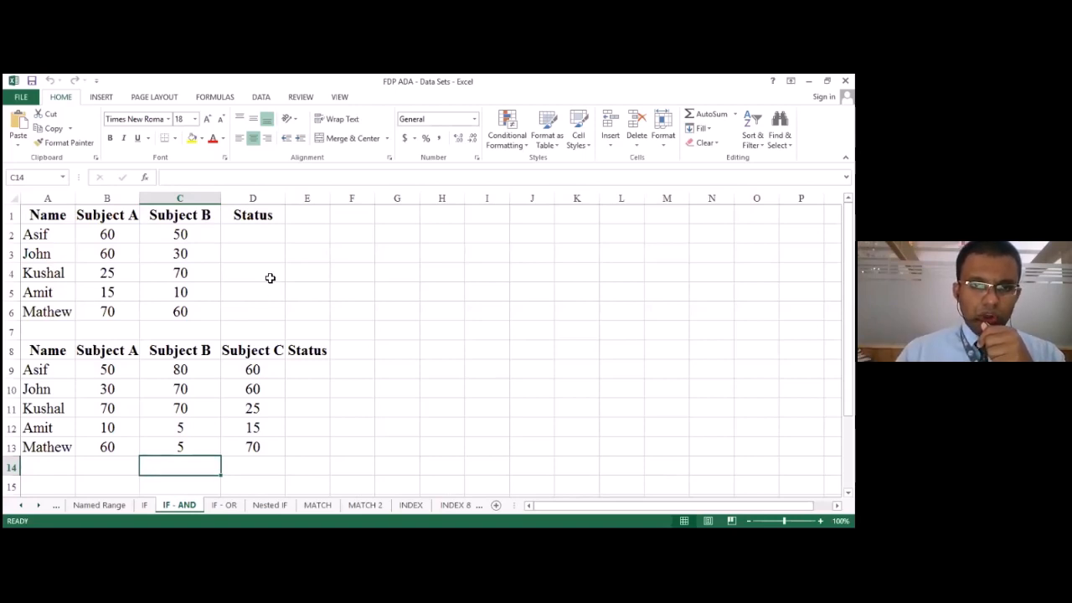
- Review the names, marks out of 100 and empty Status column on the IF sheet
click(148, 507)
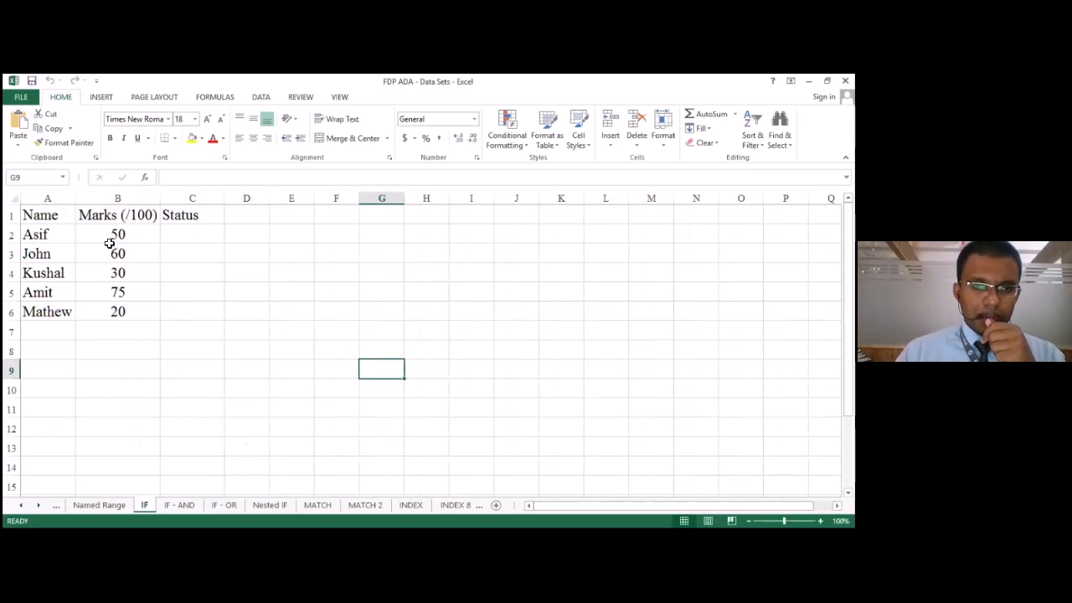
drag(37, 216, 110, 313)
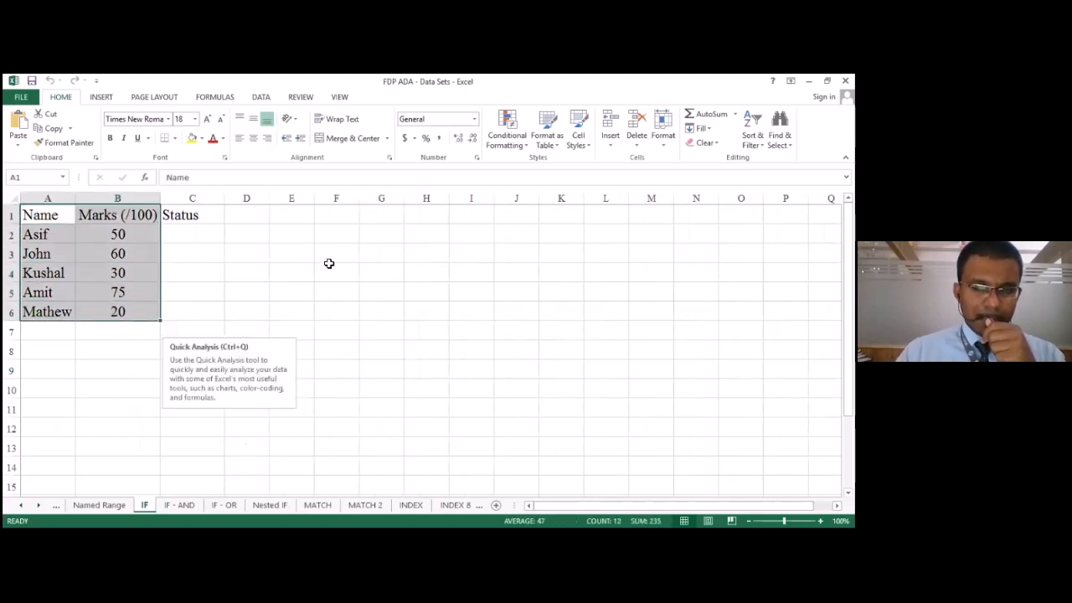
click(182, 228)
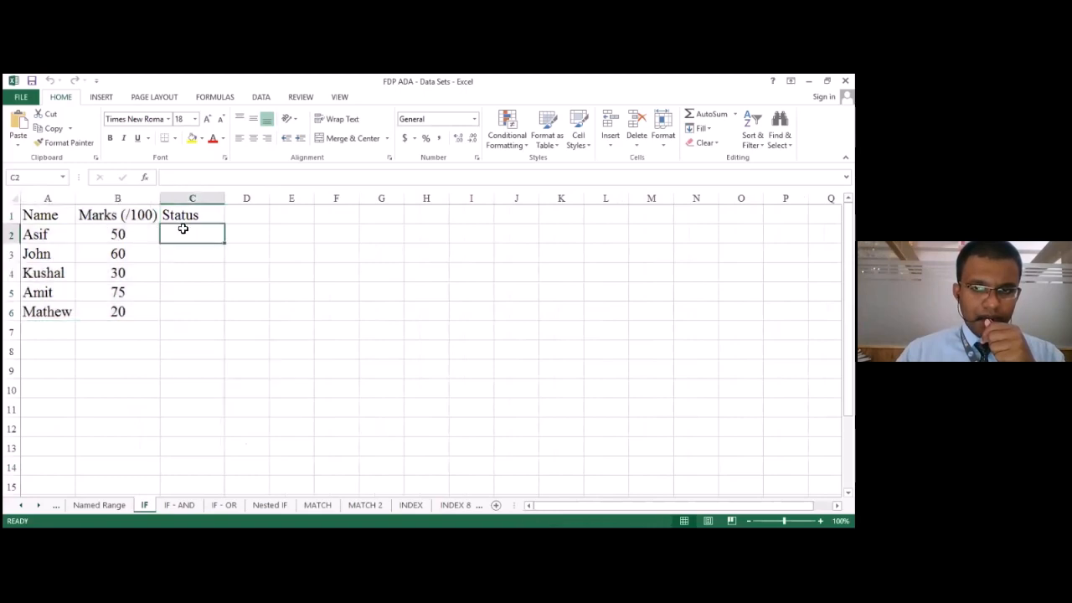
click(105, 236)
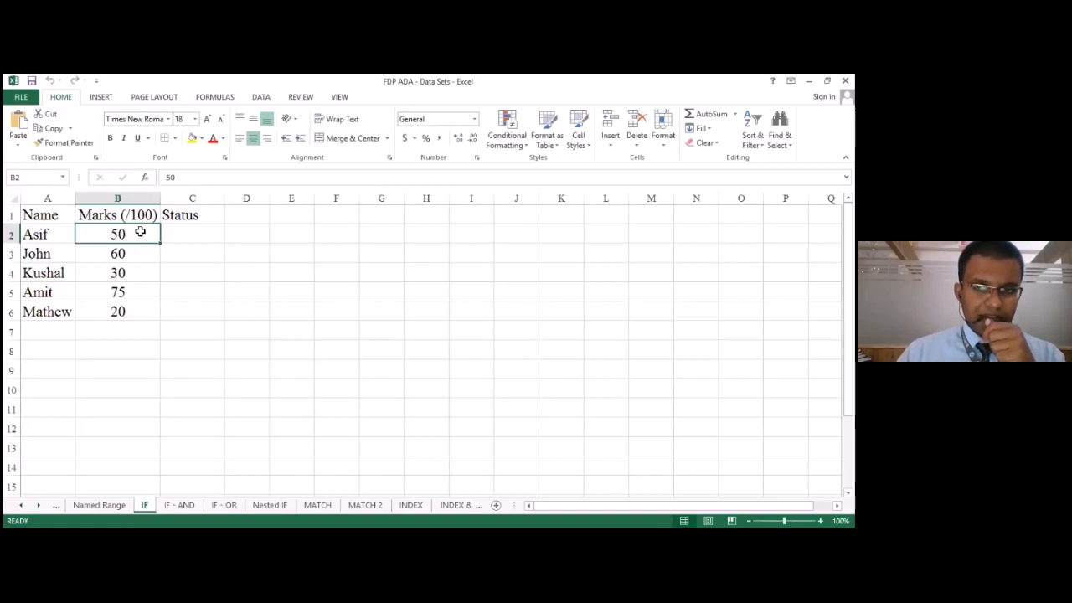
click(182, 228)
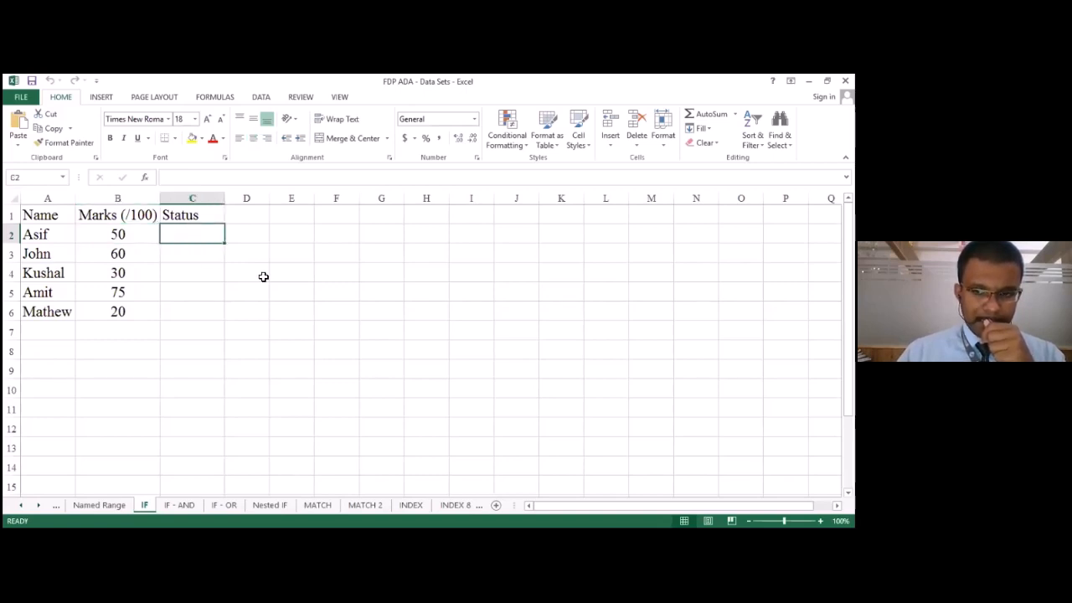
- On the IF - AND sheet, examine the first student's Subject A and Subject B marks and the Status cell in row 2
click(180, 506)
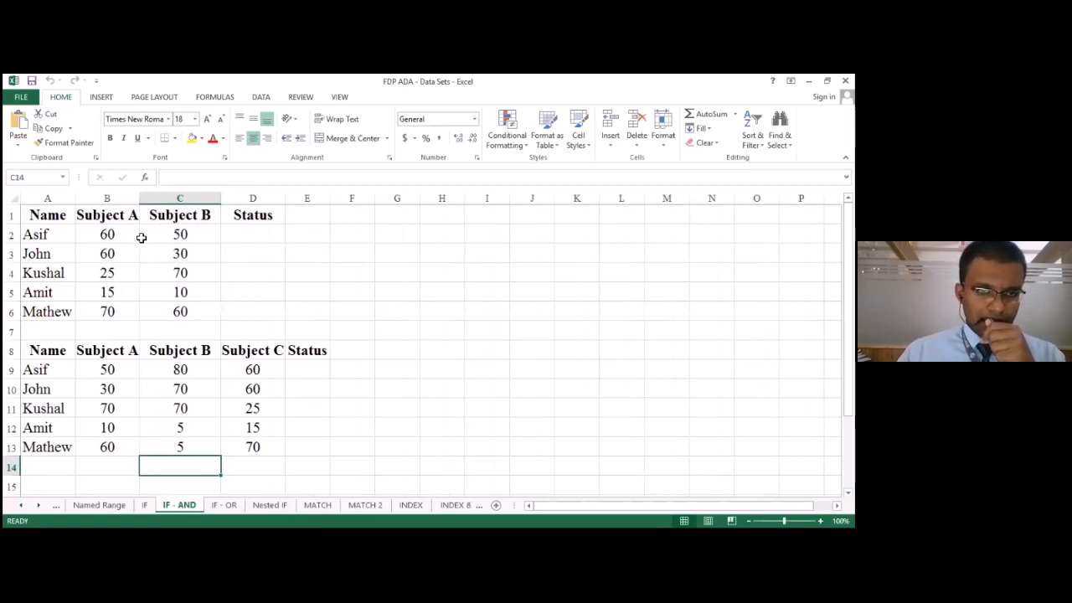
click(108, 234)
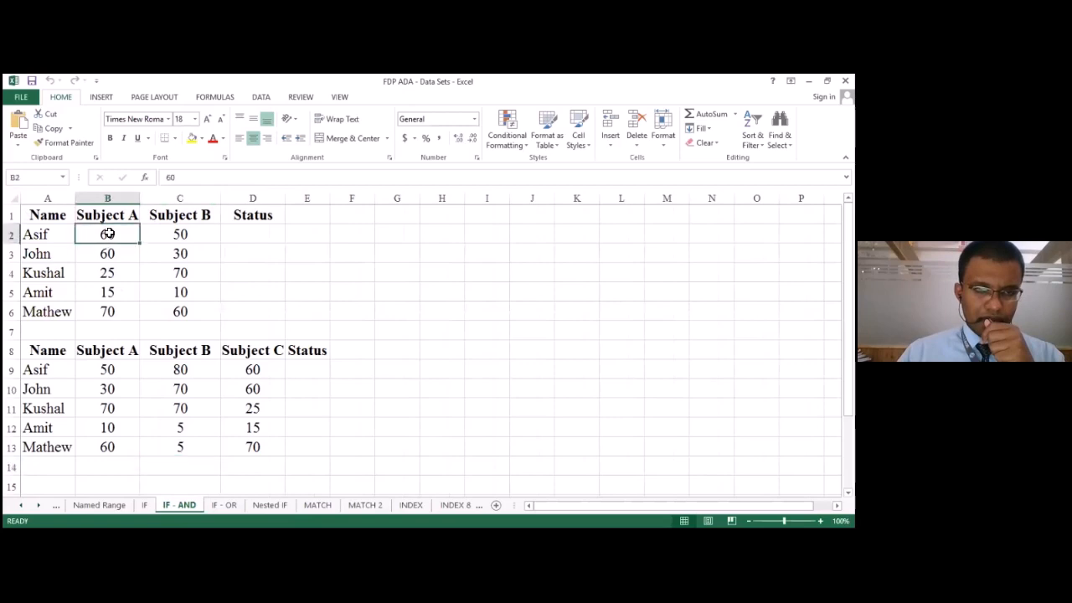
click(196, 234)
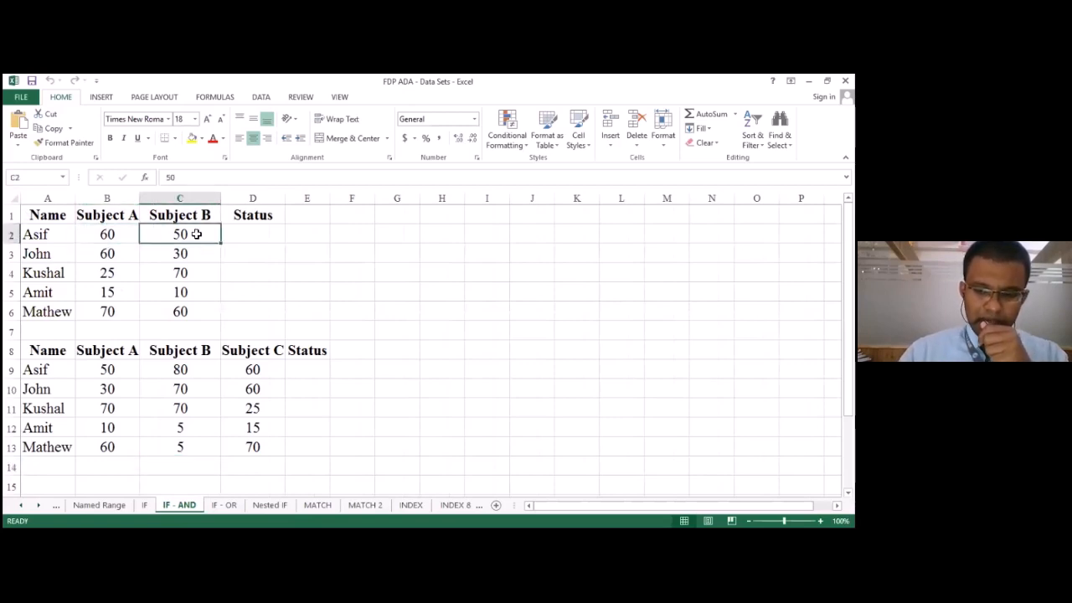
key(Left)
key(Right)
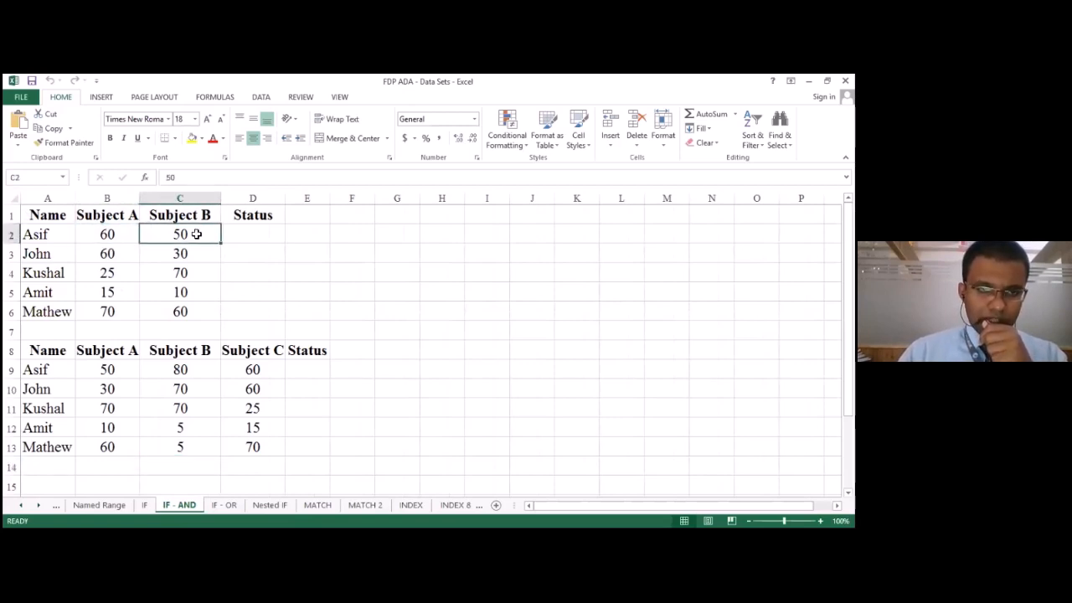
key(Left)
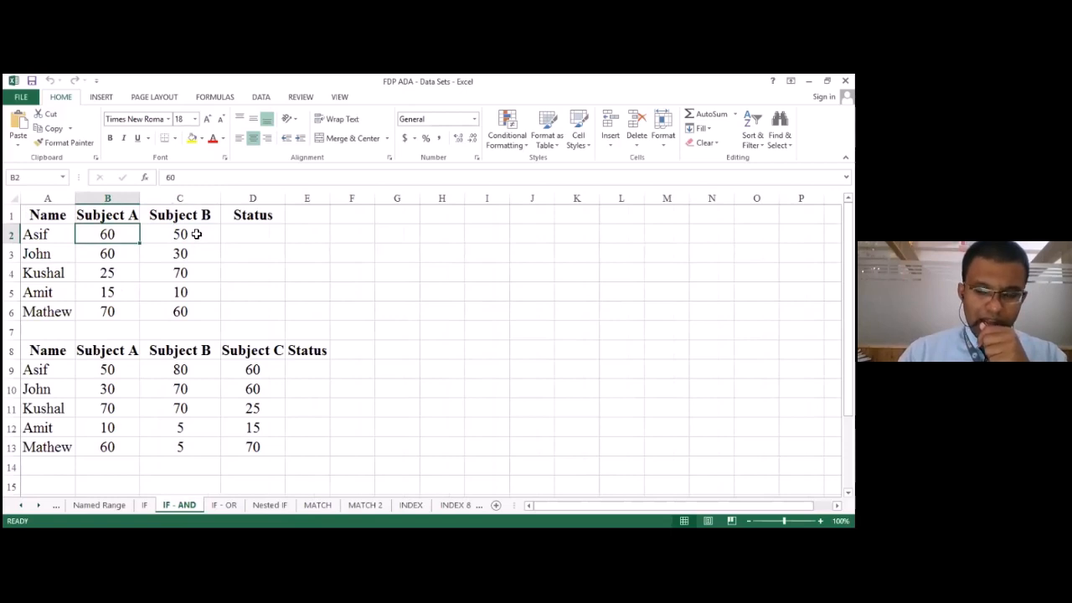
key(Right)
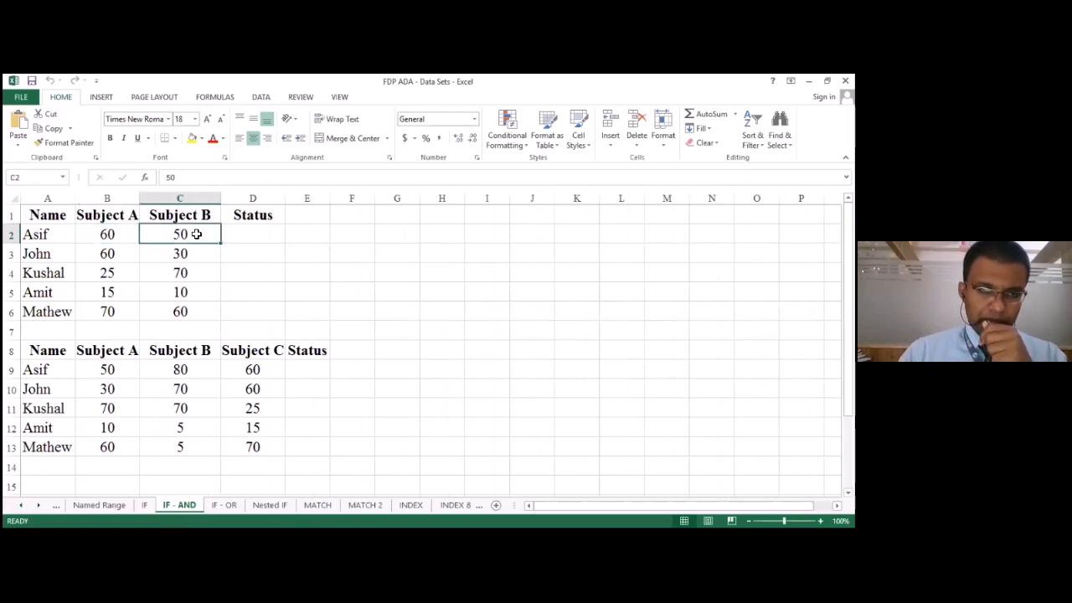
key(Right)
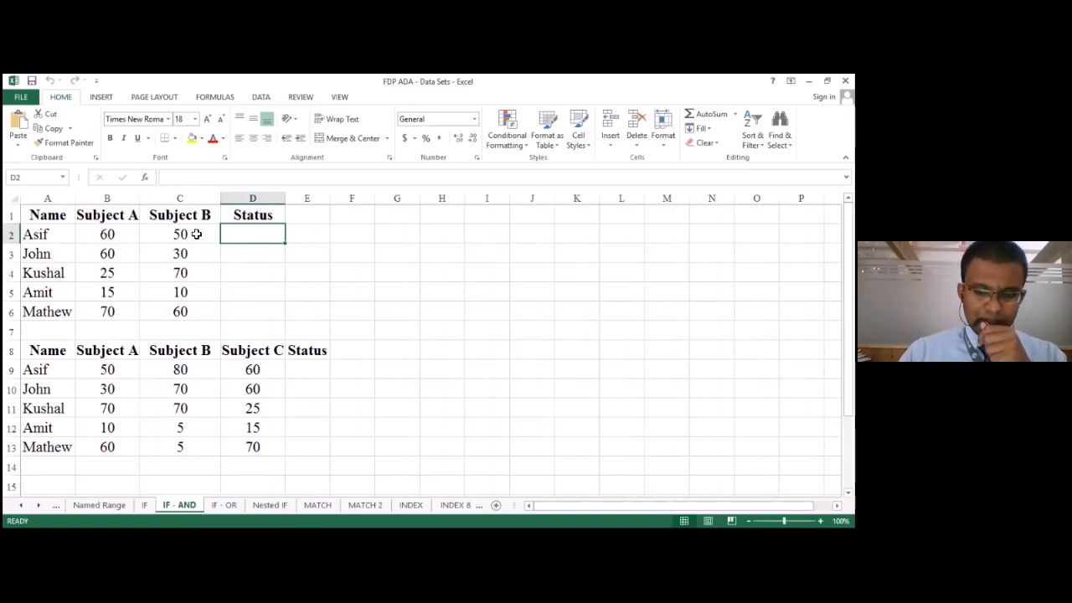
key(Left)
key(Left)
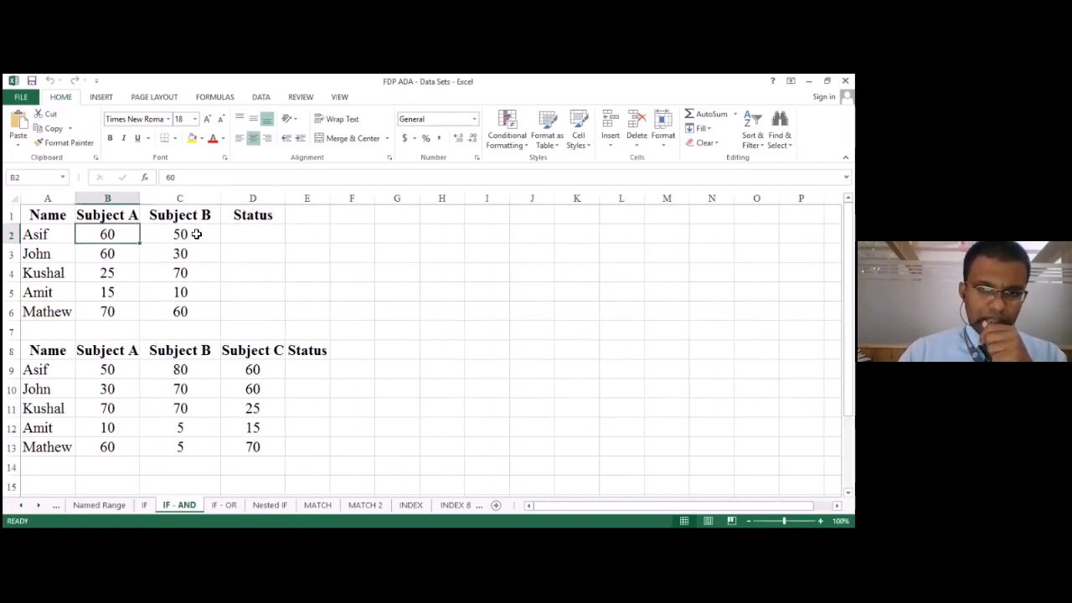
key(Right)
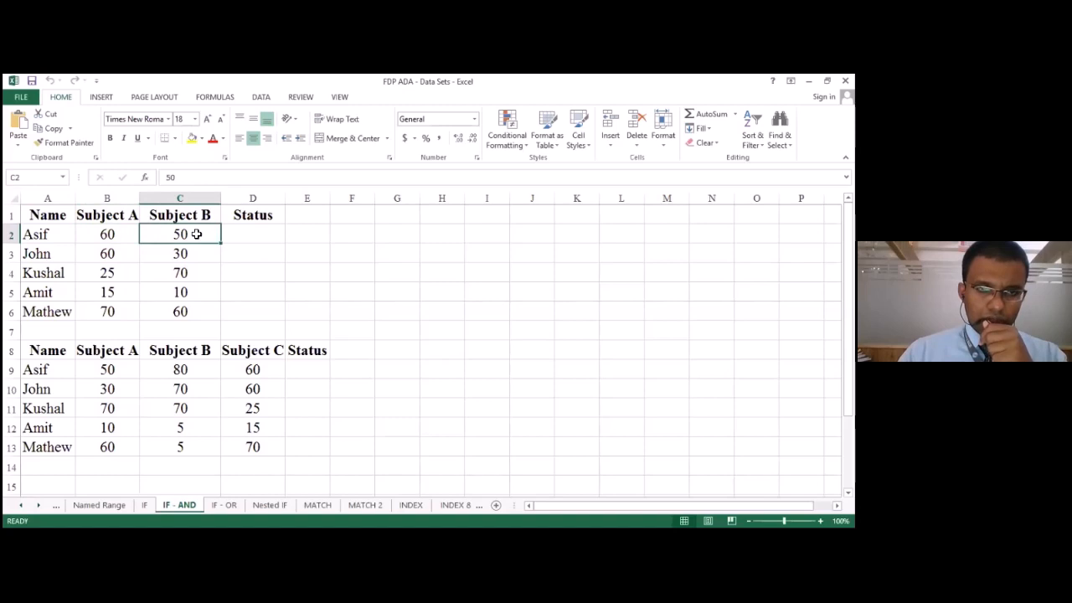
key(Right)
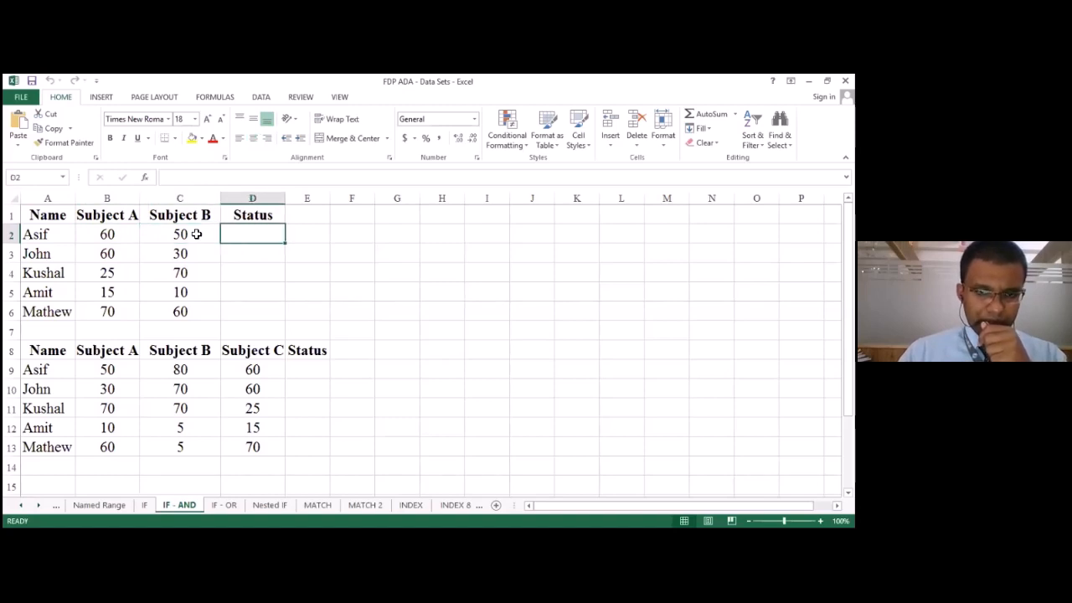
key(Left)
key(Left)
key(Right)
key(Right)
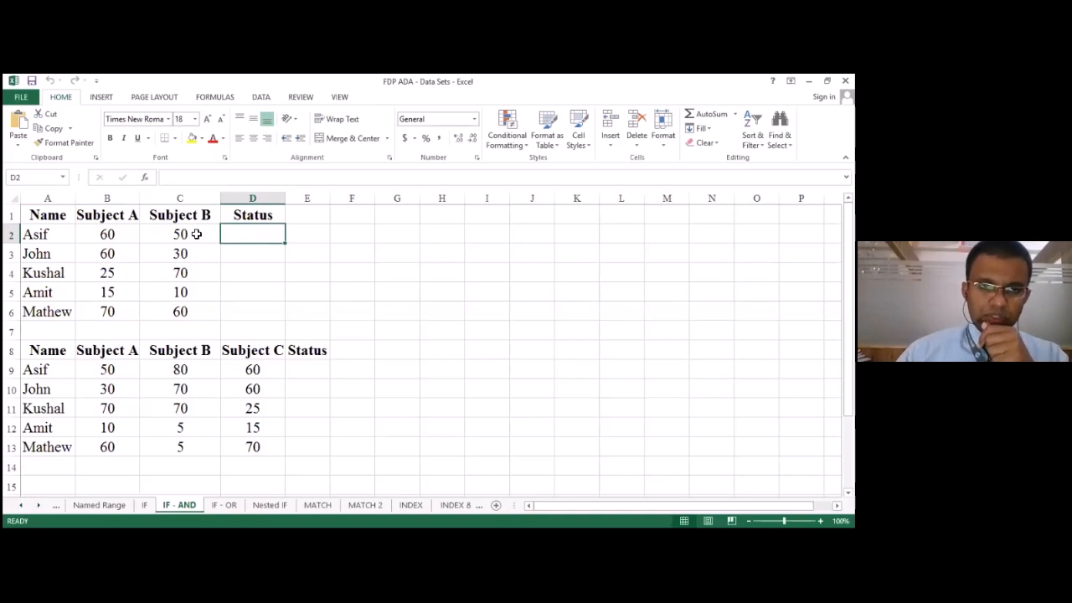
click(108, 236)
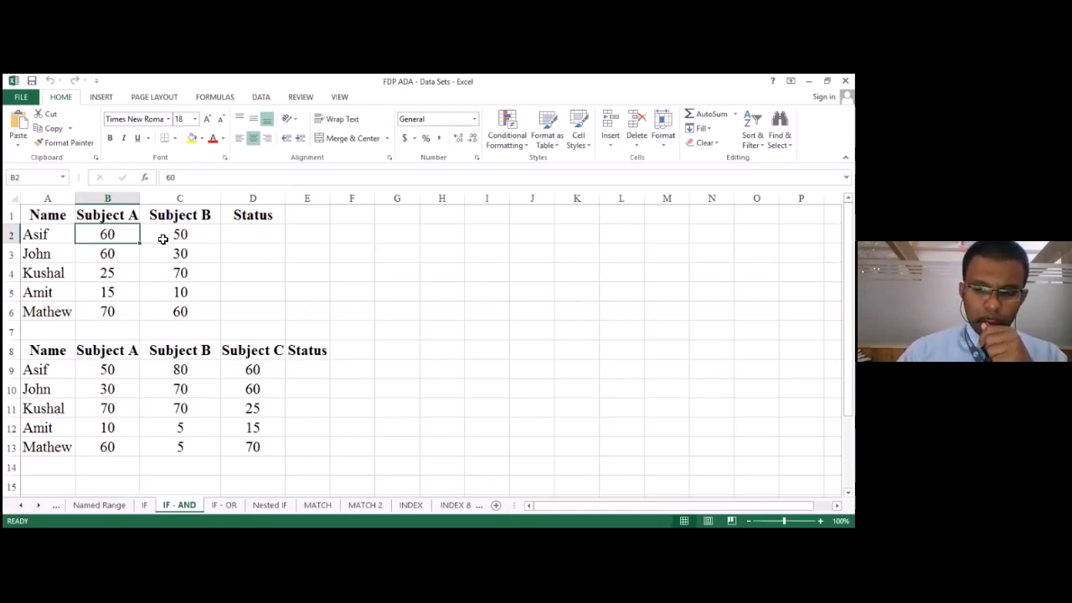
key(Right)
key(Right)
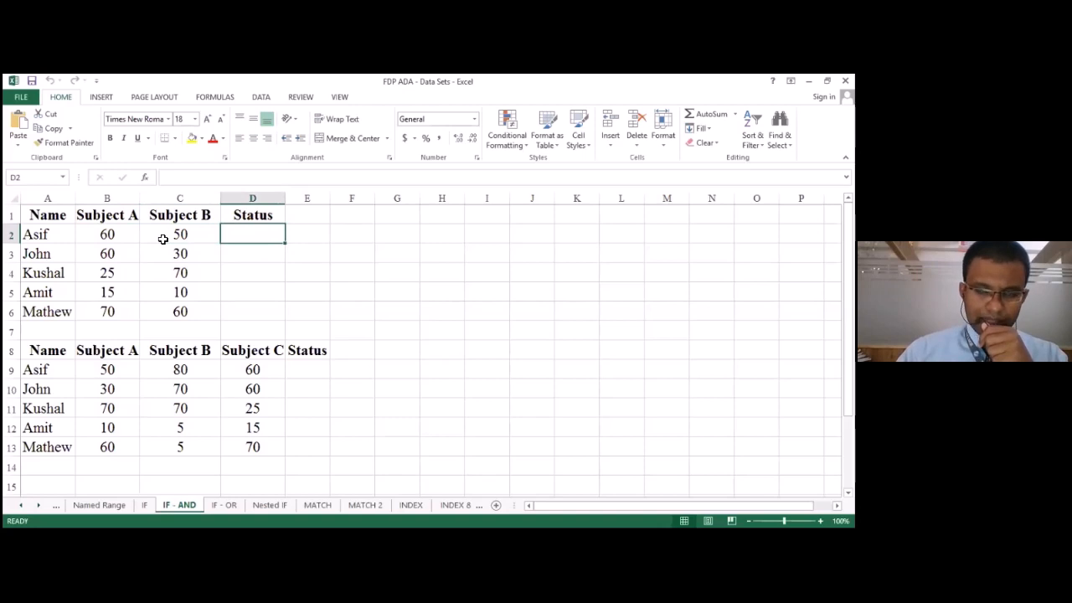
key(Left)
key(Left)
key(Left)
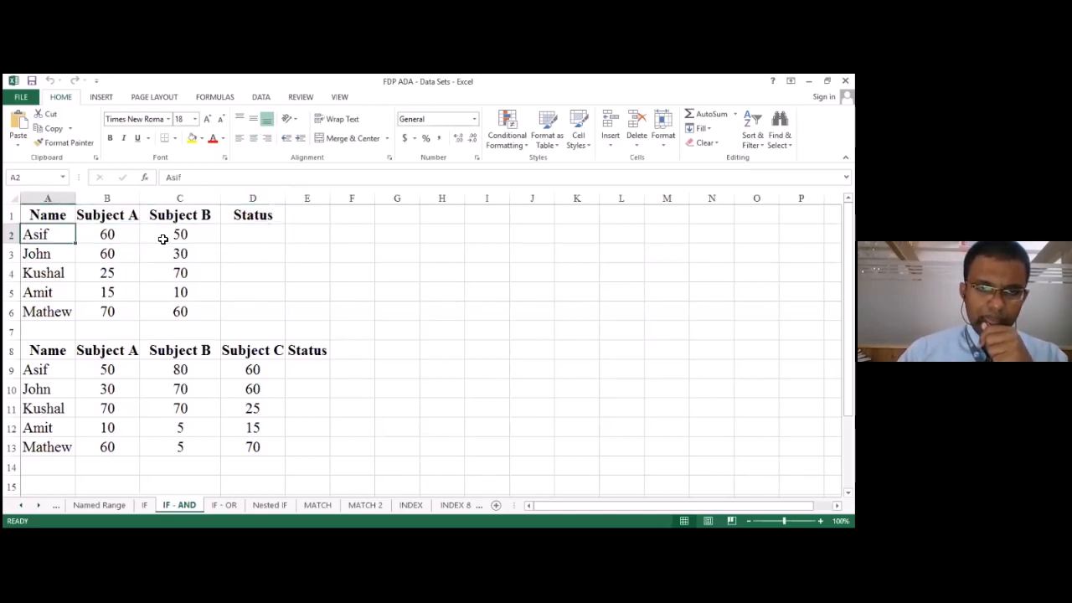
key(Right)
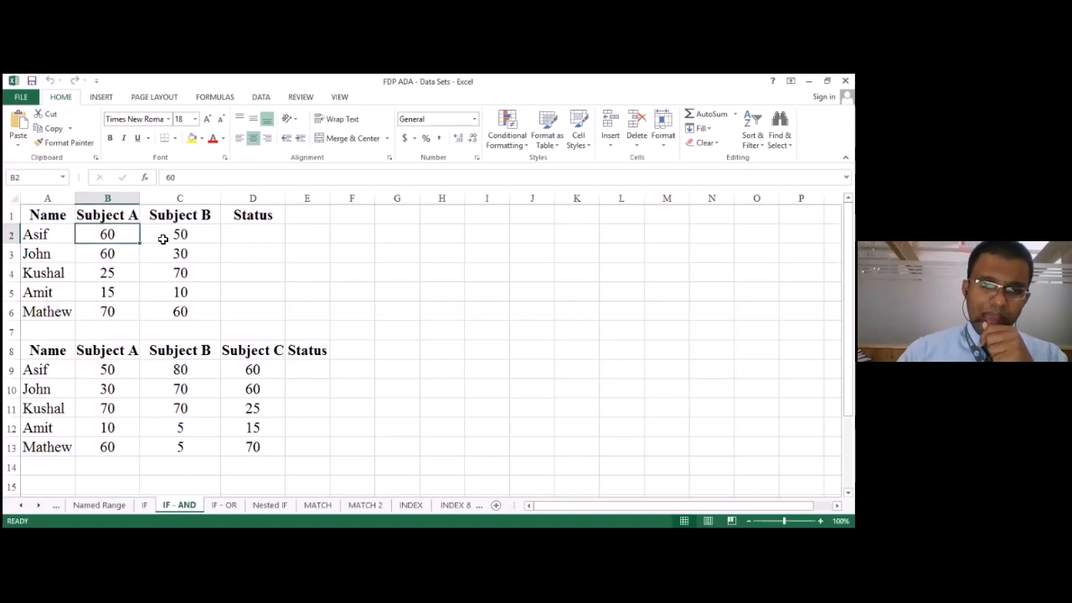
key(Right)
key(Right)
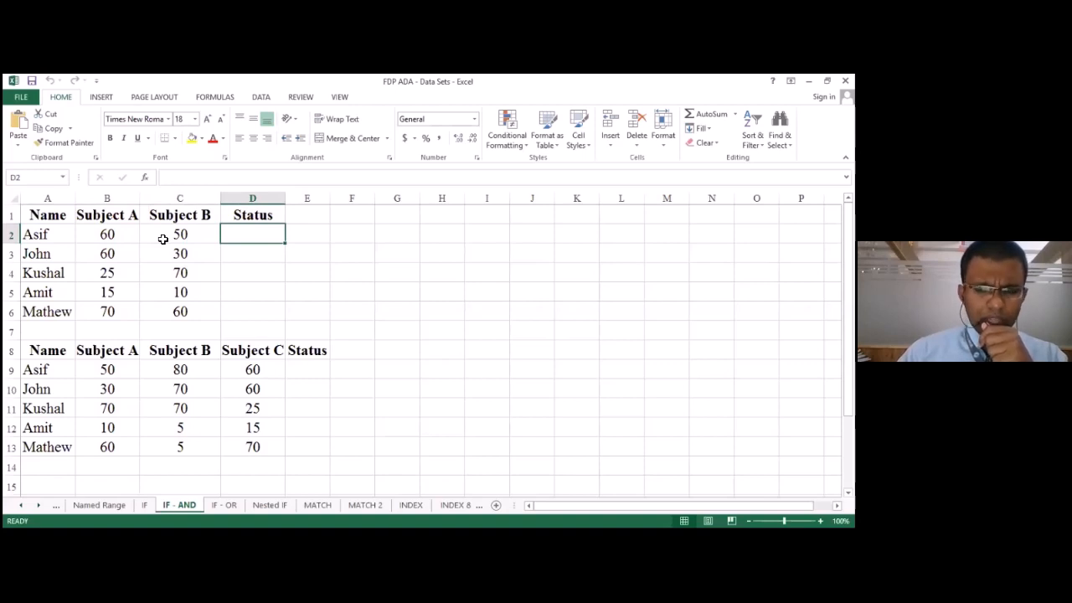
- Compare the second student's Subject A and Subject B marks in row 3 with the matching Status cell
key(Down)
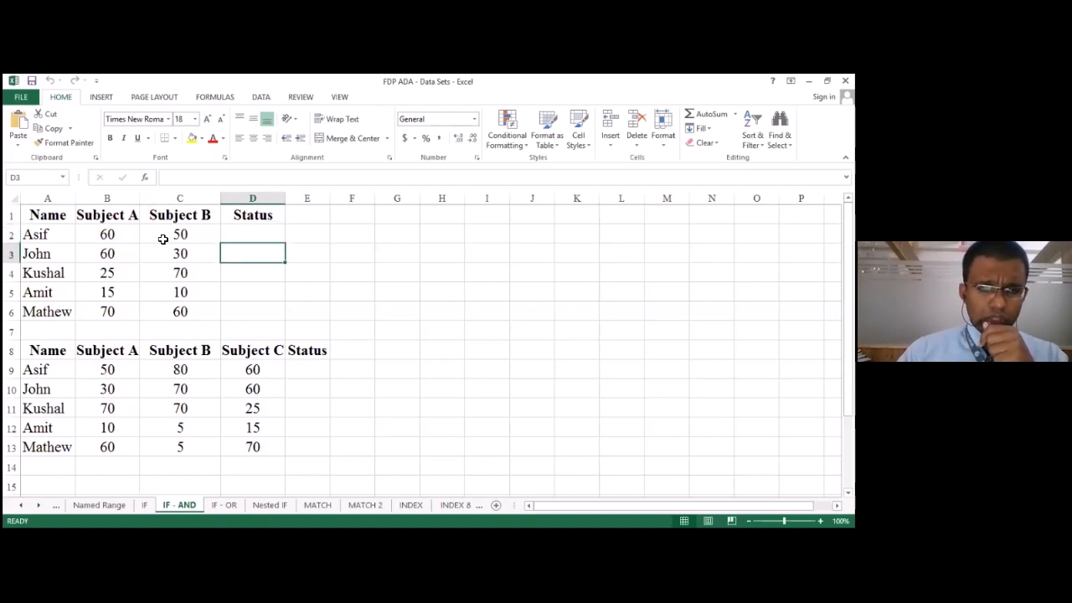
key(Left)
key(Left)
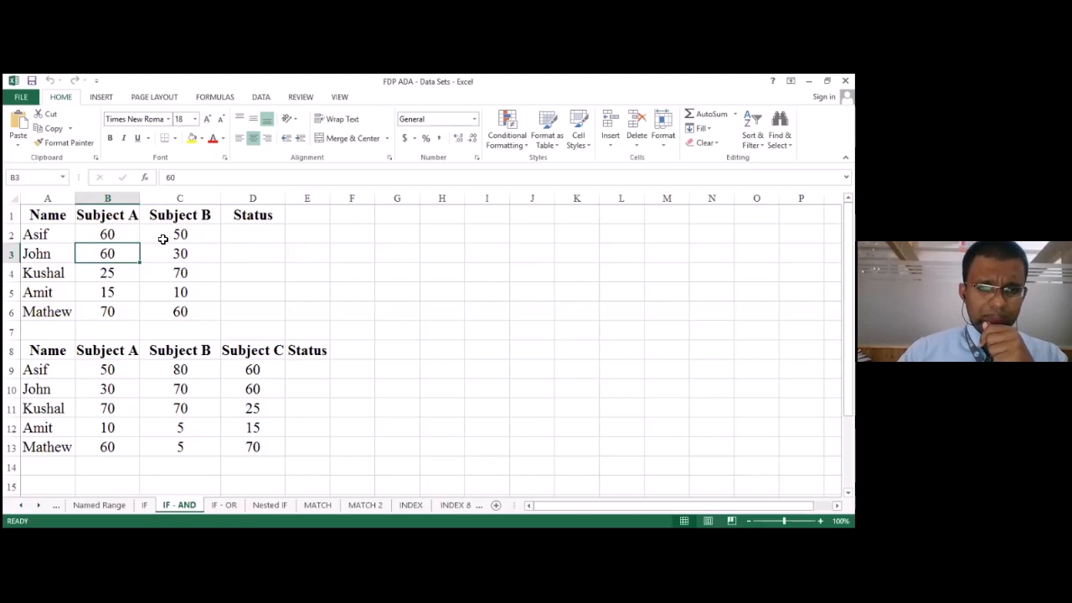
key(Right)
key(Left)
key(Right)
key(Left)
key(Left)
key(Right)
key(Right)
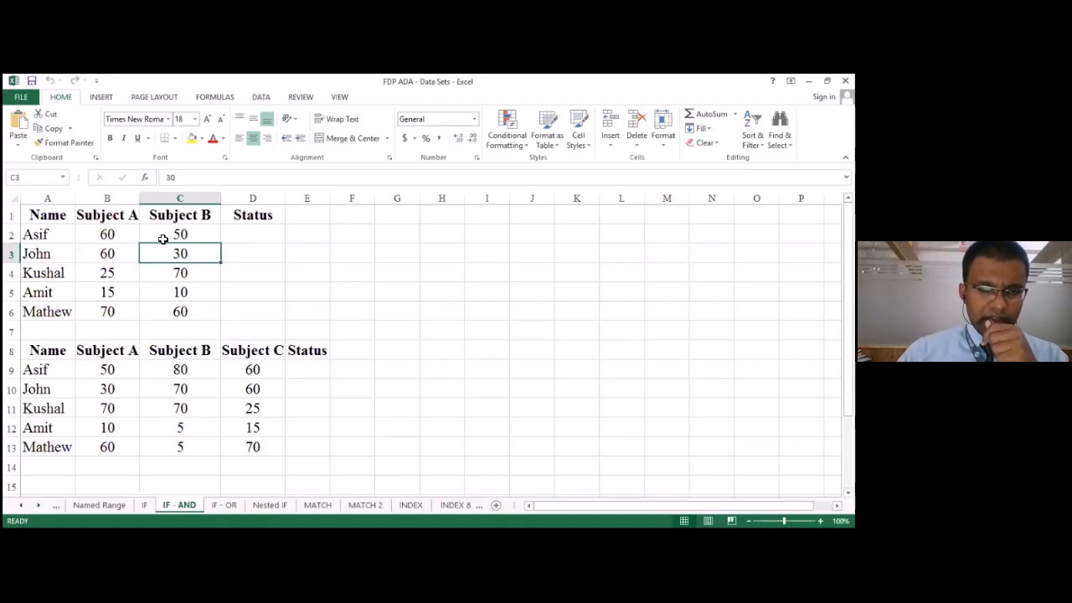
key(Up)
key(Up)
key(Down)
key(Down)
key(Right)
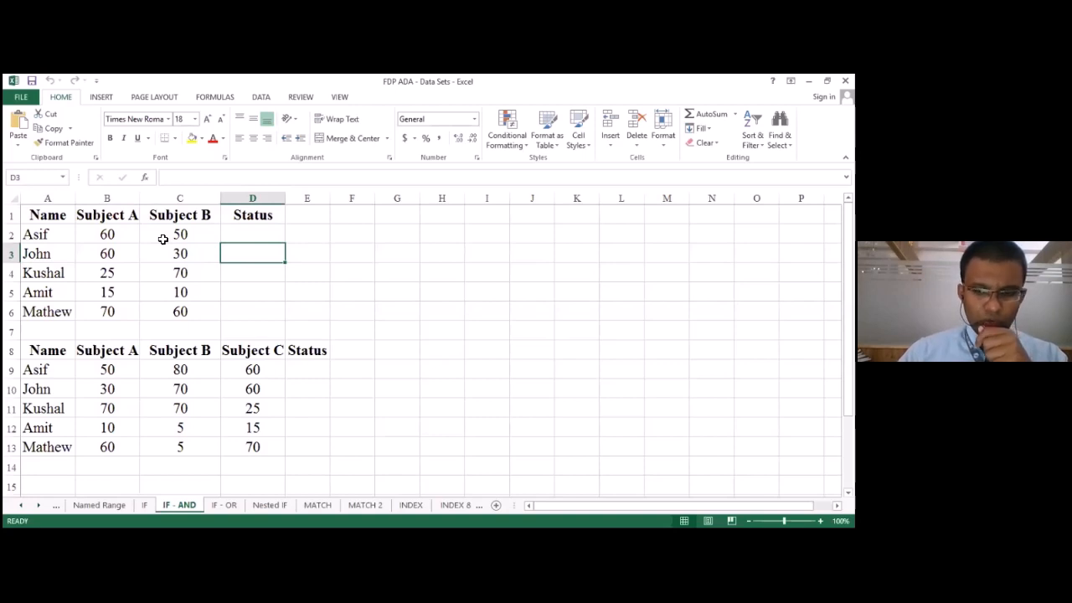
- In the first student's Status cell, D2, begin an IF formula with the AND function nested as its logical test
key(Up)
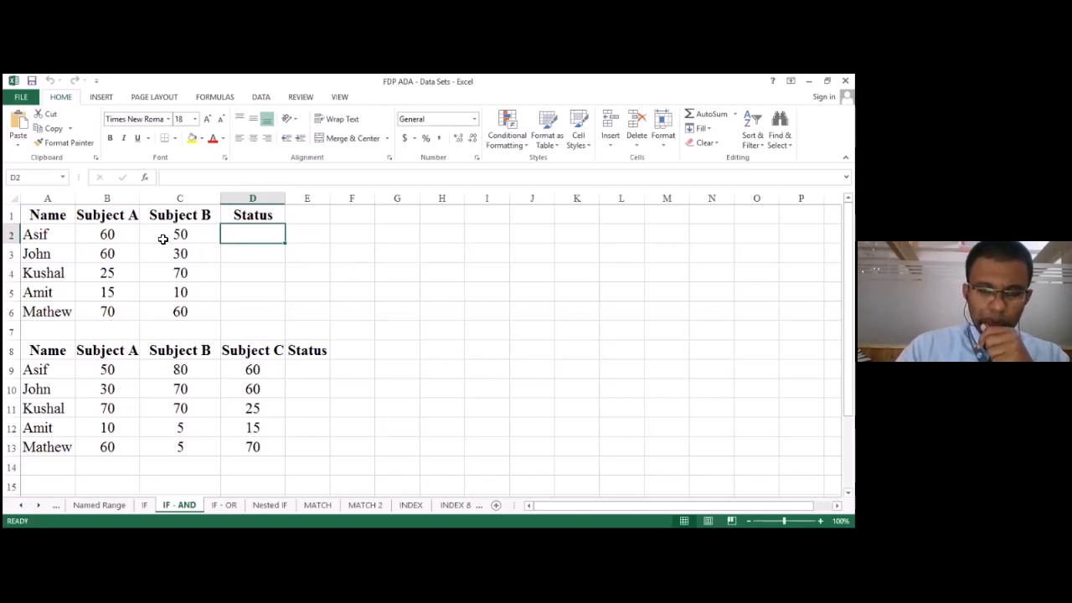
text(=)
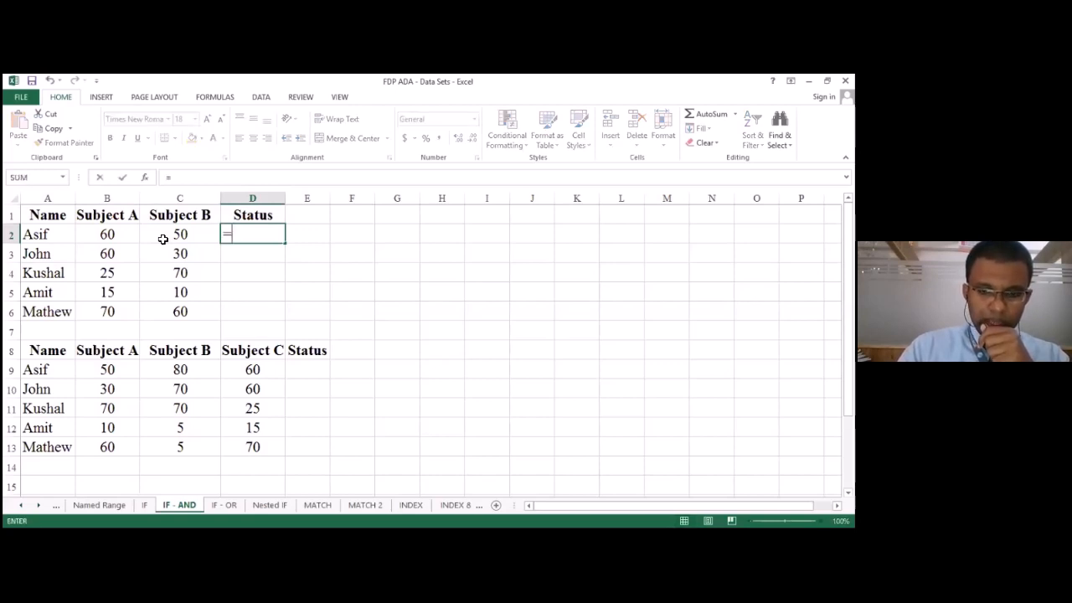
text(if)
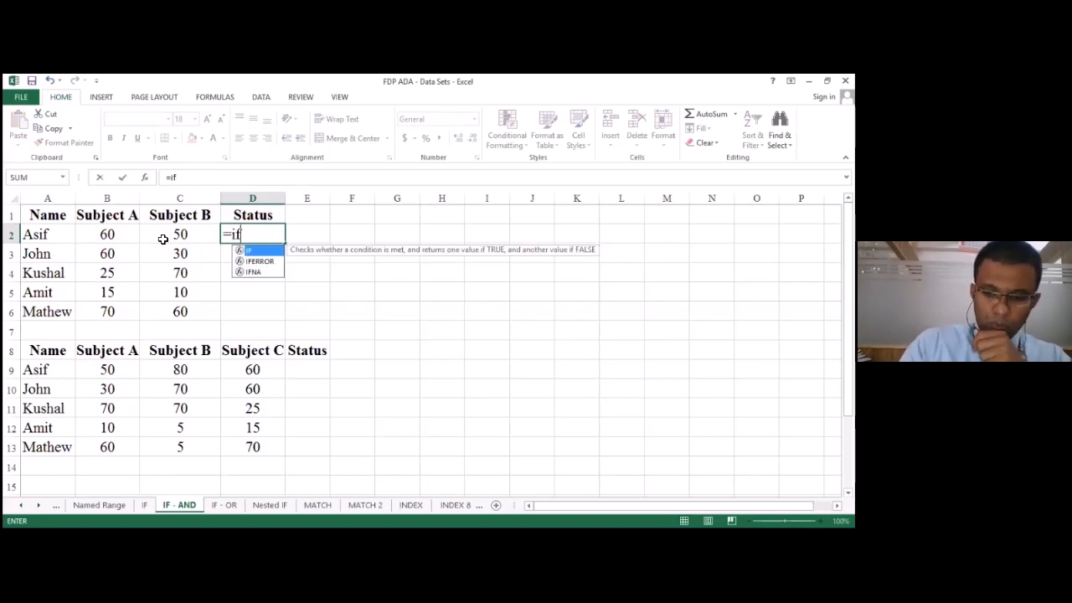
text(()
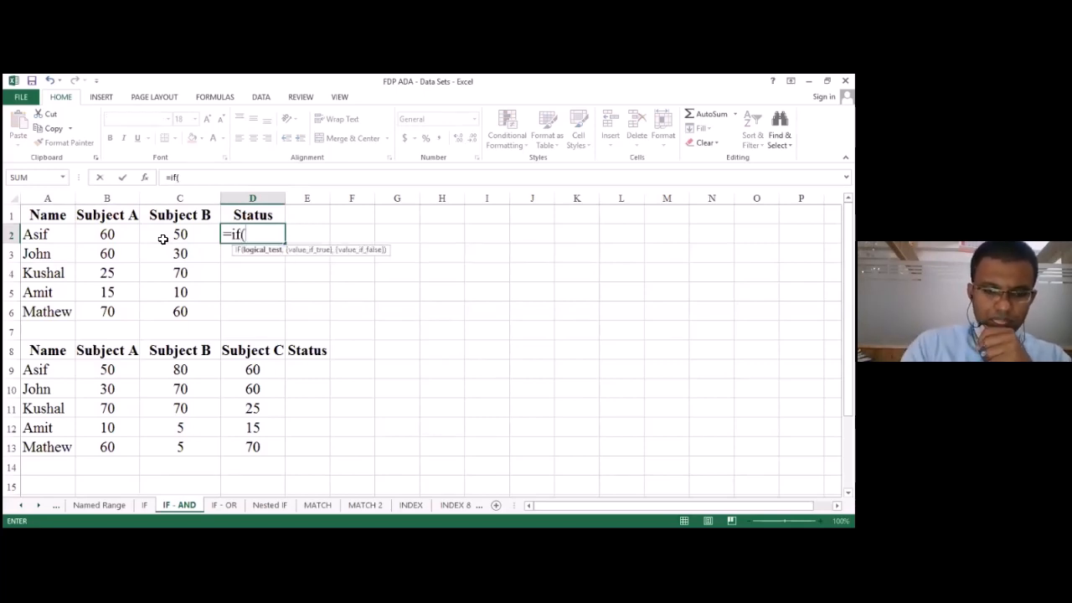
text(and)
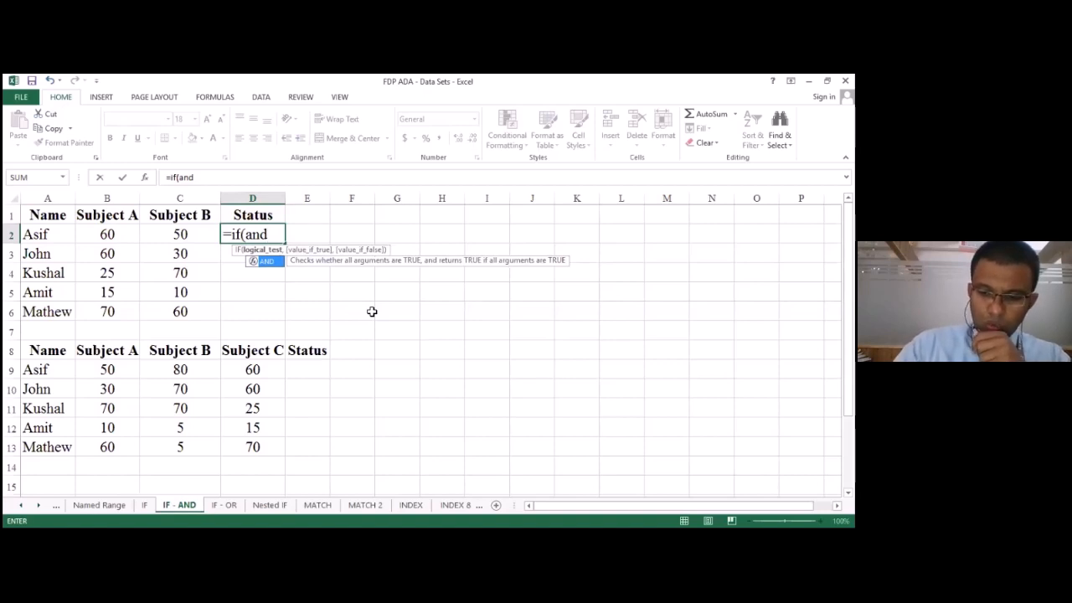
text(()
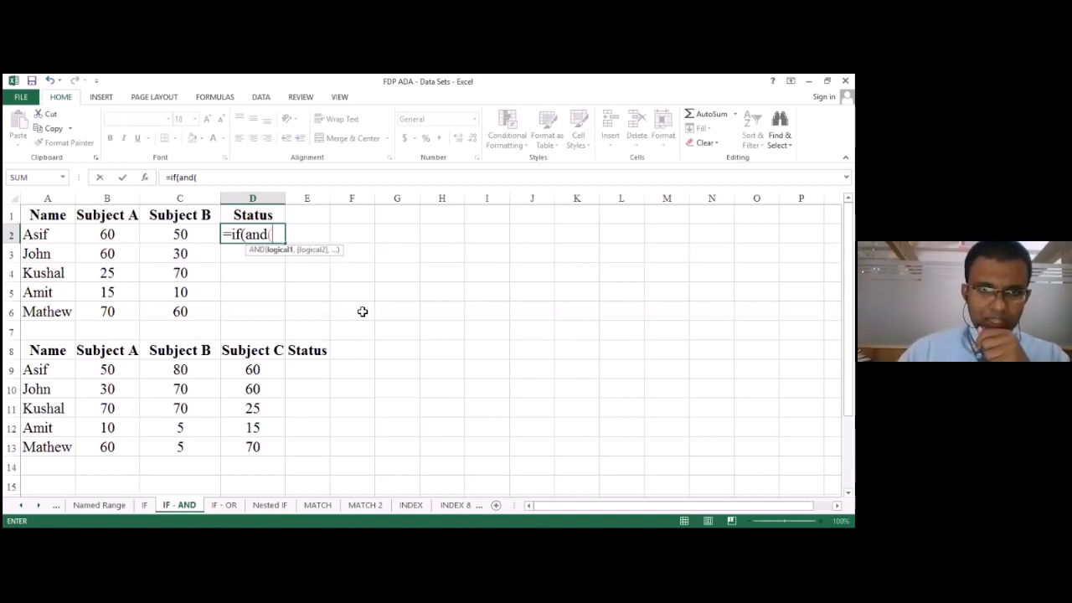
- Give the AND function the conditions B2>40 and C2>40, close it, and check that it forms the IF's logical test
click(116, 232)
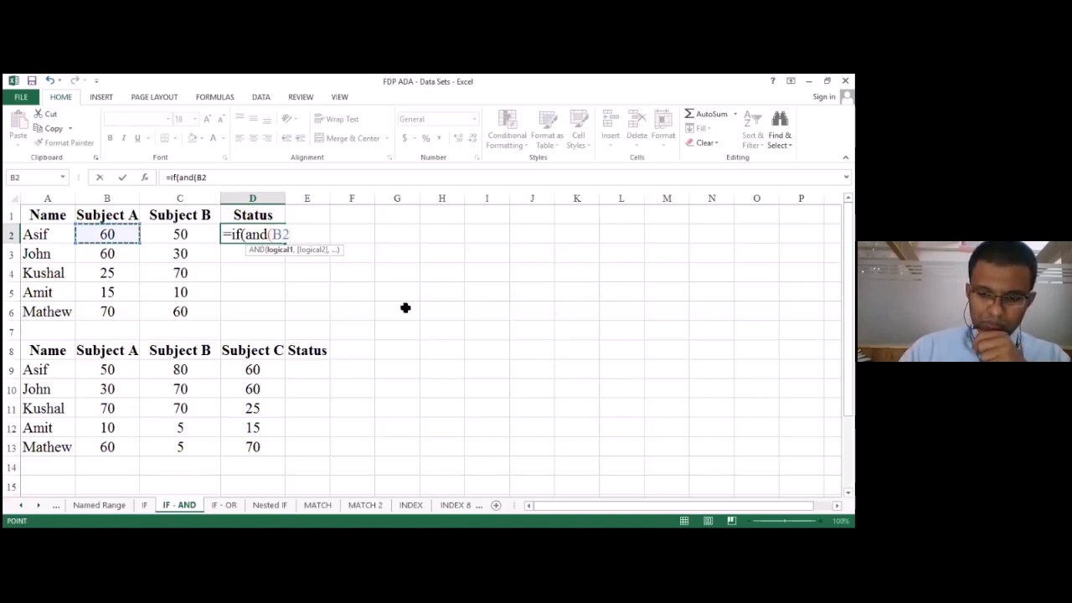
text(>)
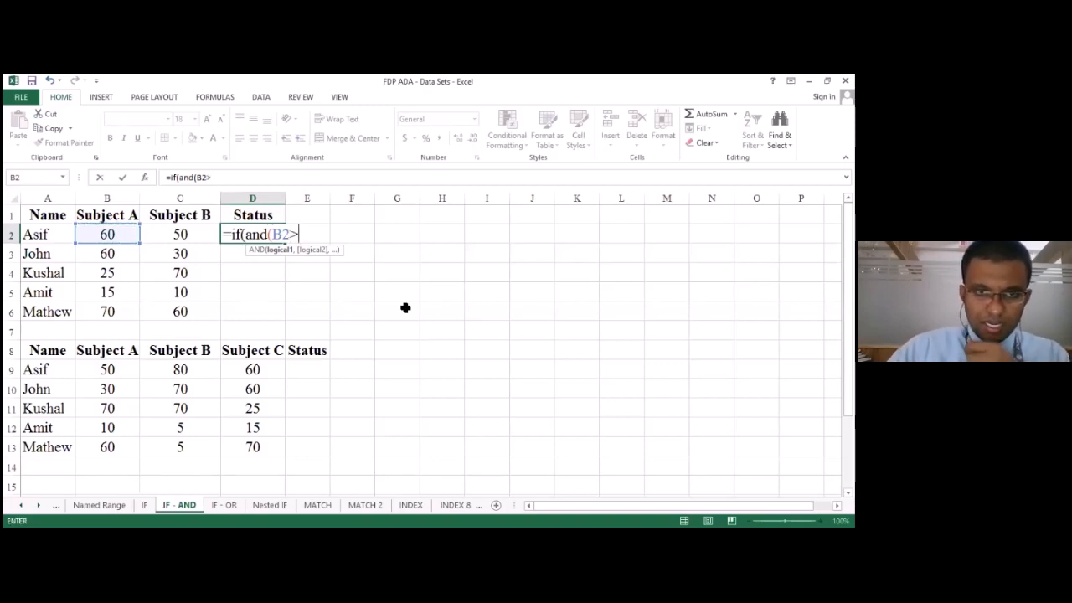
text(40)
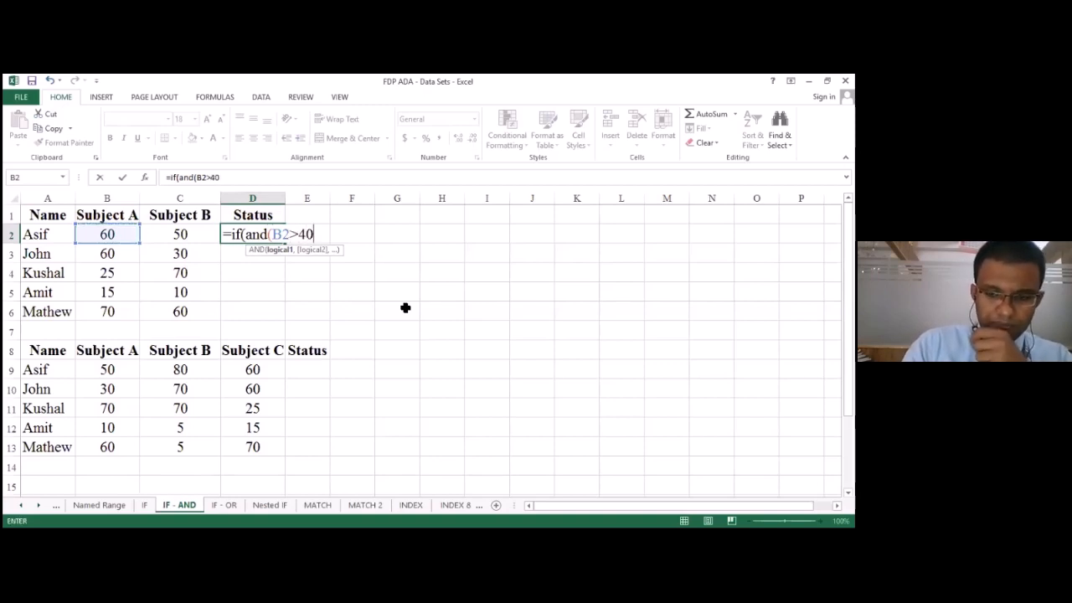
text(,)
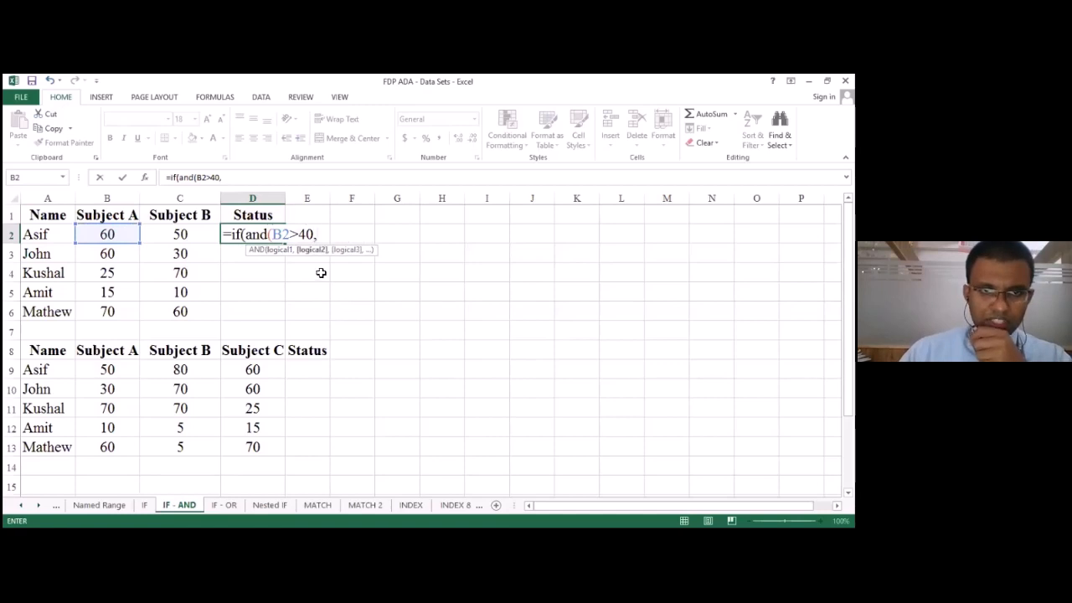
click(200, 237)
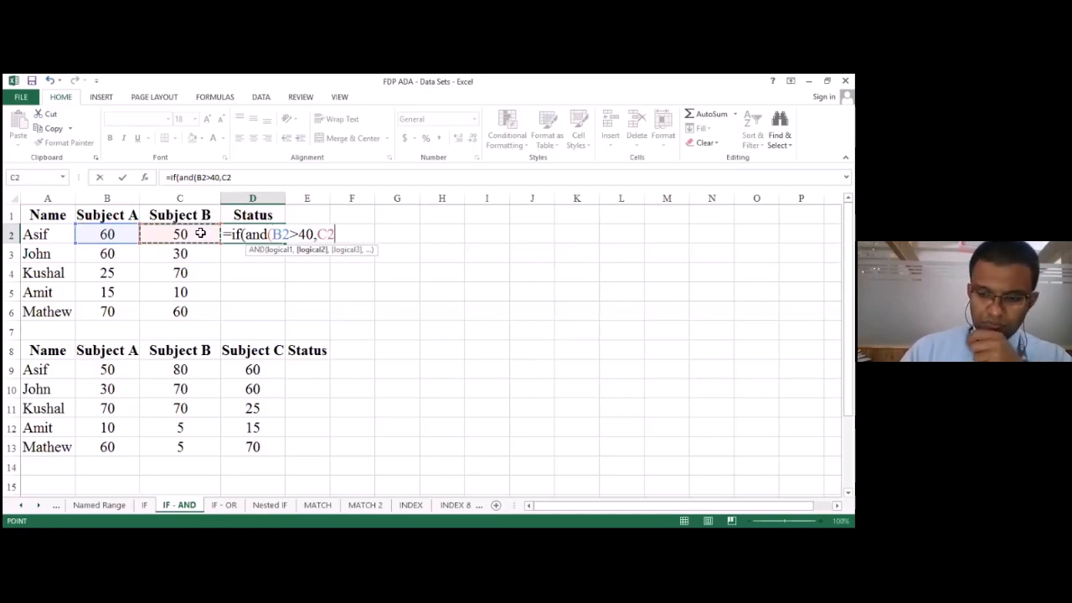
text(>)
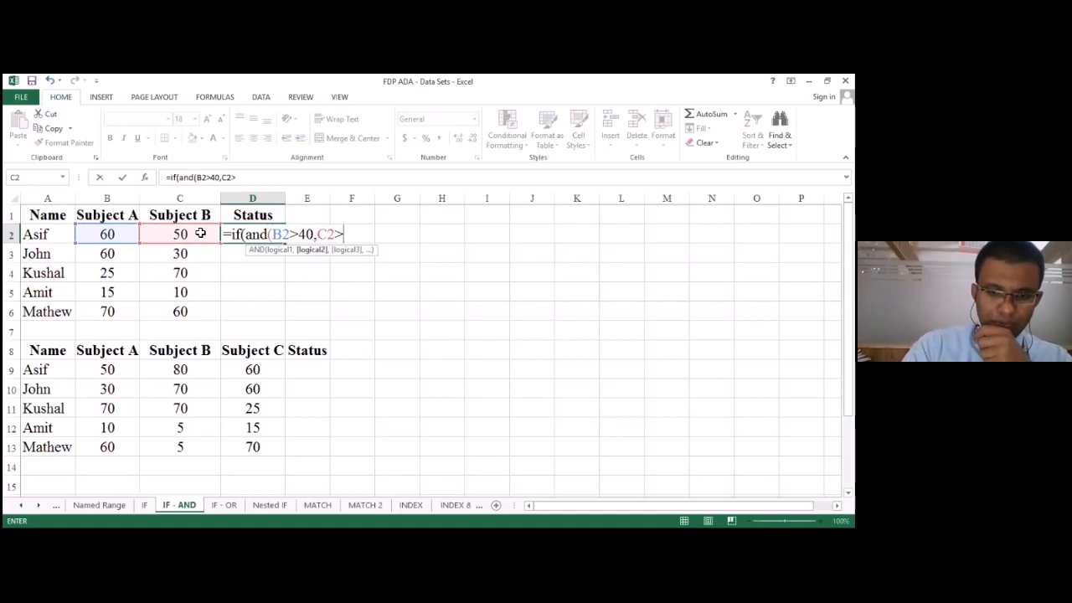
text(40)
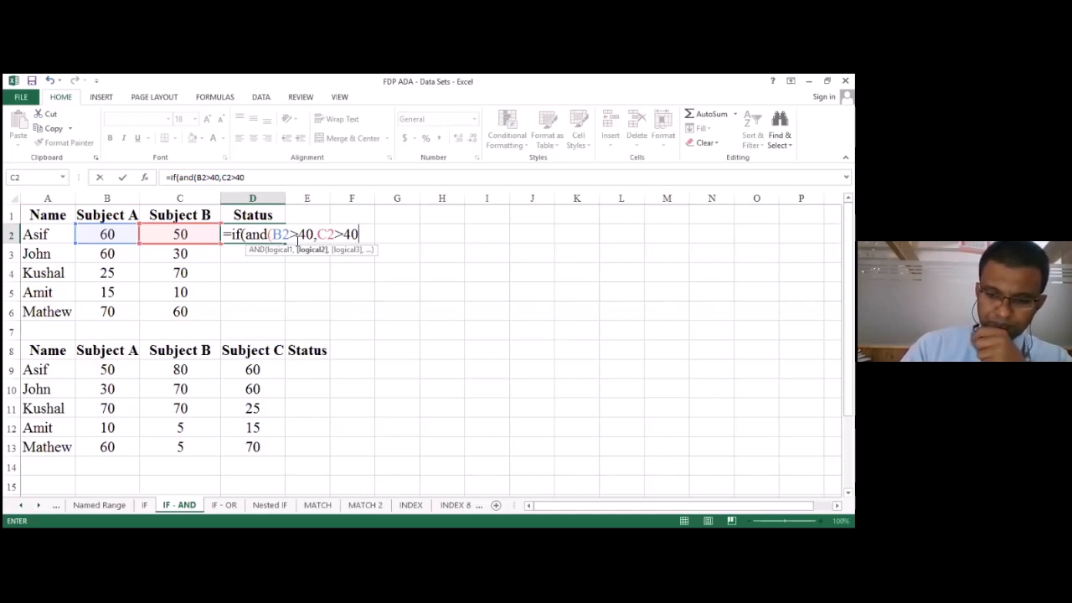
text())
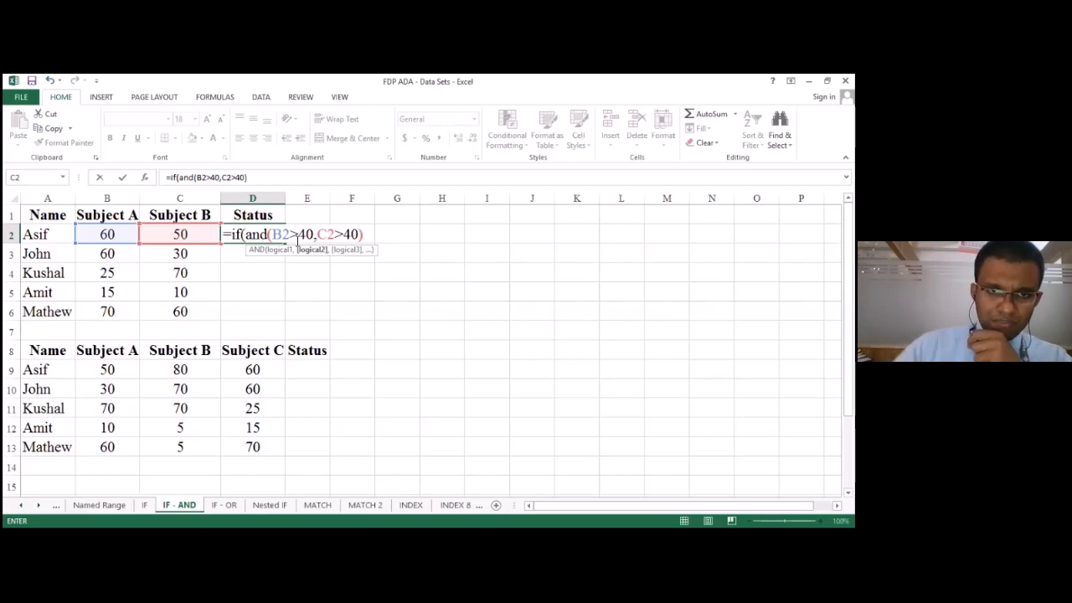
click(266, 235)
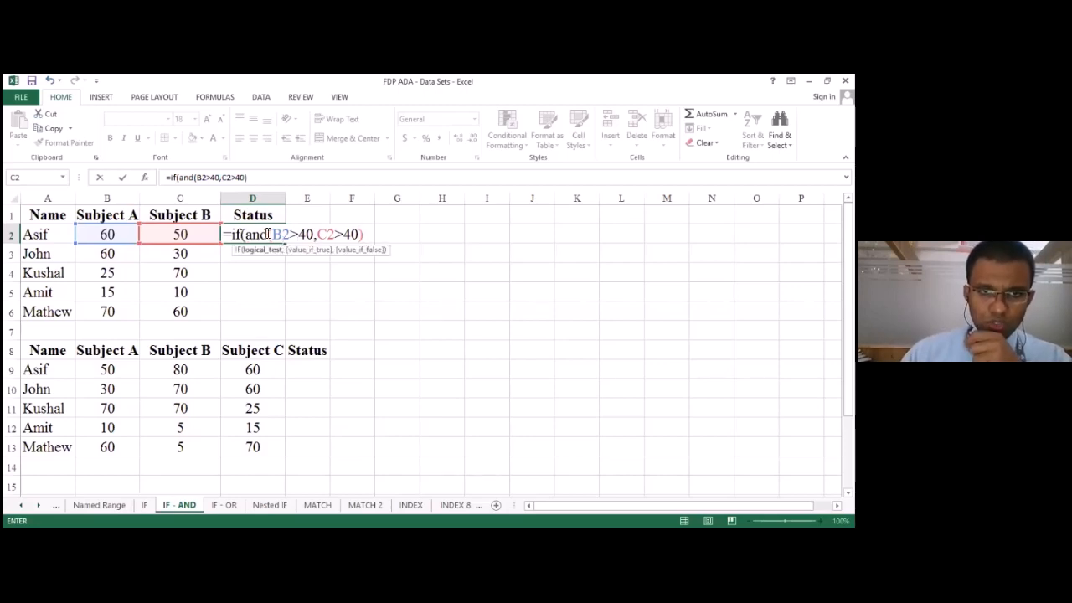
drag(245, 234, 353, 232)
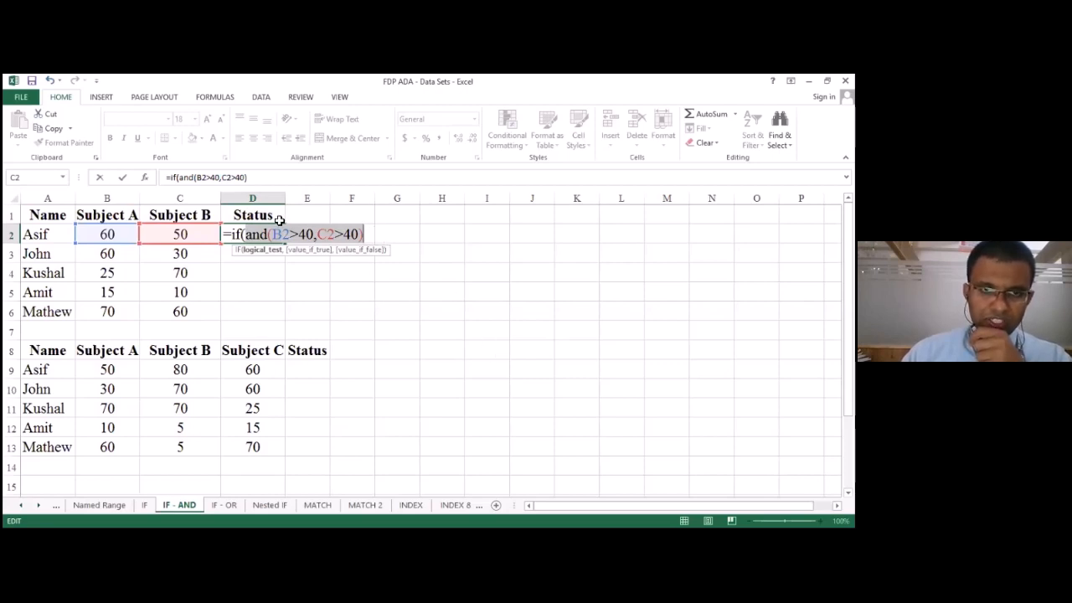
click(365, 233)
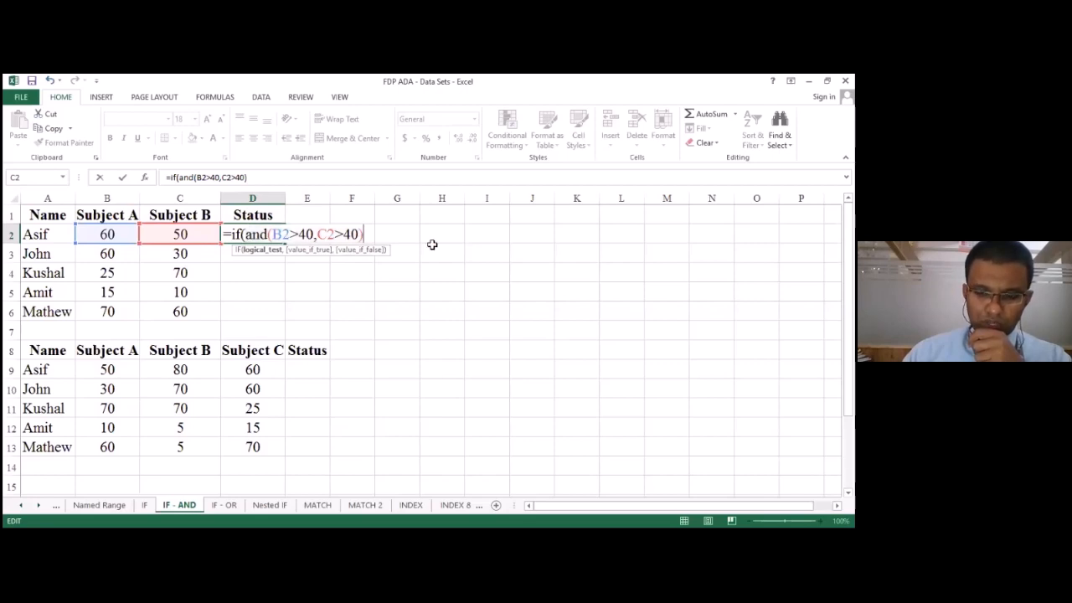
- Complete the D2 formula with "Pass" as the value if true and "Fail" as the value if false
text(,)
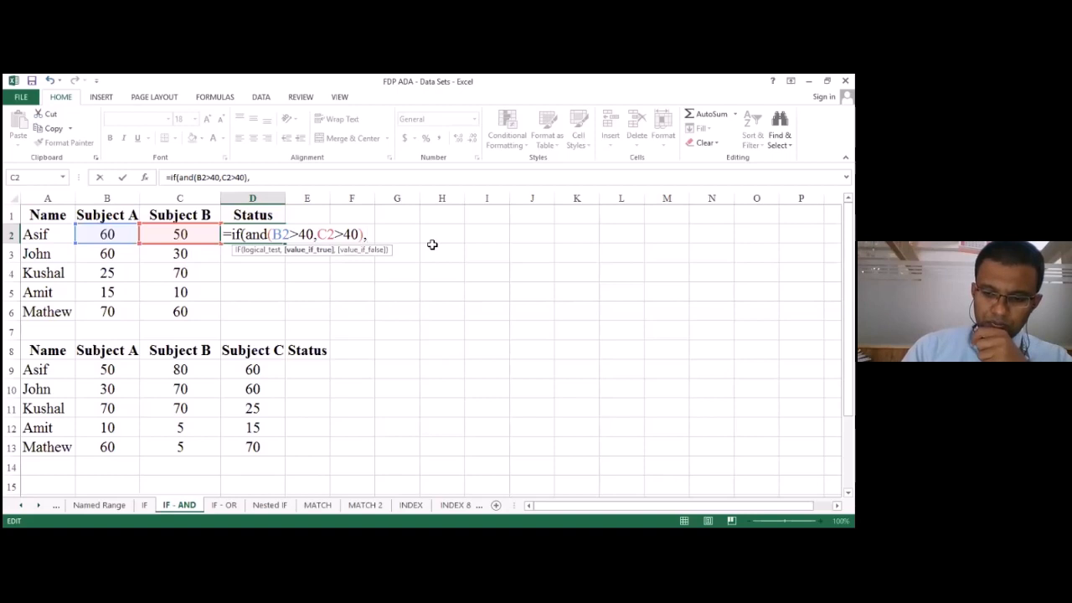
text(")
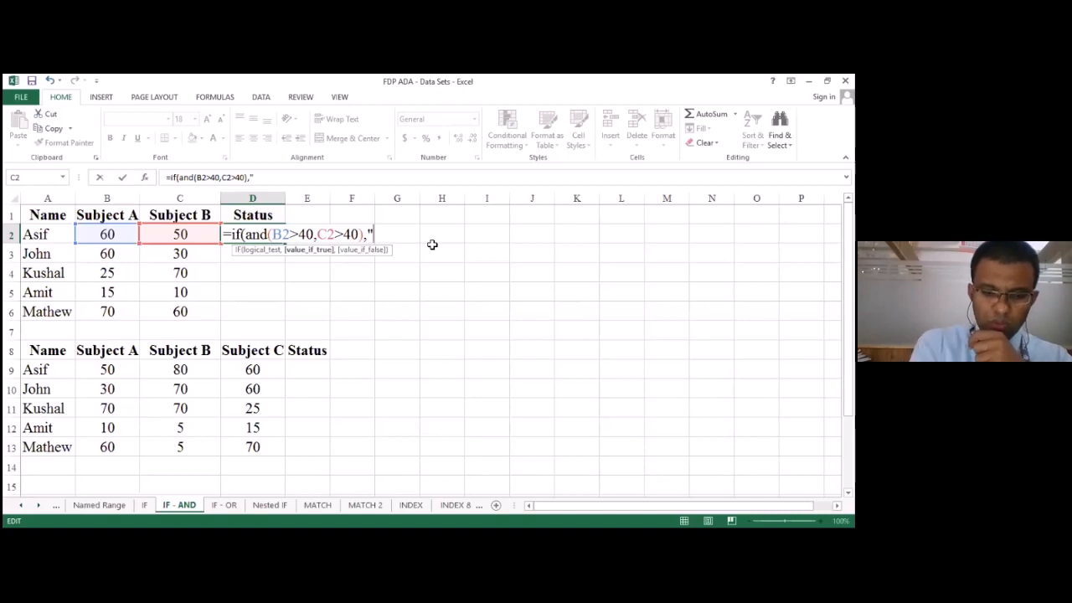
text(Pass)
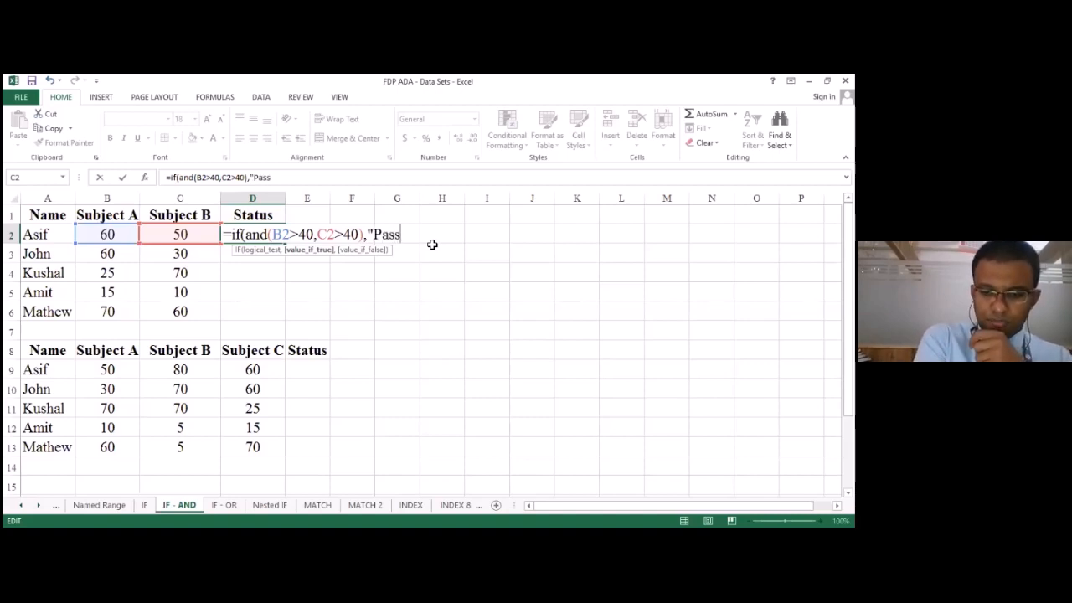
text(")
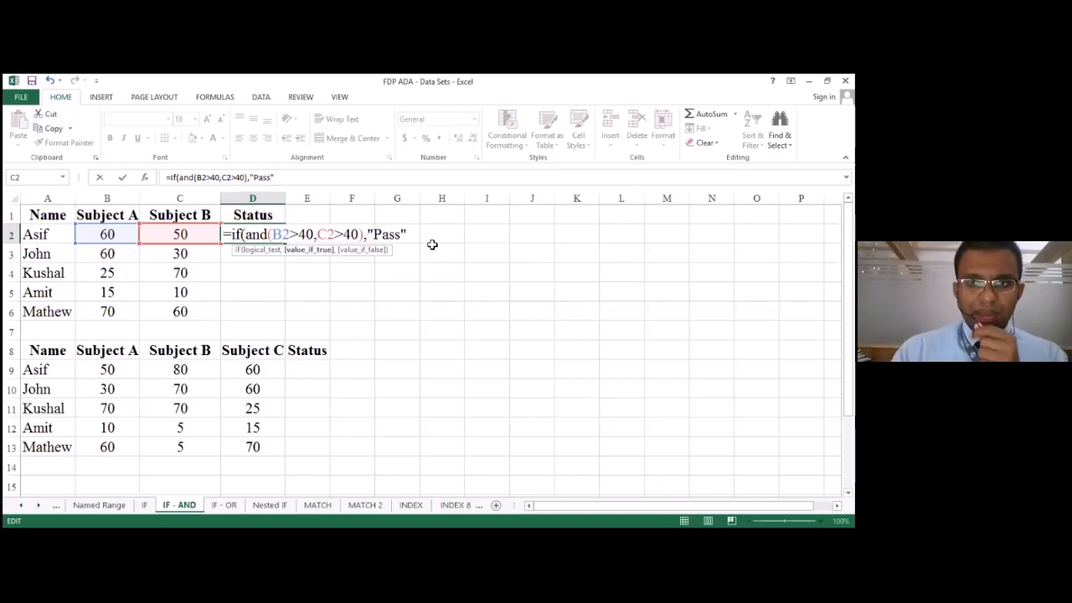
text(,")
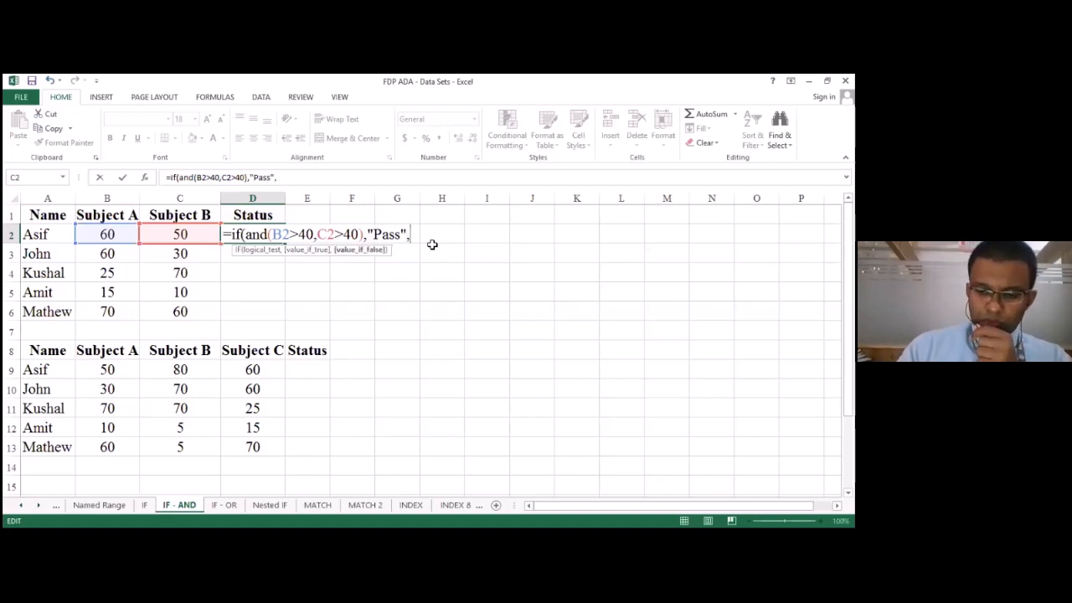
text(Fa)
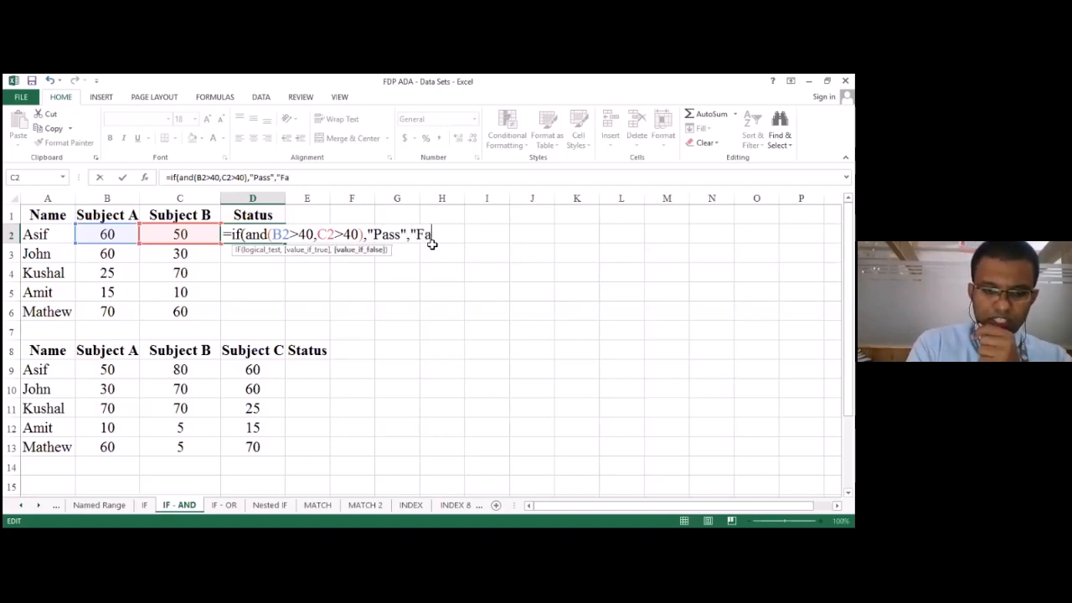
text(il")
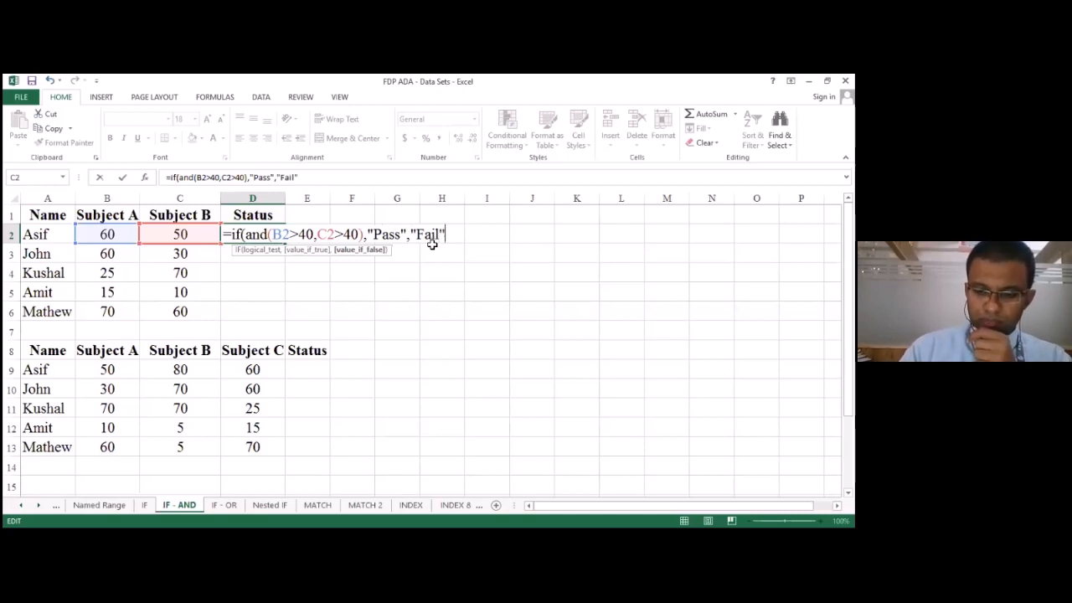
text())
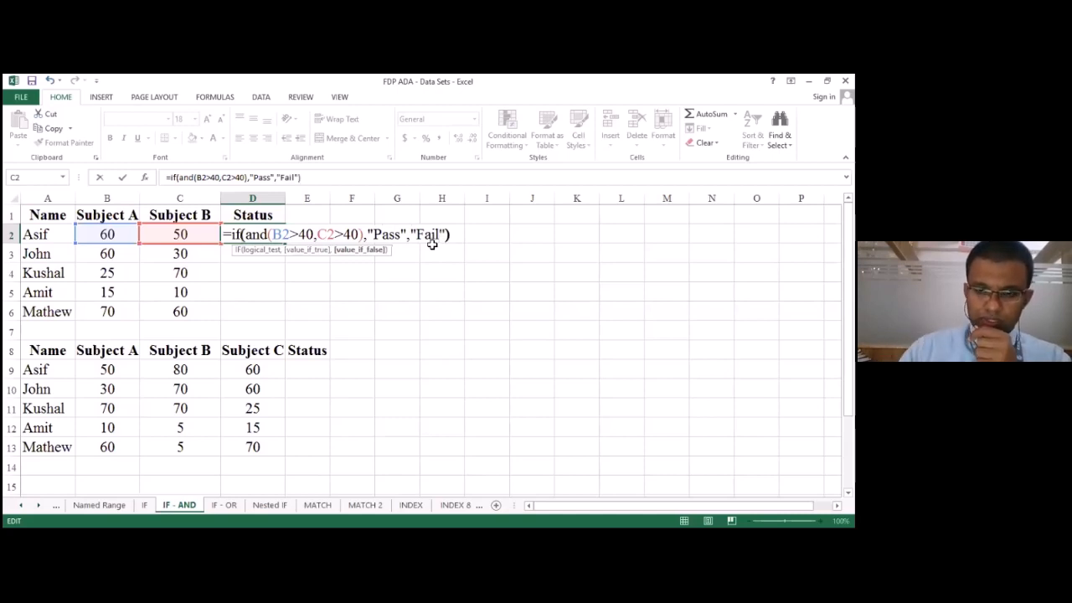
key(Return)
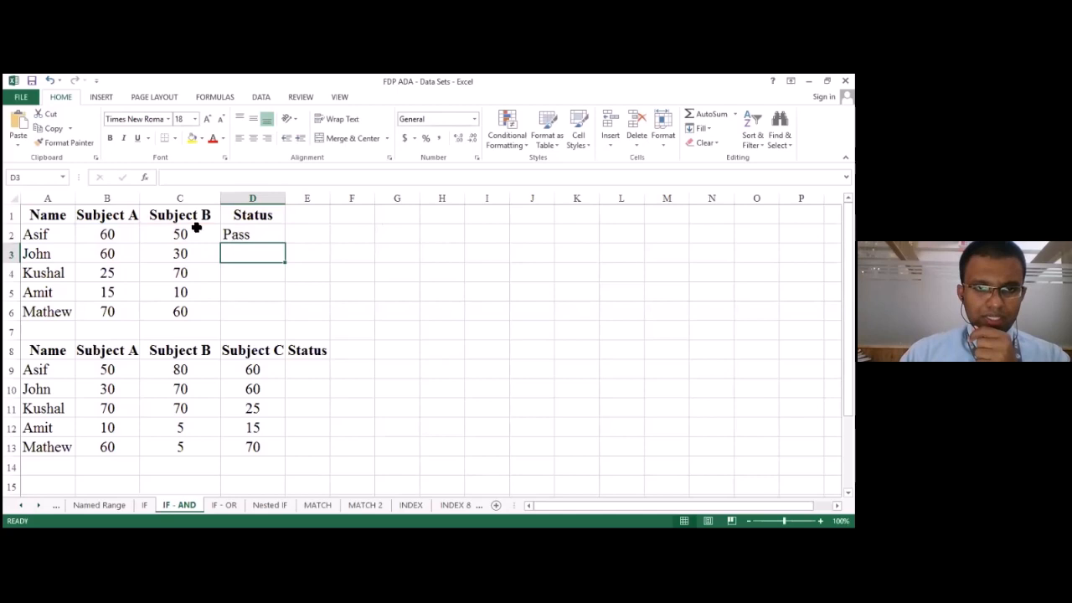
- Check the first student's marks against the status in row 2, and copy the D2 formula down through D6
click(72, 233)
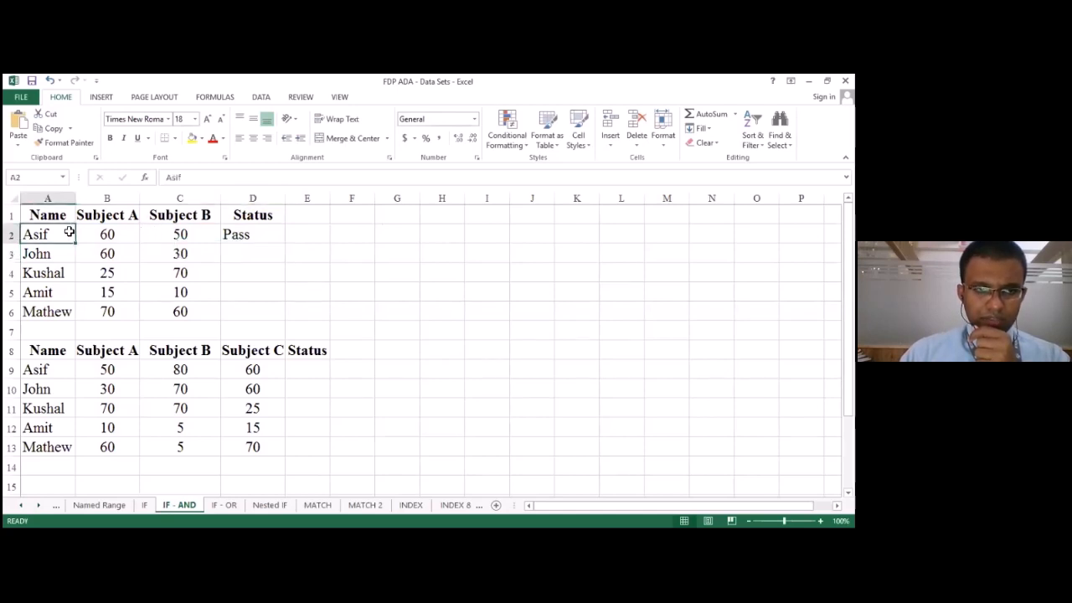
click(133, 239)
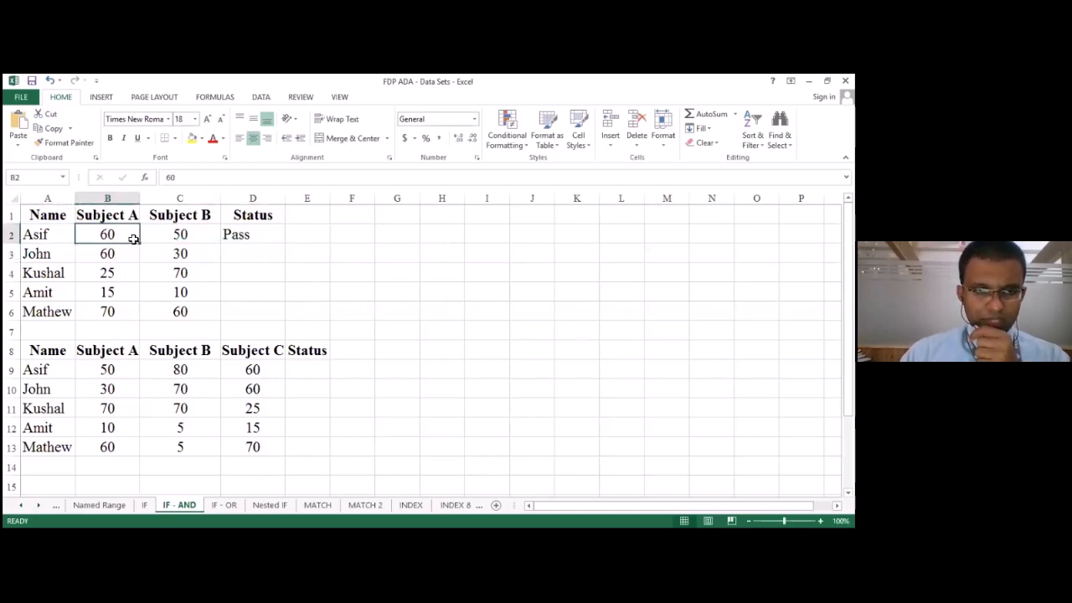
click(159, 239)
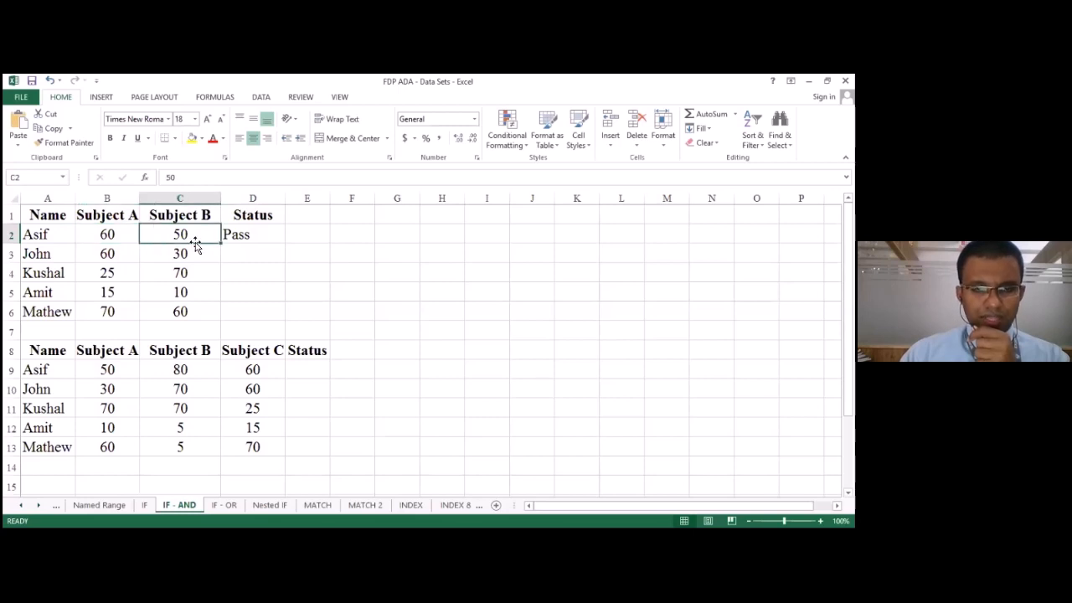
click(242, 236)
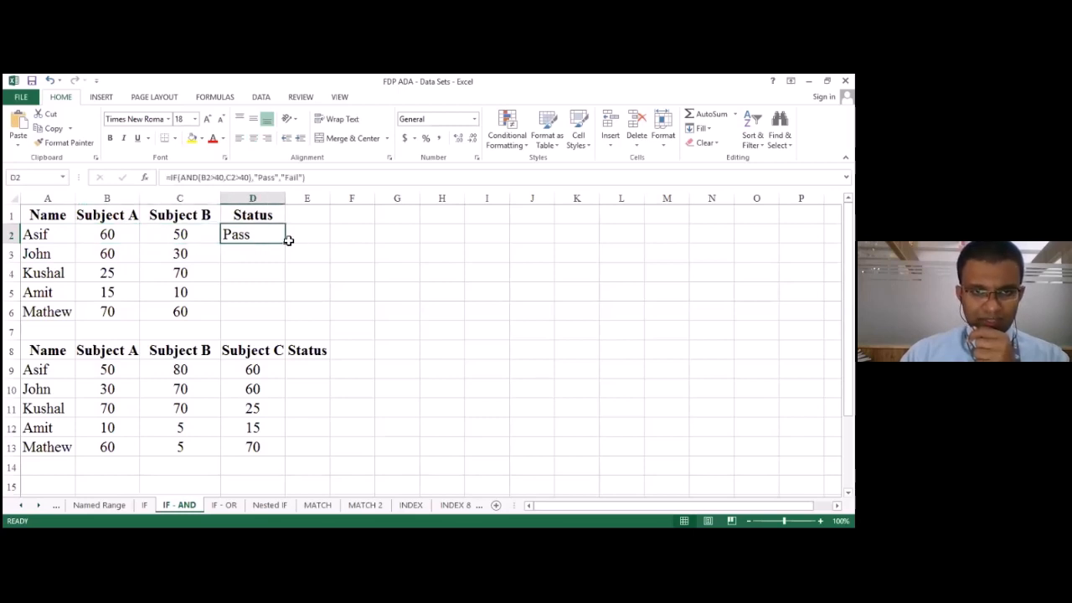
drag(286, 242, 278, 311)
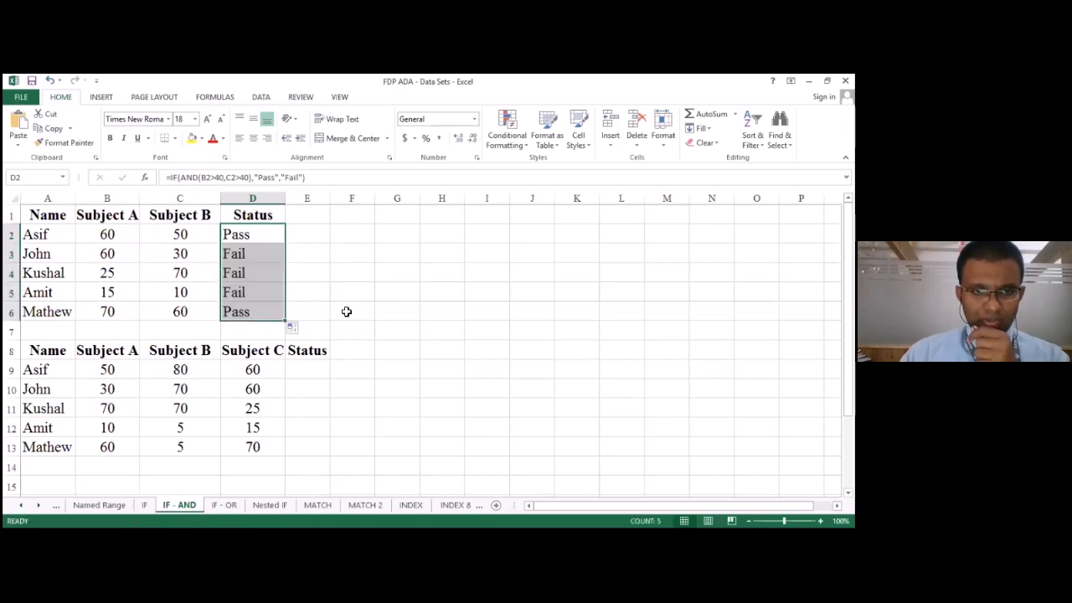
- Check the copied Status formula in D3 against the Subject A and Subject B marks in row 3
click(238, 258)
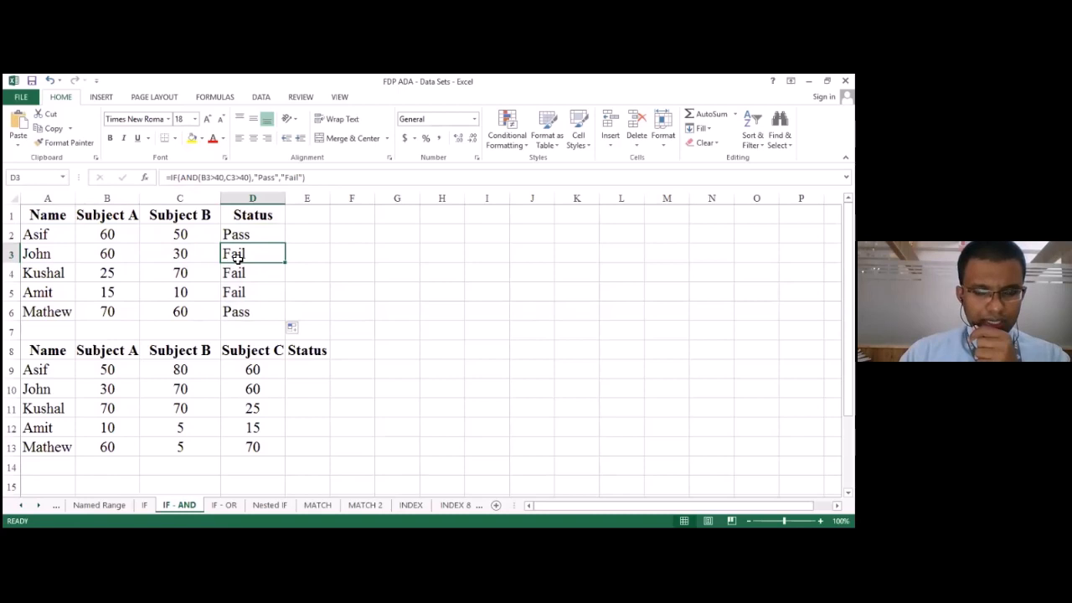
key(Down)
key(Left)
key(Left)
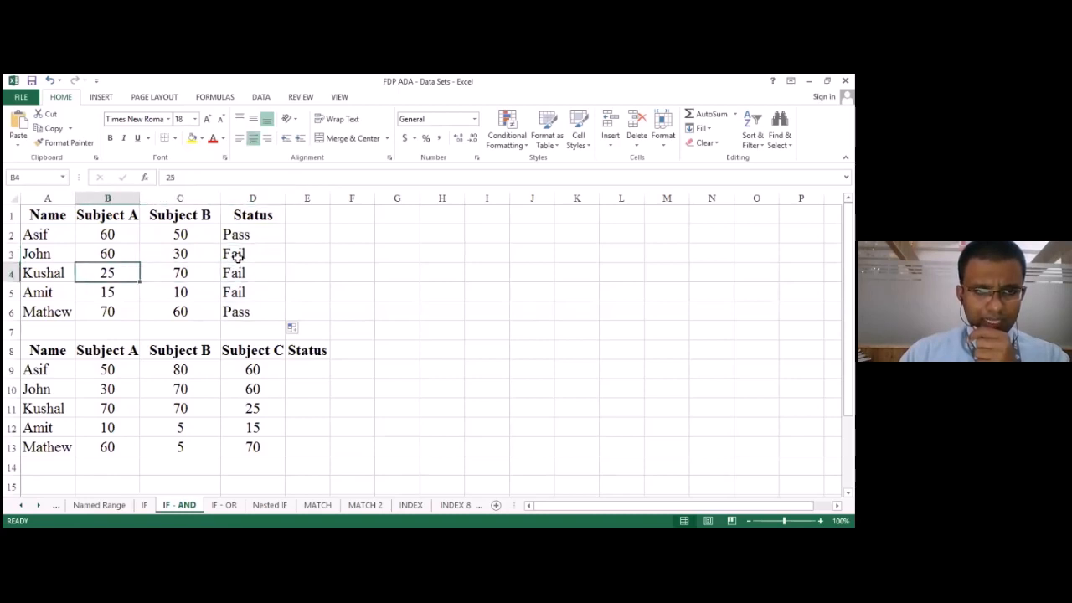
key(Up)
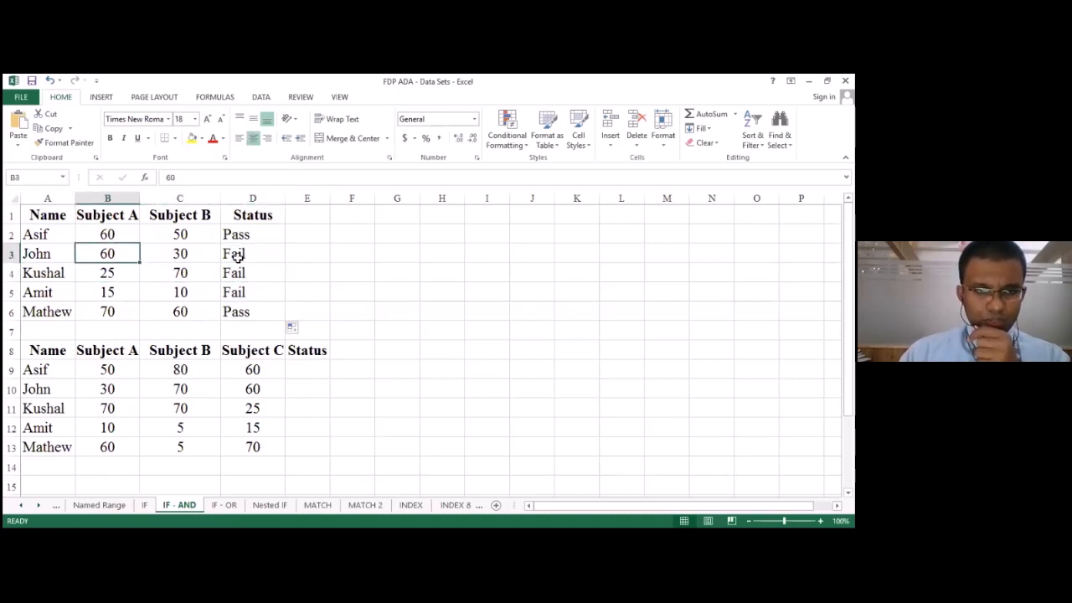
key(Right)
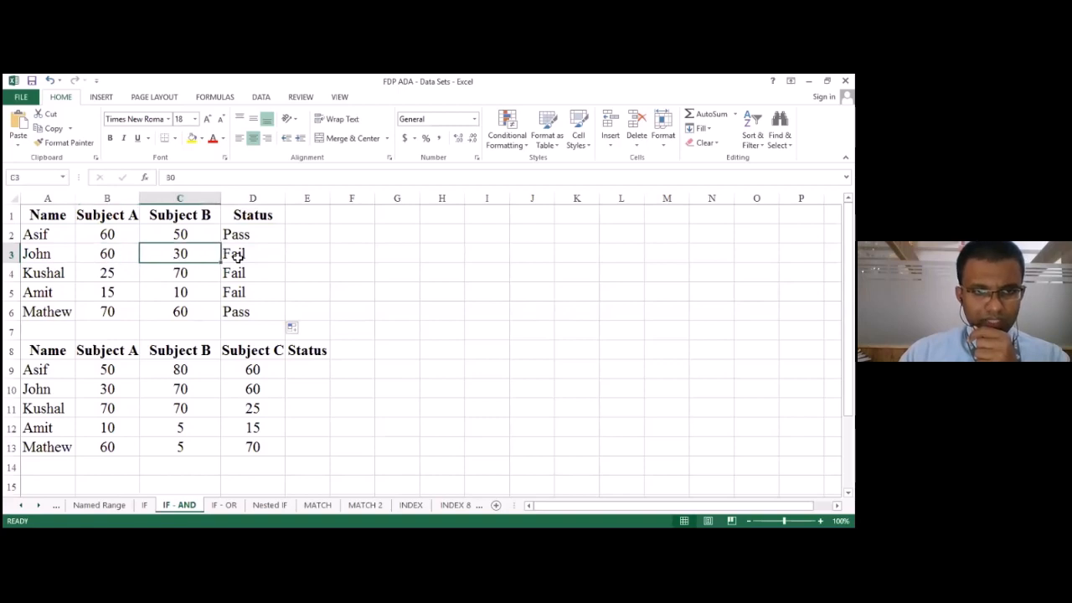
- Check the copied Status formulas in D4 and D5 against the Subject A and Subject B marks in their rows
key(Right)
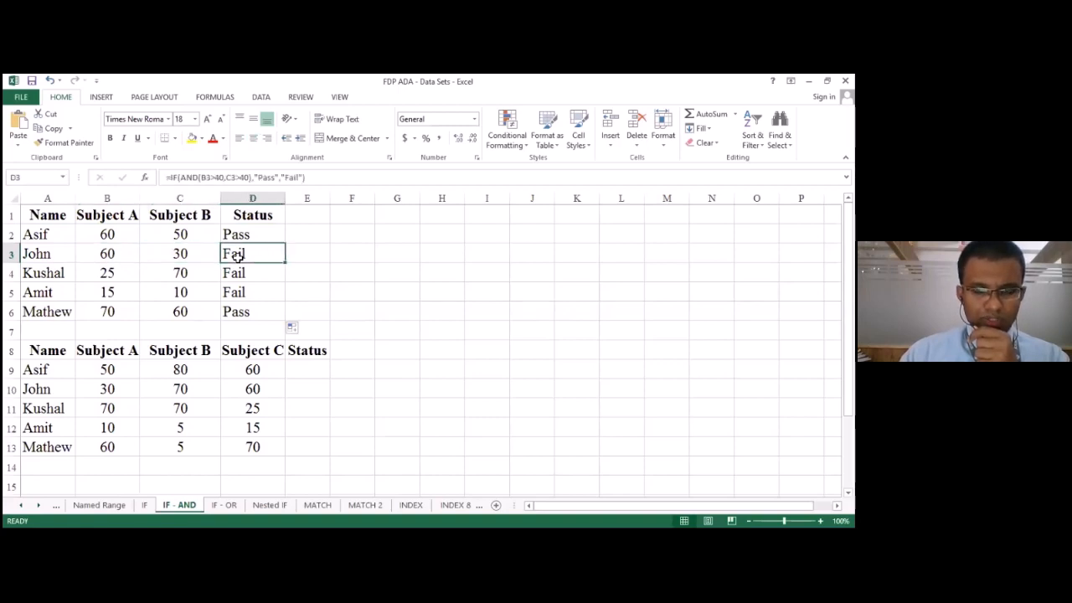
key(Down)
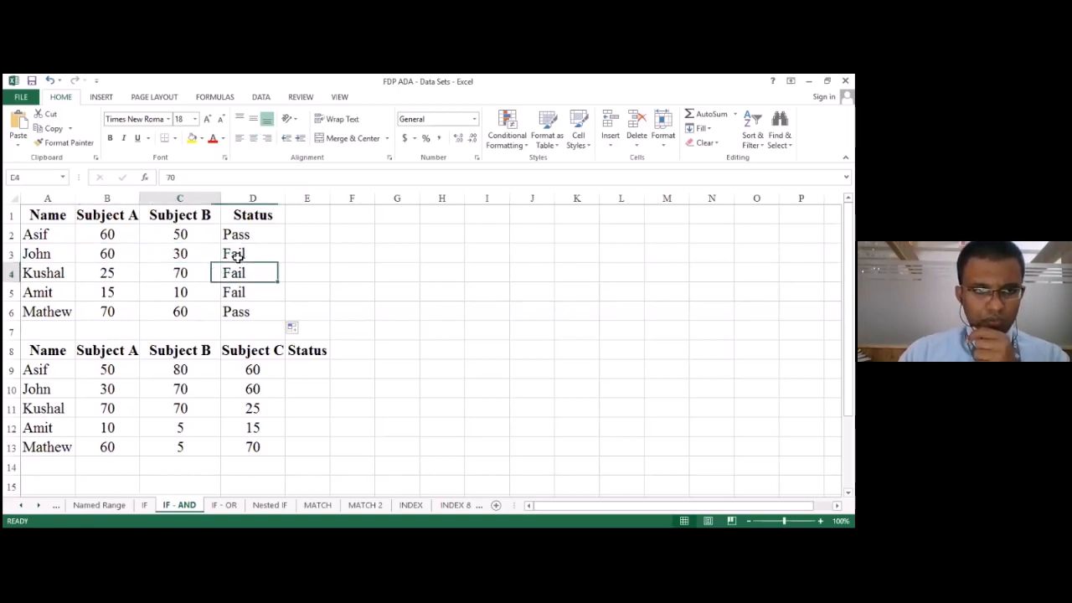
key(Left)
key(Left)
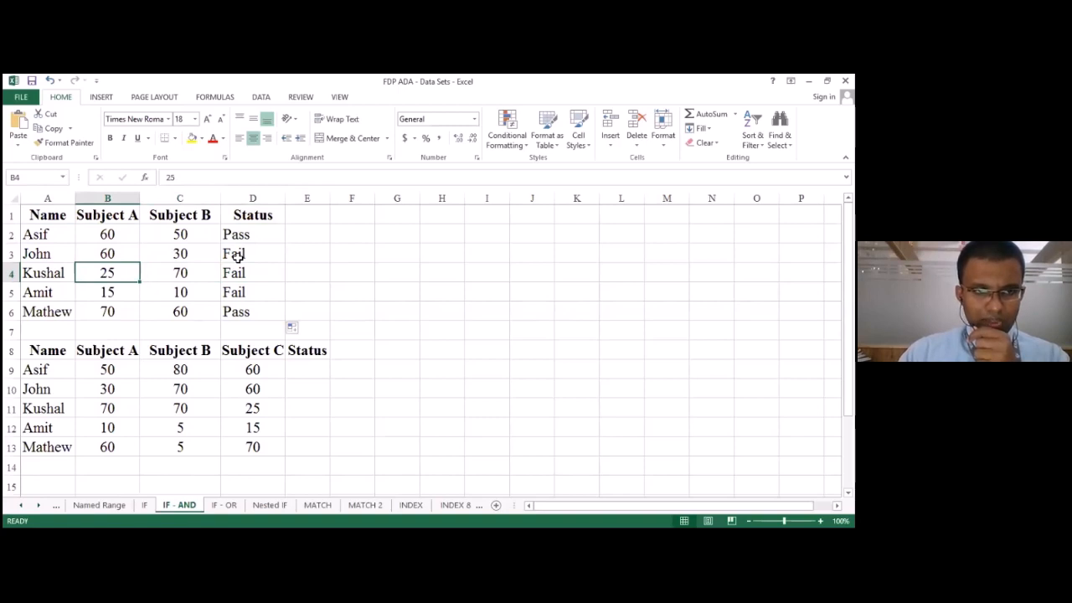
key(Right)
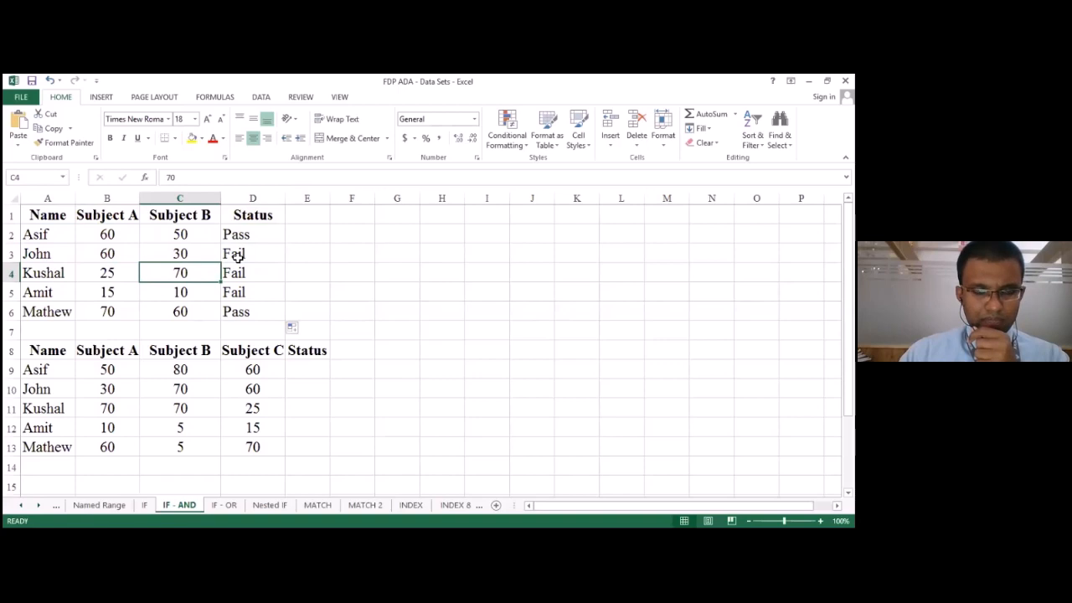
key(Right)
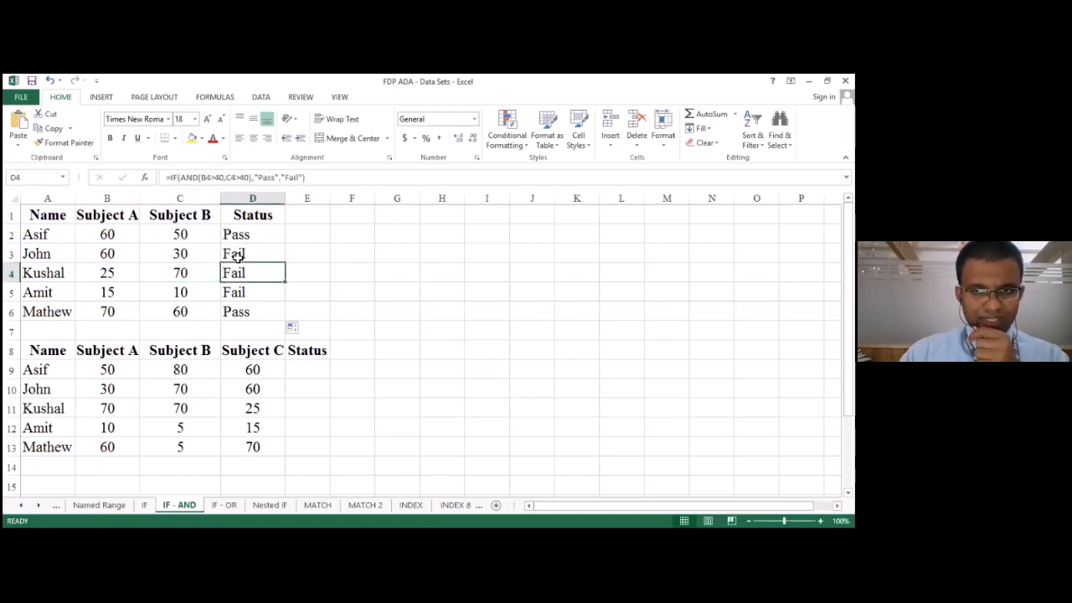
key(Down)
key(Left)
key(Left)
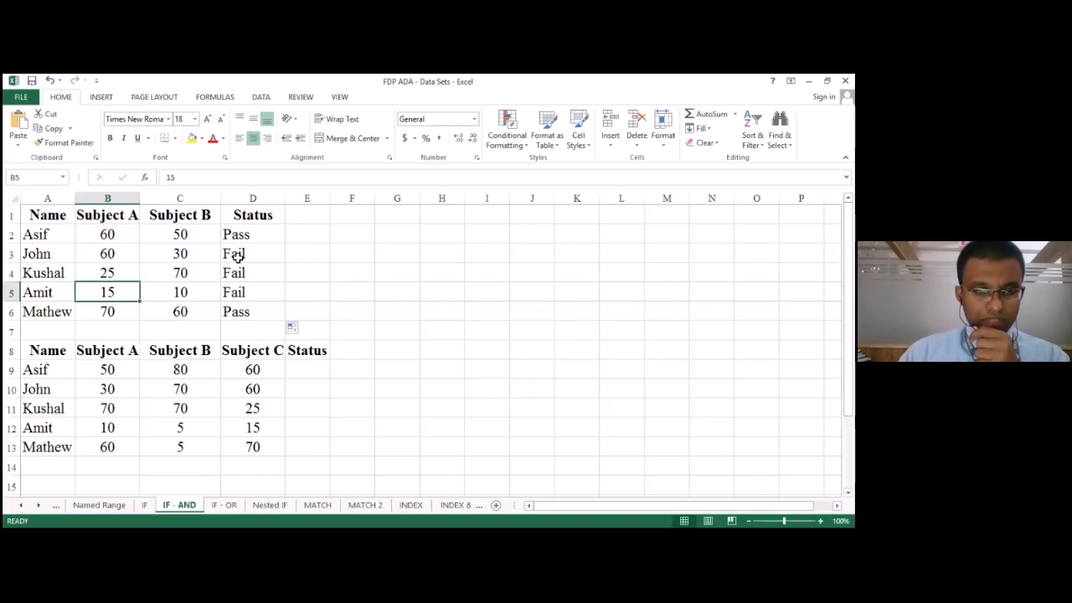
key(Right)
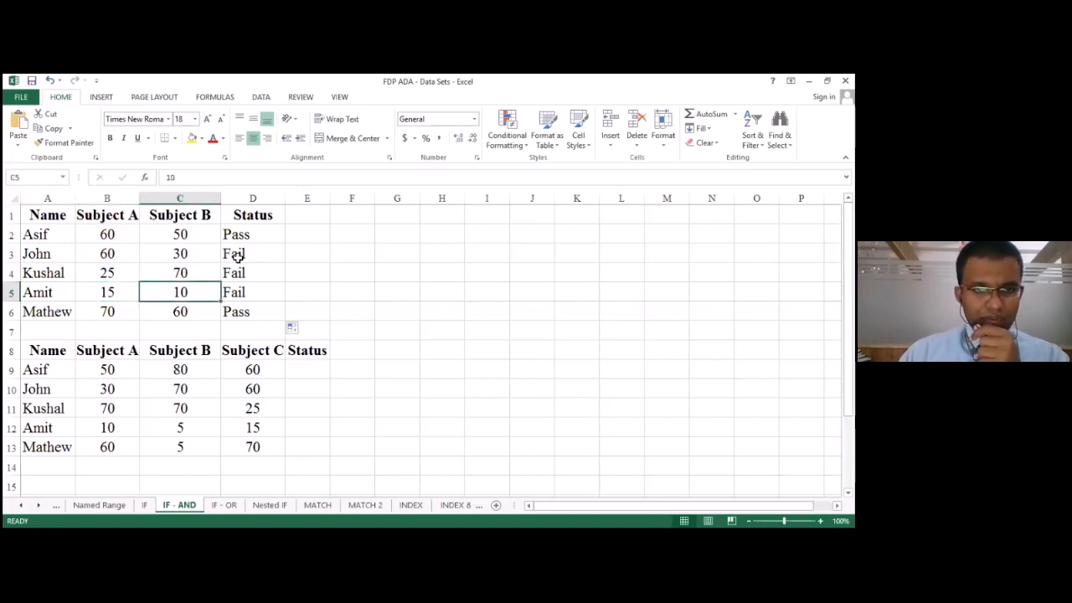
key(Right)
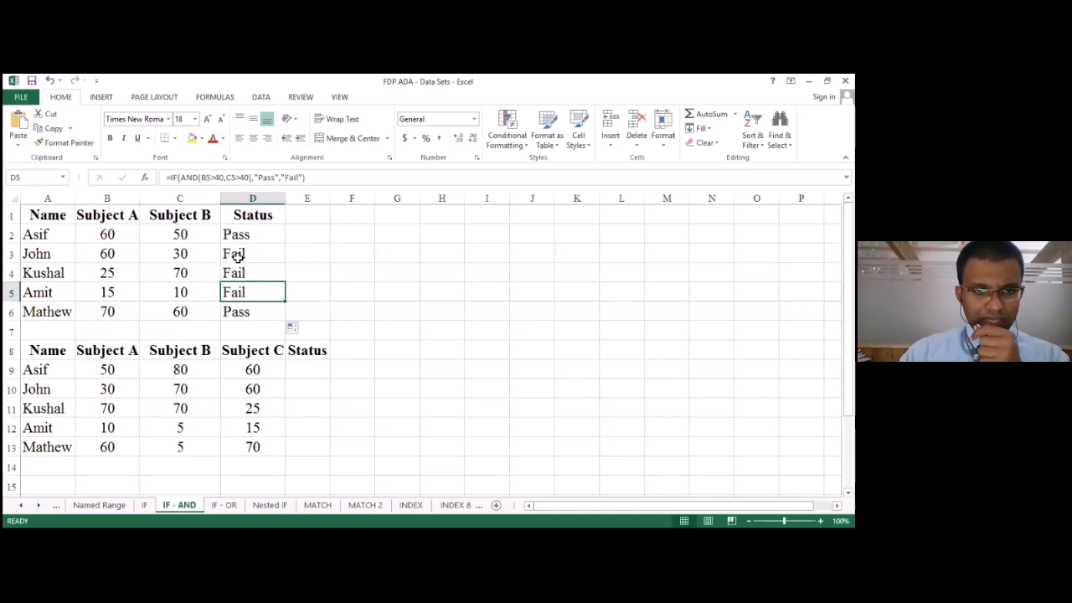
- Check the Status formula in D6 against the last student's Subject A and Subject B marks in row 6
key(Down)
key(Left)
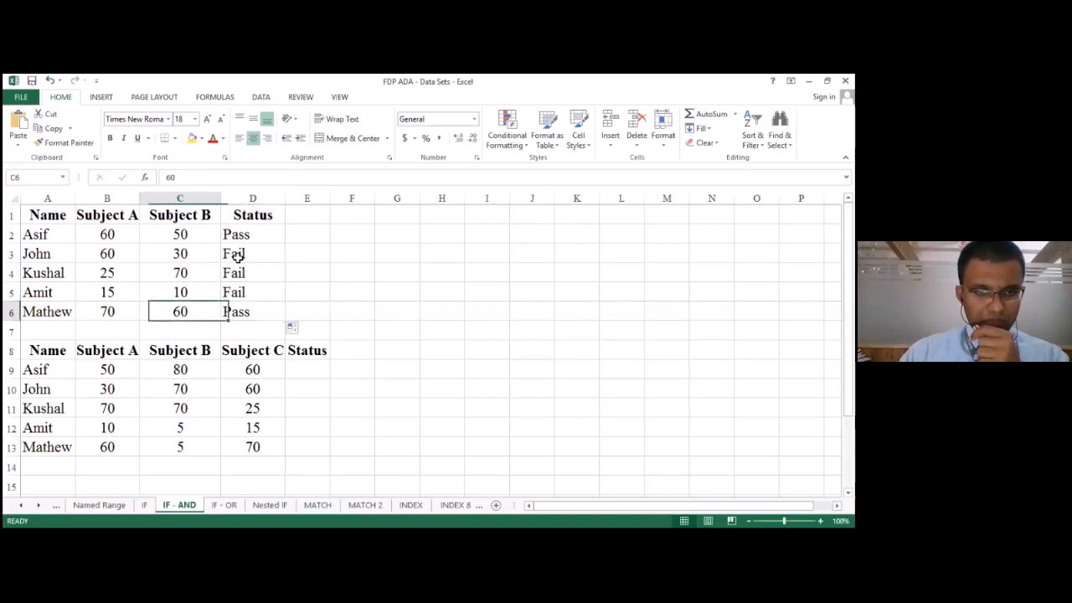
key(Left)
key(Left)
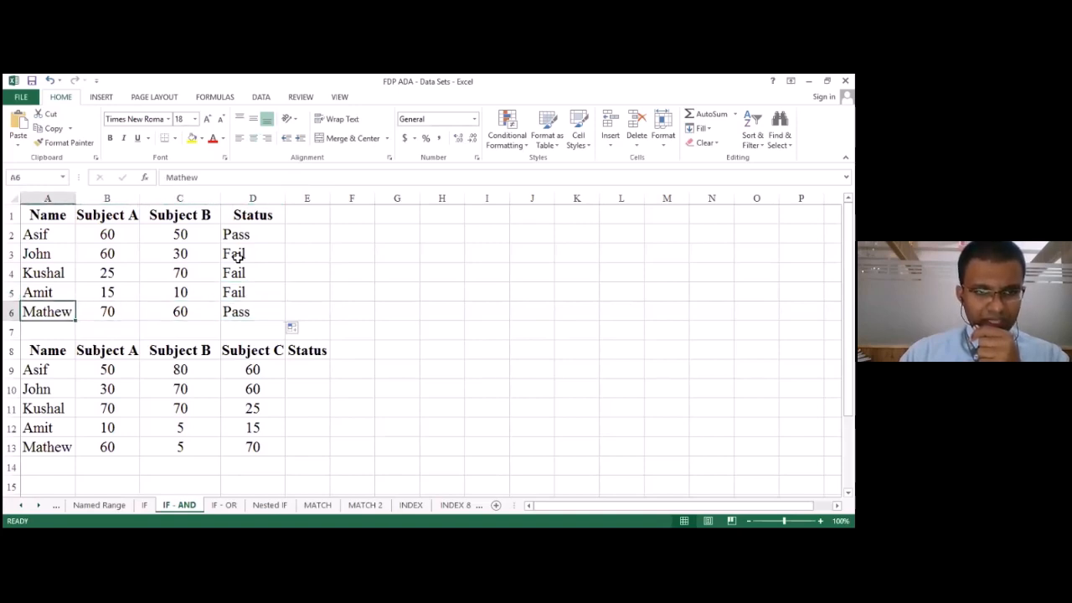
key(Right)
key(Right)
key(Right)
key(Right)
key(Right)
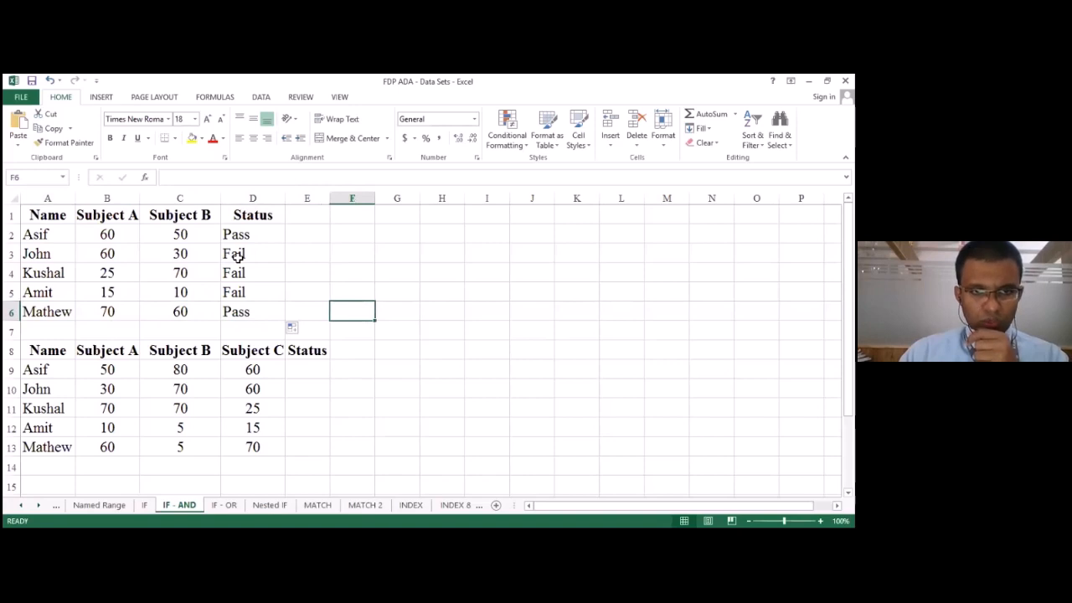
key(Left)
key(Left)
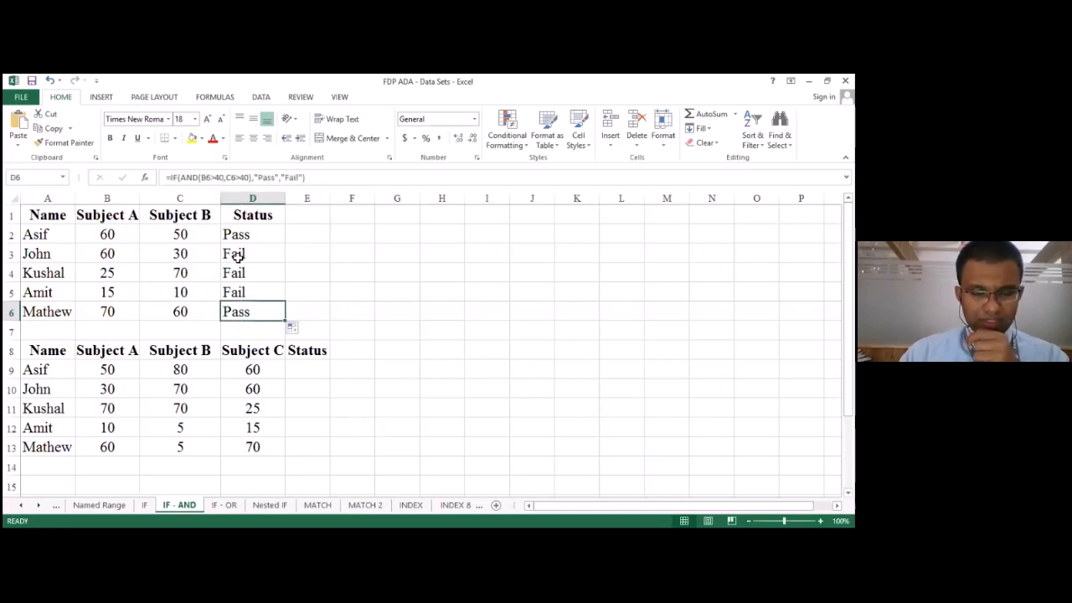
- Clear the Status formulas from D2:D6 and return to cell D2
drag(243, 235, 261, 306)
key(Delete)
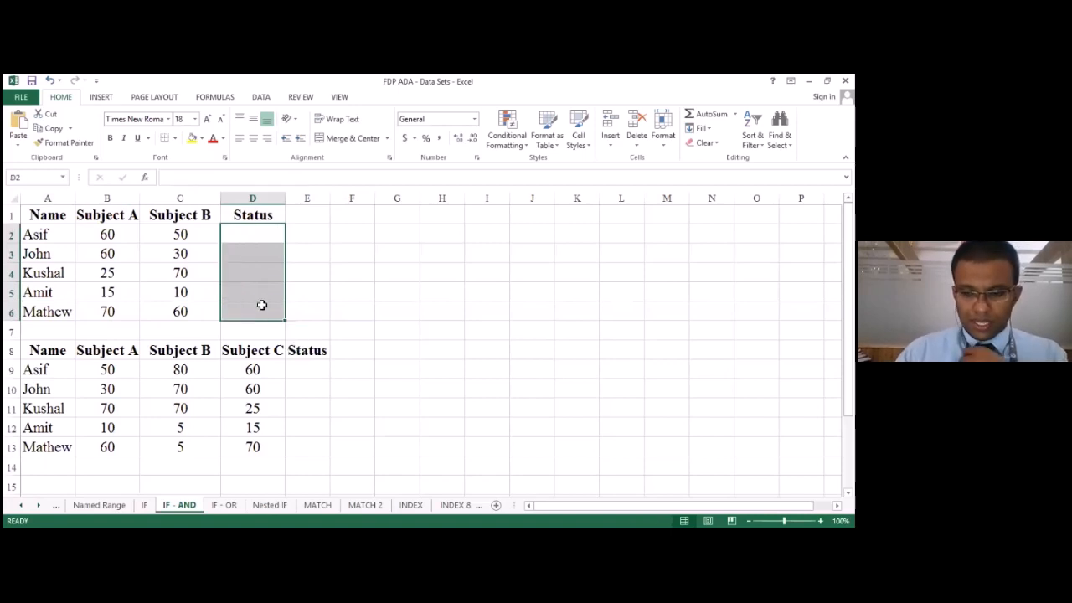
key(Right)
key(Left)
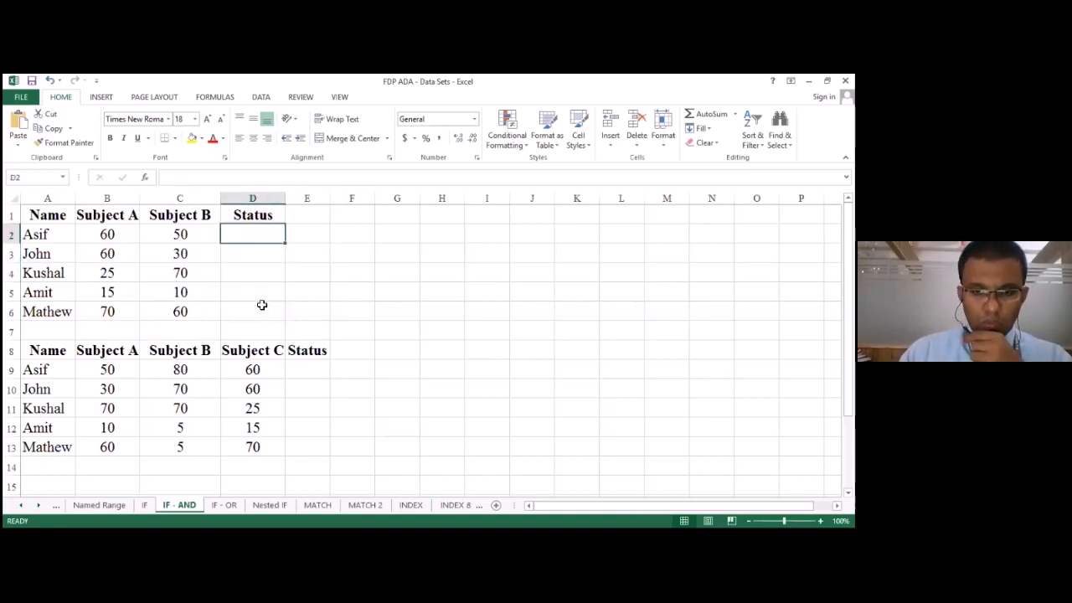
- Start an IF formula in D2 with a nested AND function as its logical test, referencing B2 first
text(=)
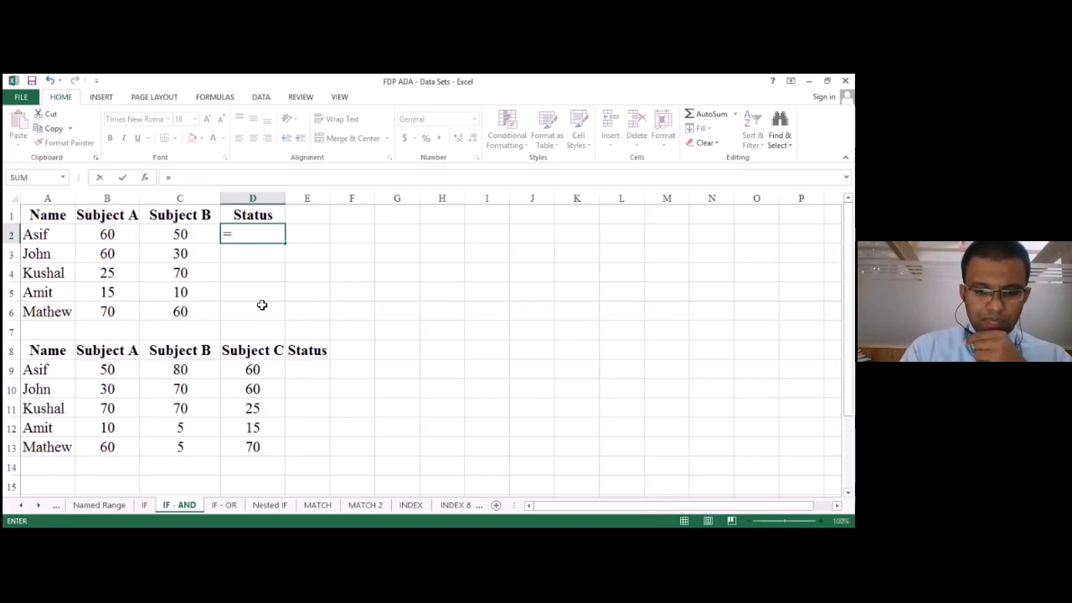
text(if/9)
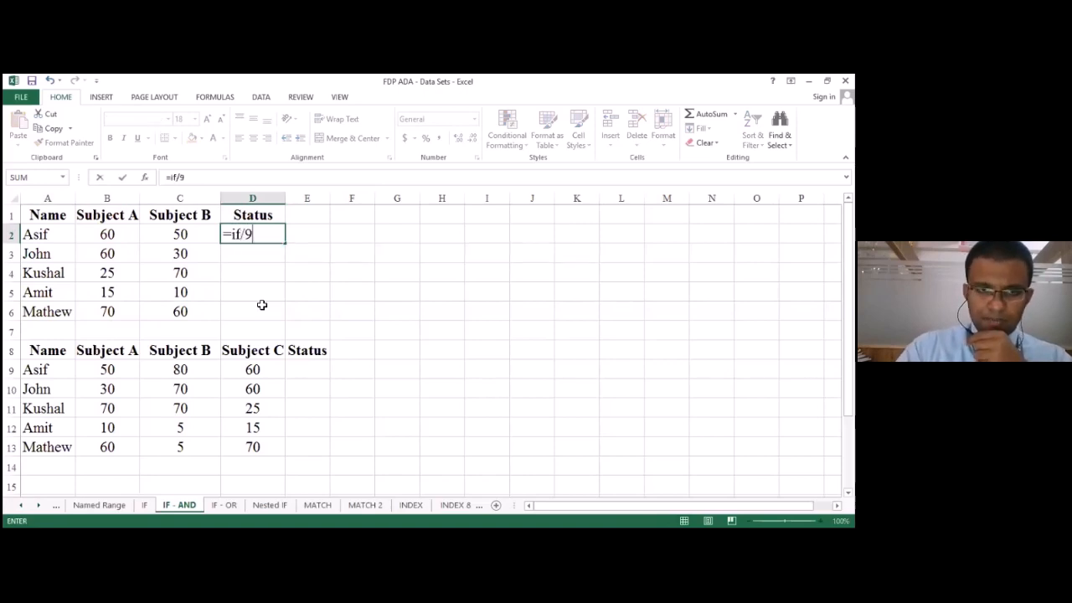
key(BackSpace)
key(BackSpace)
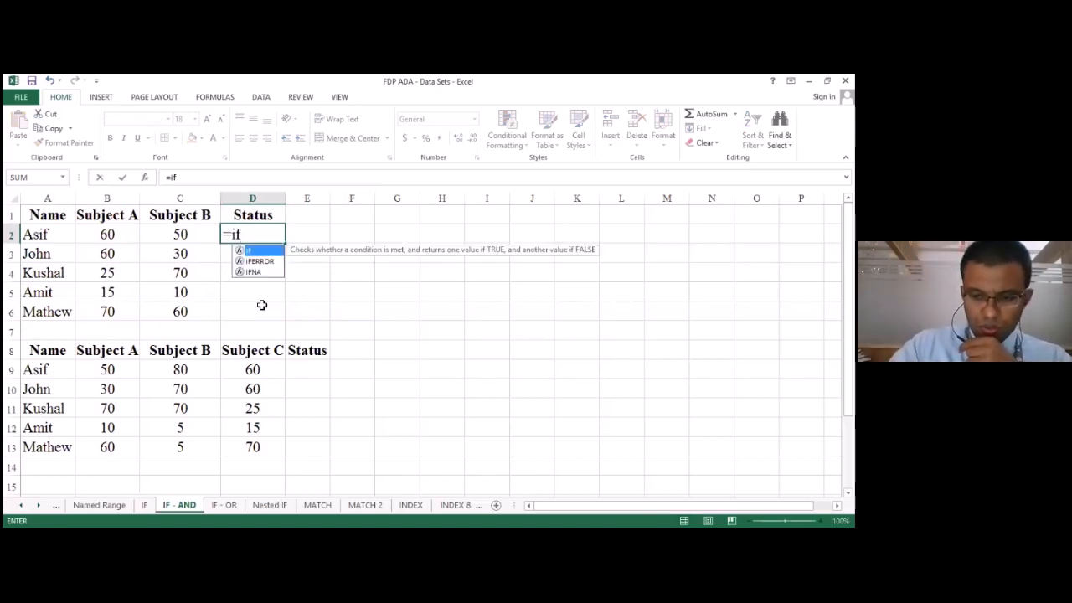
text(()
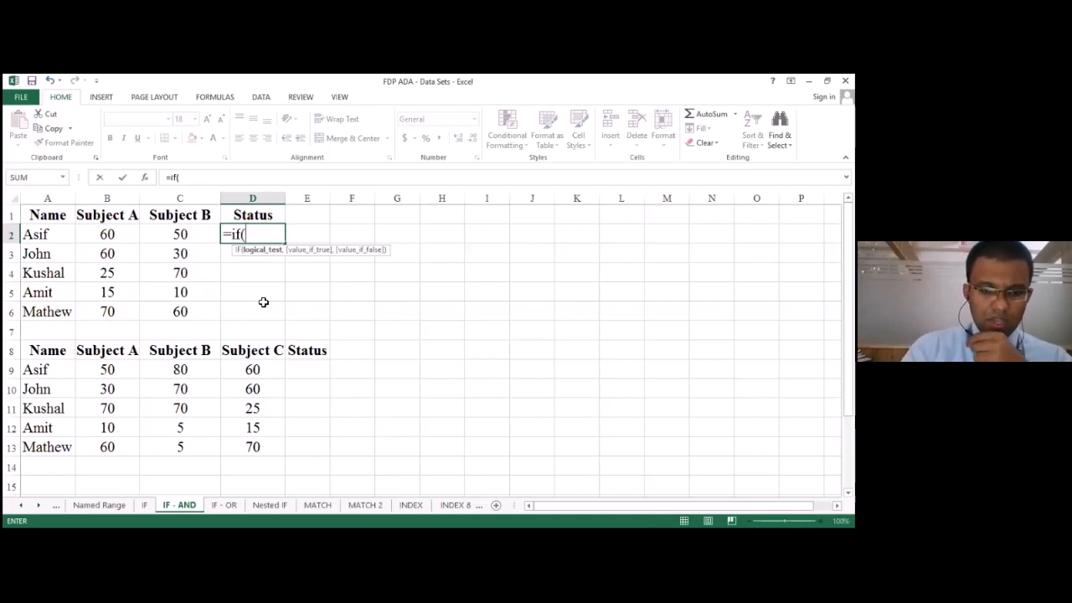
text(and)
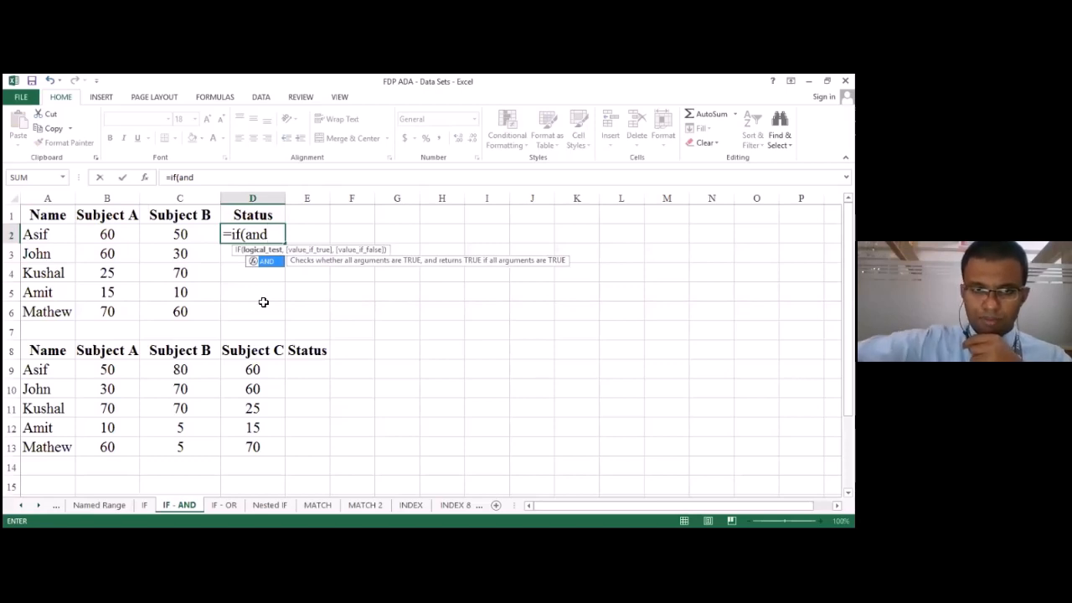
text(()
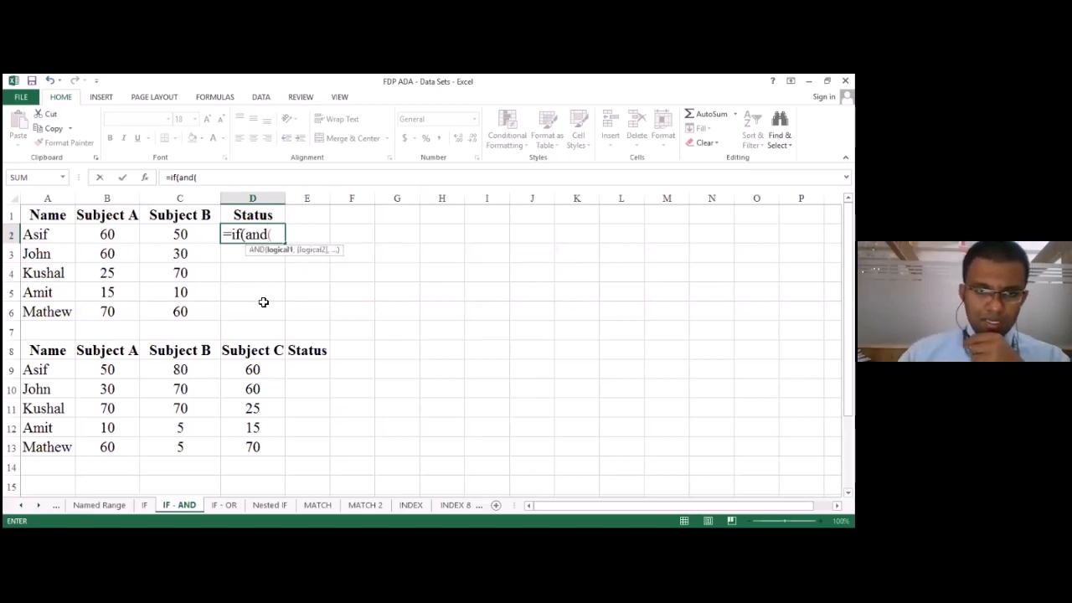
click(113, 236)
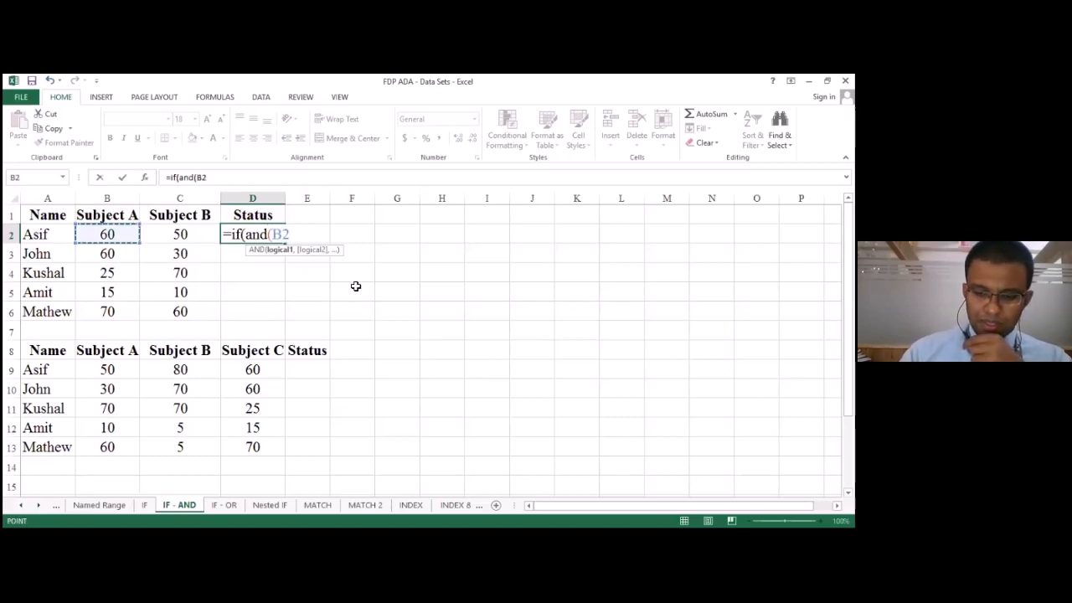
text(<40)
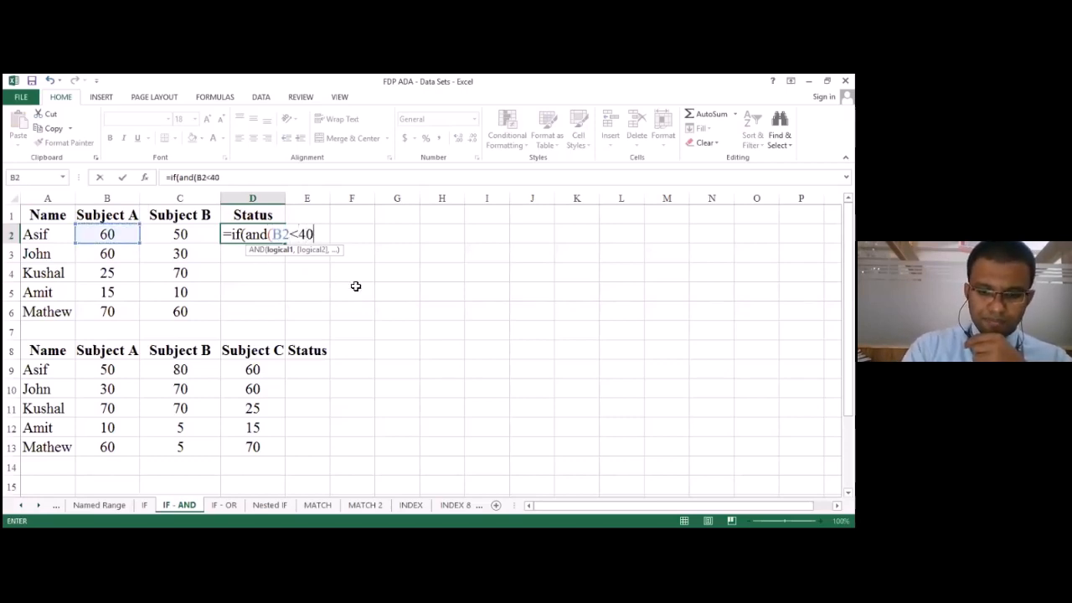
text(,)
click(194, 239)
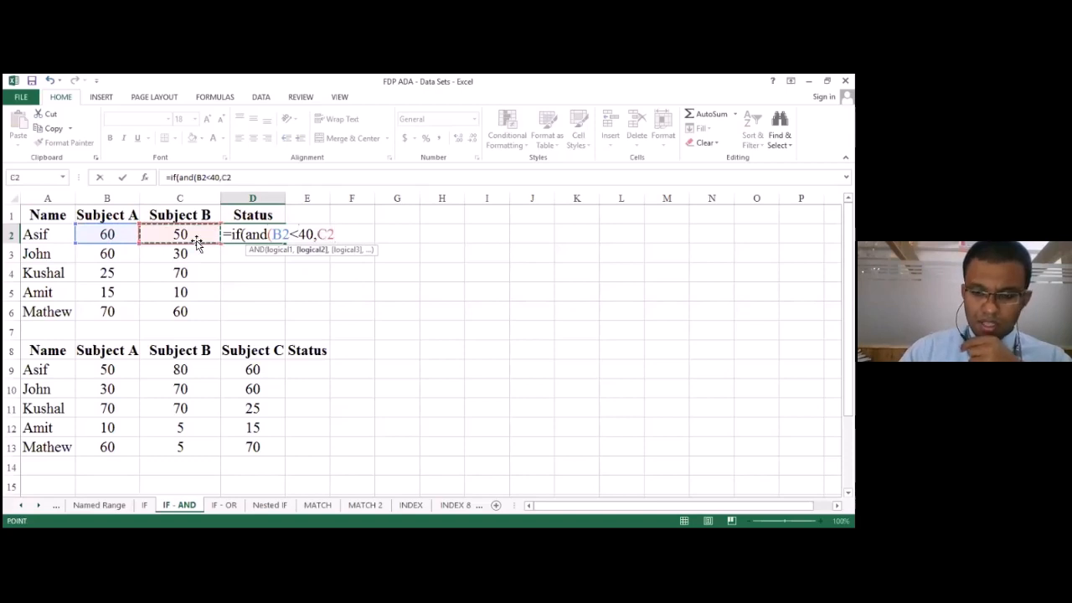
text(>)
key(BackSpace)
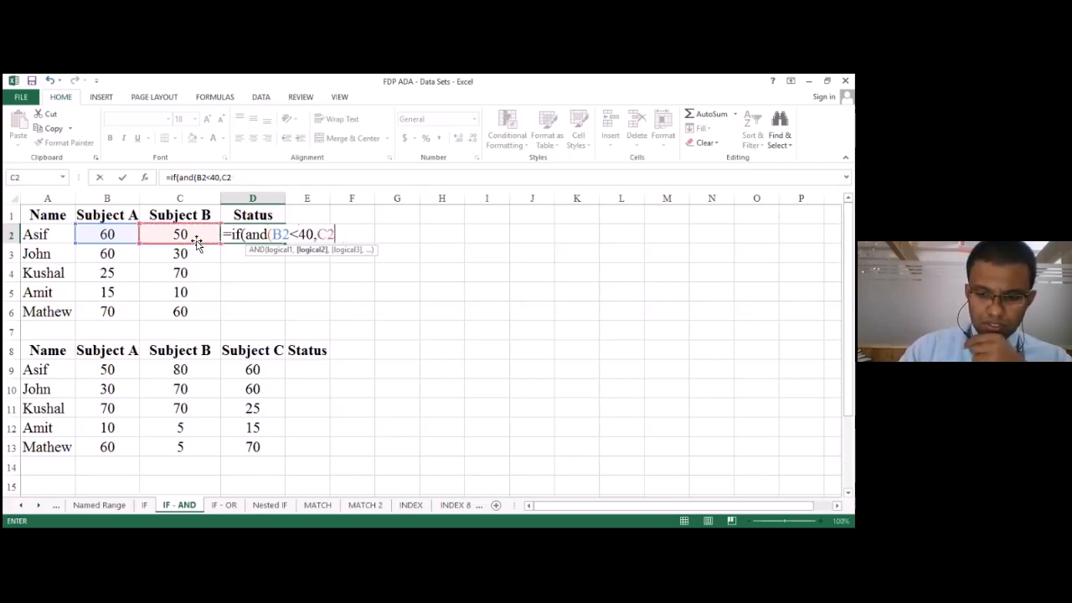
key(BackSpace)
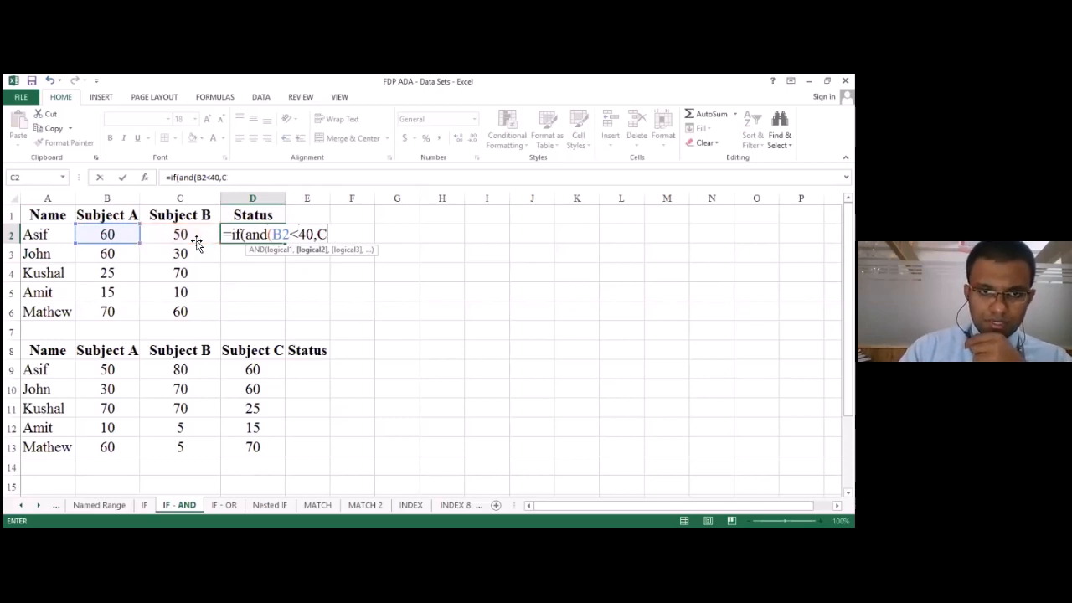
key(BackSpace)
key(BackSpace)
key(BackSpace)
key(BackSpace)
key(BackSpace)
- Complete the AND function's conditions as B2>40 and C2>40 and close its parenthesis
text(>40)
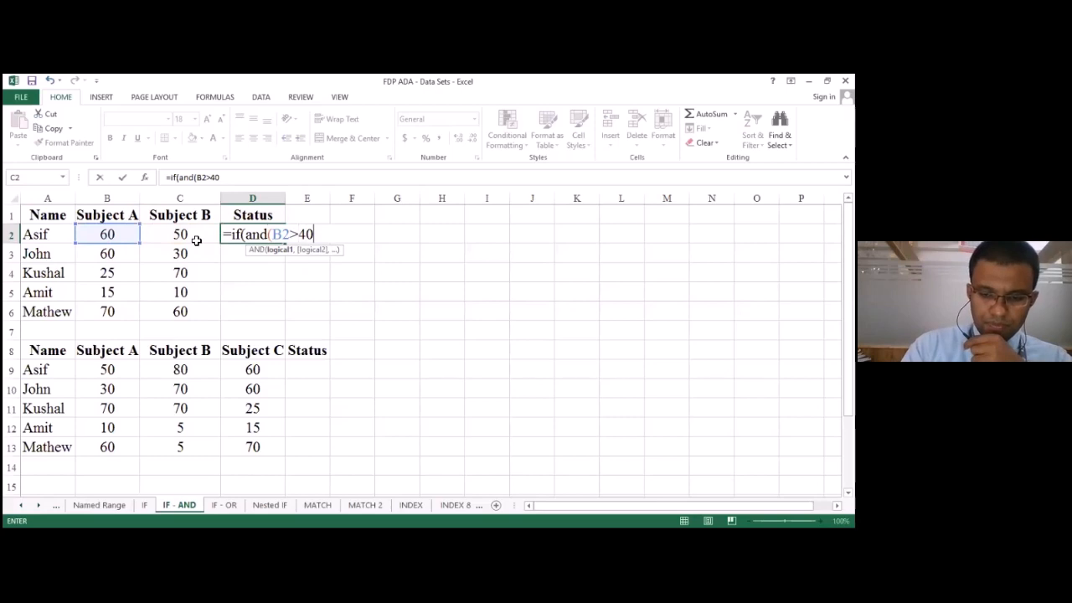
text(,)
click(195, 240)
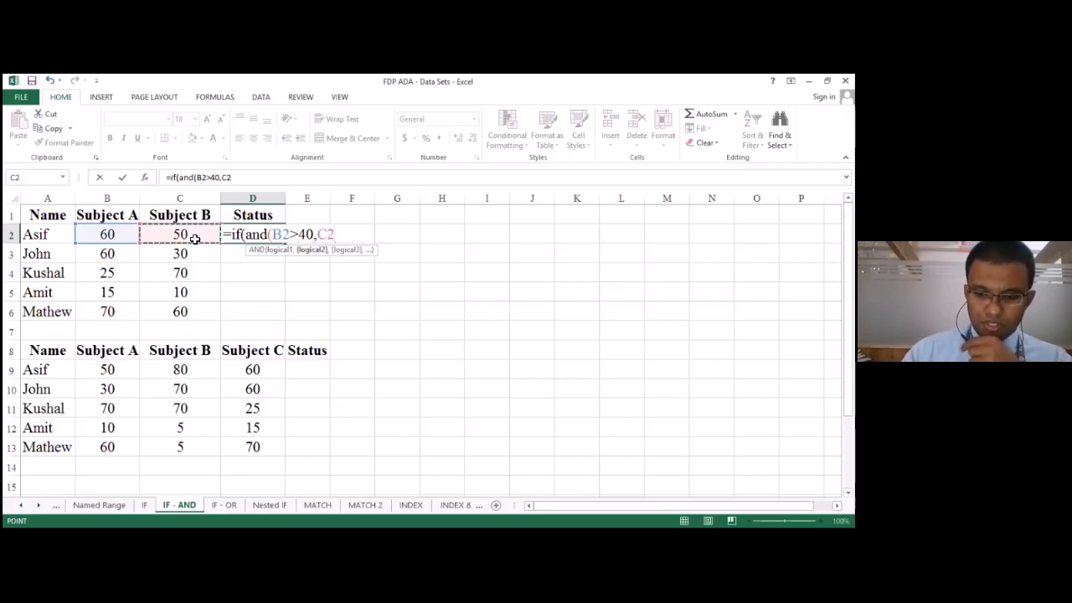
text(>)
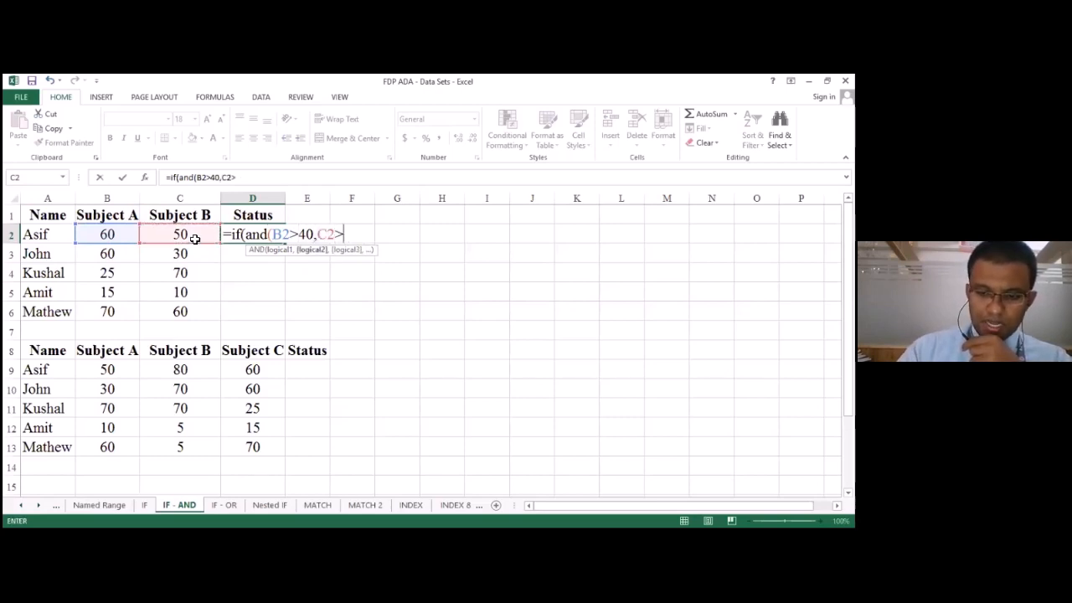
text(40)
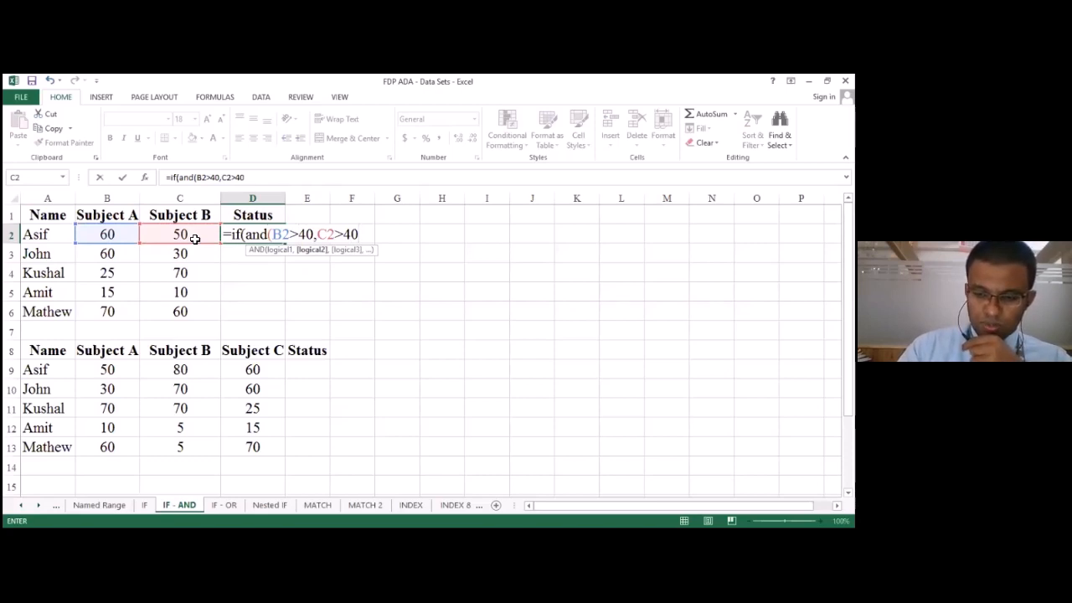
text())
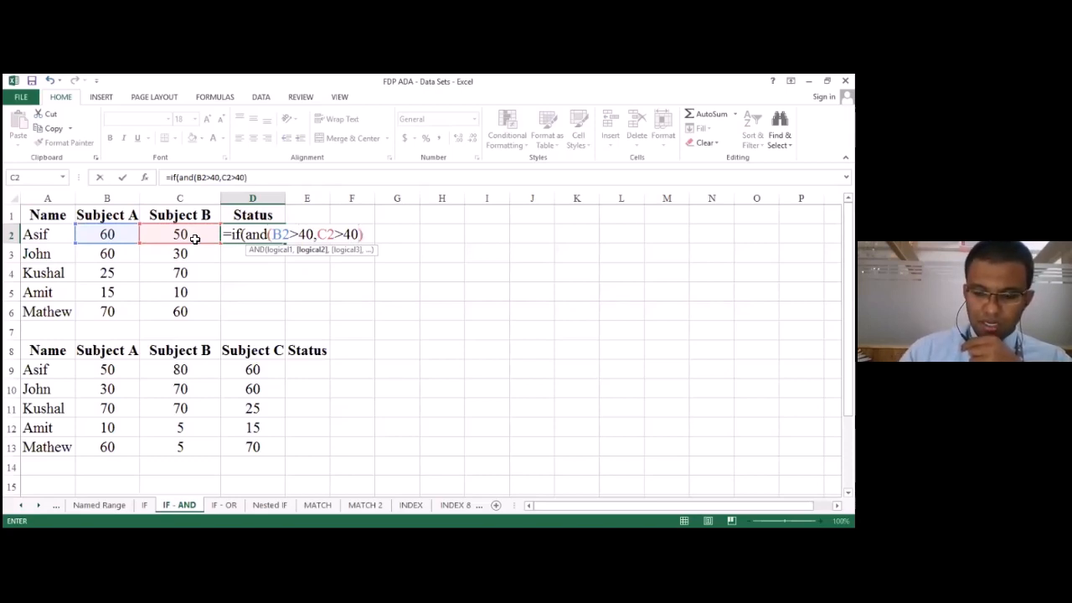
- Set the value-if-true argument of the IF formula in D2 to "Pass"
text(,)
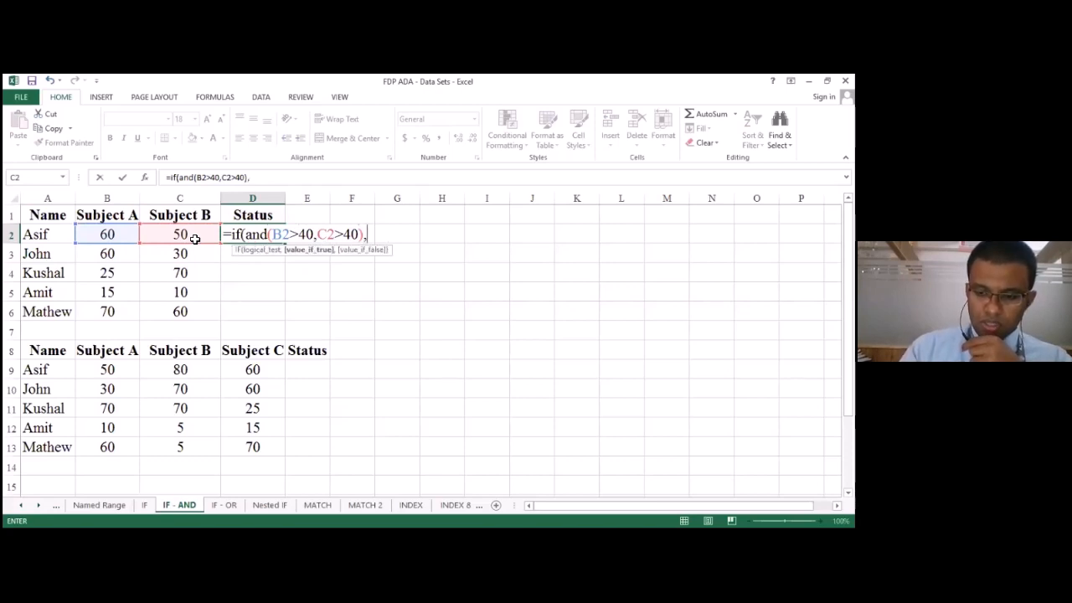
text("P)
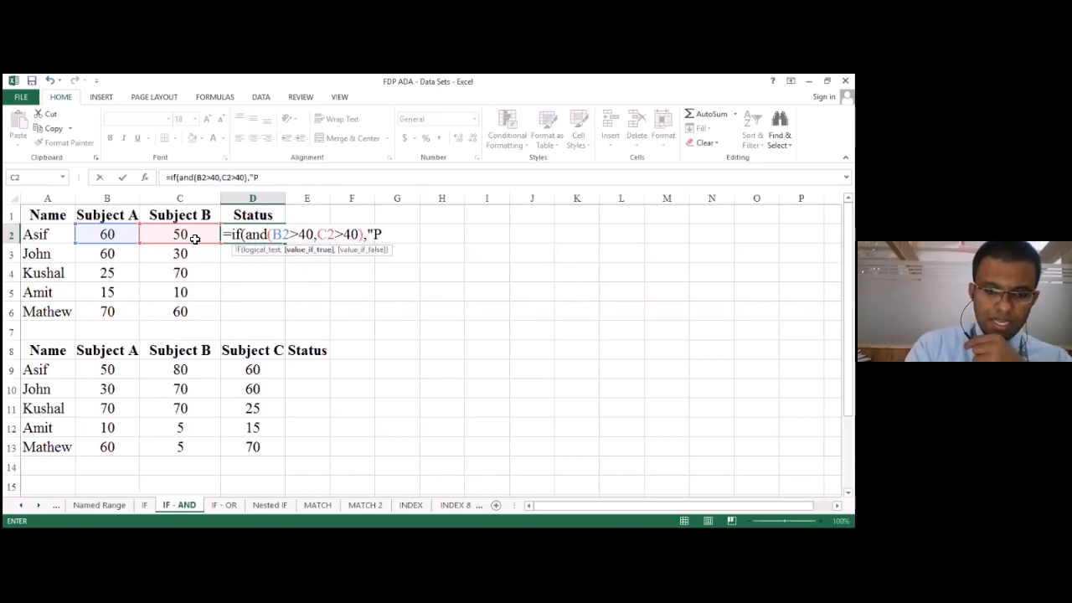
text(ass)
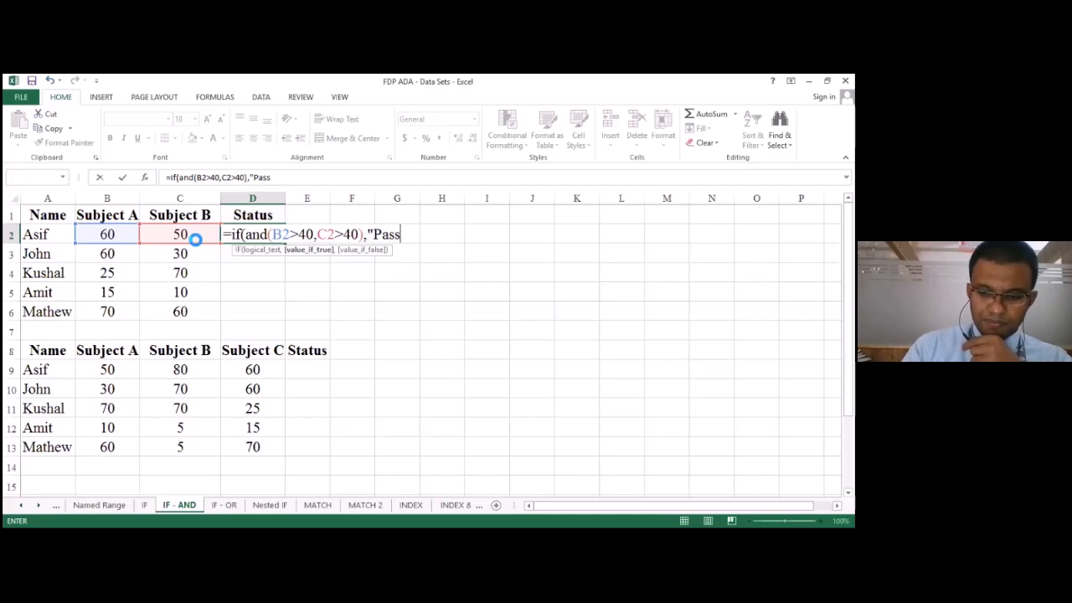
key(Return)
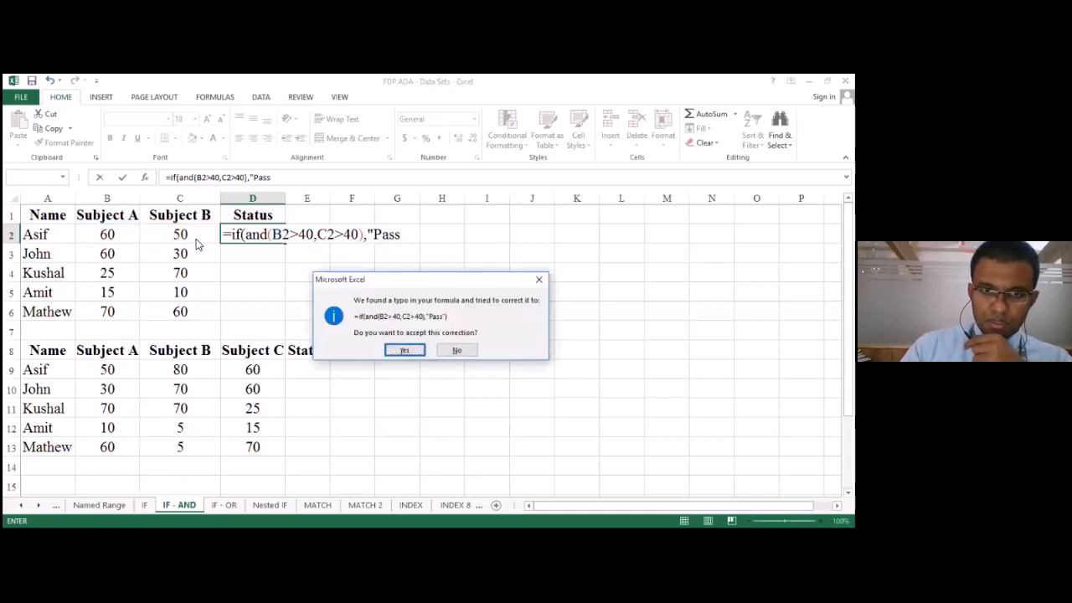
click(537, 284)
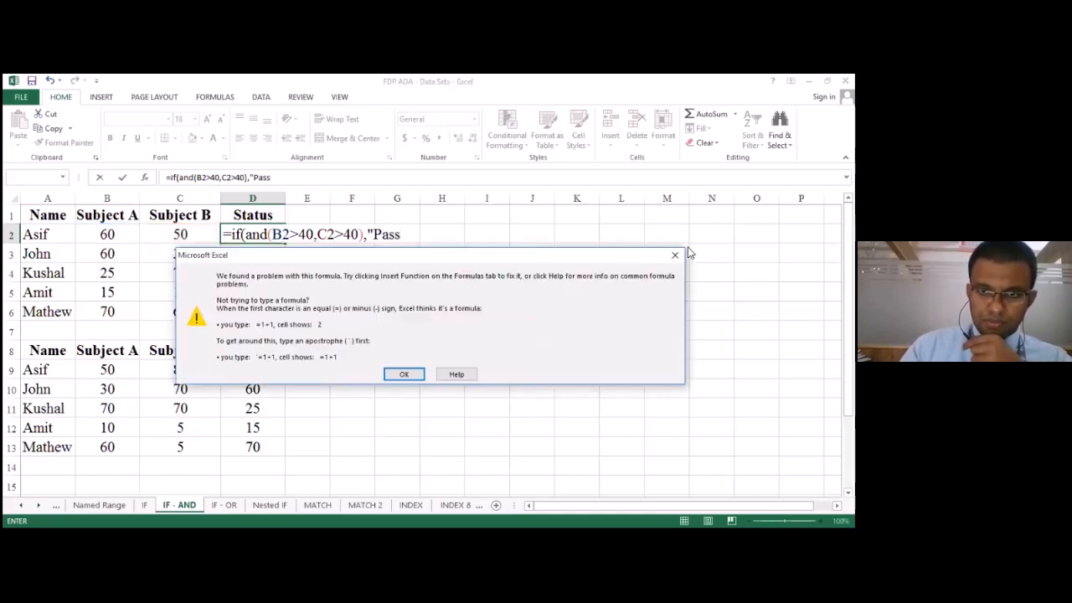
click(675, 254)
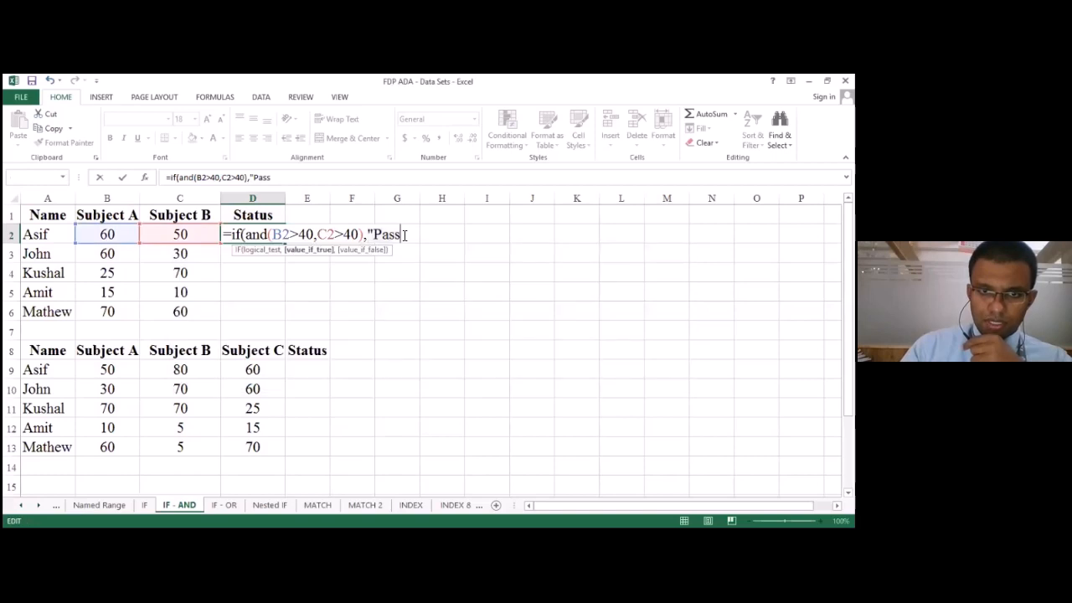
text(")
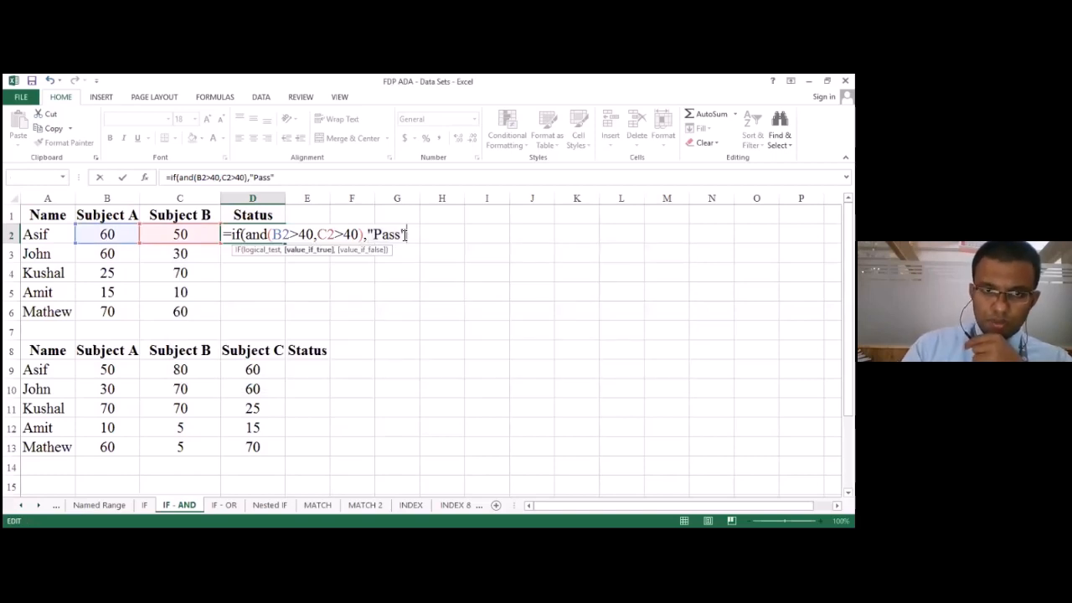
- Finish the D2 formula with "Fail" as the value if false, and copy it down through D6
text(,")
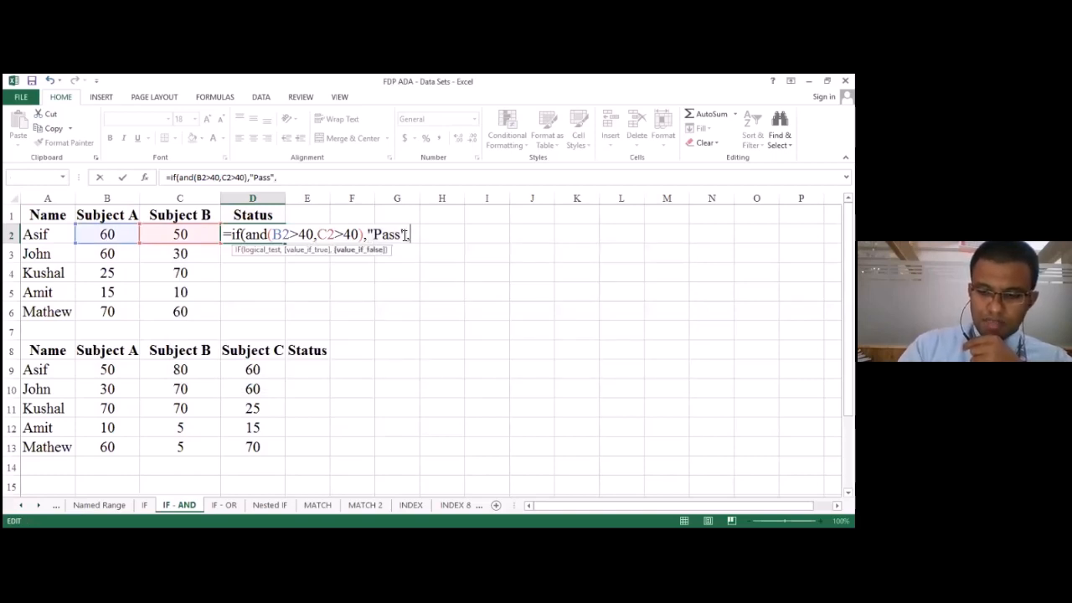
text(Fail)
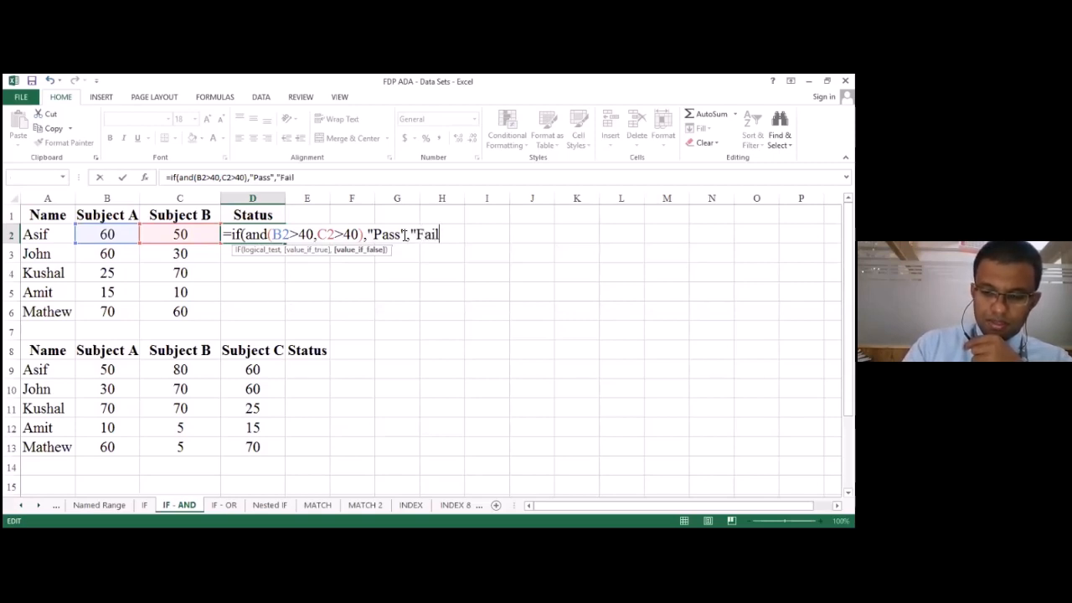
text("))
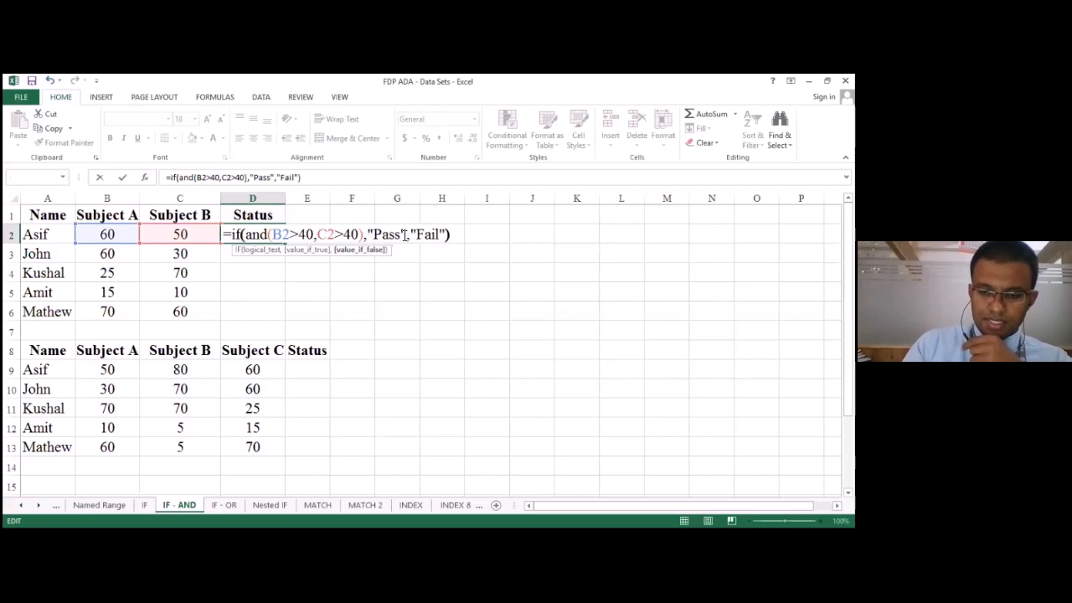
key(Return)
click(273, 237)
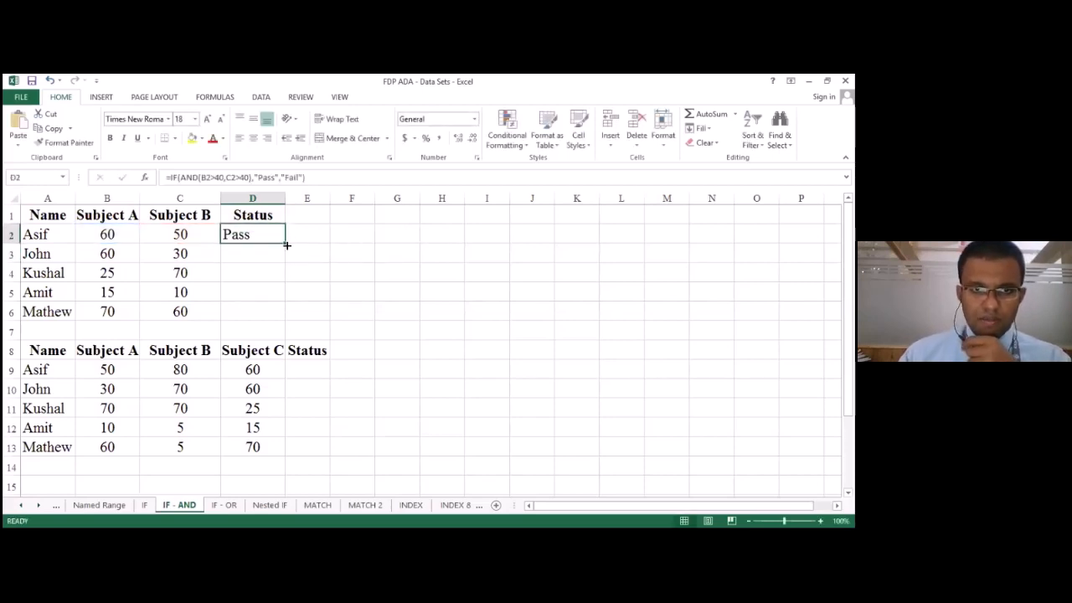
drag(284, 242, 285, 320)
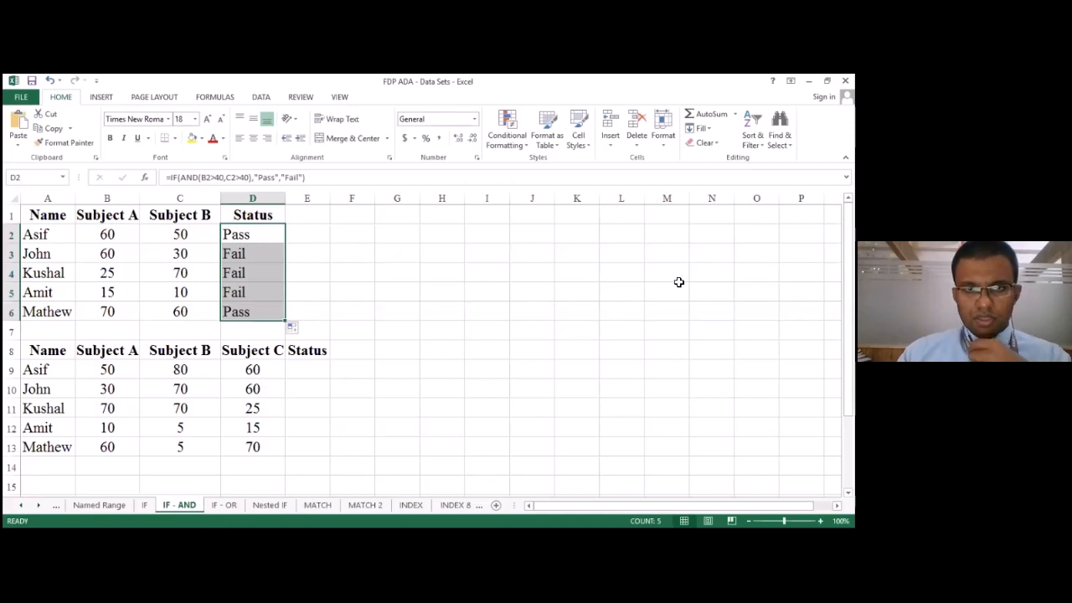
- AutoFit the width of column D so the Subject C heading in the second table fits
click(177, 387)
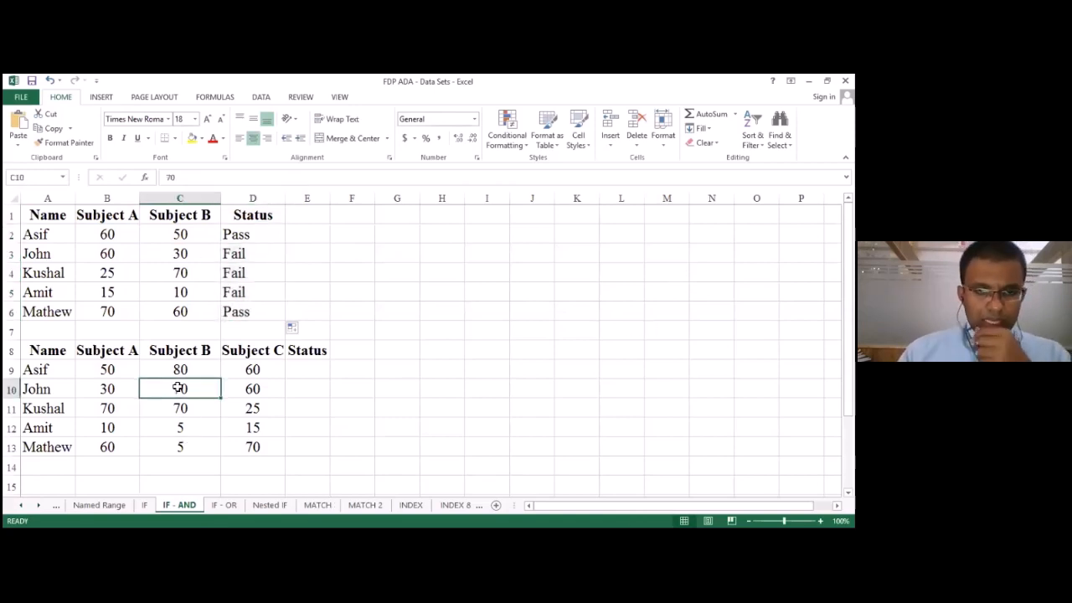
scroll(203, 431, down, 1)
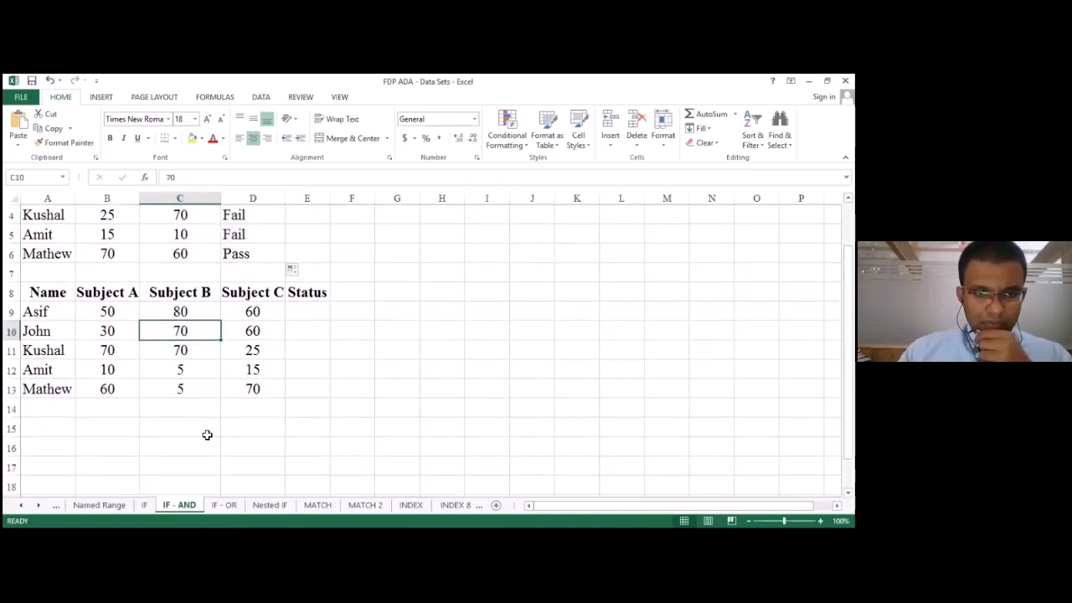
double_click(285, 200)
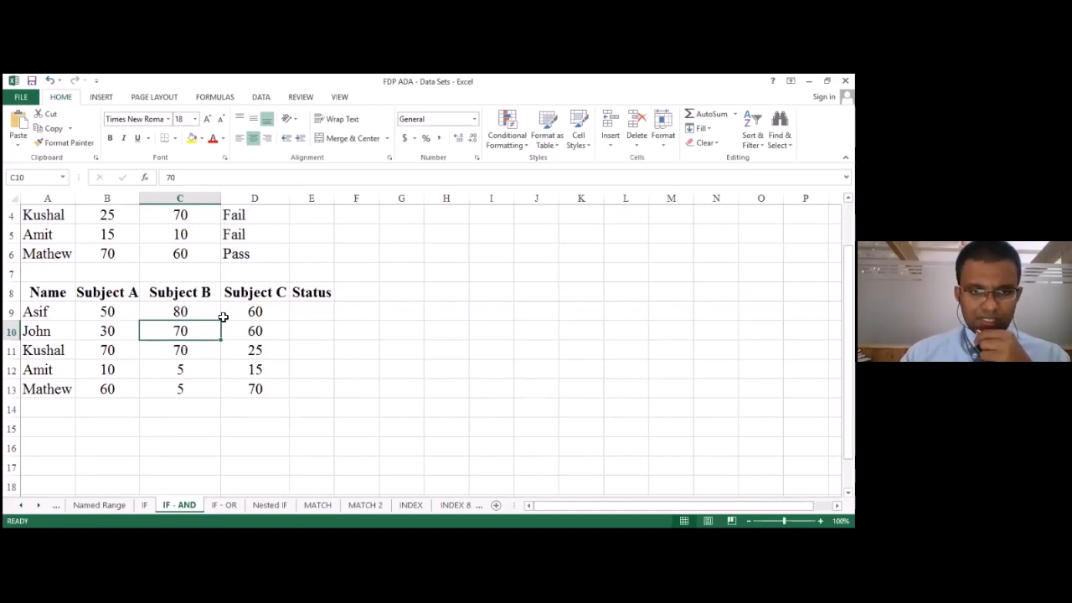
- Examine the first student's Subject A, Subject B and Subject C marks and the Status cell in row 9
click(127, 314)
click(148, 313)
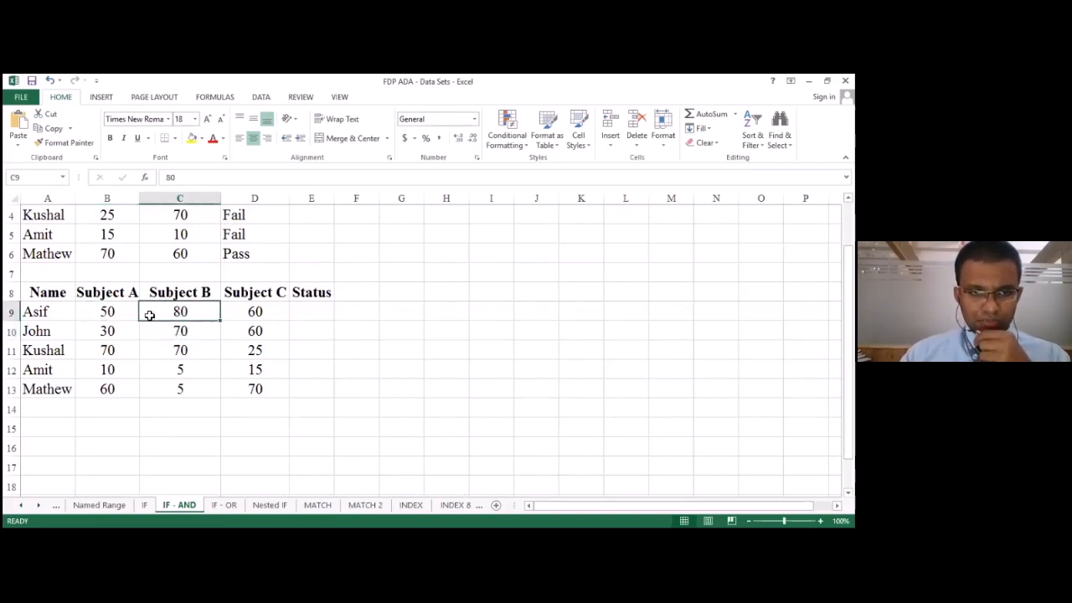
click(252, 313)
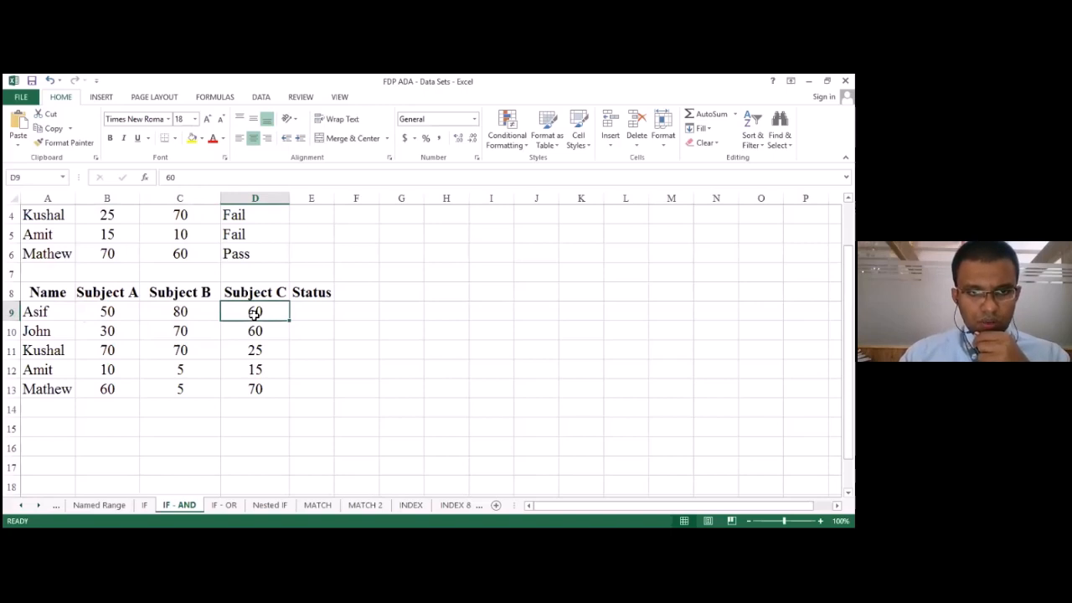
click(328, 312)
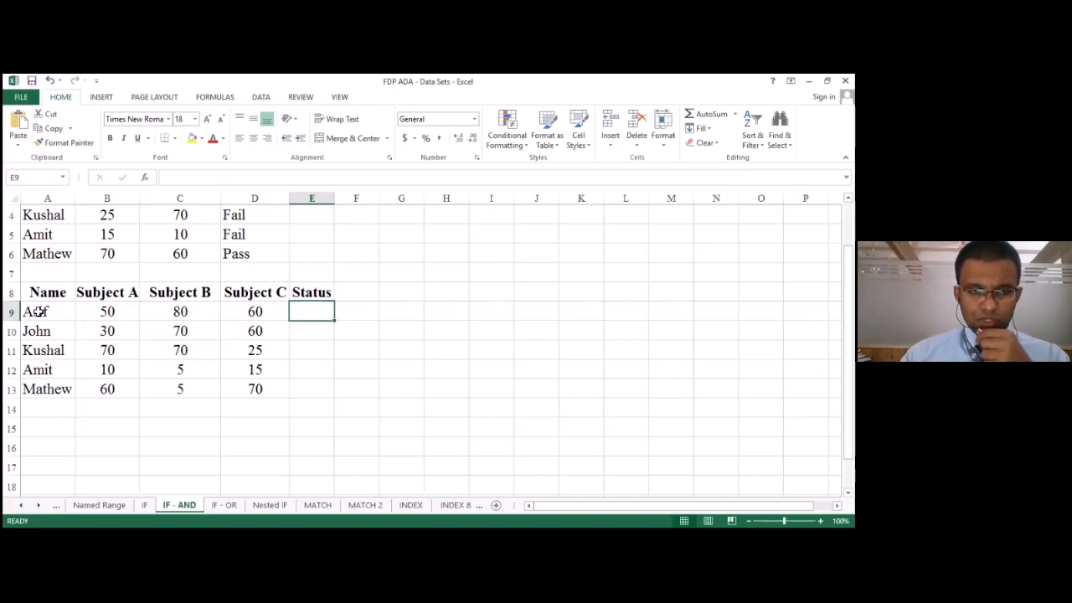
key(Left)
key(Left)
key(Left)
key(Right)
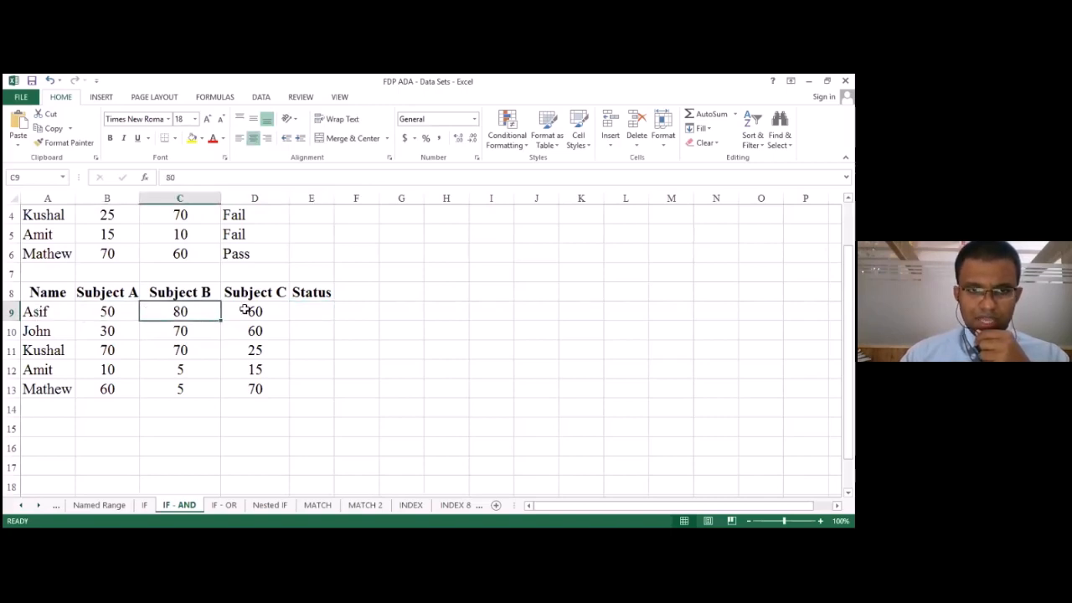
key(Right)
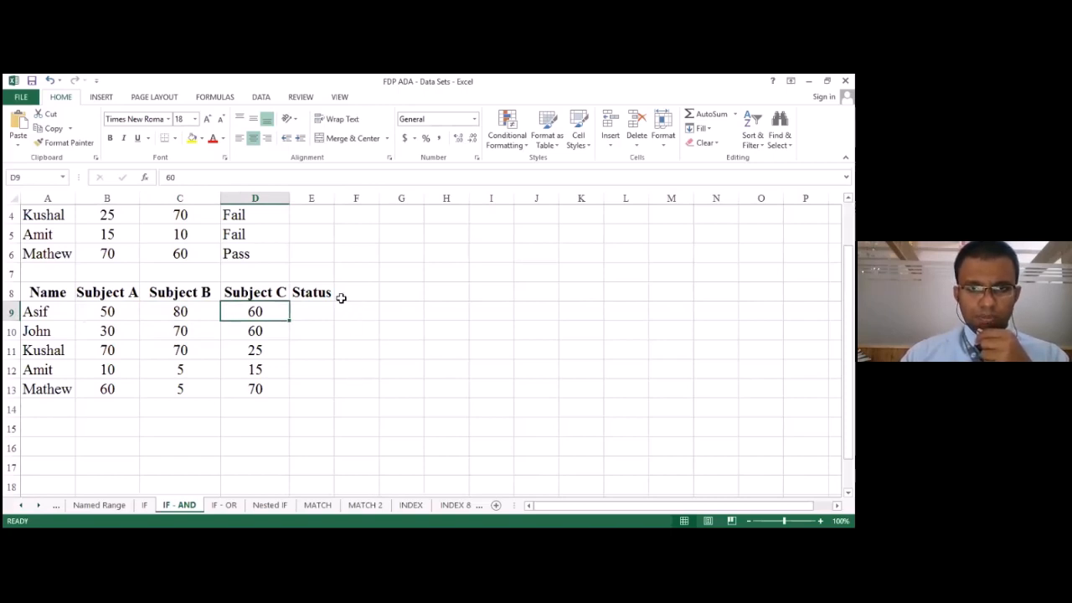
click(276, 99)
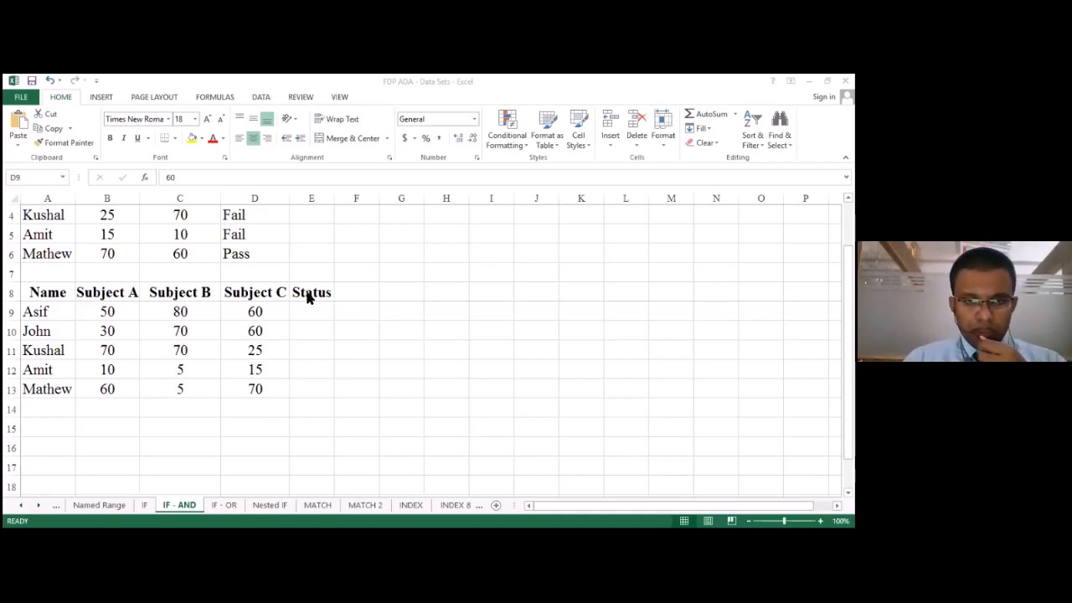
- Start an IF formula in Status cell E9 with a nested AND function as its logical test
click(311, 308)
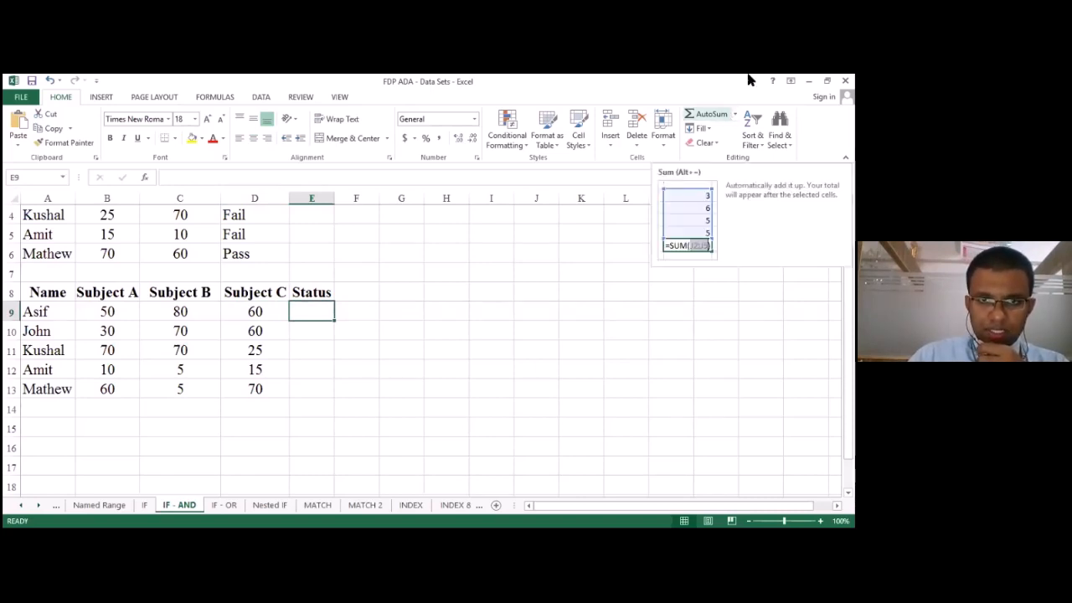
text(=)
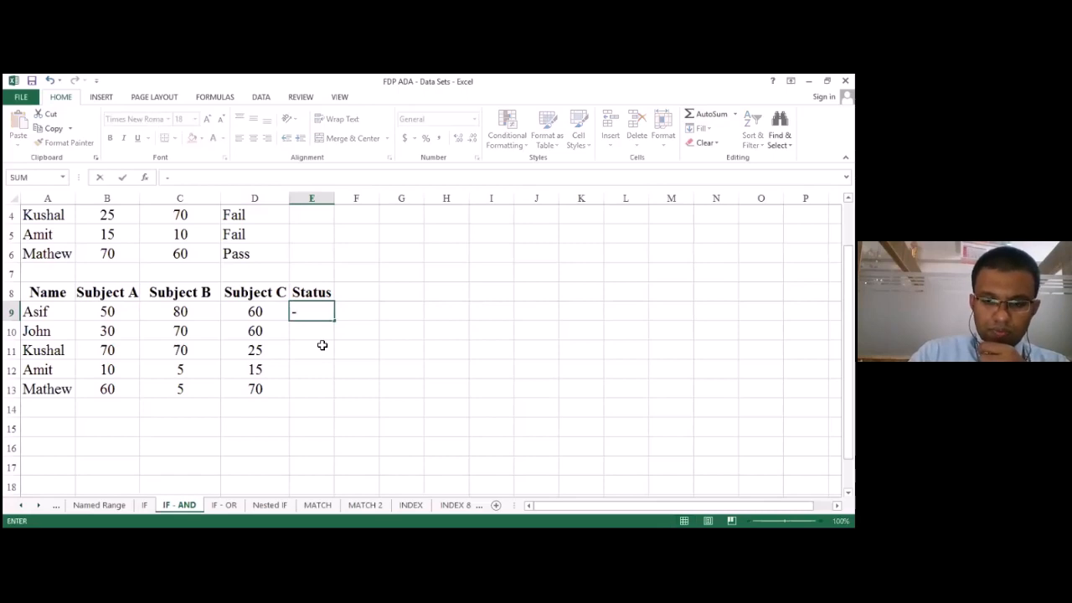
text(=)
key(BackSpace)
key(BackSpace)
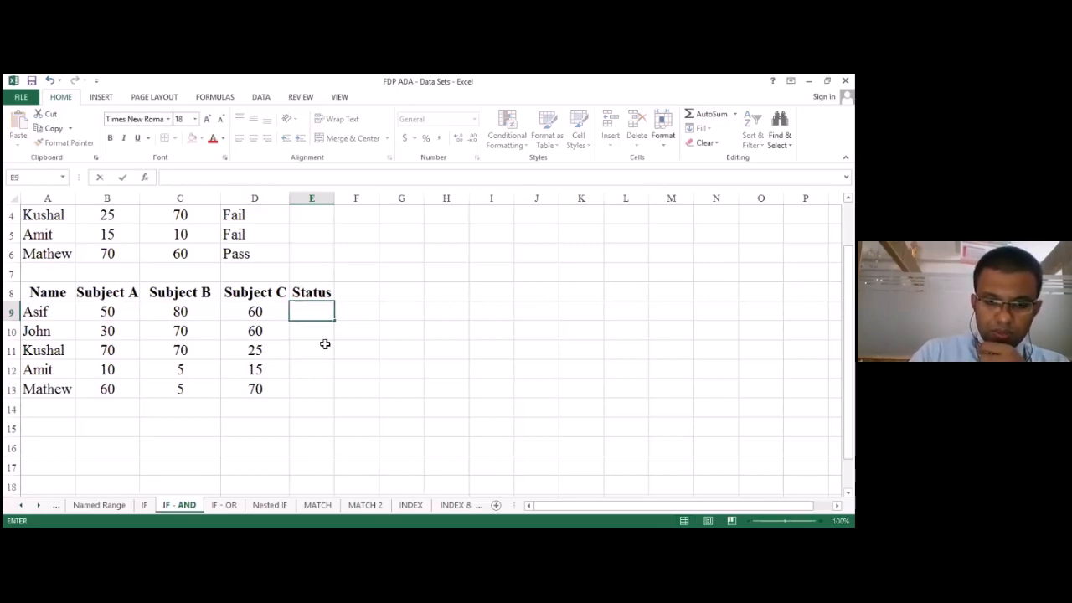
text(=if)
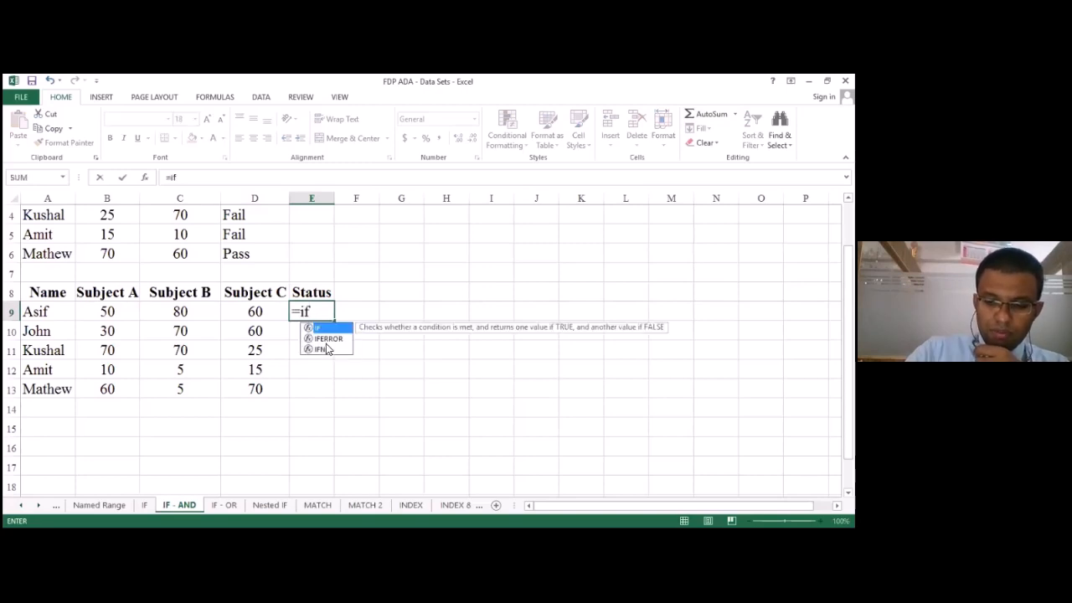
text(()
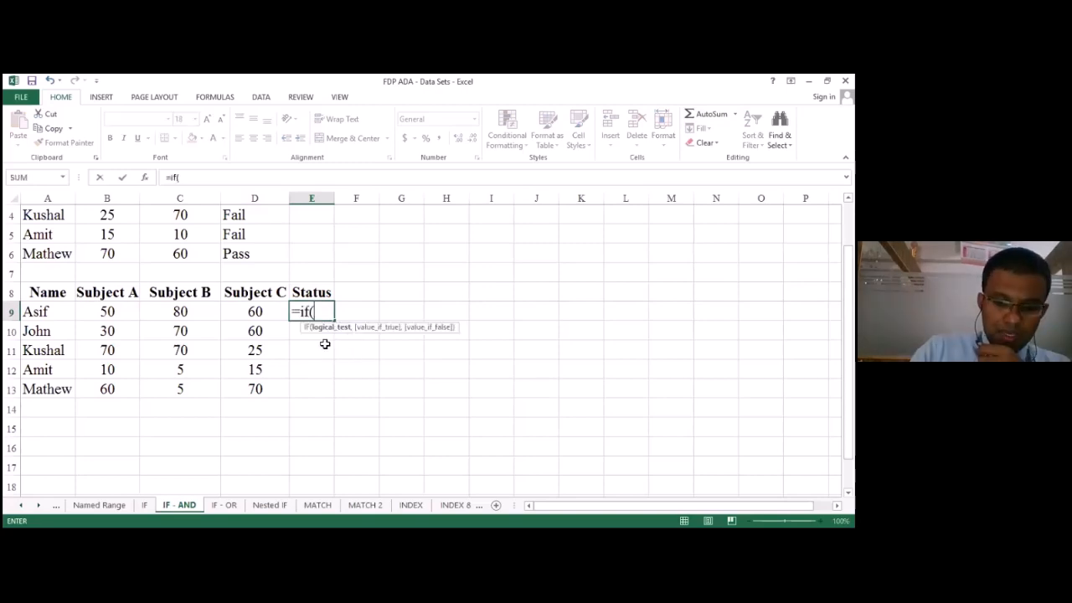
text(and)
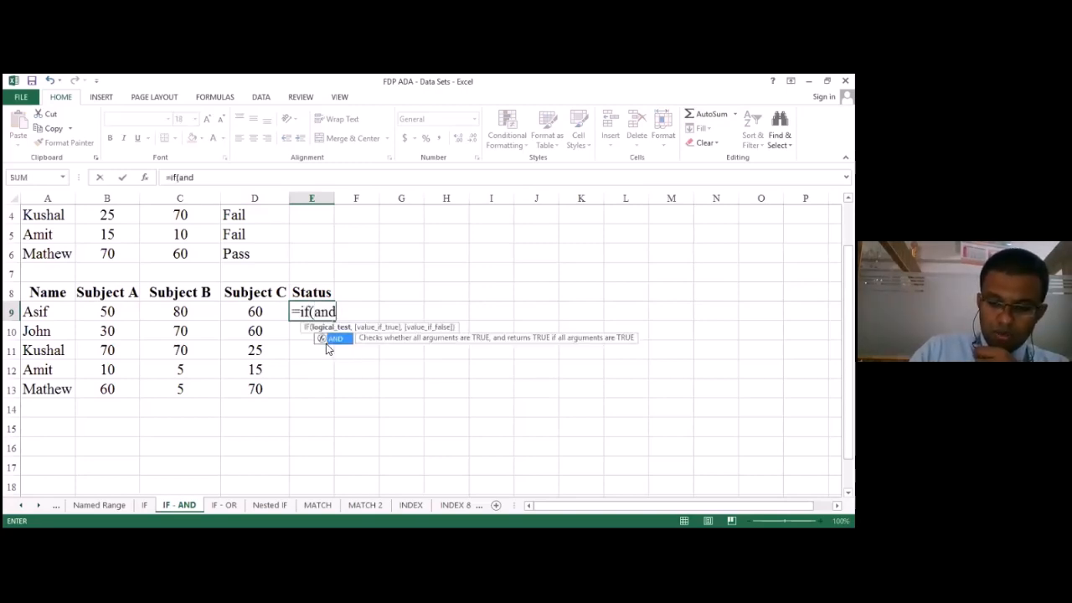
text(()
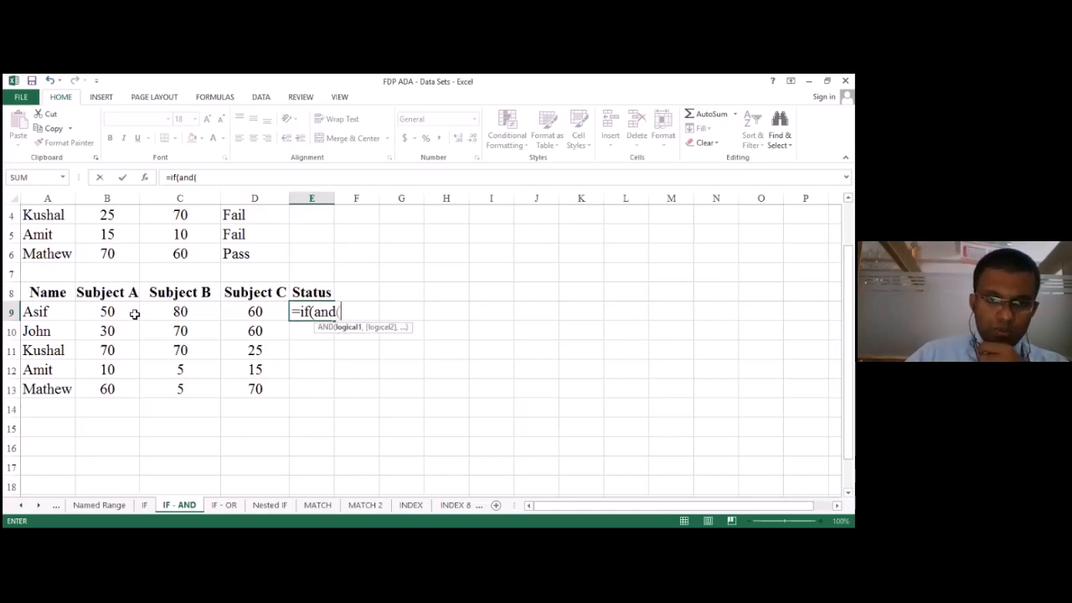
- Enter B9>40, C9>40 and D9>40 as the three AND conditions of the E9 formula and close the AND function
click(108, 311)
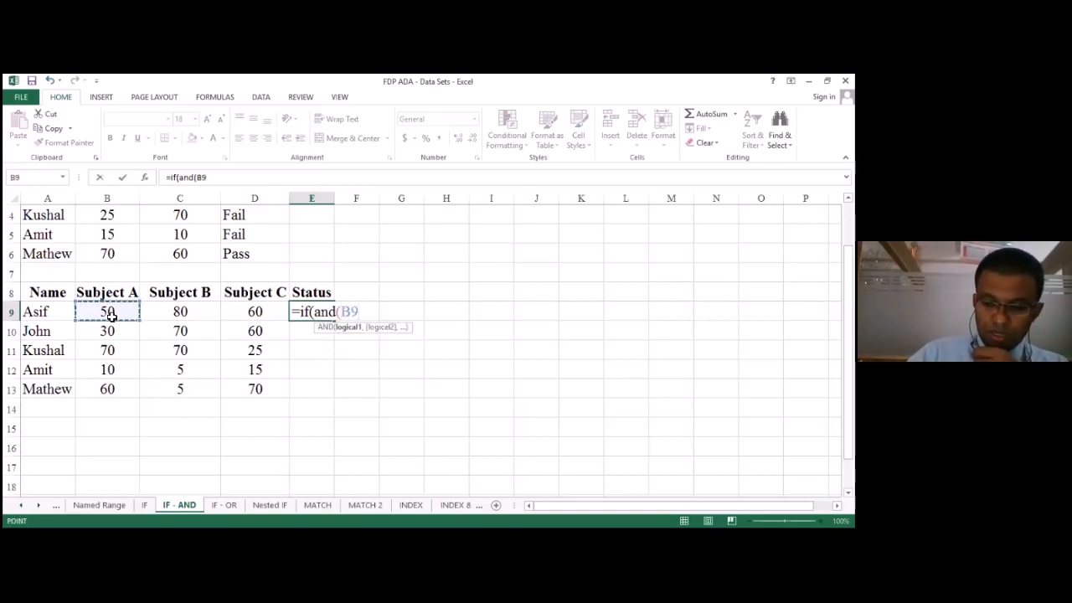
text(>4)
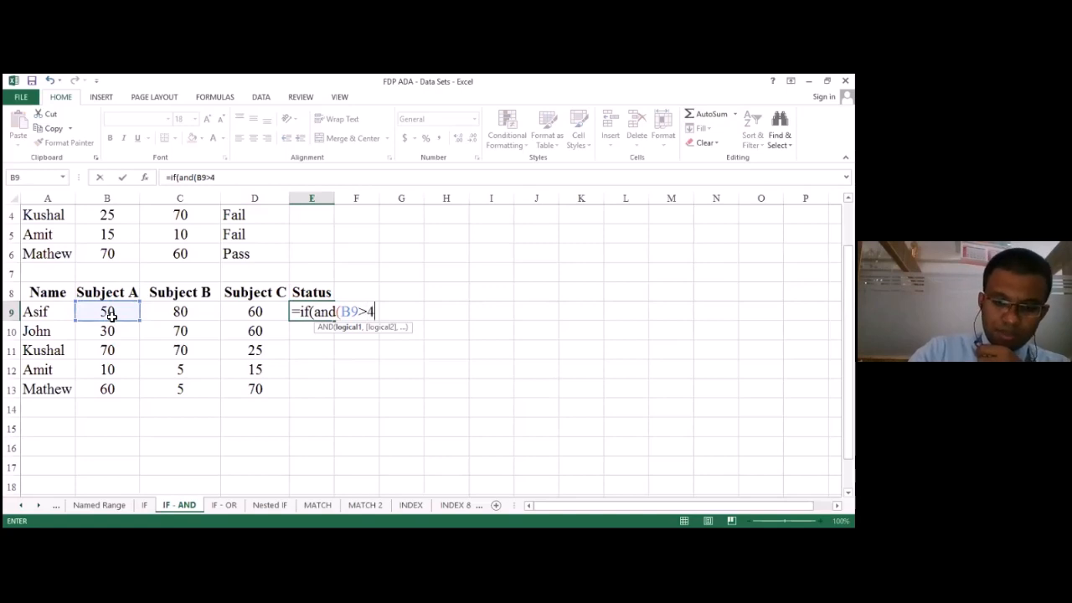
text(0,)
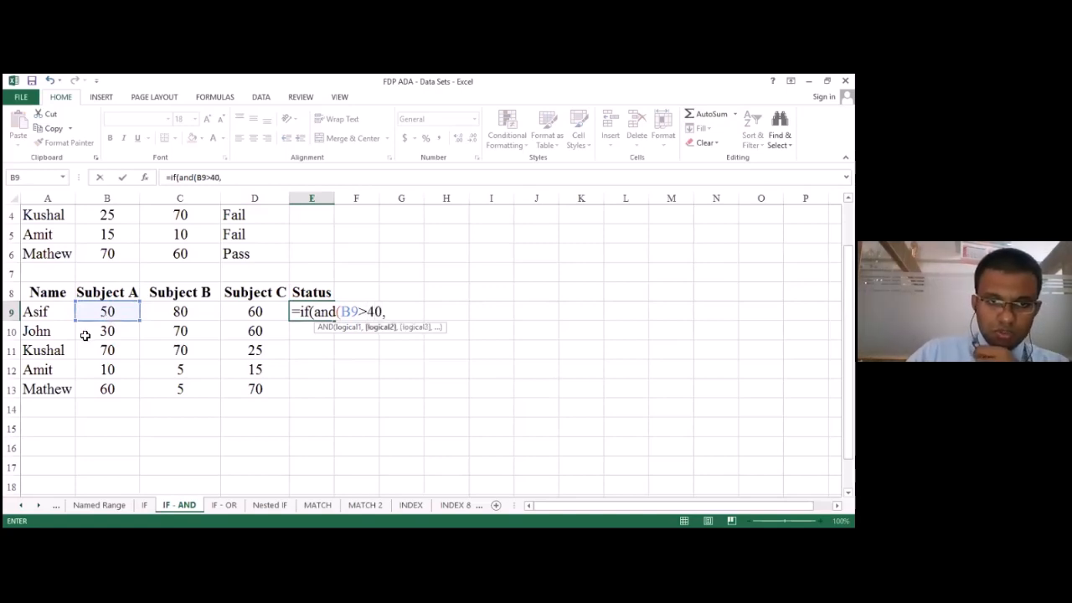
click(178, 312)
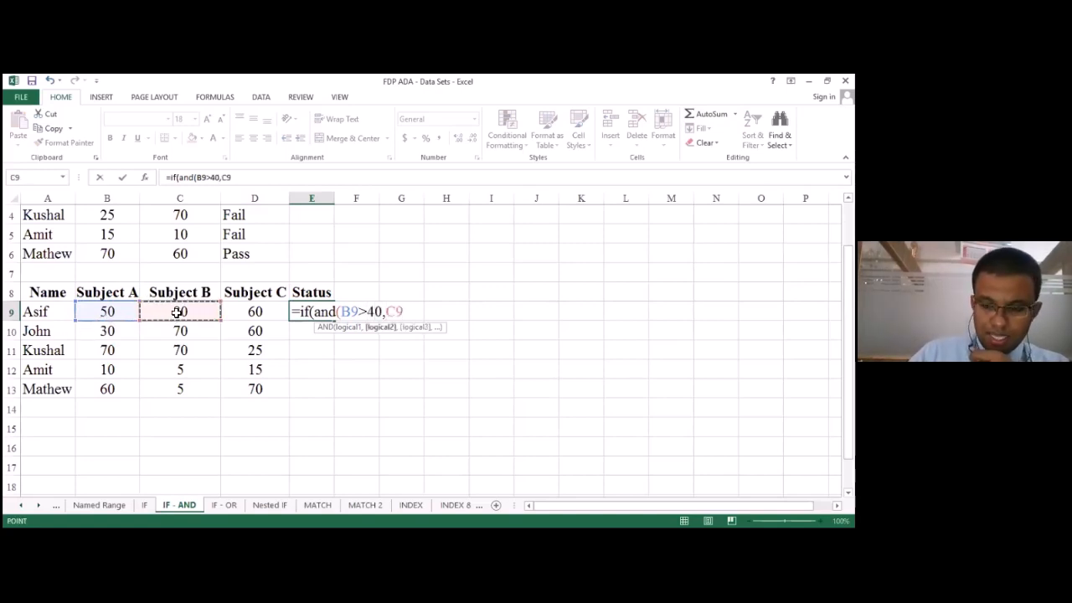
text(>)
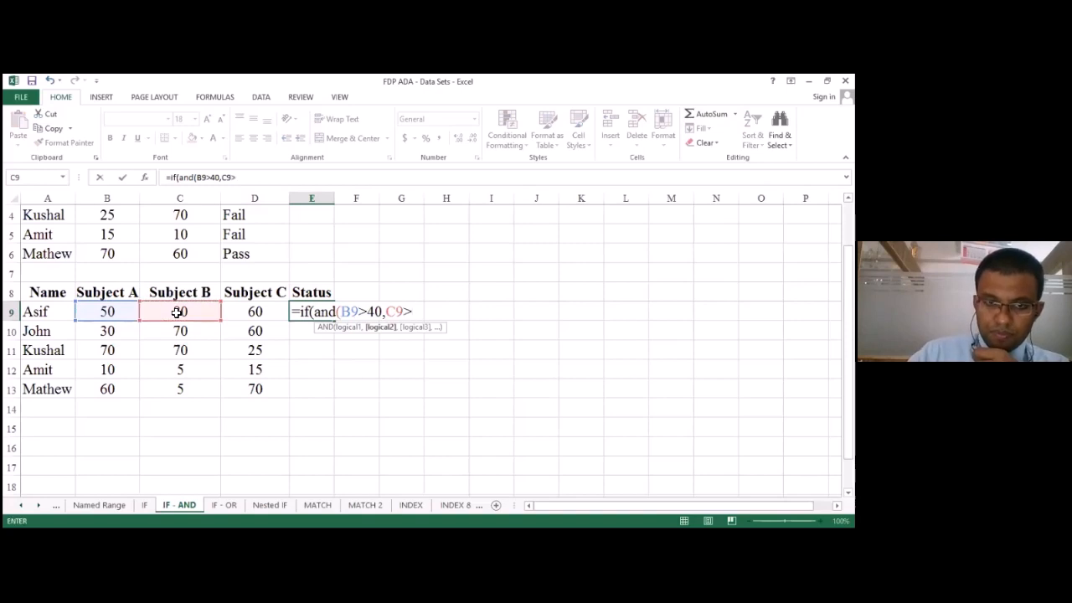
text(40)
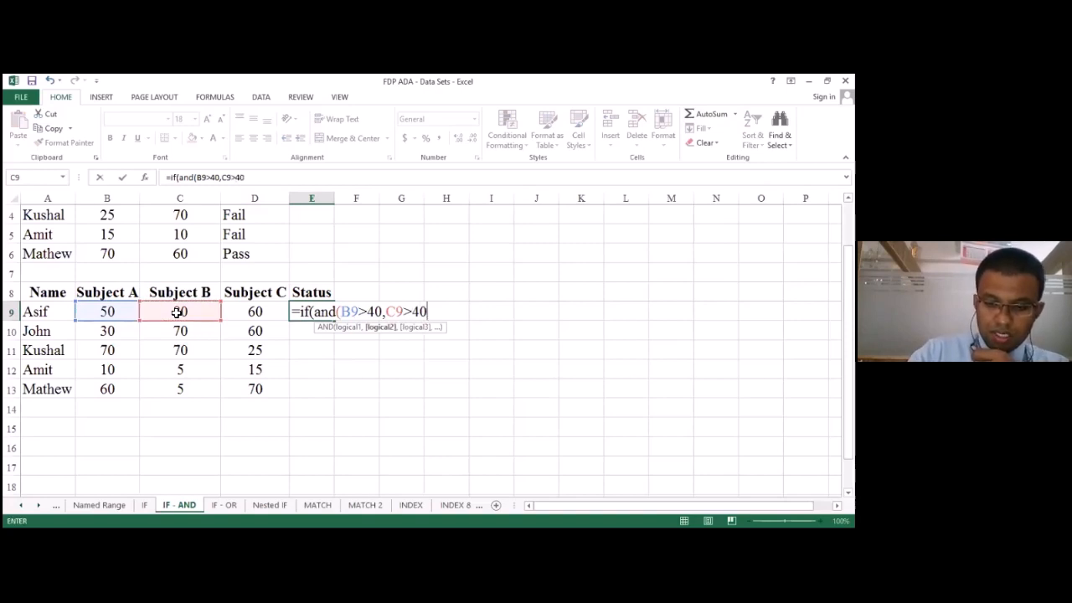
text(,>)
key(BackSpace)
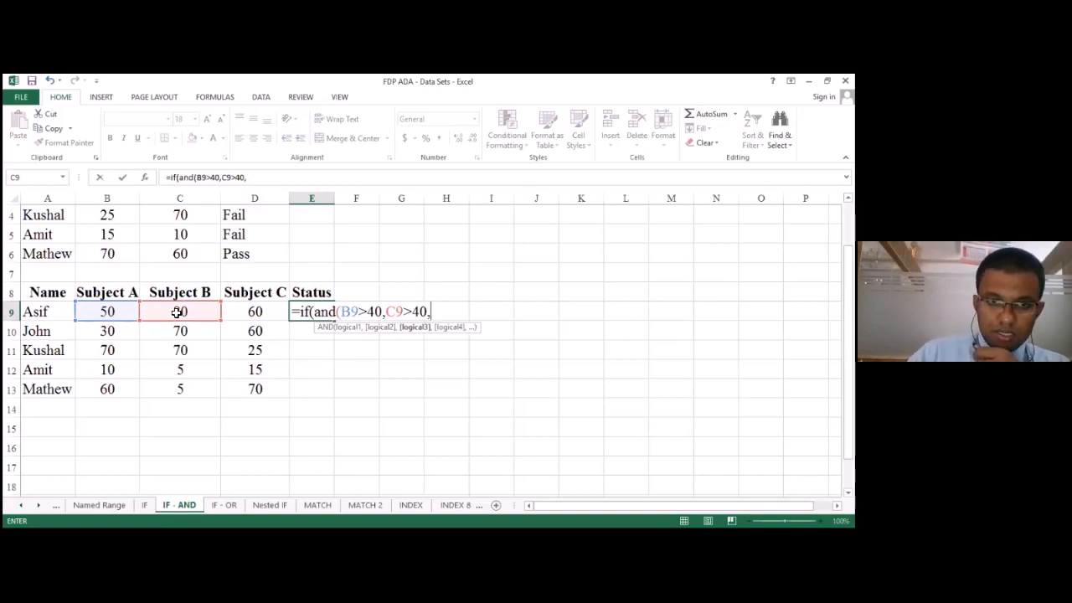
click(274, 311)
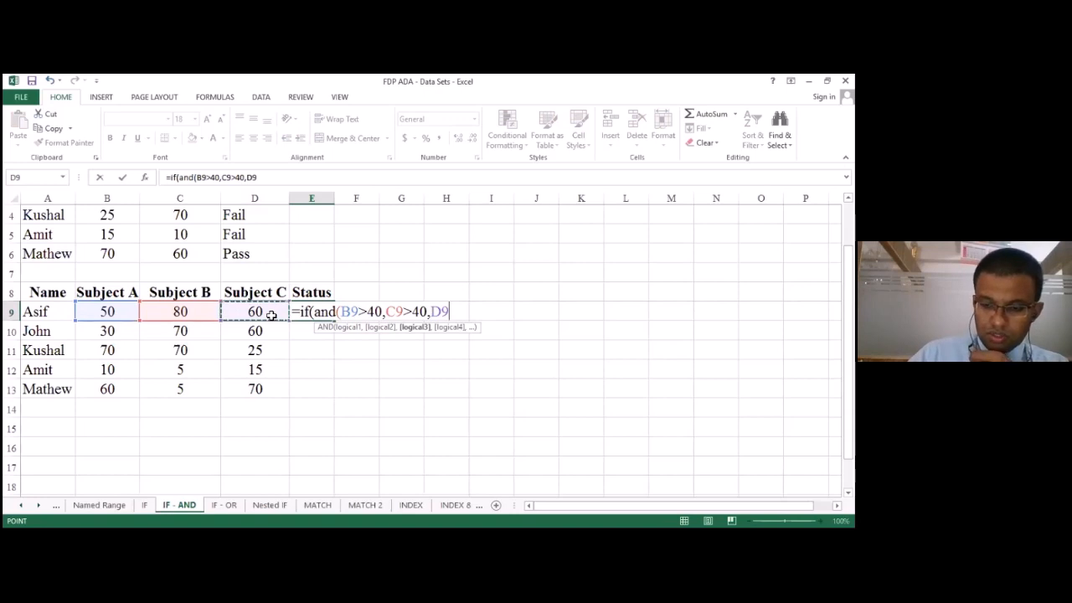
text(>40),")
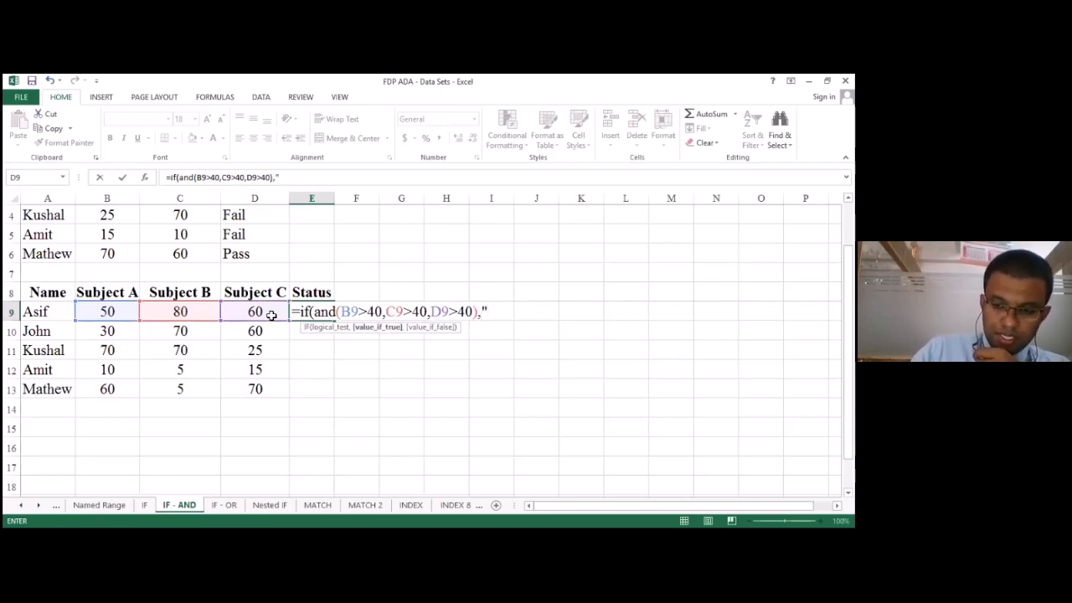
- Finish the E9 formula with "Pass" as the value if true and "Fail" as the value if false
text(Pass)
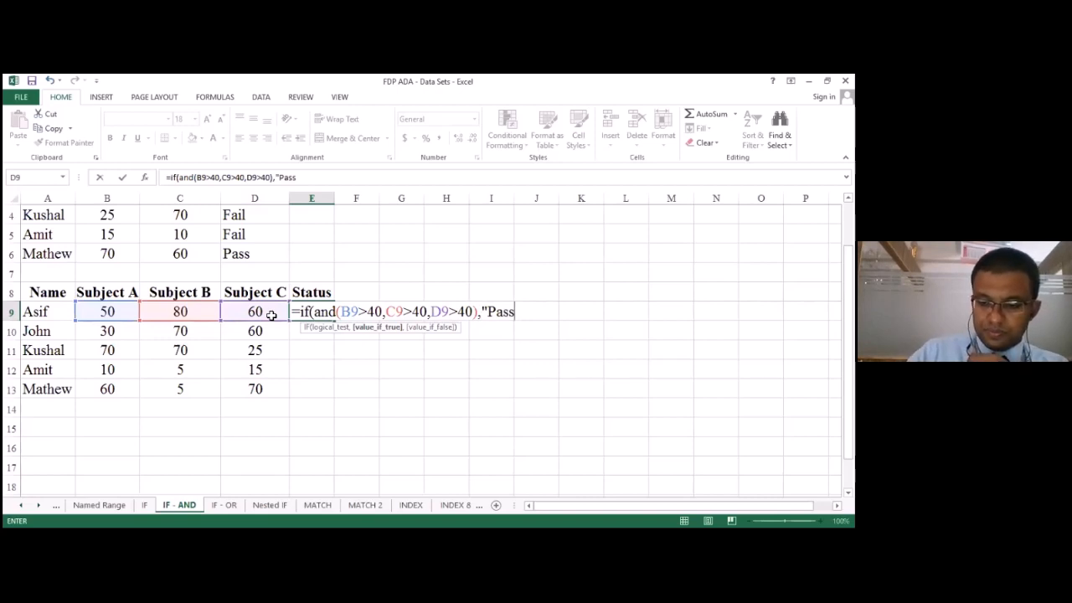
text(",)
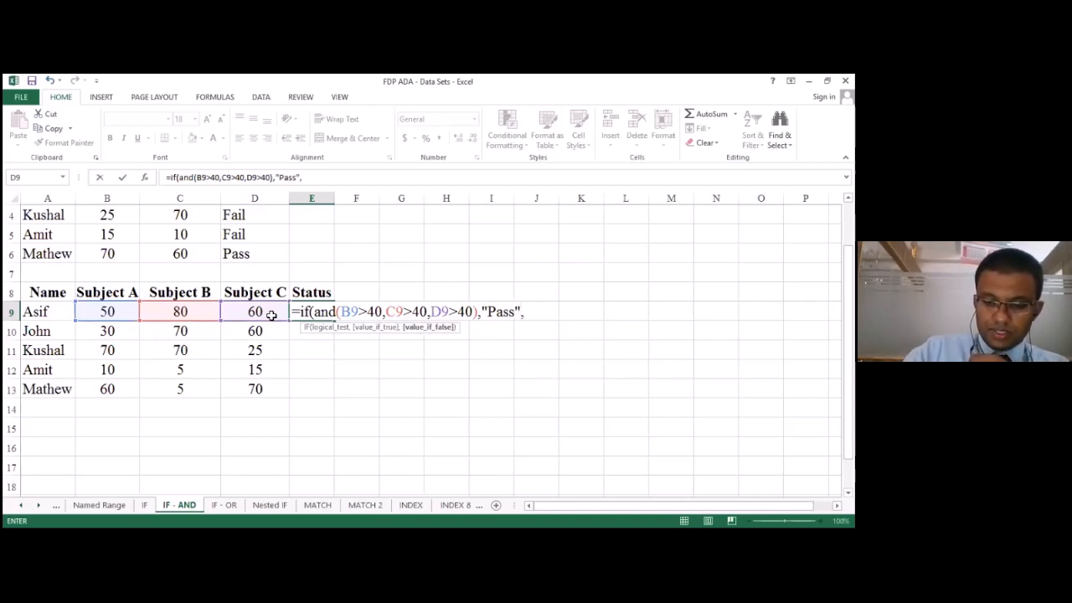
text("F)
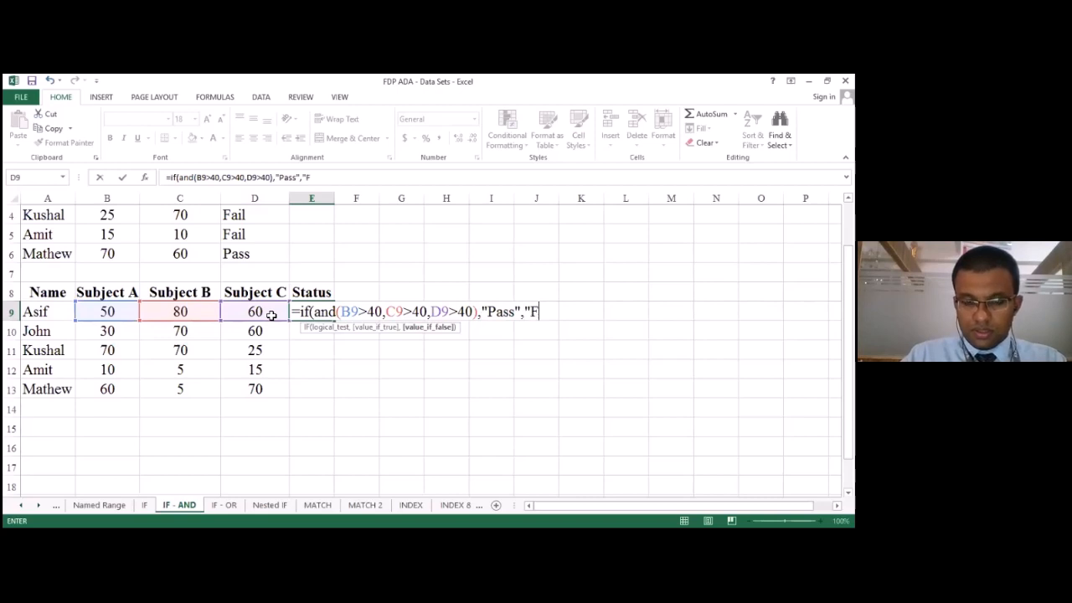
text(aik)
key(BackSpace)
text(l"))
key(Return)
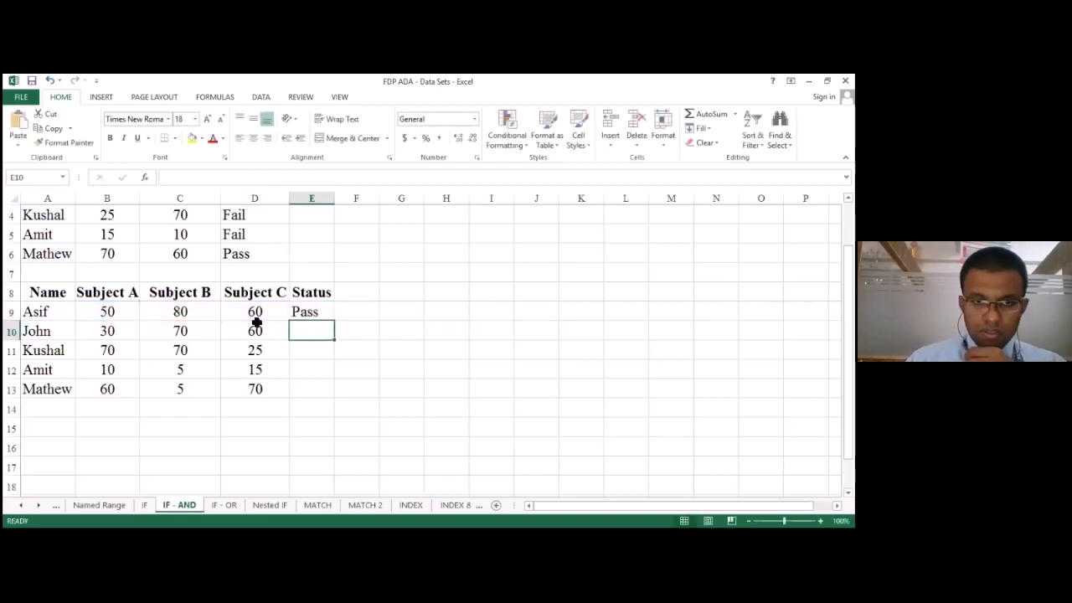
- Copy the E9 Status formula down through E13 and inspect the copied formula in E12
click(301, 311)
double_click(334, 321)
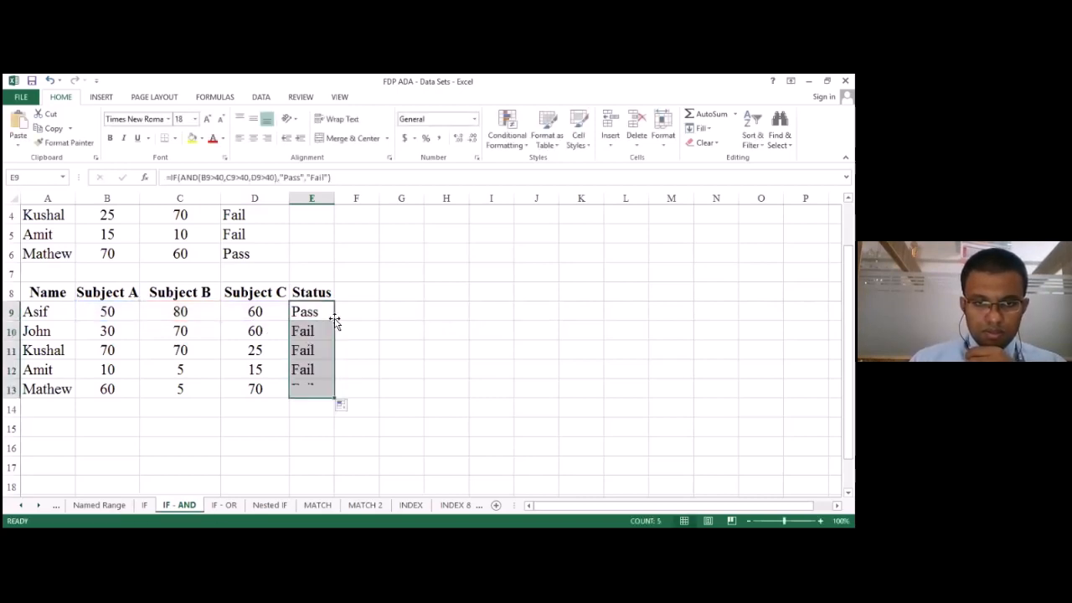
click(314, 367)
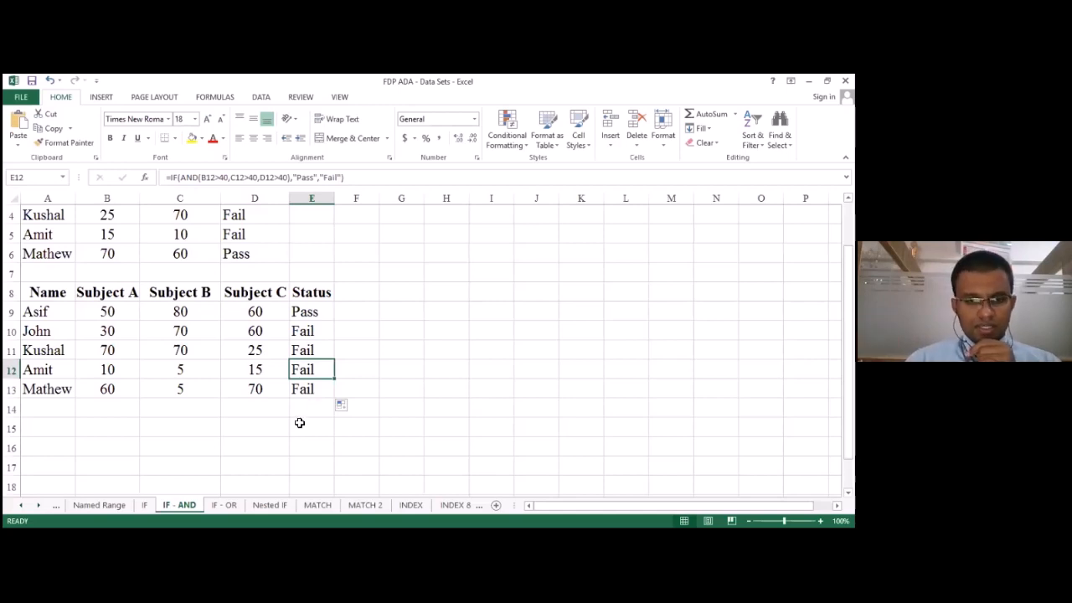
- Switch to the IF - OR sheet and examine the Subject A and Subject B marks and the empty Status column
click(226, 505)
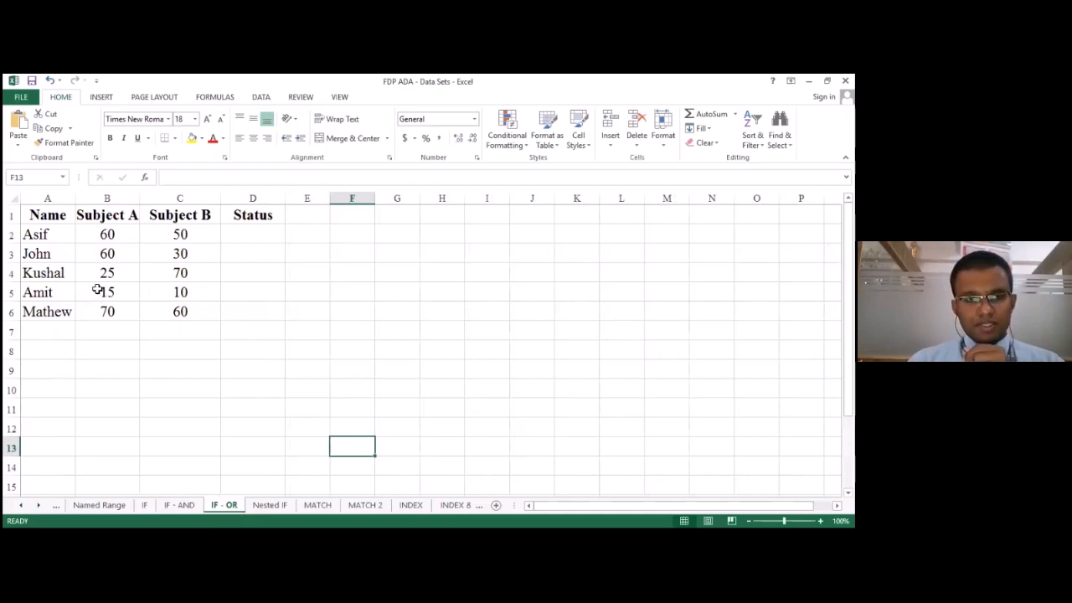
click(241, 233)
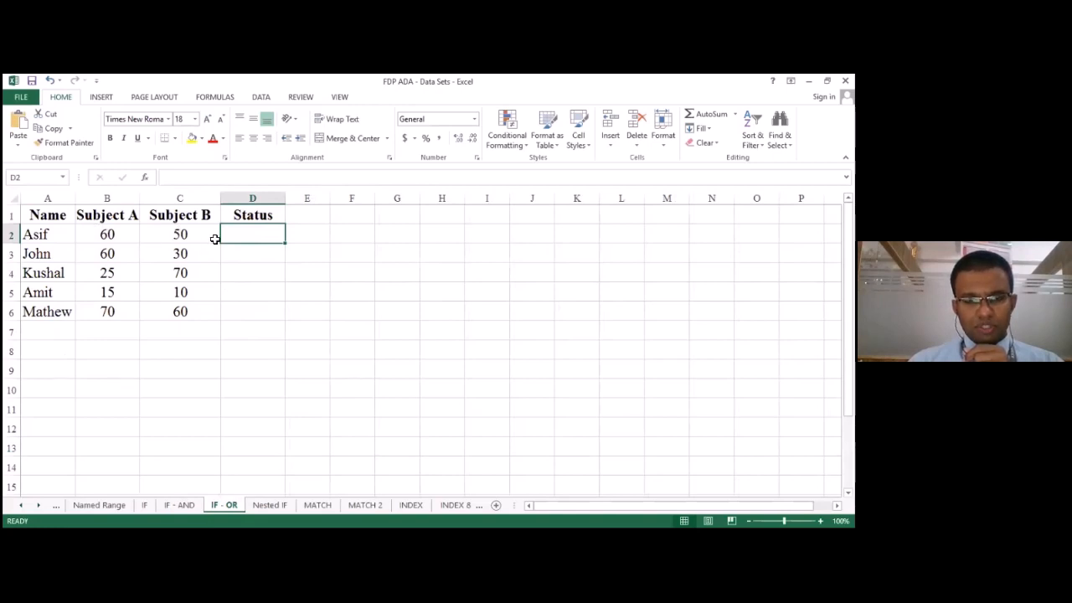
drag(95, 234, 100, 291)
drag(170, 235, 176, 311)
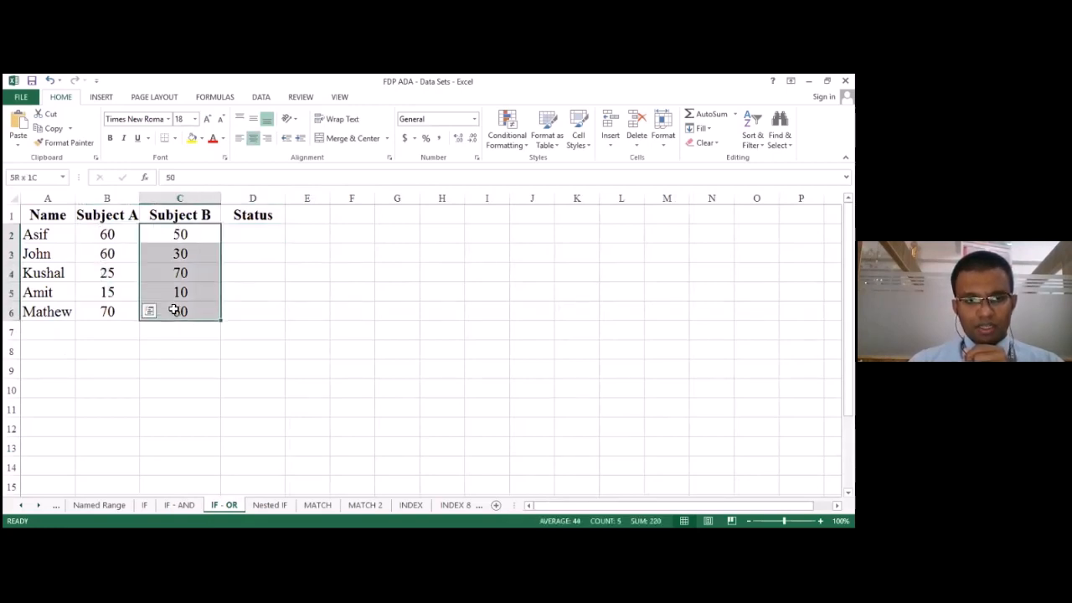
click(103, 241)
drag(102, 241, 112, 307)
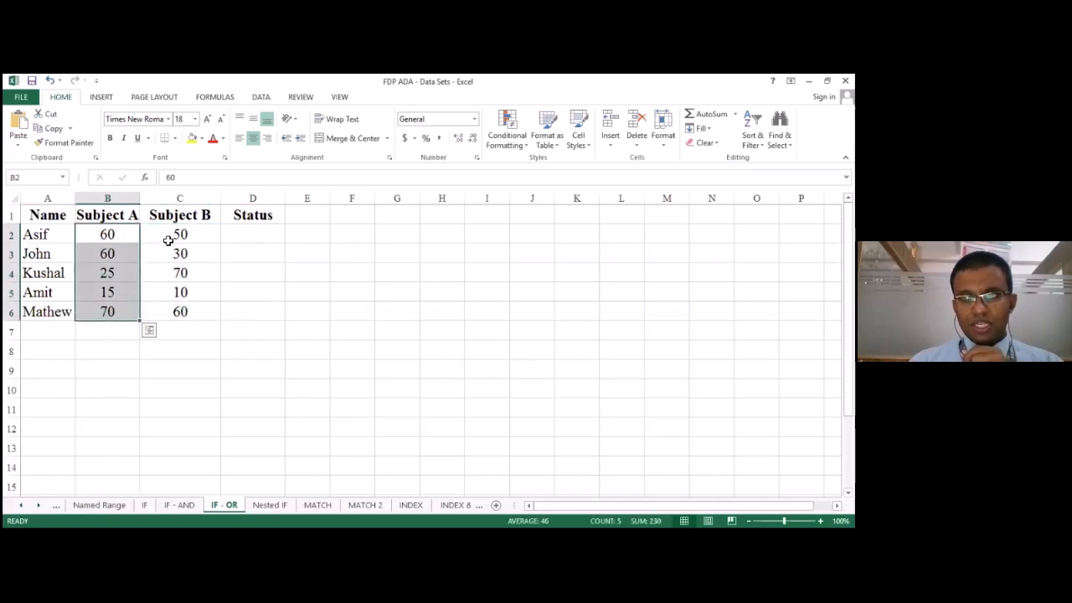
drag(168, 240, 175, 310)
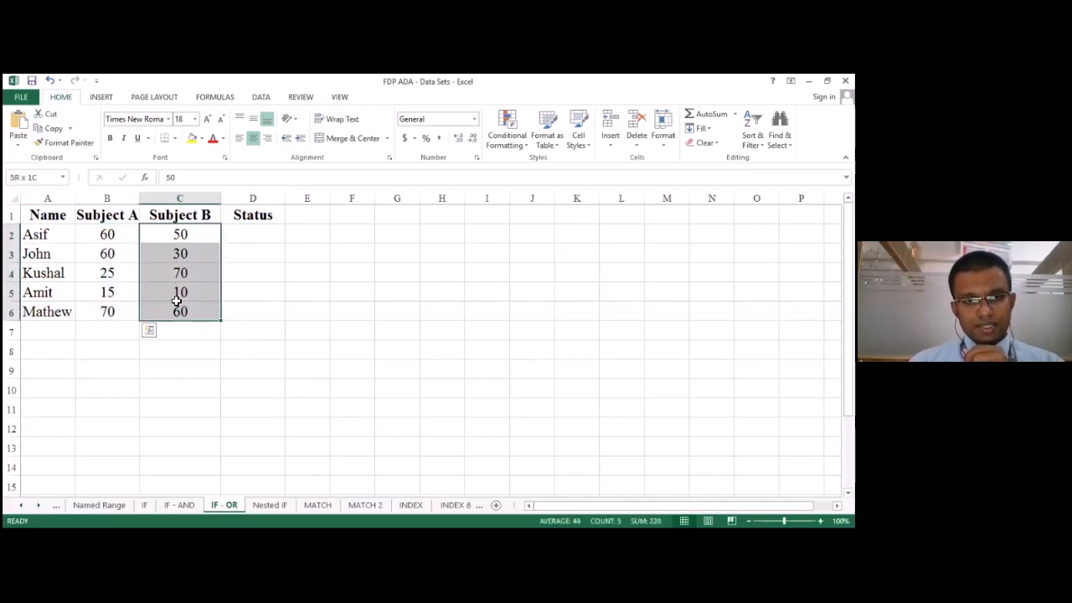
click(107, 197)
click(181, 198)
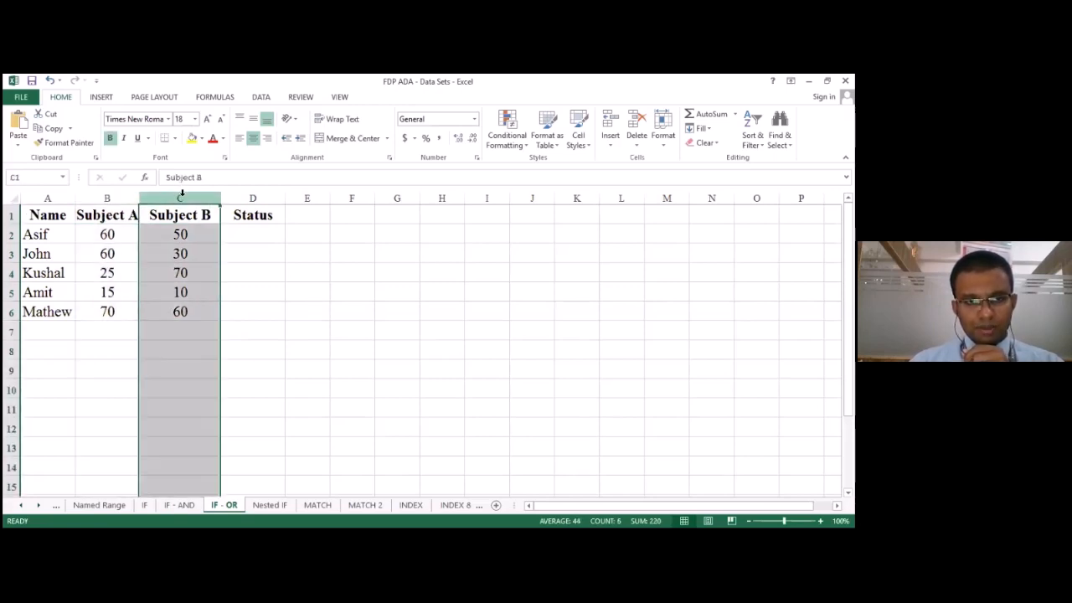
- Start an IF formula in Status cell D2 with a nested OR function as its logical test
click(271, 230)
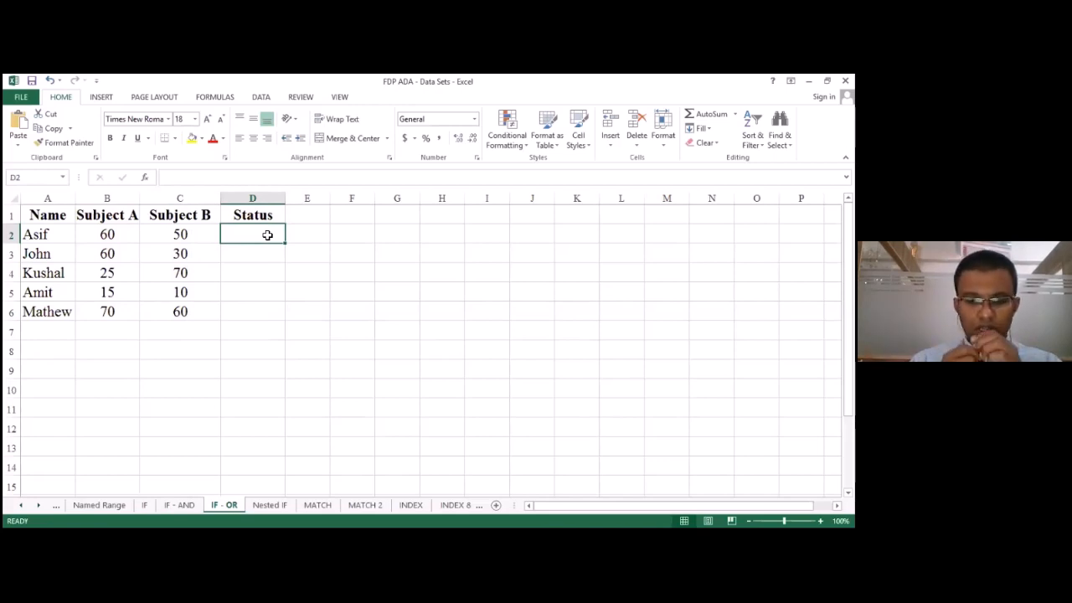
text(=)
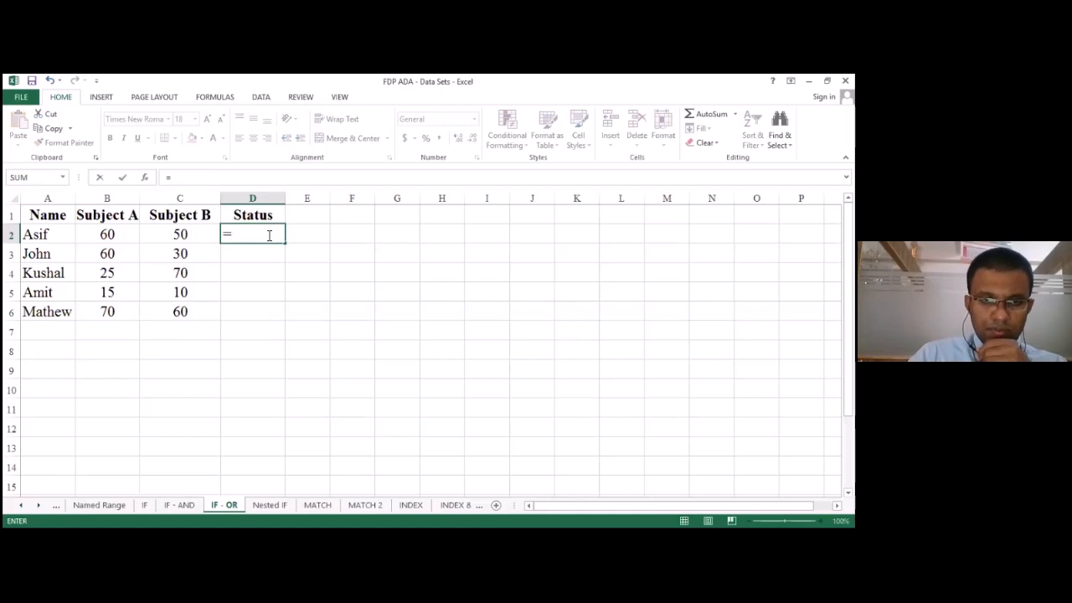
text(if)
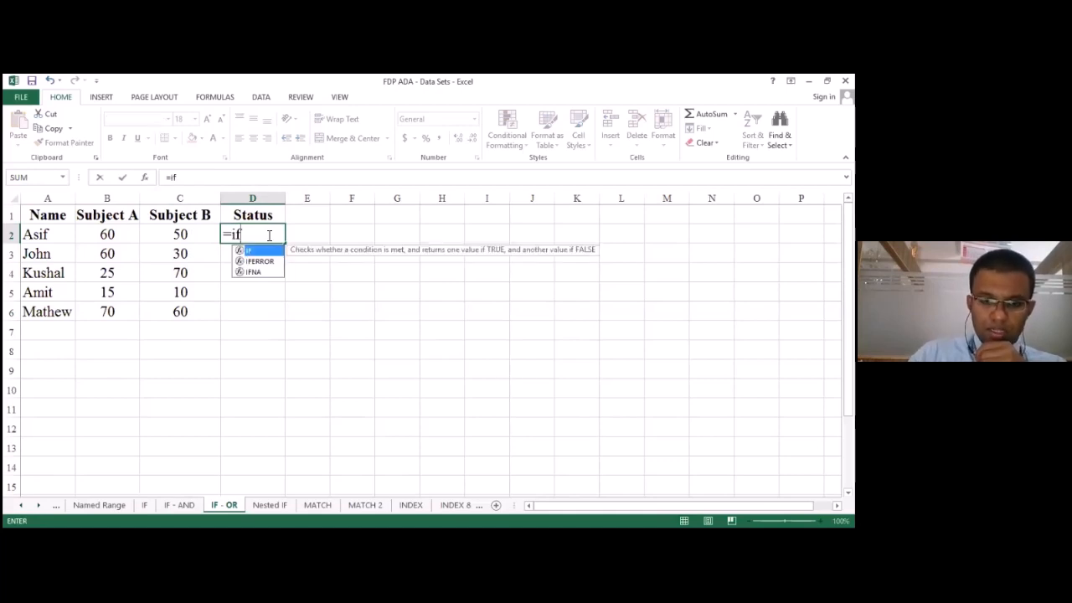
text(()
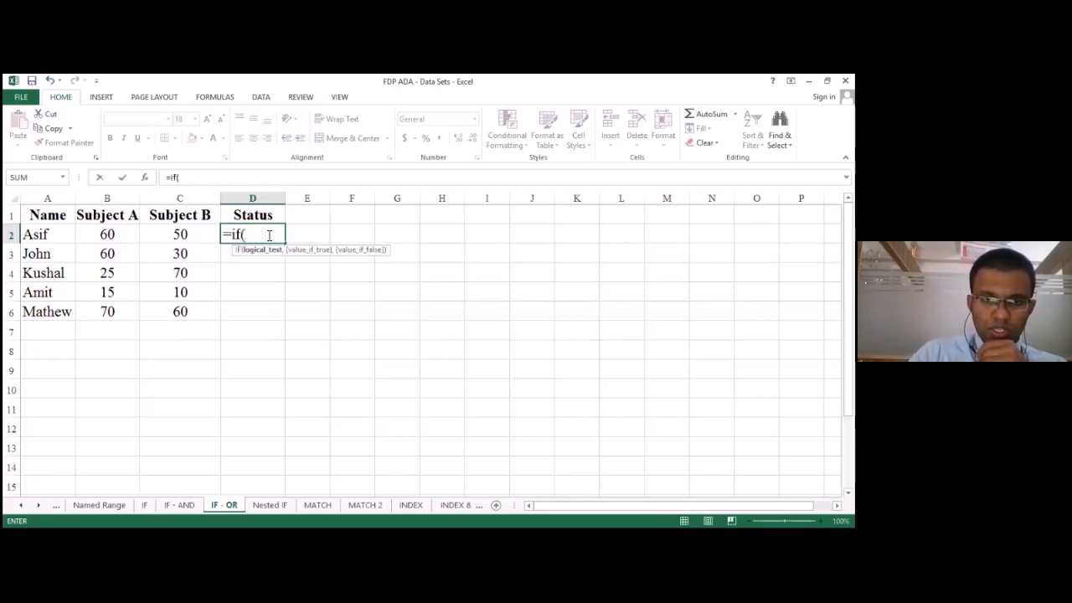
text(or)
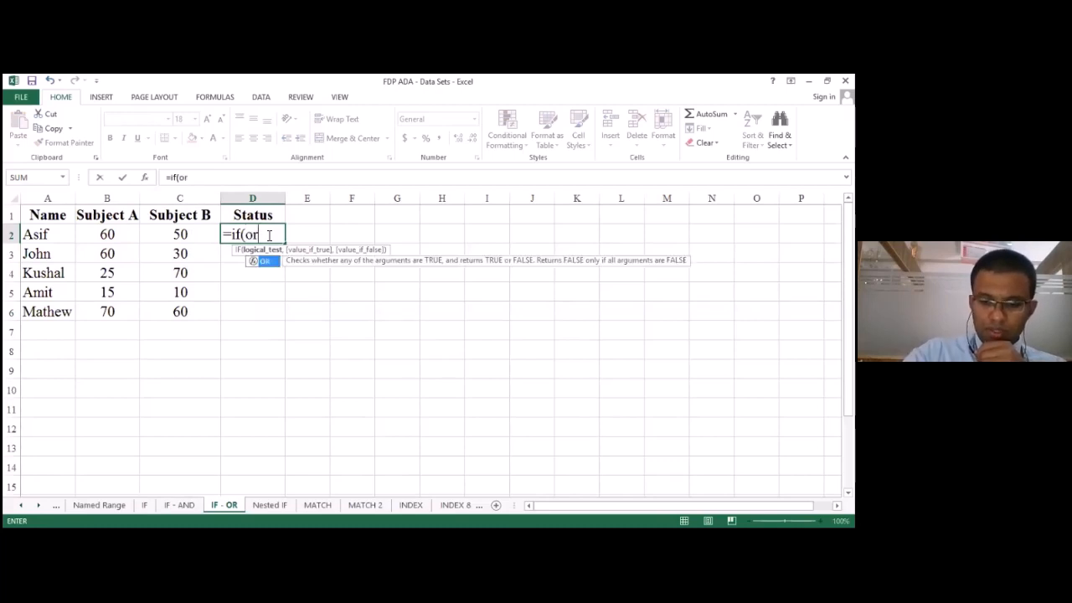
text(()
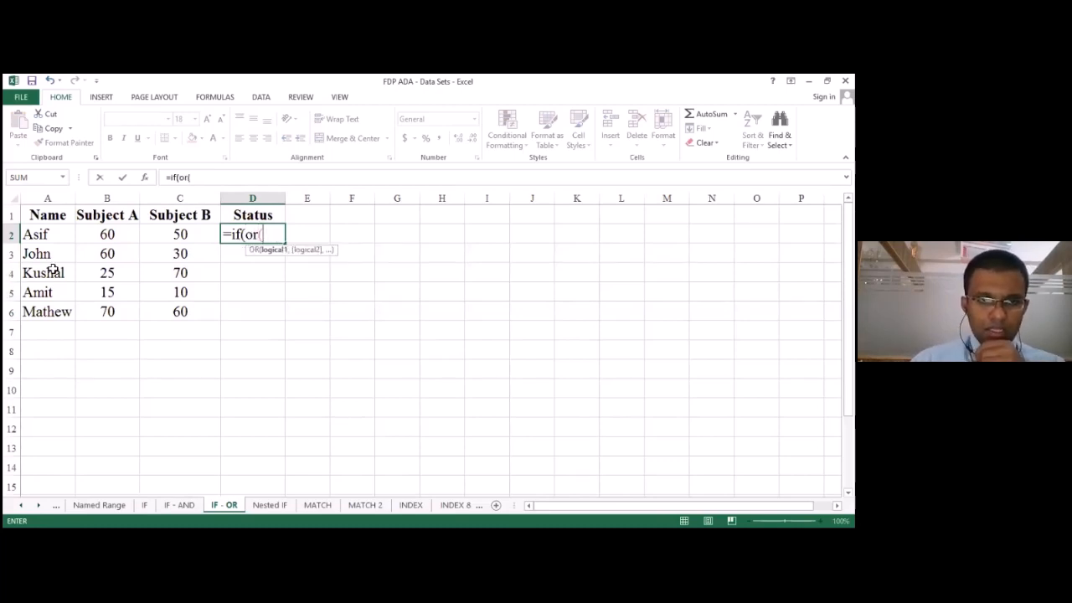
- Enter B2>40 and C2>40 as the two OR conditions of the D2 formula
click(101, 234)
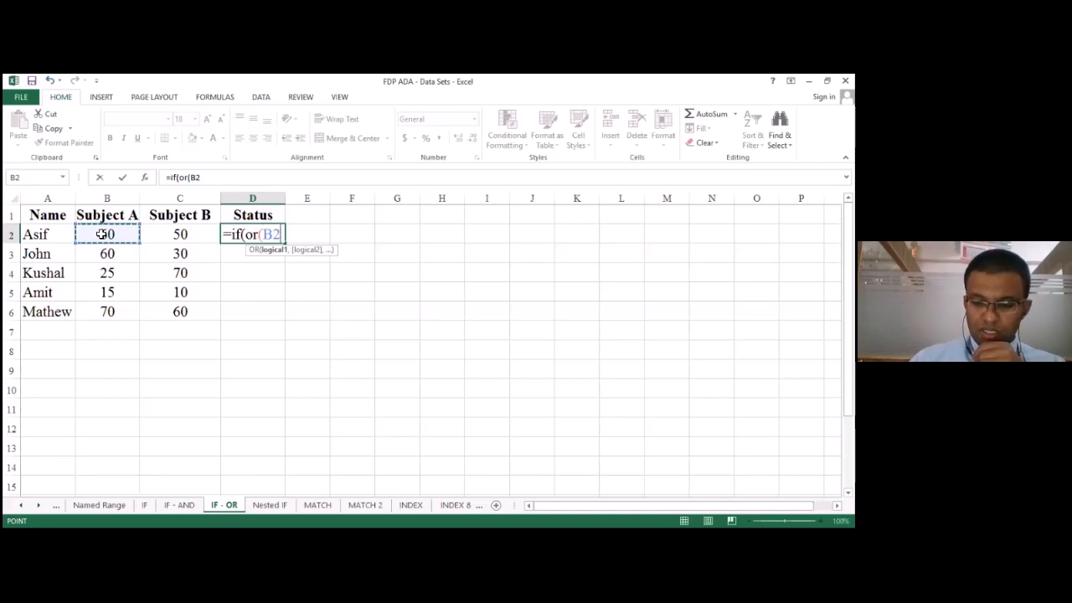
text(>40,)
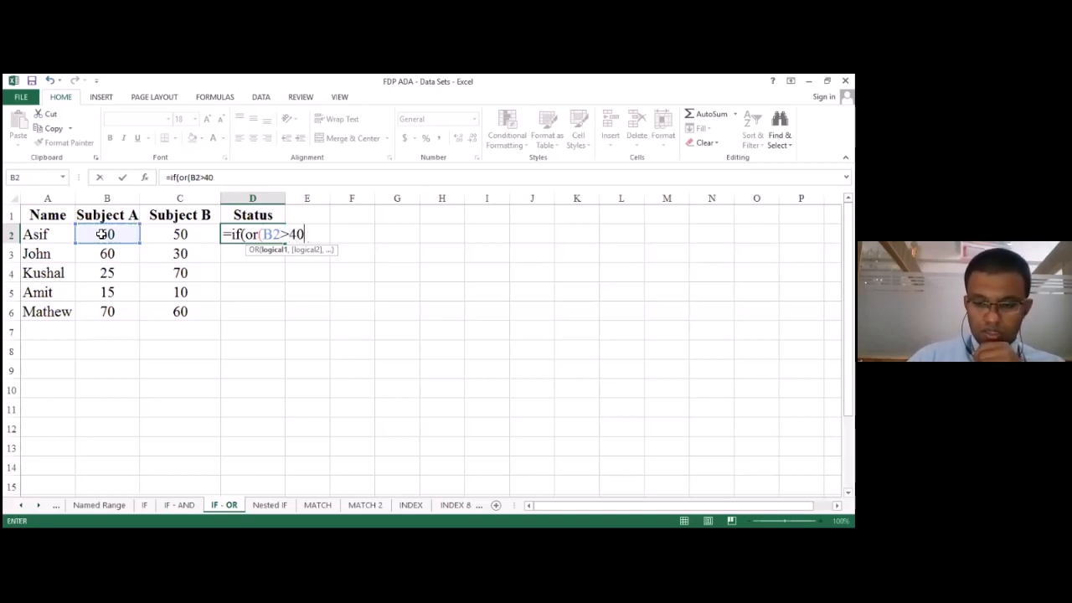
text(,)
click(159, 234)
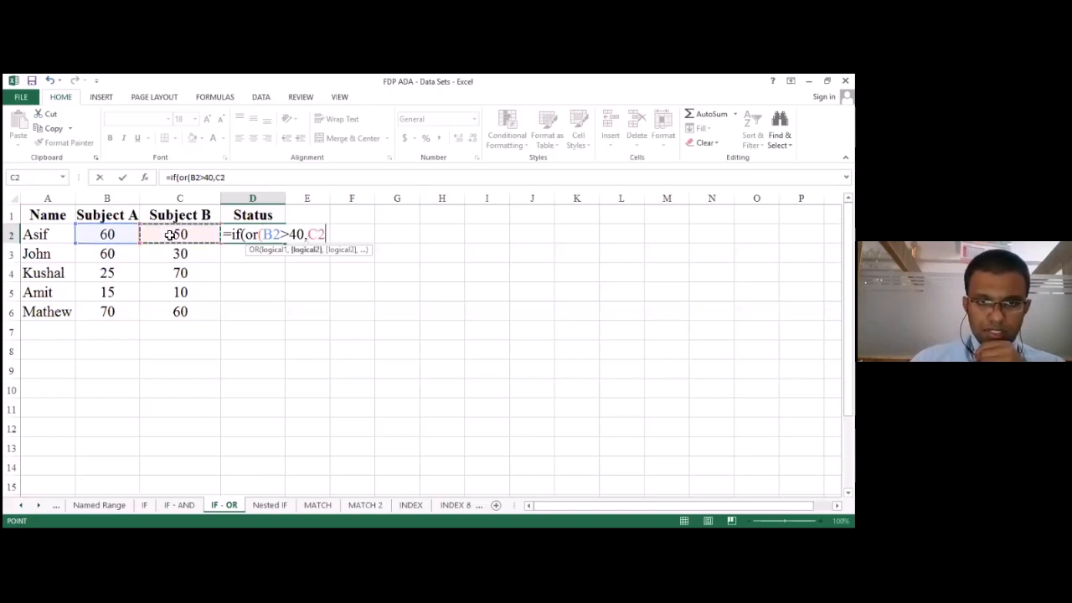
text(>40)
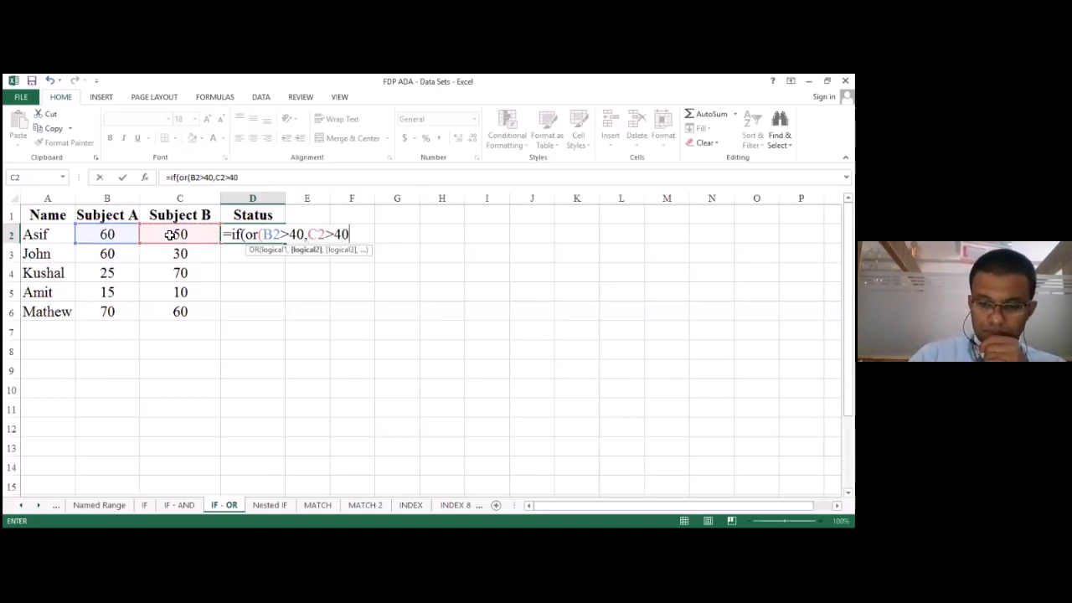
- Complete the D2 formula with "Pass" and "Fail" as its true and false results and copy it down through D6
text(),")
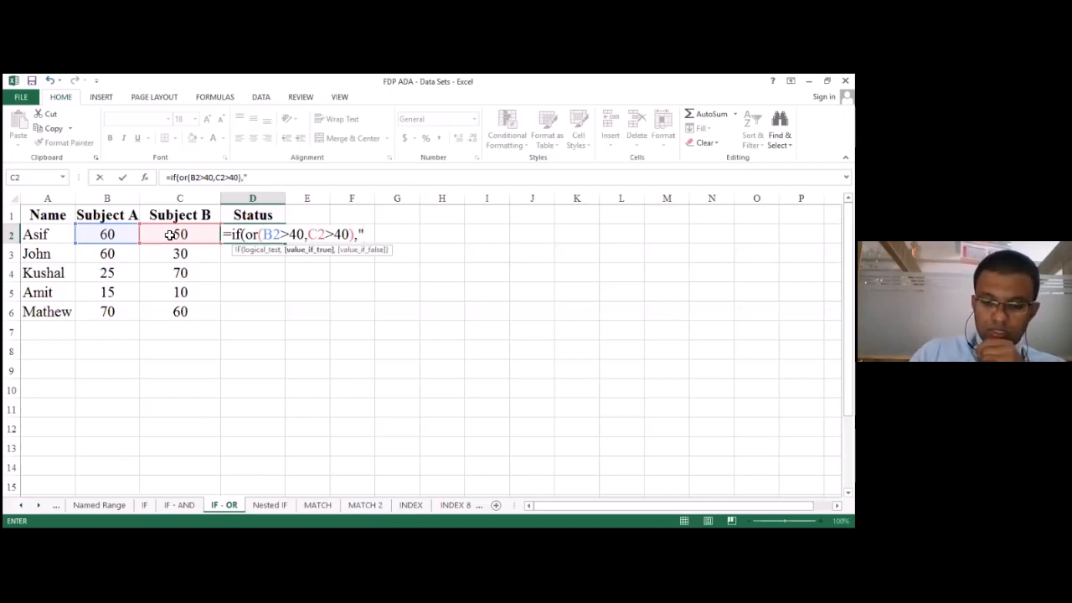
text(Pass)
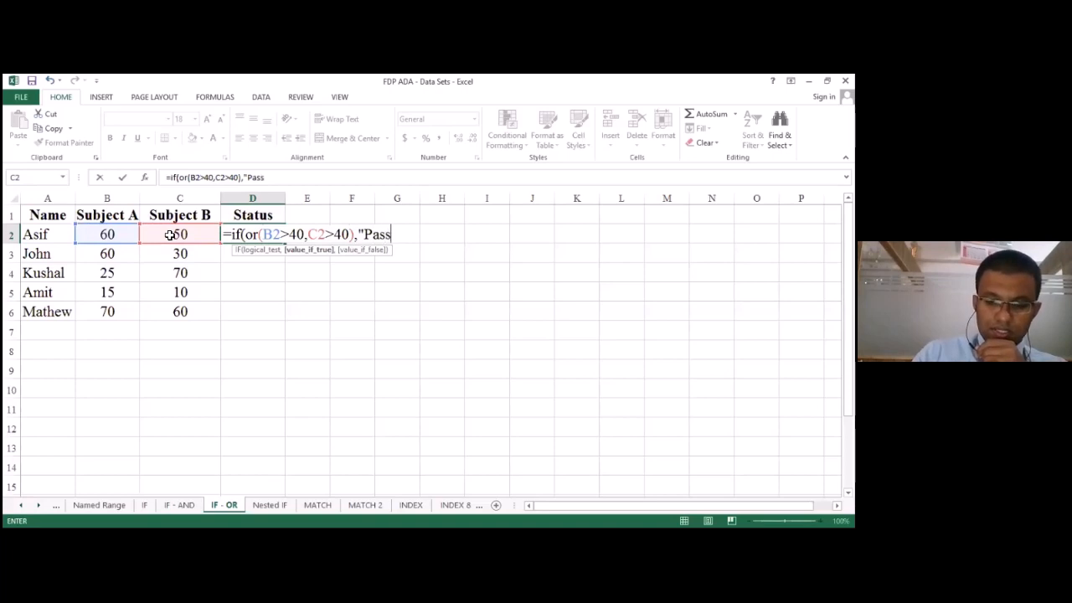
text(","Fai)
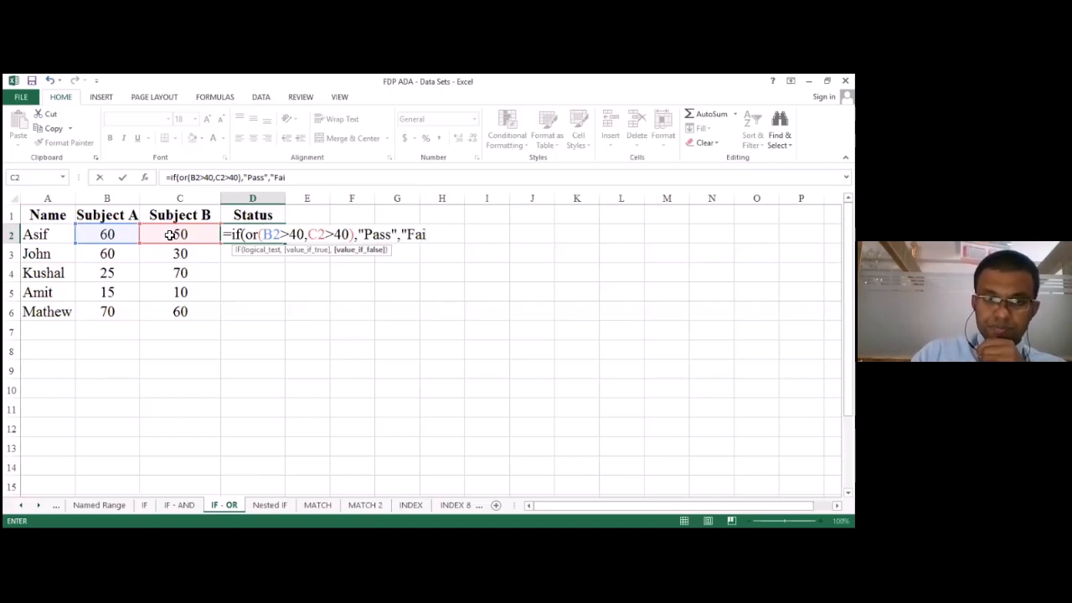
text(l"))
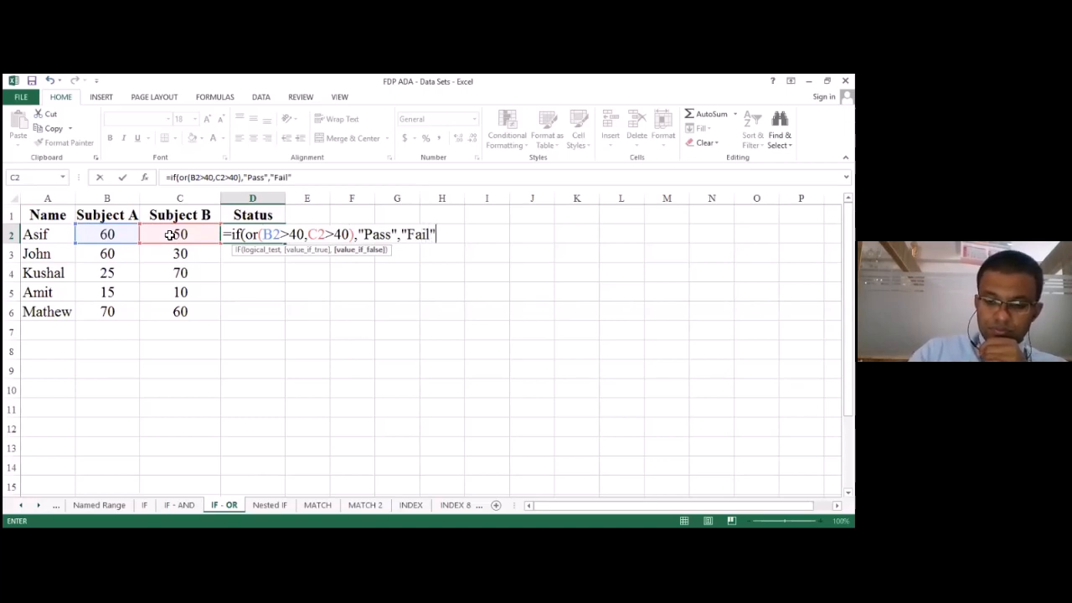
key(Return)
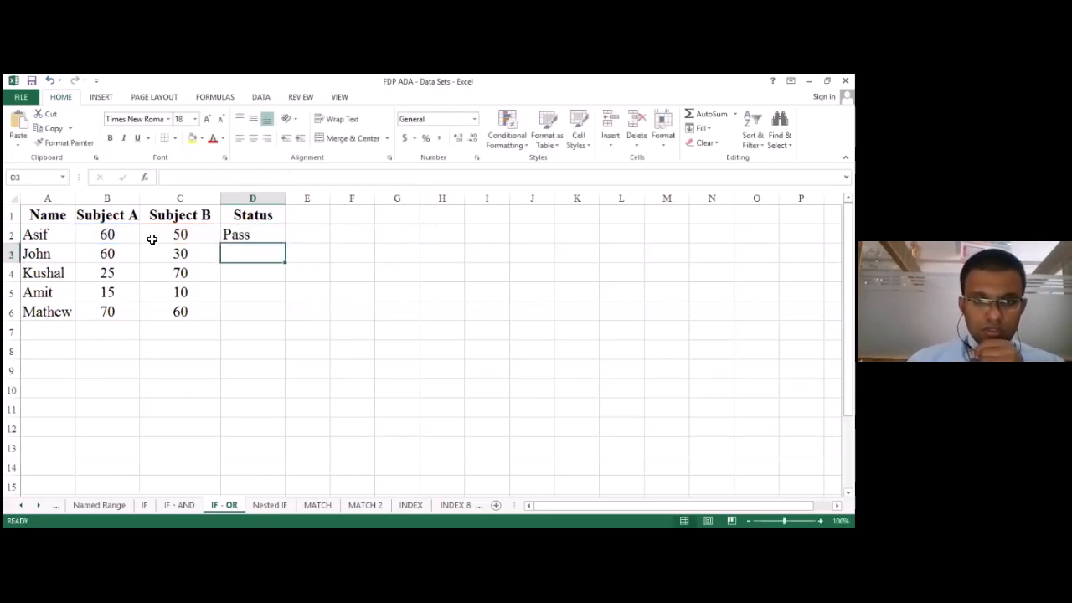
click(250, 234)
drag(285, 243, 284, 319)
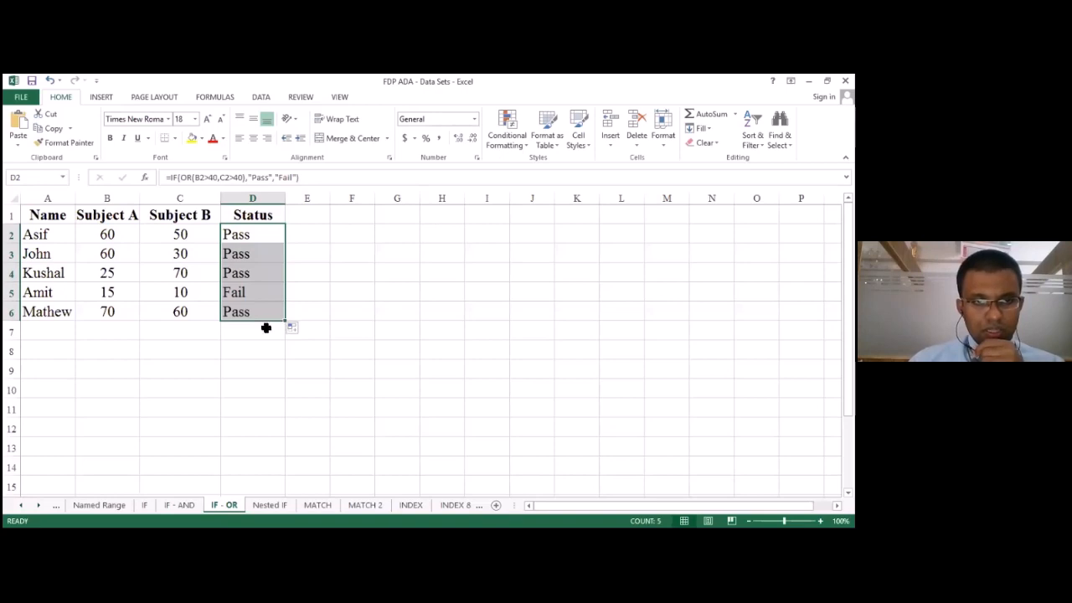
- Compare the Subject A and Subject B marks in row 3 with the copied Status formula in D3
click(124, 253)
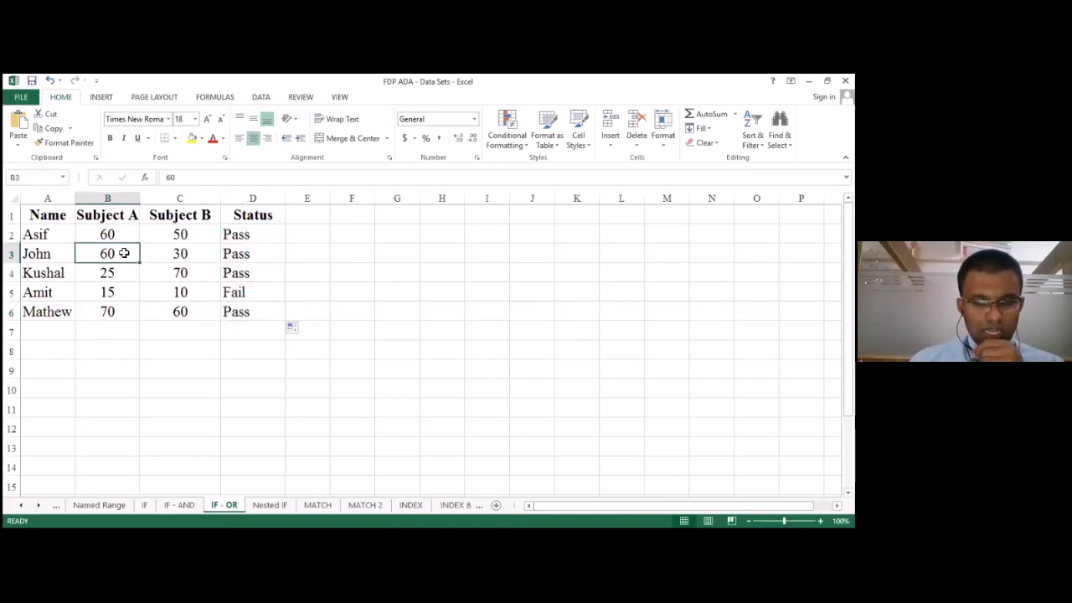
click(191, 256)
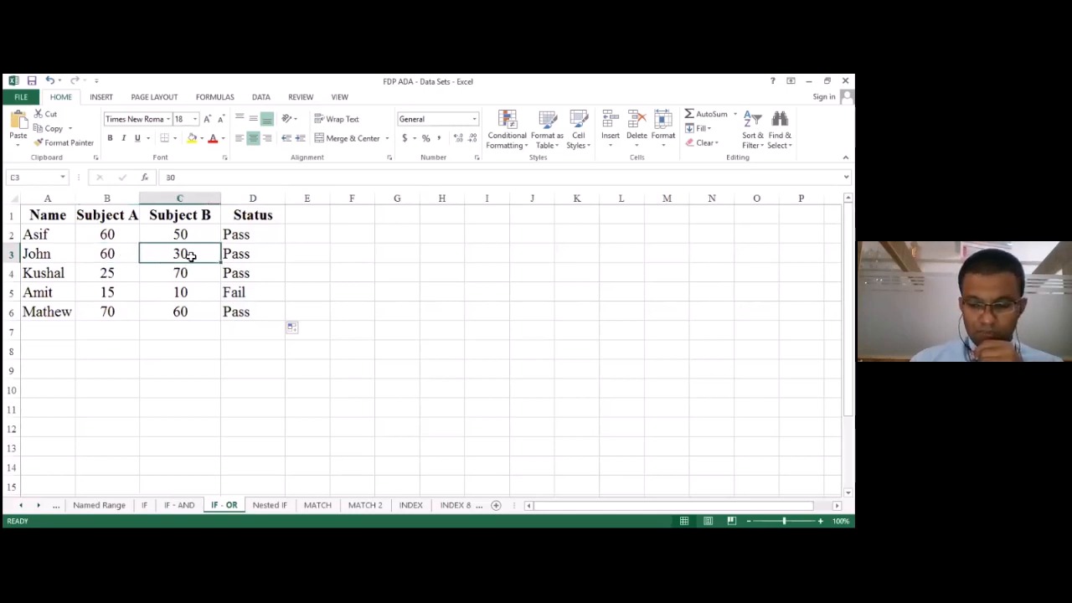
key(Right)
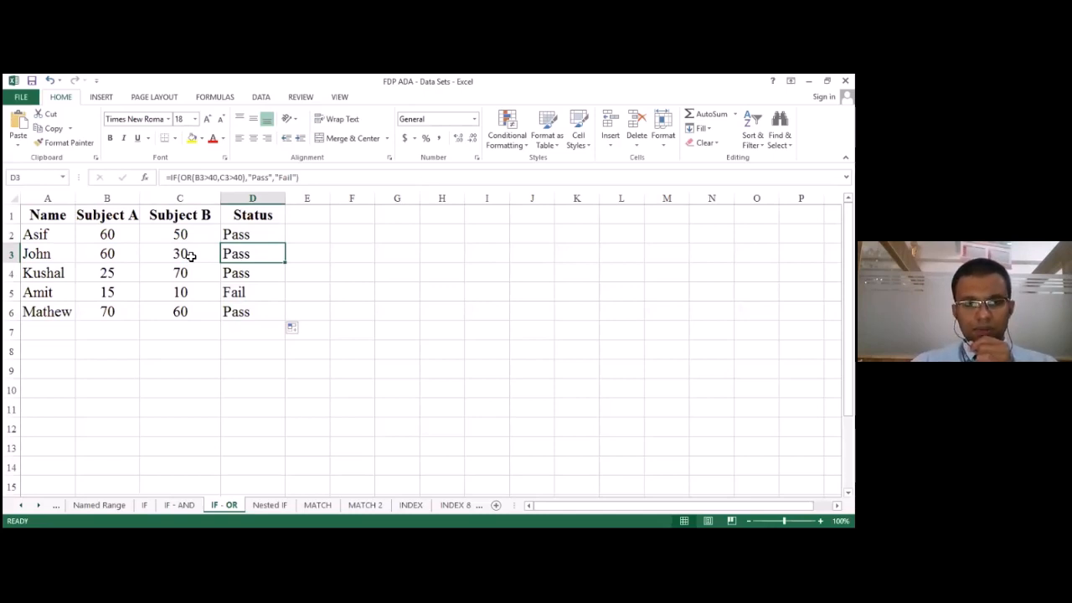
key(Left)
key(Left)
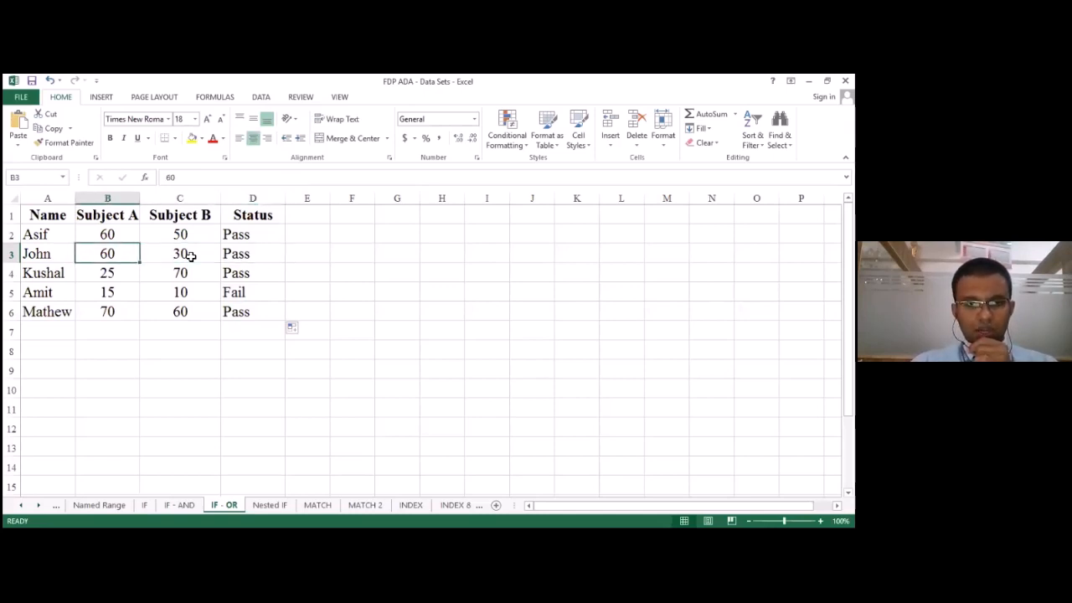
key(Right)
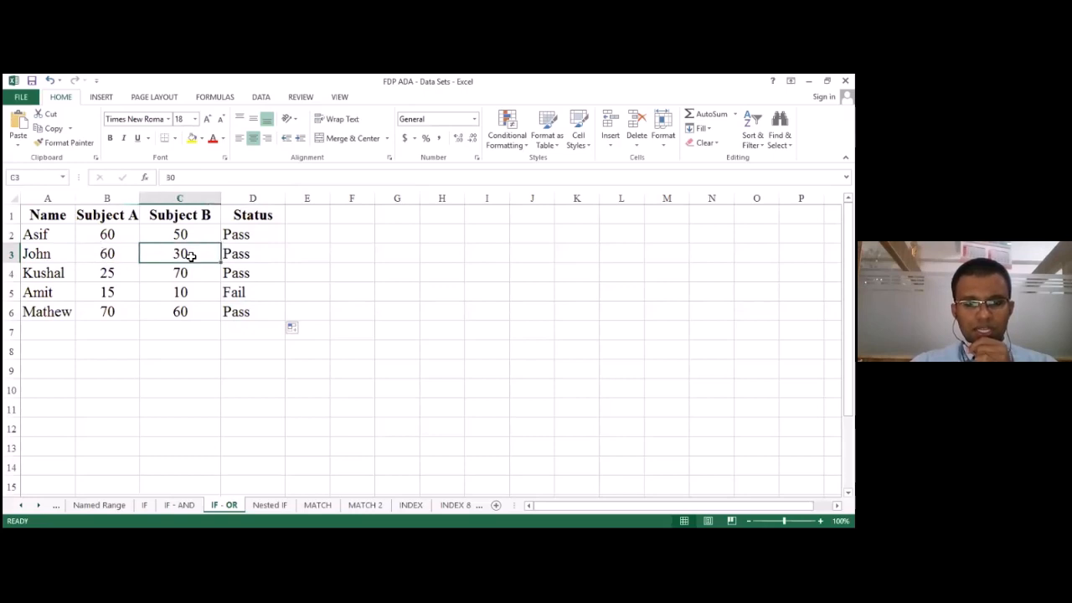
key(Left)
key(Right)
key(Left)
key(Right)
key(Left)
key(Right)
- Check the marks in rows 4 and 5 against the Status formulas in D4 and D5
key(Down)
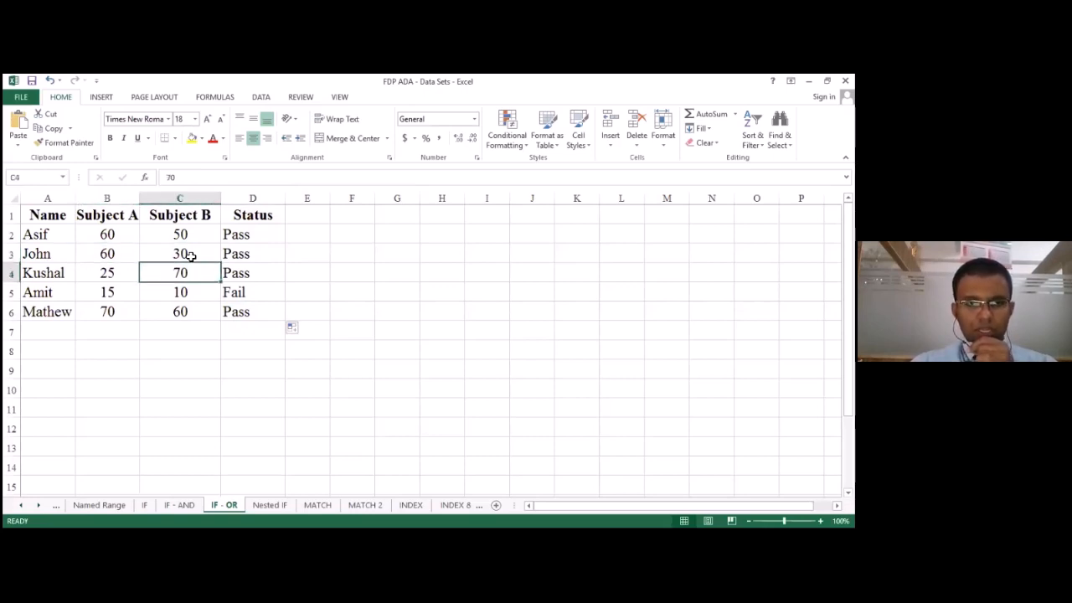
key(Down)
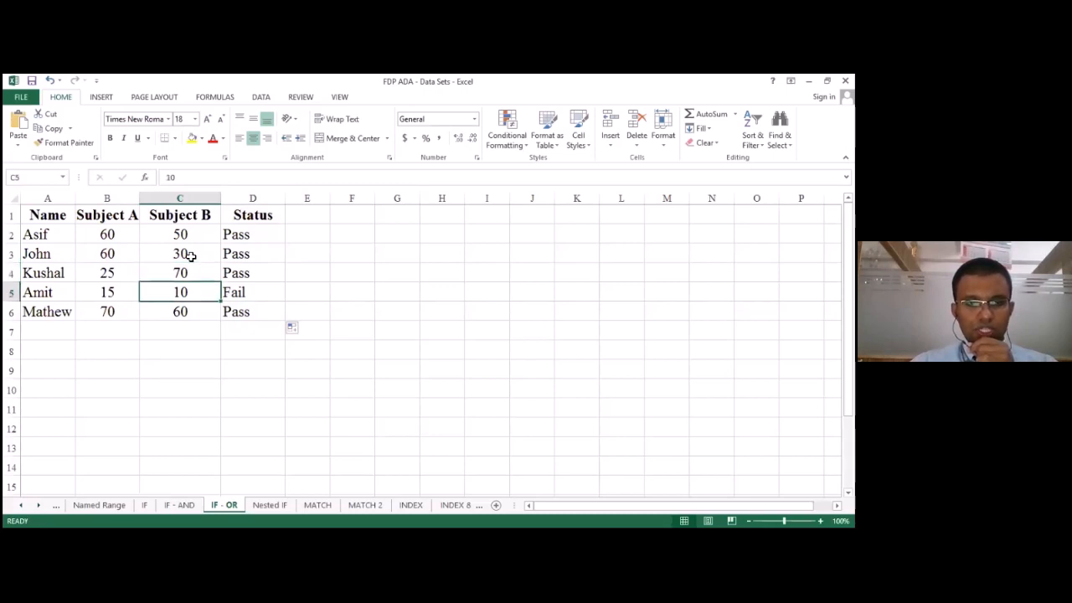
key(Up)
key(Left)
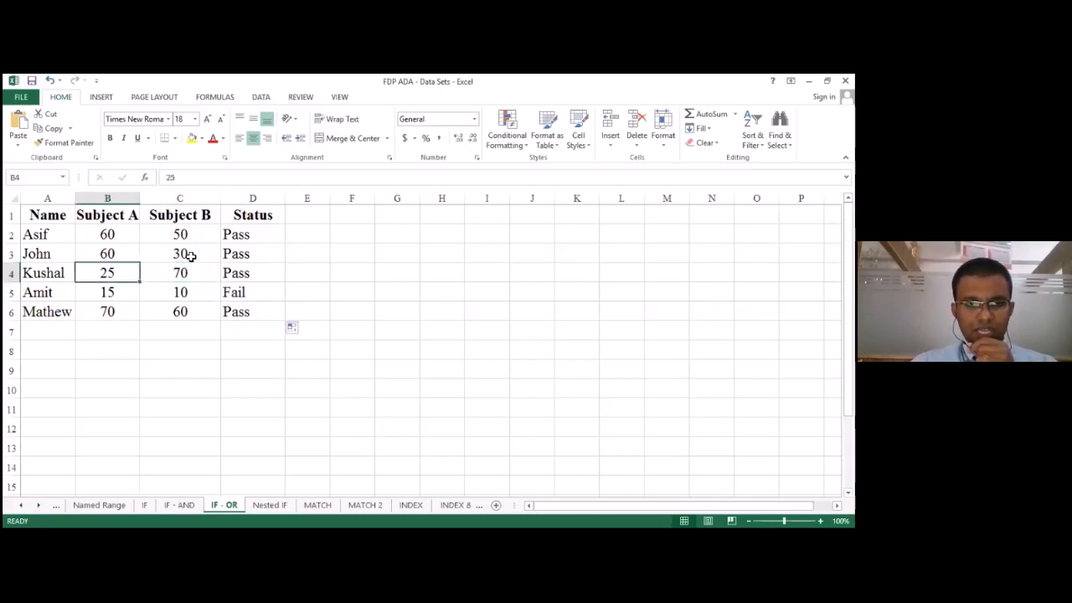
key(Right)
key(Right)
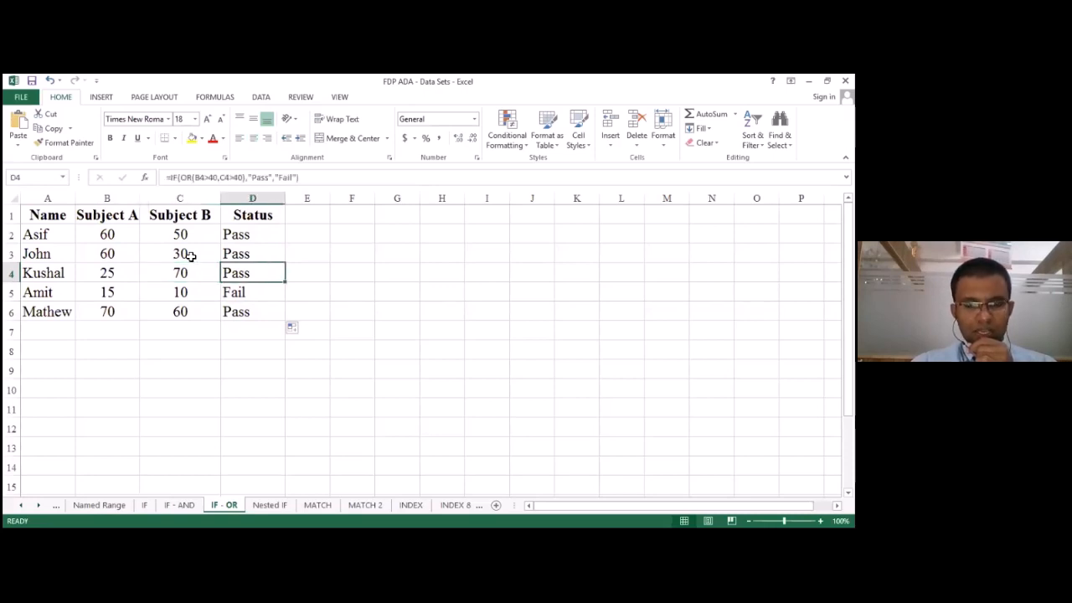
key(Down)
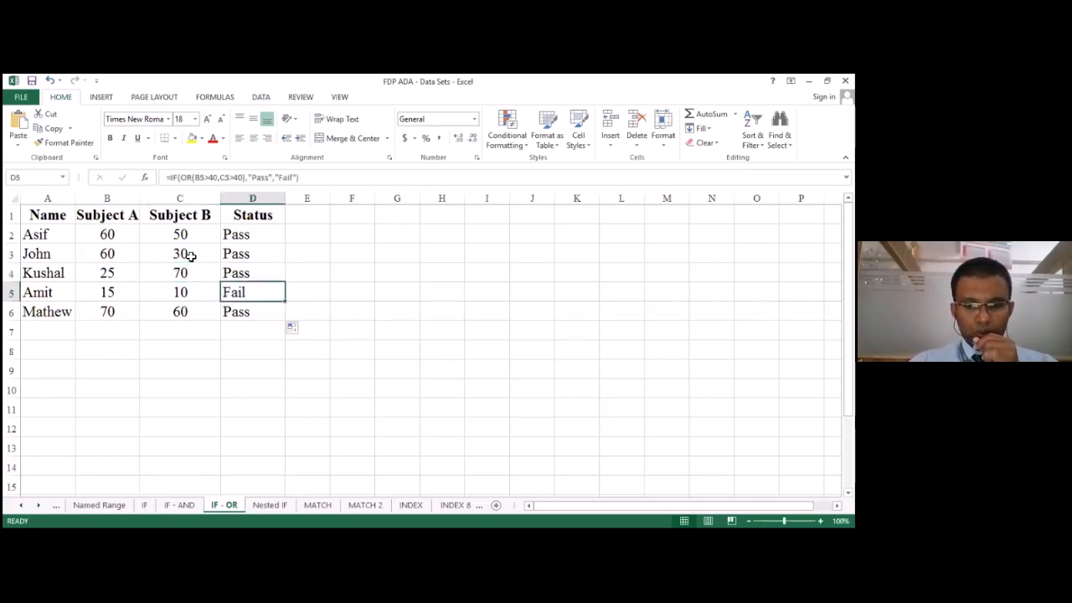
key(Left)
key(Left)
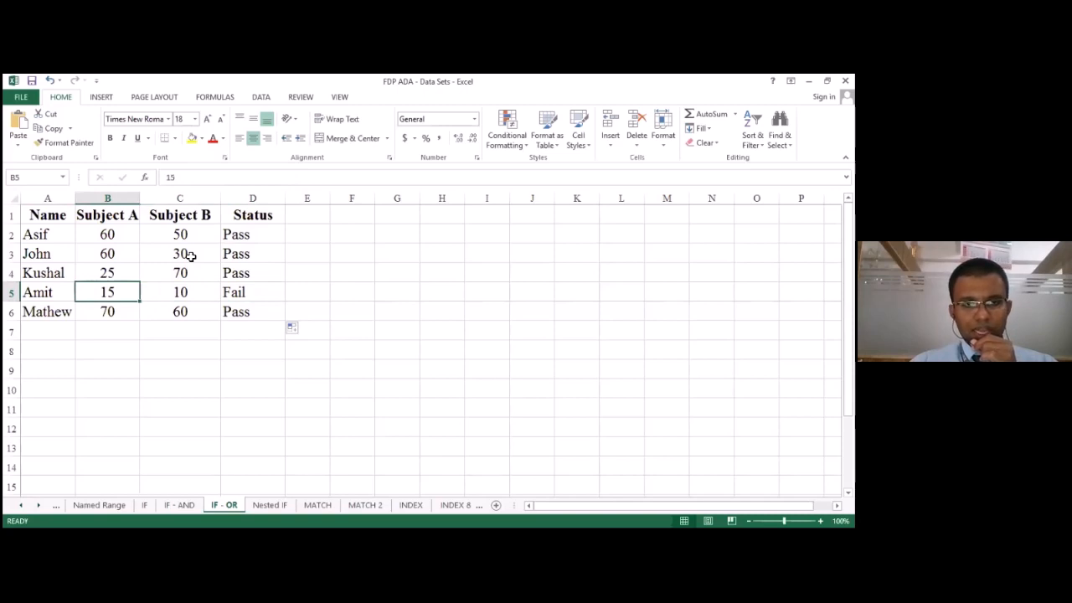
key(Right)
key(Right)
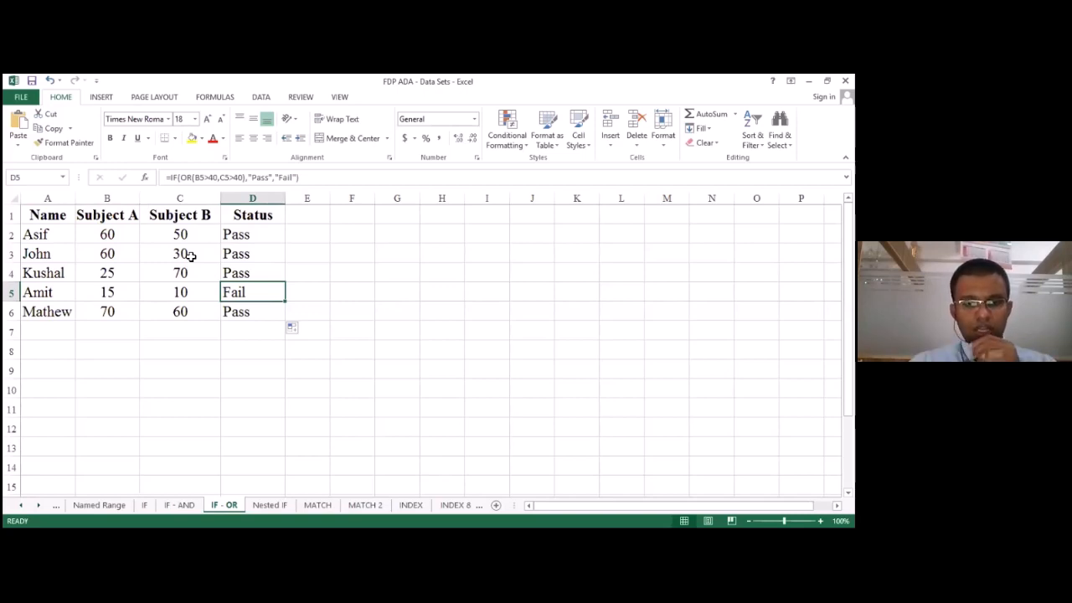
- Switch to the Nested IF sheet and review the student names and the marks, result and notation table
click(274, 506)
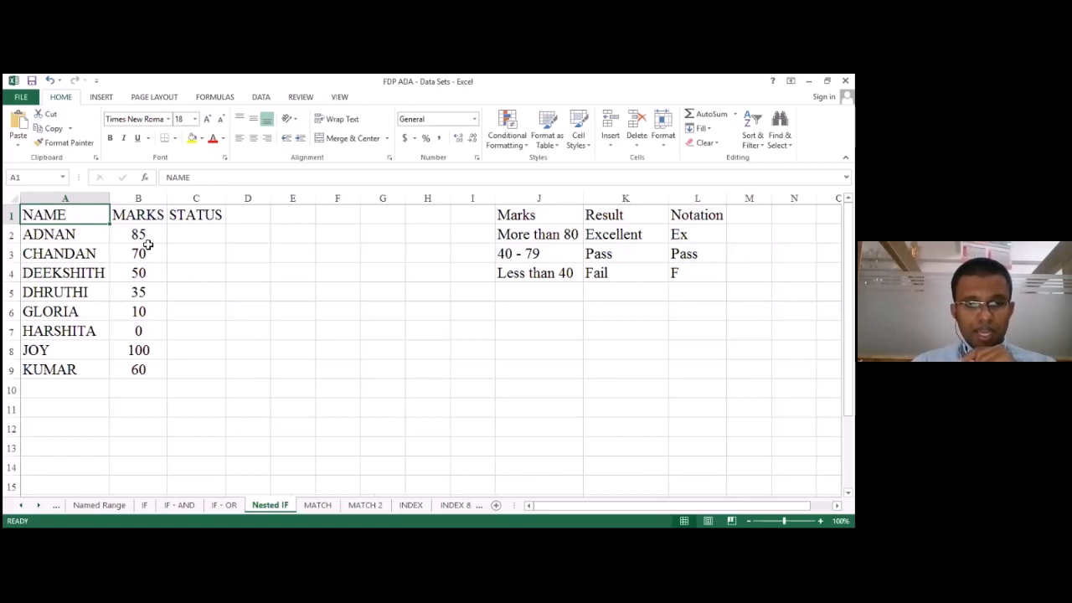
drag(90, 233, 86, 369)
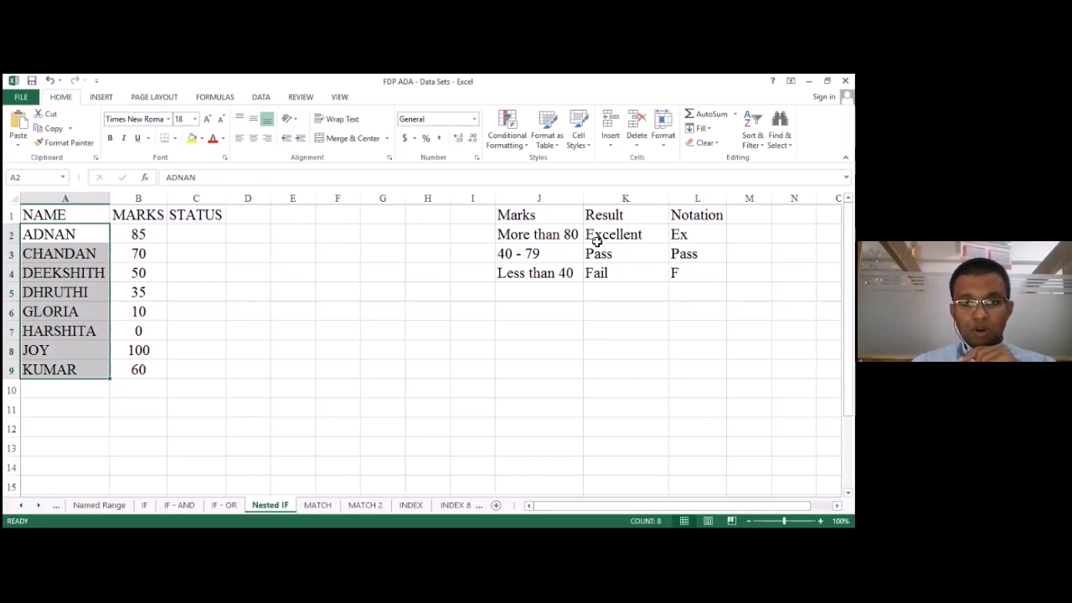
drag(560, 233, 837, 293)
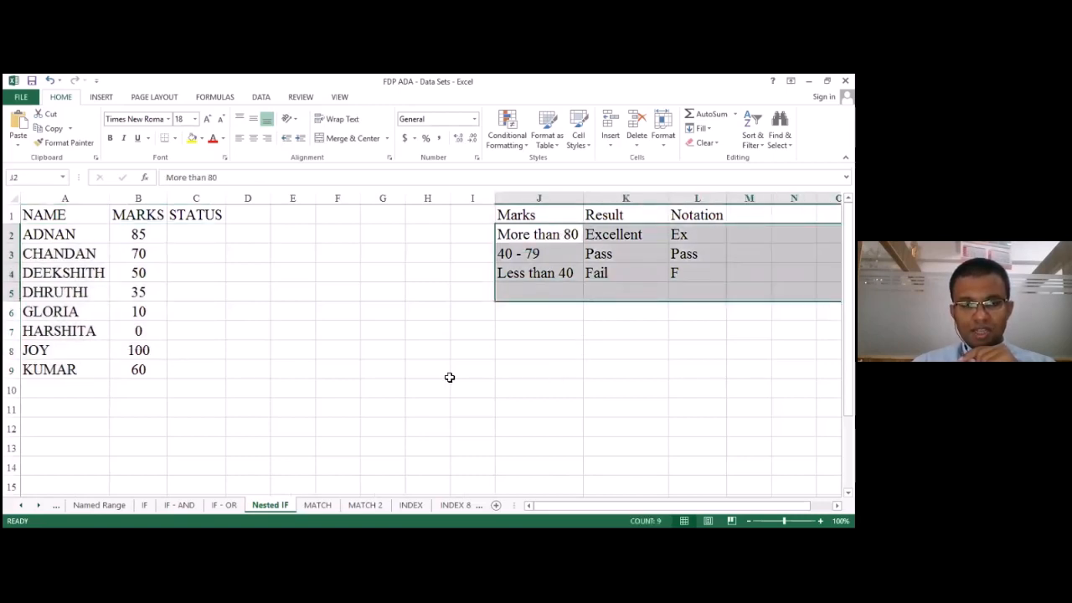
click(647, 313)
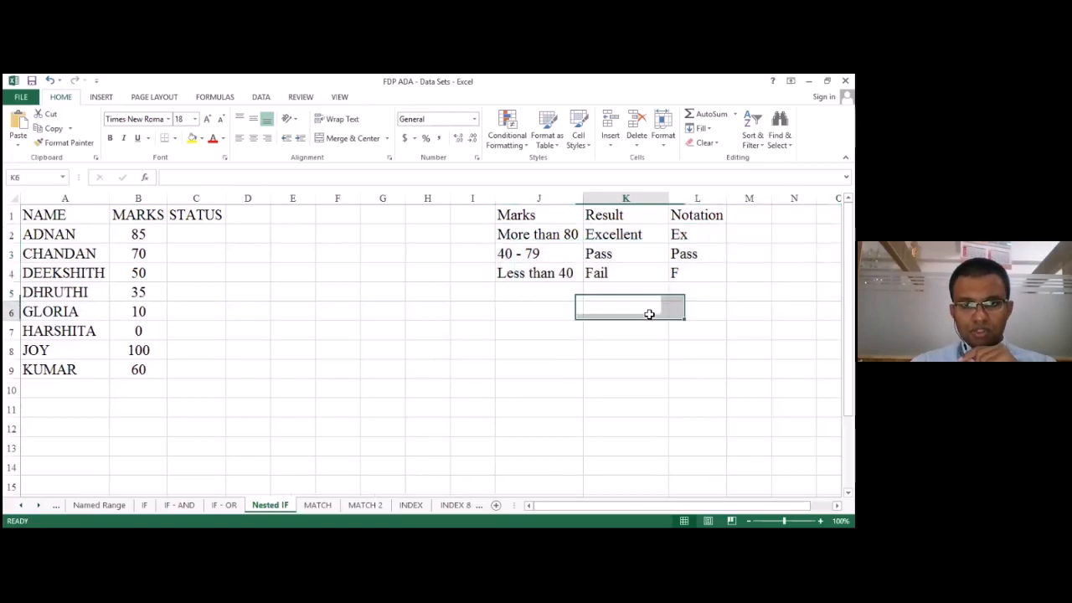
- Examine the grading bands in J2:L4, from the "Less than 40" row up to the "Ex" notation
click(559, 275)
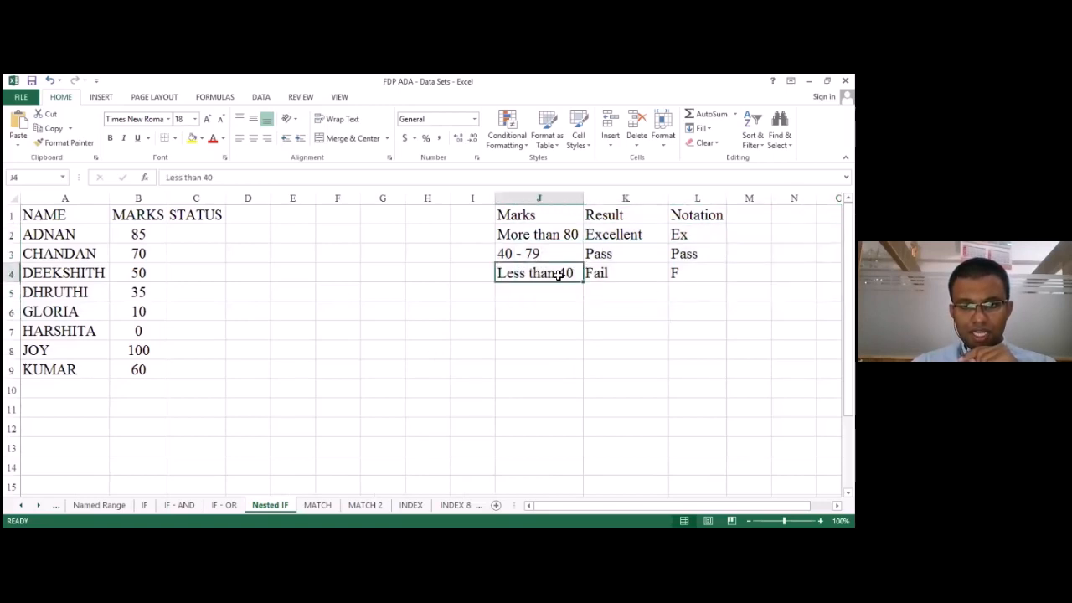
click(601, 280)
key(Right)
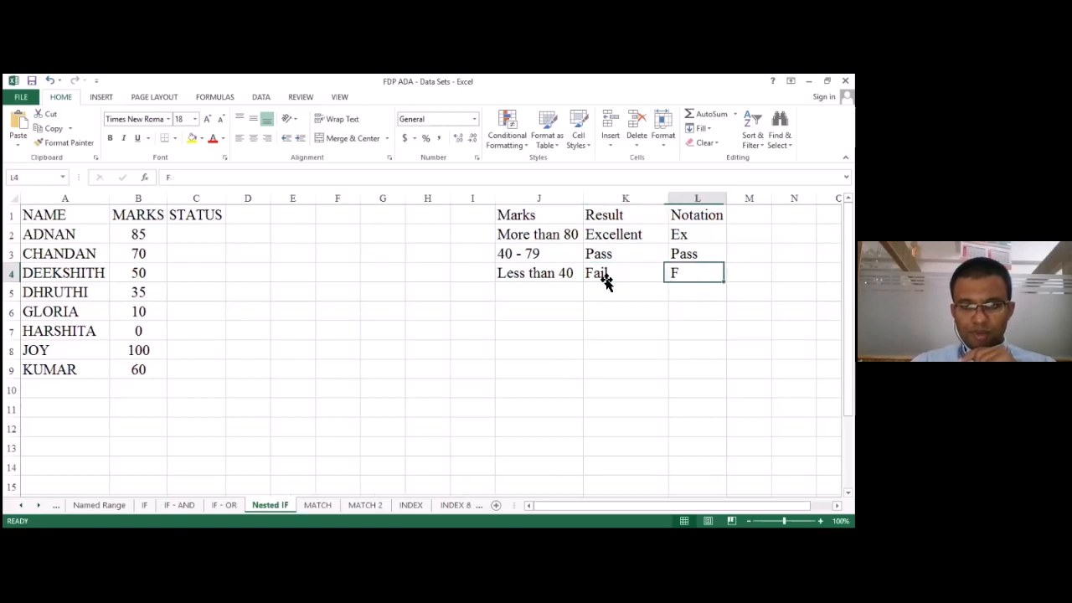
key(Up)
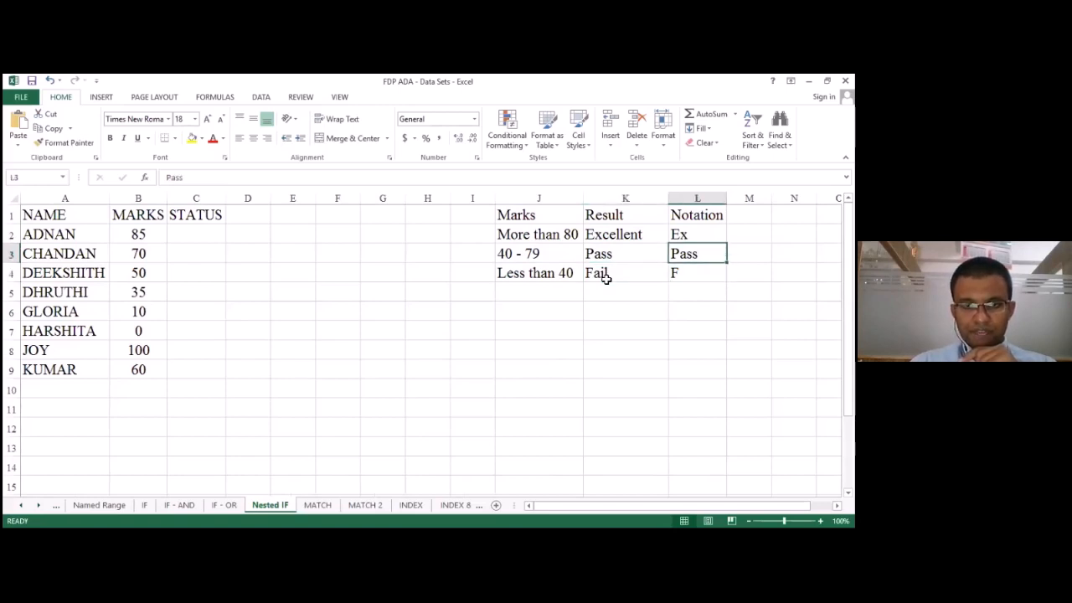
key(Left)
key(Left)
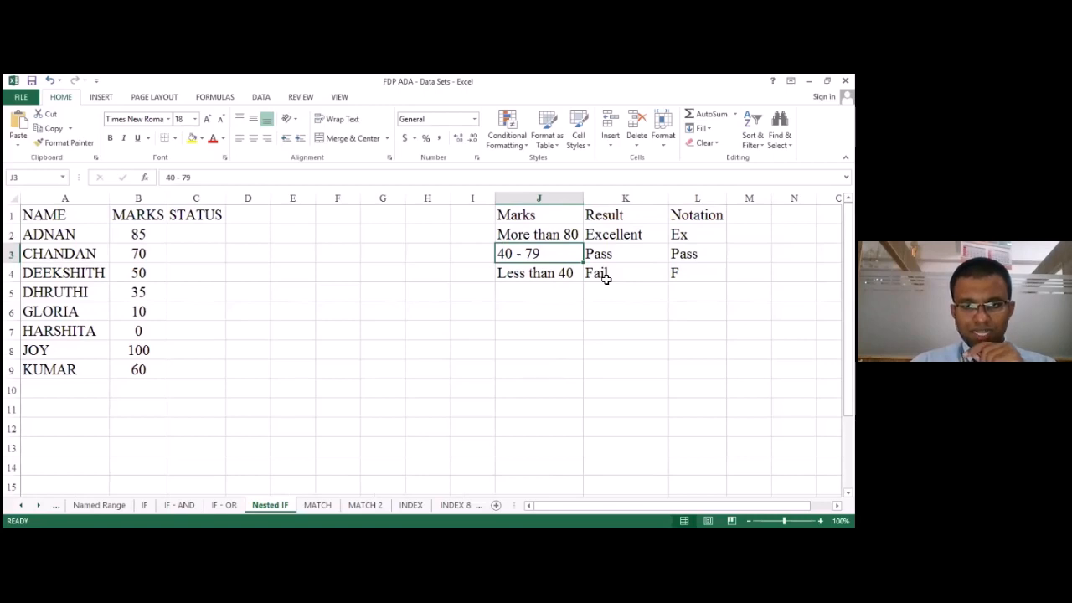
key(Right)
key(Right)
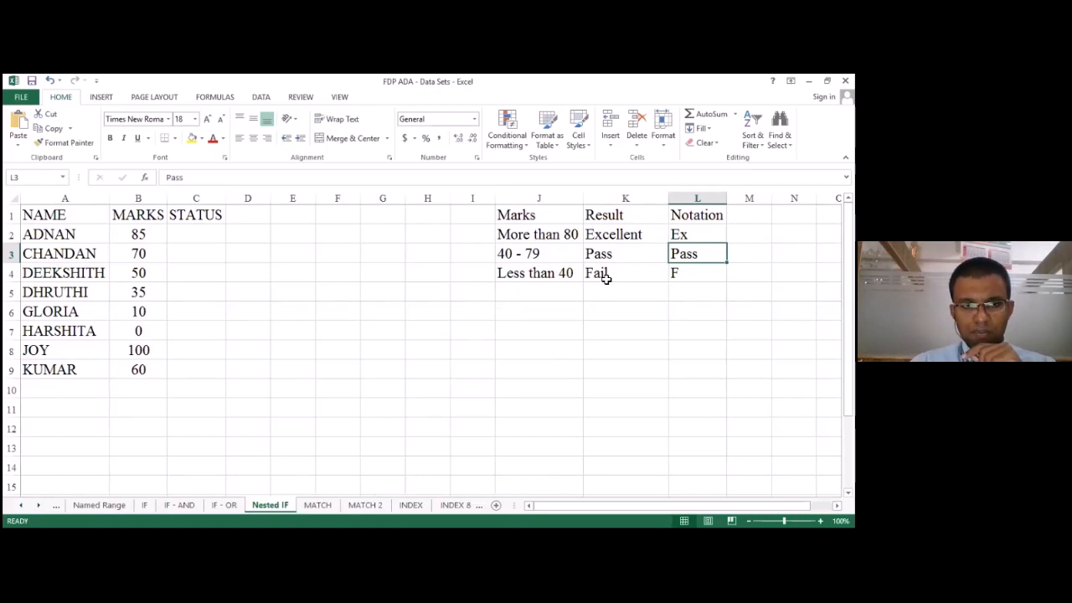
key(Up)
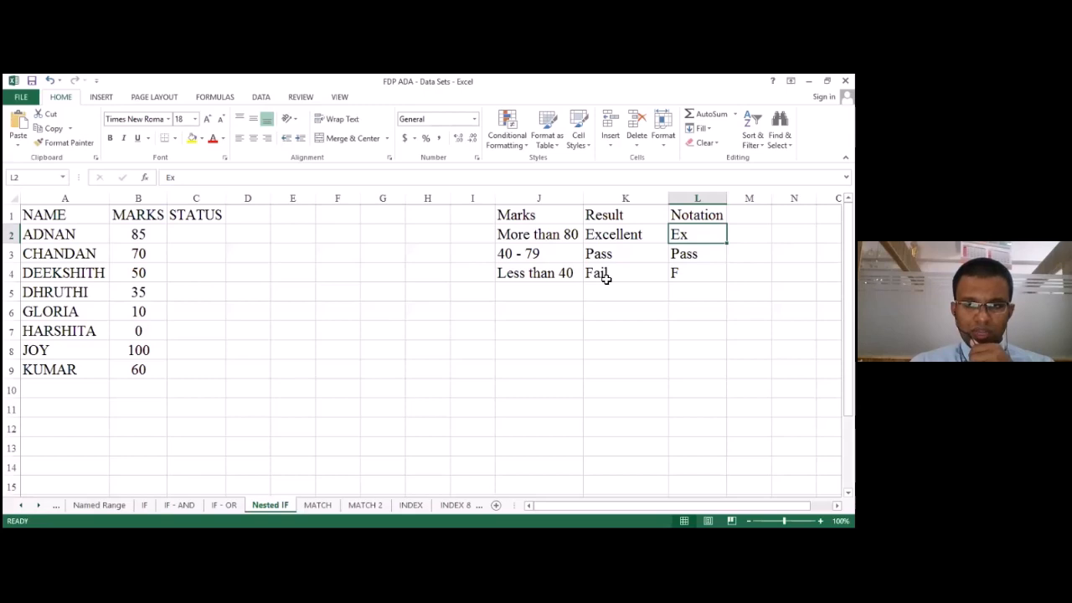
drag(692, 238, 696, 272)
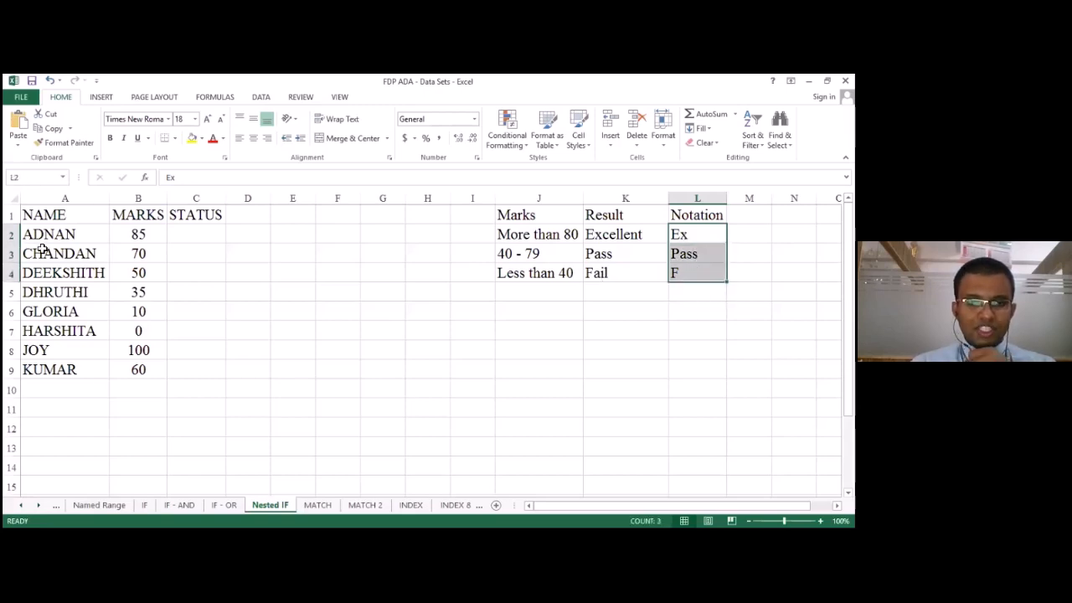
- Begin an IF formula in Status cell C2 that returns "F" when B2 is less than 40
click(215, 235)
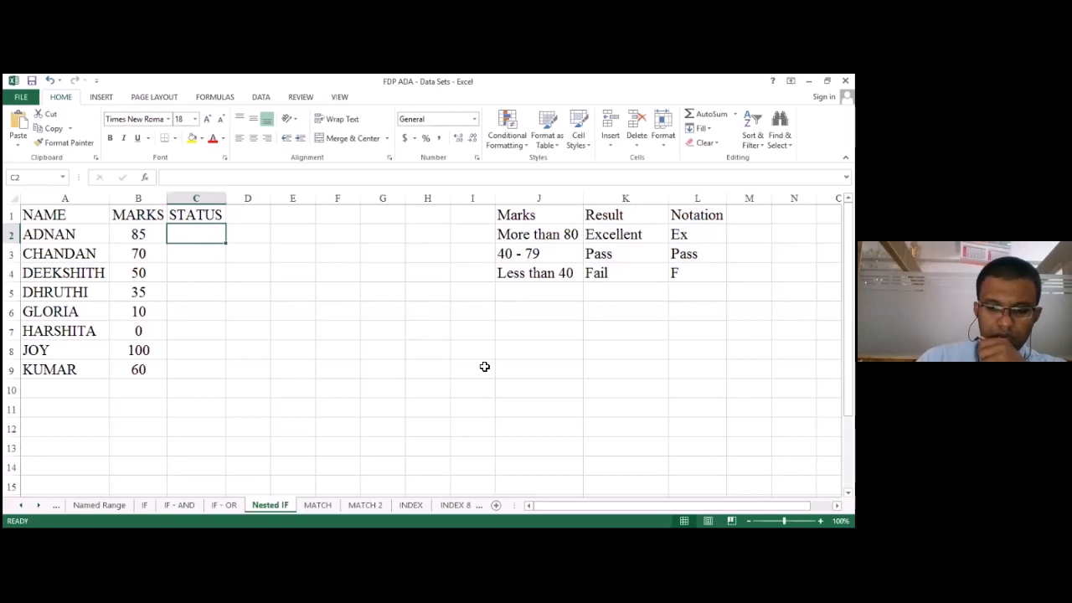
text(=if)
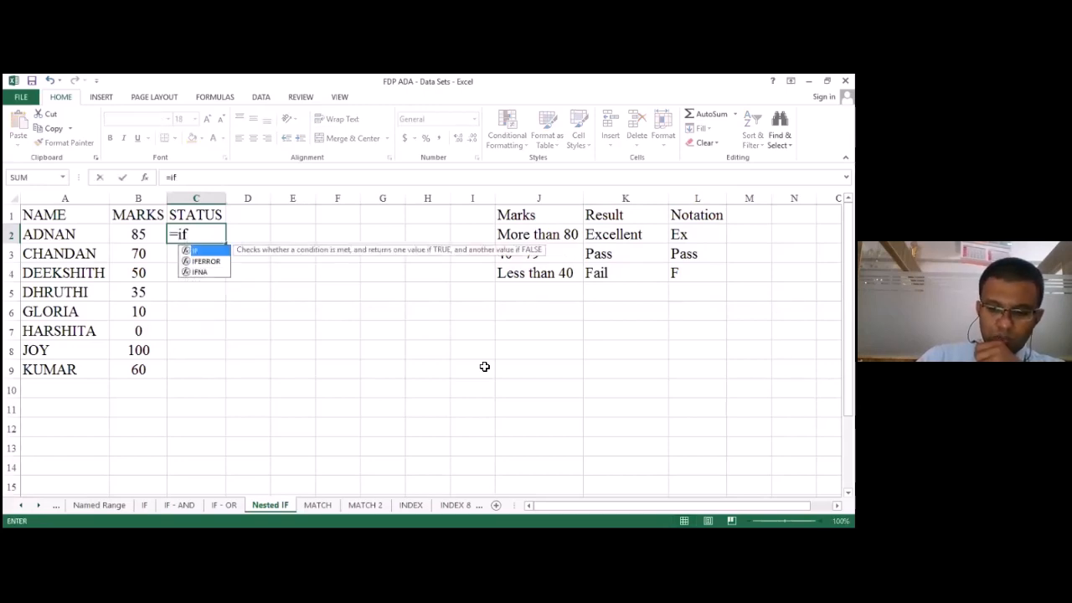
text(()
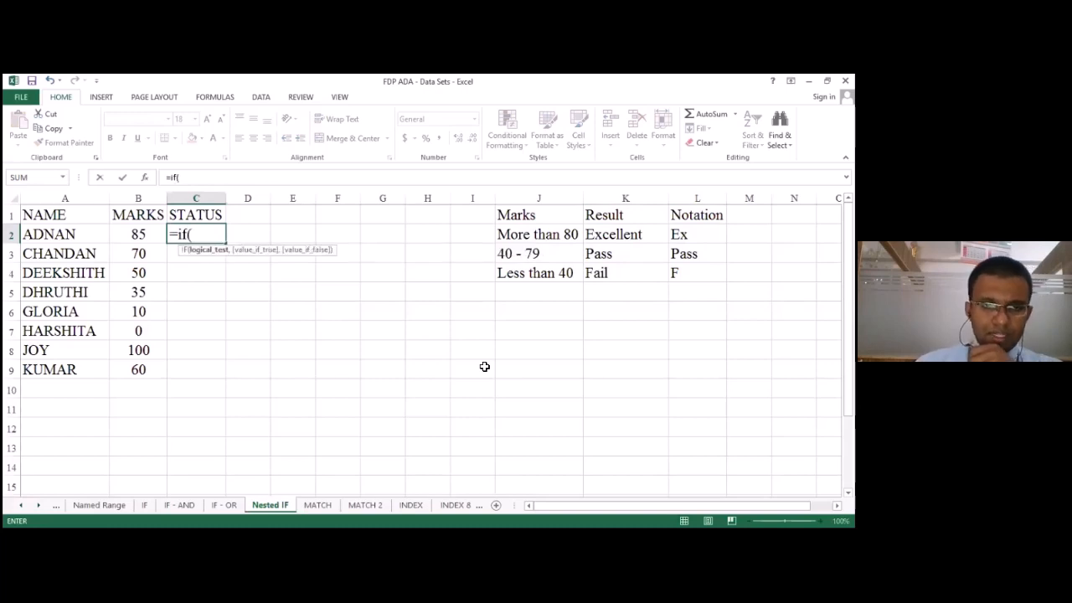
click(137, 235)
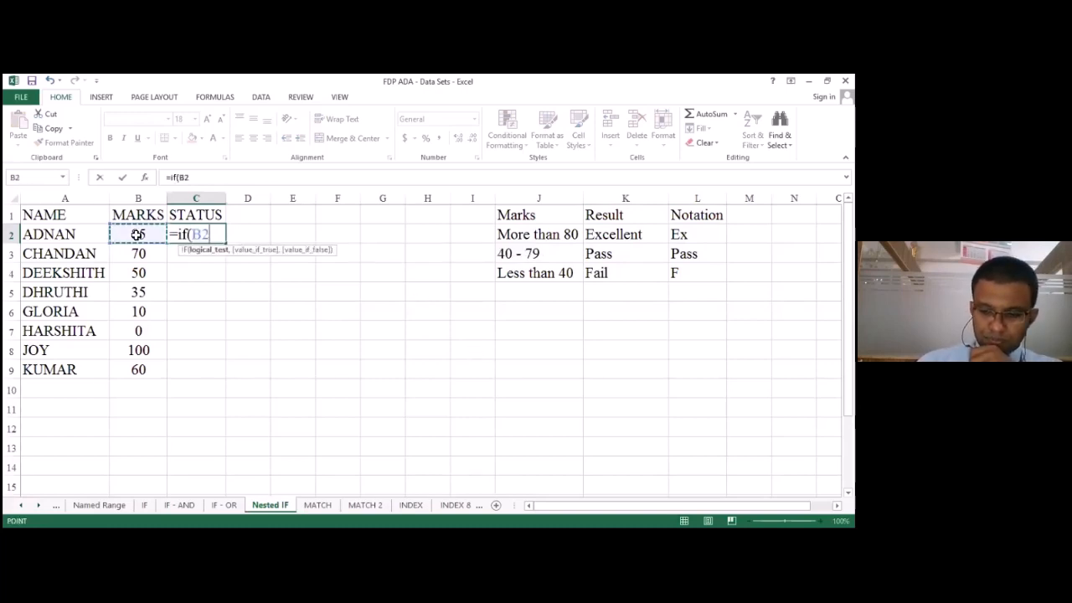
text(<4)
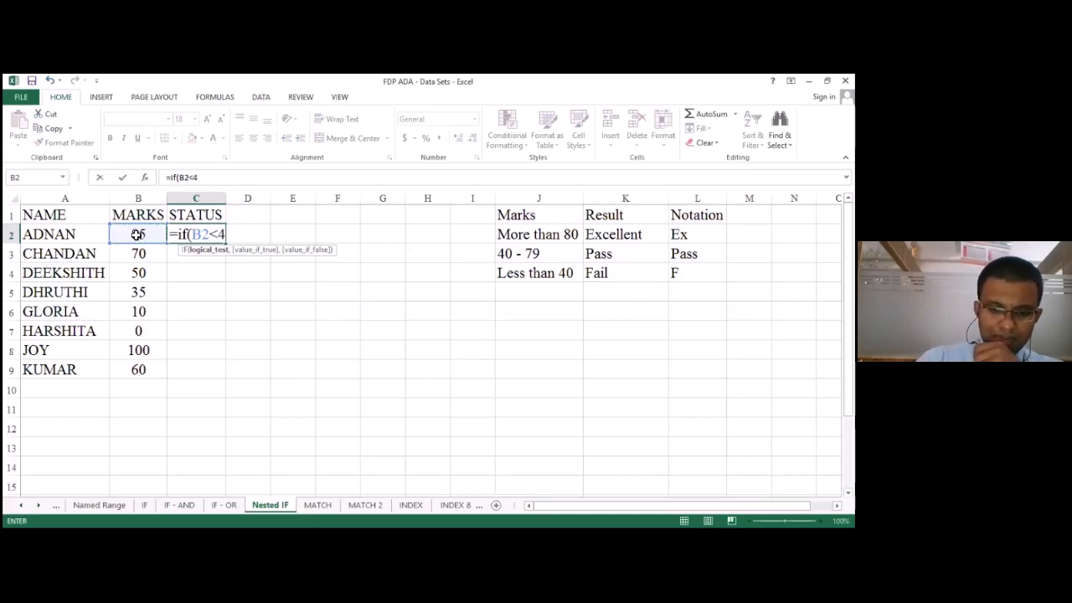
text(0,")
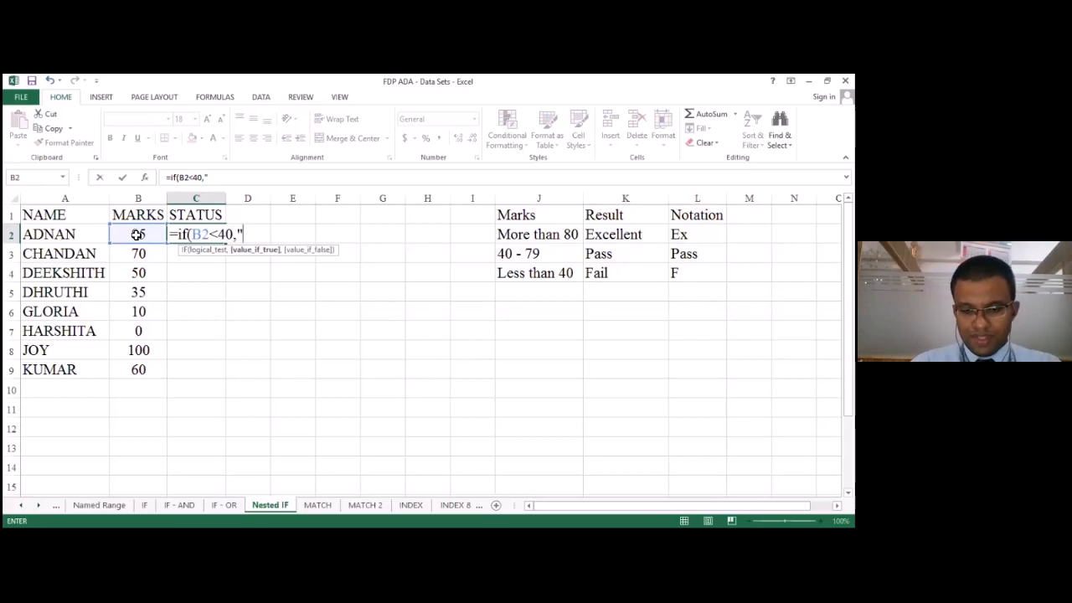
text(F")
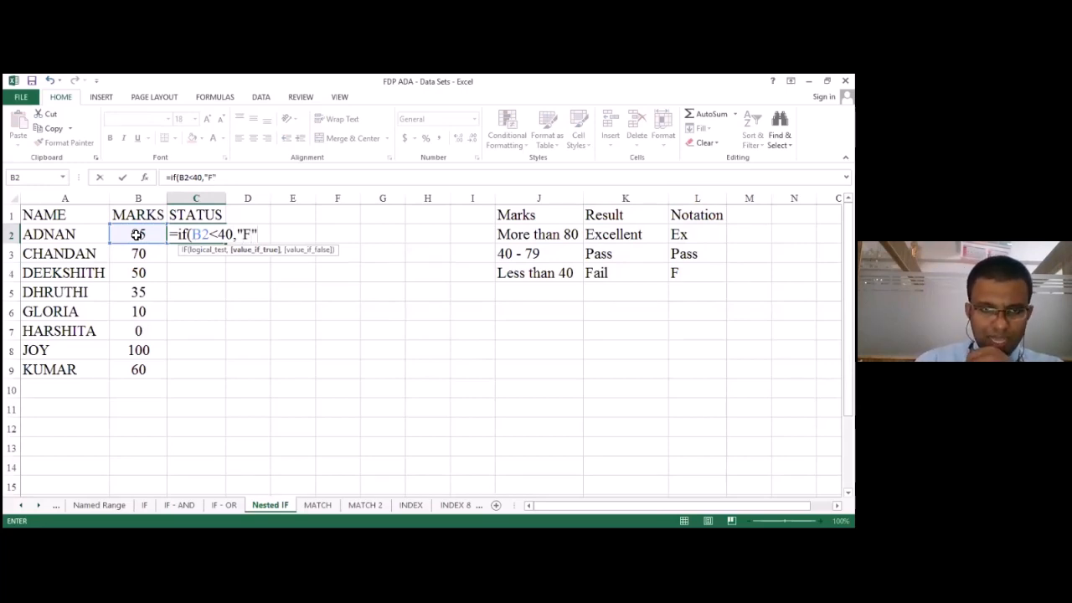
text(,)
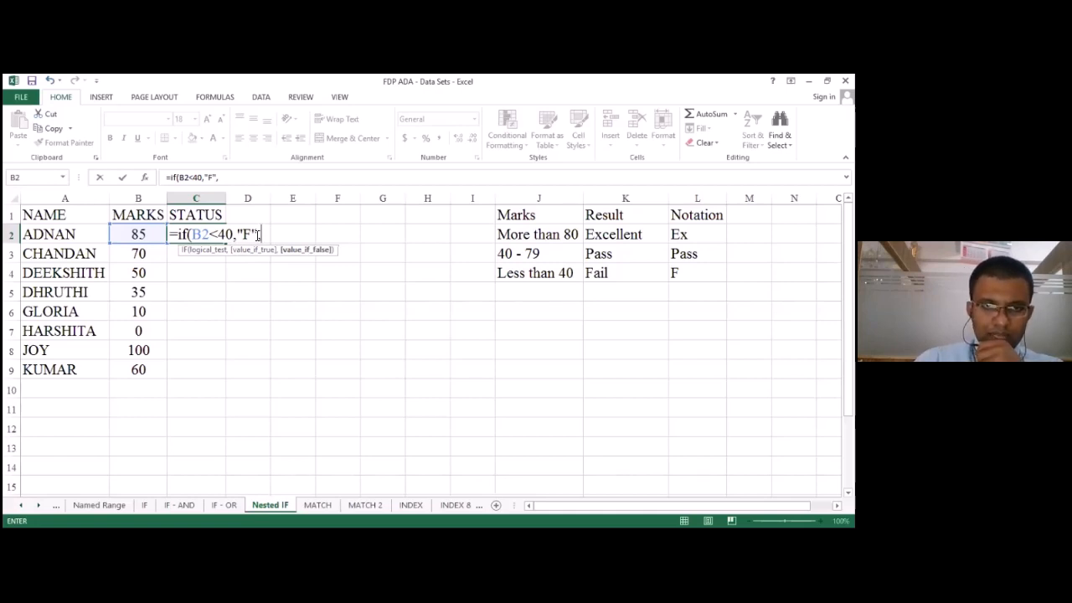
- Nest a second IF as the value-if-false argument in C2, with the test B1<80
text(if)
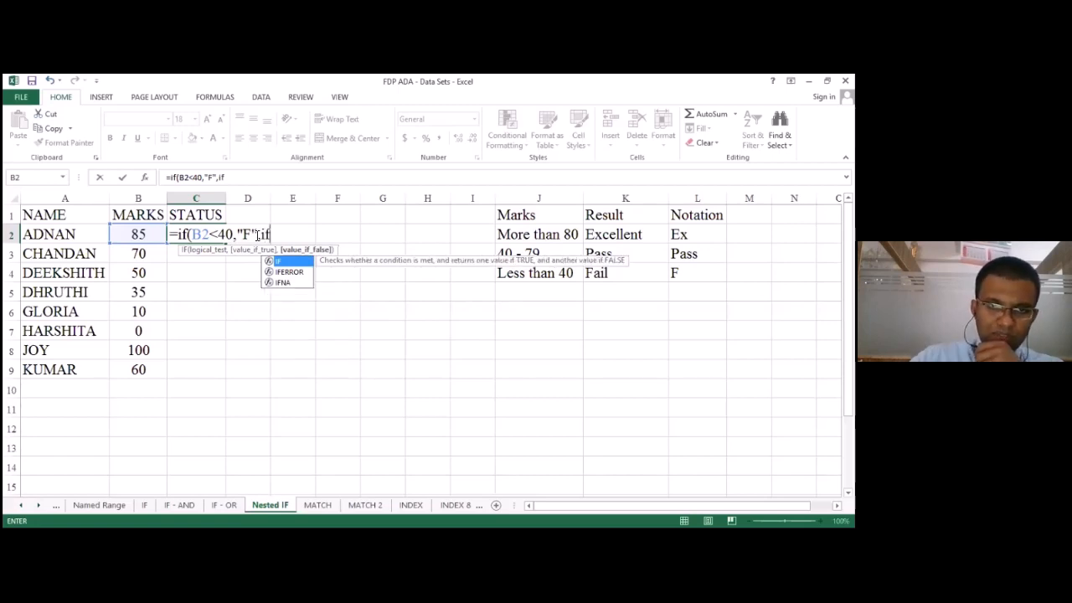
text(()
click(139, 234)
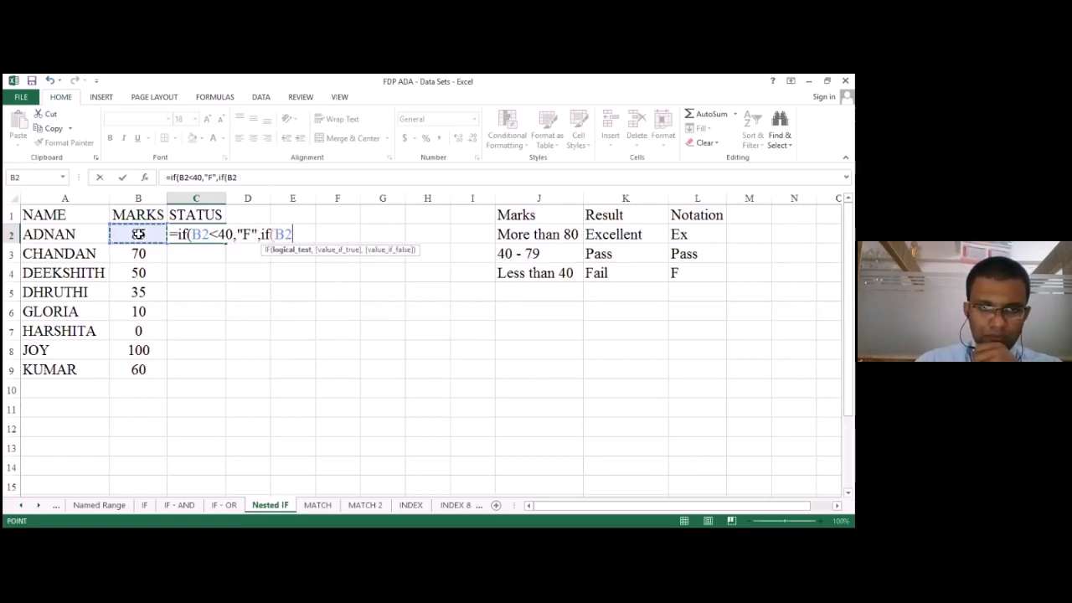
key(Up)
key(Down)
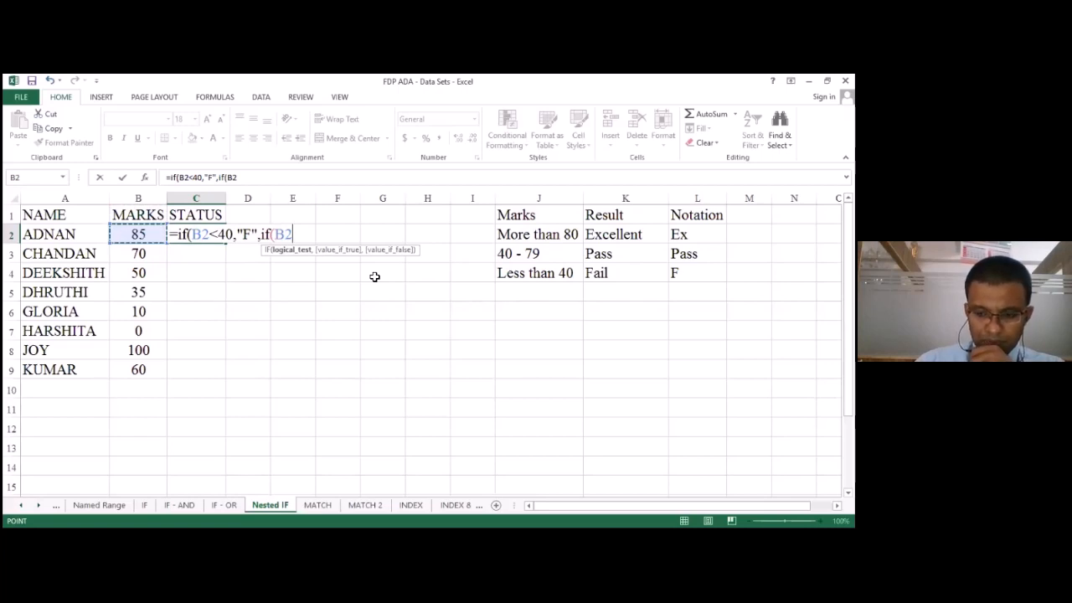
key(Up)
text(,)
key(BackSpace)
text(<)
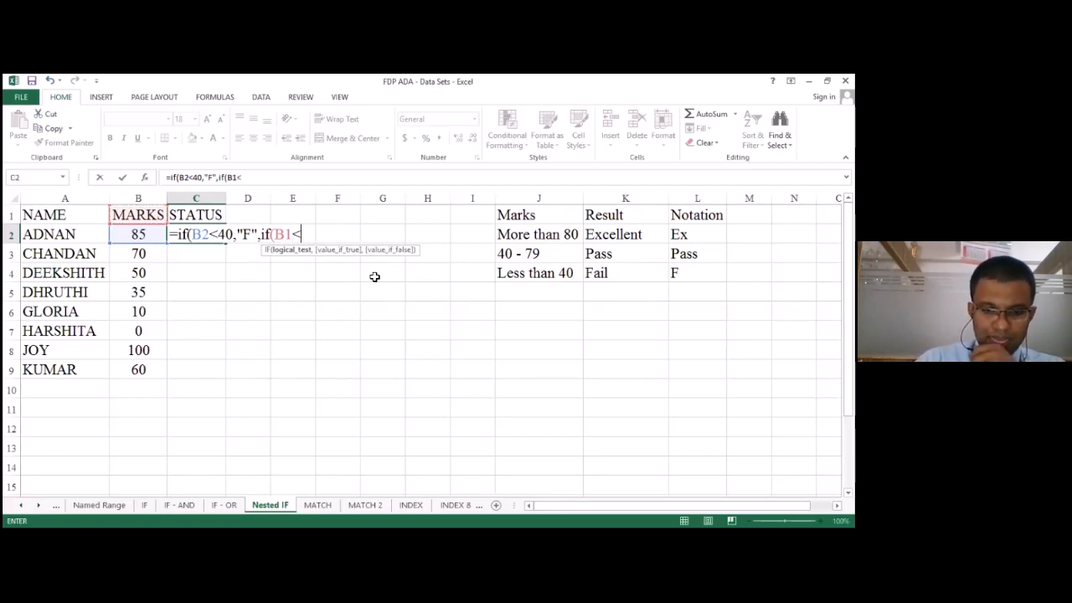
text(80)
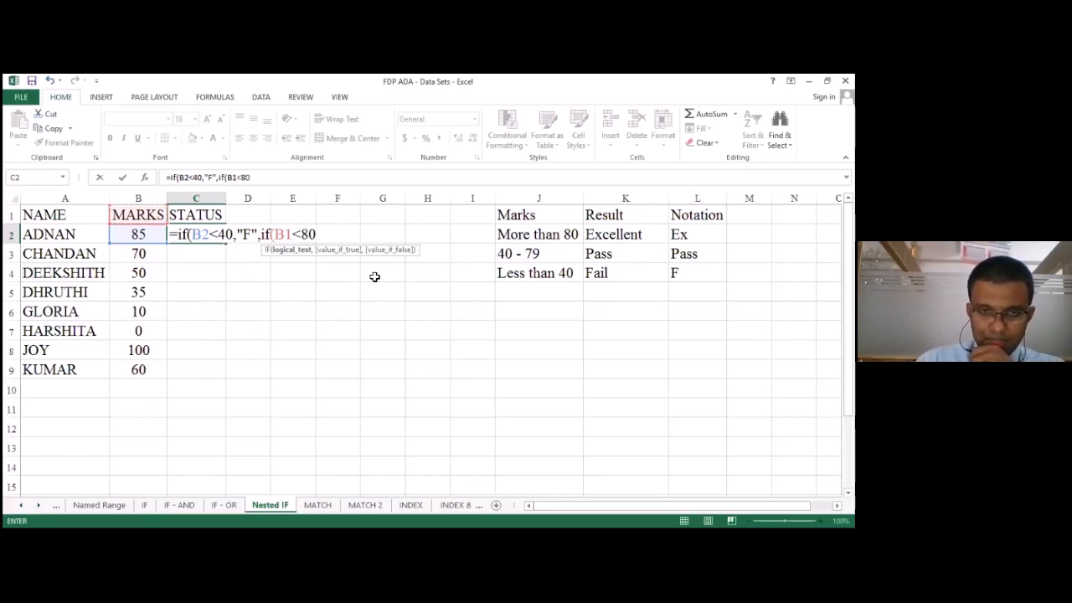
- Add "Pass" as the value-if-true argument of the nested IF in C2
text(,C1')
key(BackSpace)
text(")
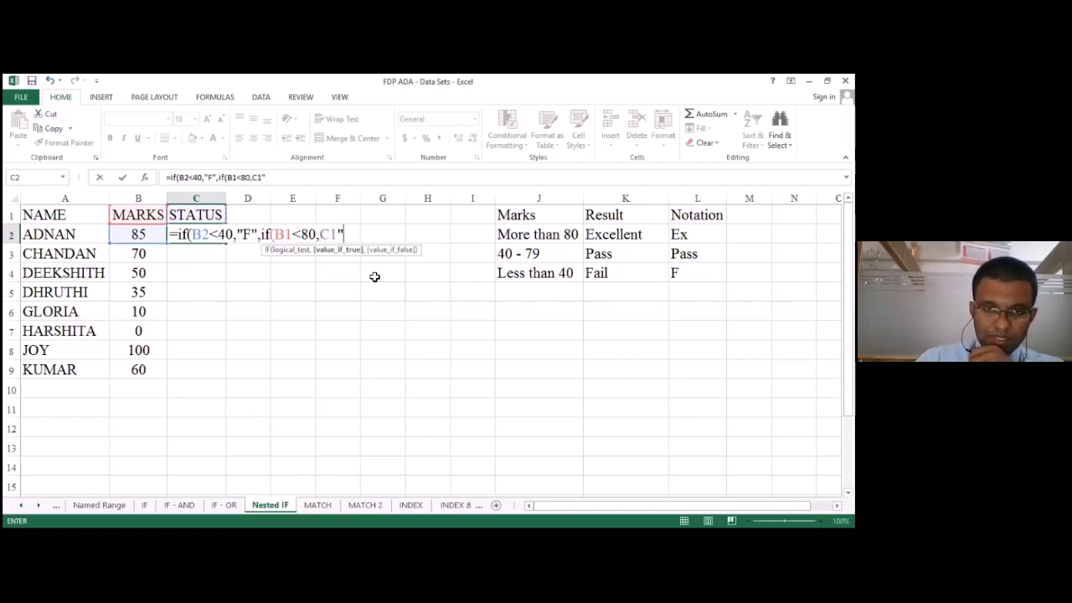
key(BackSpace)
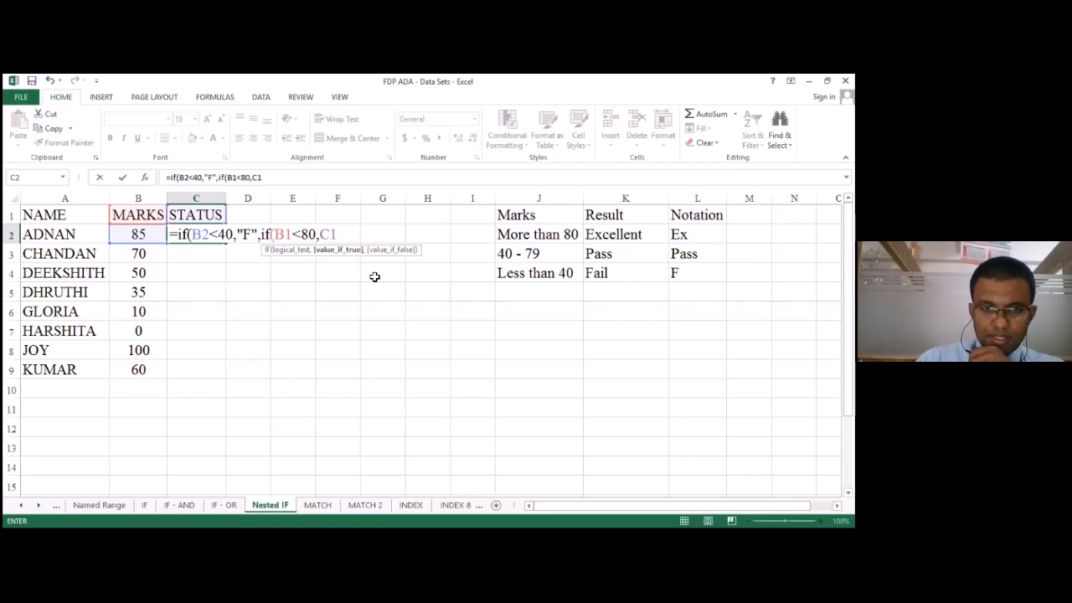
key(BackSpace)
key(BackSpace)
text(")
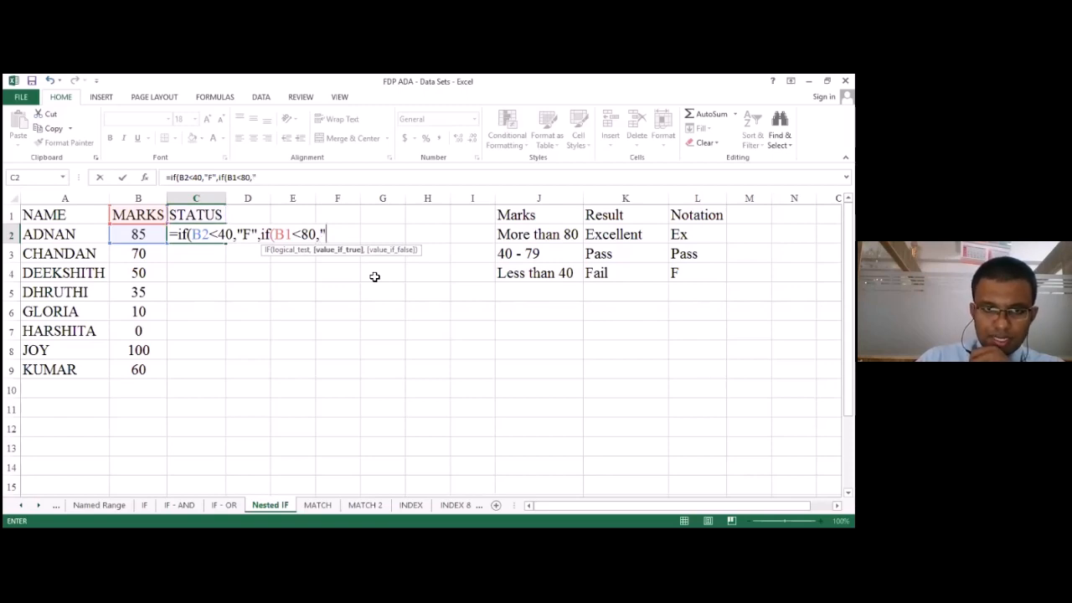
text(Pass)
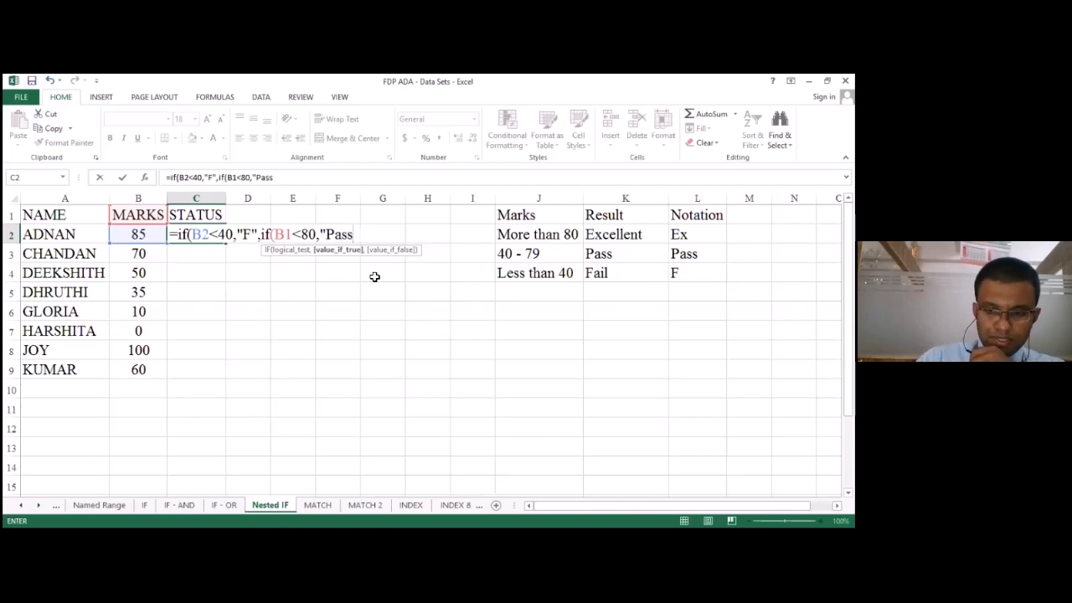
text(")
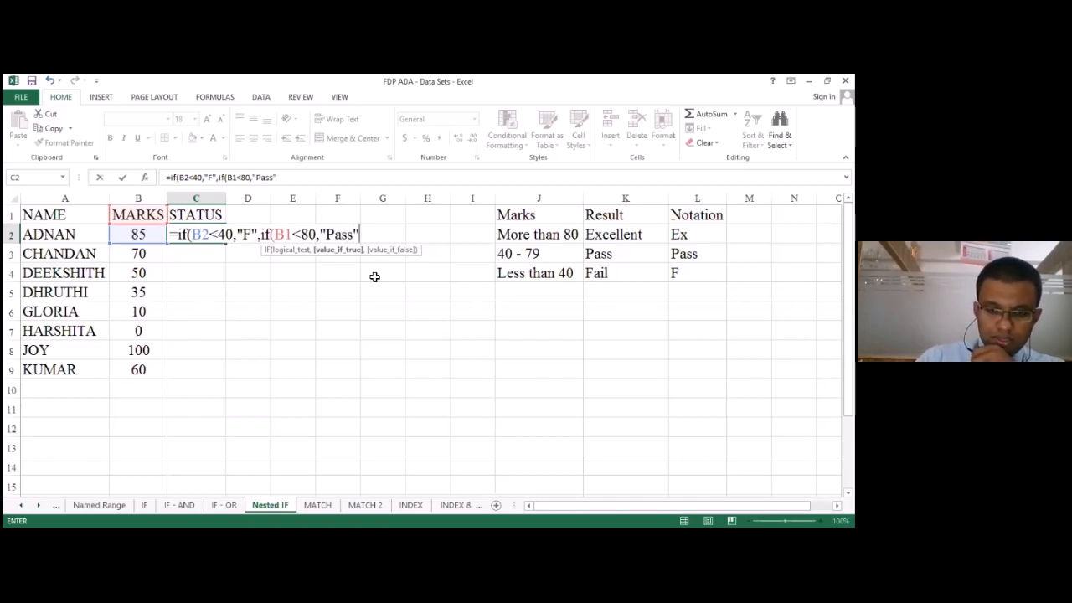
text(,)
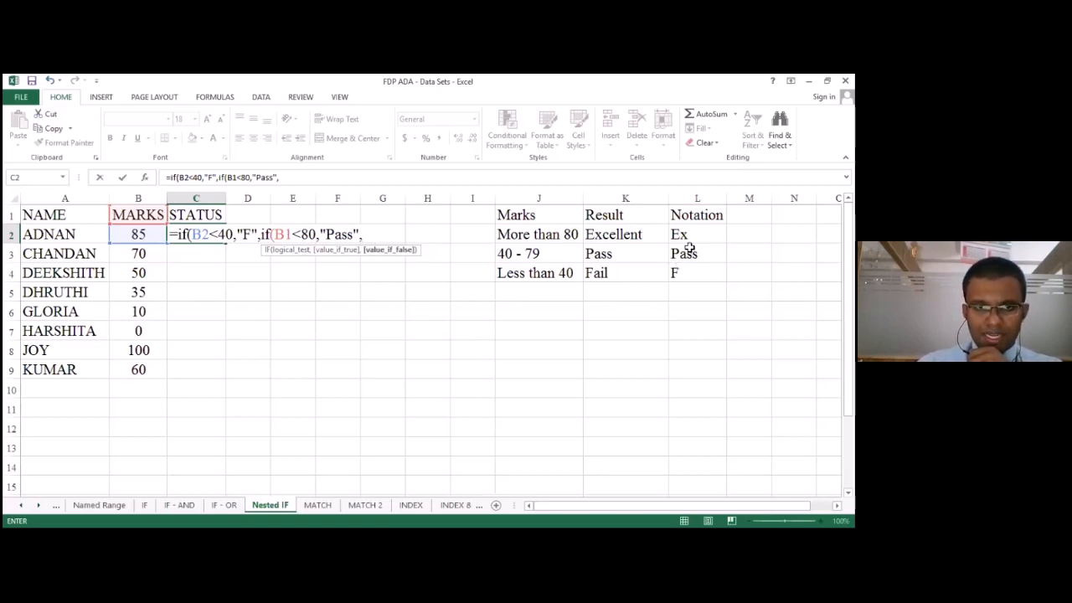
- Add "Ex" as the nested IF's value-if-false argument, close both functions and enter the formula in C2
key(Up)
key(BackSpace)
key(BackSpace)
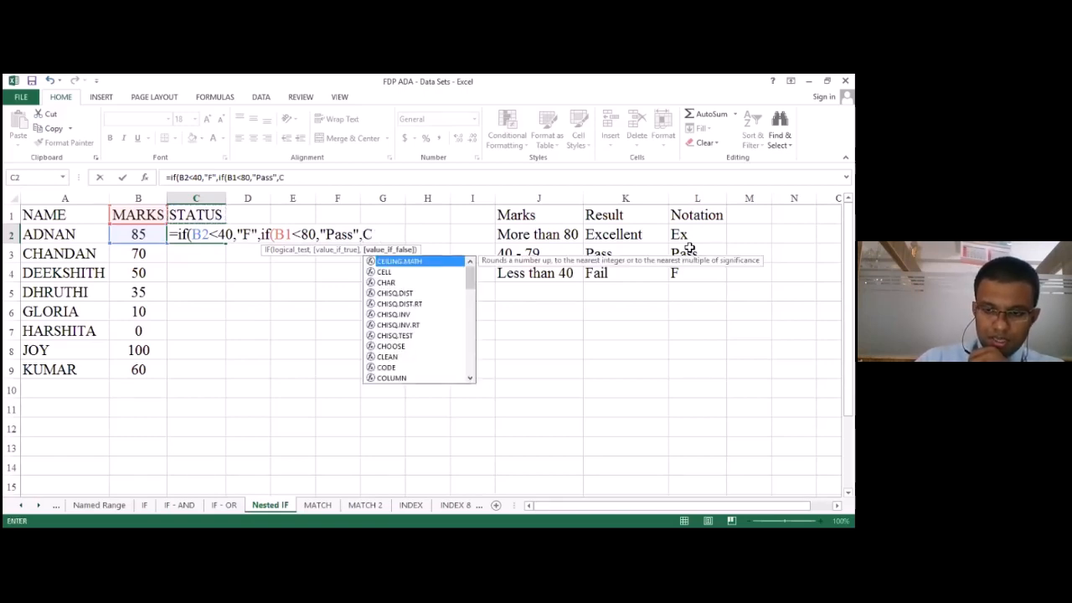
text(")
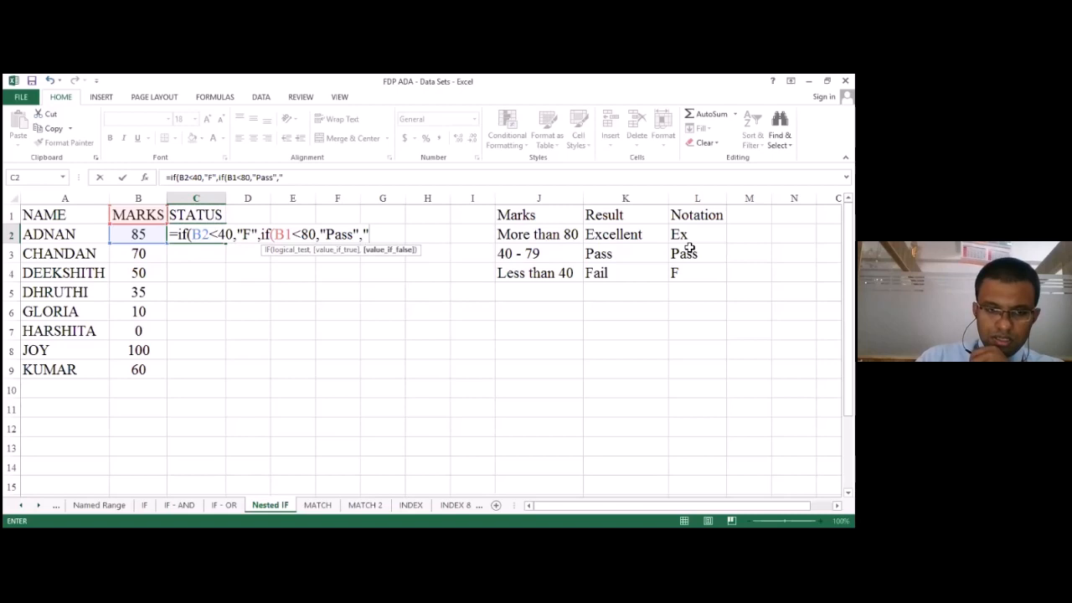
text(Ex)
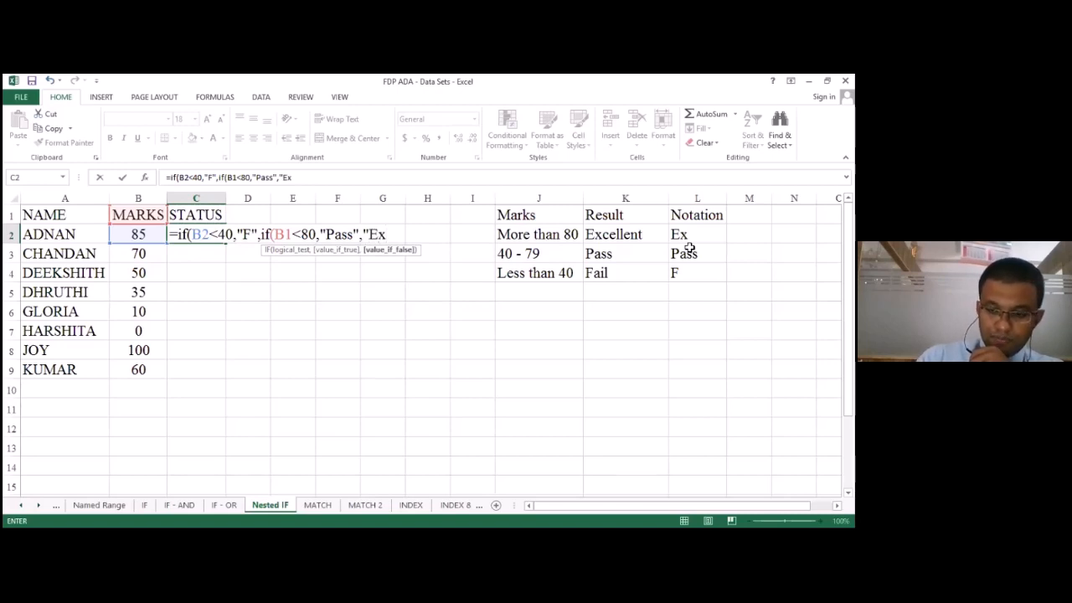
text("))
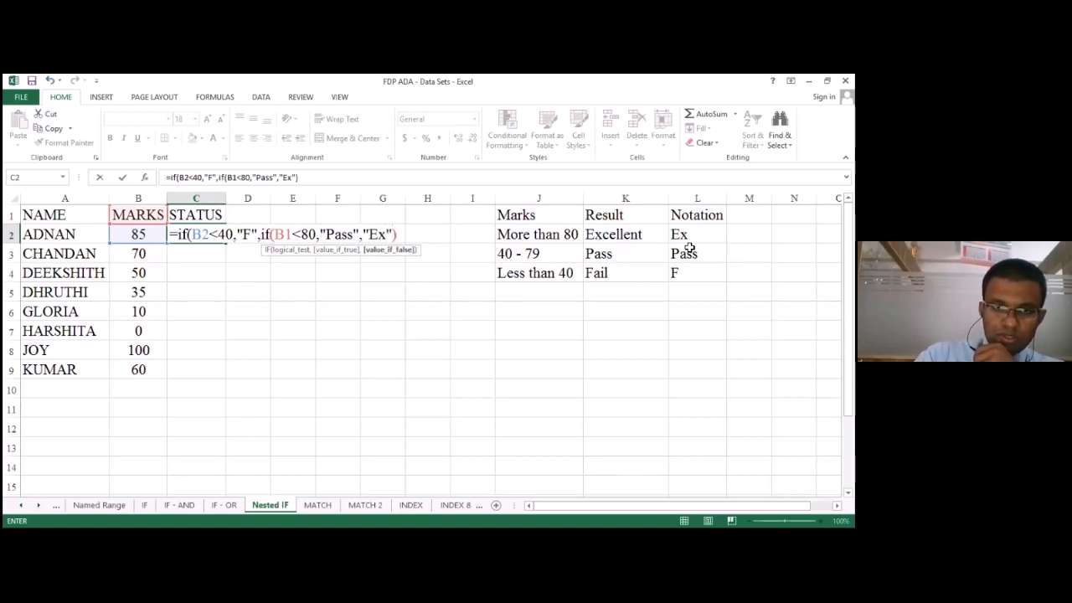
text())
key(Return)
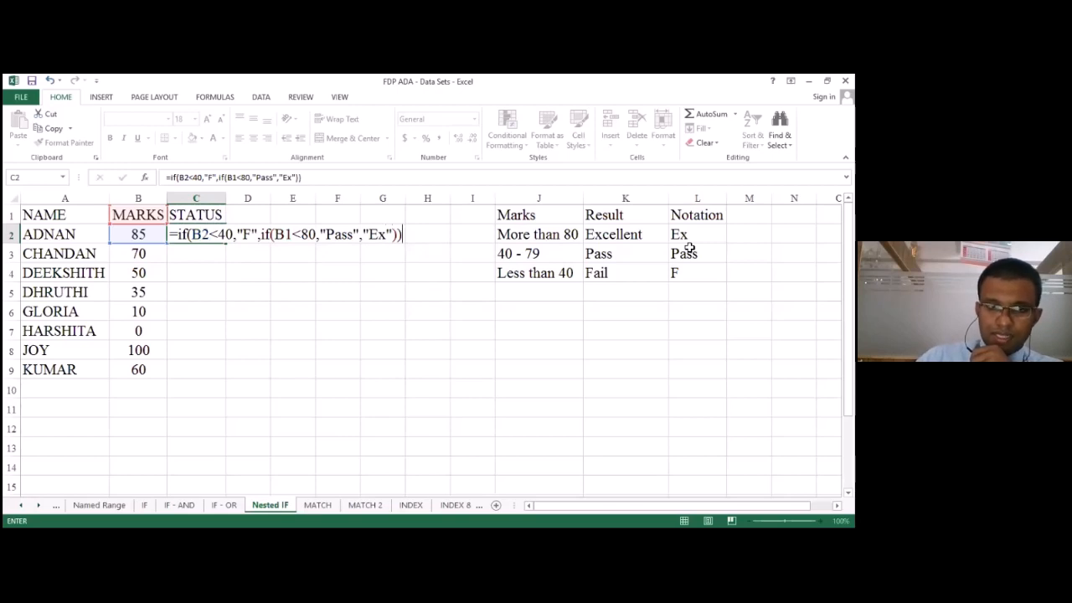
- Fill the nested IF formula from C2 down to C9 and check C2's formula against the mark in B2
click(203, 235)
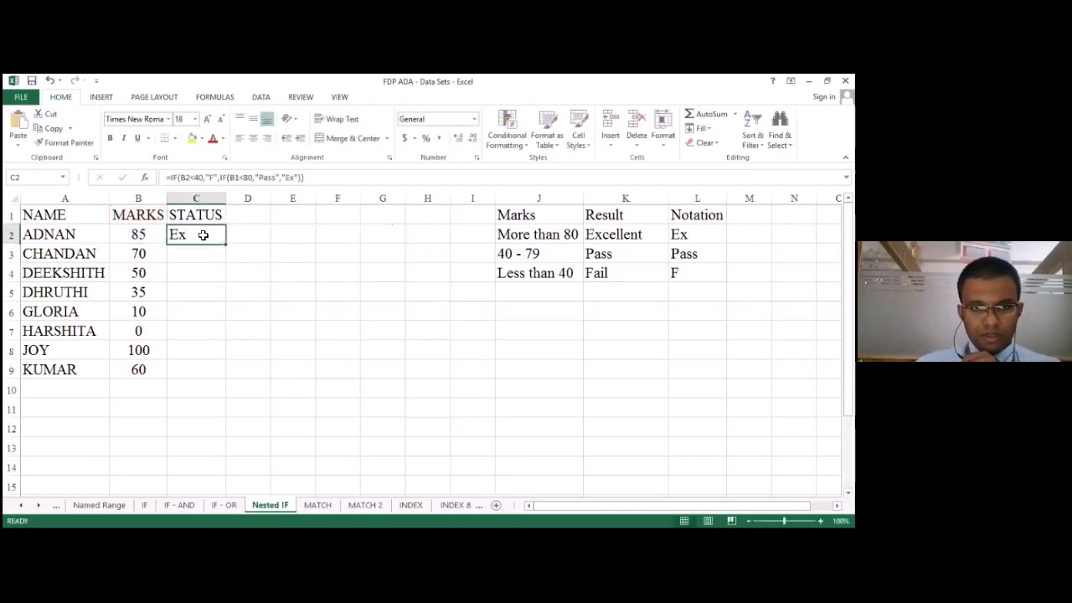
double_click(227, 243)
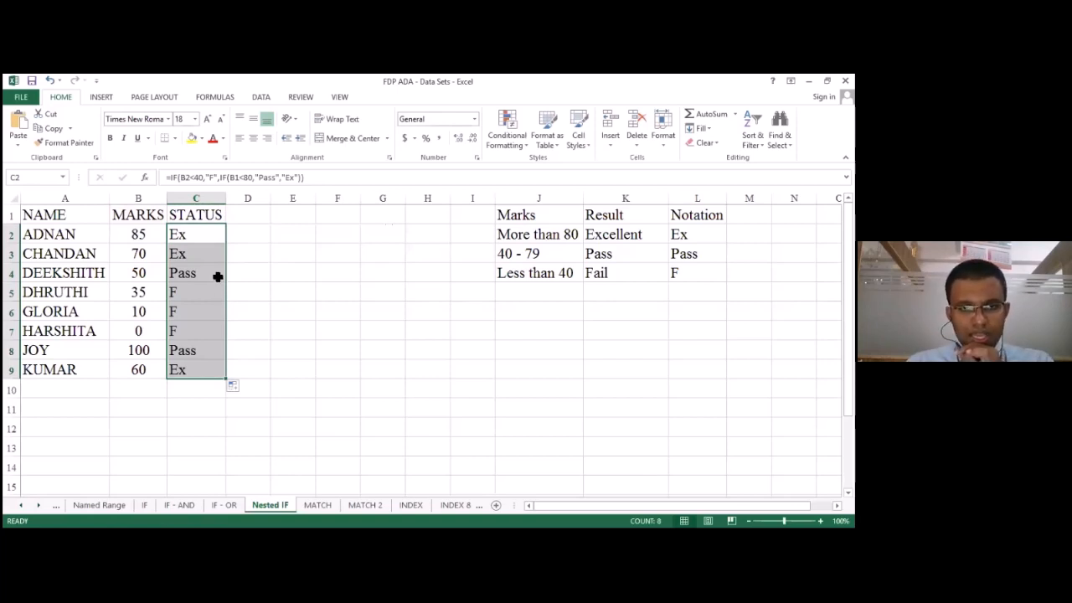
click(210, 261)
click(205, 232)
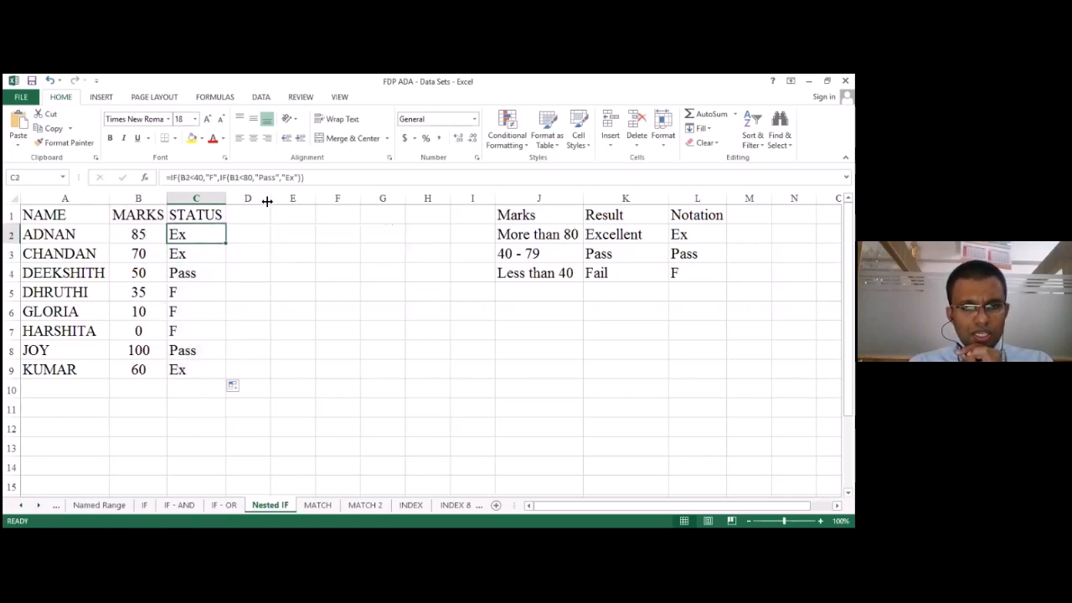
click(133, 240)
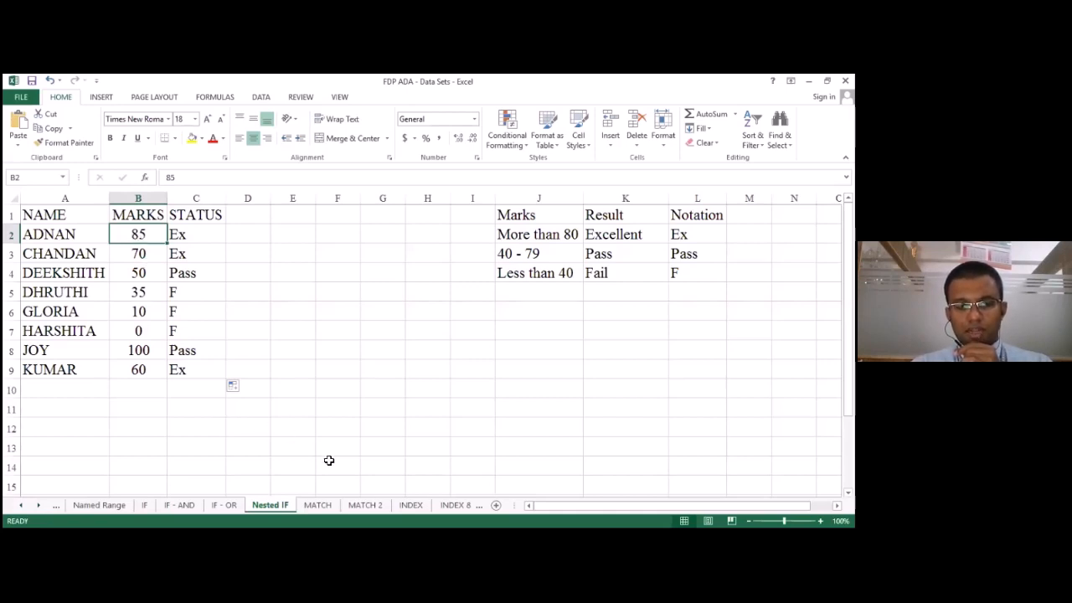
- Open the MATCH sheet, then switch to the slide presentation and advance to the Formulas - MATCH syntax slide
click(321, 503)
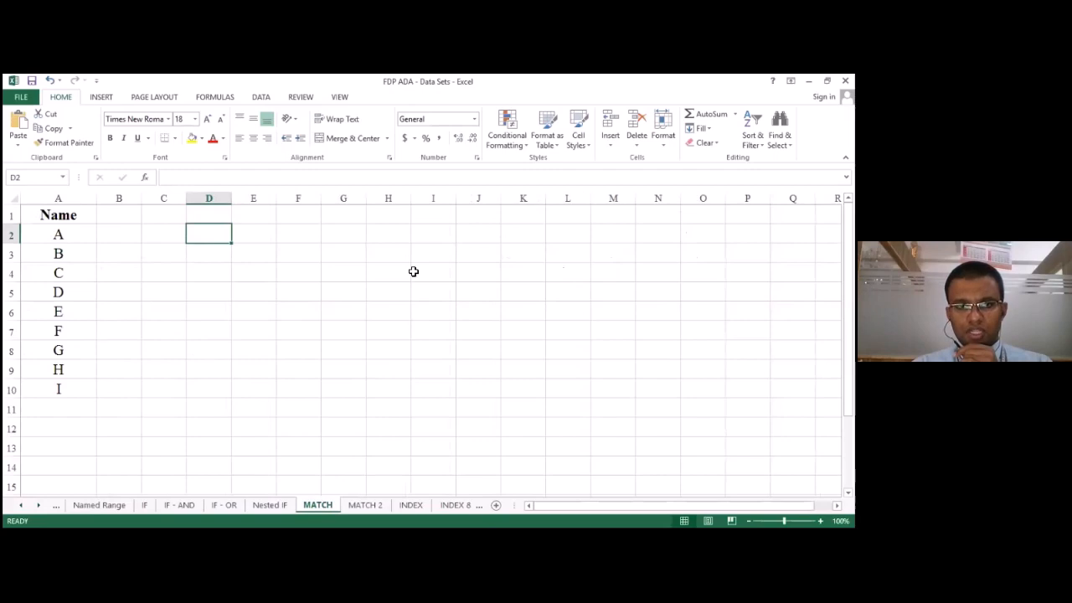
key(alt+Tab)
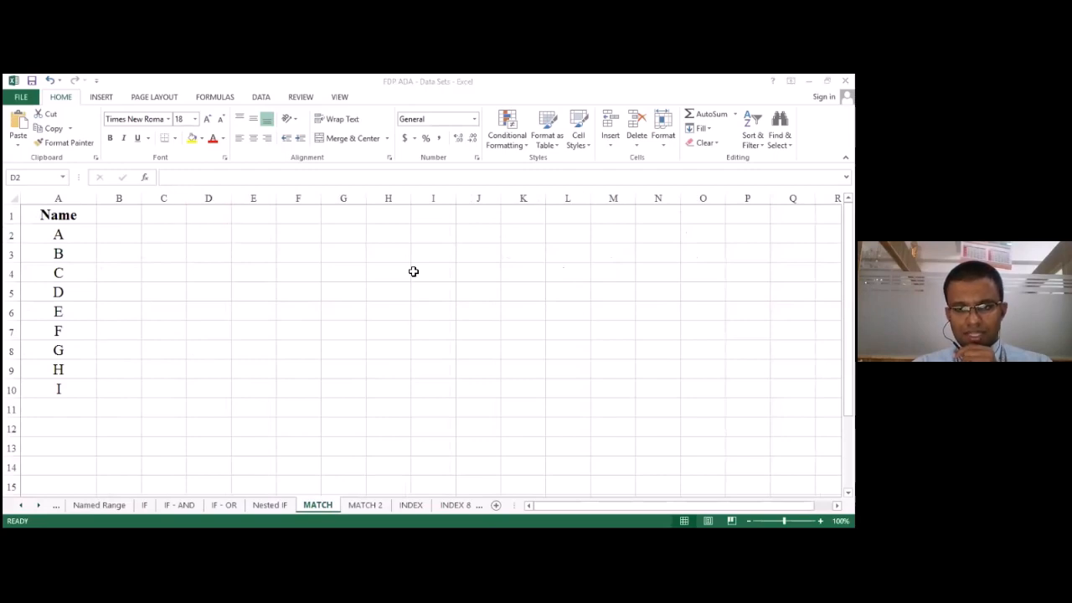
key(Right)
key(Right)
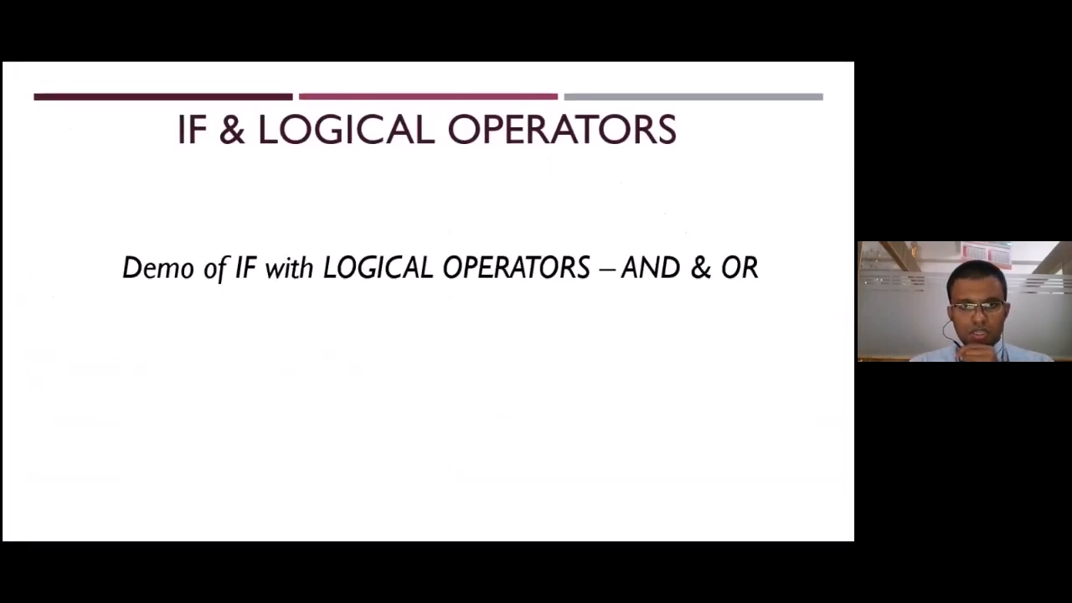
key(Right)
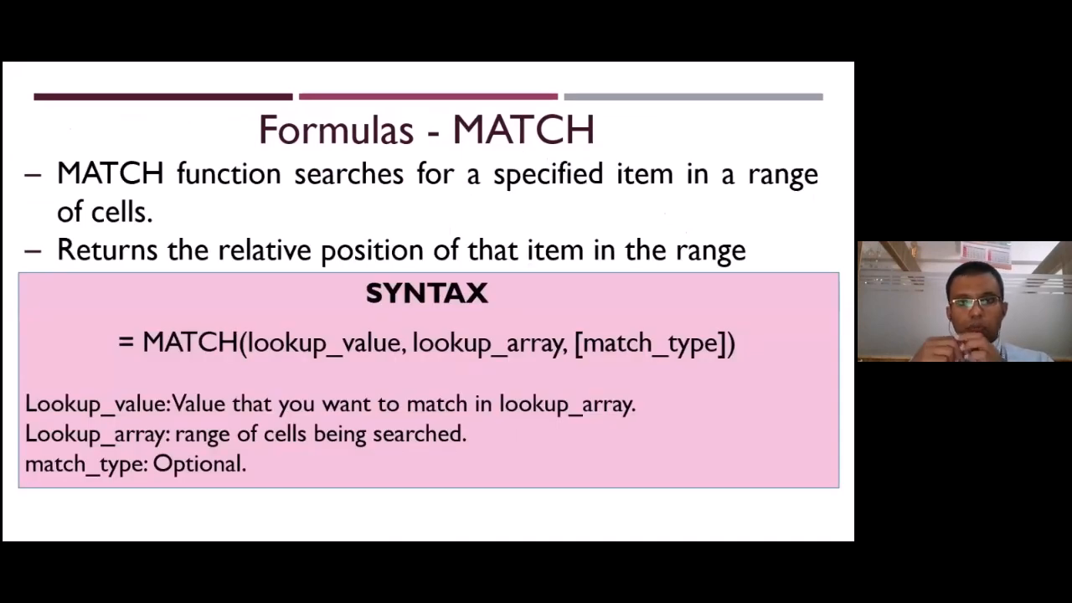
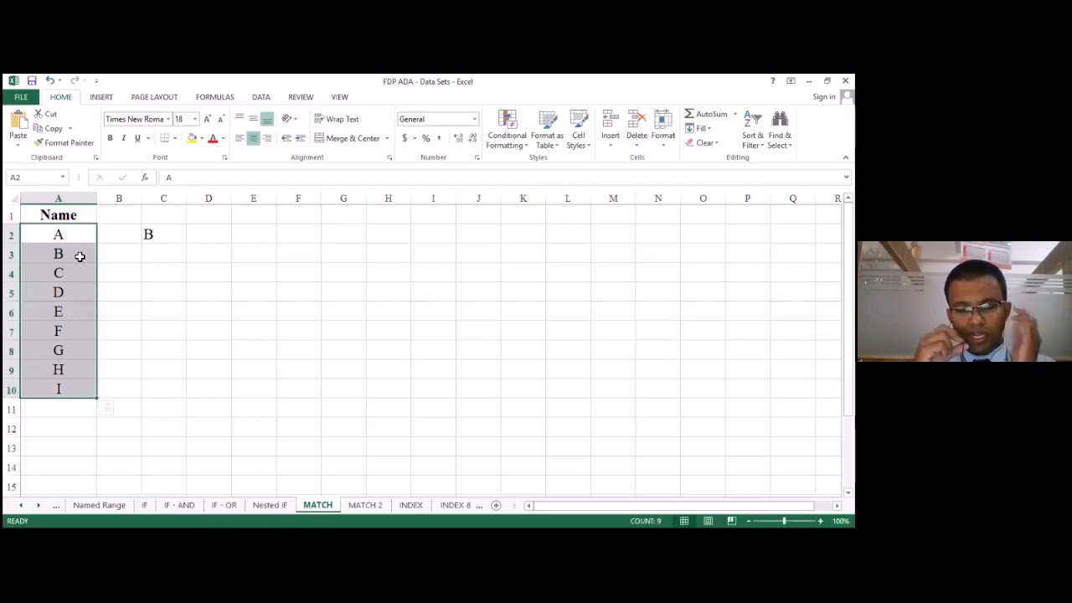
- Start a MATCH formula in C3 on the MATCH sheet with C2 as its lookup value
click(79, 256)
key(Right)
key(Right)
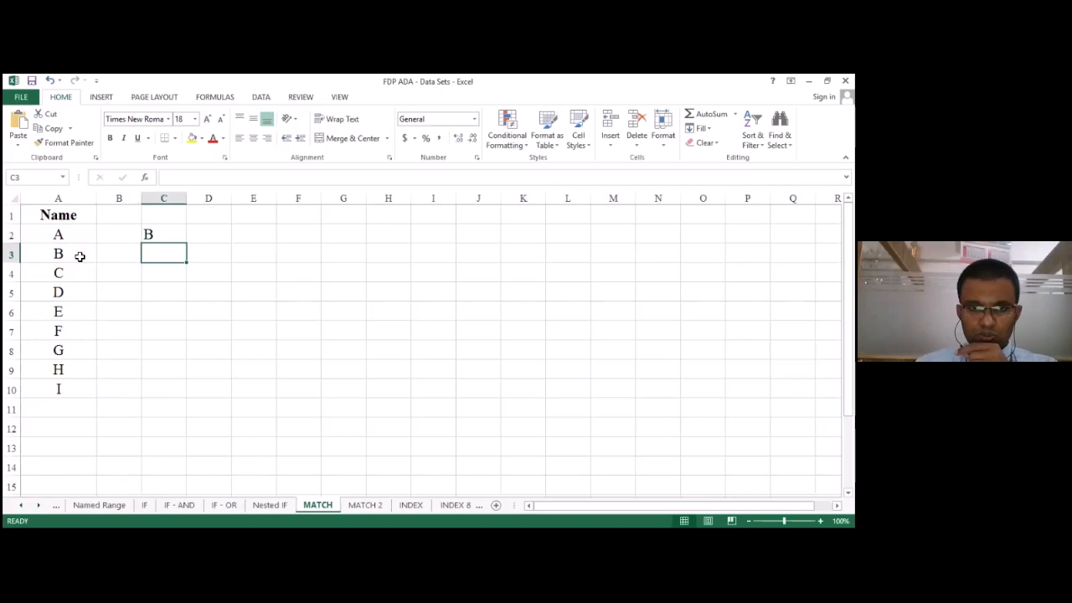
text(=)
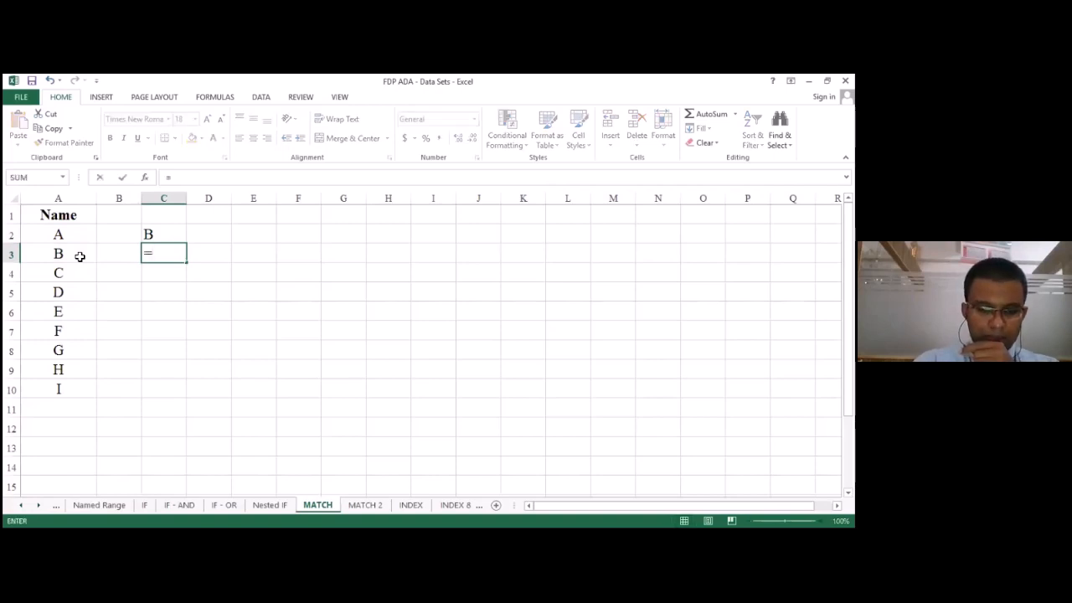
text(match)
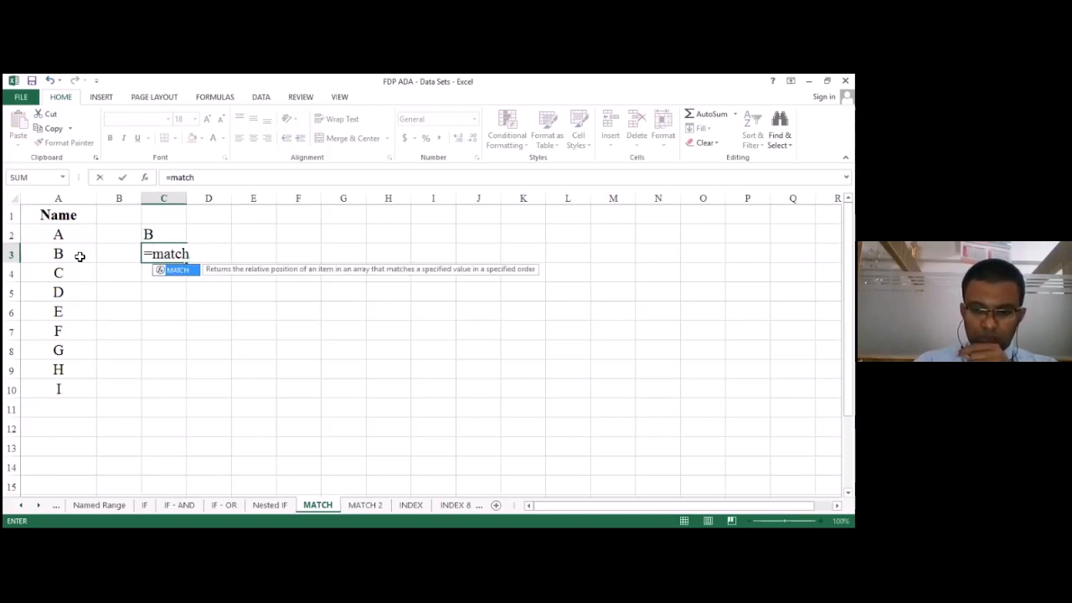
text(()
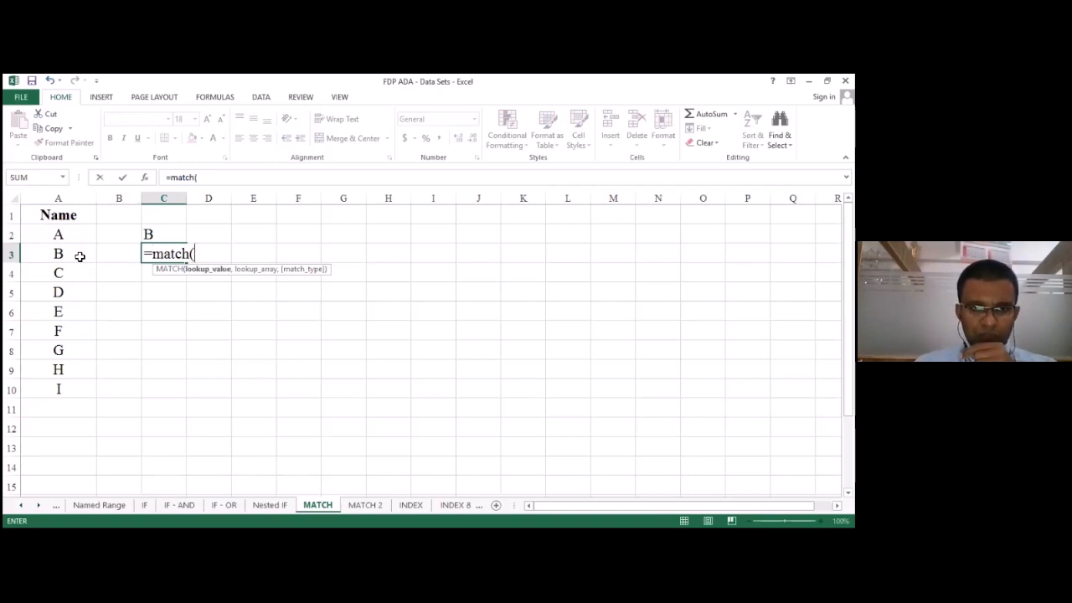
click(180, 231)
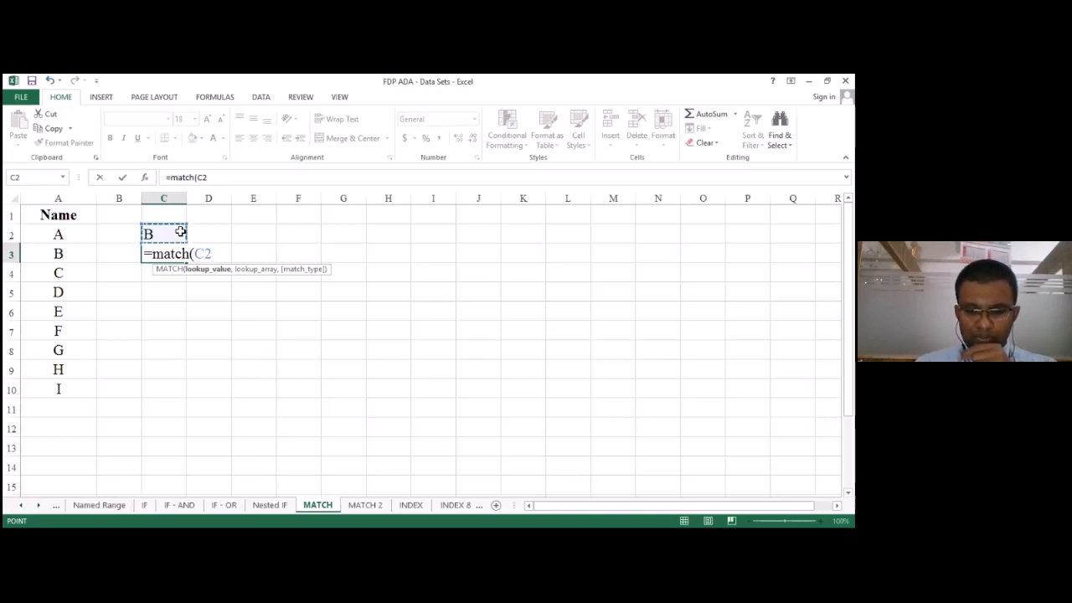
text(,)
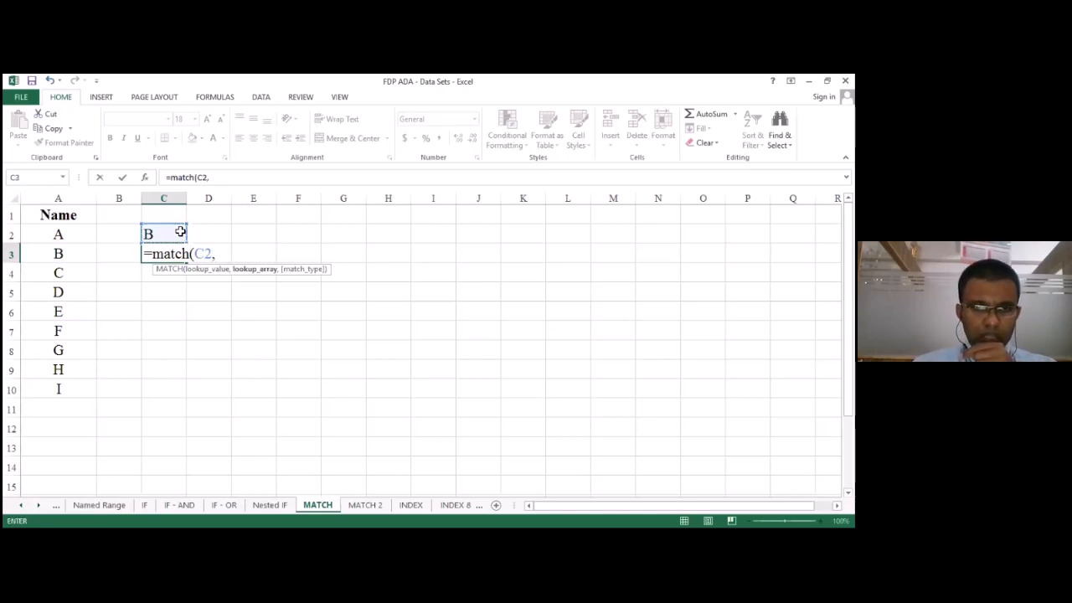
- Add A2:A10 as the lookup array and 0 for an exact match, then close and enter the MATCH formula in C3
click(80, 236)
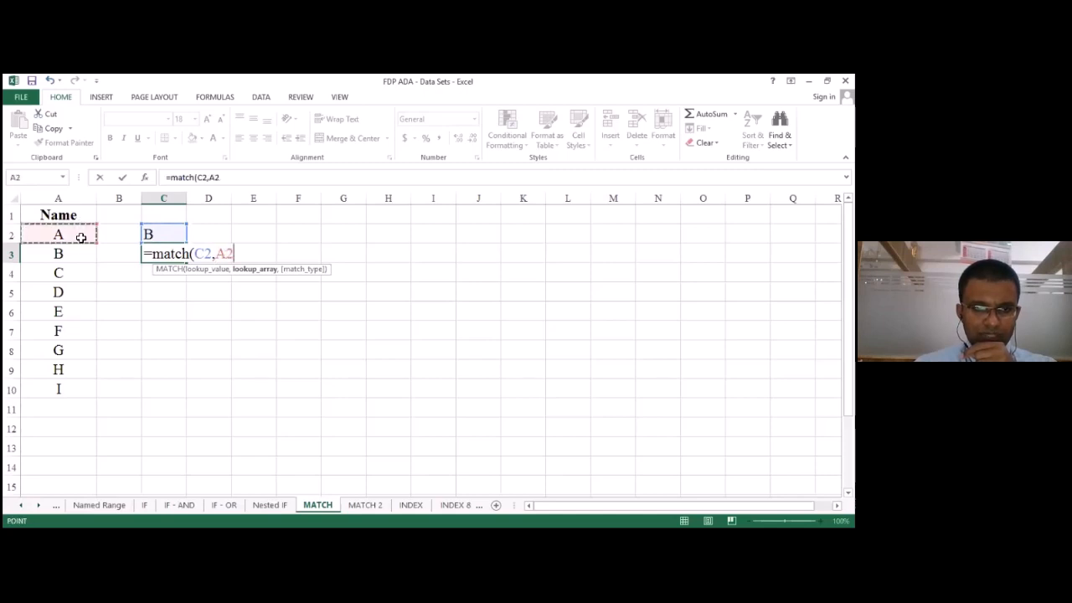
drag(81, 237, 70, 387)
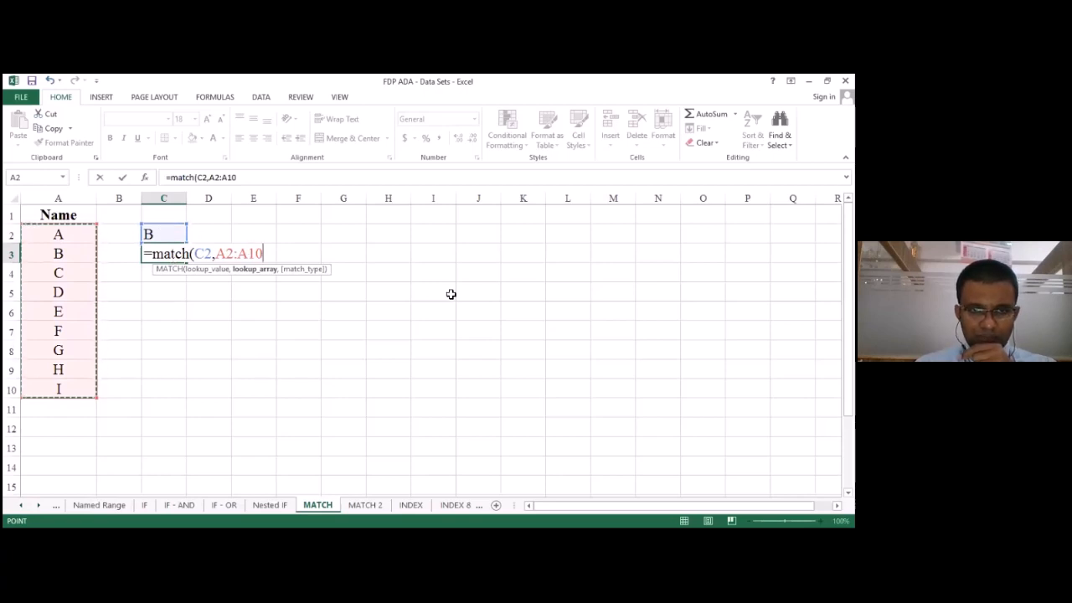
text(,)
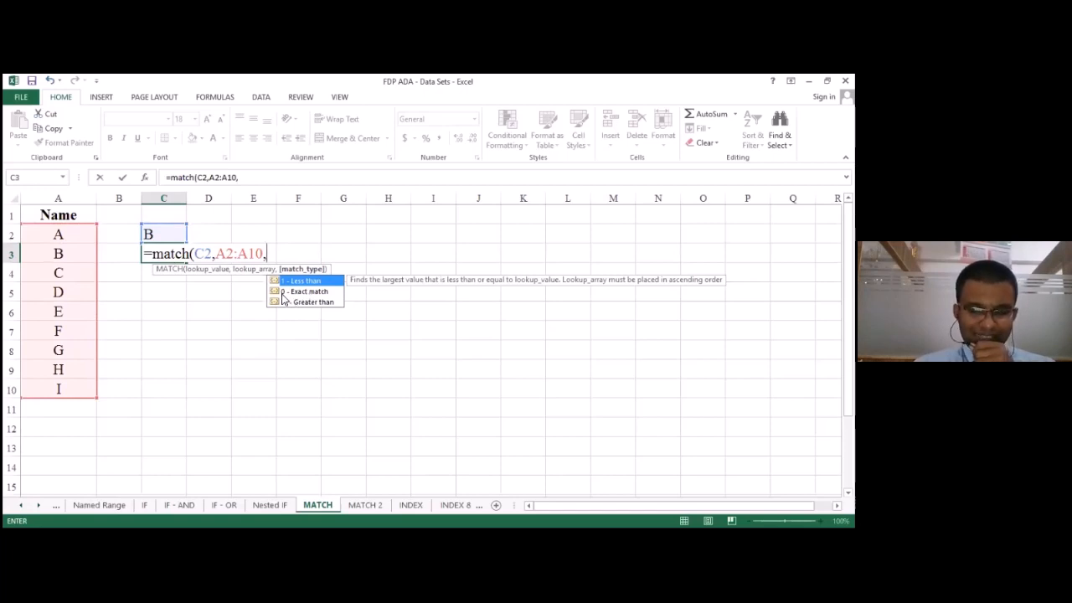
text(0)
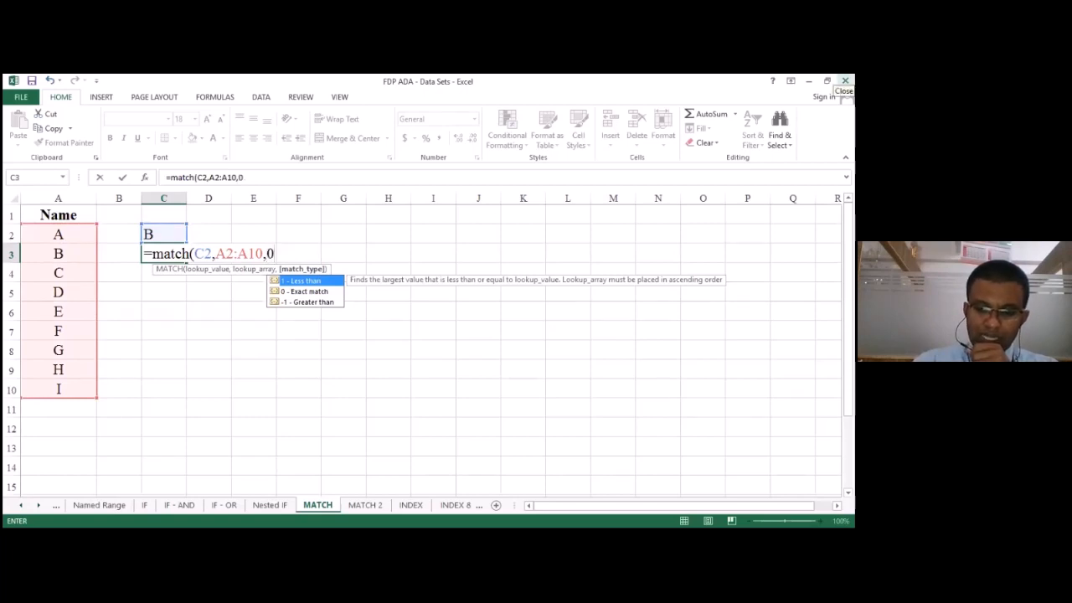
text())
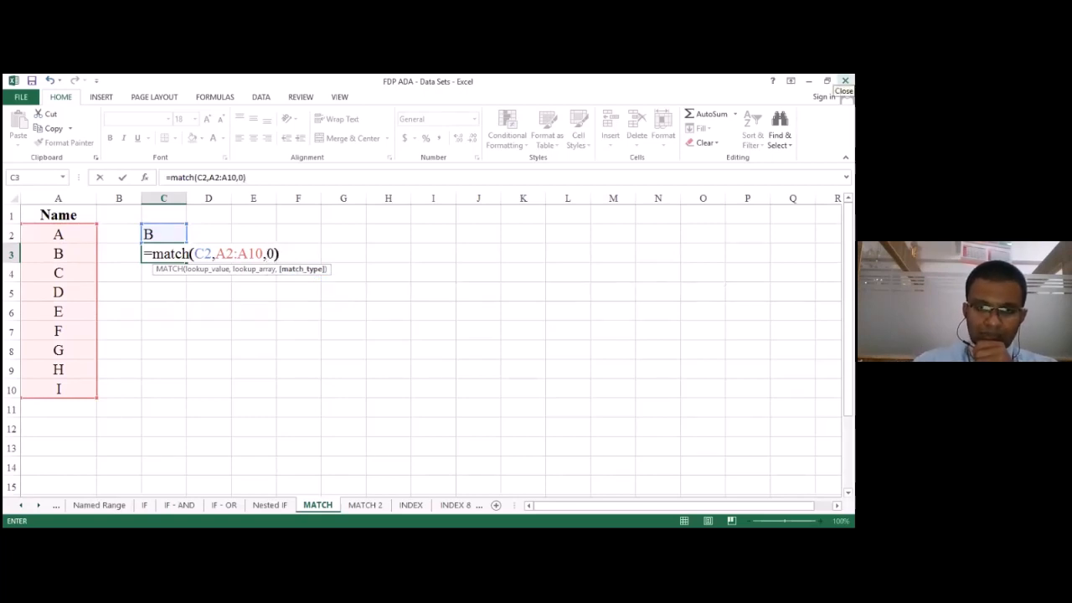
key(Return)
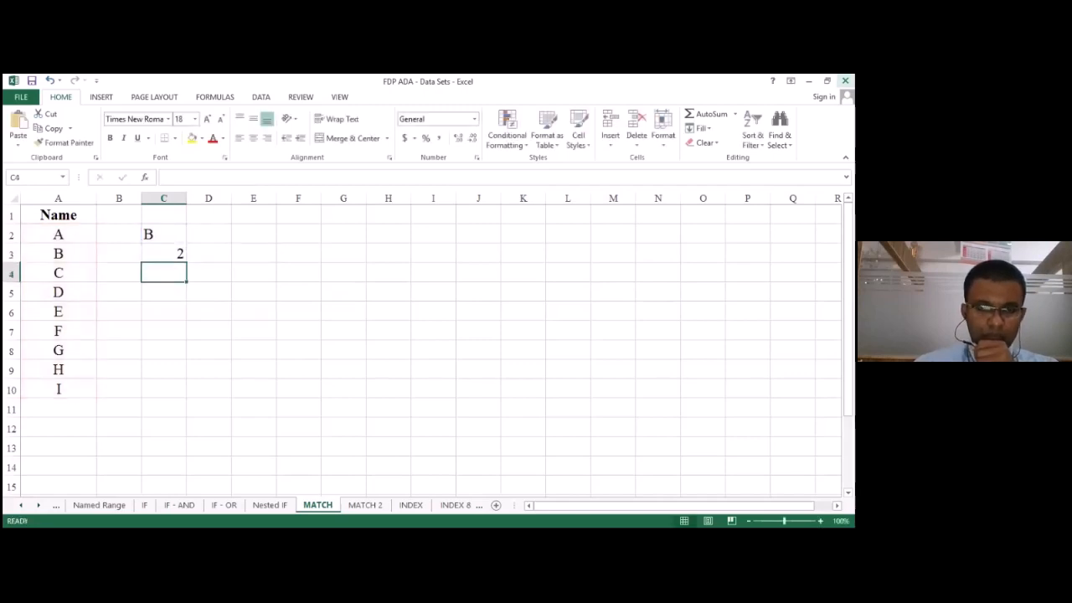
- Check the MATCH formula in C3, then change the lookup value in C2 to I
click(176, 249)
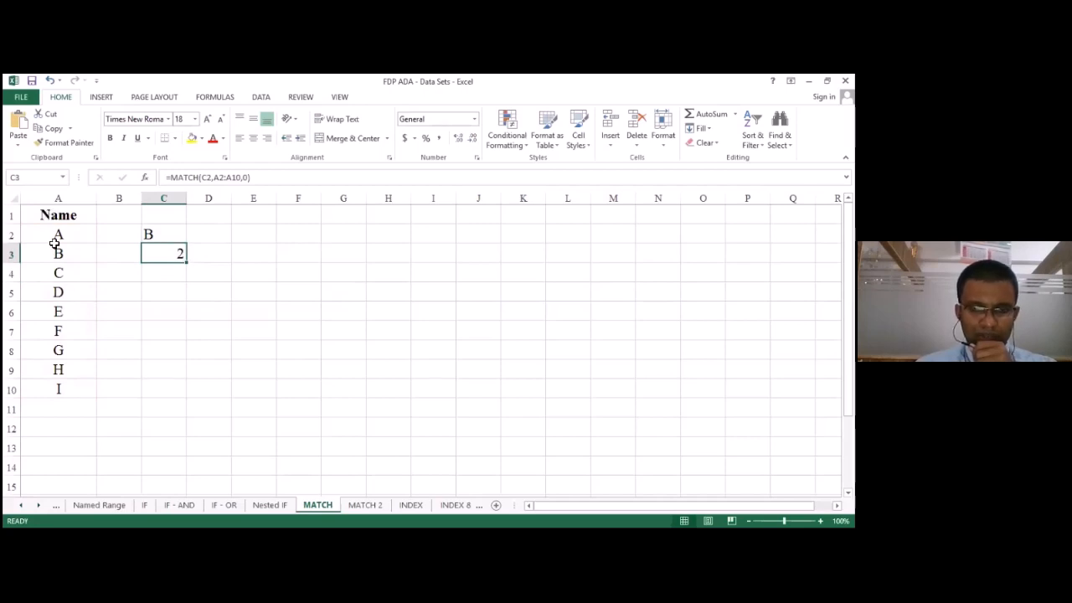
click(151, 228)
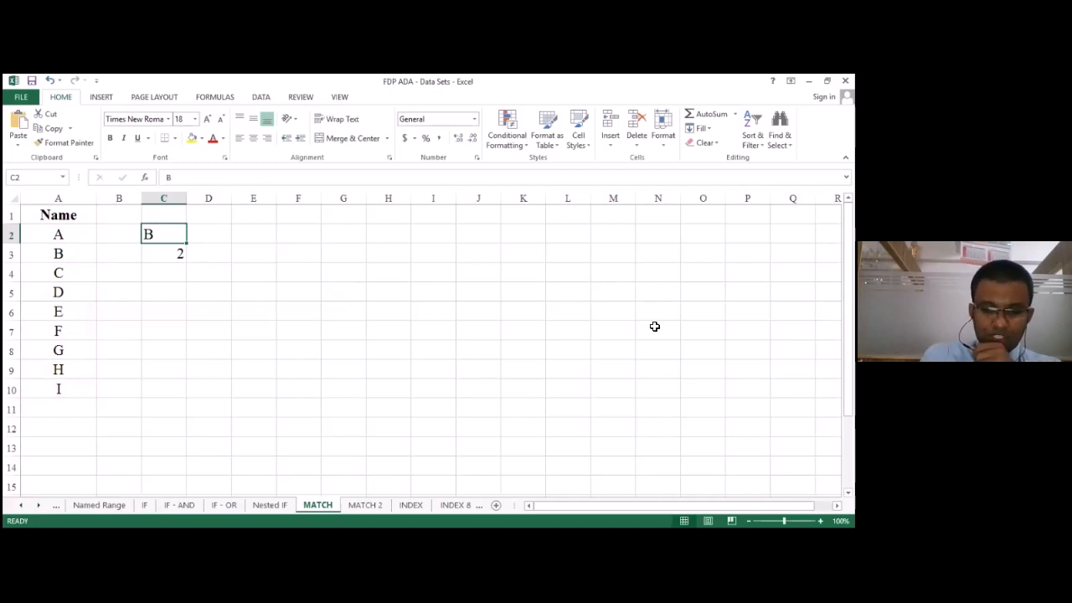
text(I)
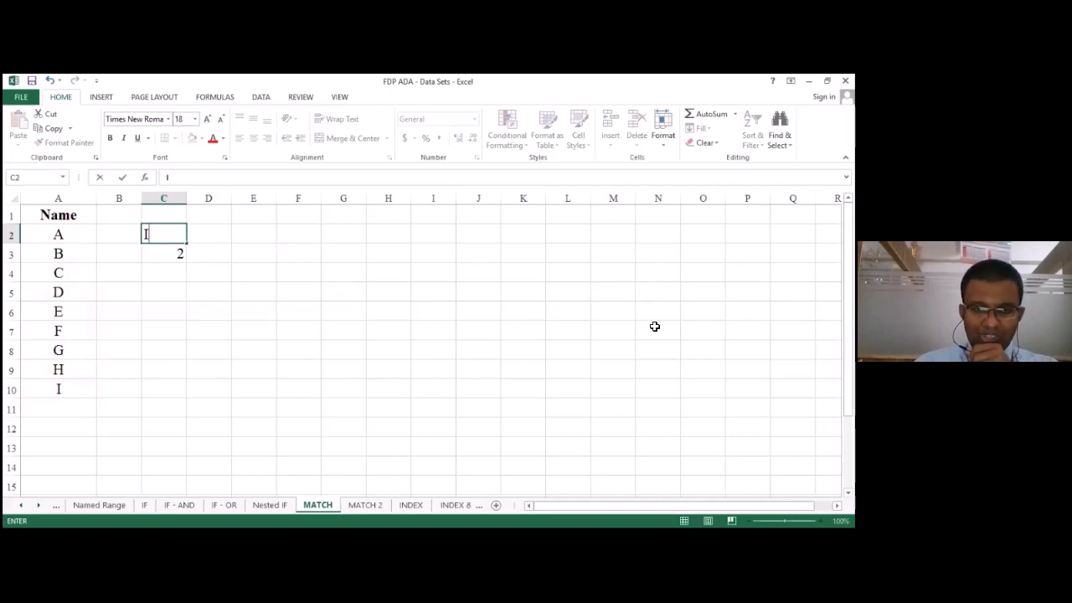
key(Return)
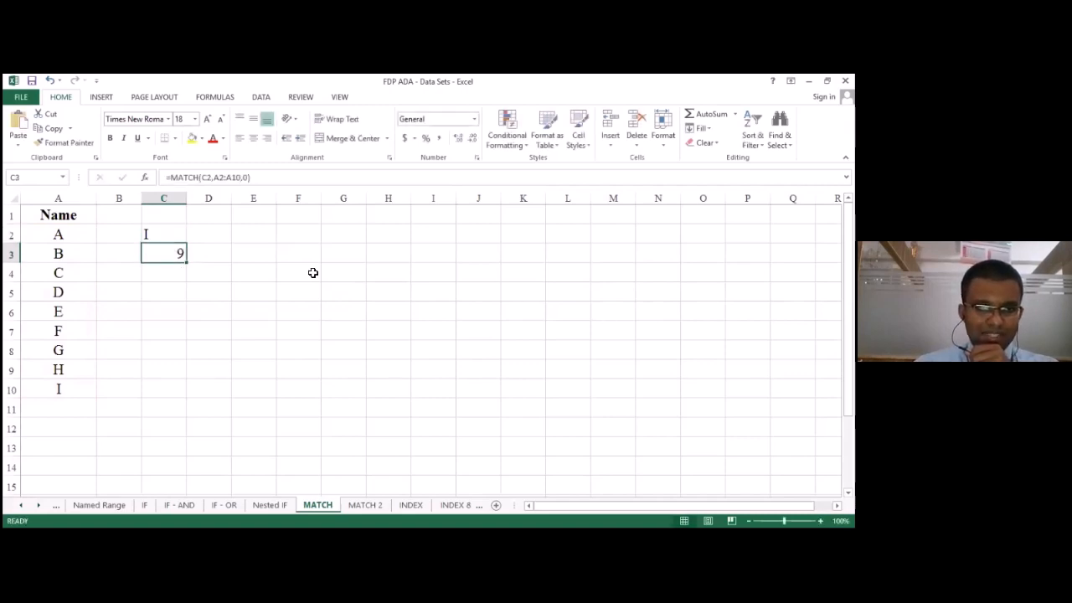
- Step through the Name list from A2 down to A10 to count the position of I and compare it with C3
click(92, 238)
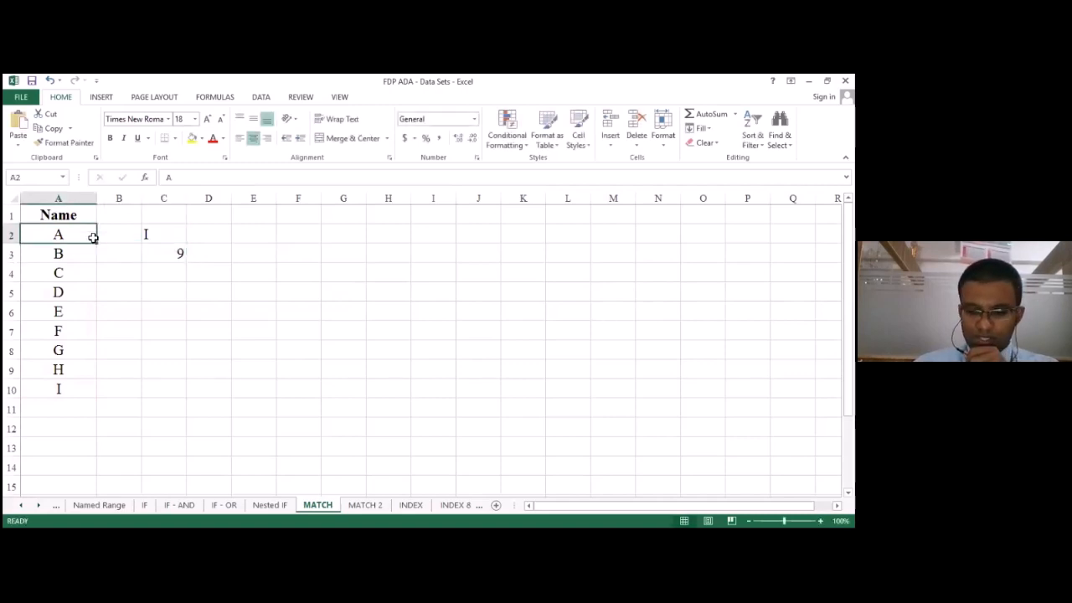
key(Down)
key(Down)
key(Down)
key(Down)
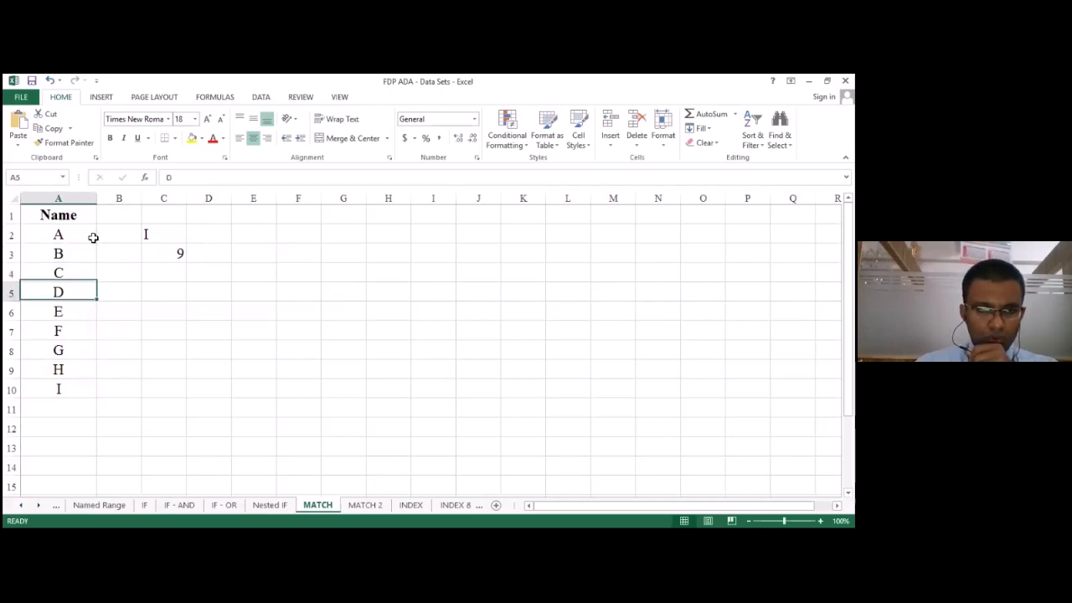
key(Down)
key(Down)
key(Down)
key(Down)
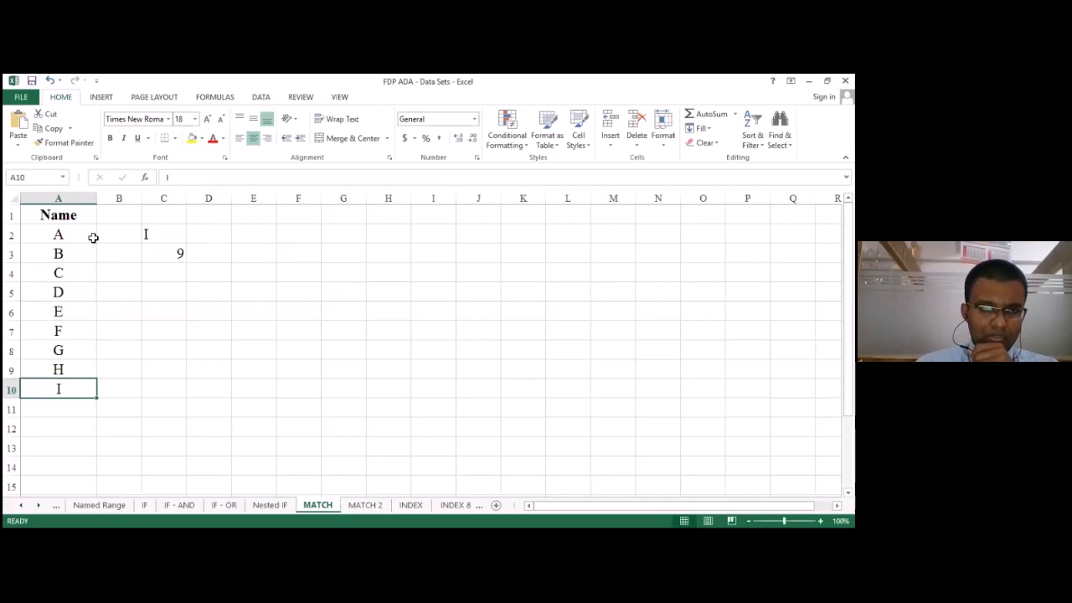
key(Right)
key(Up)
key(Up)
key(Up)
key(Up)
key(Up)
key(Up)
key(Up)
key(Up)
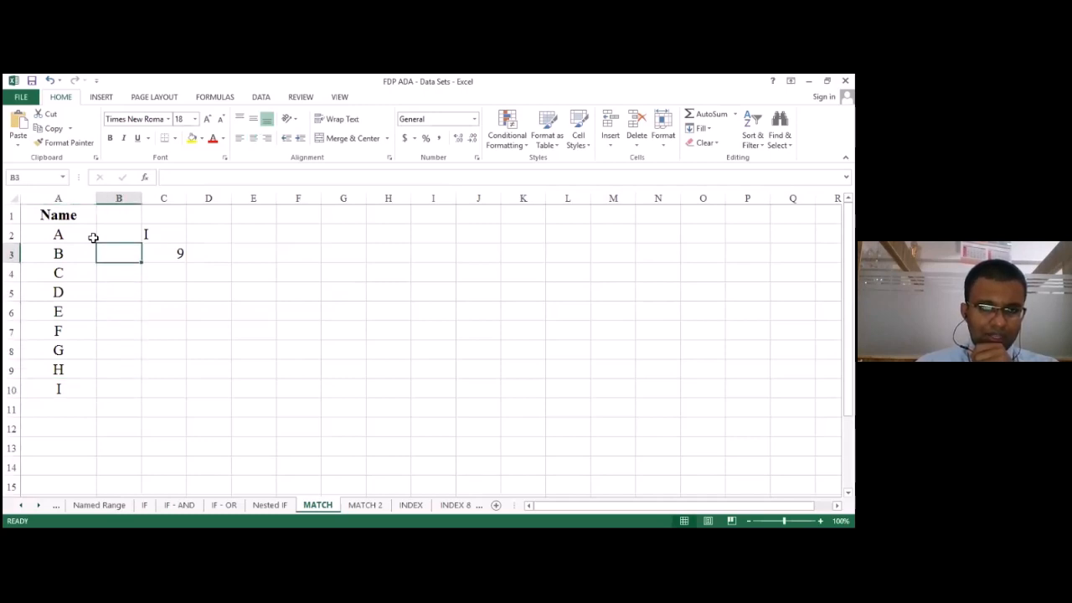
key(Right)
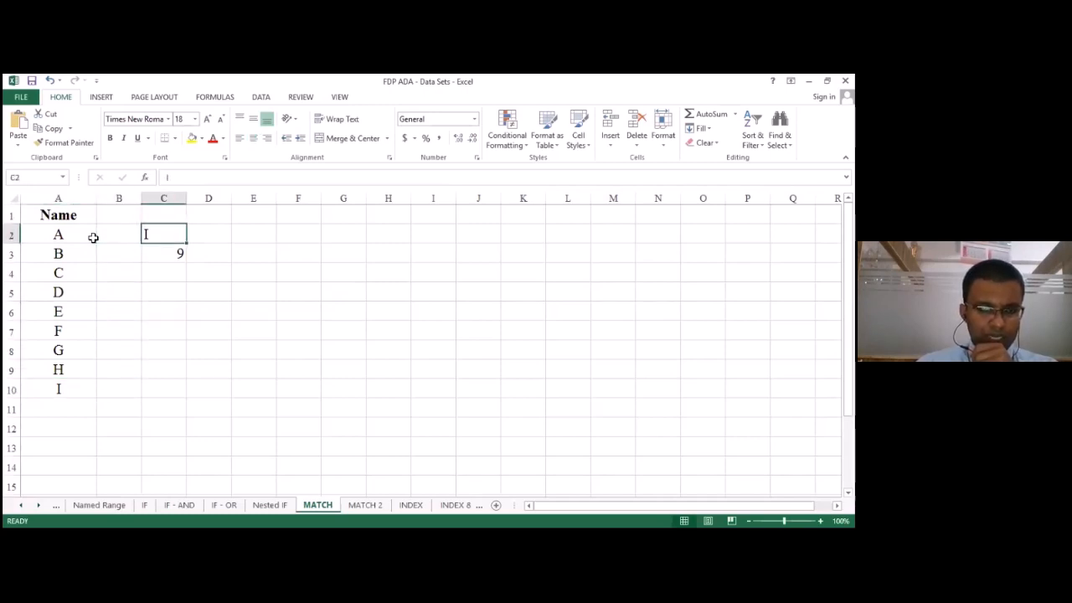
key(Down)
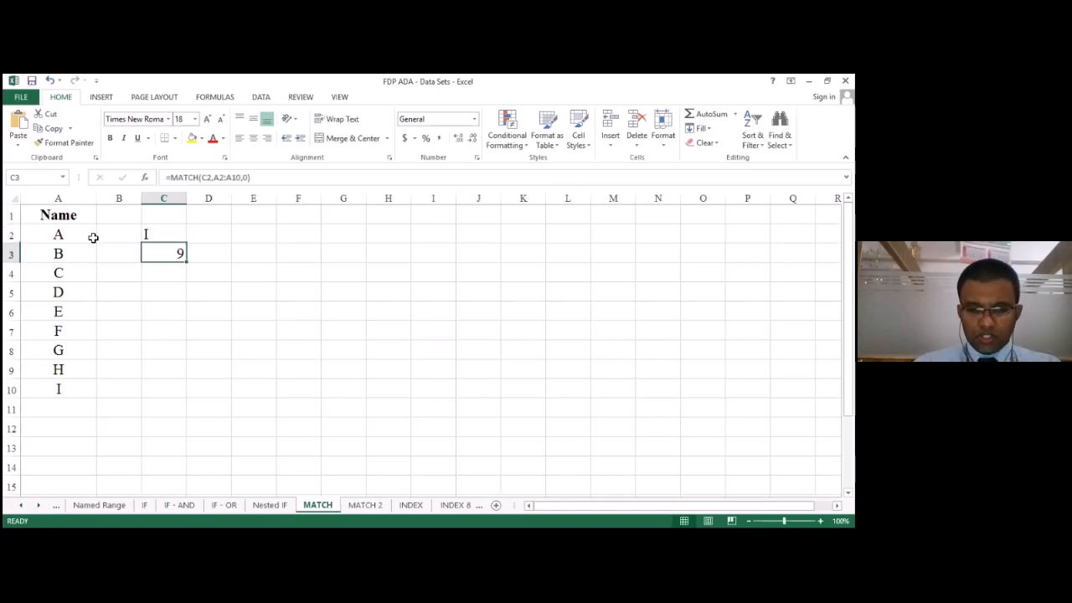
- Clear the MATCH formula from C3 and the lookup value from C2
key(Delete)
key(Up)
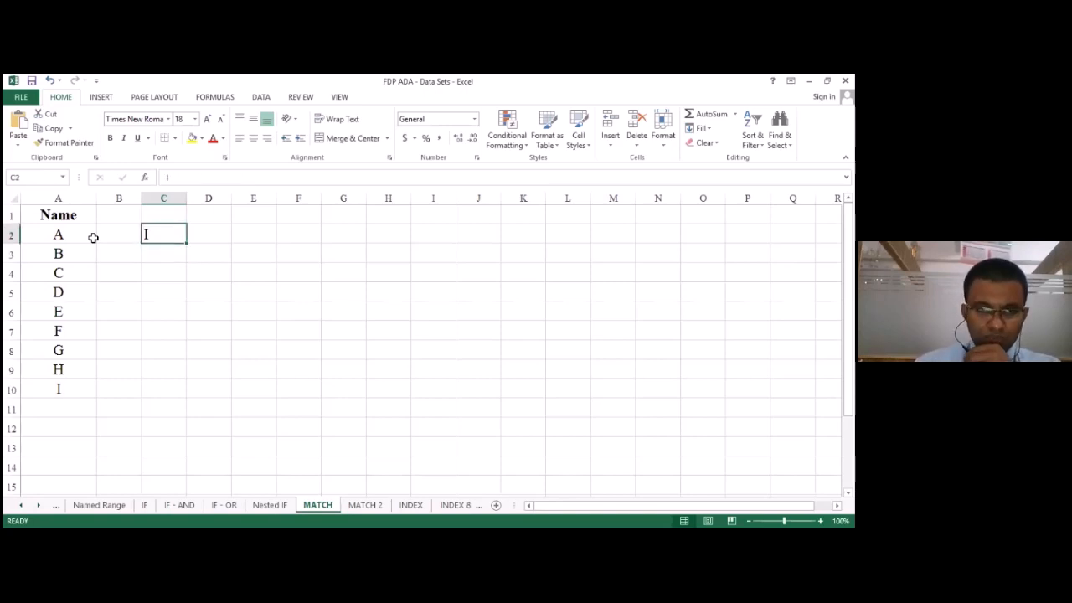
key(Delete)
key(Down)
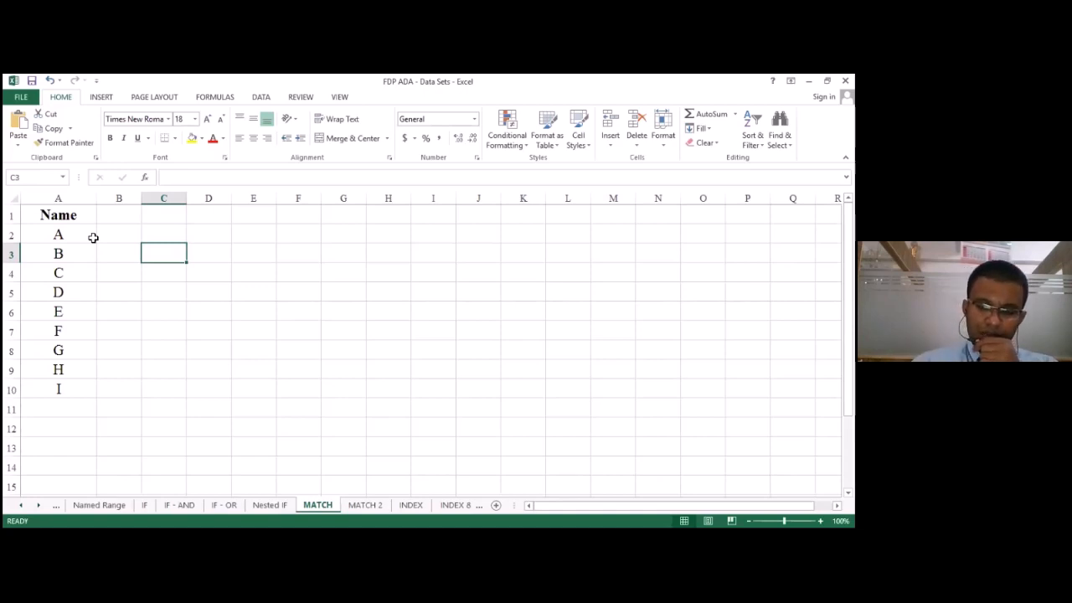
- Enter C as the lookup value in cell C2
key(Right)
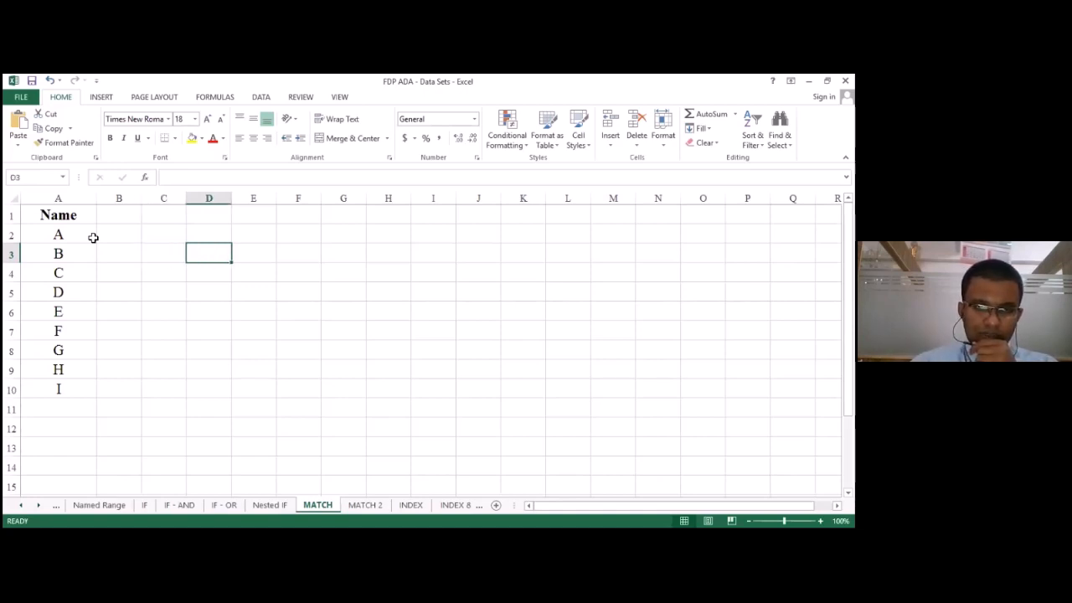
key(Up)
key(Left)
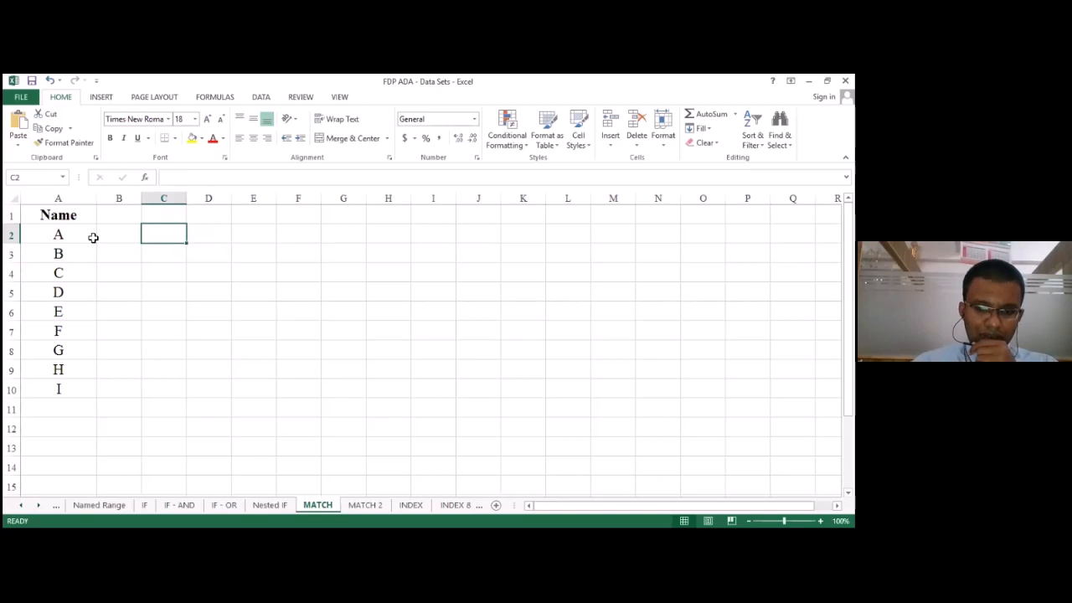
text(C)
key(Return)
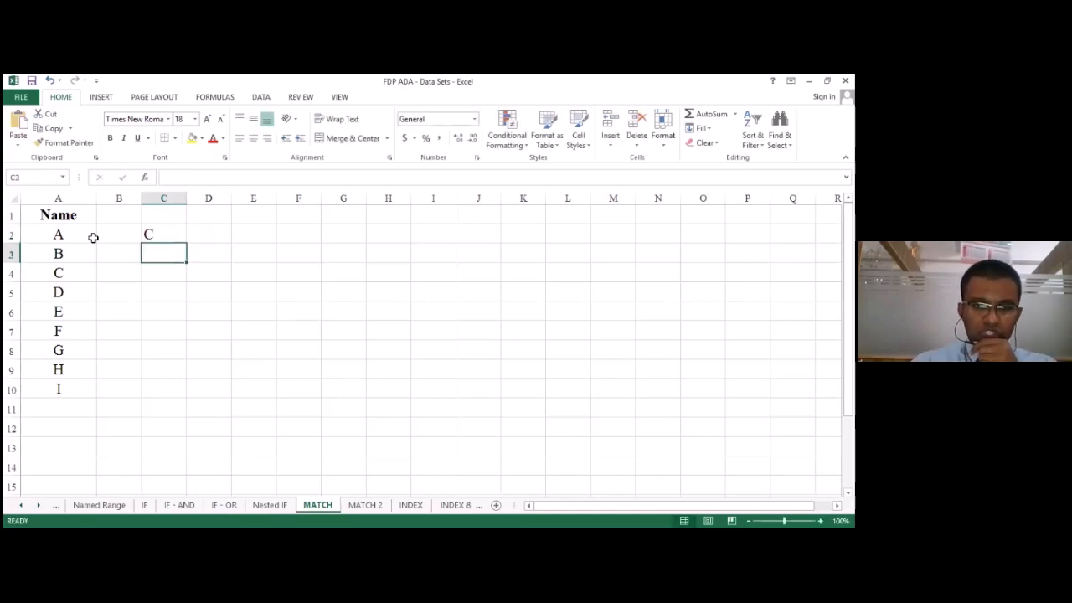
- Enter the formula =MATCH(C2,A2:A10,0) in cell C3 to find the position of the lookup value in the Name list
text(=)
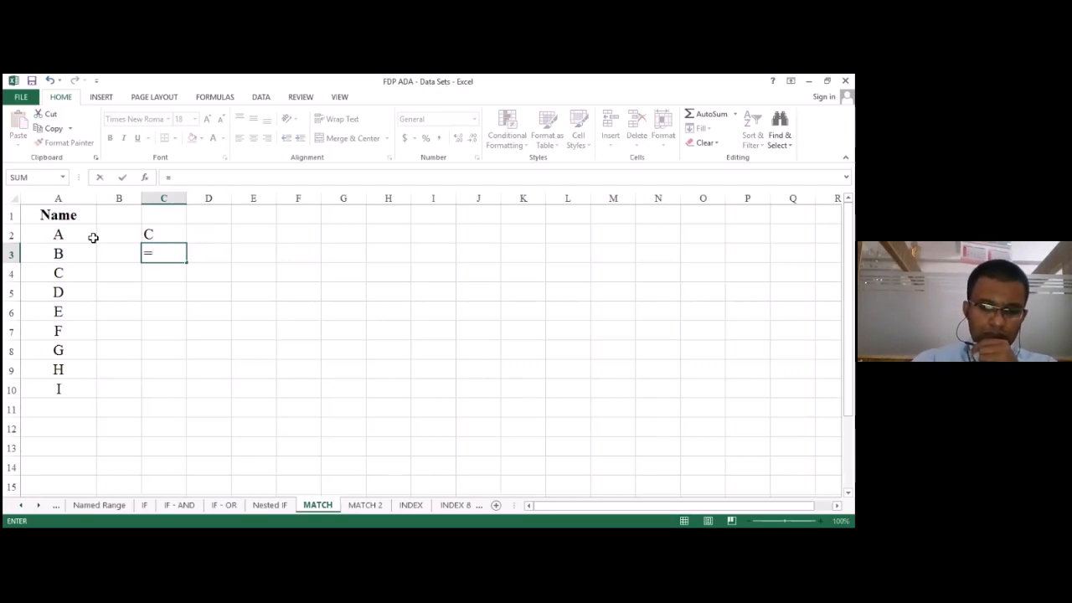
text(match)
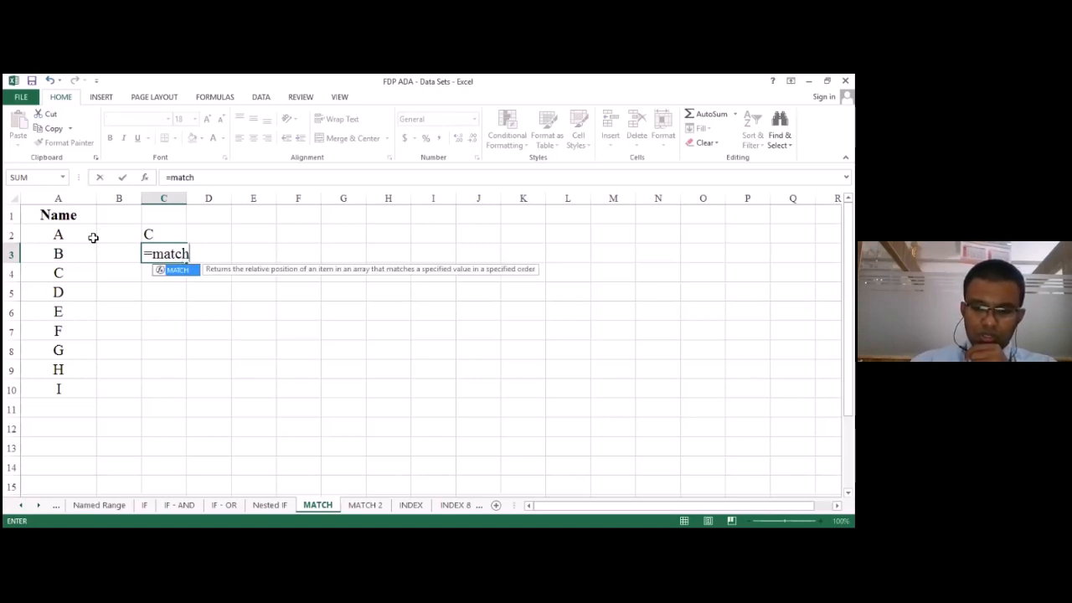
text(()
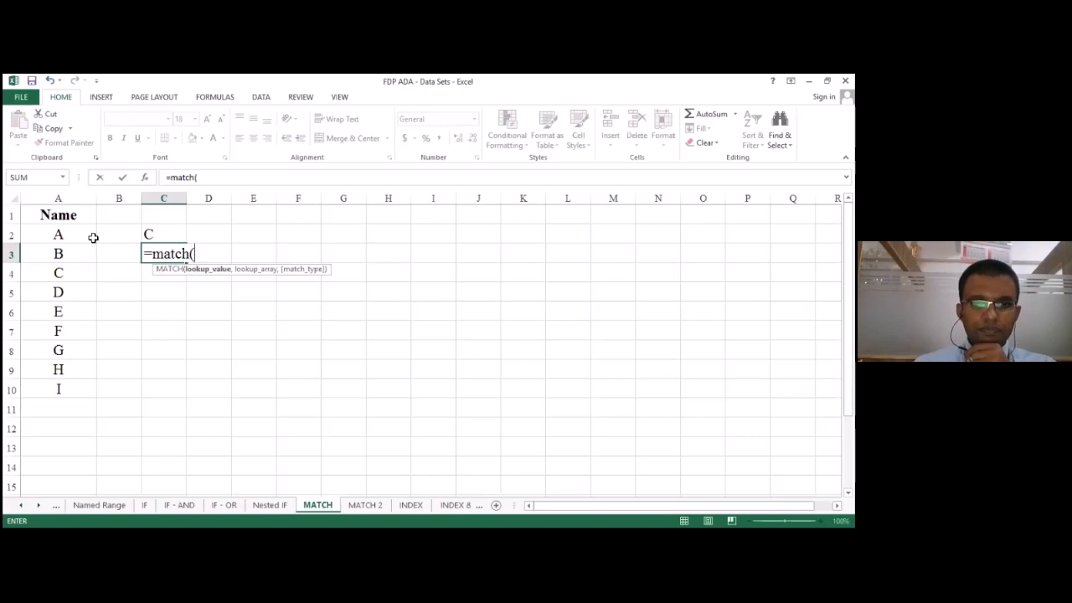
click(176, 238)
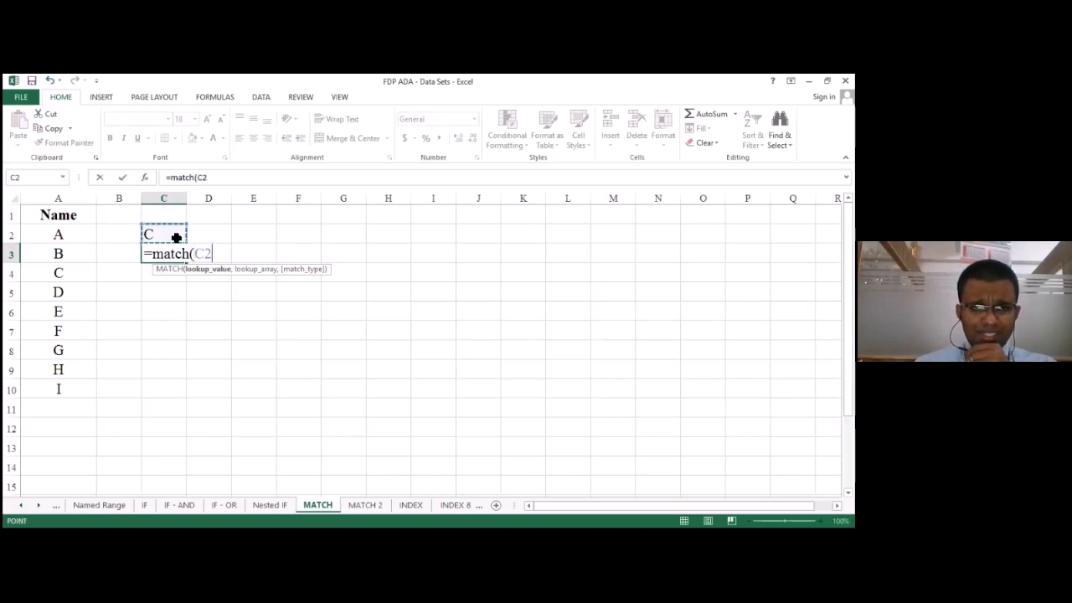
text(,)
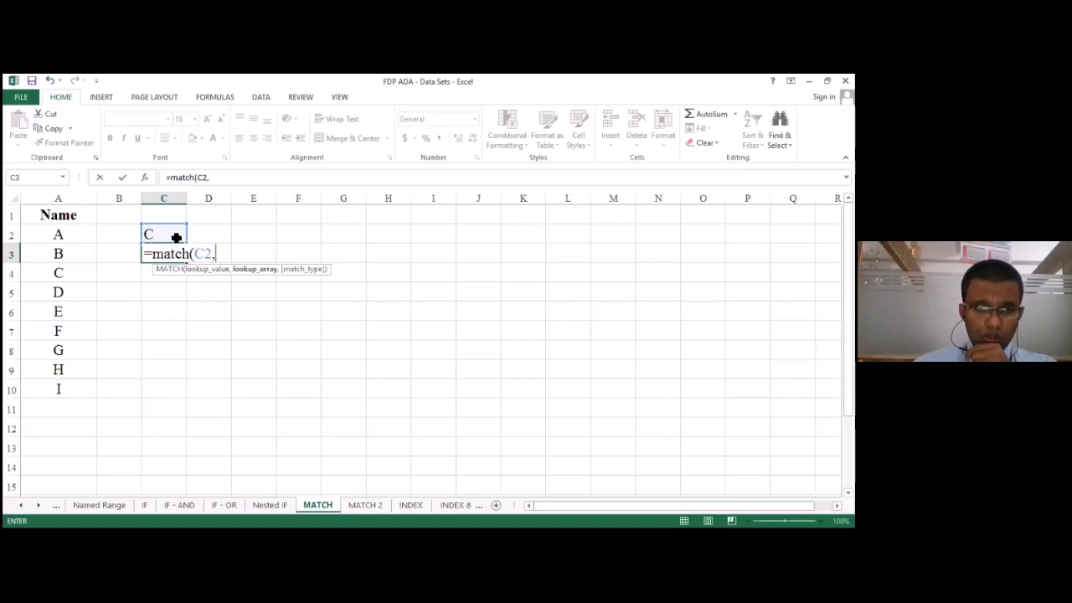
click(46, 238)
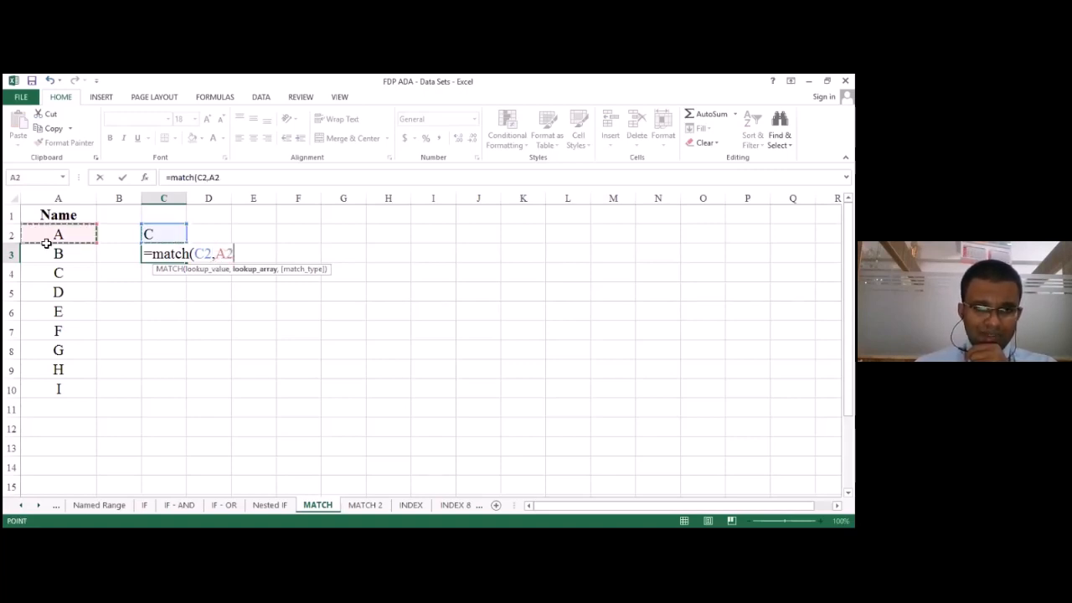
drag(46, 242, 52, 388)
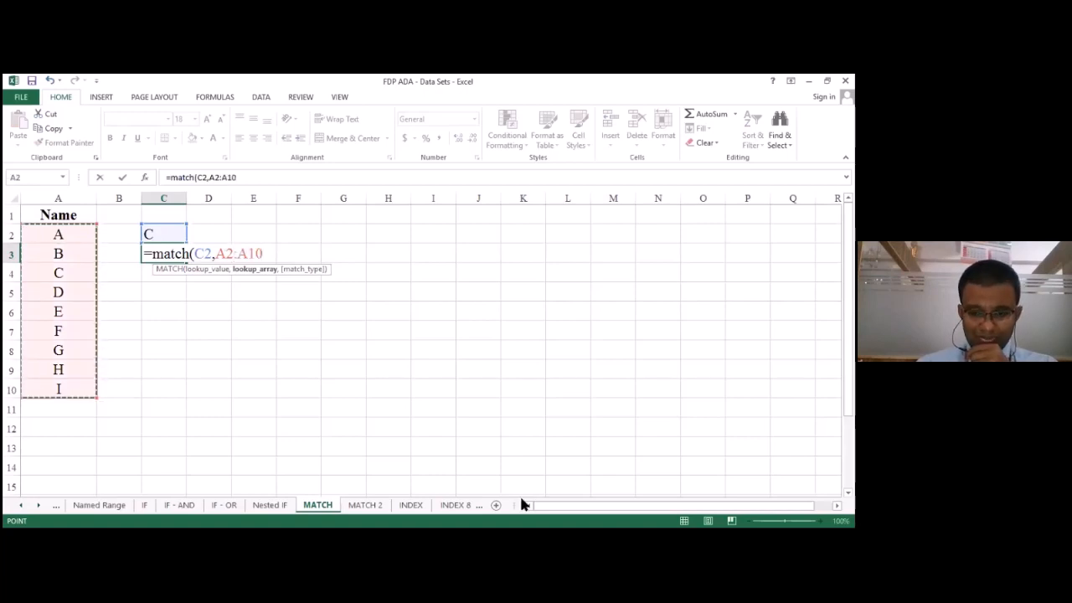
text(,0)
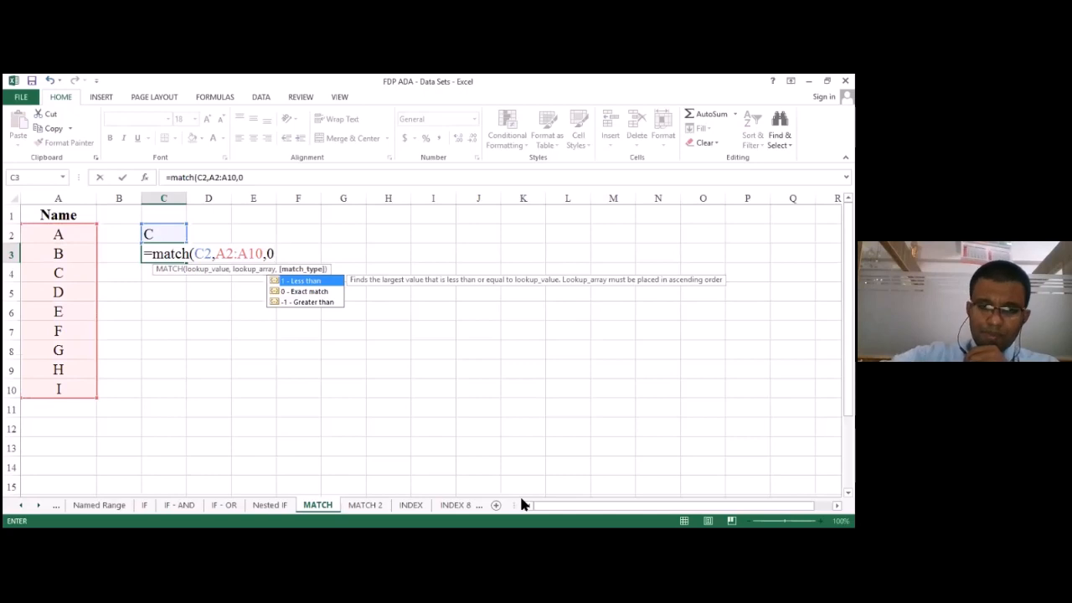
text())
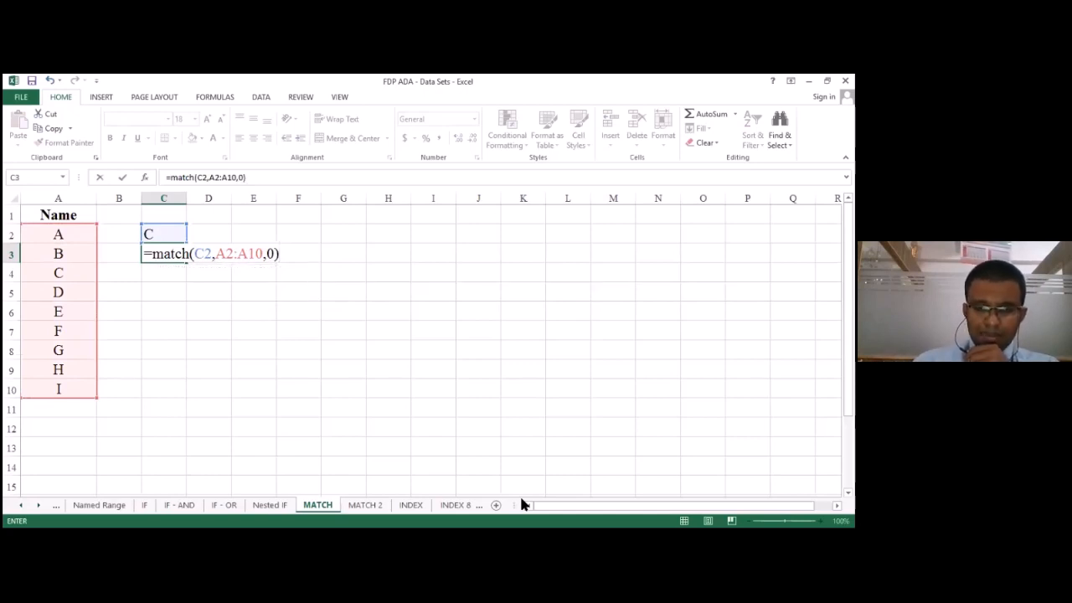
key(Return)
key(alt)
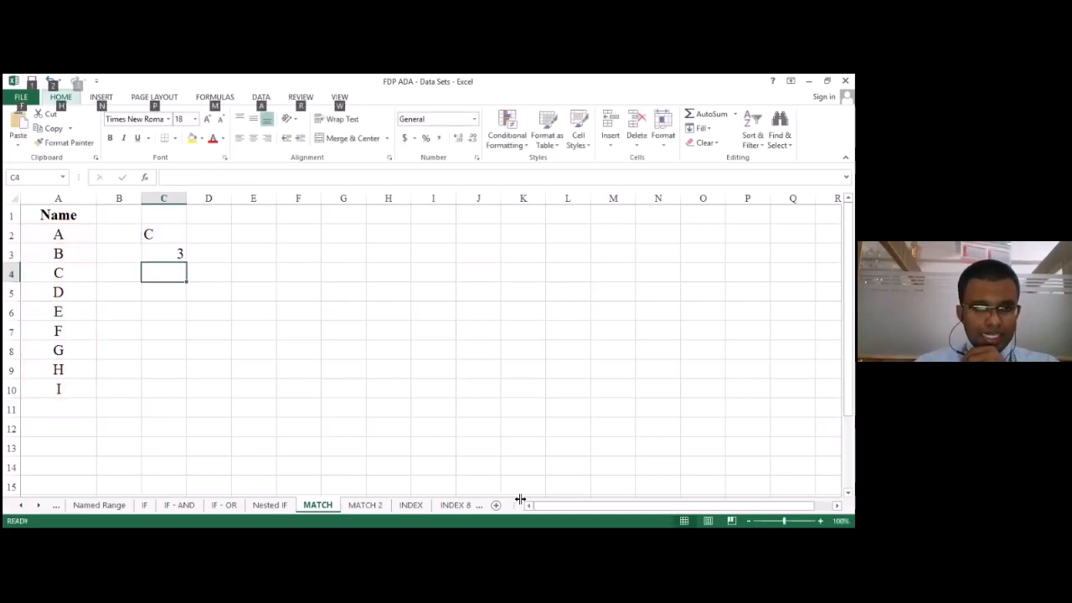
click(301, 308)
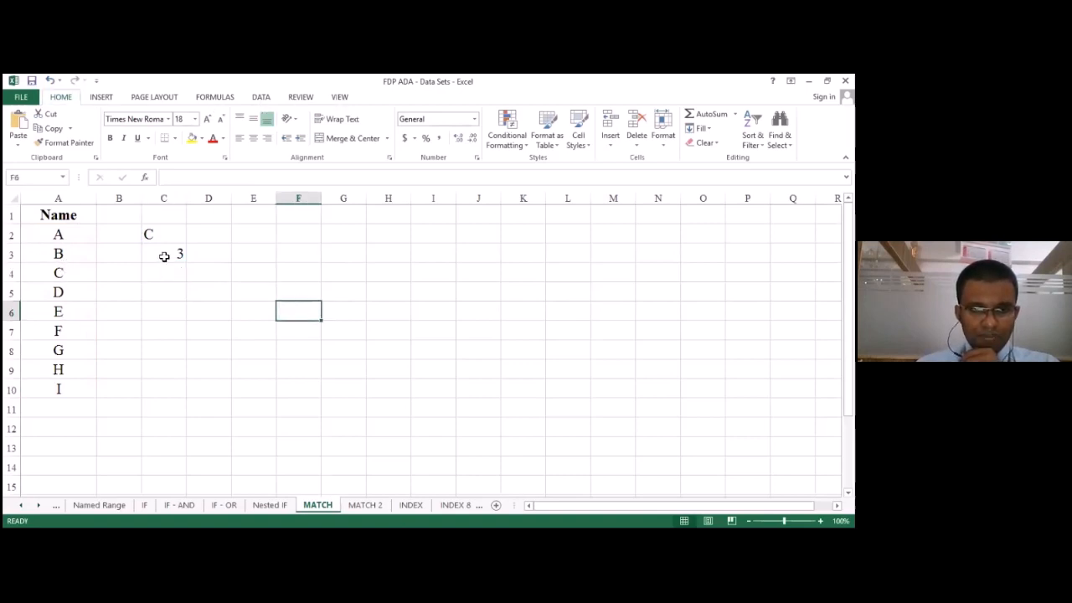
- Change the lookup value in cell C2 to f
click(171, 232)
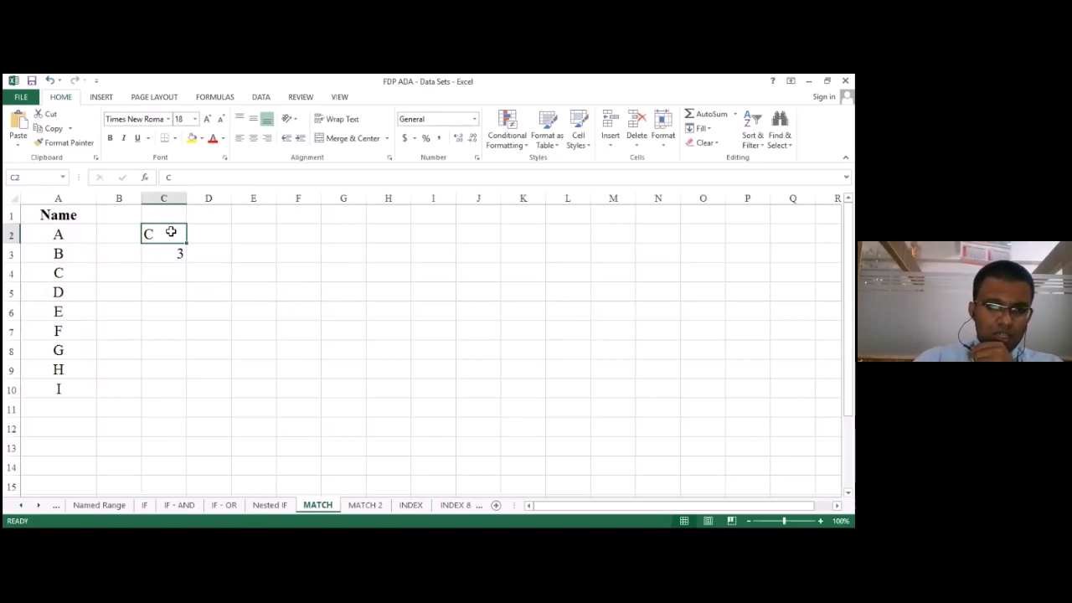
text(f)
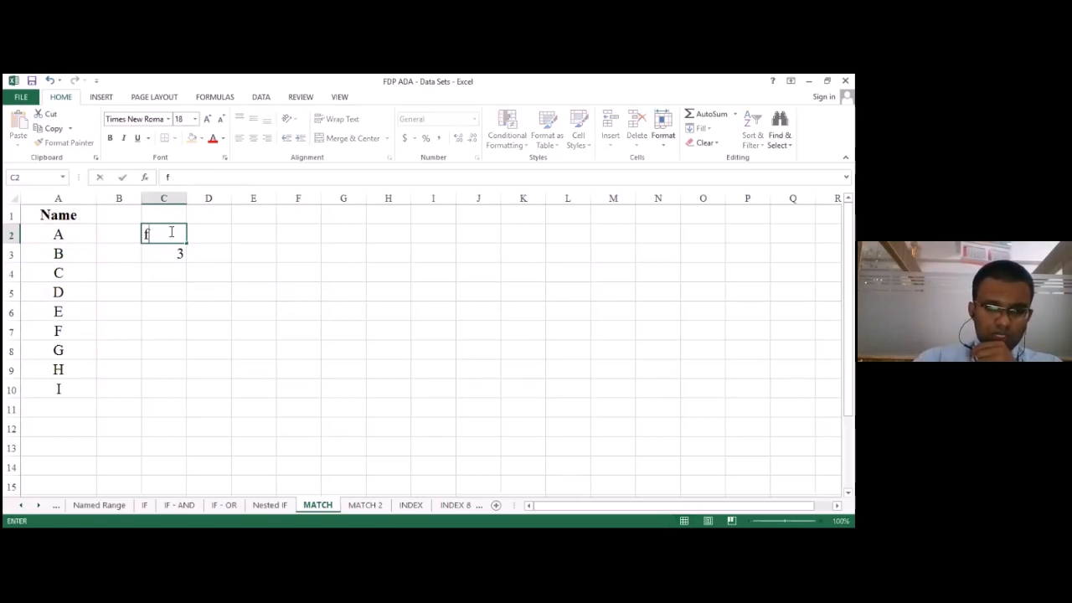
key(Return)
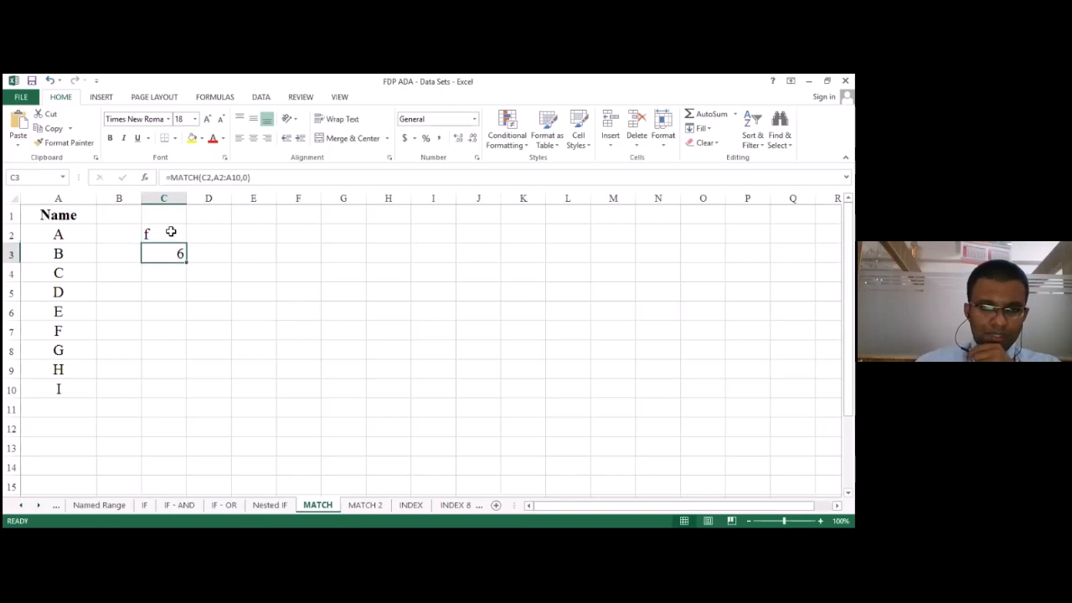
- Clear the lookup value from C2 and the MATCH formula from C3
click(171, 231)
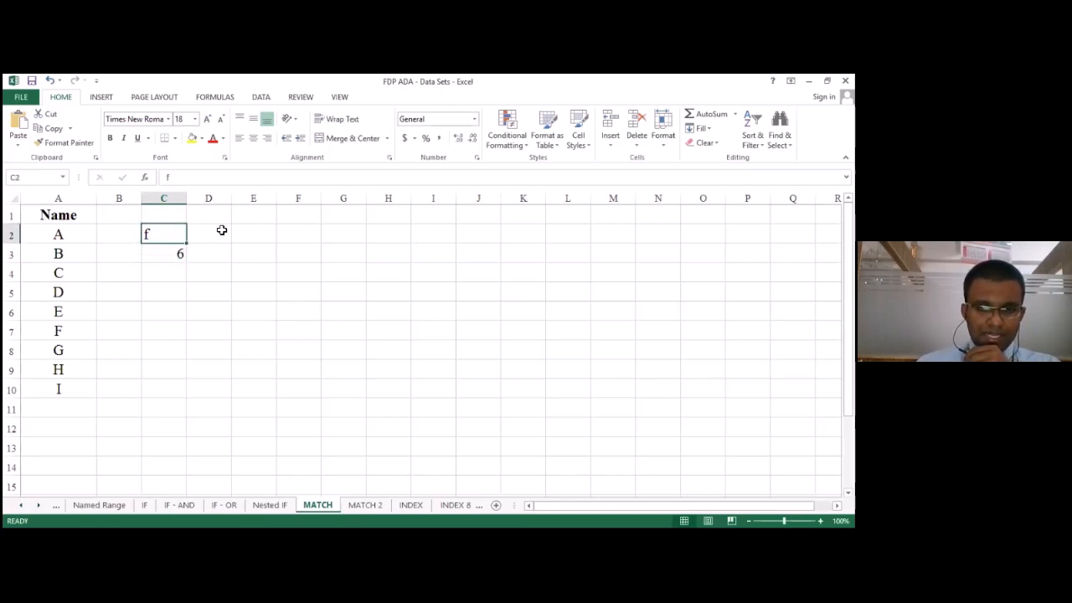
key(Delete)
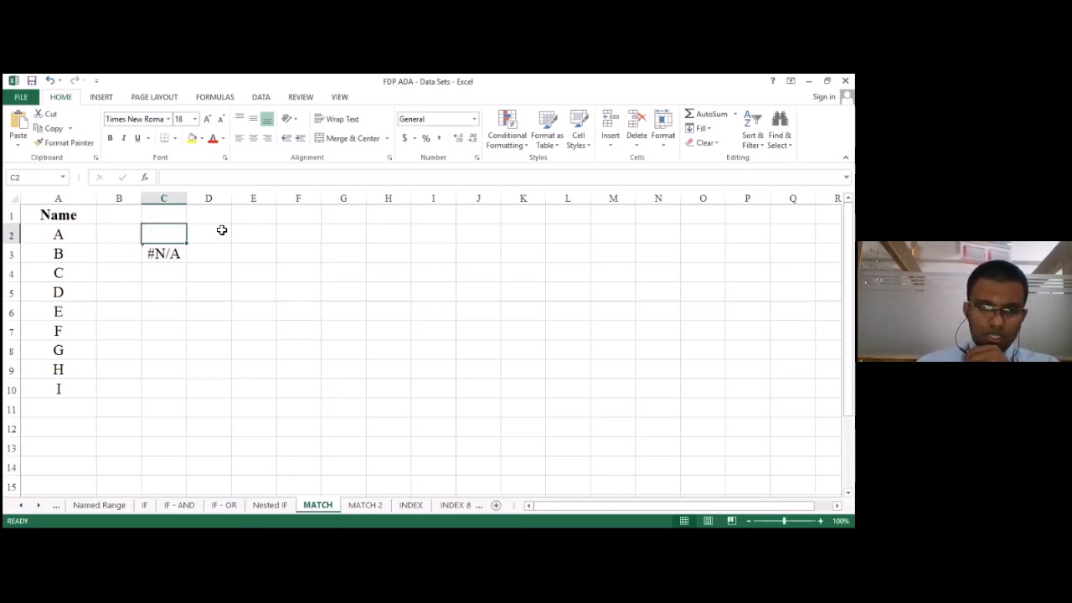
click(179, 264)
click(176, 251)
key(Delete)
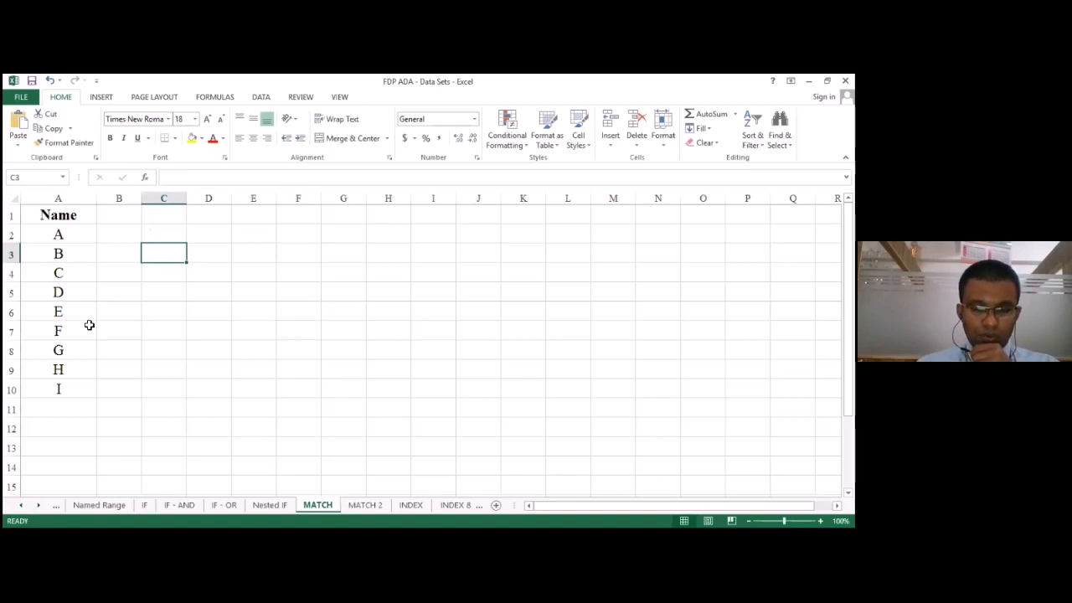
- Switch to the PowerPoint presentation and show the Formulas - MATCH slide as a full-screen slide show
click(420, 96)
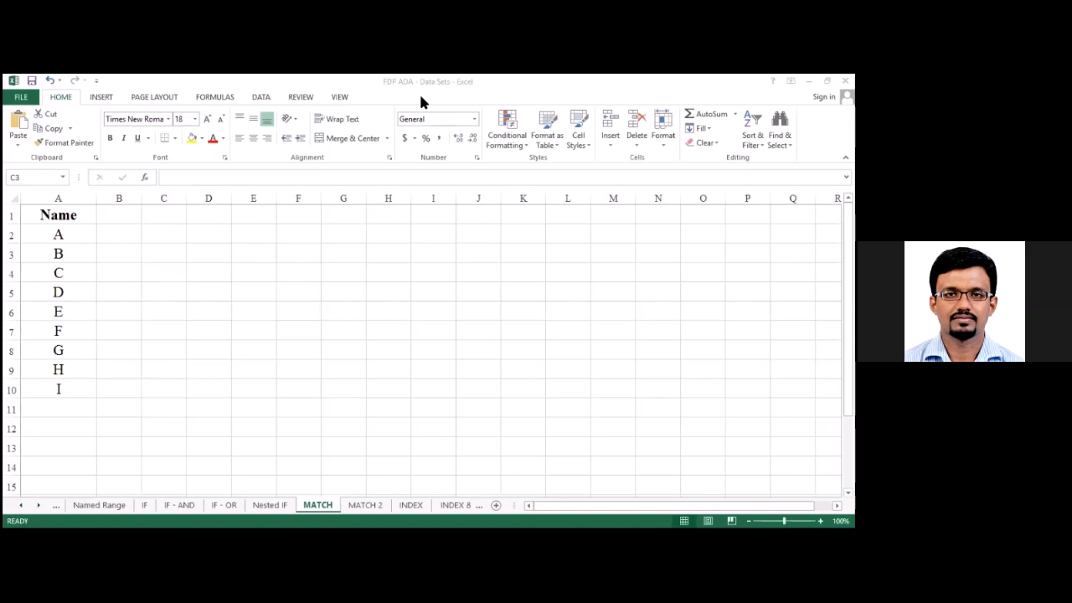
key(alt+Tab)
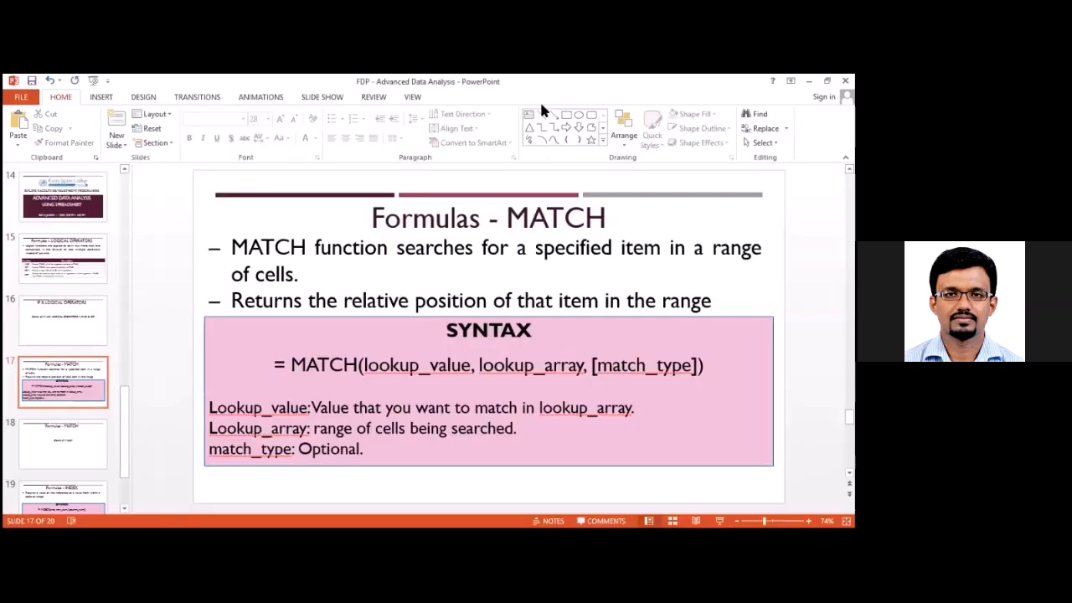
click(540, 330)
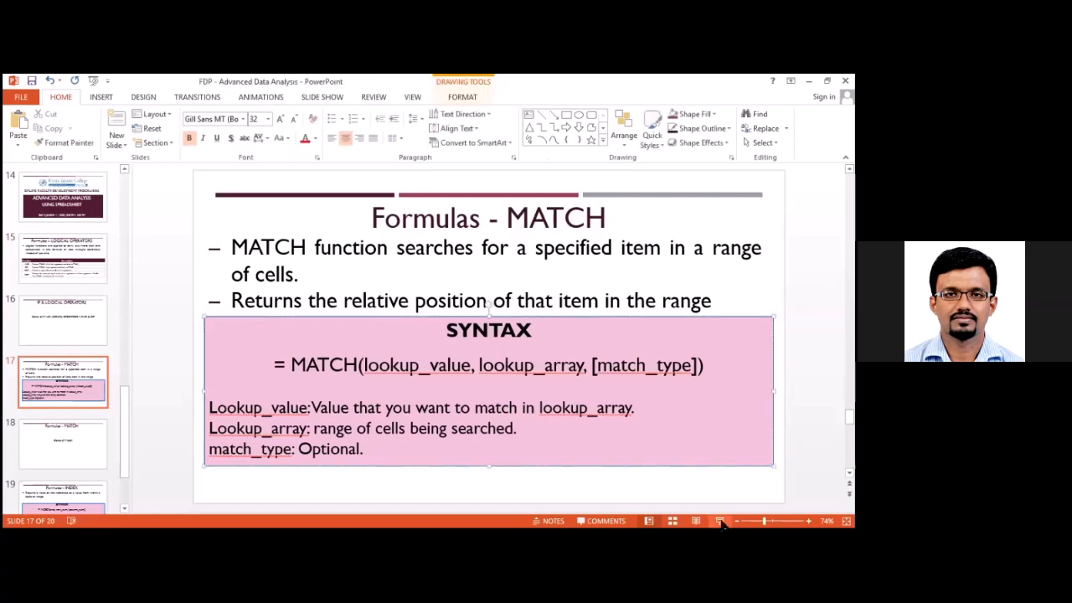
key(shift+F5)
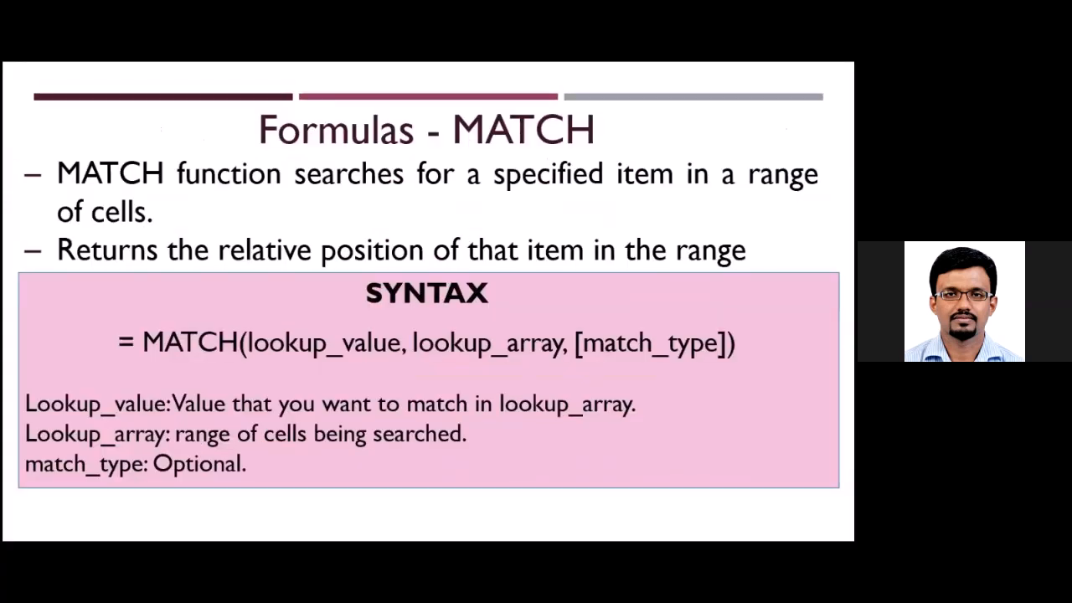
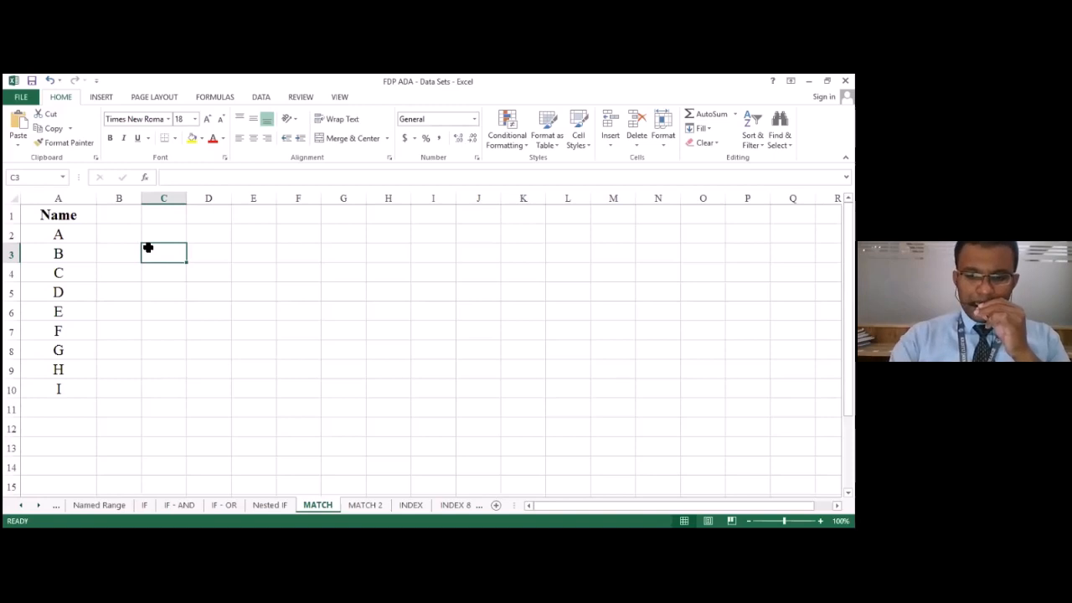
- Enter 0.1234 in cell C3 and autofit column C to show the whole number
text(0.1234)
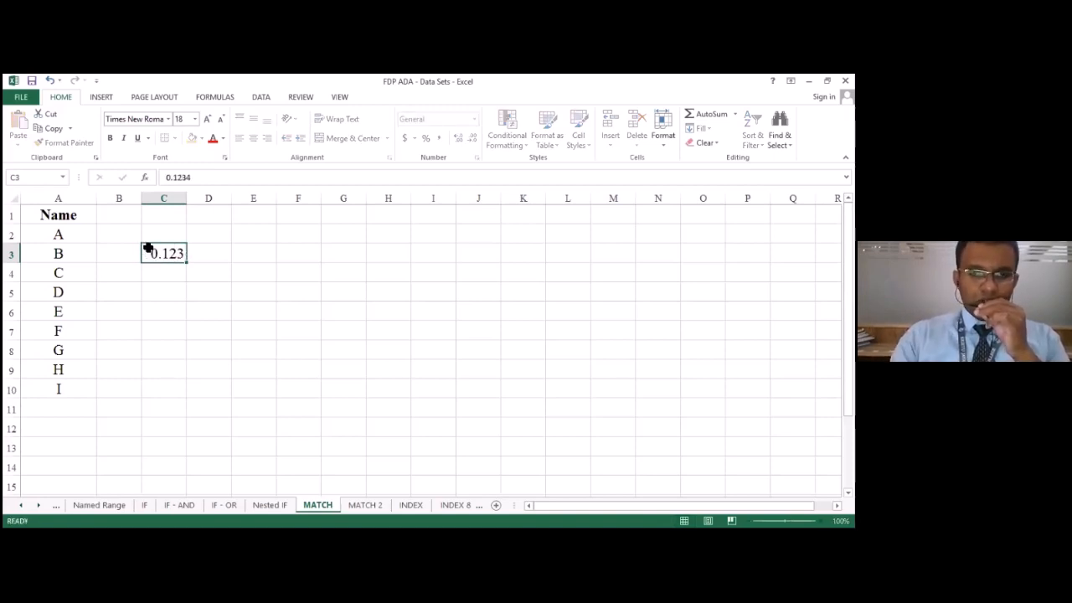
key(Return)
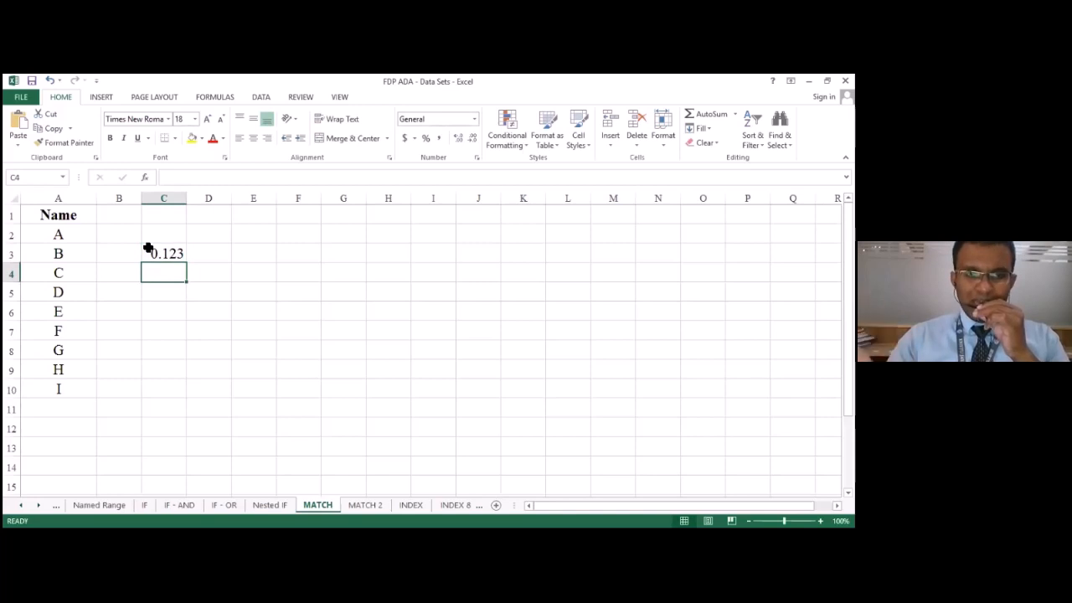
key(Right)
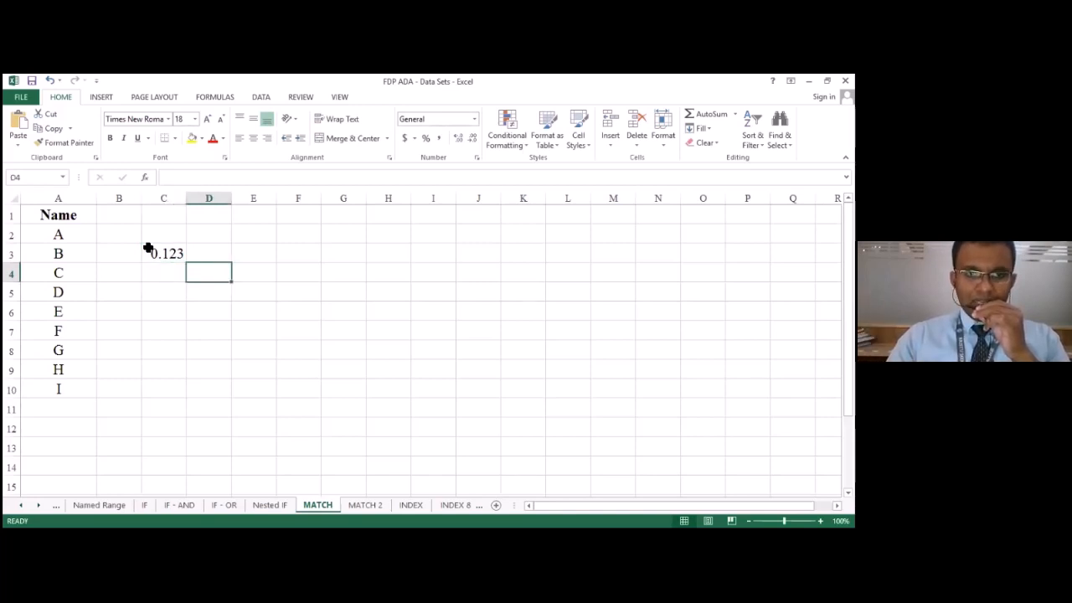
key(Up)
key(Left)
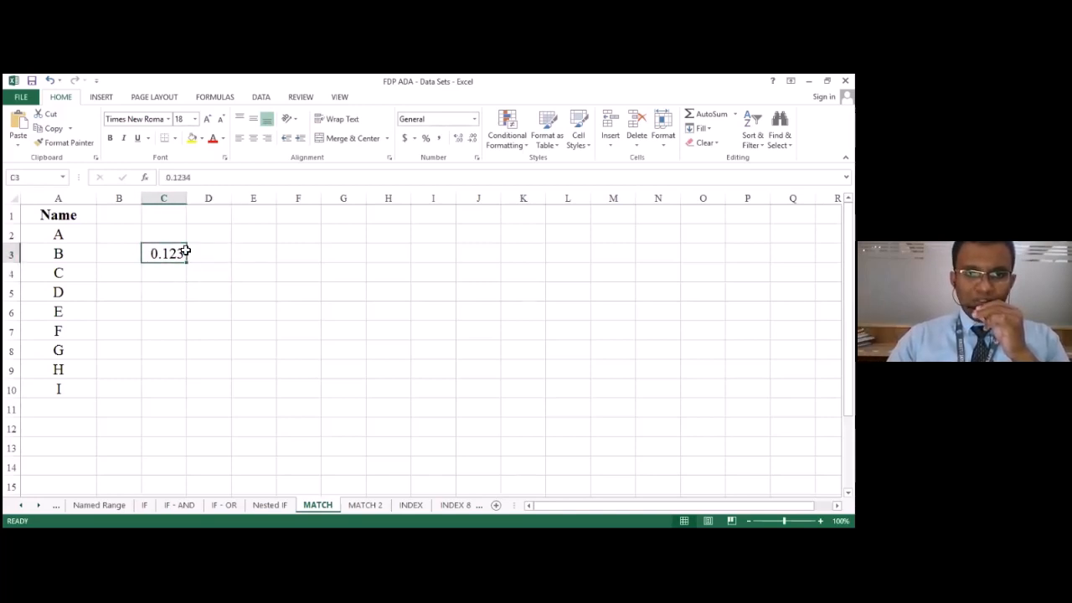
double_click(187, 198)
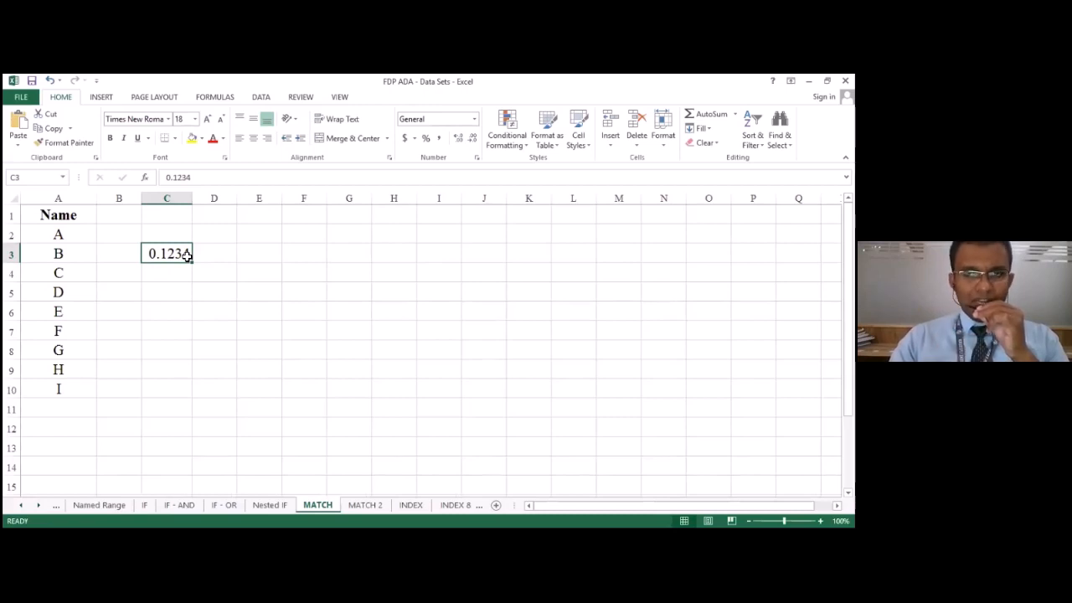
- Clear the number from cell C3, then bring up the Insert Function dialog and dismiss it without inserting a function
key(Delete)
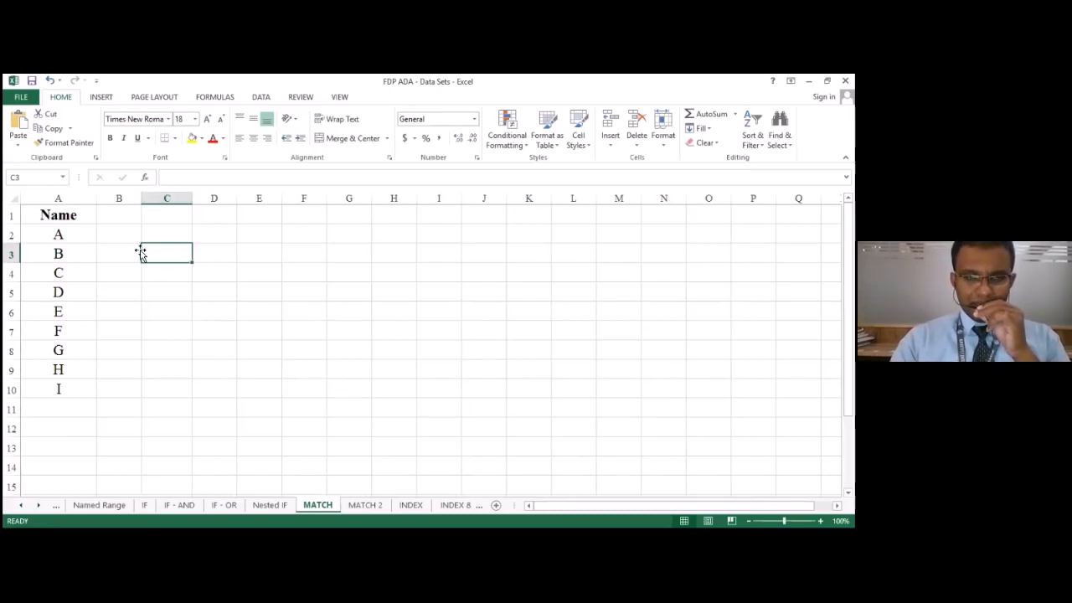
click(145, 177)
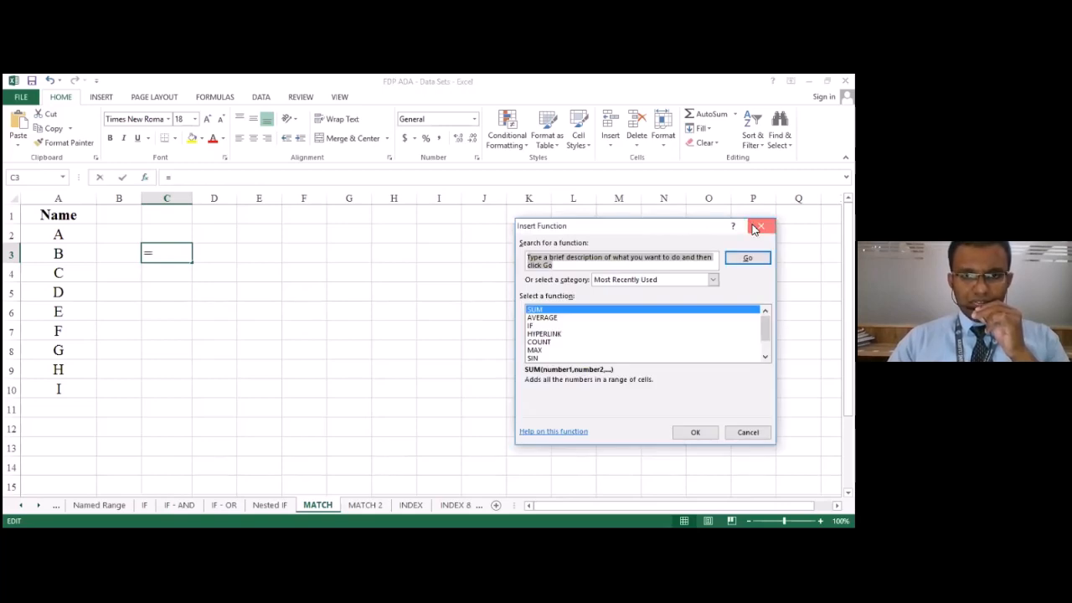
click(756, 227)
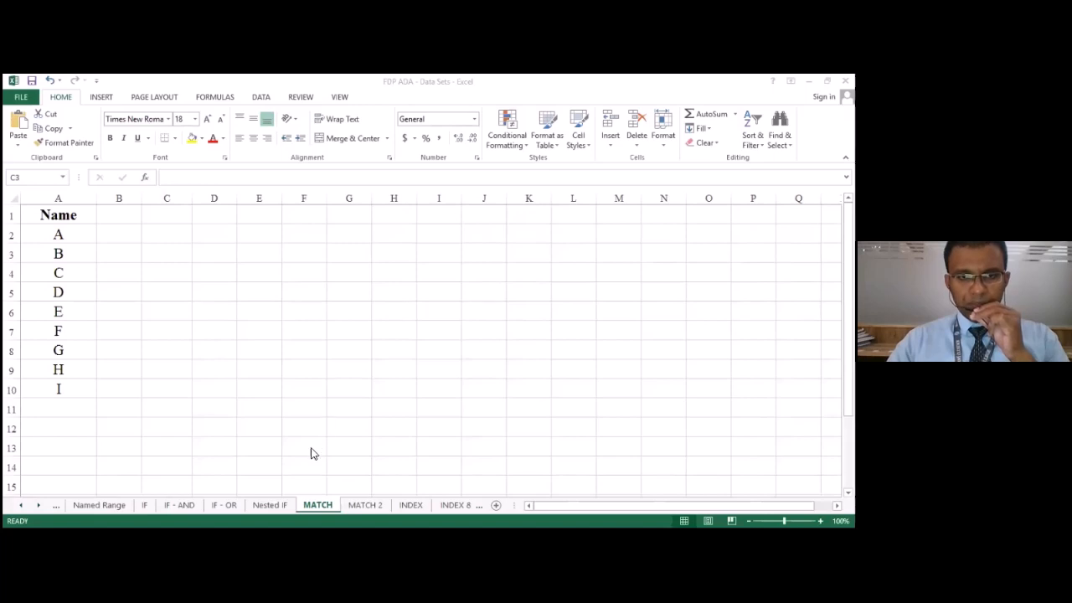
- Switch to the Nested IF worksheet to view its marks and status table
click(354, 513)
click(505, 182)
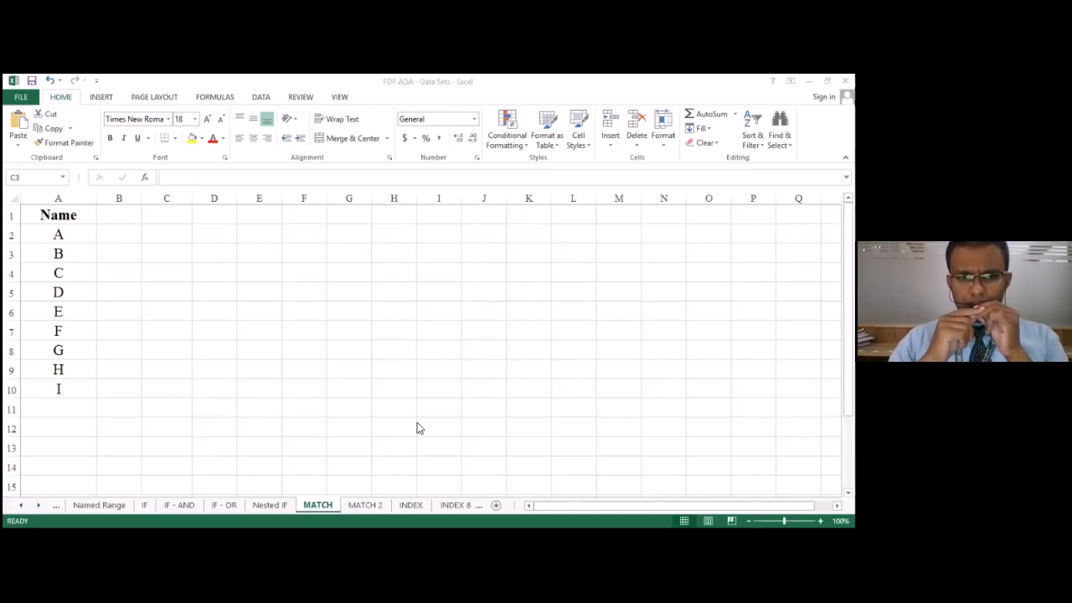
click(268, 506)
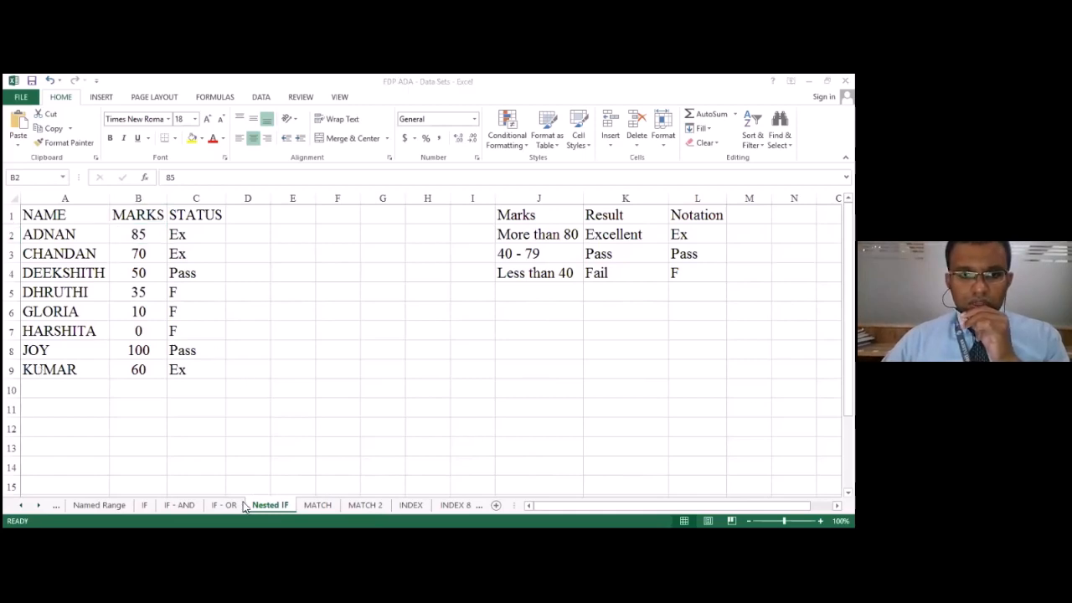
click(325, 473)
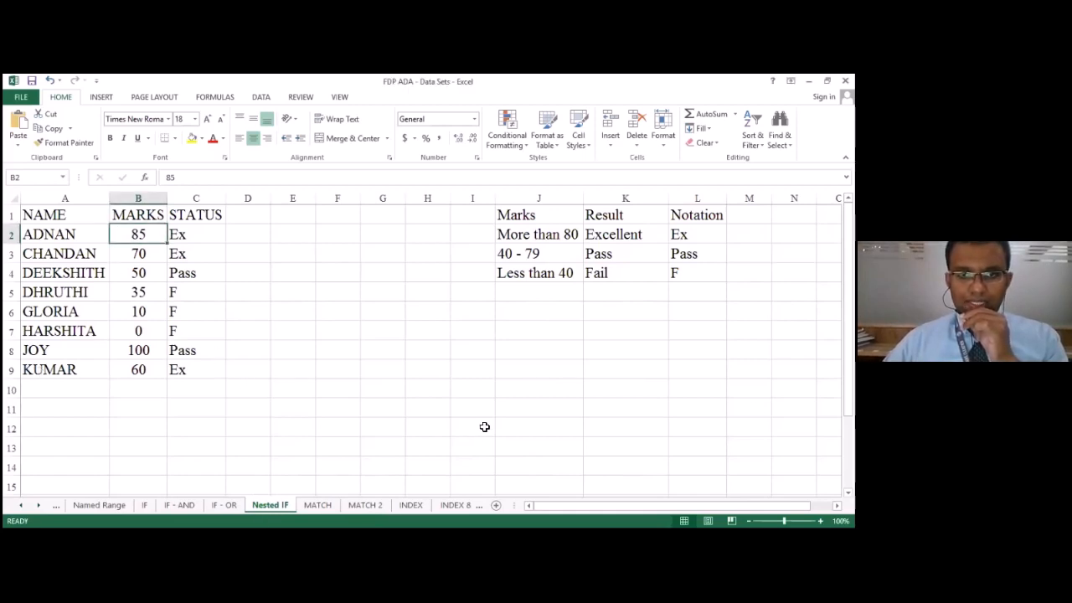
key(alt+Tab)
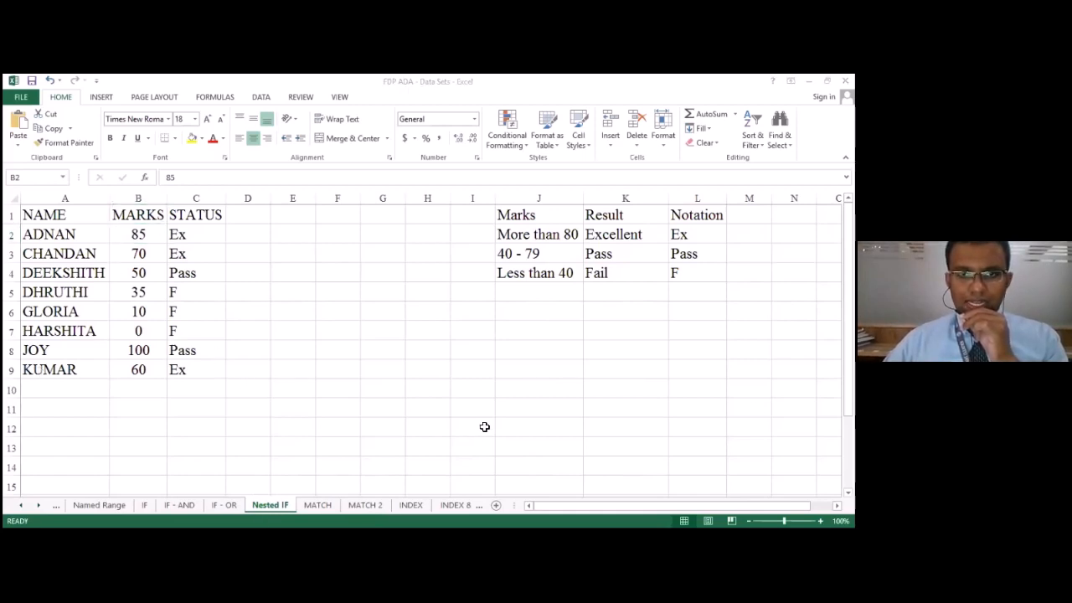
click(361, 511)
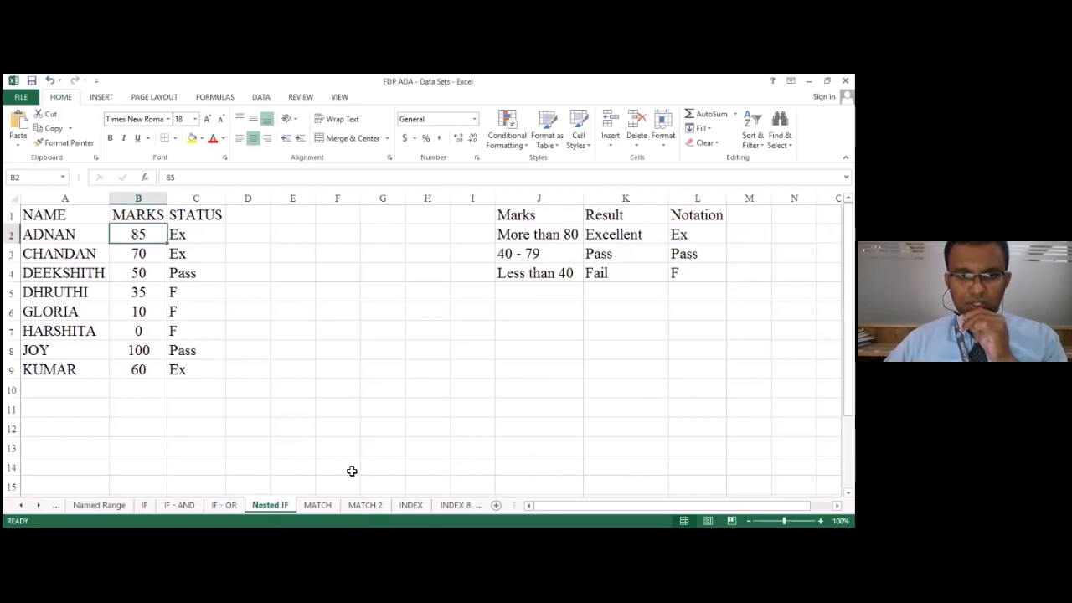
- Switch to the MATCH 2 worksheet and highlight the Name list in A1:A10
click(315, 402)
click(166, 271)
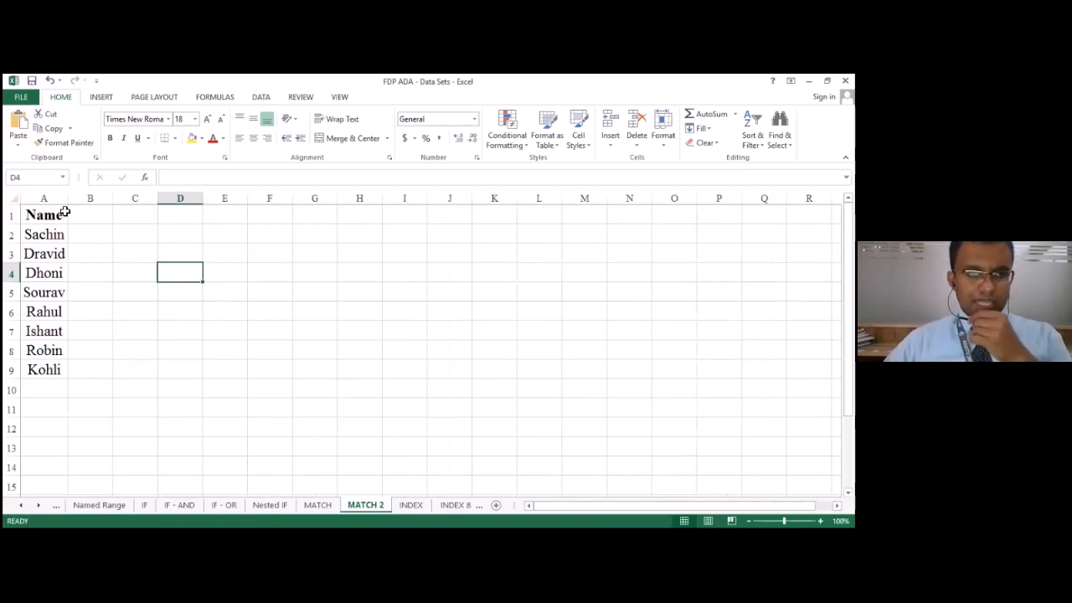
drag(38, 223, 46, 390)
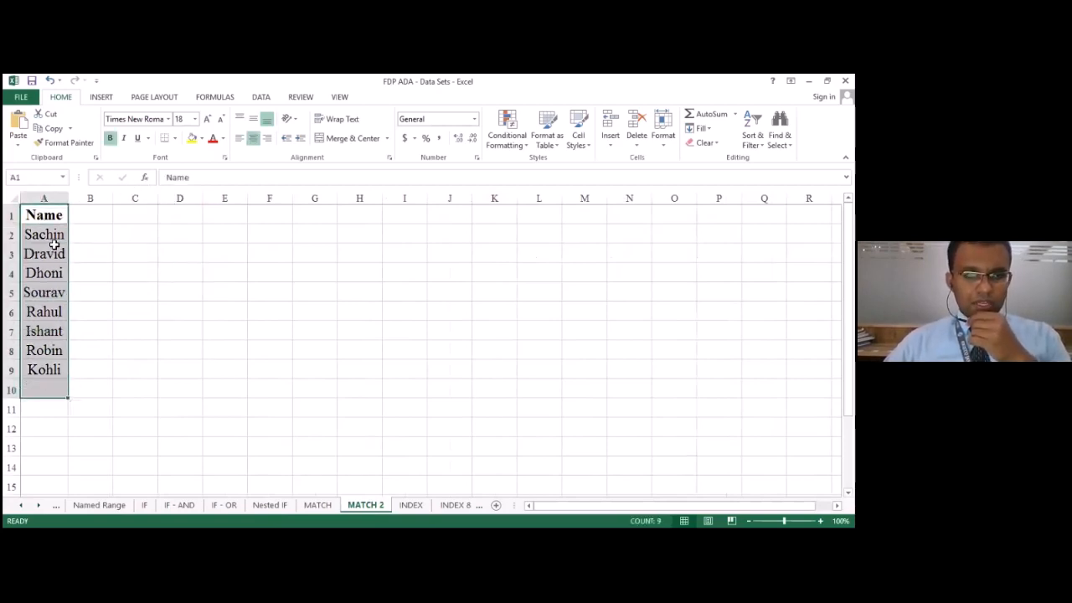
- Enter Dhoni in cell C2 as the lookup value
click(139, 236)
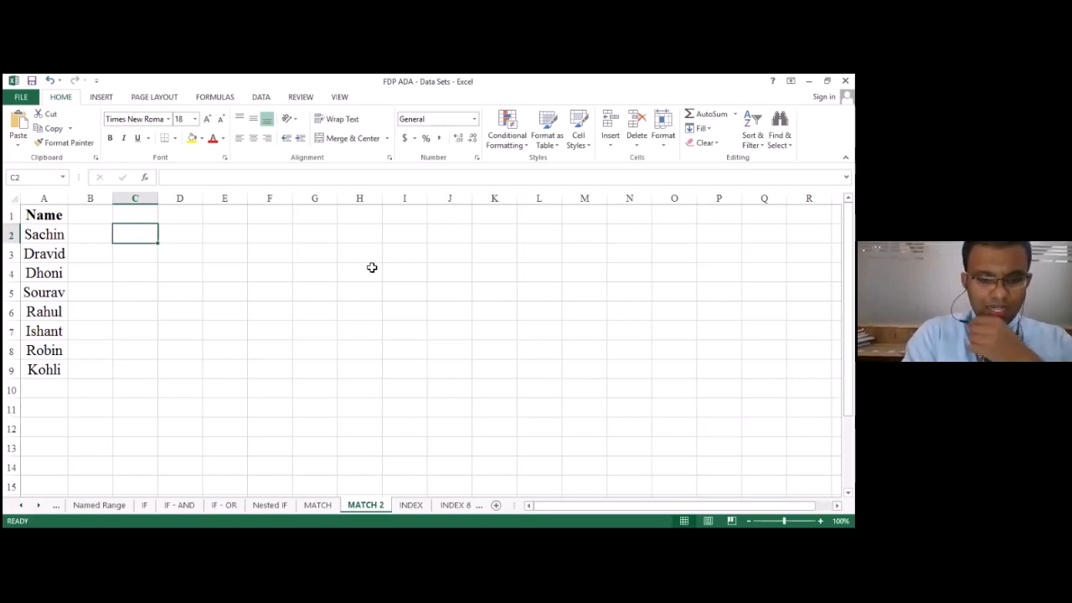
text(Dhoni)
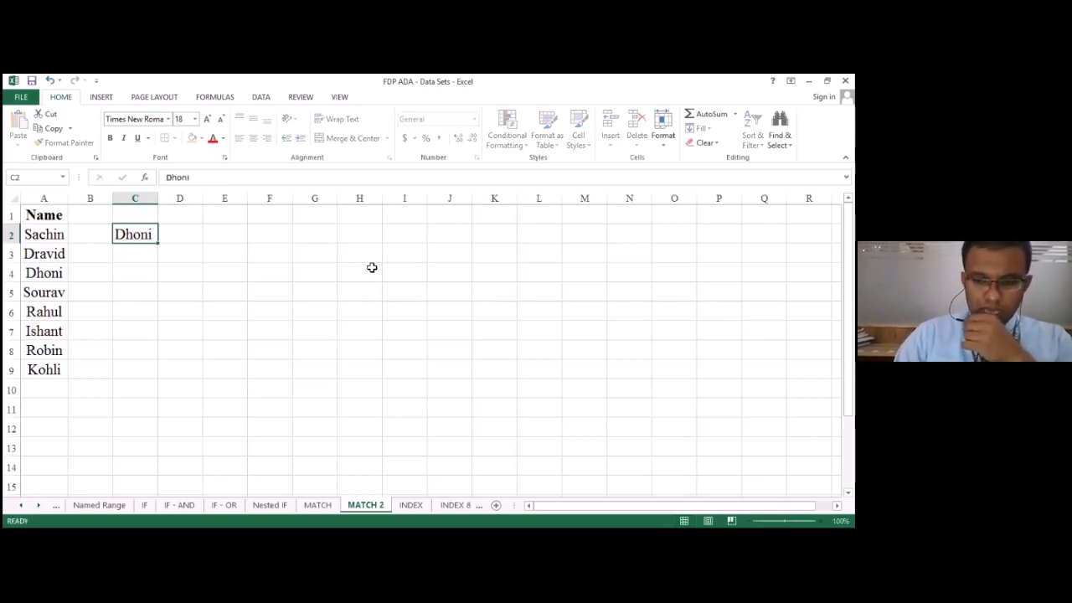
key(Return)
- Enter =MATCH(C2,A2:A9) in cell C3, leaving out the match type
text(=)
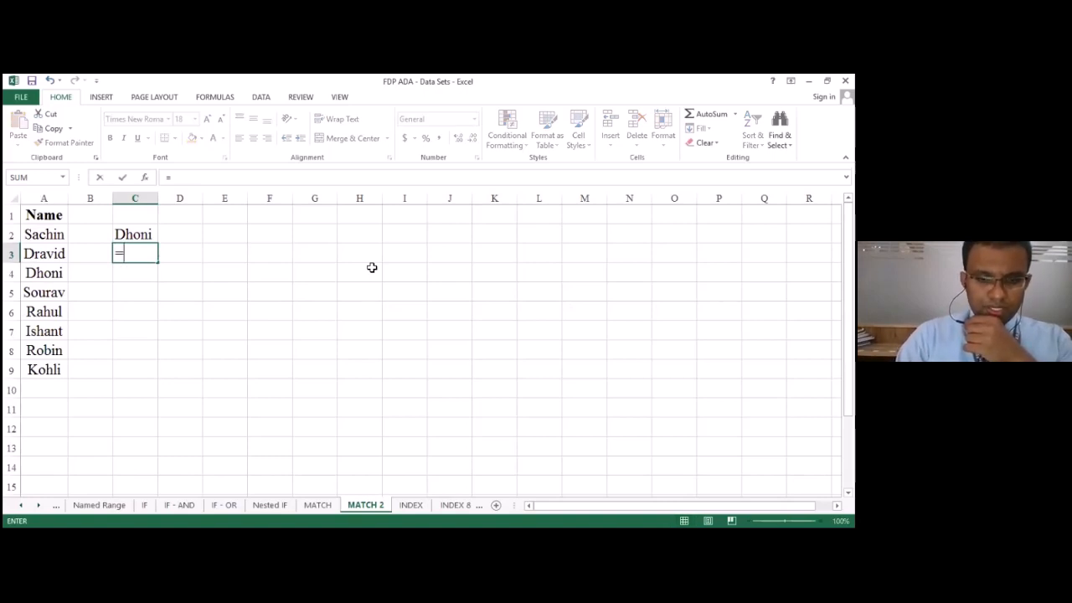
text(m)
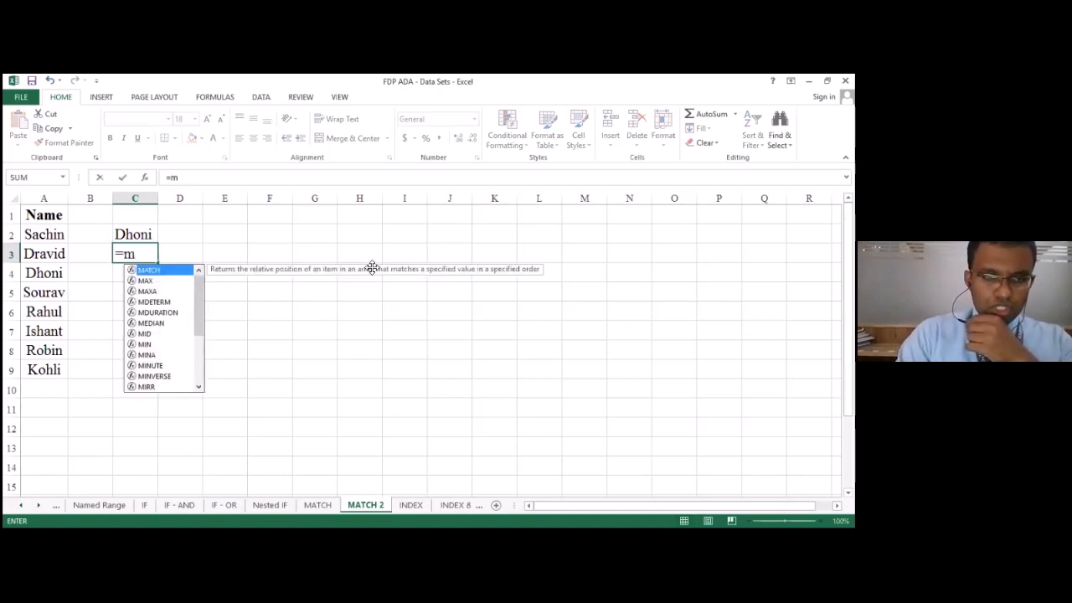
text(atch)
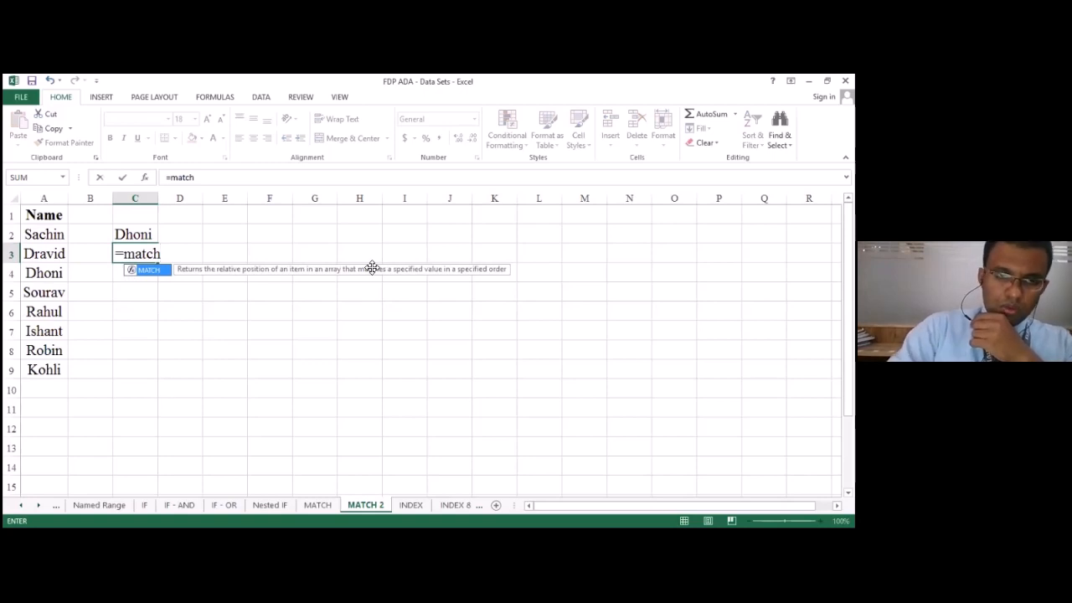
text(()
click(146, 235)
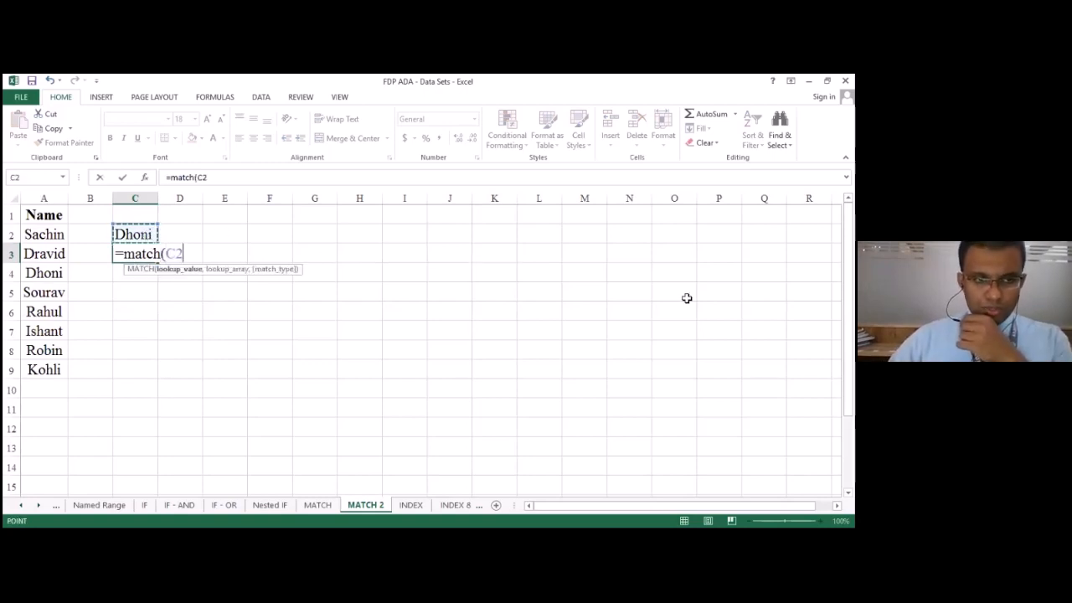
text(,)
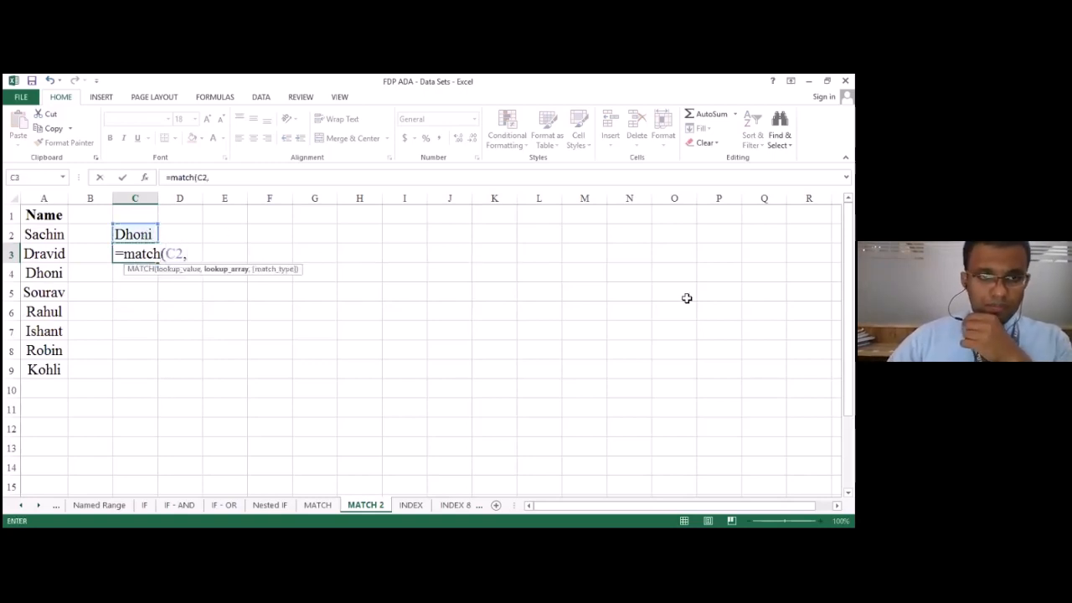
click(50, 236)
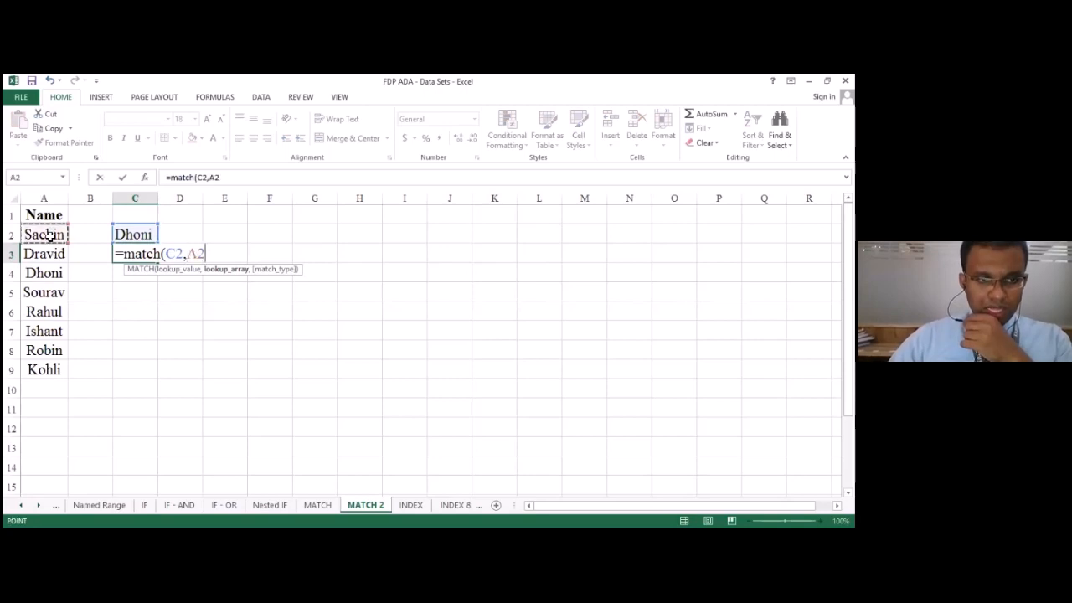
drag(50, 236, 32, 366)
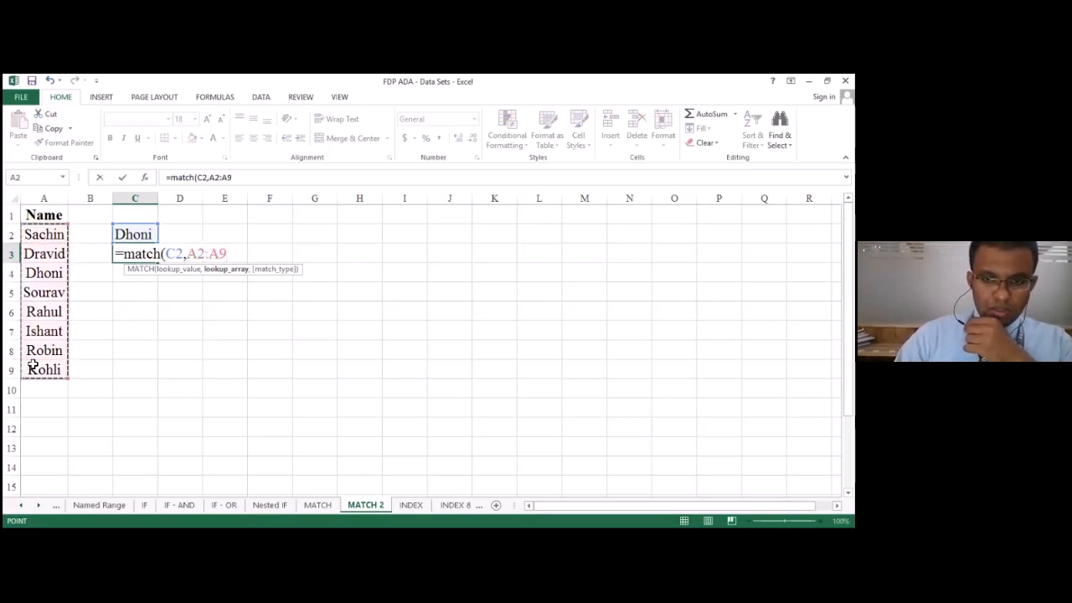
text())
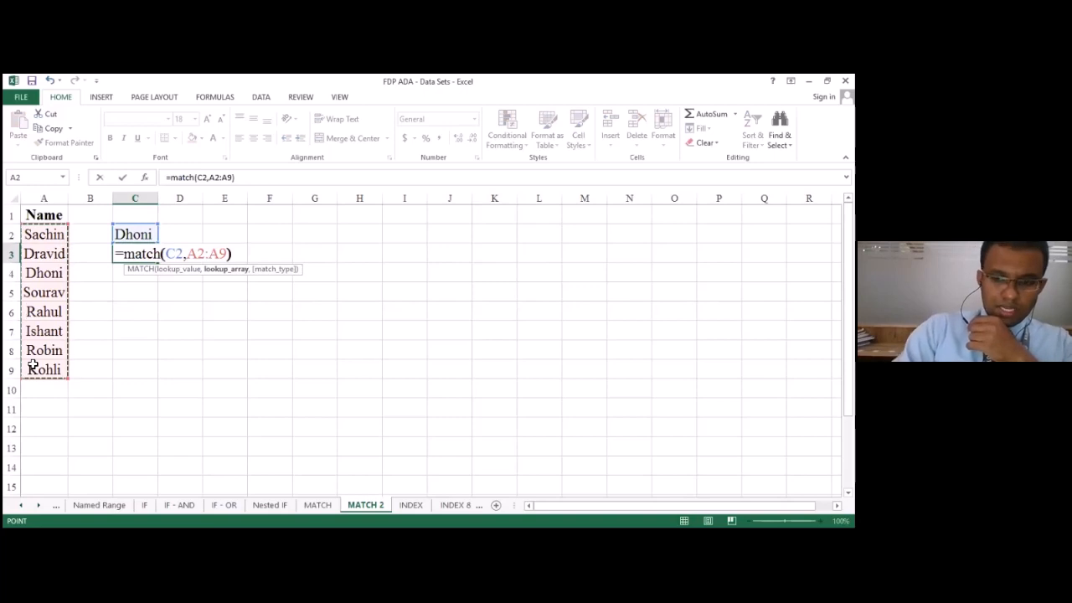
key(Return)
- Add match type 0 to the formula in C3, making it =MATCH(C2,A2:A9,0), and check the result against the Name list
click(131, 251)
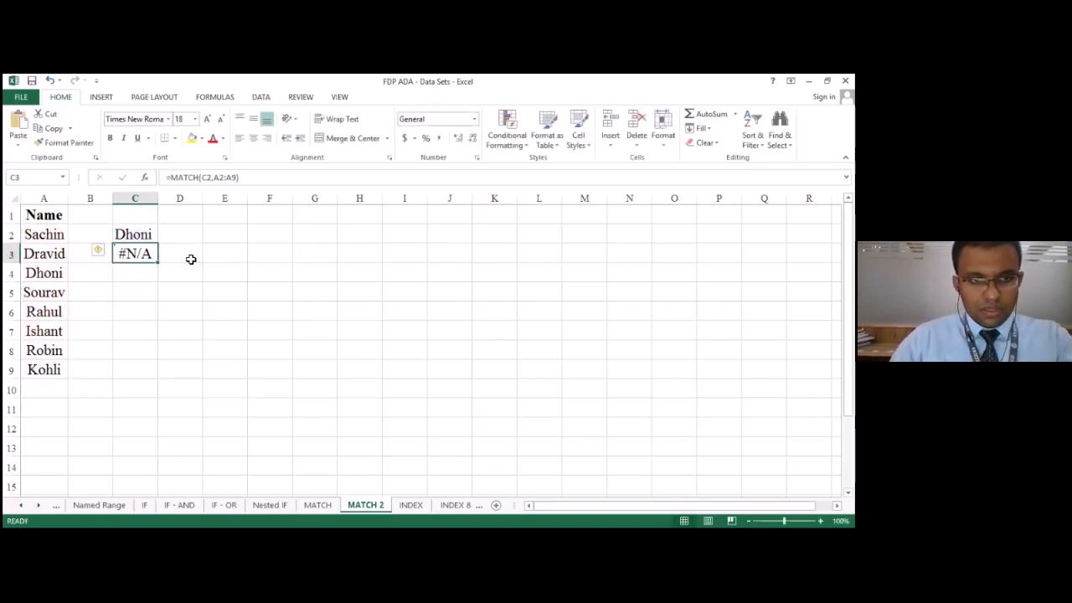
click(251, 176)
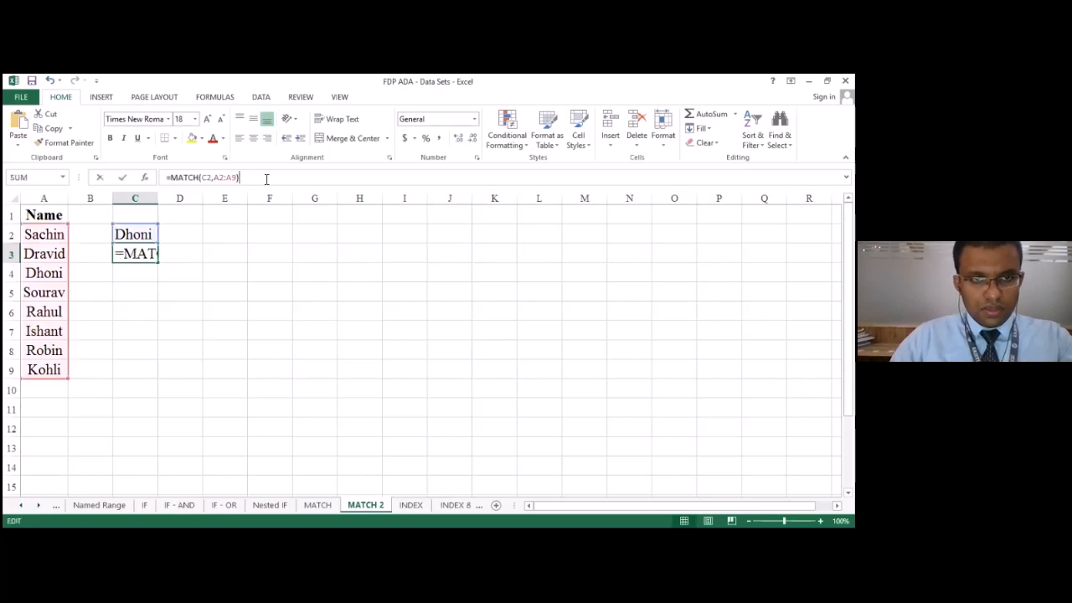
key(BackSpace)
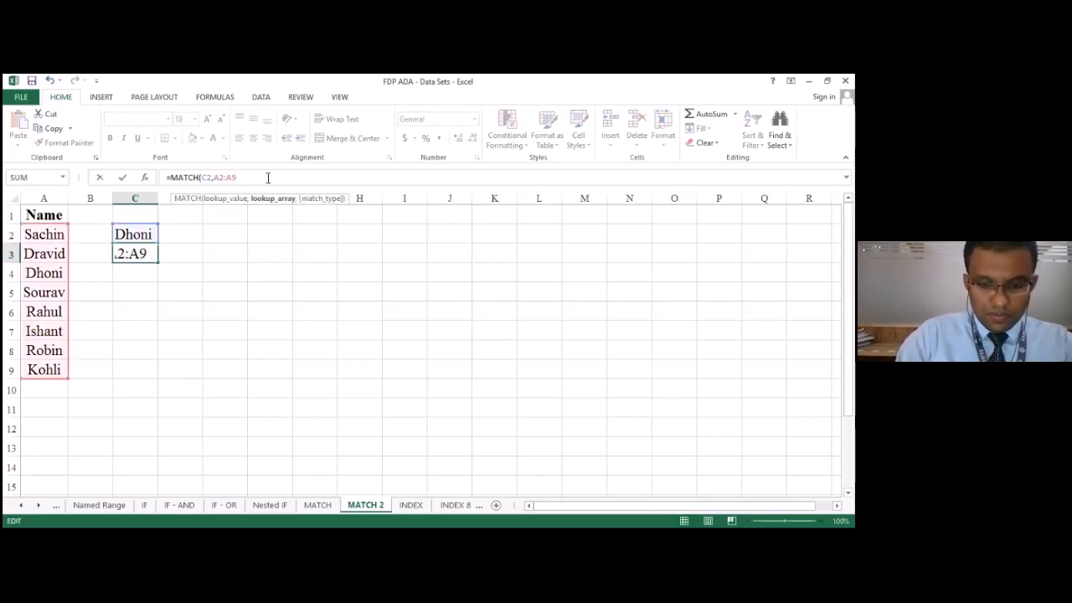
text(,0)
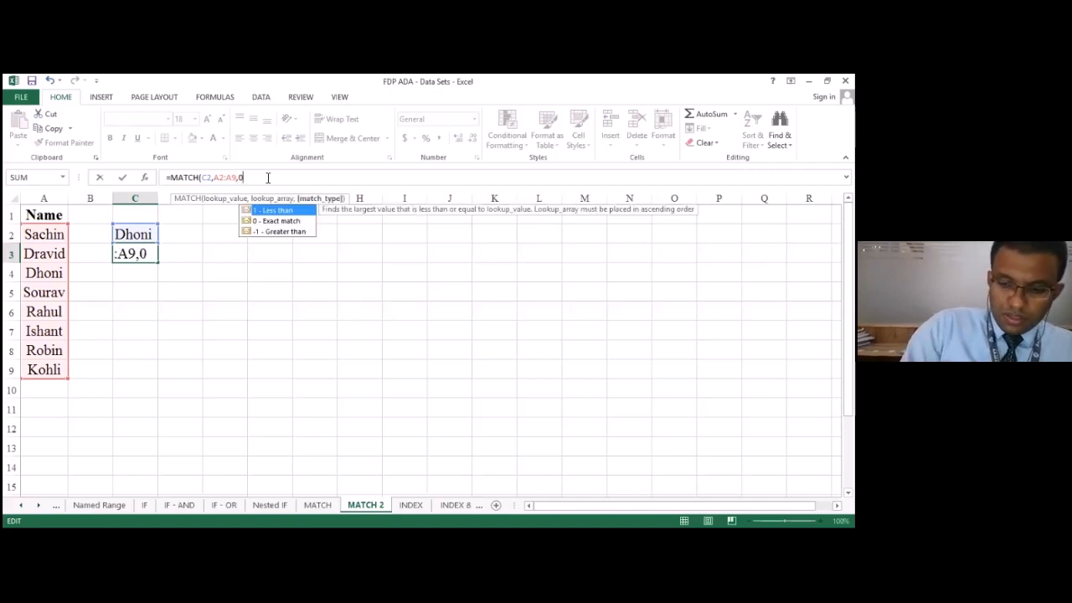
text())
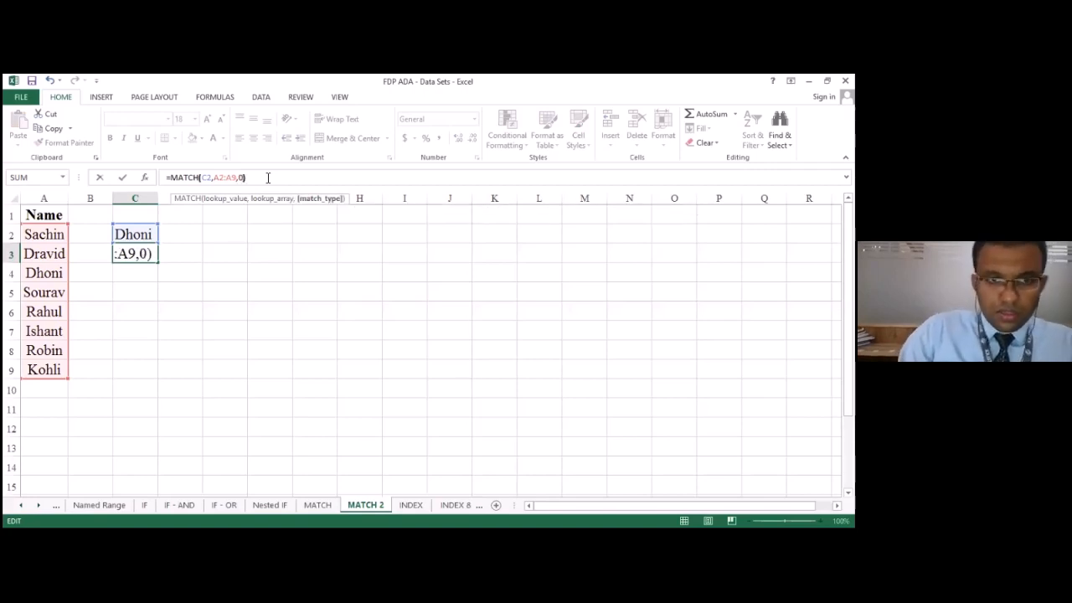
key(Return)
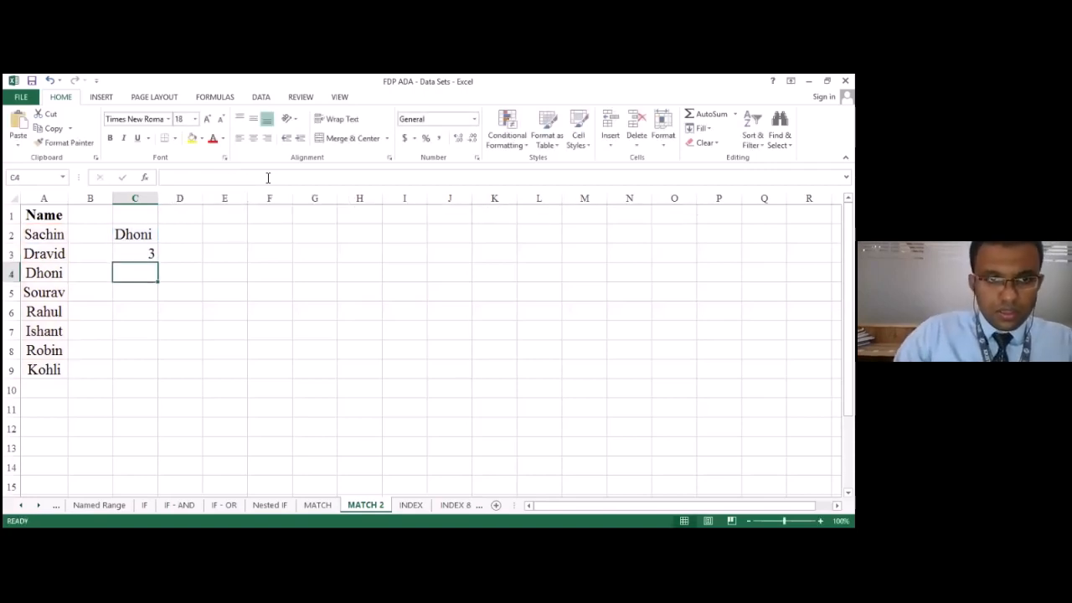
click(151, 252)
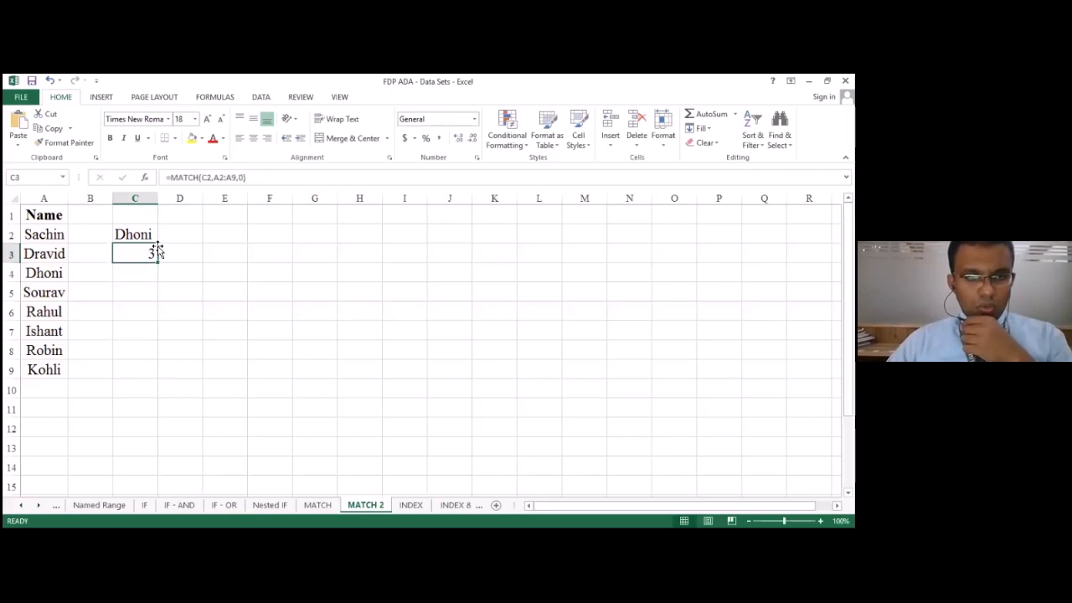
click(48, 270)
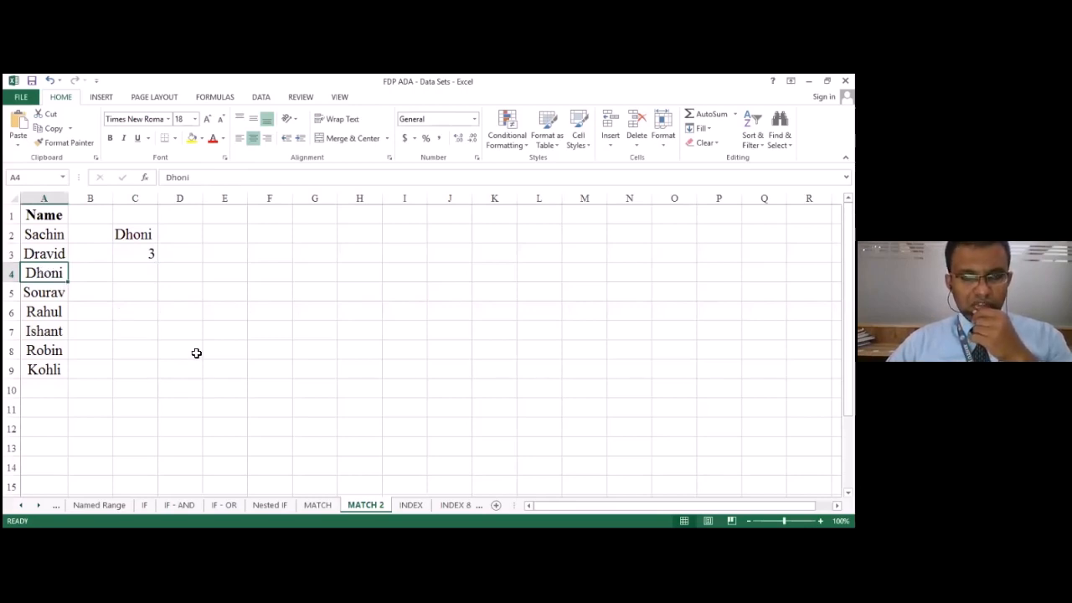
click(41, 353)
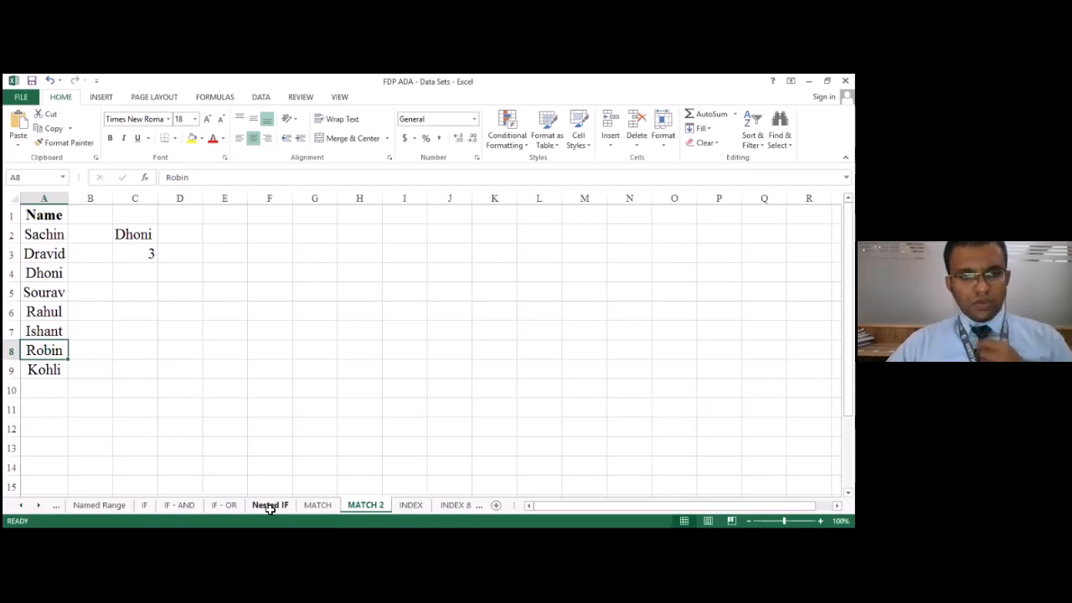
- Clear the MATCH formula from C3 and replace the lookup value in C2 with Robin
click(150, 258)
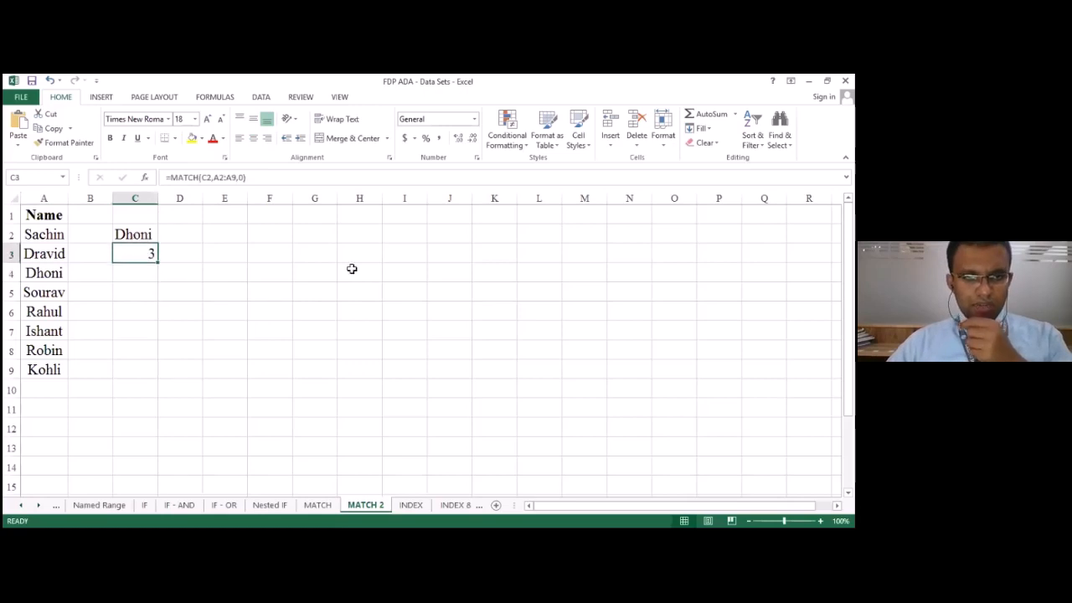
key(BackSpace)
key(Return)
key(Up)
key(Up)
key(Delete)
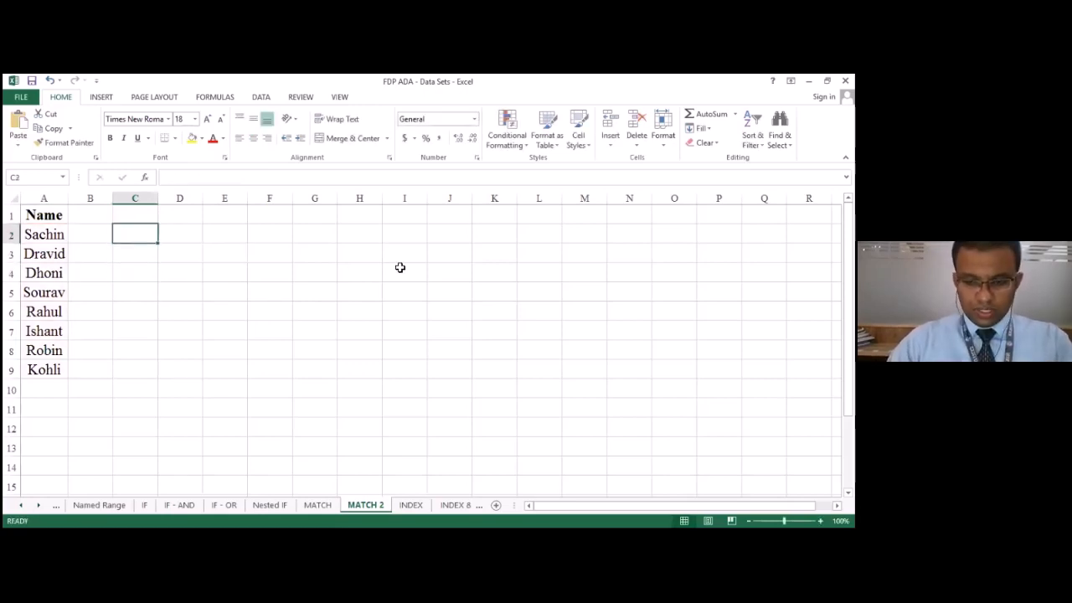
text(Robin)
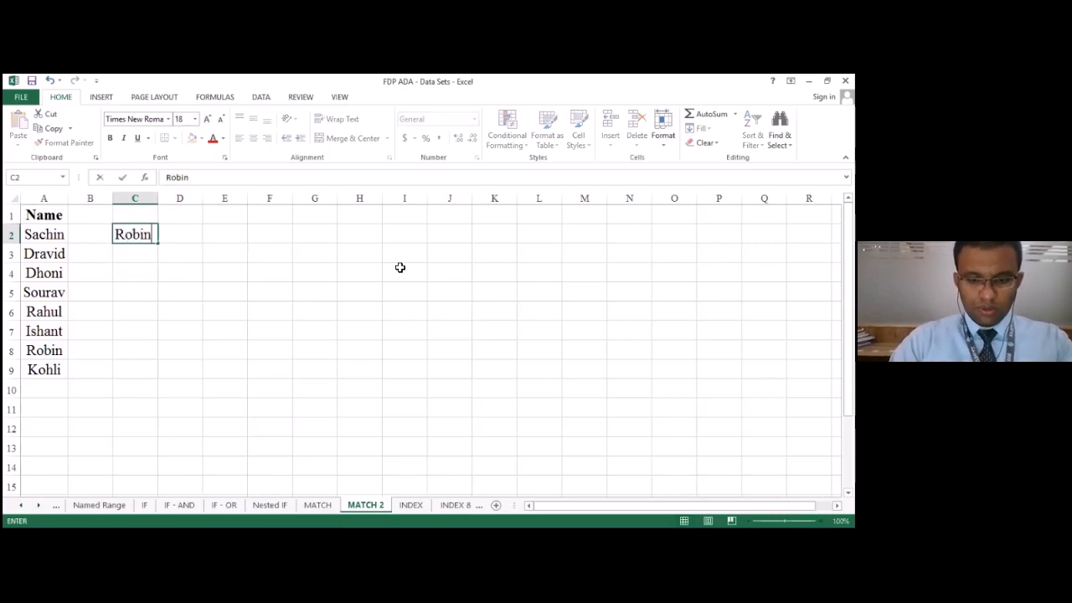
key(Return)
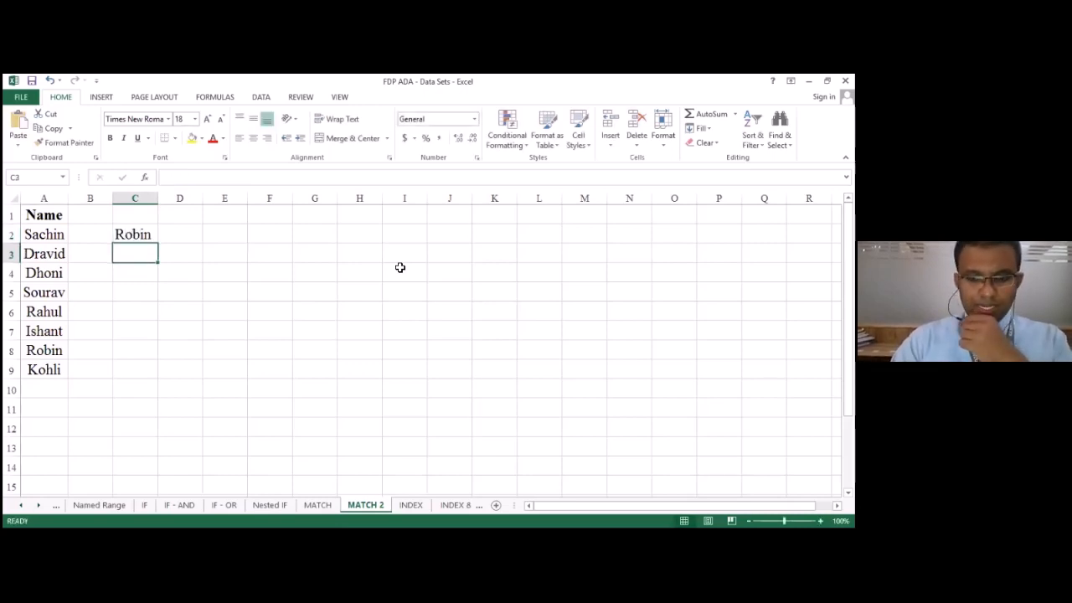
- Enter =MATCH(C2,A2:A9,0) in cell C3 to find the exact position of the lookup name in the list
text(=)
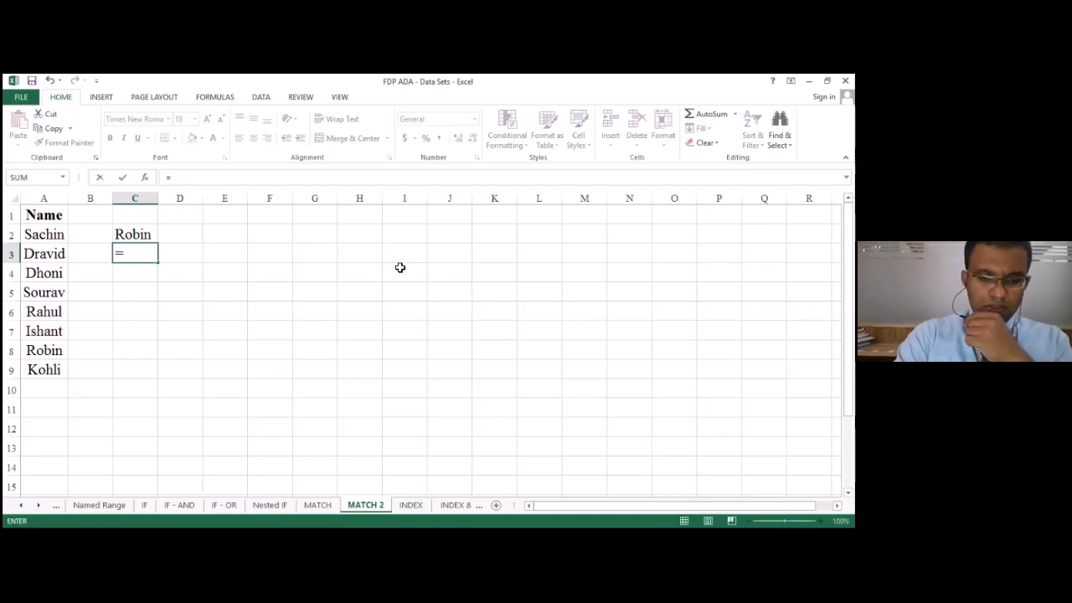
text(match9)
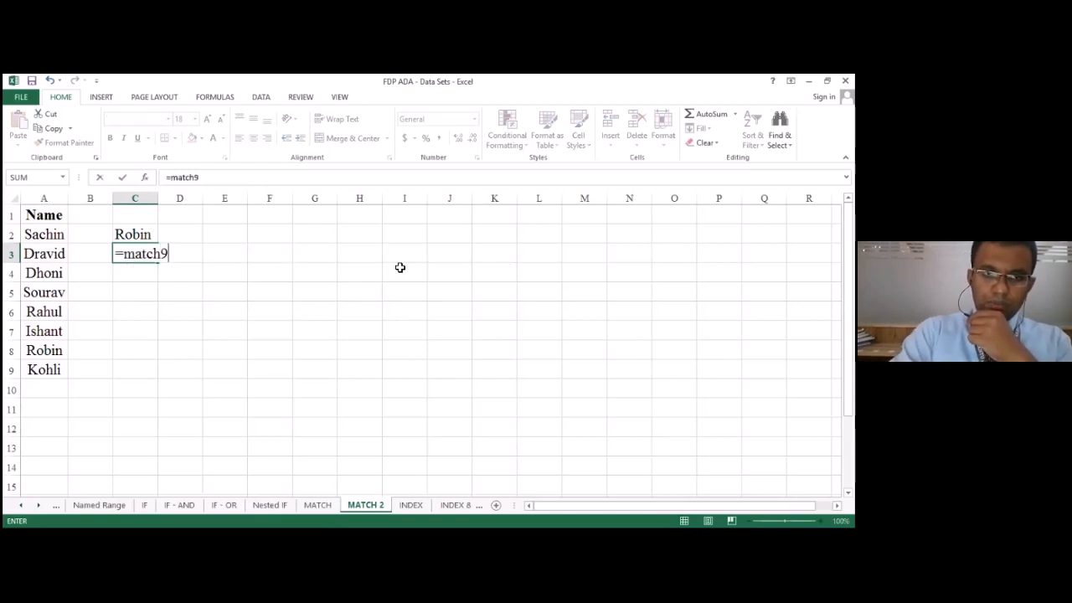
key(BackSpace)
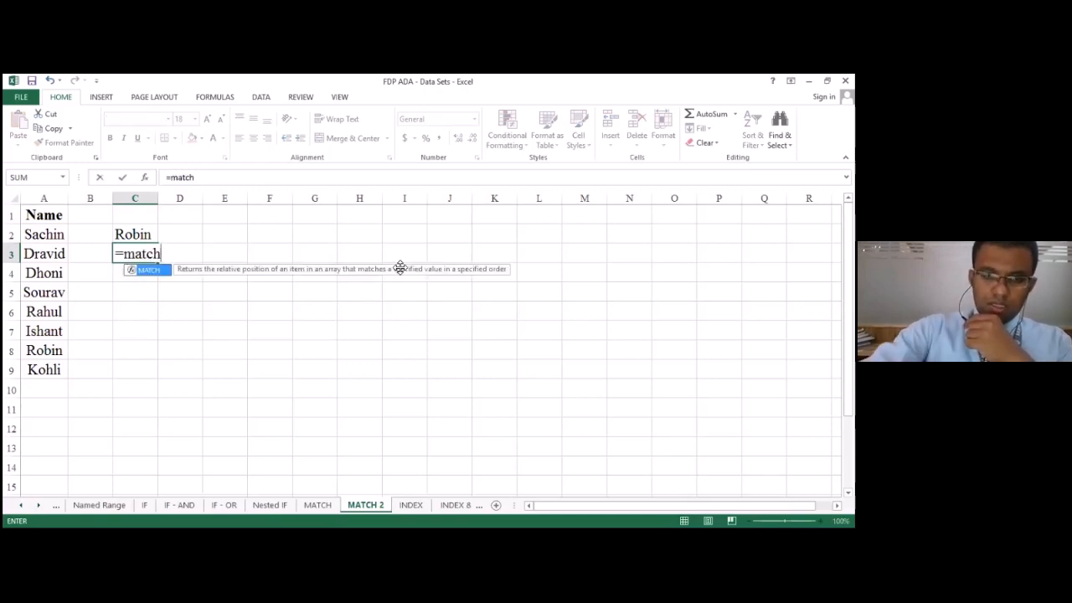
text(()
click(117, 233)
text(,)
click(46, 237)
drag(46, 237, 46, 366)
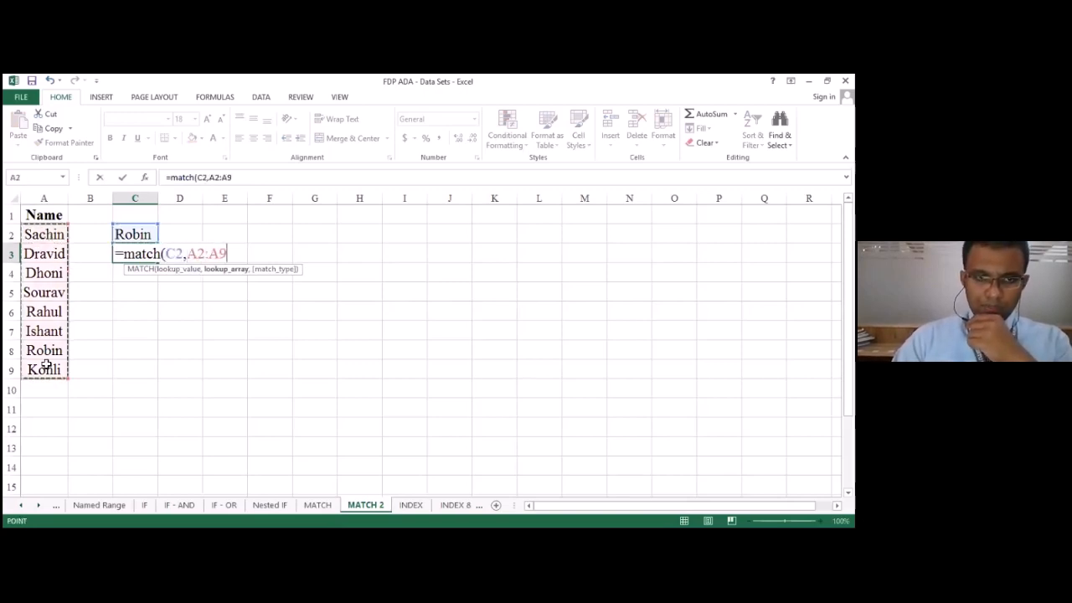
text(,))
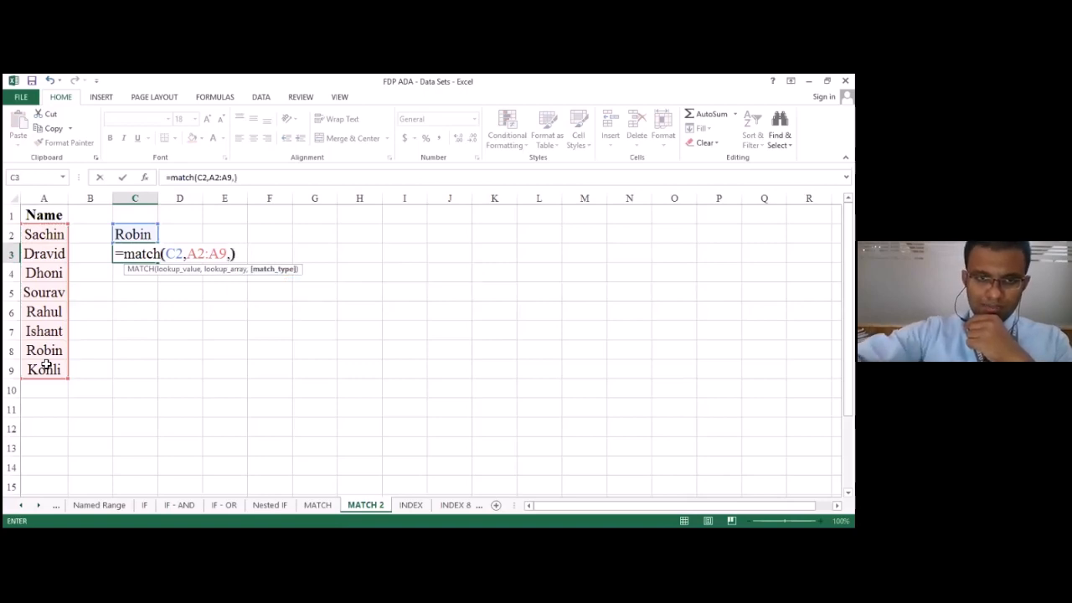
key(BackSpace)
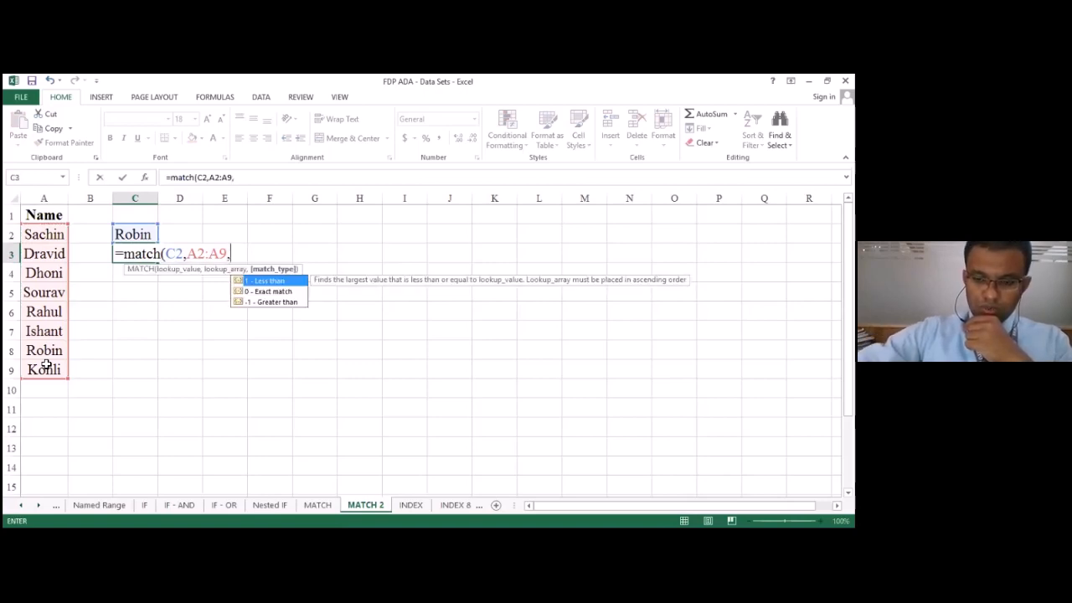
text(0))
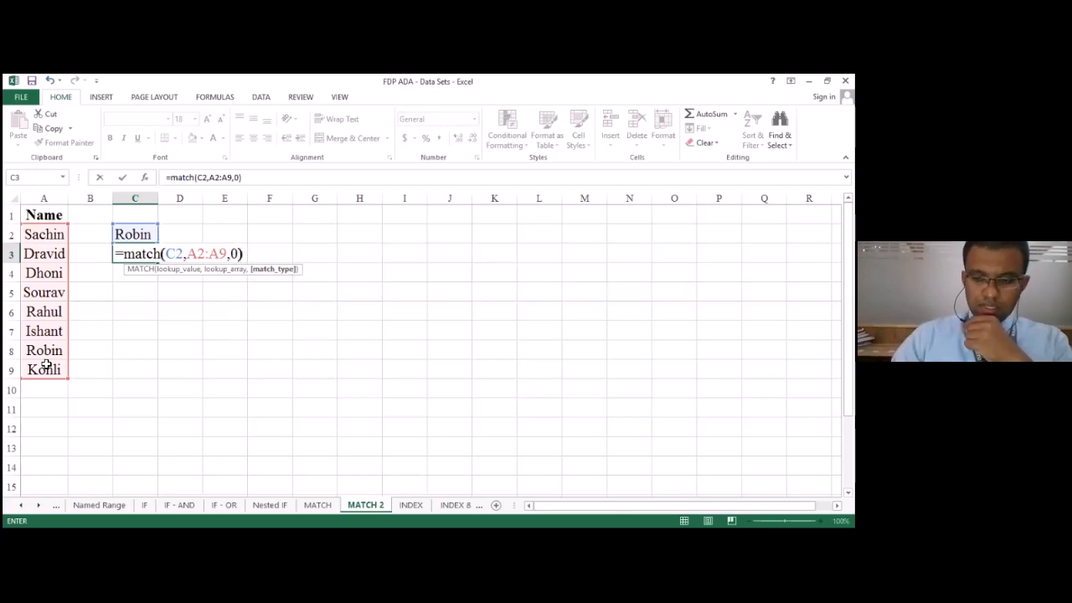
key(Return)
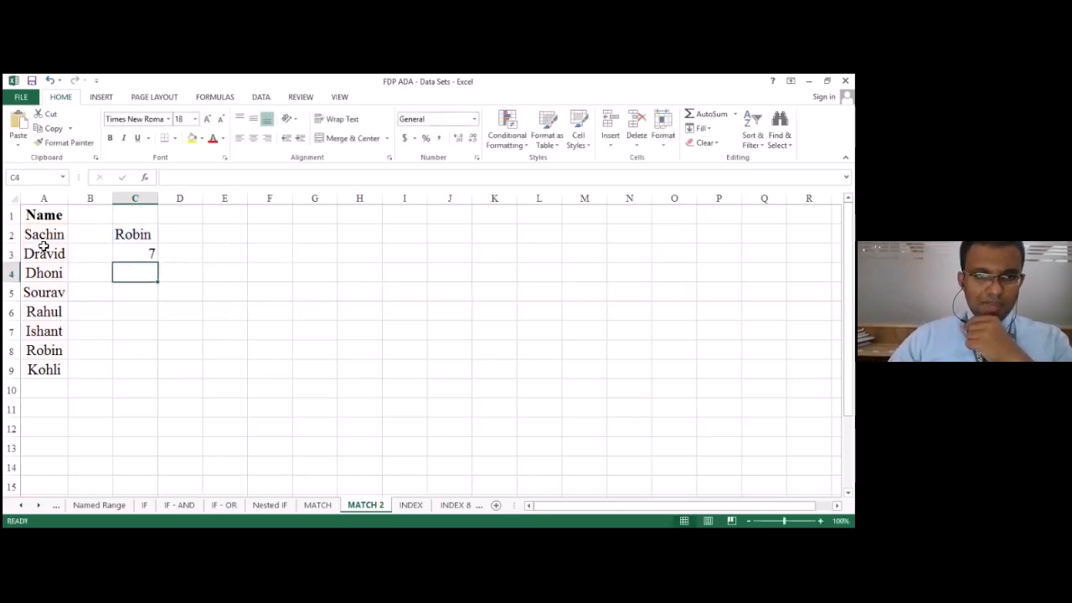
- Count through the Name list one cell at a time from A2 to A8 to verify the matched position
click(42, 237)
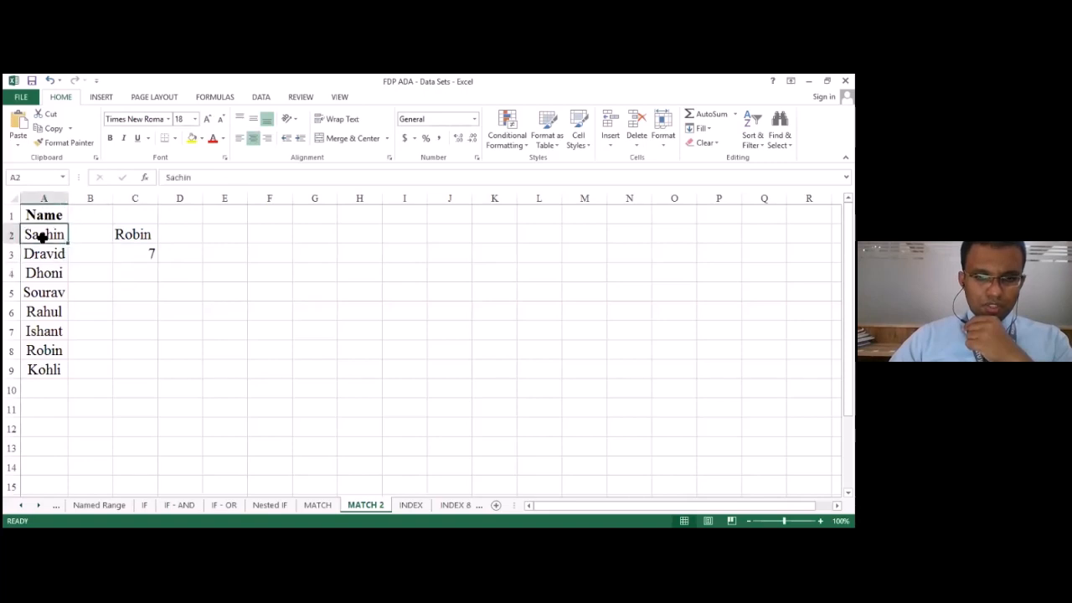
key(Down)
key(Down)
key(Down)
key(Down)
key(Down)
key(Down)
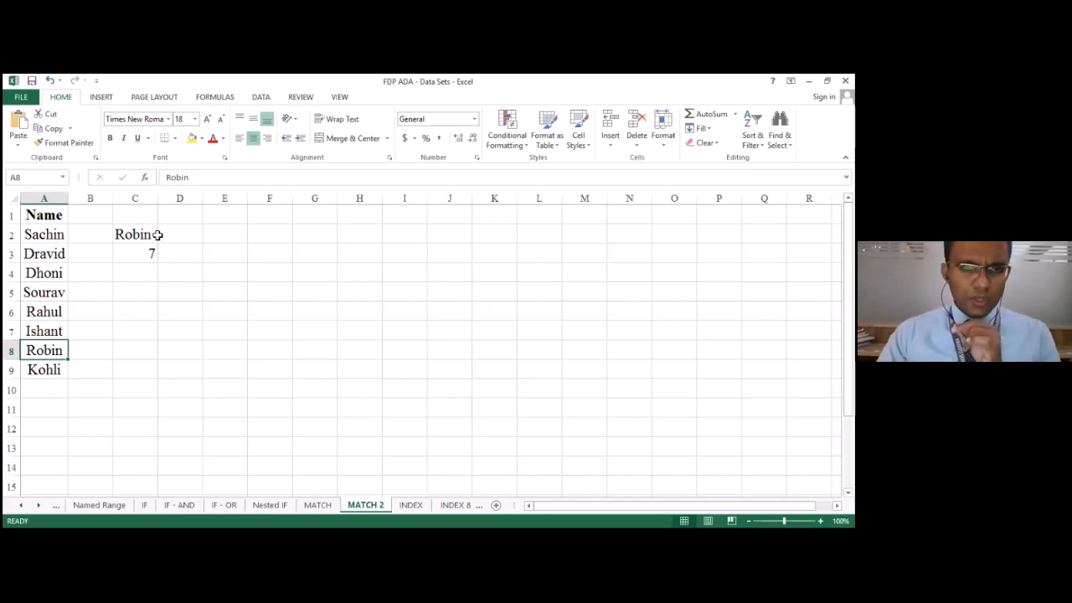
- Leave the MATCH 2 example and open the INDEX sheet
click(147, 197)
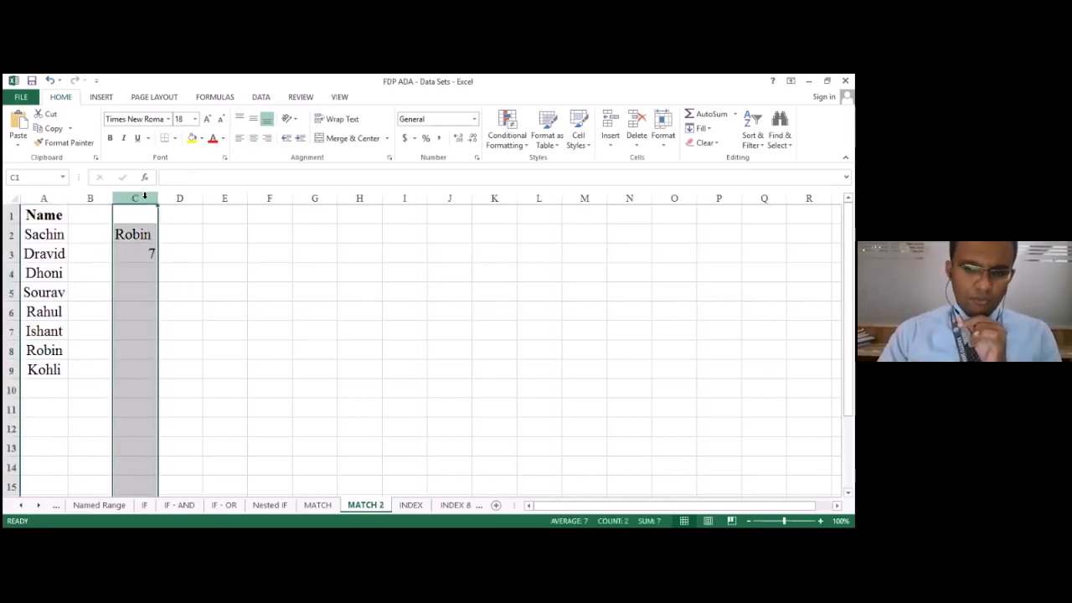
click(429, 426)
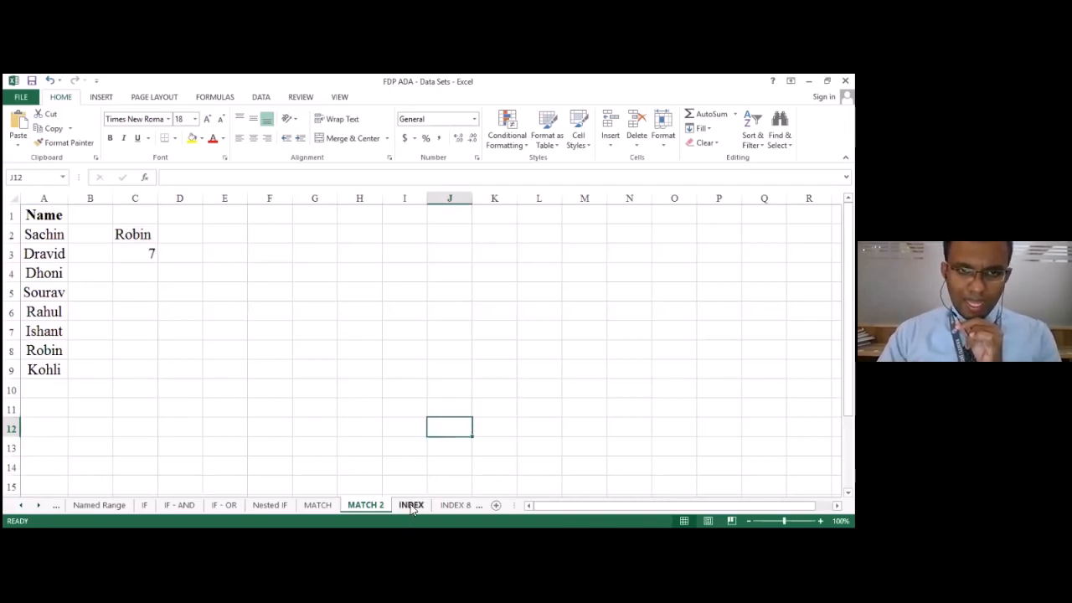
click(411, 505)
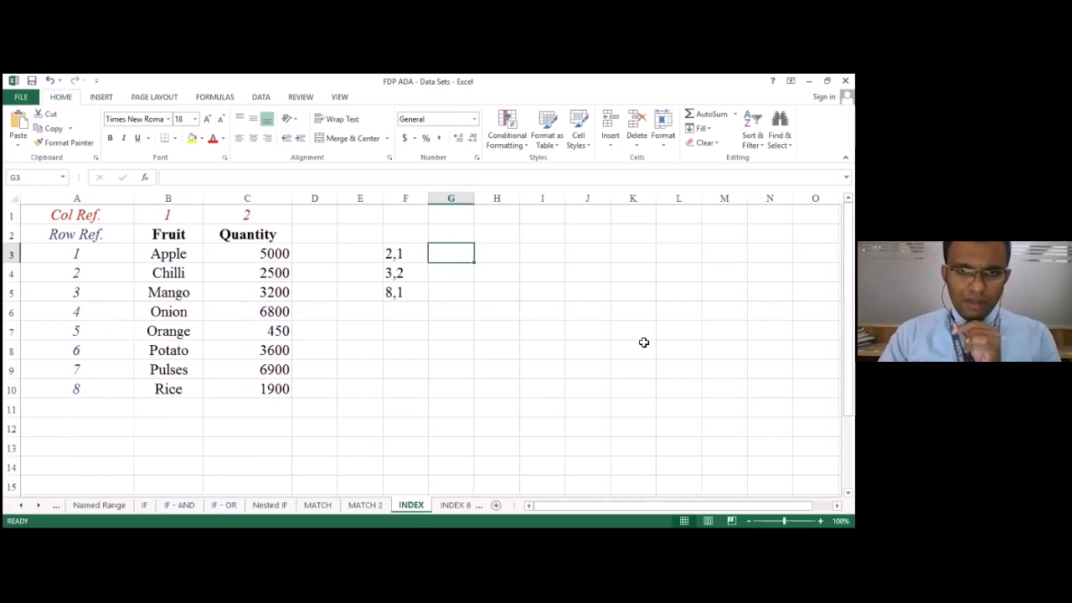
click(503, 538)
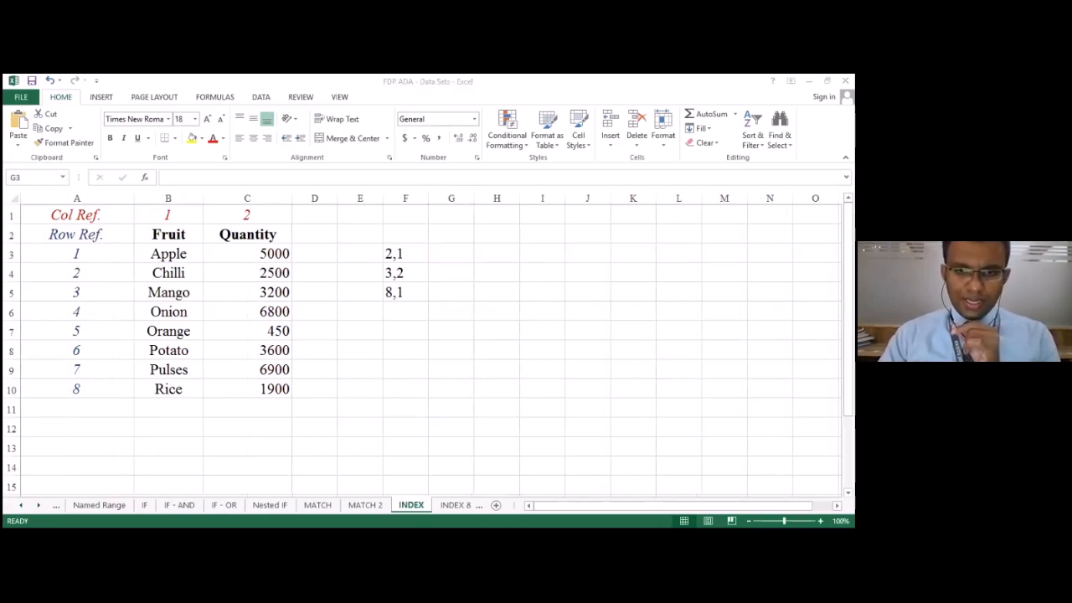
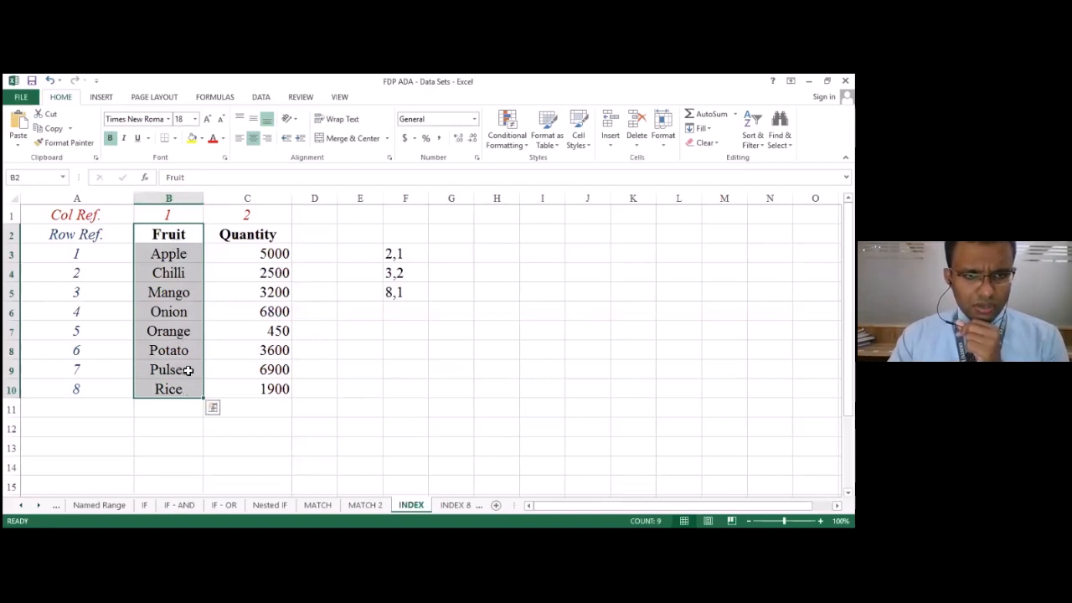
- Rename the Fruit header in B2 as Veg & Grocery and auto-fit column B to the new text
click(167, 228)
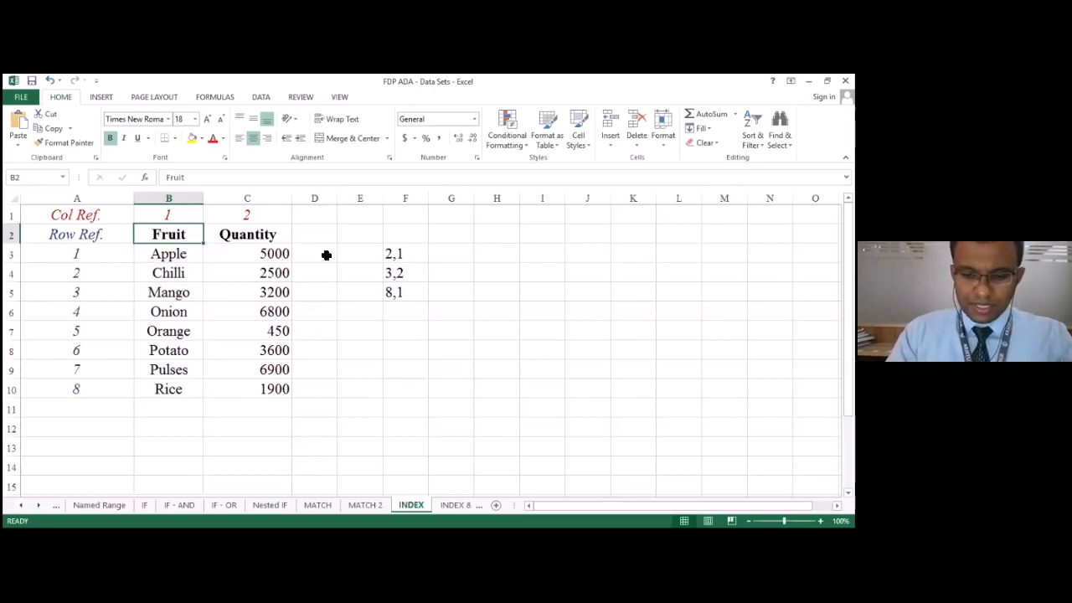
text(Veg)
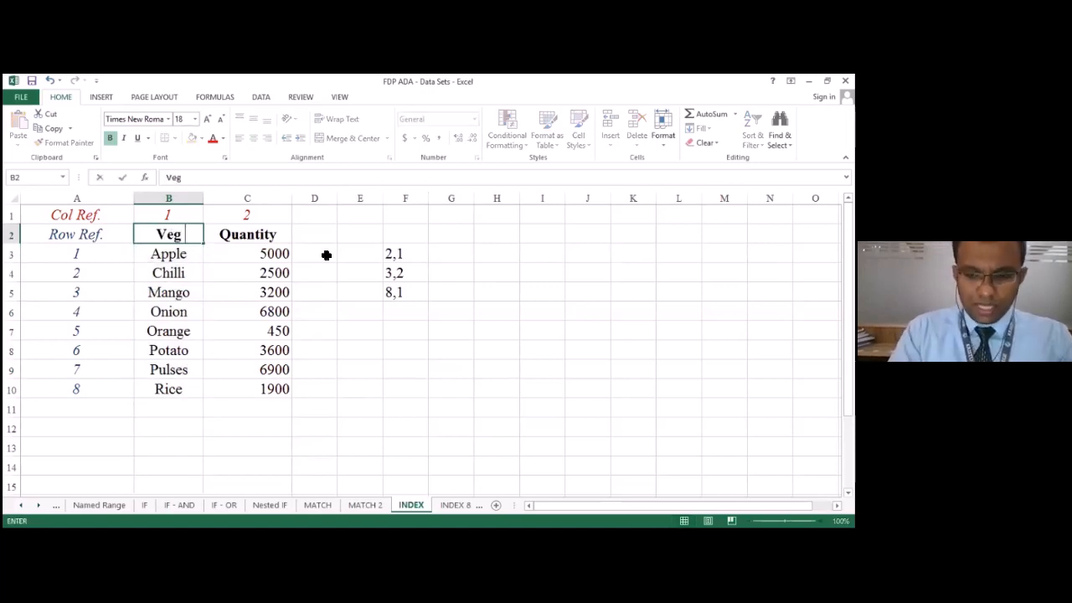
text( & Grocery')
key(Return)
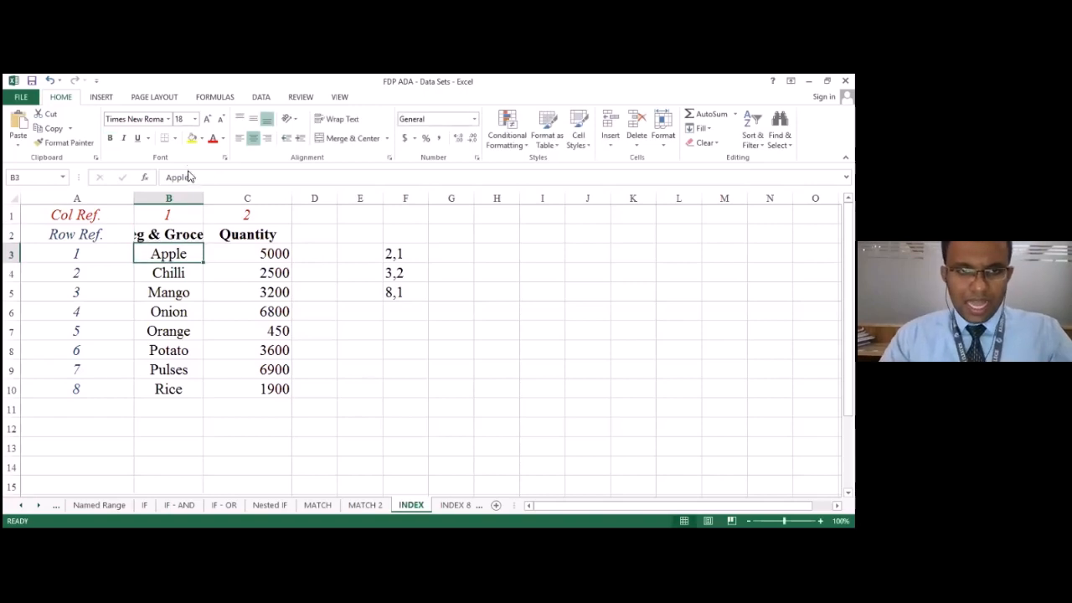
double_click(202, 197)
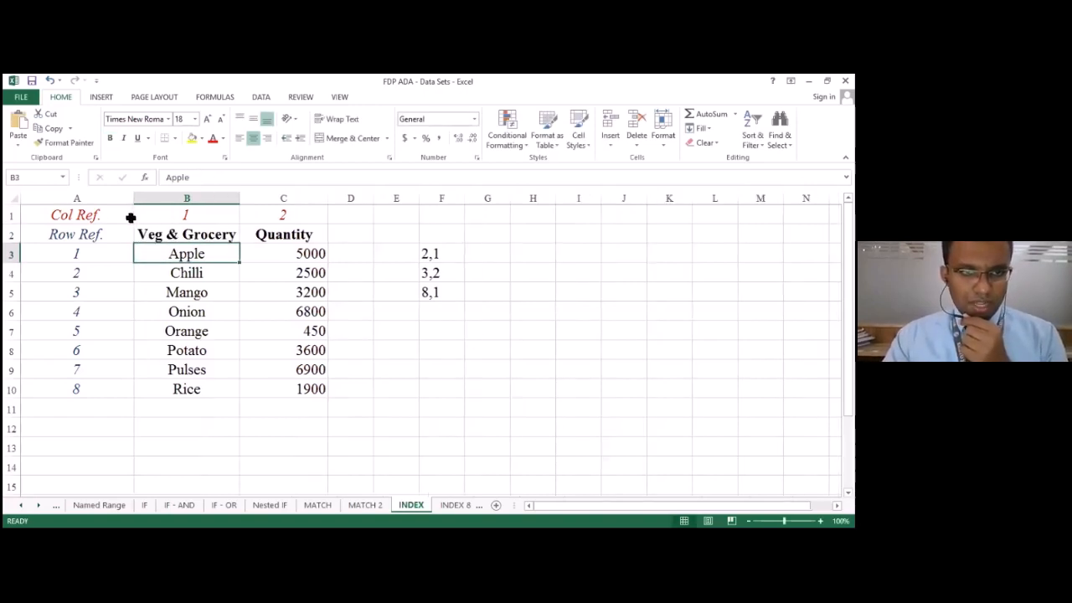
- Highlight the row reference numbers in column A and the column reference numbers in row 1
drag(107, 215, 97, 382)
drag(84, 231, 87, 402)
drag(106, 214, 318, 213)
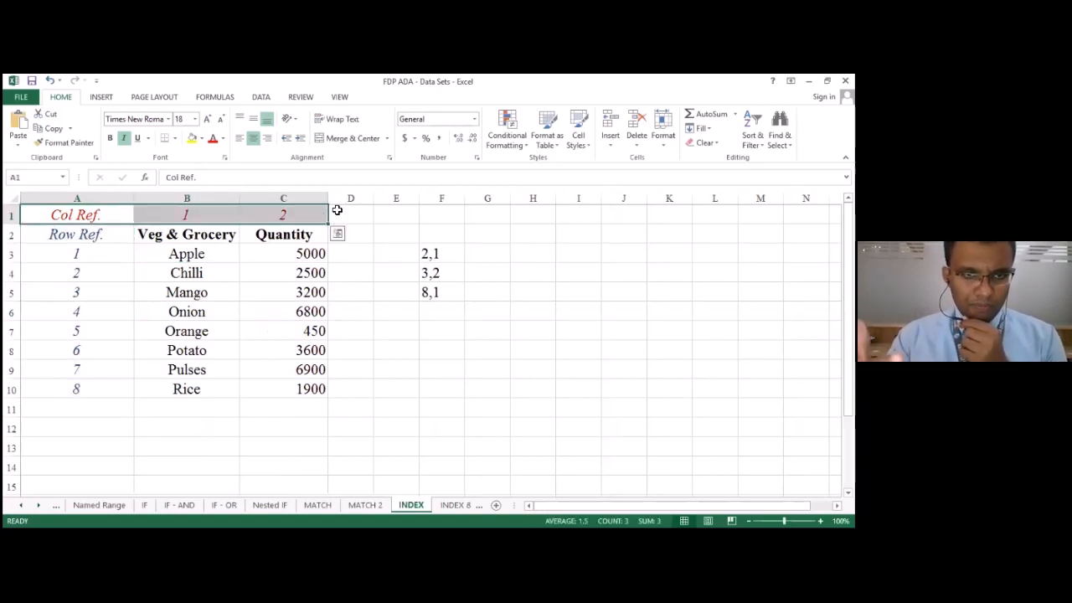
- Move cell by cell through the Veg & Grocery and Quantity table to trace how row and column references identify each entry
key(Down)
key(Down)
key(Right)
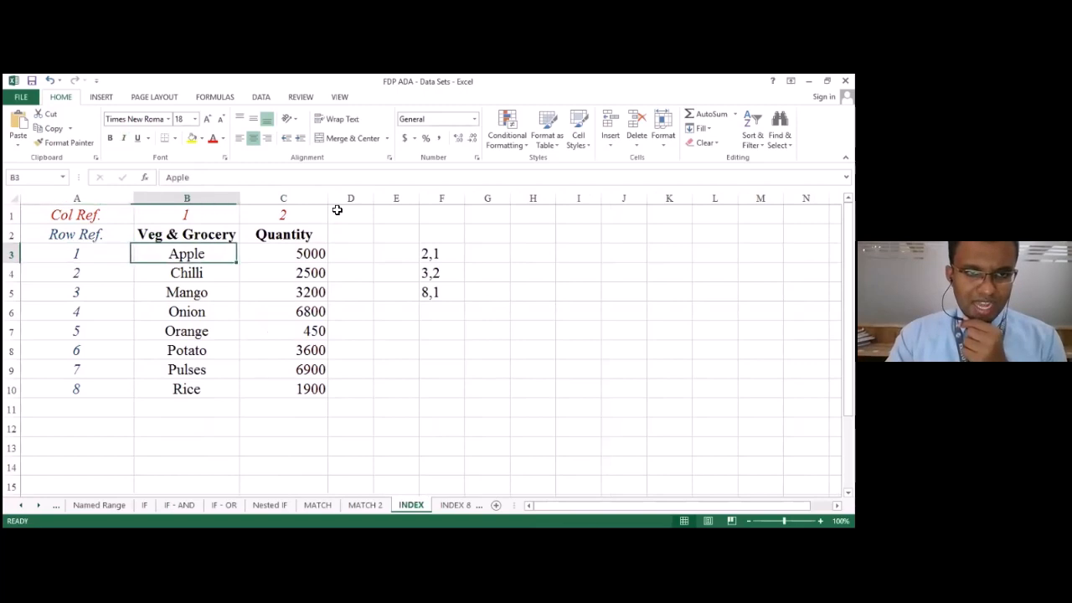
key(Down)
key(Right)
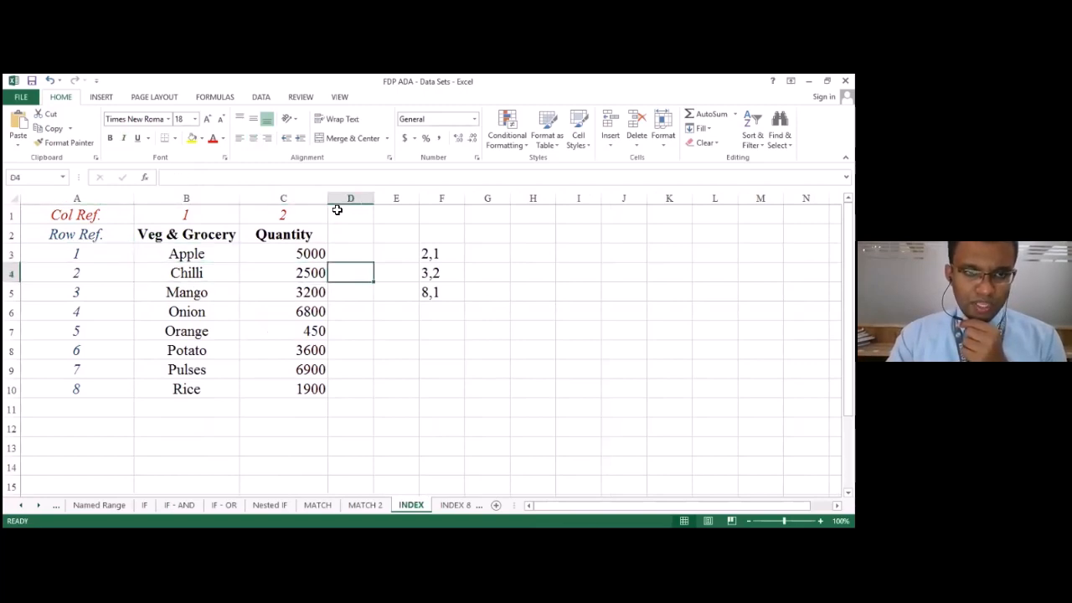
key(Left)
key(Left)
key(Up)
key(Right)
key(Left)
key(Up)
key(Up)
key(Down)
key(Down)
key(Down)
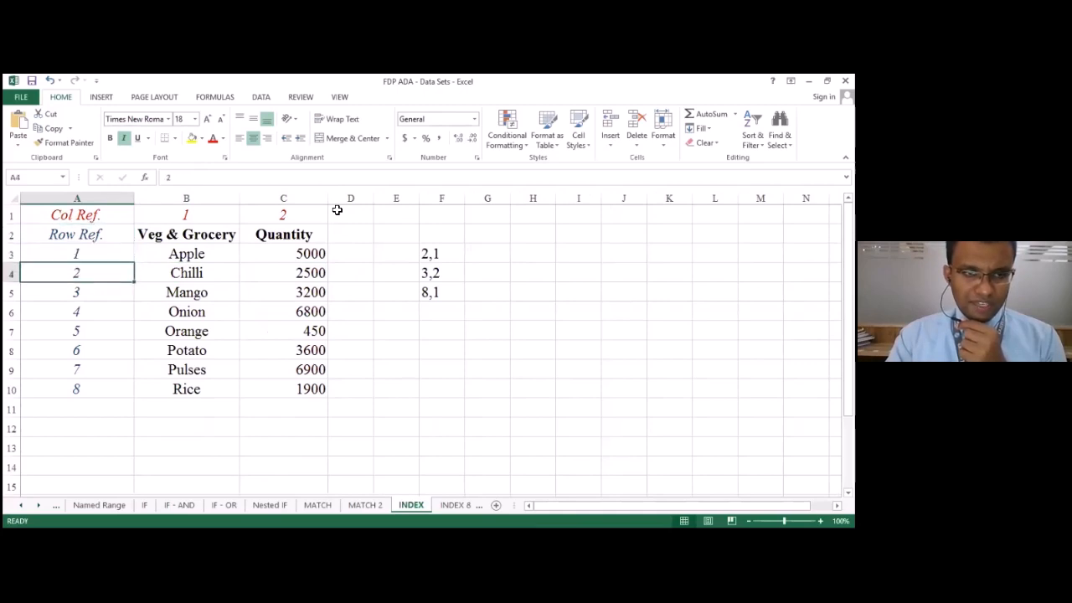
key(Down)
key(Right)
key(Up)
key(Up)
key(Up)
key(Down)
key(Down)
key(Down)
key(Down)
key(Down)
key(Down)
key(Down)
key(Down)
key(Up)
key(Up)
key(Up)
key(Left)
key(Up)
key(Up)
key(Up)
key(Up)
key(Up)
key(Right)
key(Up)
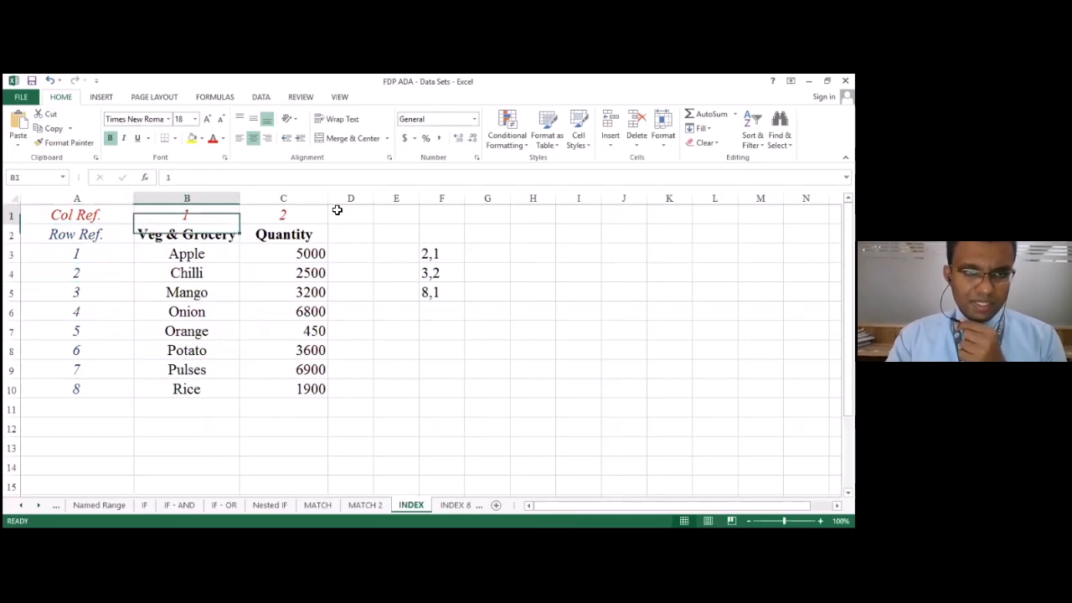
key(Right)
key(Down)
key(Down)
key(Left)
key(Left)
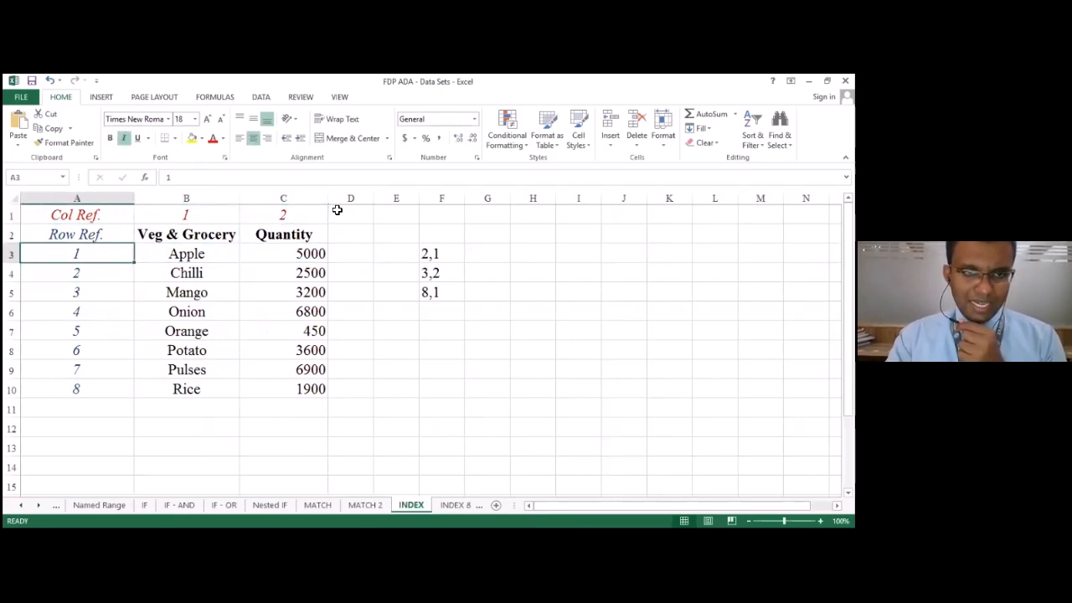
key(Up)
key(Right)
key(Down)
key(Down)
key(Up)
key(Up)
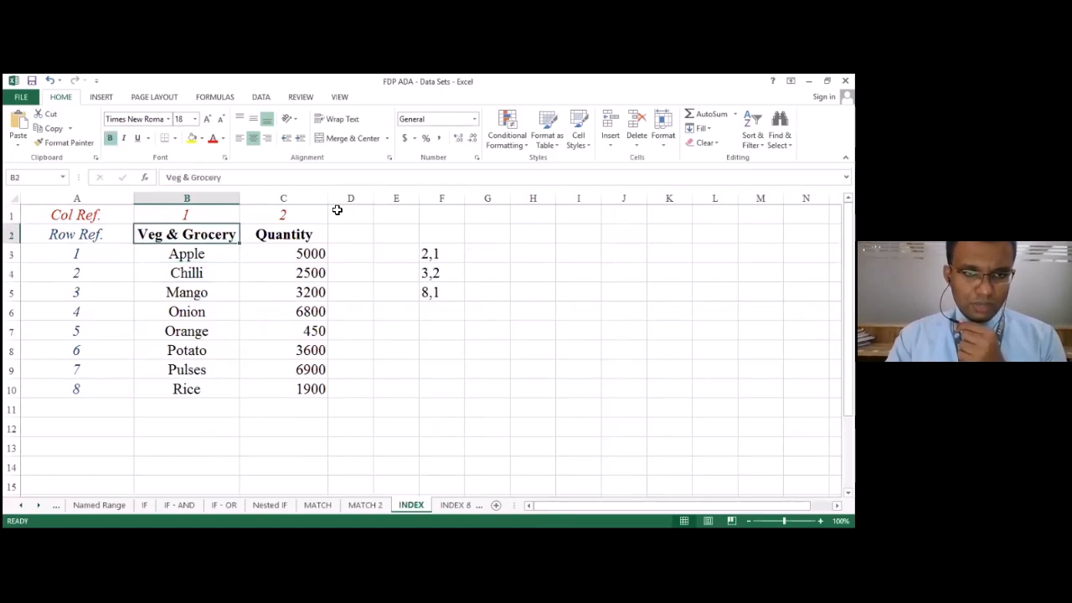
key(Right)
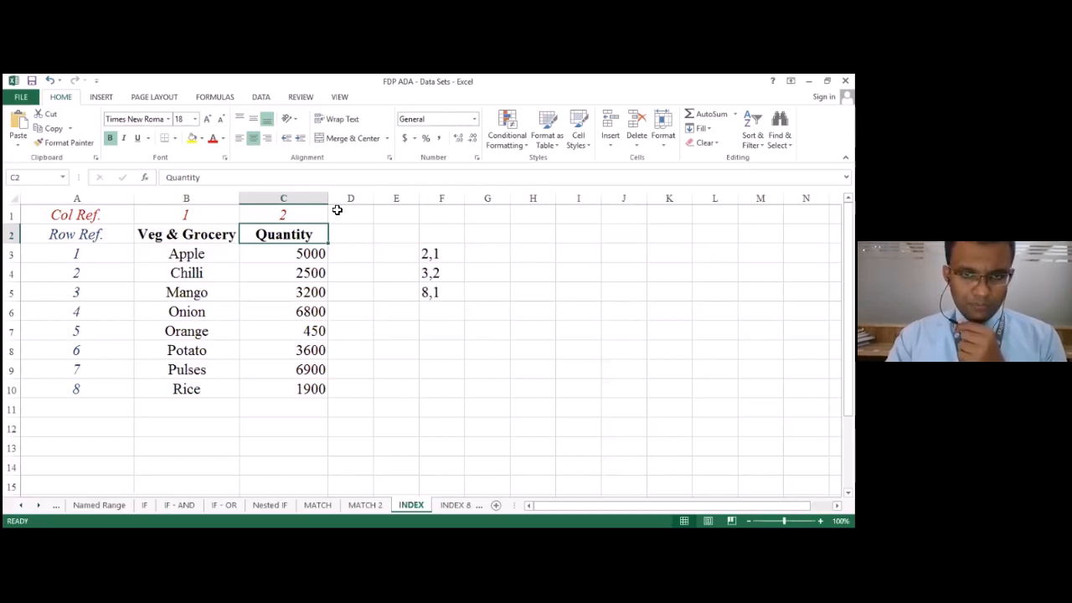
key(Down)
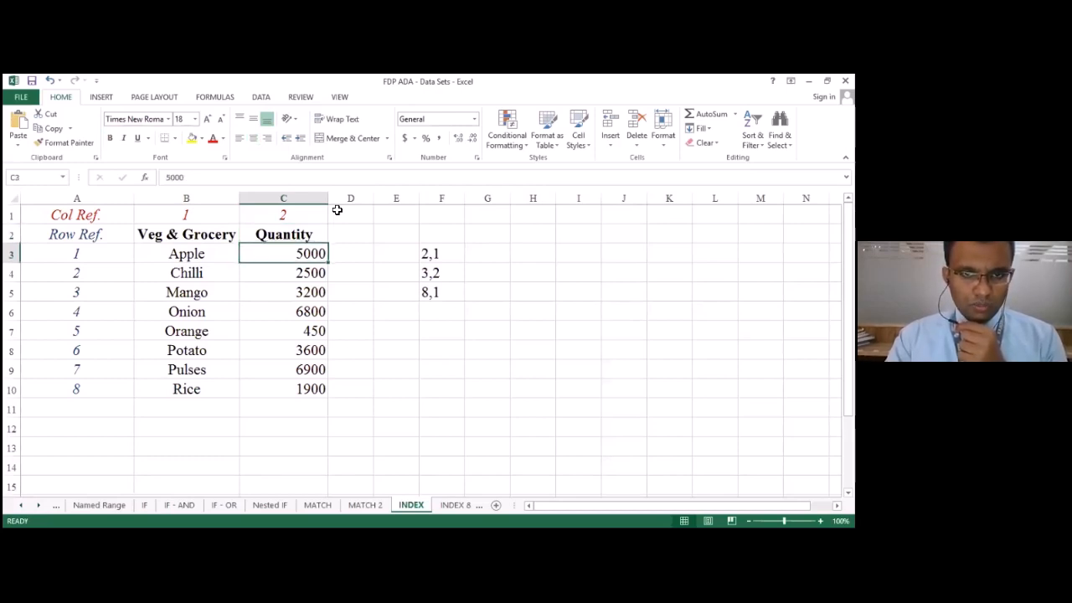
- Examine the reference pair 2,1 in F3 and locate the matching table cell at row 2, column 1
key(Right)
key(Right)
key(Right)
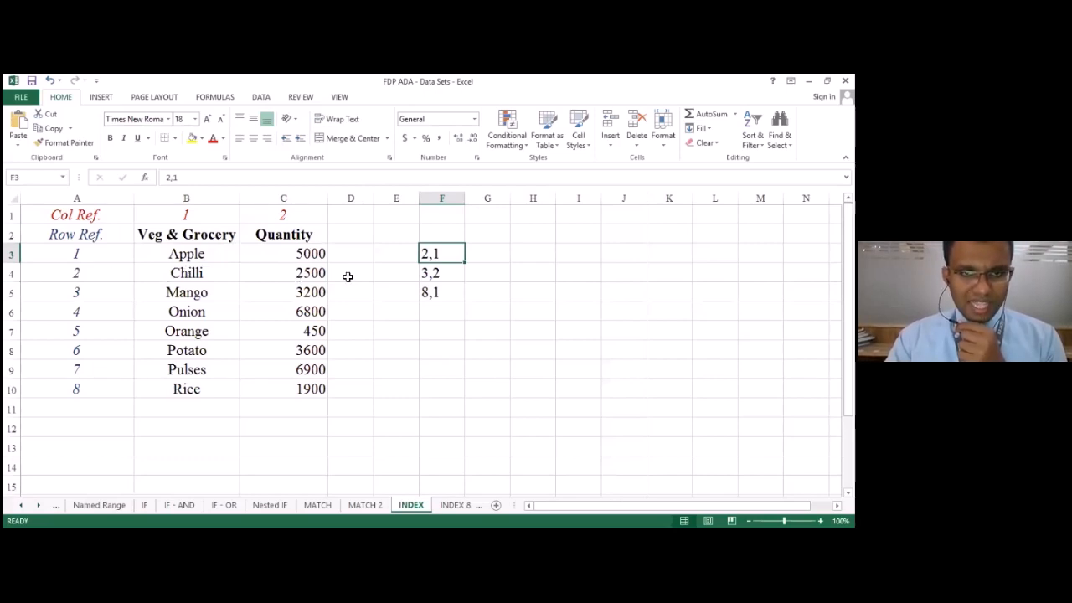
drag(232, 275, 282, 275)
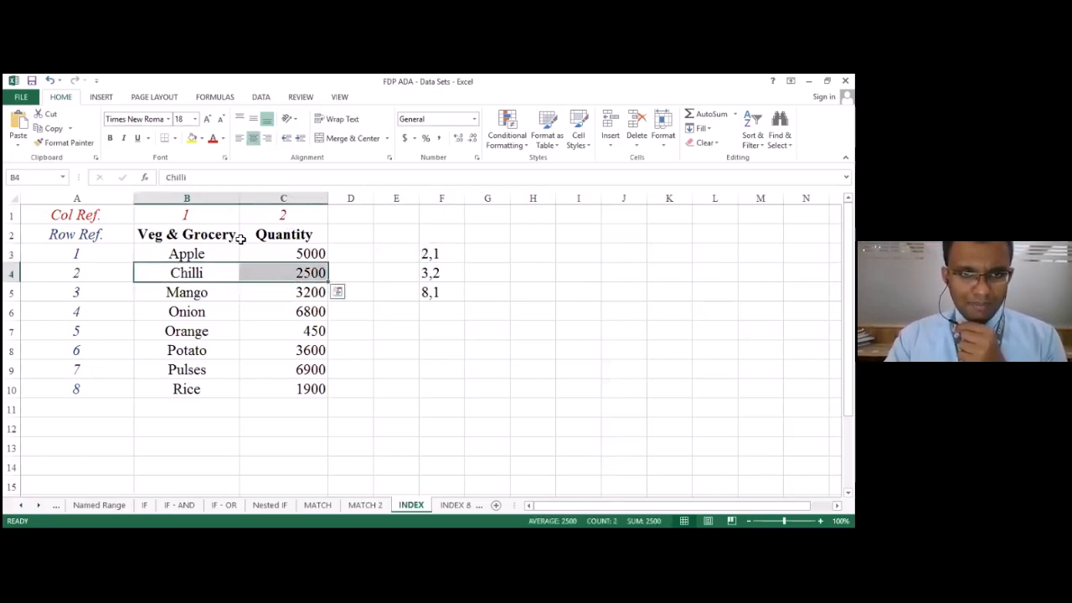
click(199, 269)
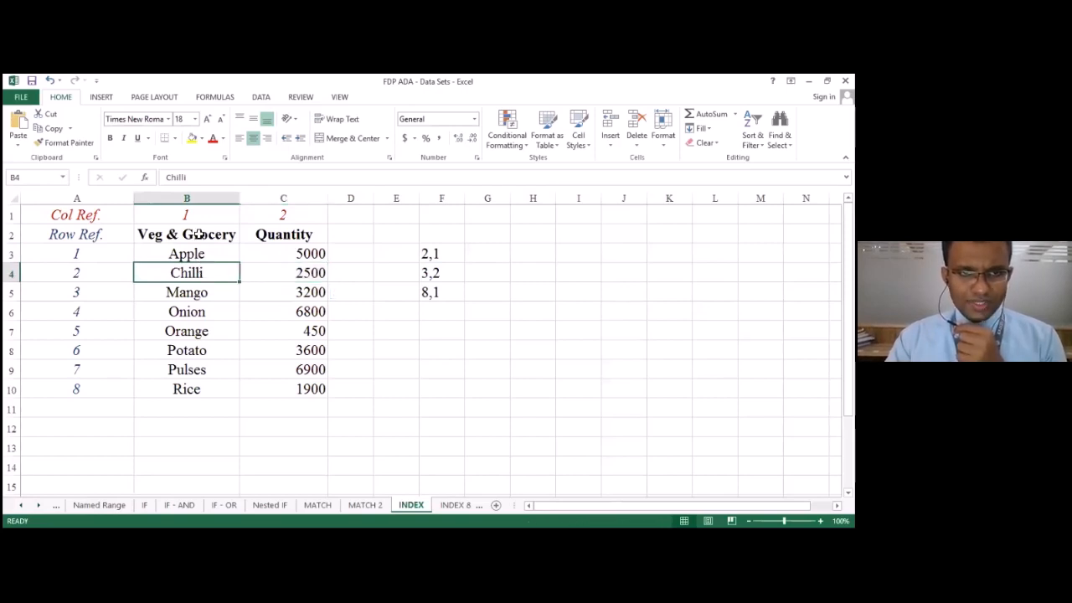
- Begin an INDEX formula in cell G3 with B3:C10 as its array
click(505, 257)
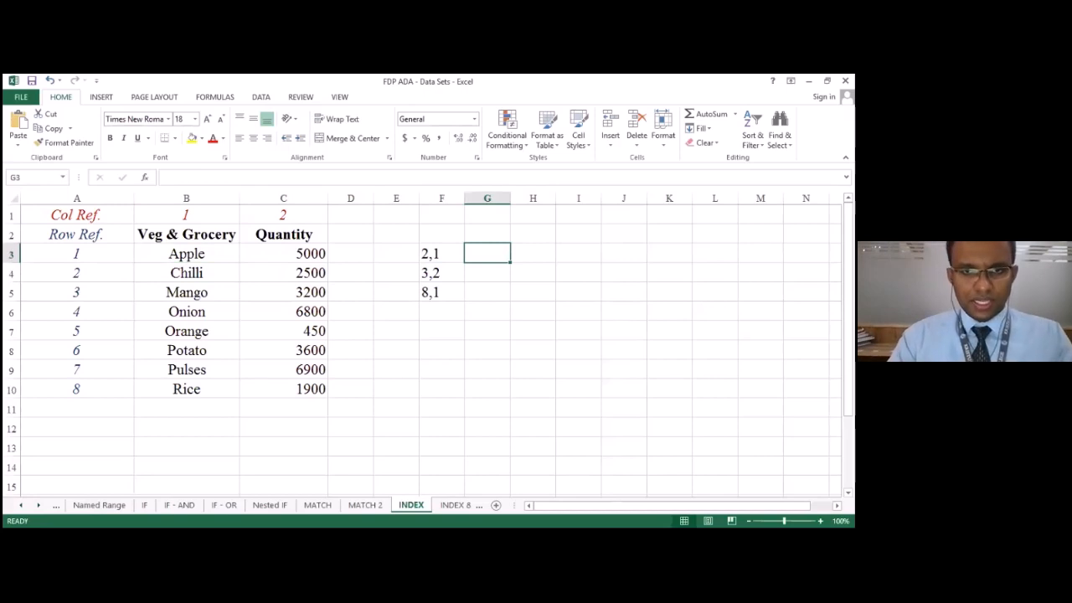
text(=ib)
key(BackSpace)
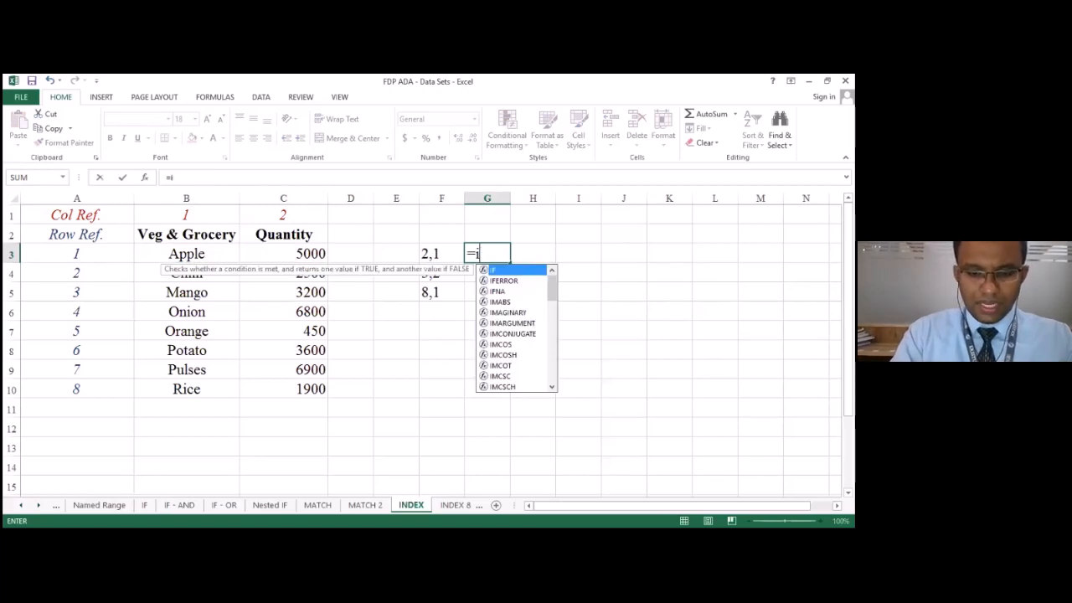
text(ne)
key(BackSpace)
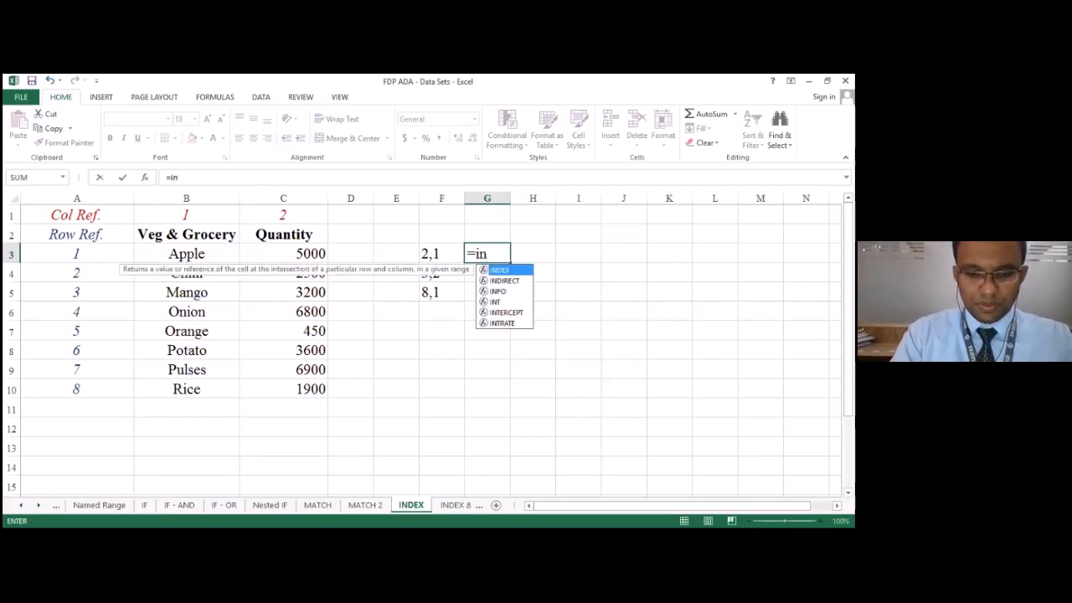
text(dex)
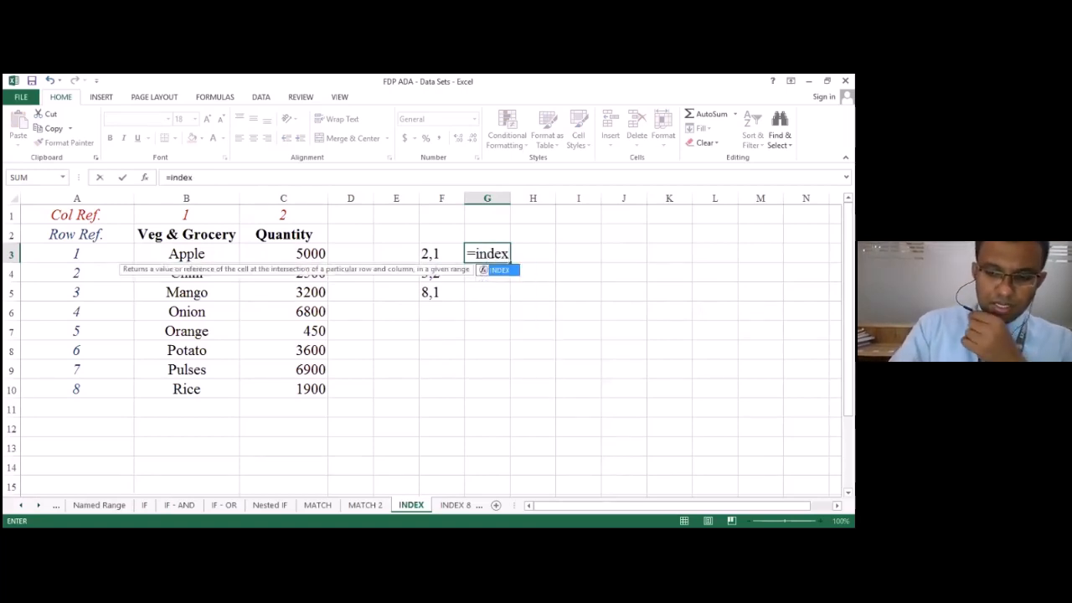
text(()
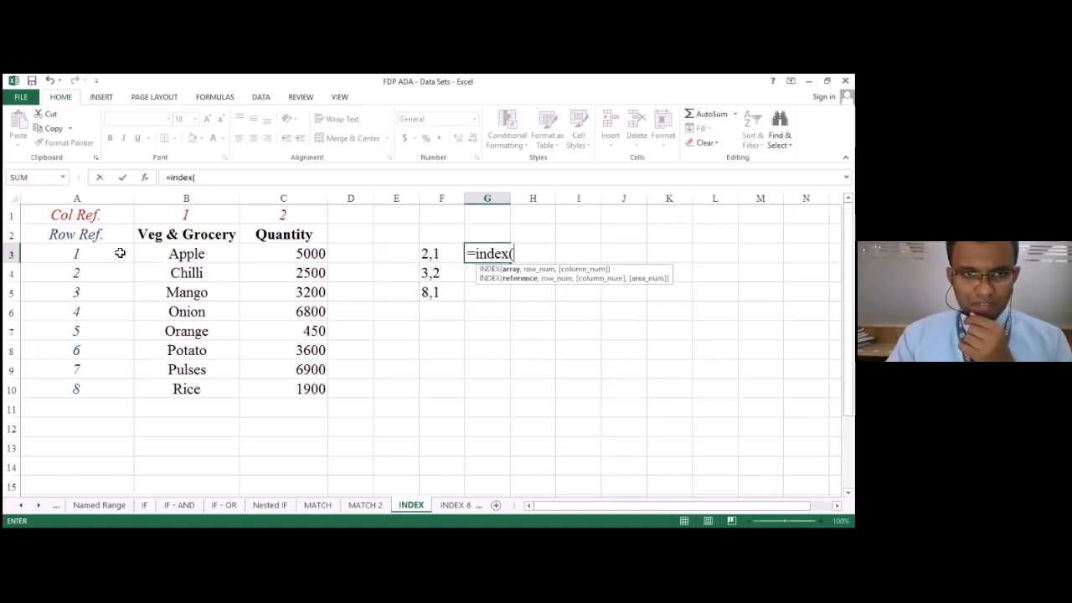
click(165, 253)
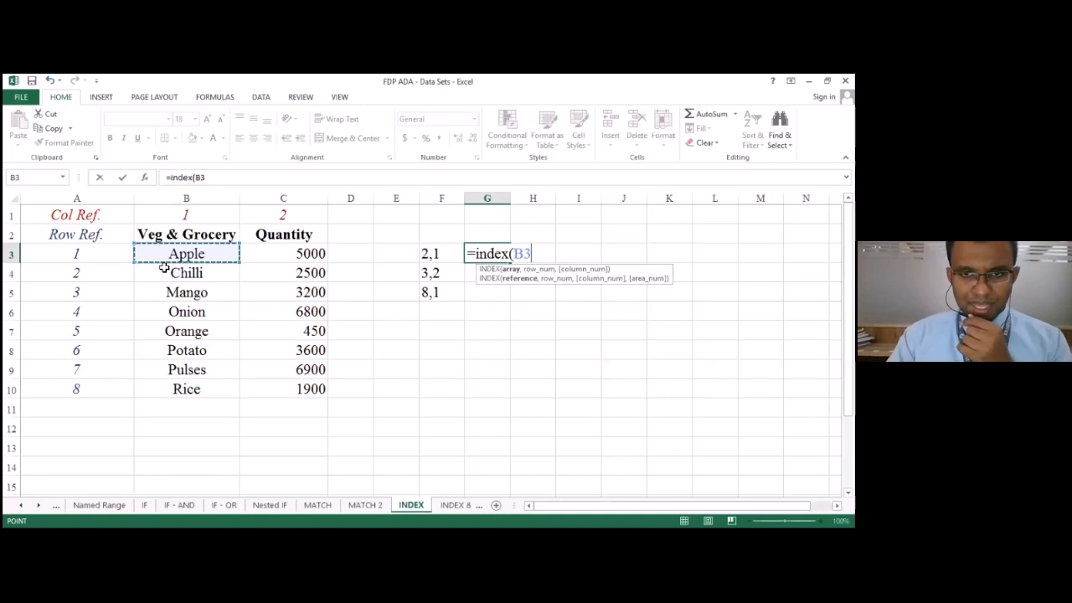
drag(168, 253, 309, 389)
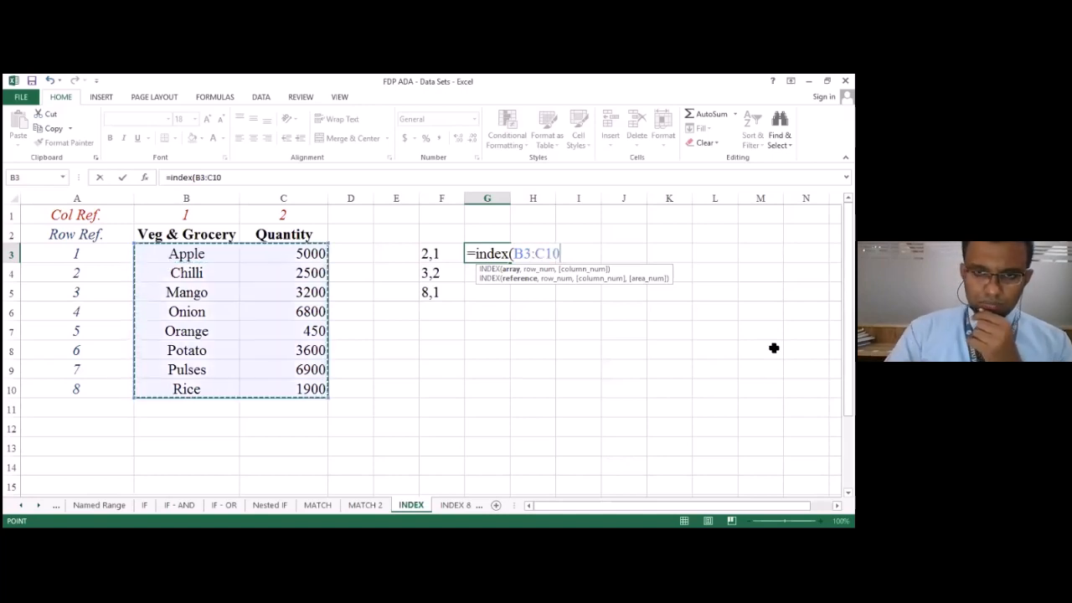
- Complete the G3 formula with row number 2 and column number 1, making it =INDEX(B3:C10,2,1), and review it
text(,)
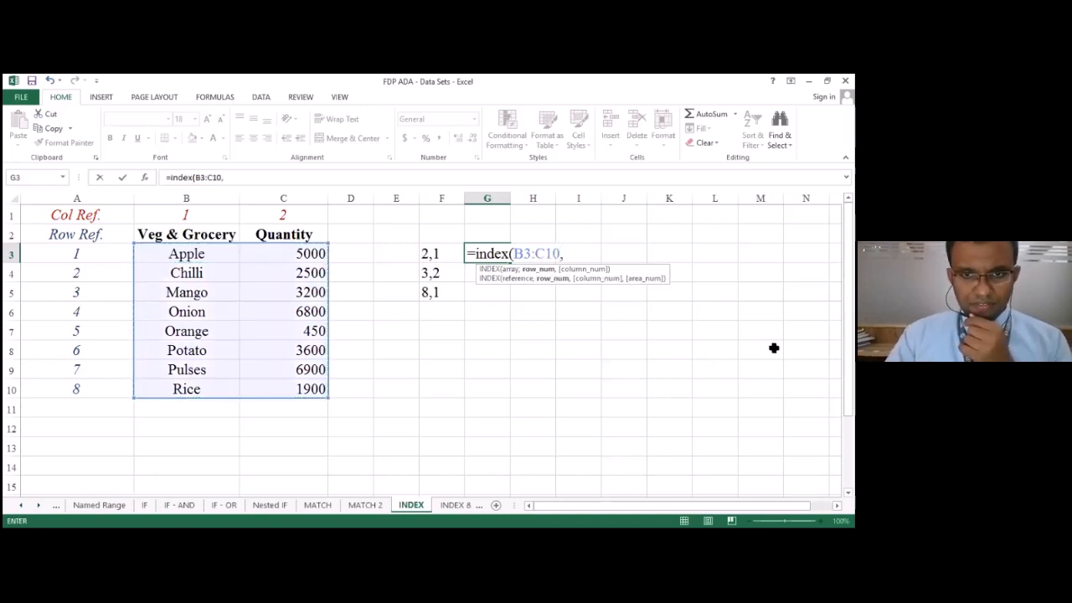
text(2)
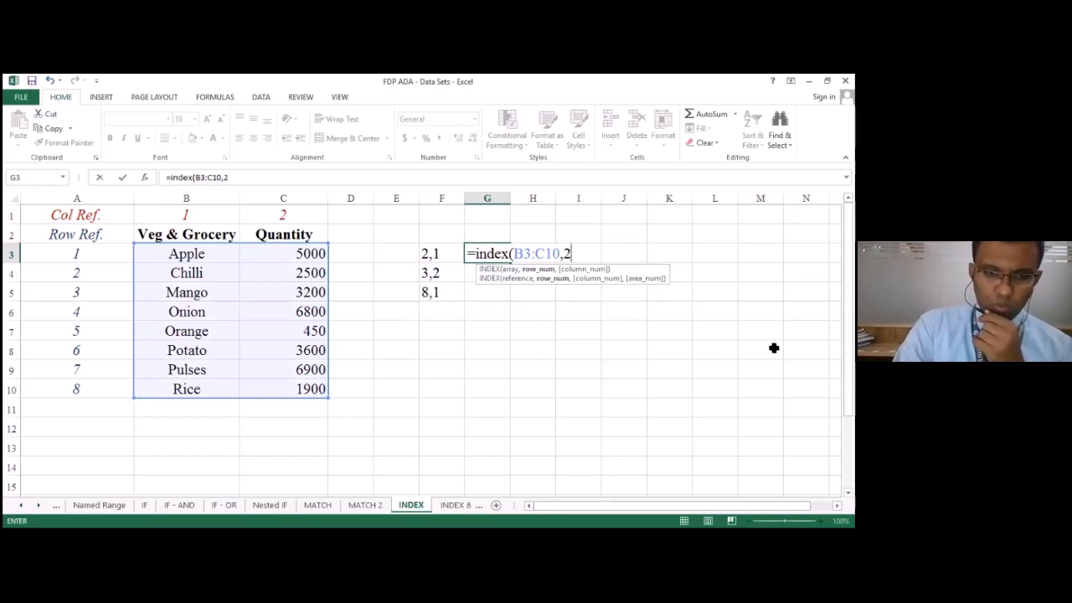
text(,!)
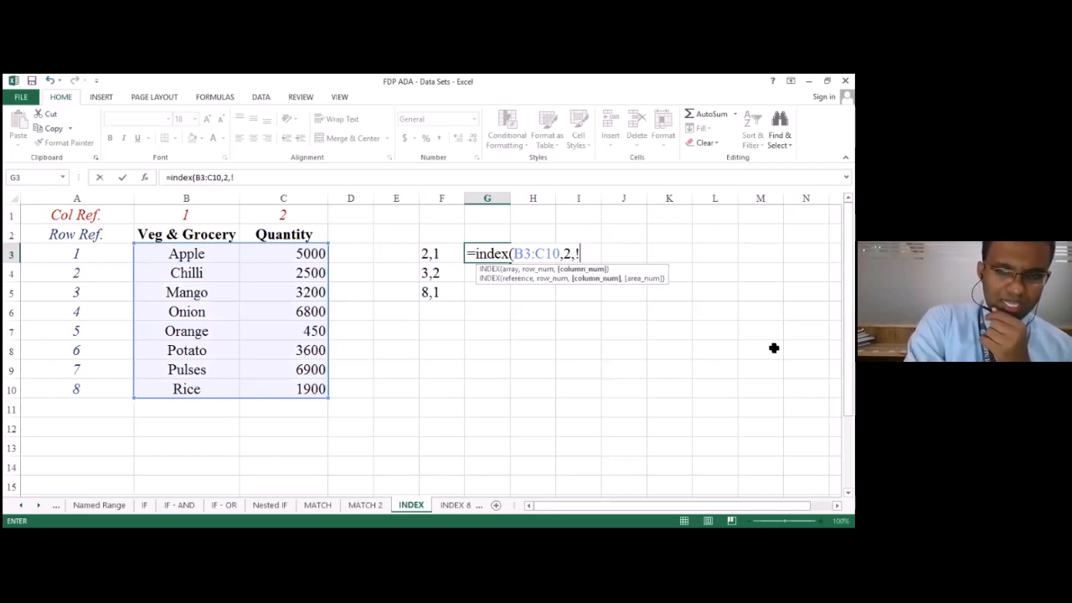
key(BackSpace)
text(1)
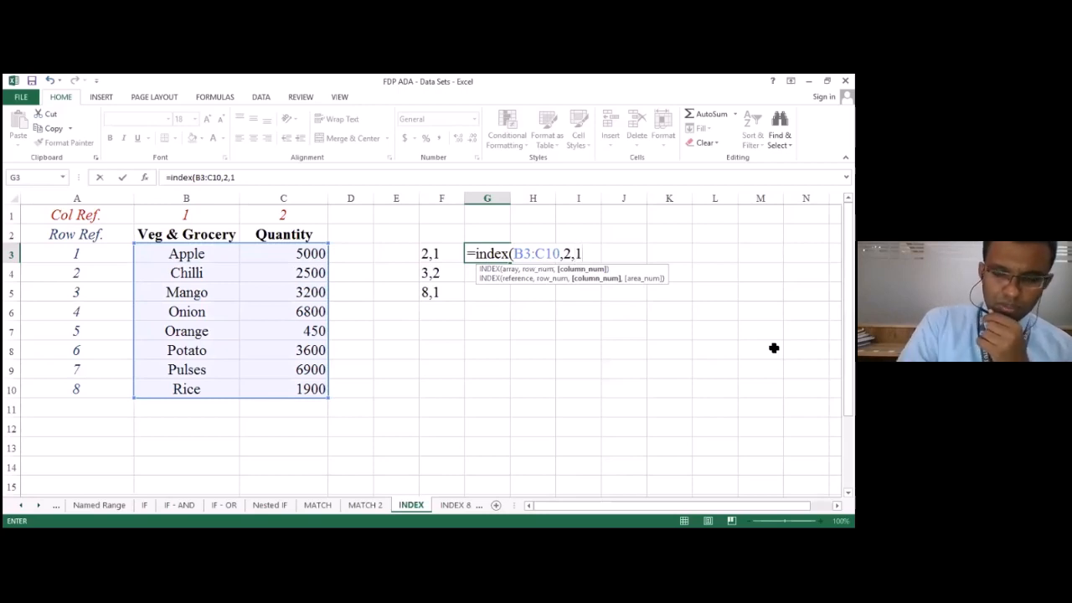
text())
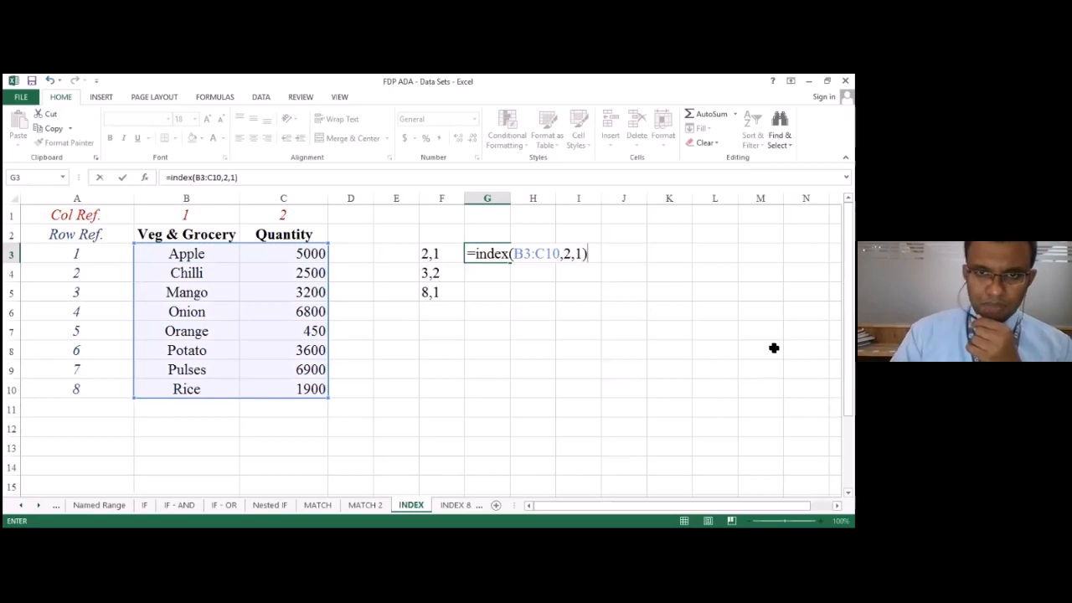
key(Return)
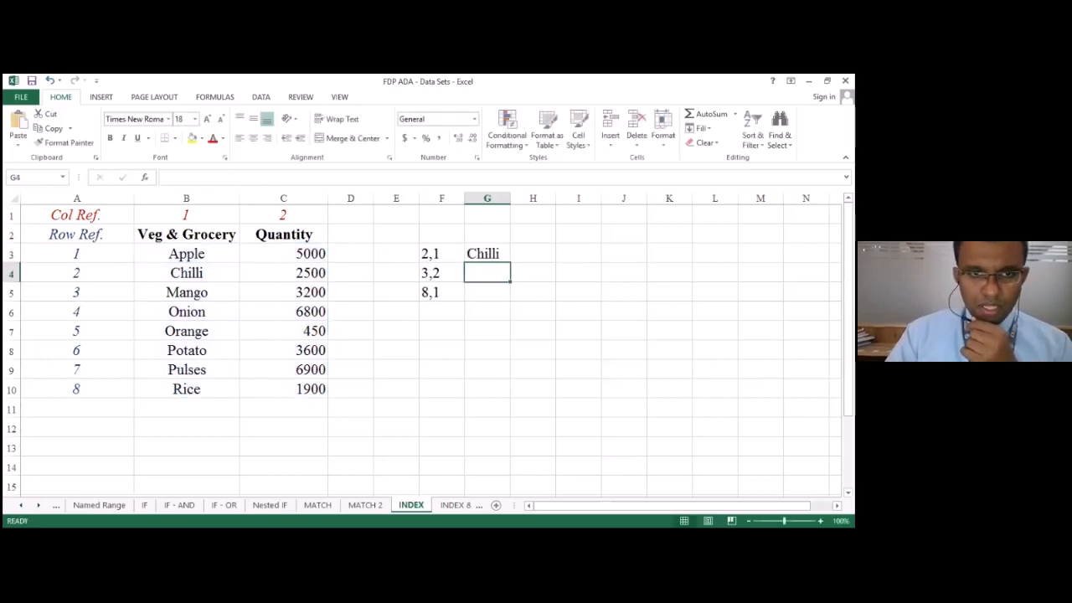
click(515, 251)
click(487, 252)
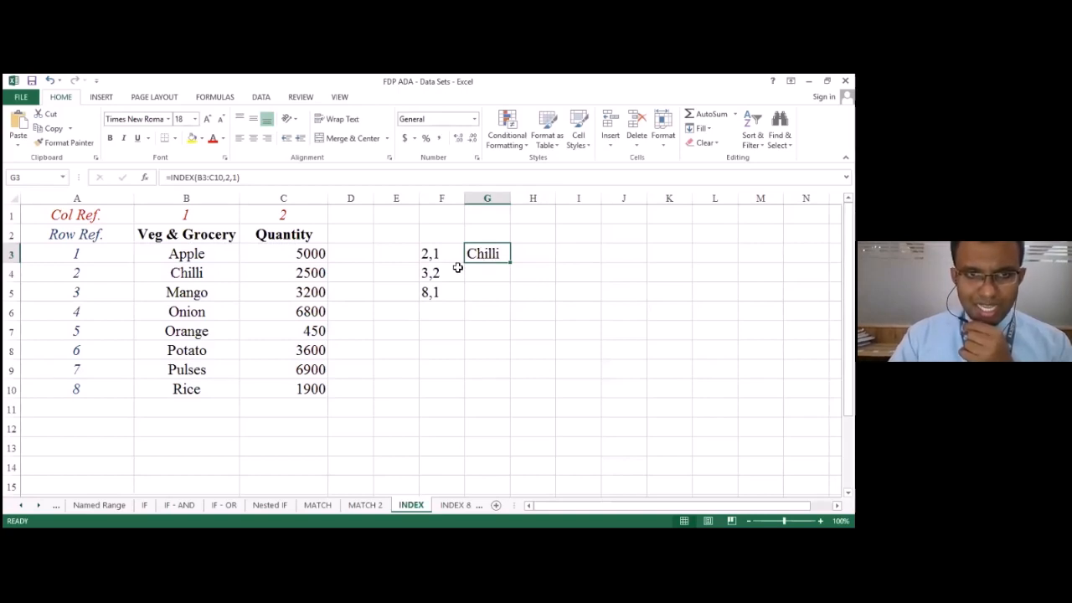
- Clear cell G3 after checking the Chilli entry, and begin a new INDEX formula there with B3:C10 as its array
click(174, 275)
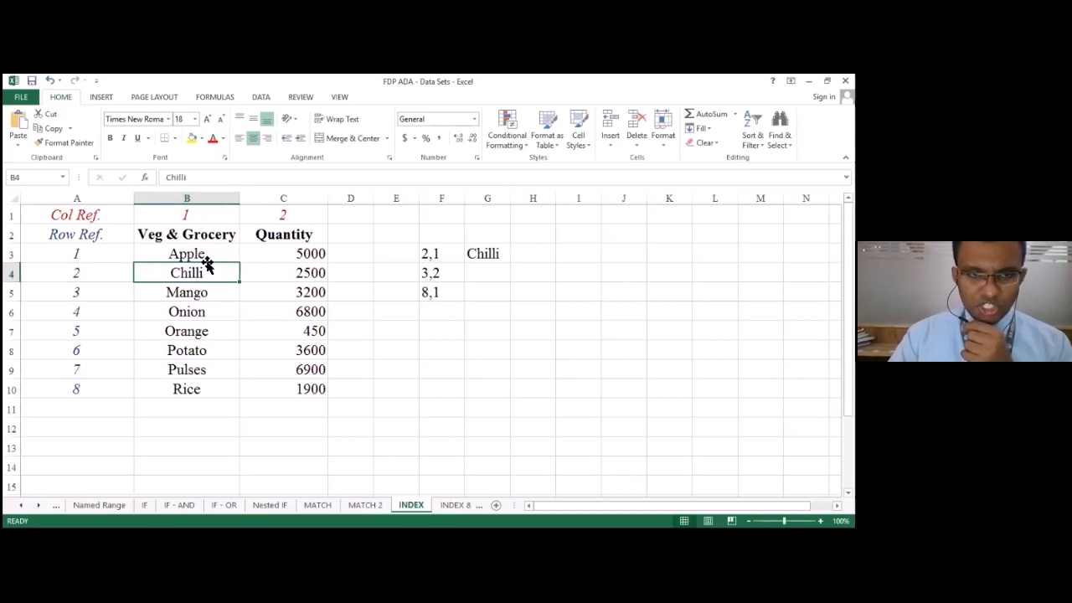
click(483, 260)
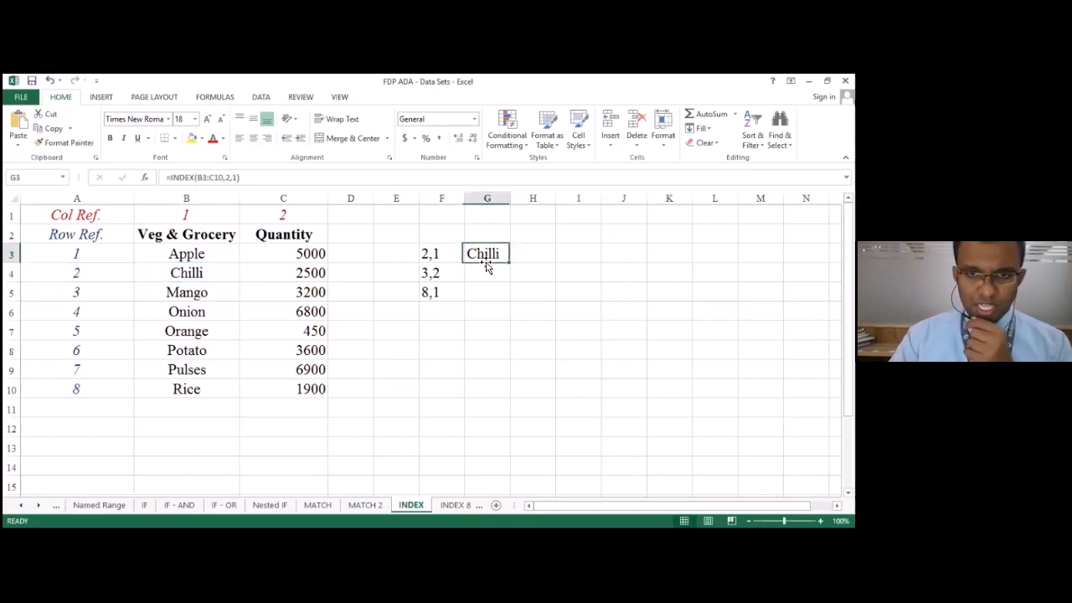
key(Delete)
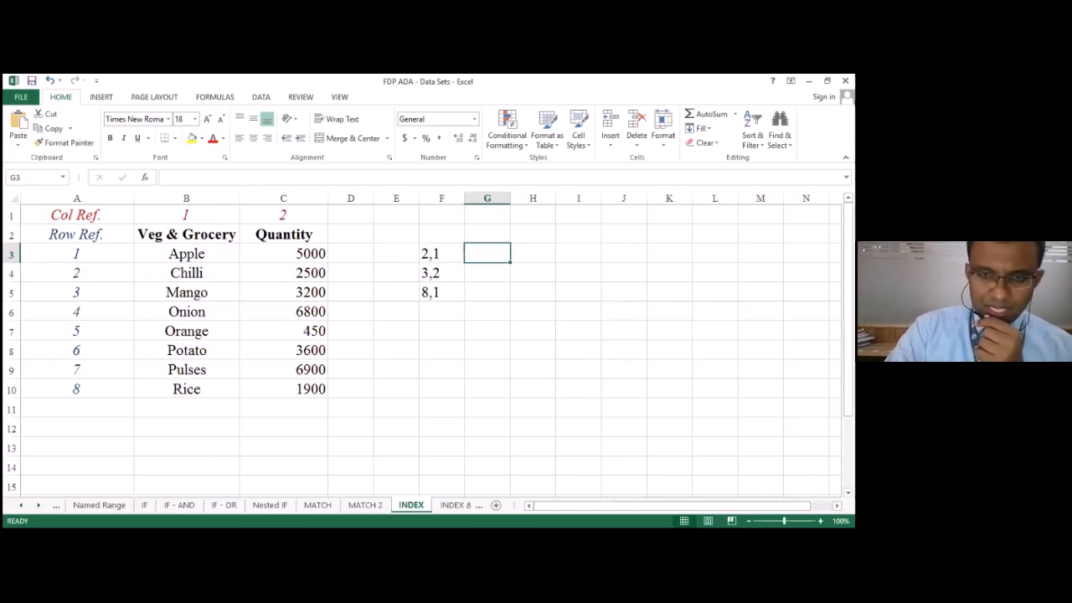
text(=)
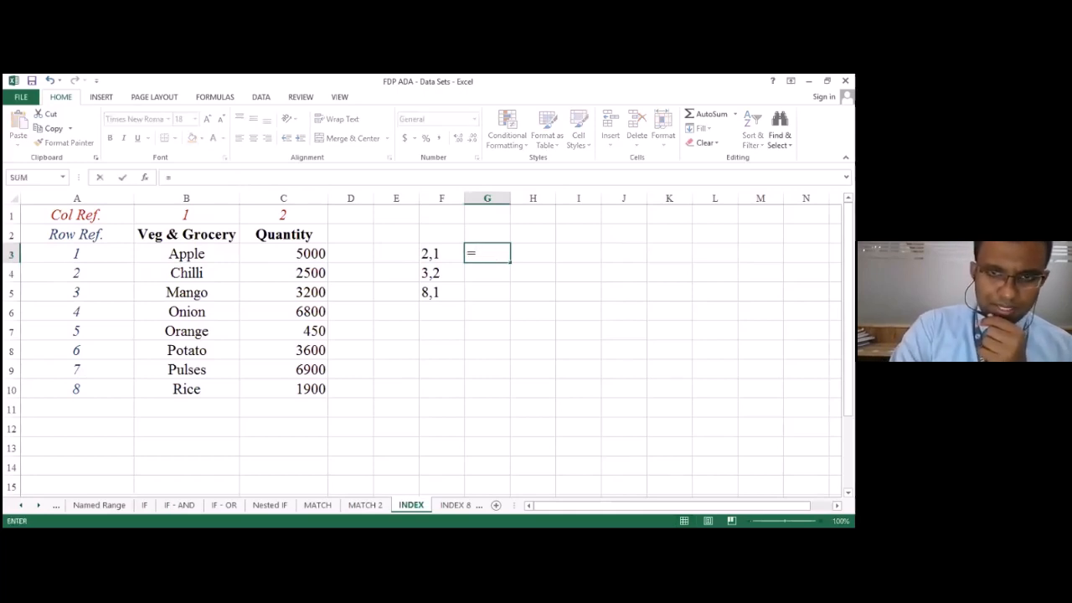
text(index)
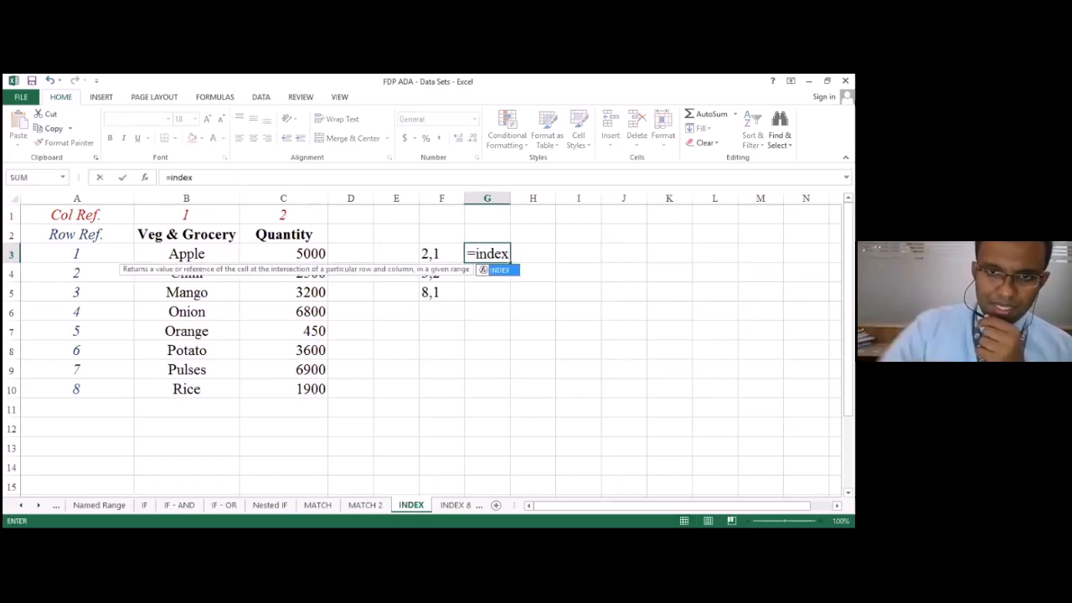
text(()
click(173, 253)
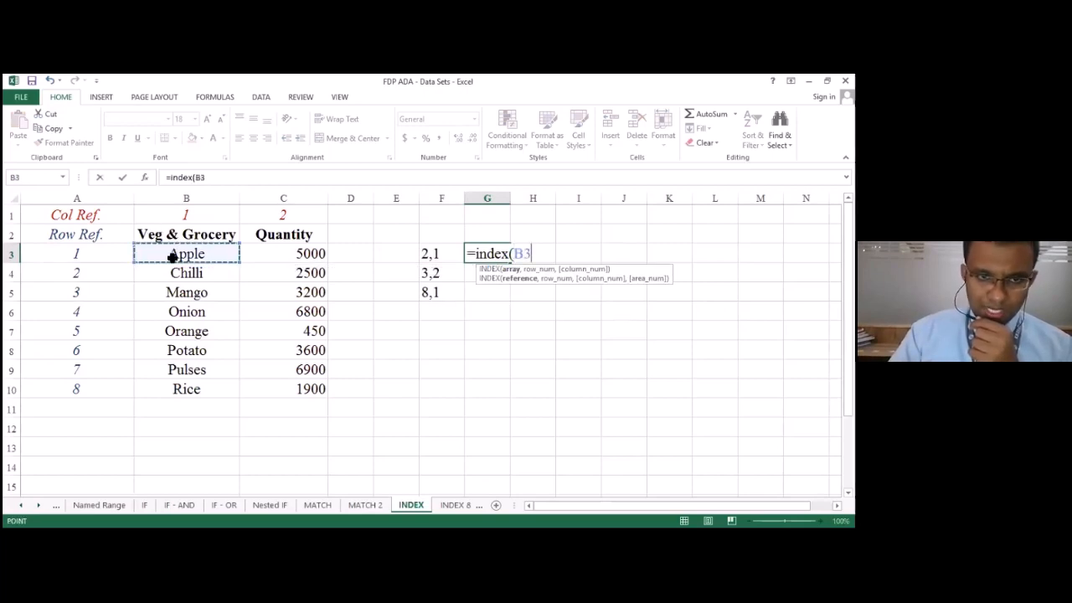
drag(173, 257, 293, 387)
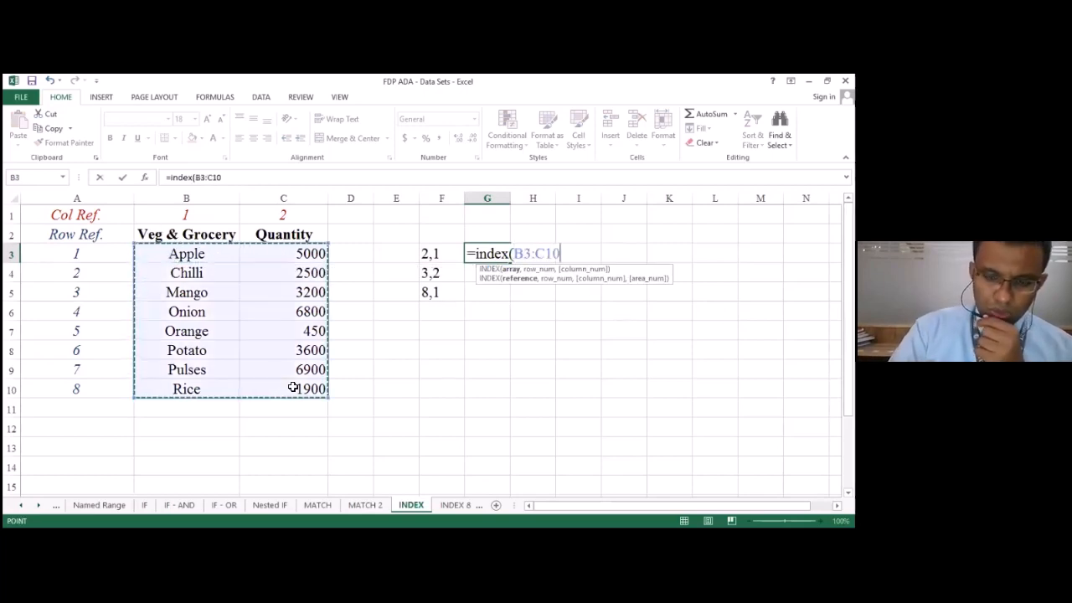
- Finish the G3 formula with row number 2 and column number 1, making it =INDEX(B3:C10,2,1)
text(,)
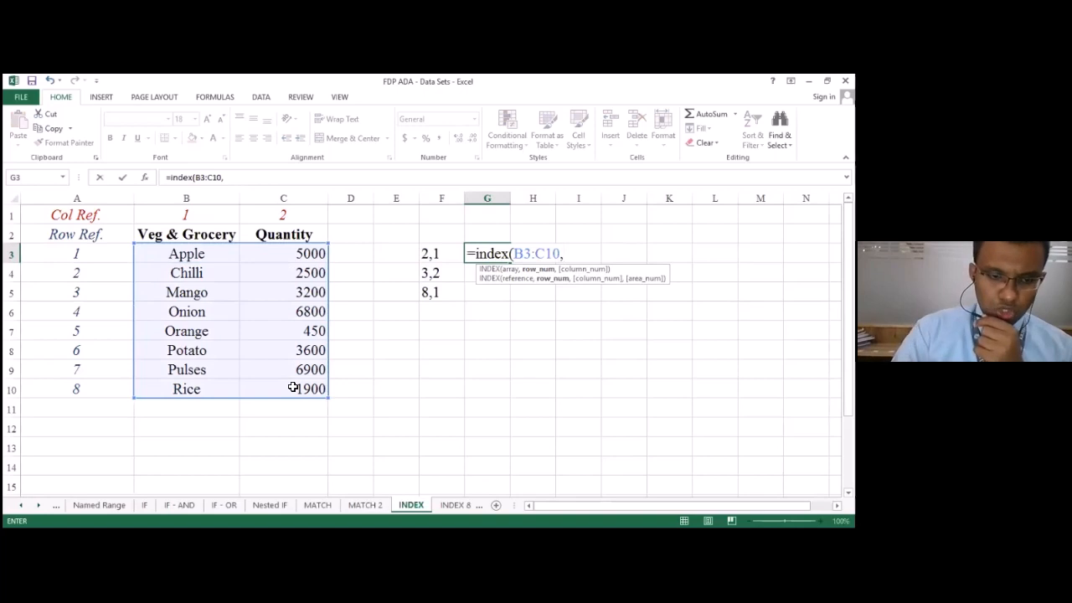
text(2)
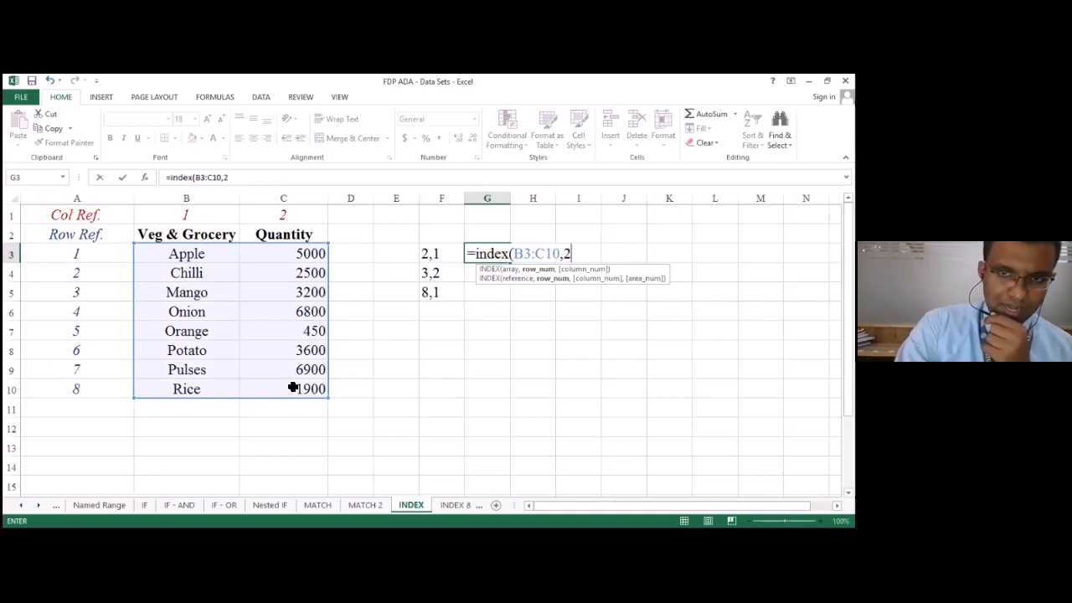
text(,)
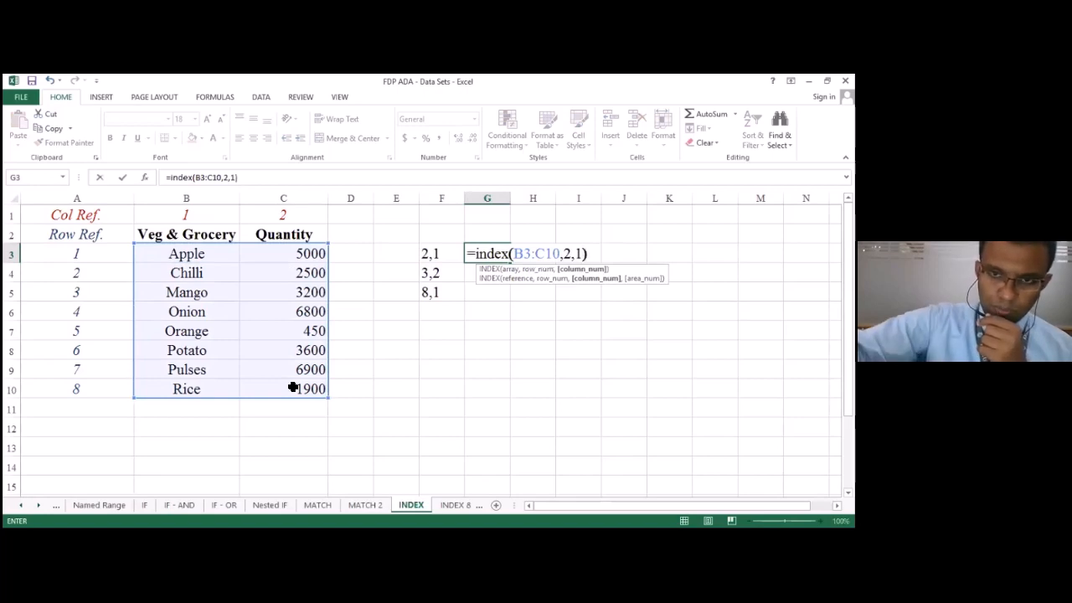
text(1))
key(Return)
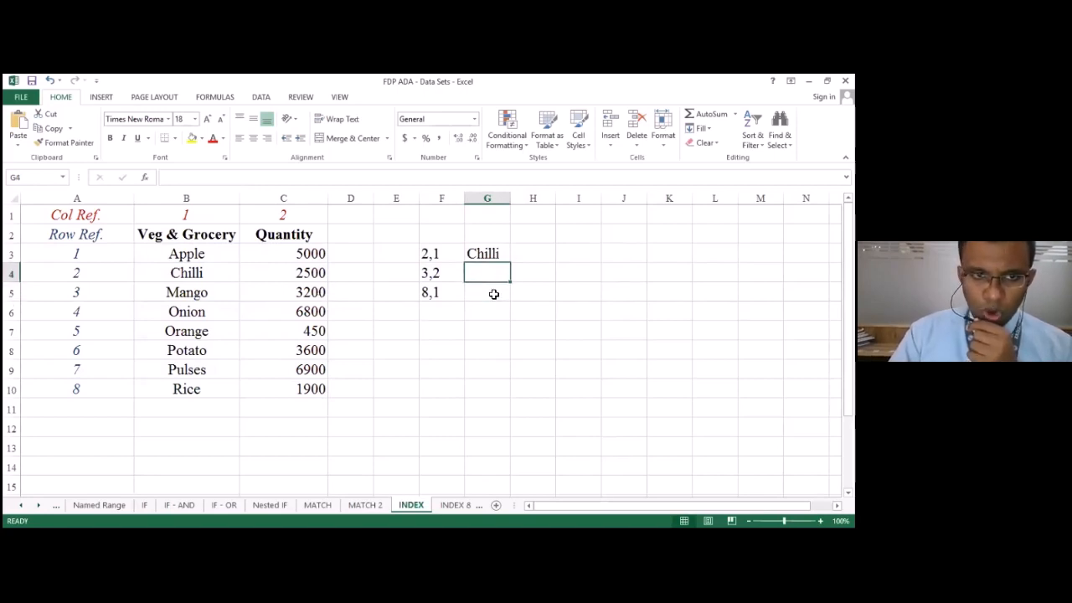
- Move through the Veg & Grocery and Quantity cells to locate the entry at row 3, column 2
key(Left)
key(Left)
key(Left)
key(Left)
key(Left)
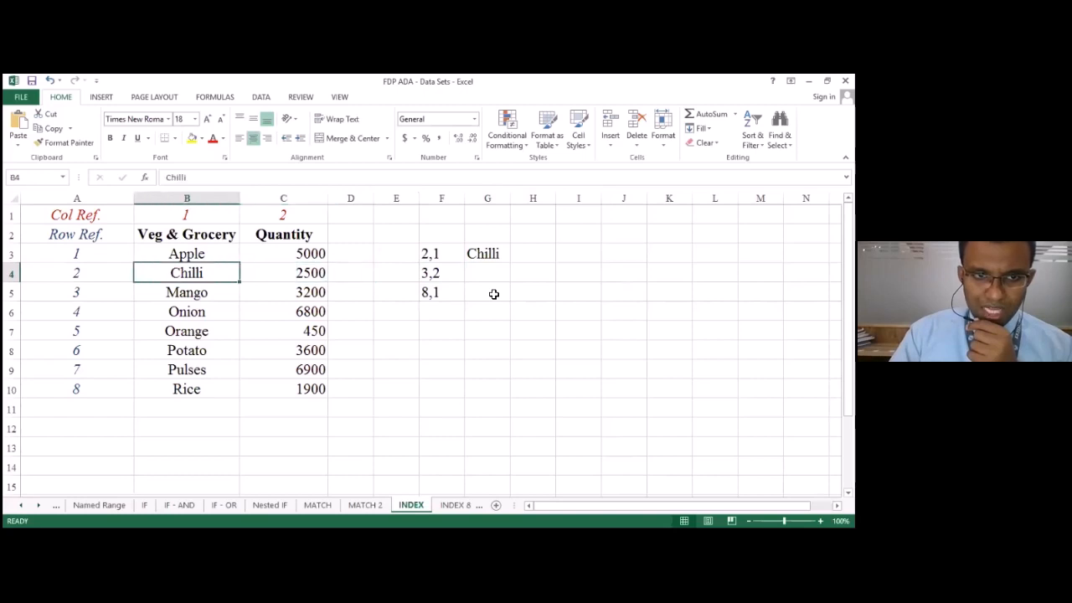
key(Down)
key(Down)
key(Down)
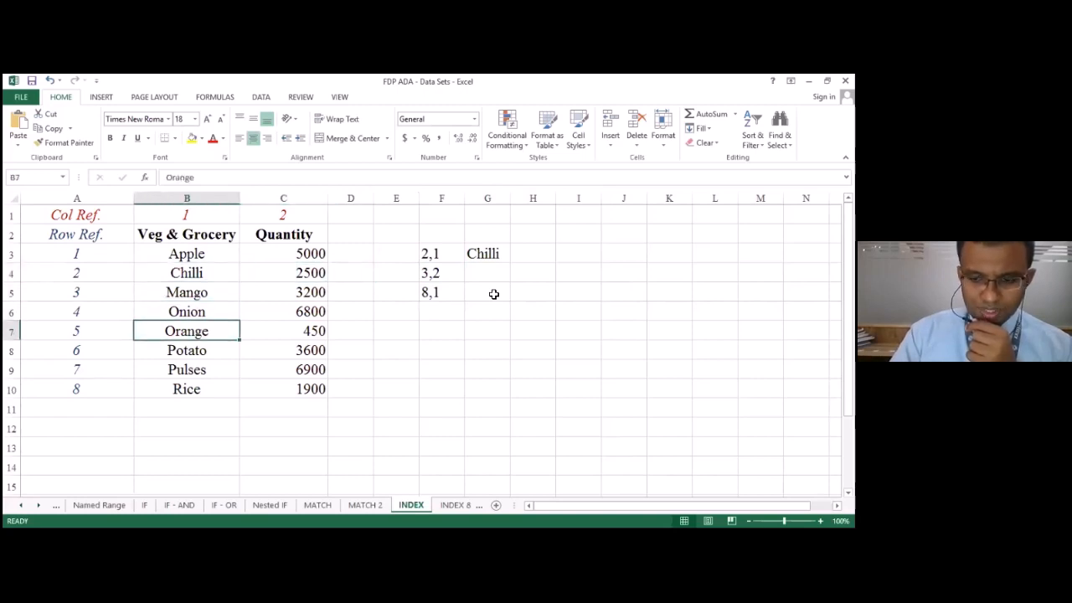
key(Right)
key(Up)
key(Up)
key(Up)
key(Left)
key(Down)
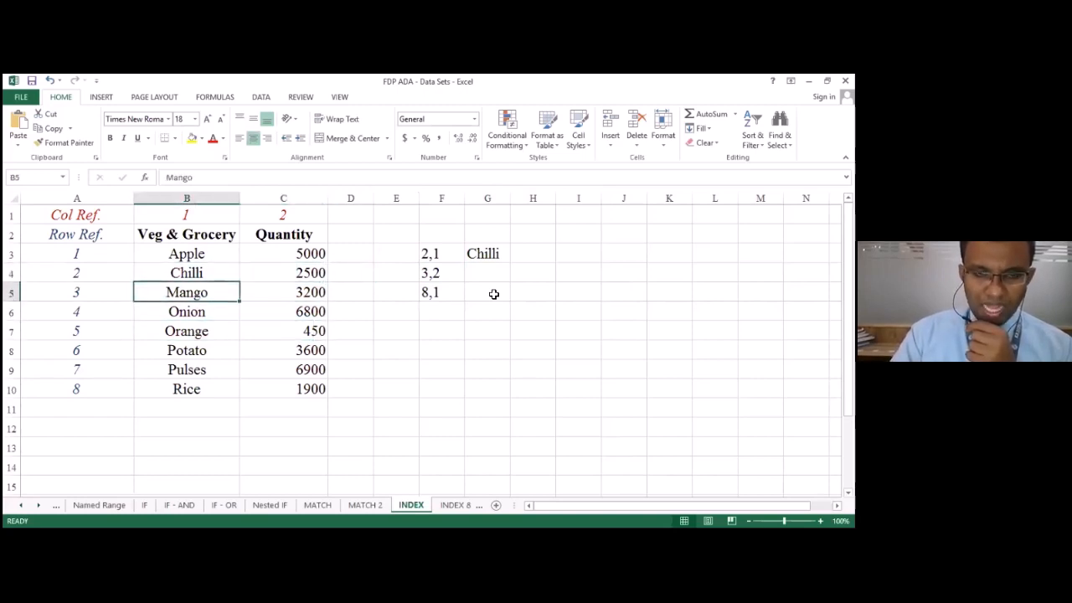
key(Right)
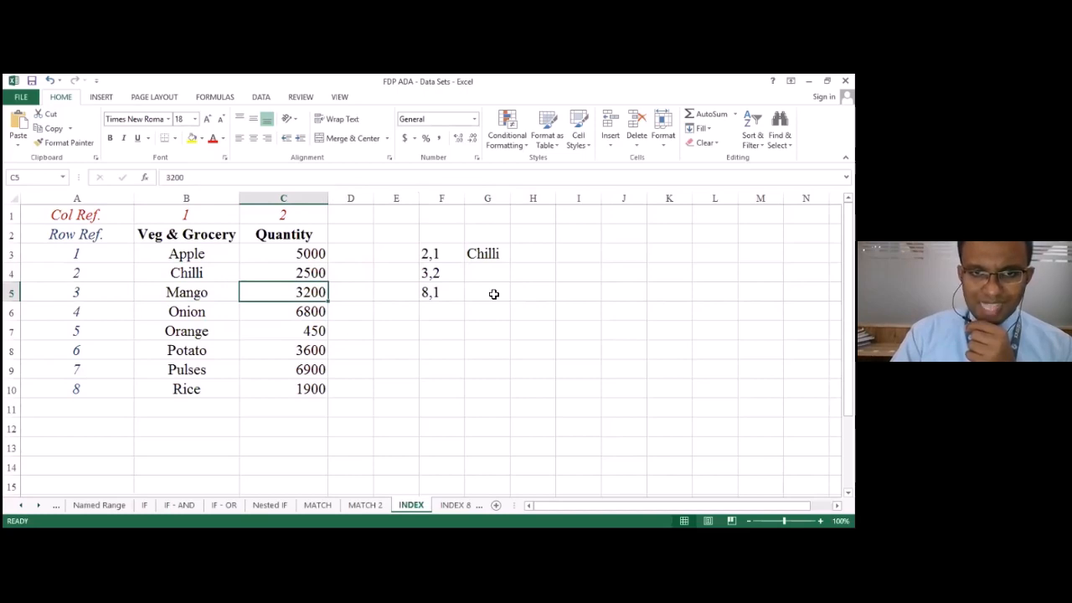
- Begin an INDEX formula in cell G4, beside the reference pair 3,2, with B3:C10 as its array
key(Right)
key(Right)
key(Right)
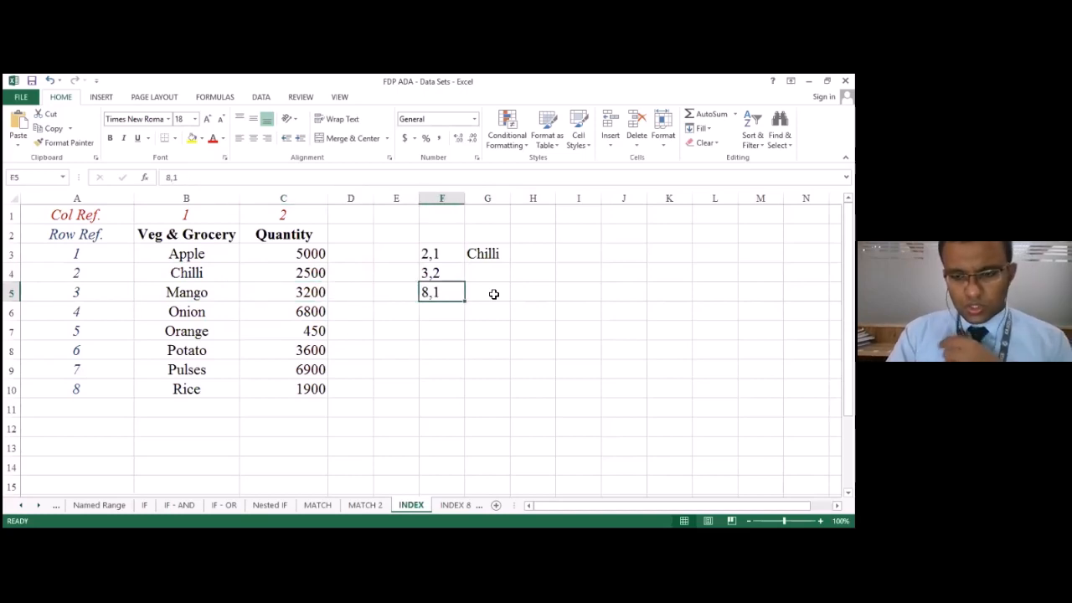
key(Up)
key(Right)
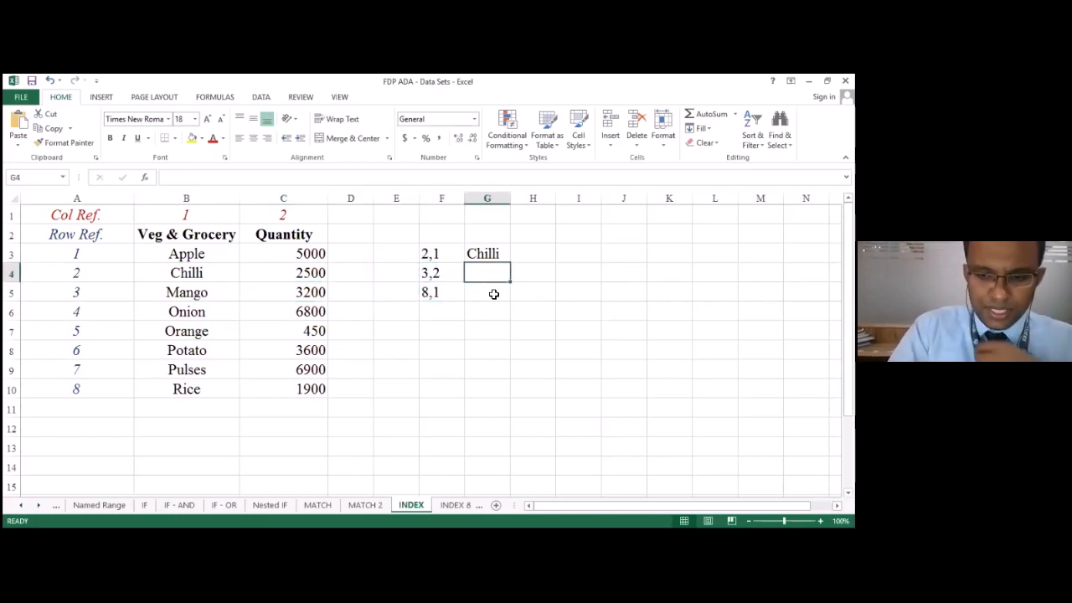
text(=)
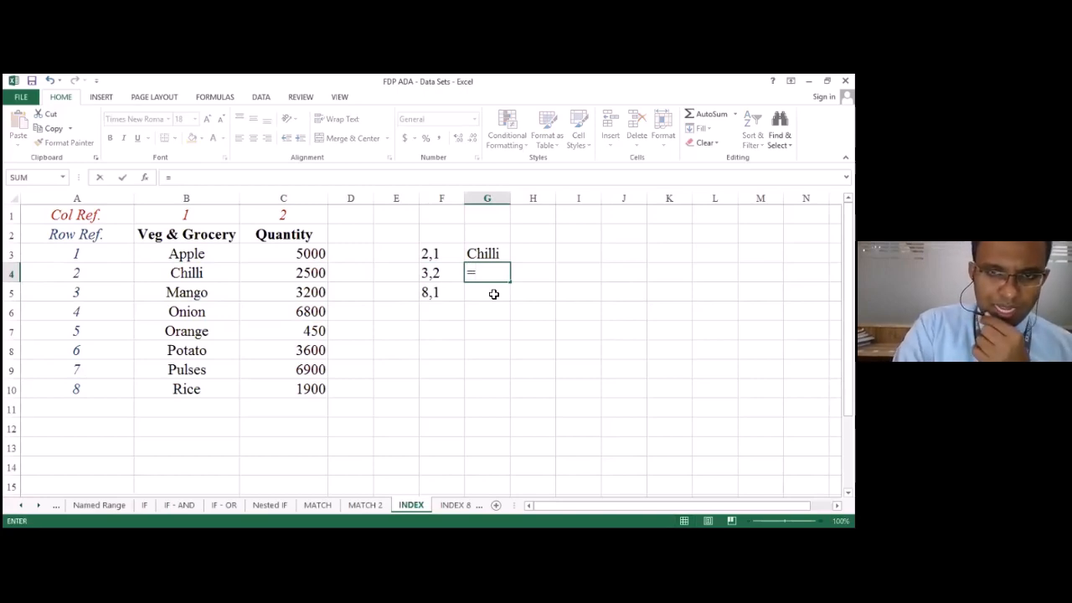
text(index)
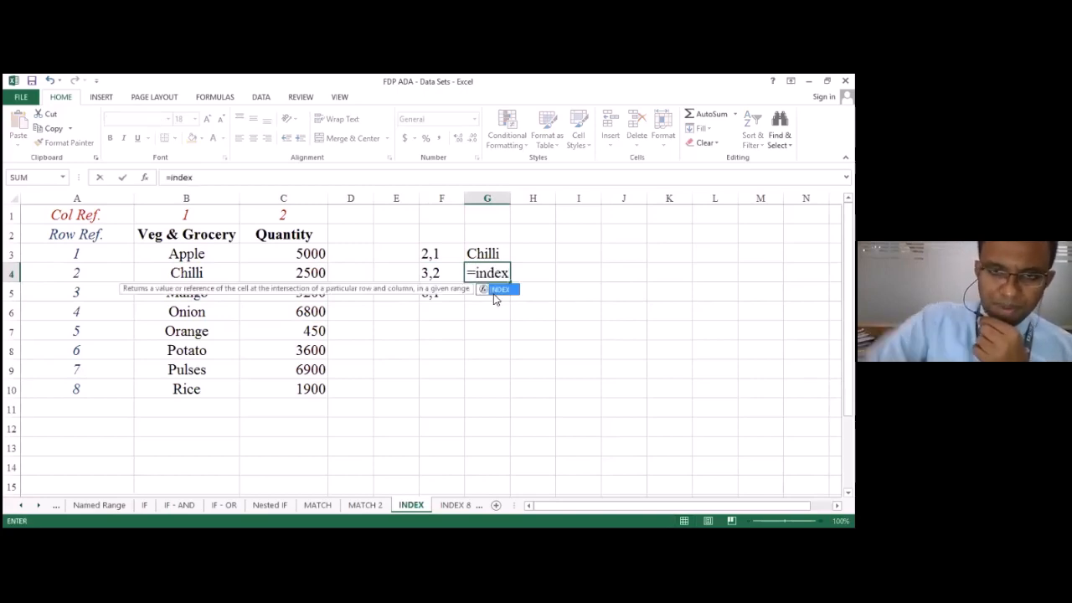
text(()
click(188, 255)
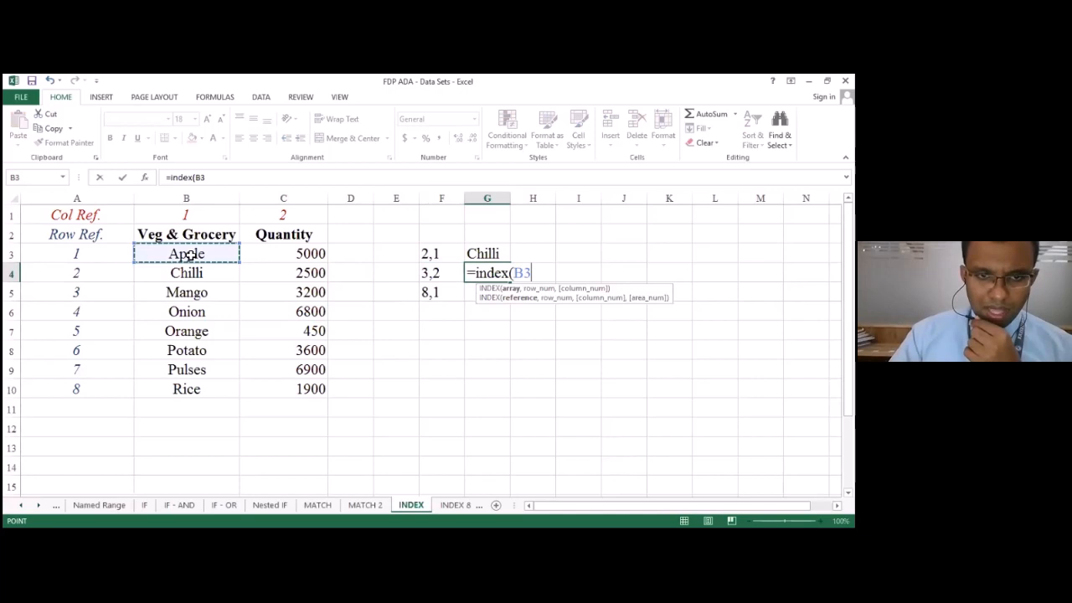
drag(188, 254, 278, 386)
- Complete the G4 formula with row number 3 and column number 2, making it =INDEX(B3:C10,3,2)
text(,)
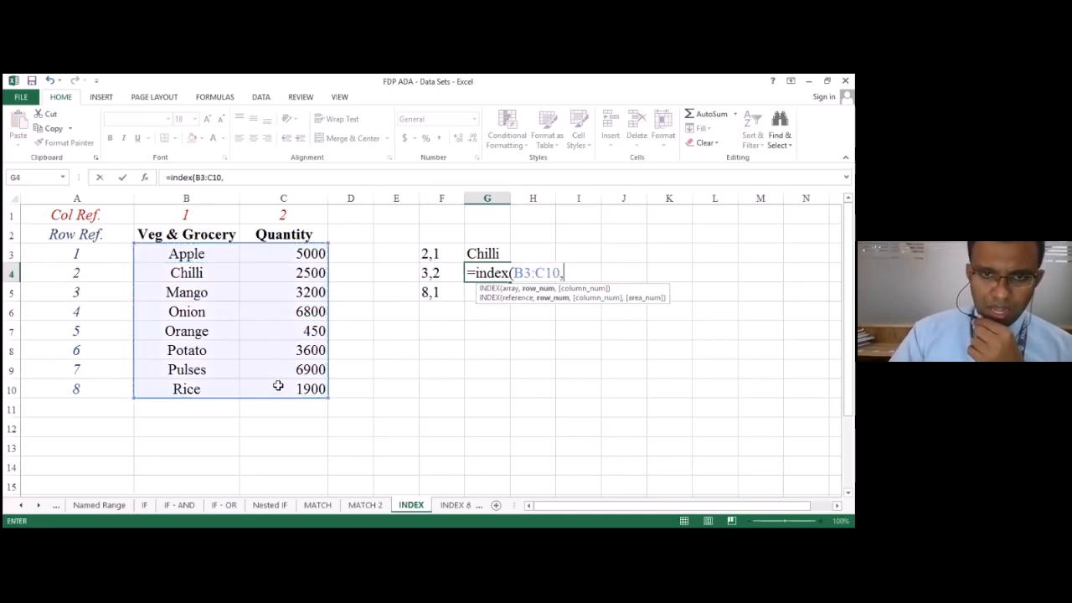
text(3)
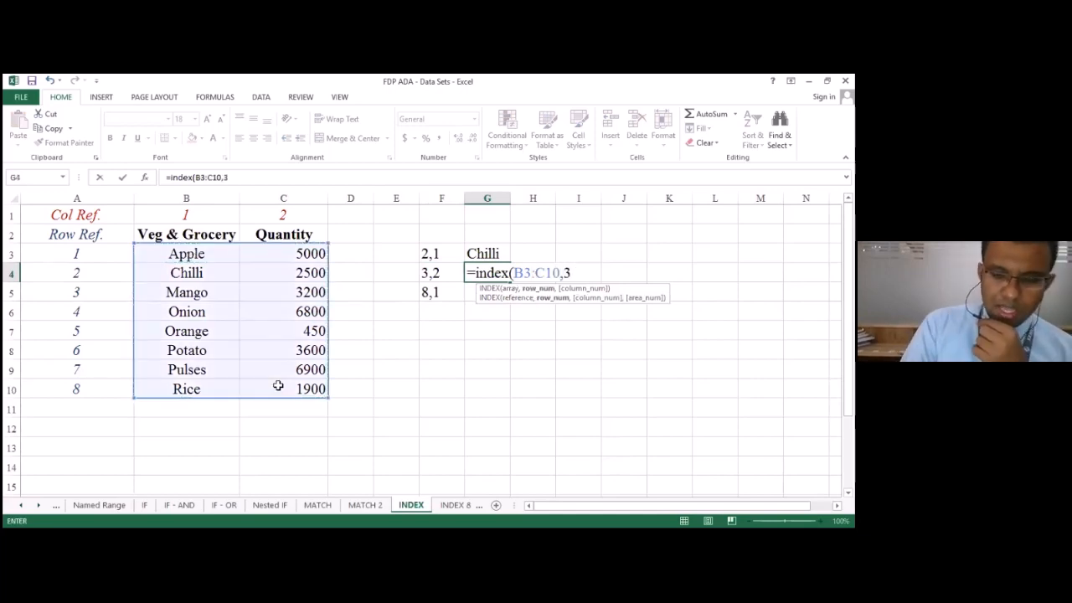
text(,)
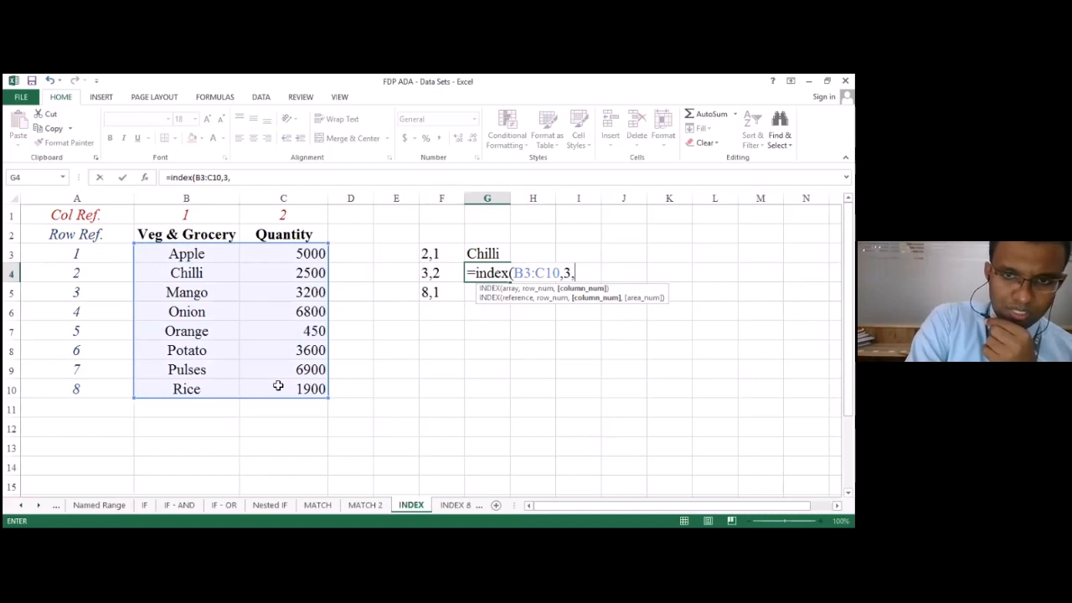
text(2)
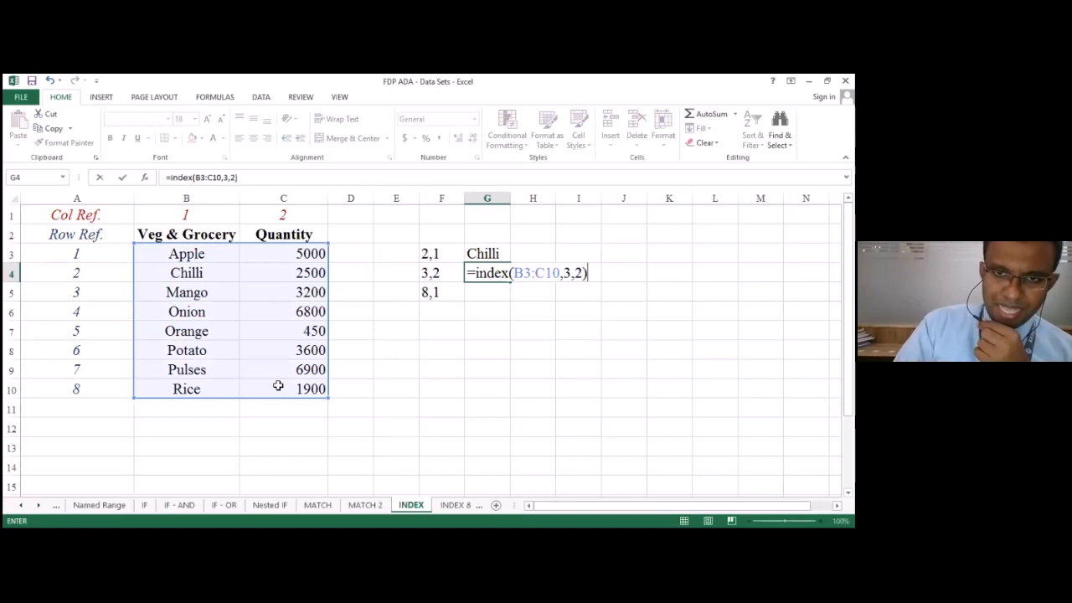
key(Return)
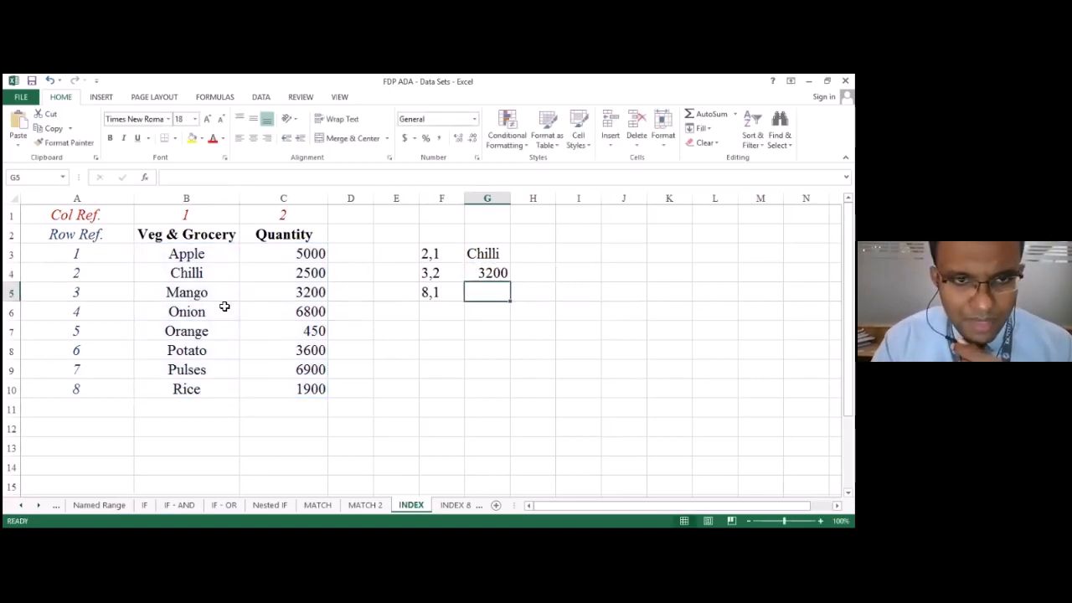
- Compare the G4 result with the table by highlighting the B3:C10 array and the Mango row's cells
drag(201, 299, 282, 303)
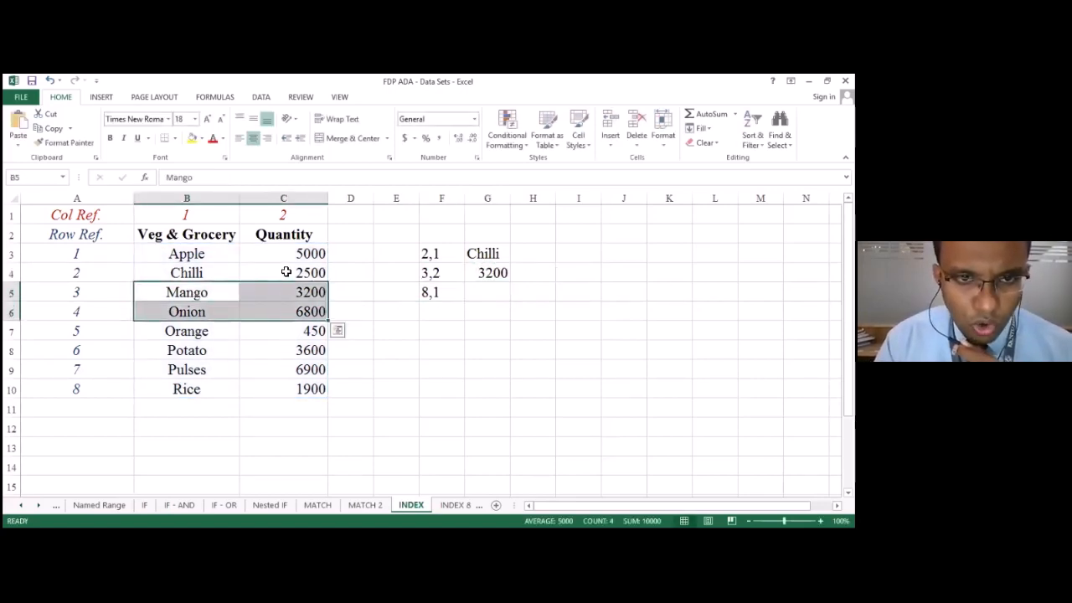
click(304, 293)
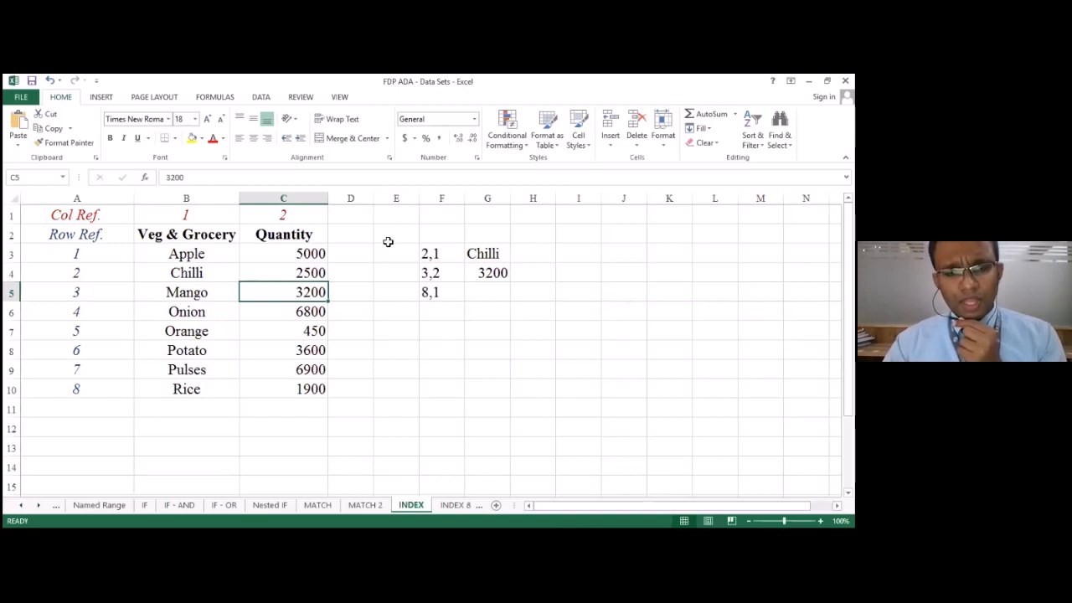
drag(172, 256, 314, 389)
drag(201, 290, 278, 292)
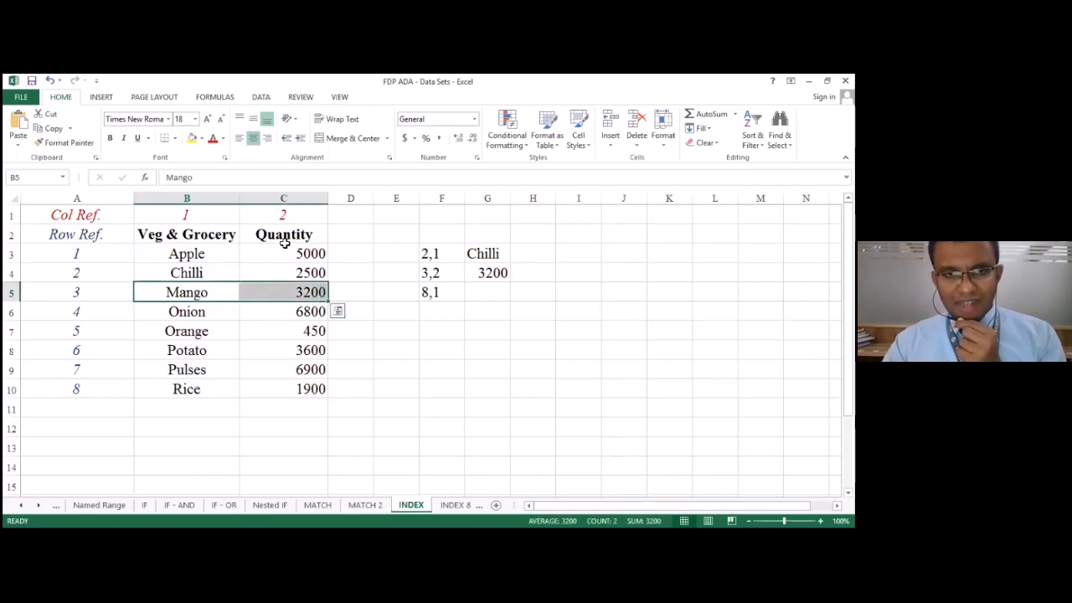
- Move the Mango row's cells B5:C5 one column over to C5:D5, and undo the move
drag(194, 287, 284, 292)
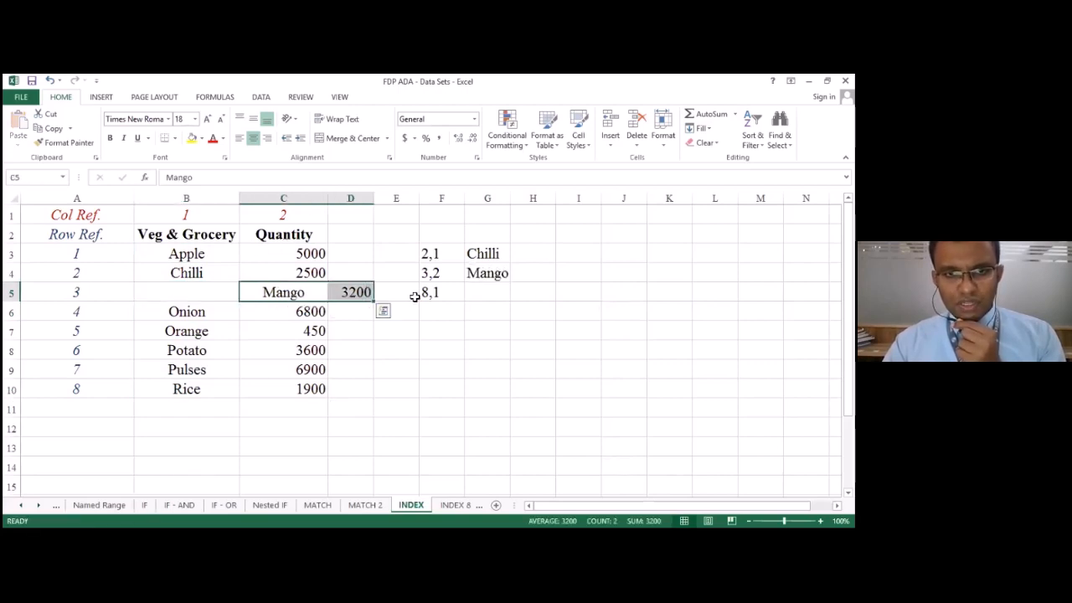
key(ctrl+z)
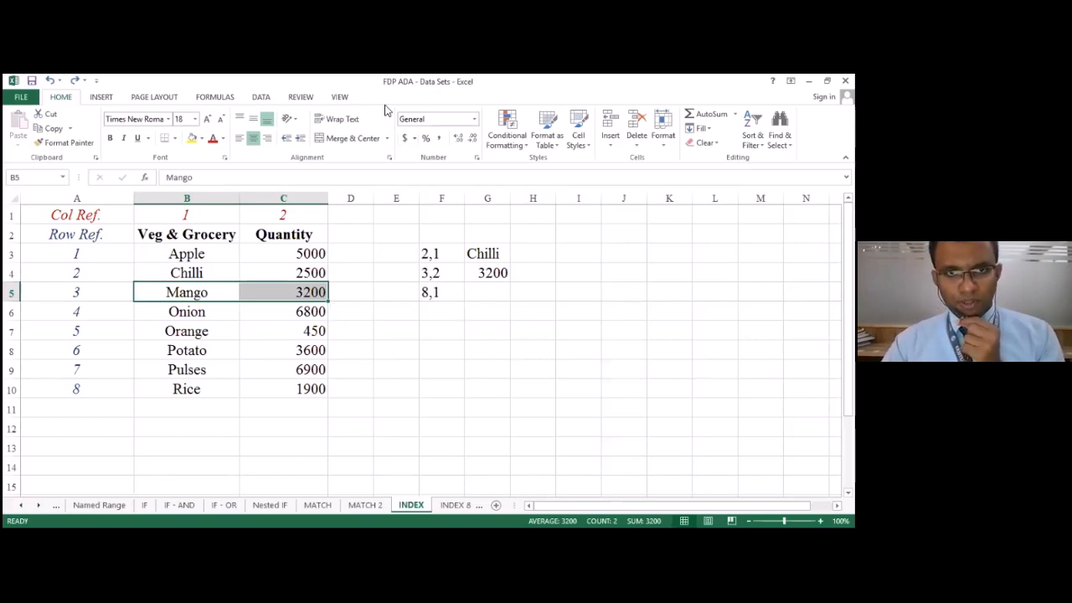
click(161, 97)
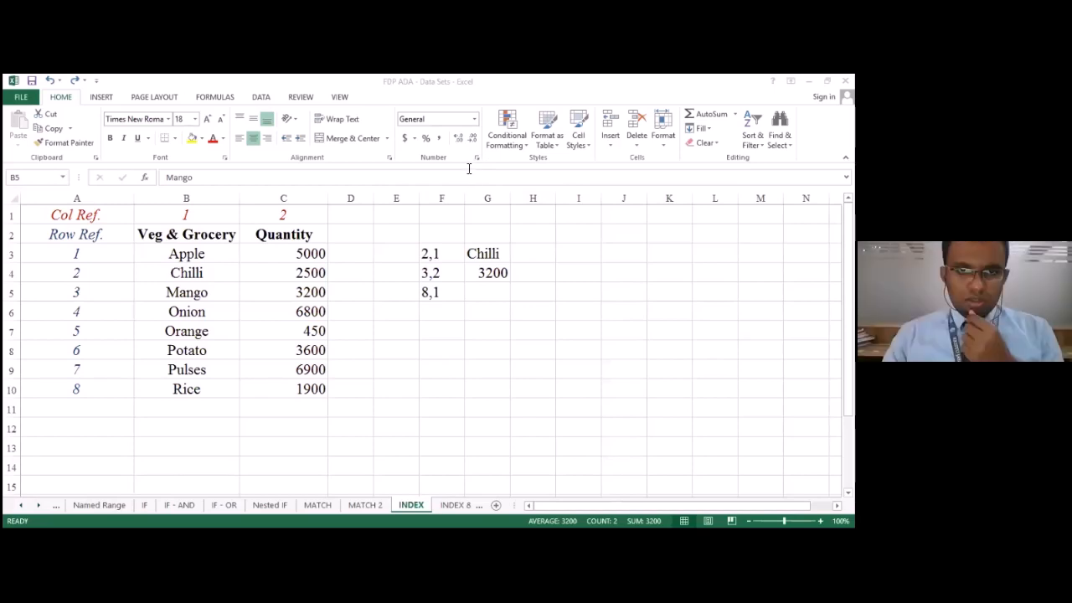
- Enter =INDEX(B3:C10,8,1) in cell G5, beside the reference pair 8,1, and display its finished formula
click(489, 295)
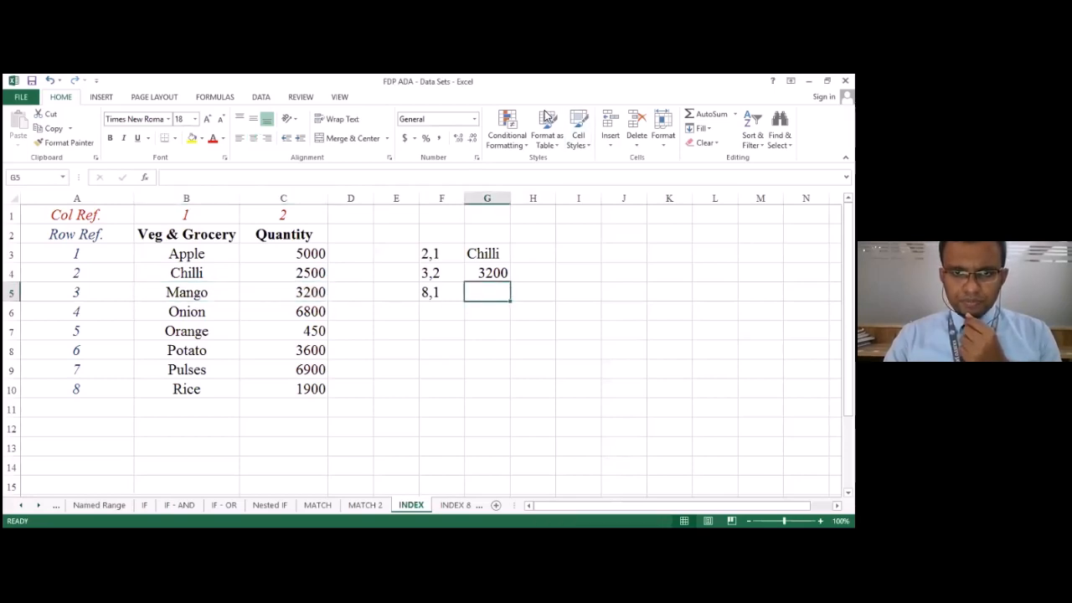
text(=)
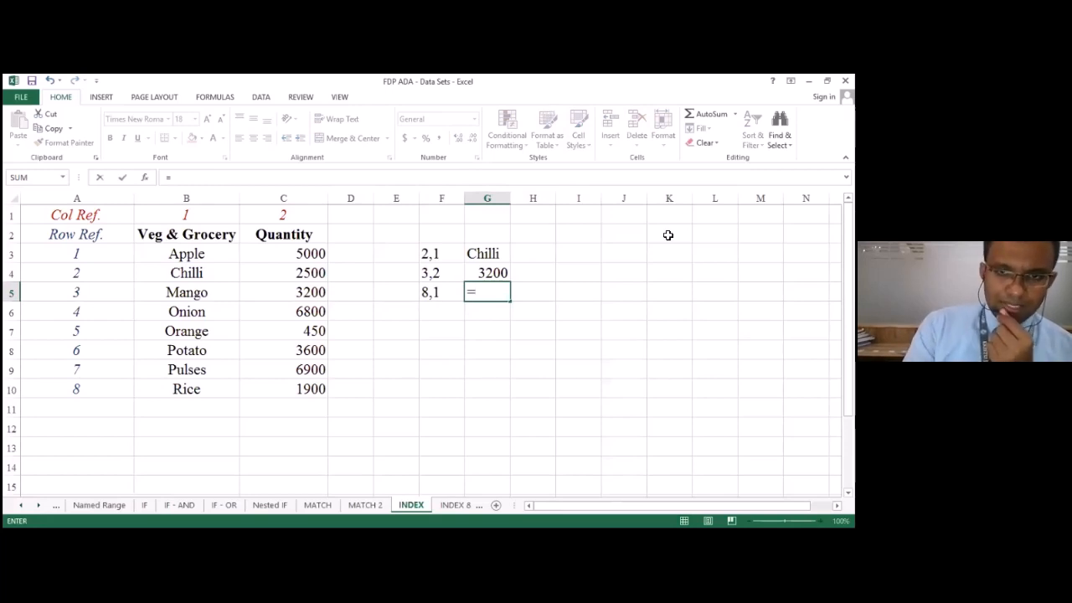
text(index)
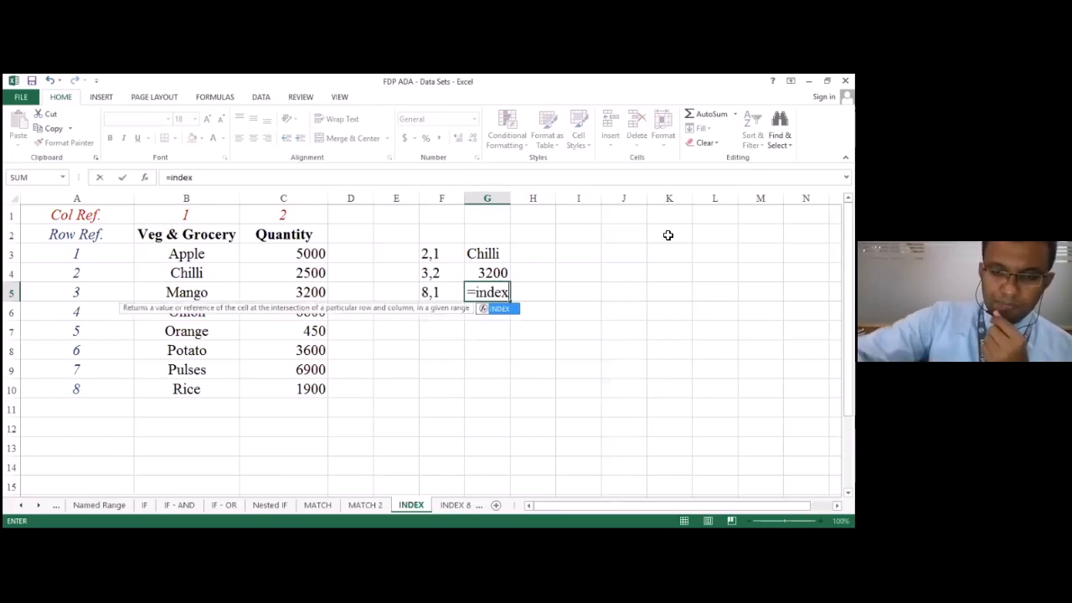
text(()
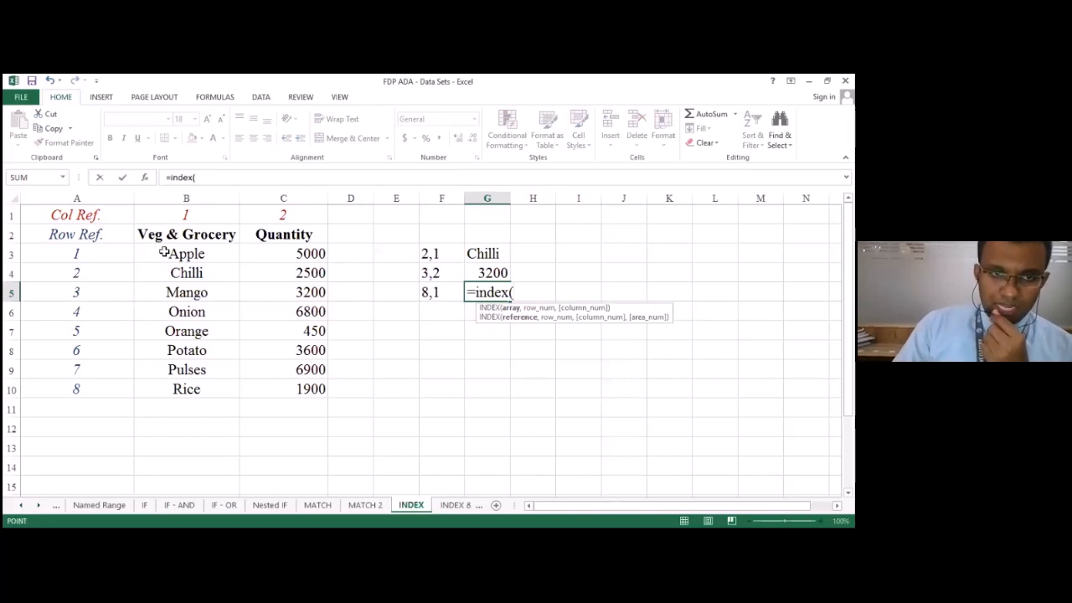
click(164, 253)
drag(169, 268, 244, 382)
text(,)
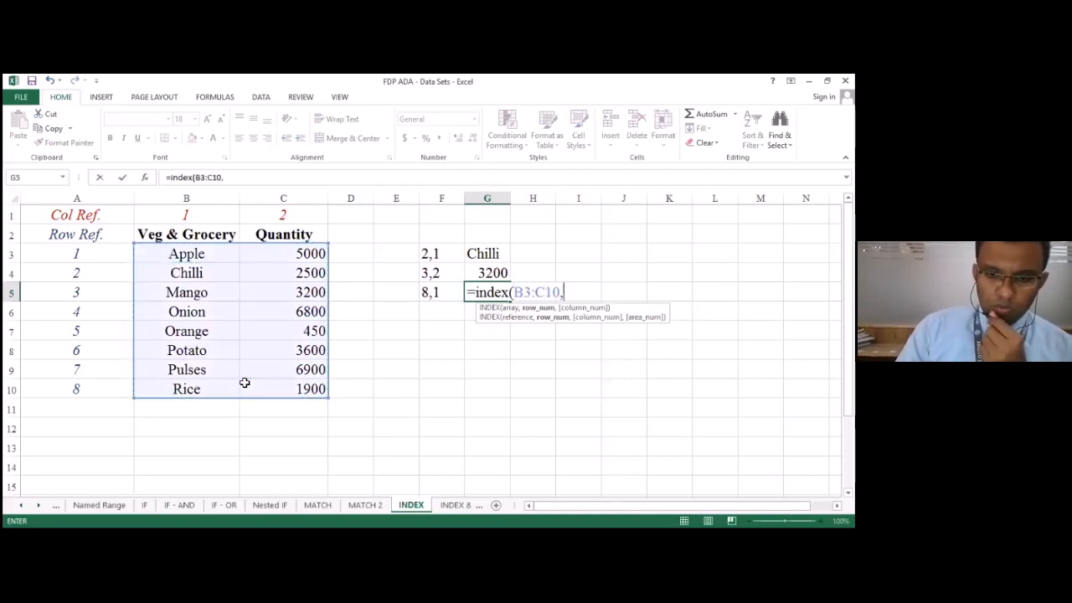
text(8,1)
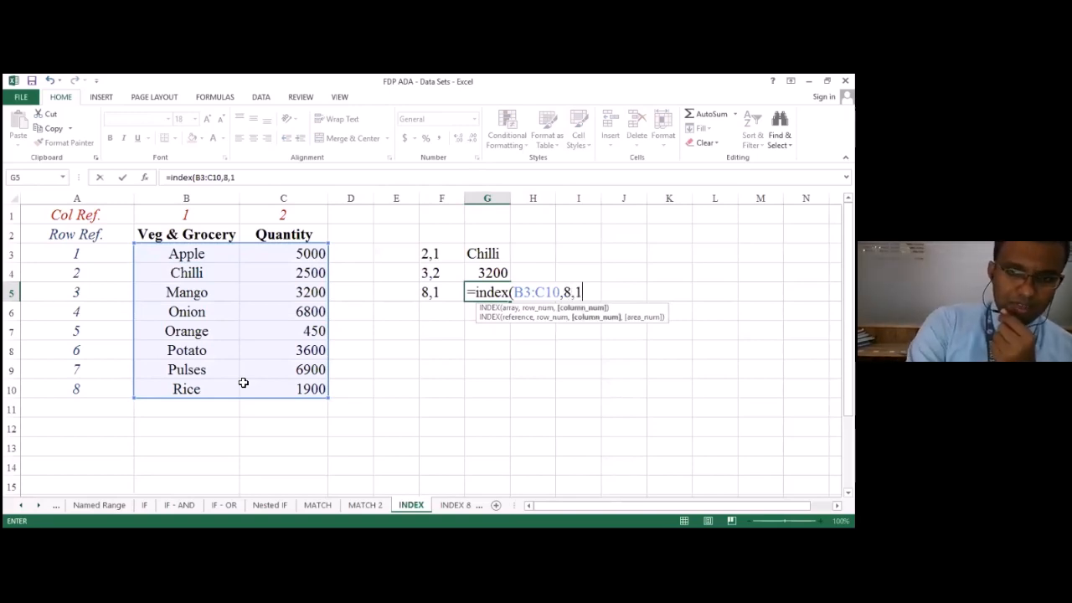
text())
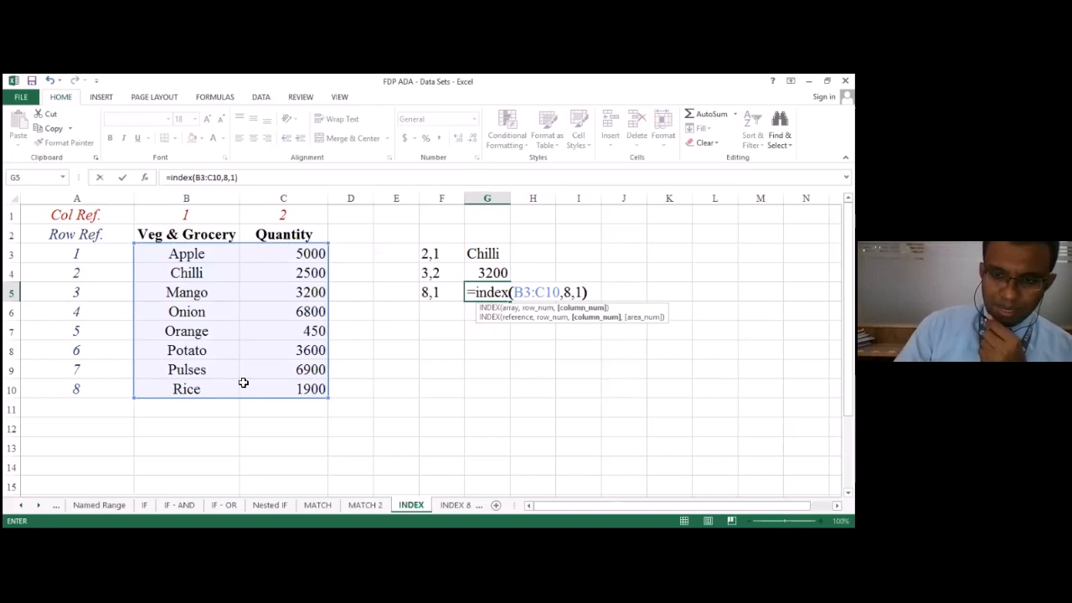
key(Return)
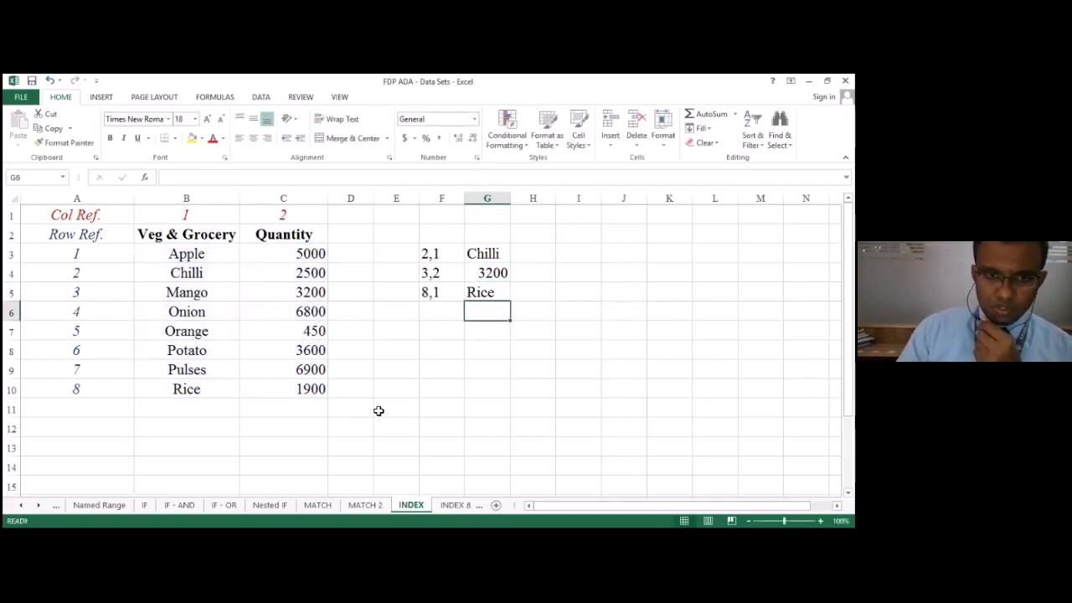
click(499, 288)
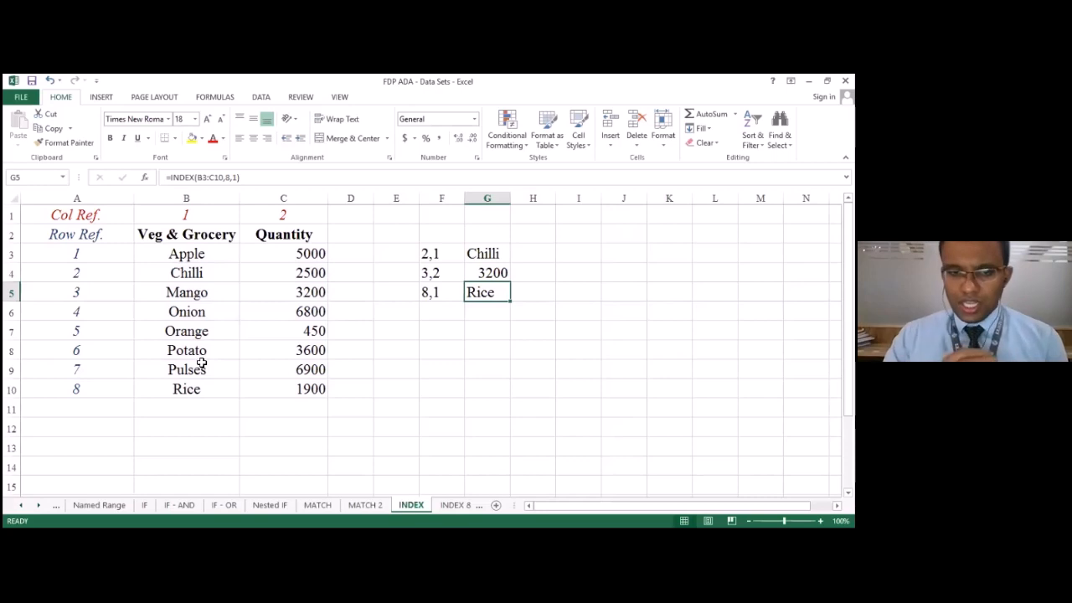
- Bring the sheet tabs for INDEX & MATCH, VLOOKUP, HLOOKUP and XLOOKUP into view and return focus to the INDEX worksheet
click(38, 506)
click(42, 510)
click(42, 511)
click(42, 511)
click(41, 511)
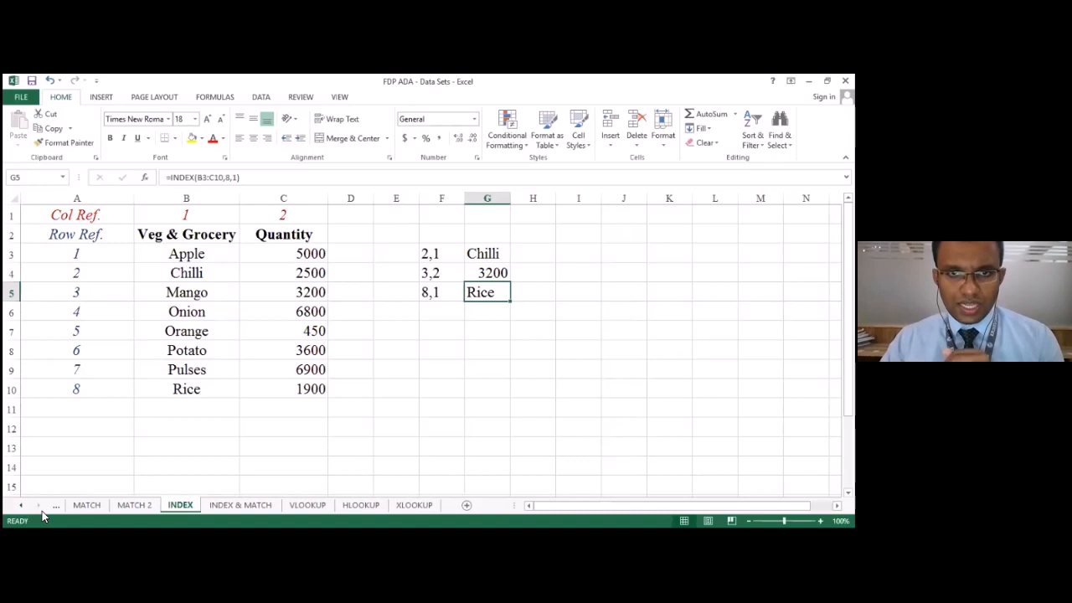
key(alt+Tab)
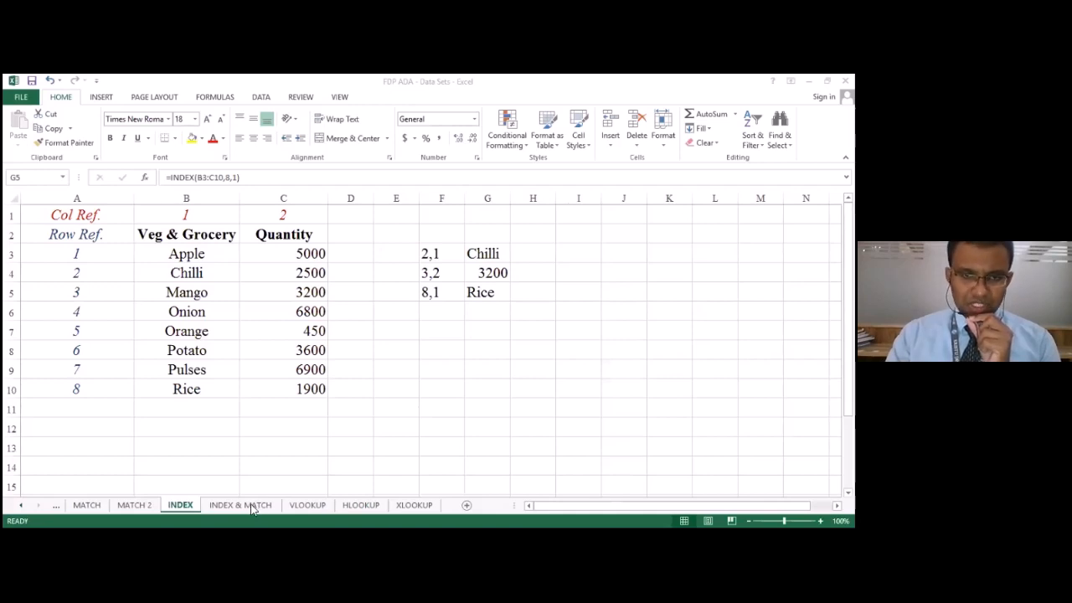
click(251, 447)
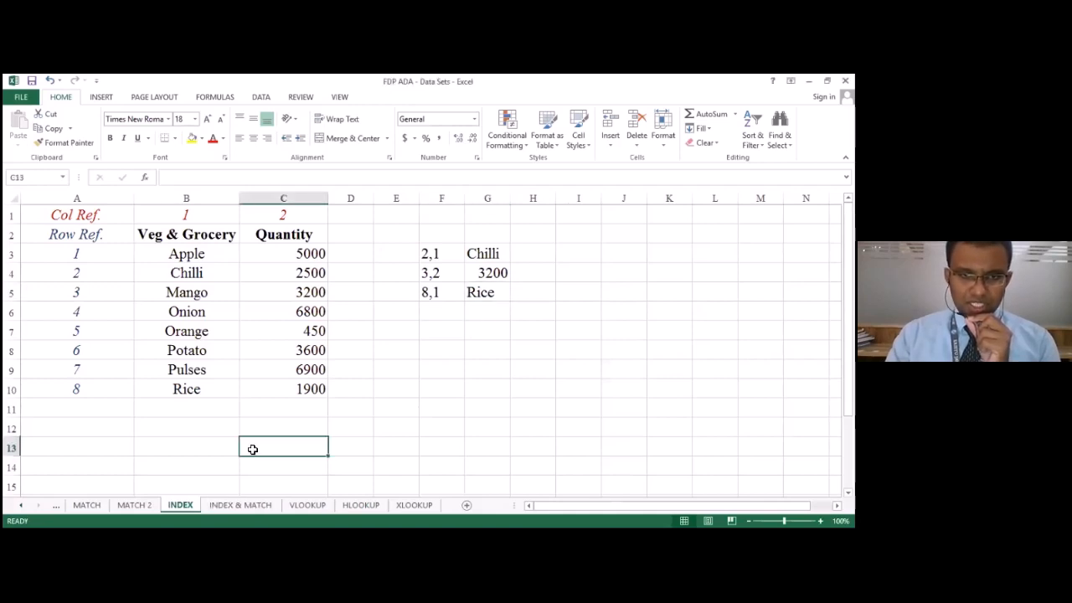
- Switch to the INDEX & MATCH sheet and look over the marks table in A2:E10 and its column headings
click(242, 505)
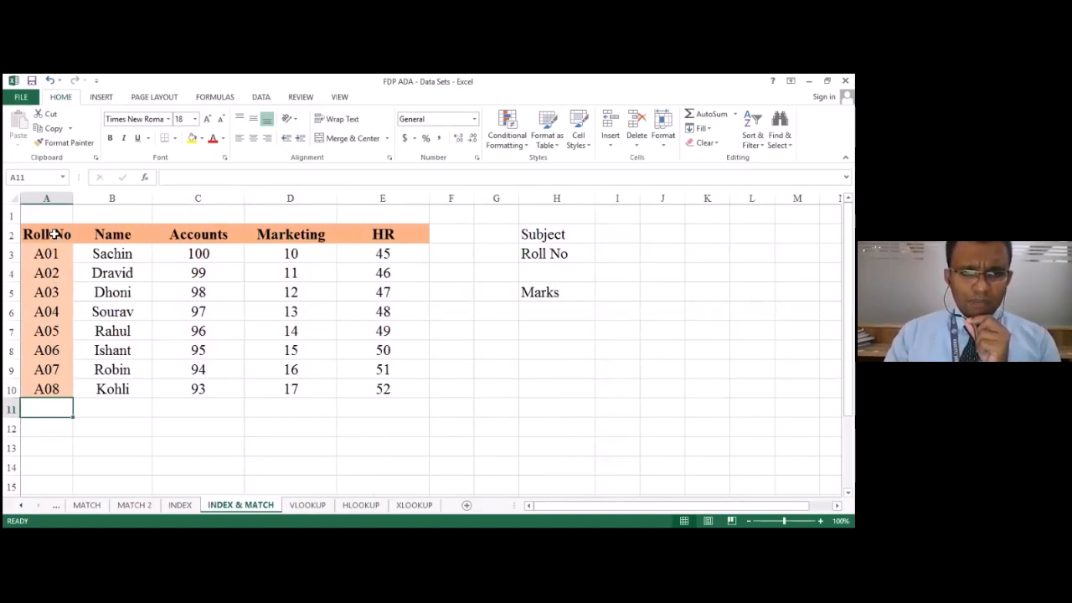
drag(55, 234, 133, 350)
drag(258, 402, 383, 381)
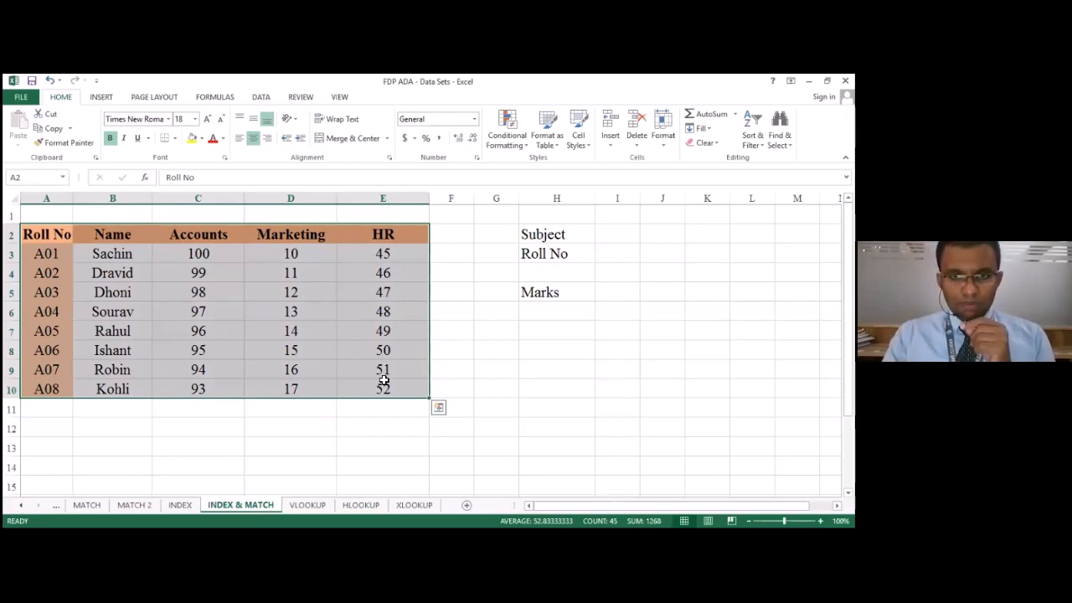
key(Right)
key(Left)
key(Right)
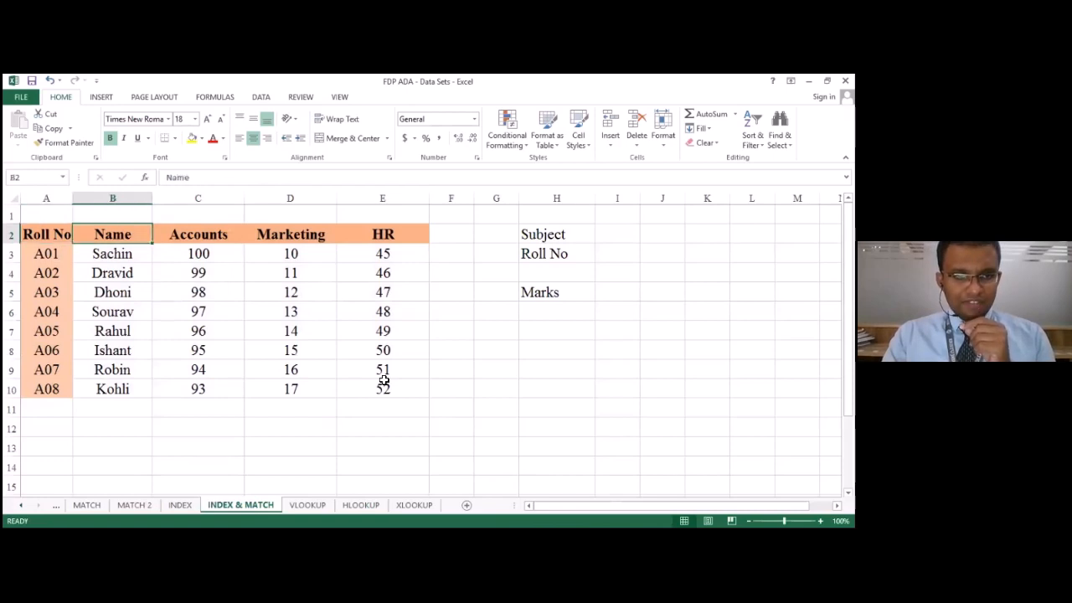
key(Right)
key(Right)
key(Right)
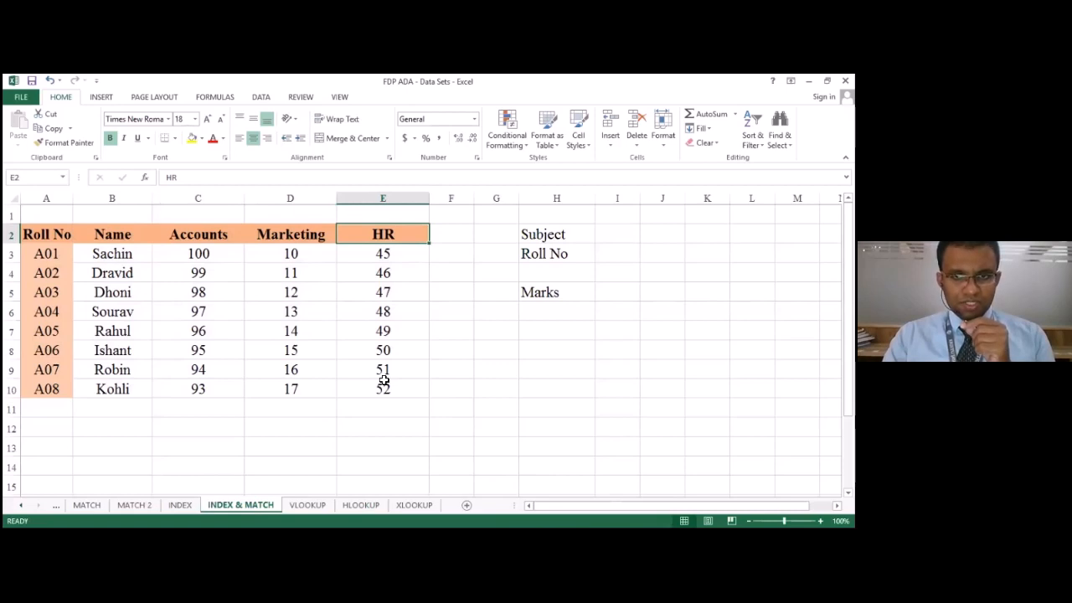
- Enter HR as the subject in cell I2
key(Right)
key(Right)
key(Right)
key(Right)
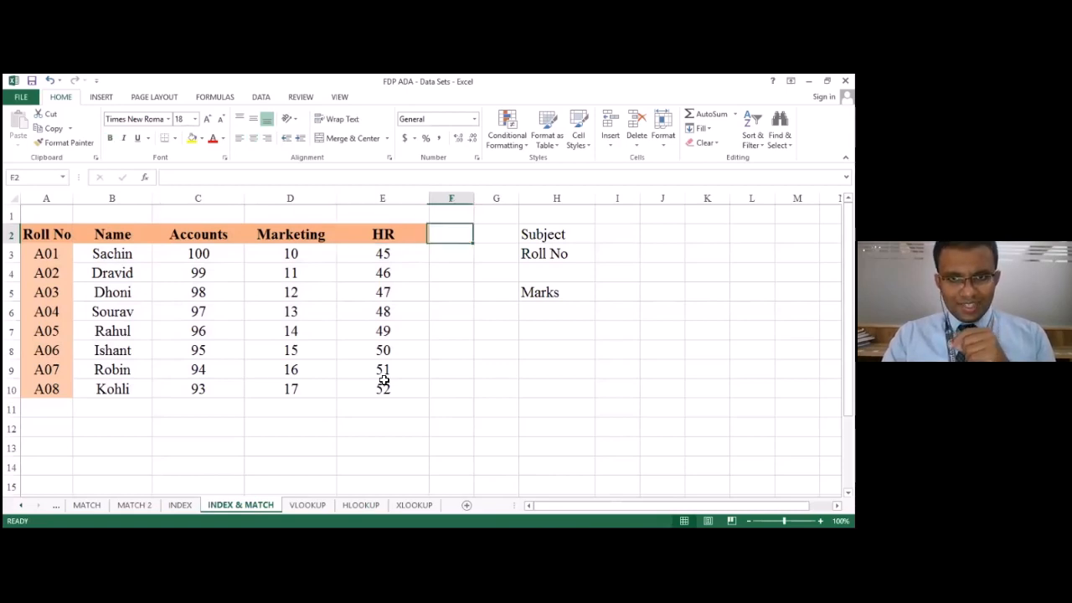
text(H)
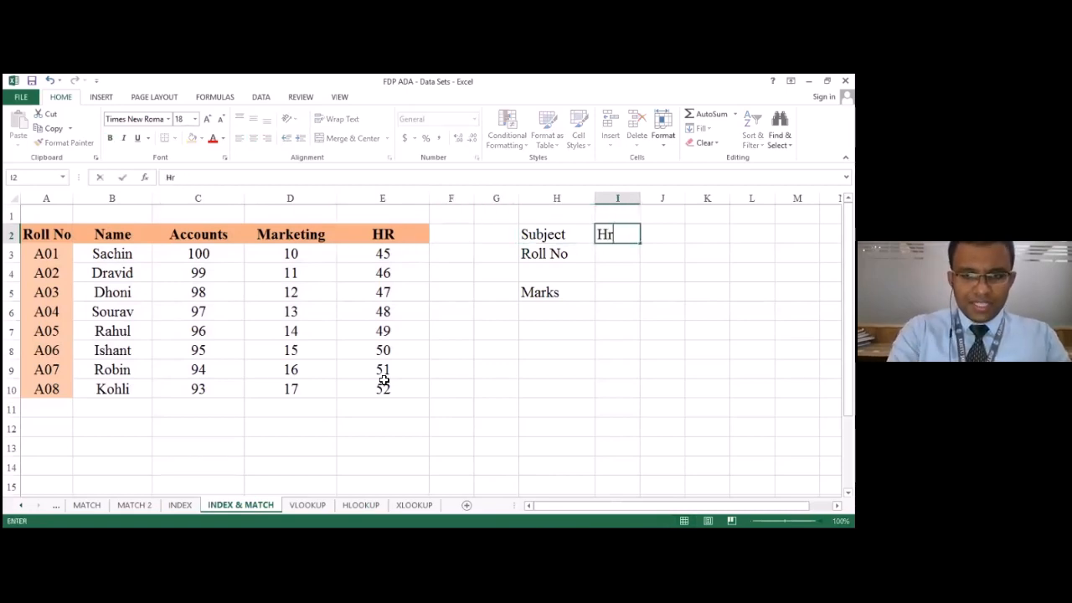
text(R)
key(BackSpace)
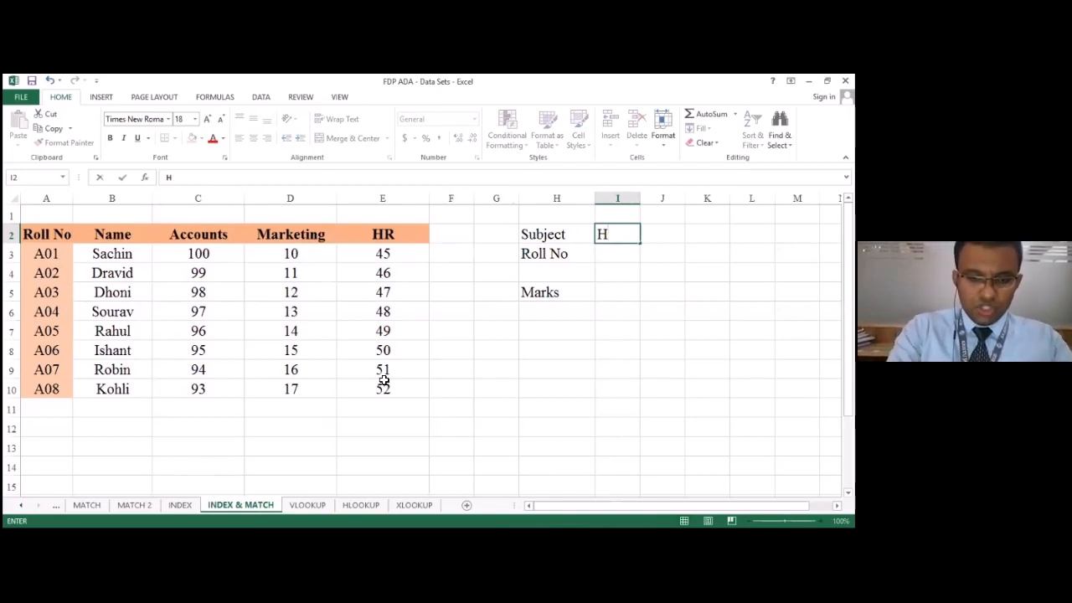
text(R)
key(Return)
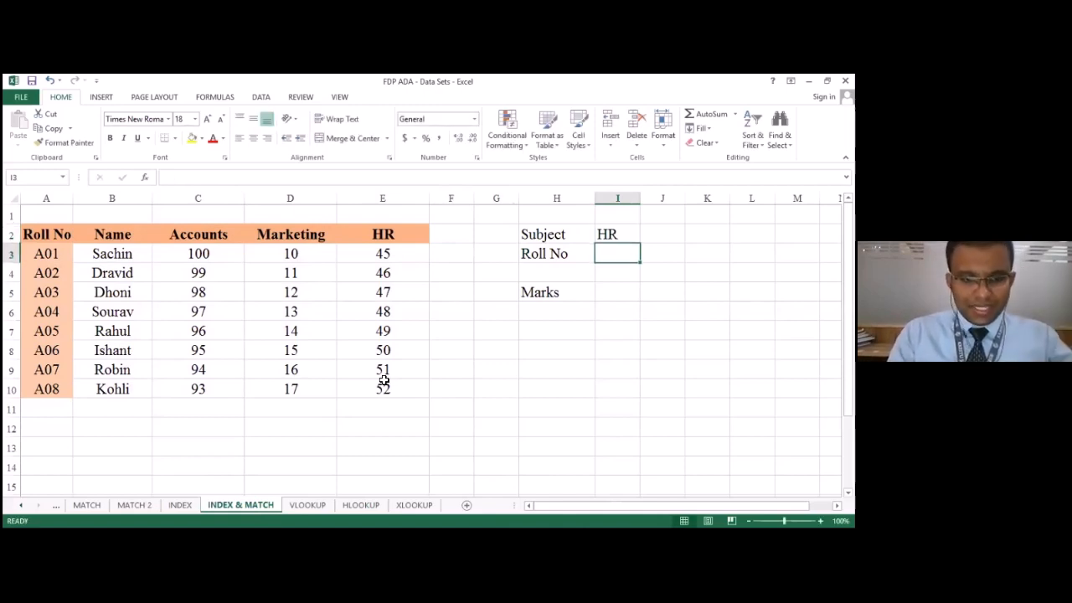
- Enter A04 as the roll number in cell I3
text(a04)
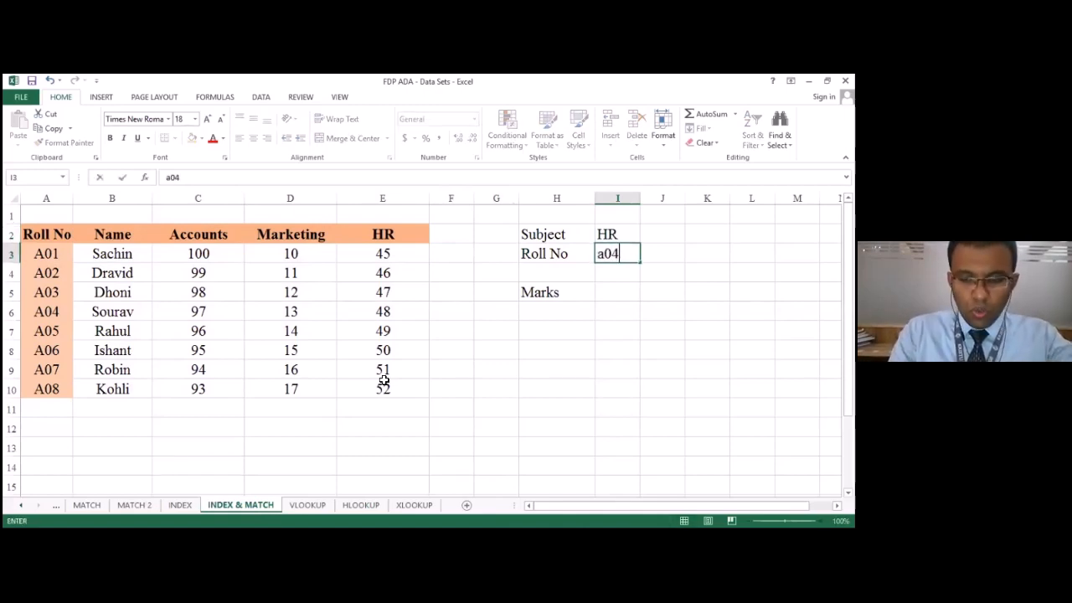
key(BackSpace)
key(BackSpace)
key(BackSpace)
text(A04)
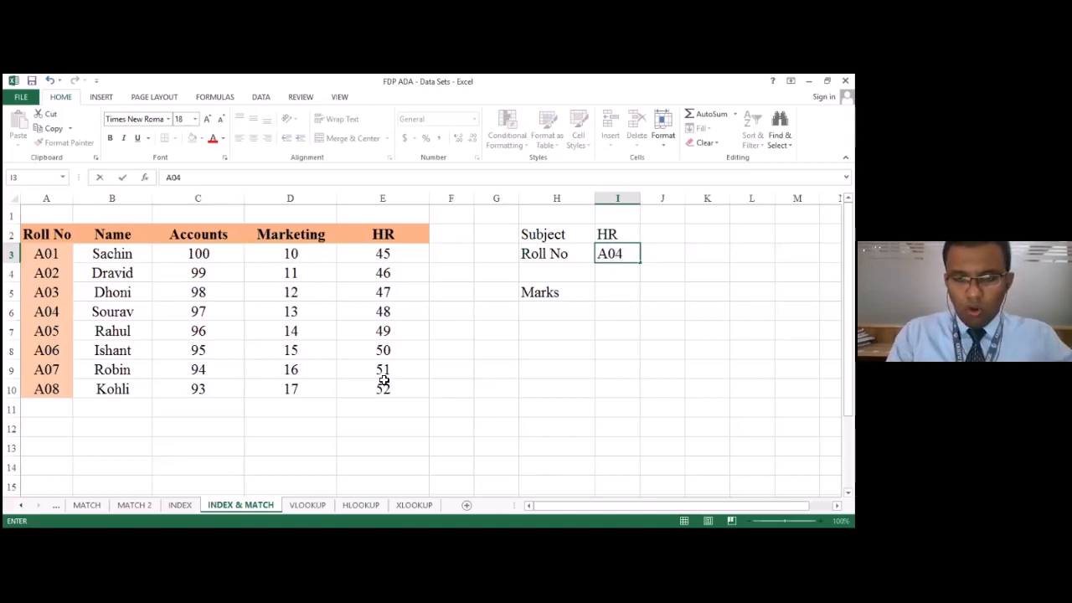
key(Return)
key(Return)
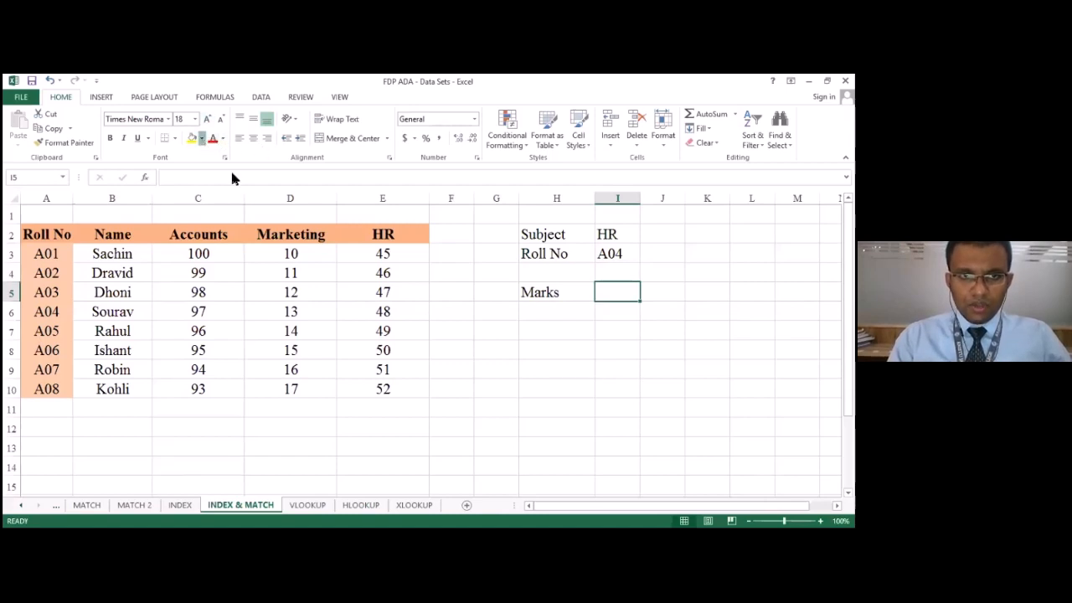
- Fill the empty Marks cell I5 with the gold theme colour
click(202, 138)
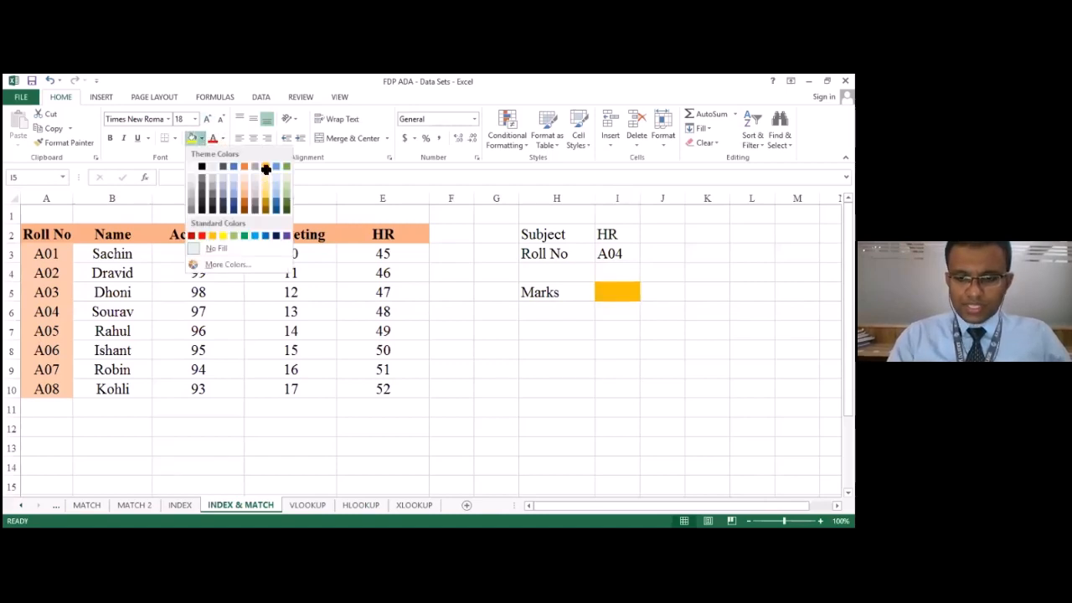
click(266, 169)
key(Return)
- Examine the subject and roll number criteria against the HR column and the student rows of the marks table
key(Up)
key(Up)
key(Up)
key(Up)
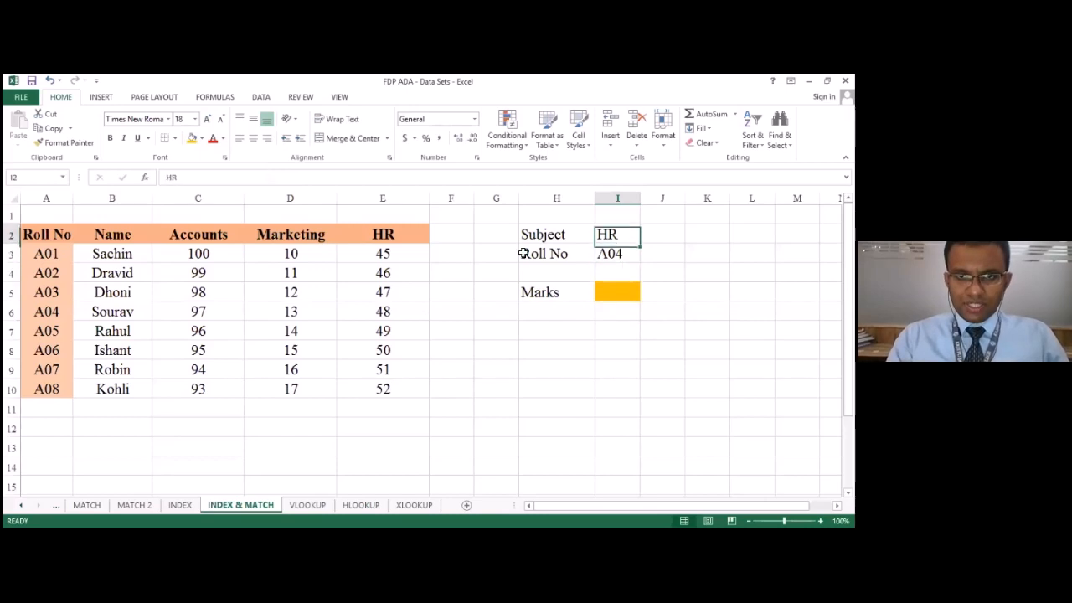
key(Down)
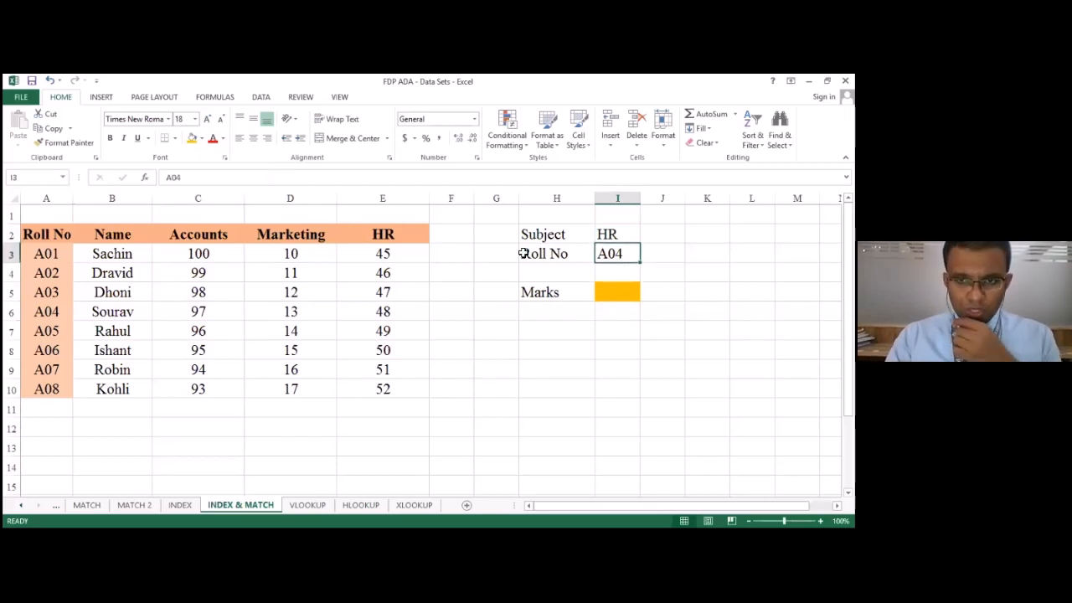
key(Down)
key(Down)
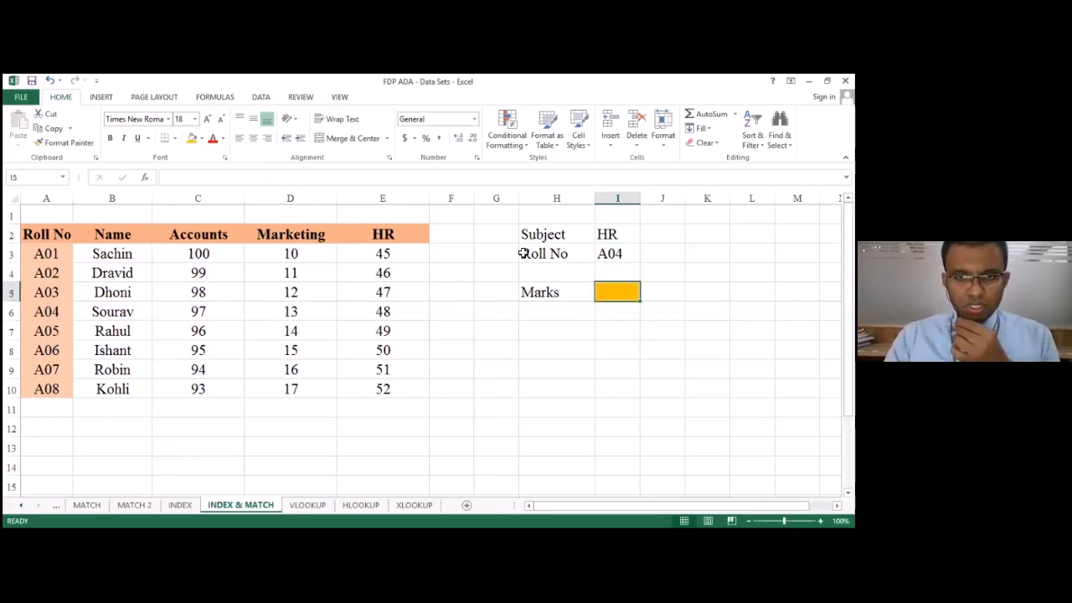
key(Down)
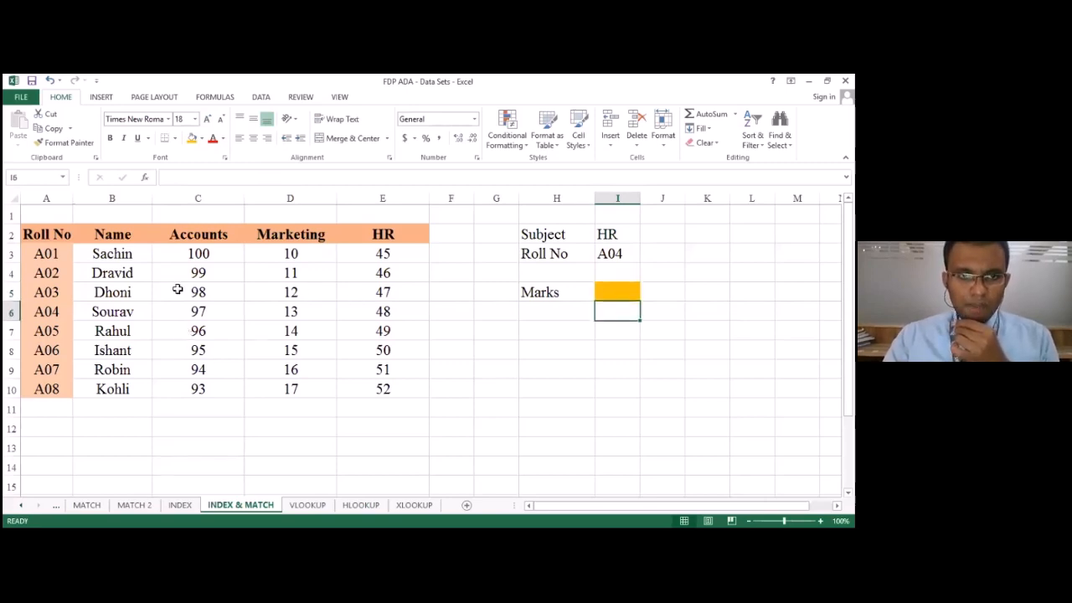
drag(363, 235, 375, 382)
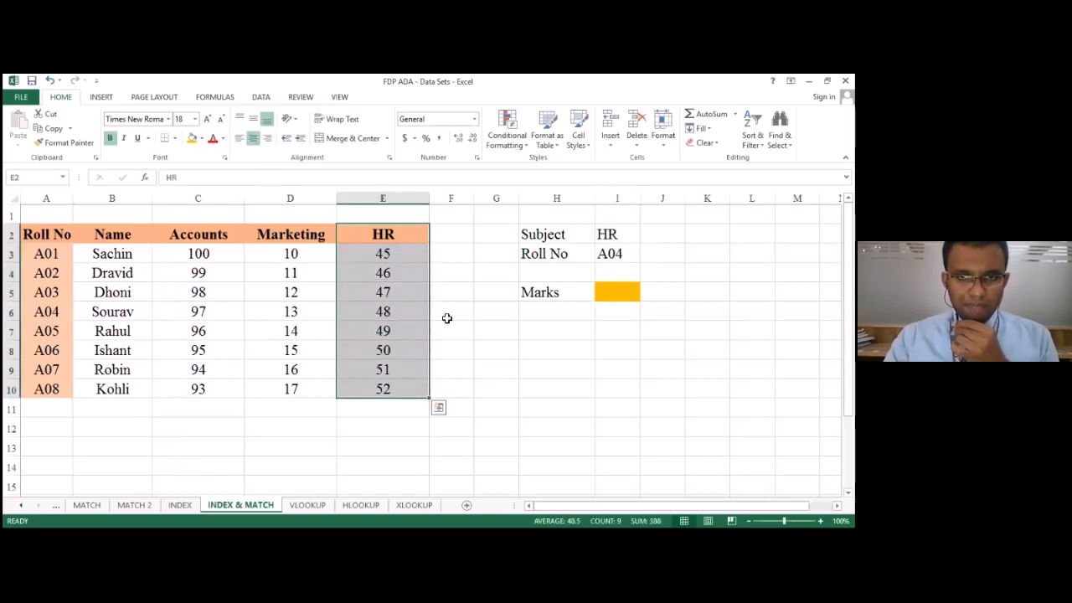
click(248, 234)
drag(52, 290, 407, 311)
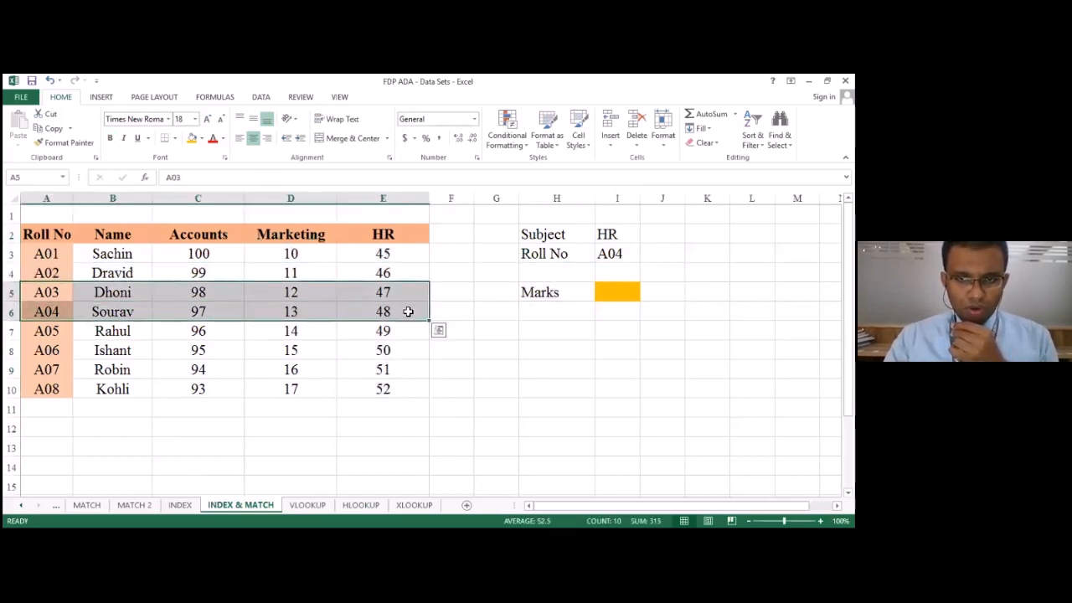
click(643, 290)
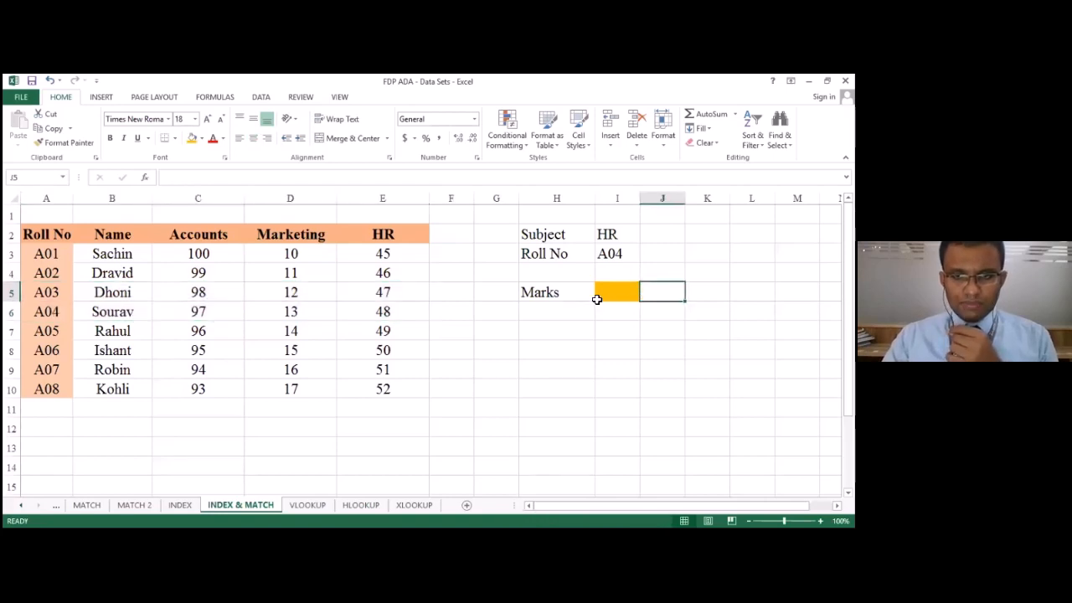
click(597, 297)
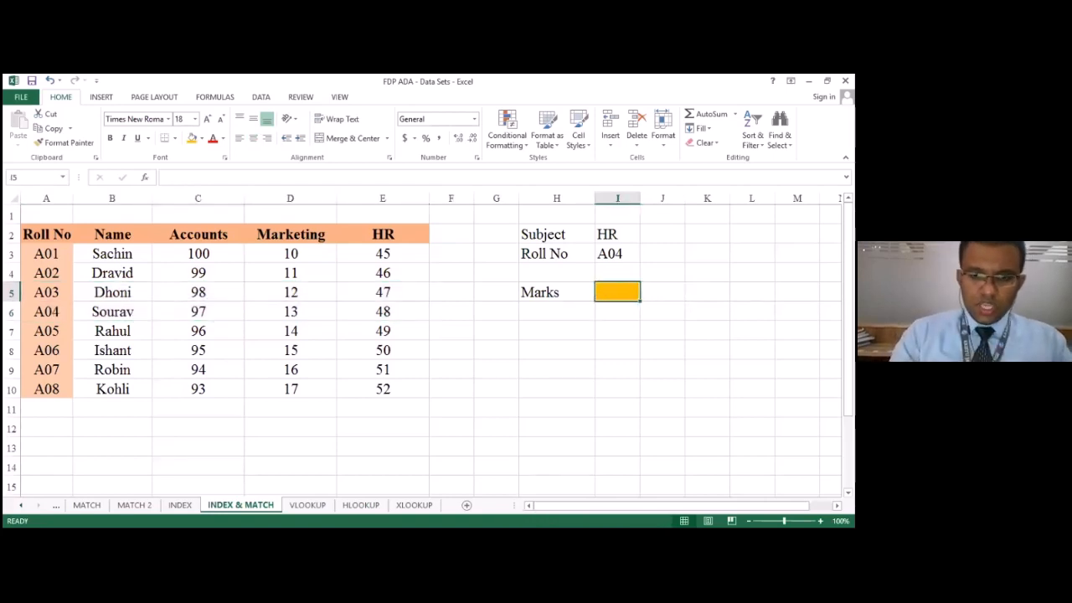
text(=)
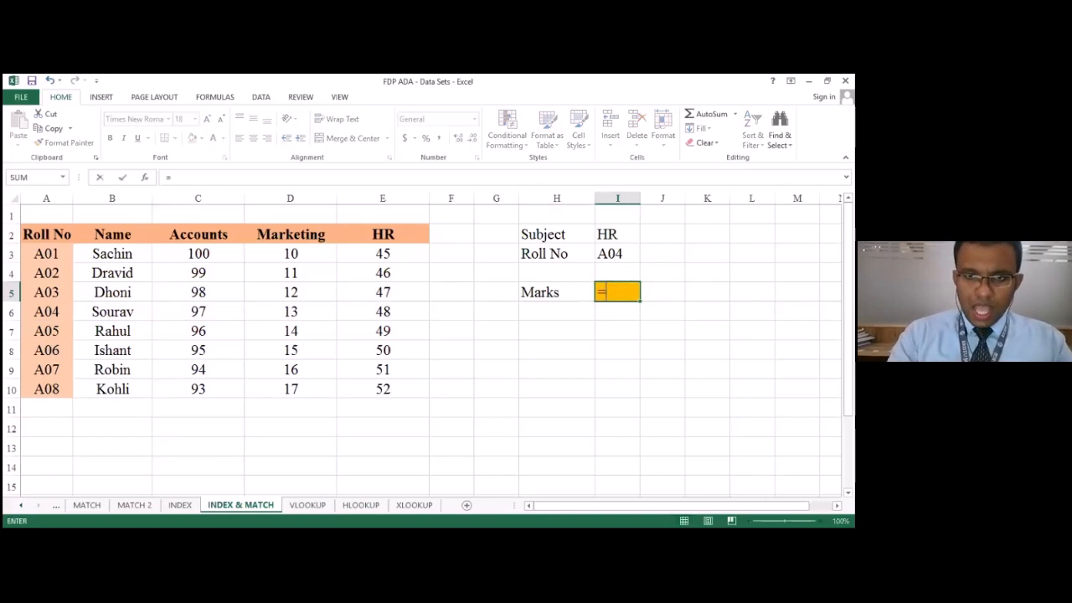
text(i)
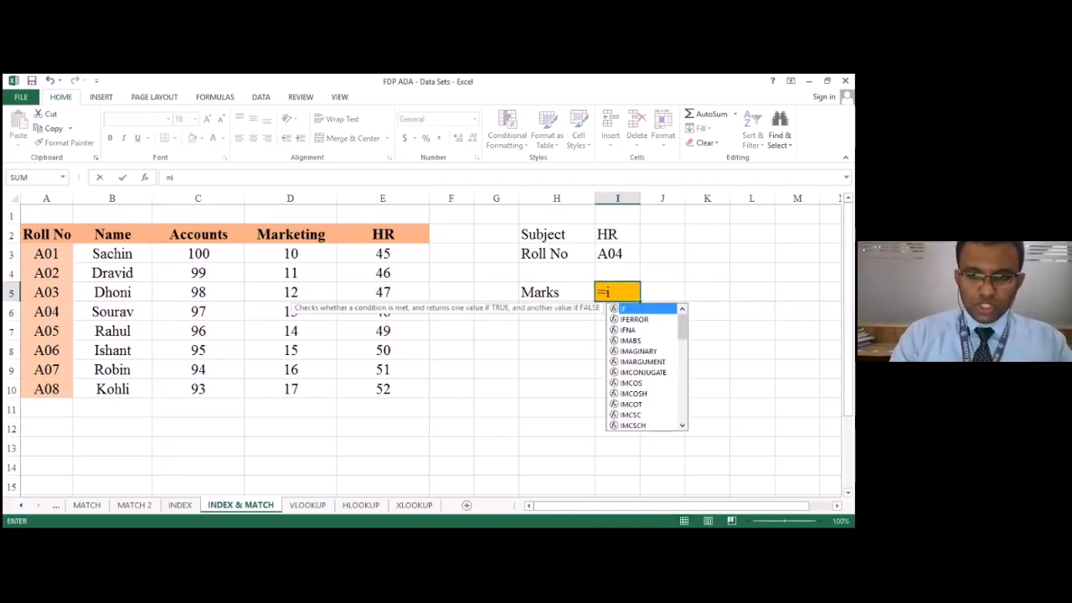
key(Escape)
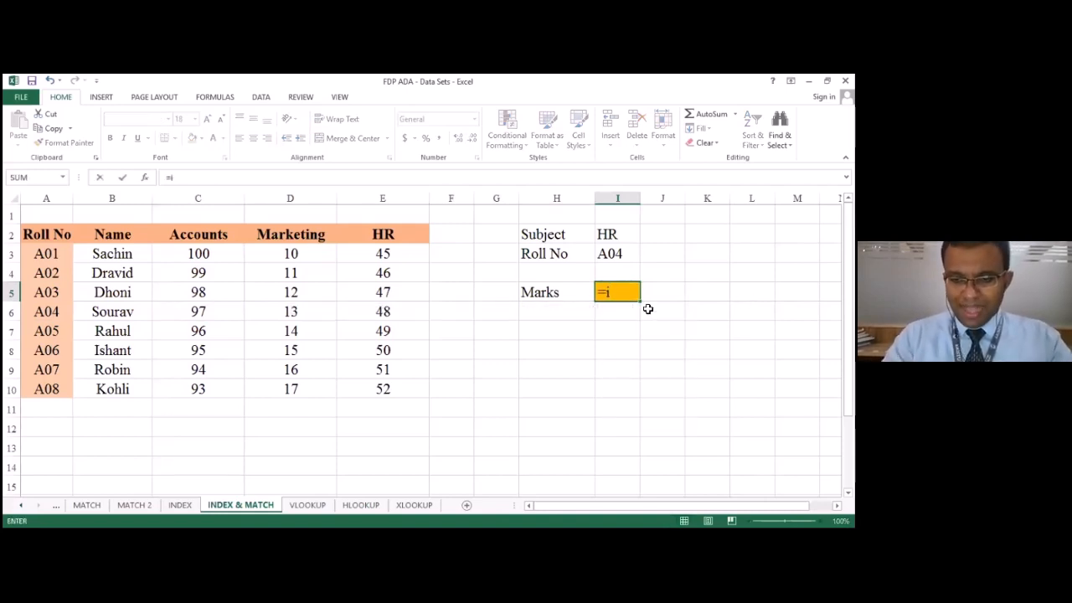
key(Escape)
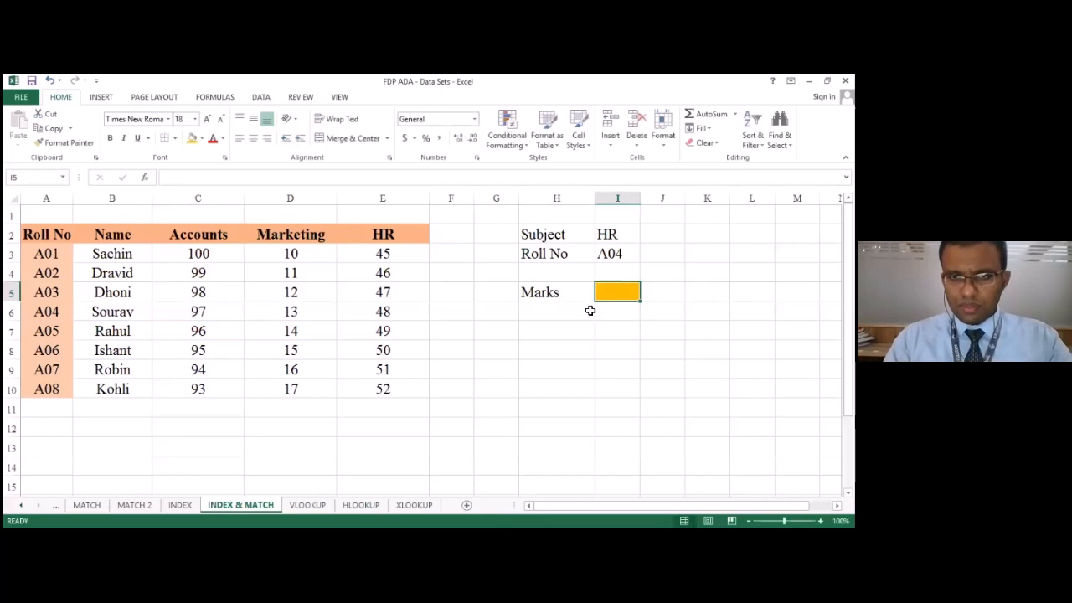
- Remove the fill colour from the Marks cell I5
click(202, 139)
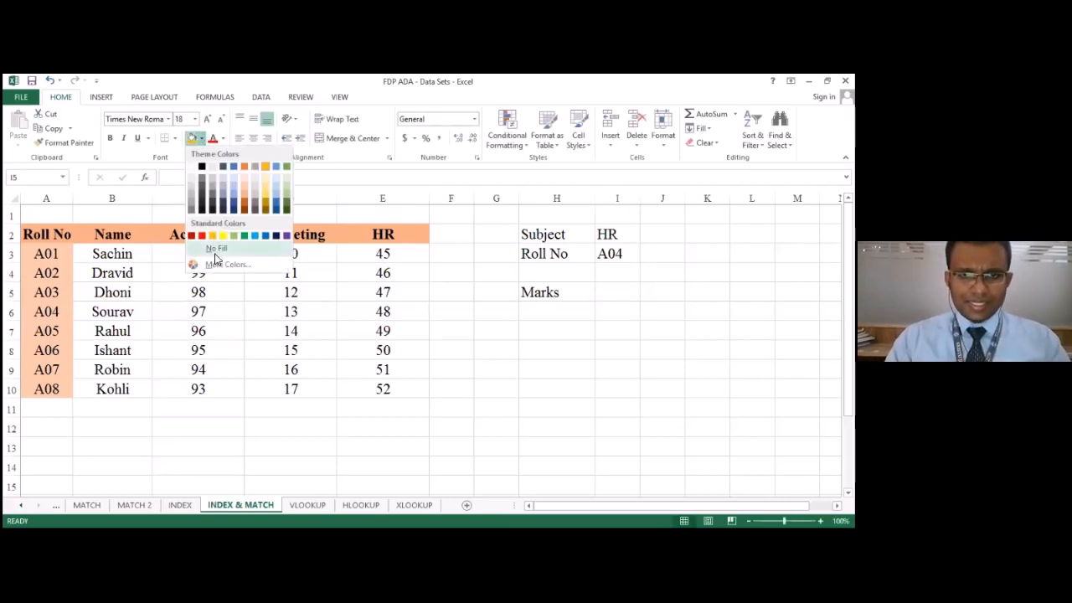
click(216, 251)
- Start an INDEX formula in the Marks cell I5 with the marks range C3:E10 as its array
text(=)
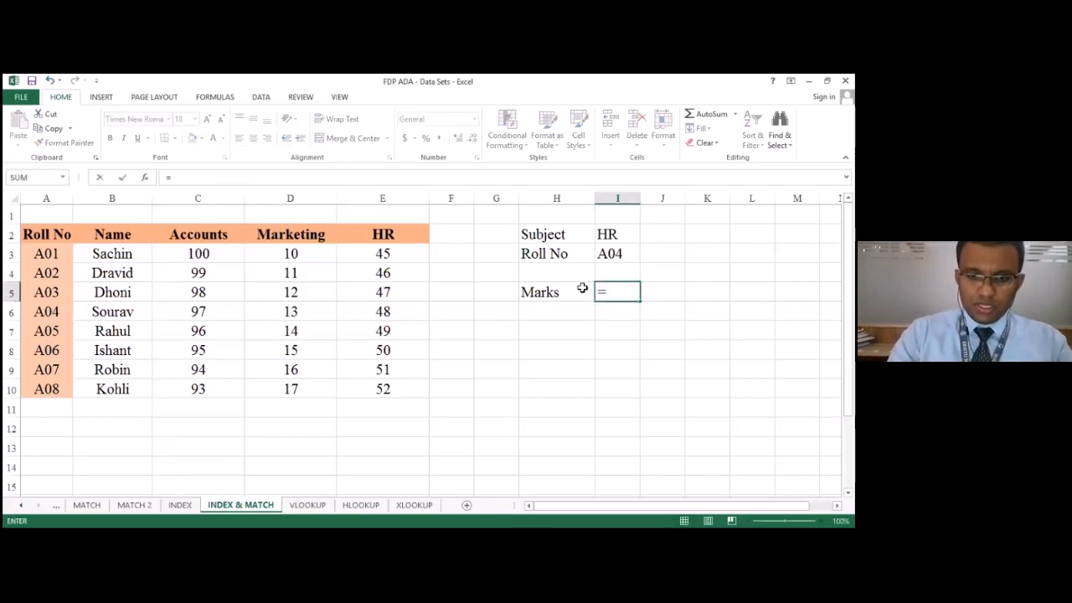
text(i)
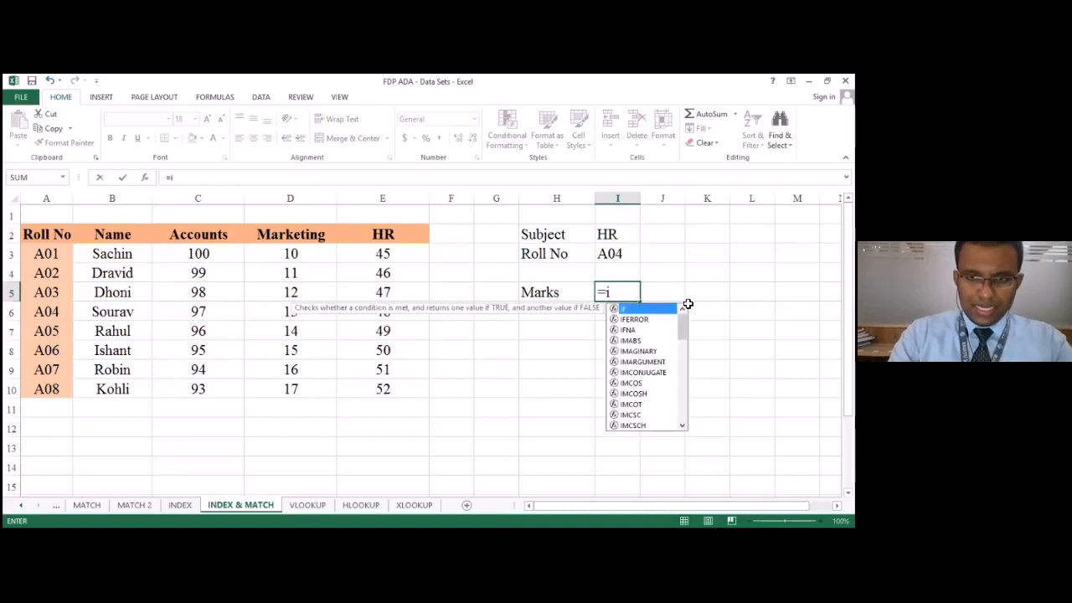
text(ndex)
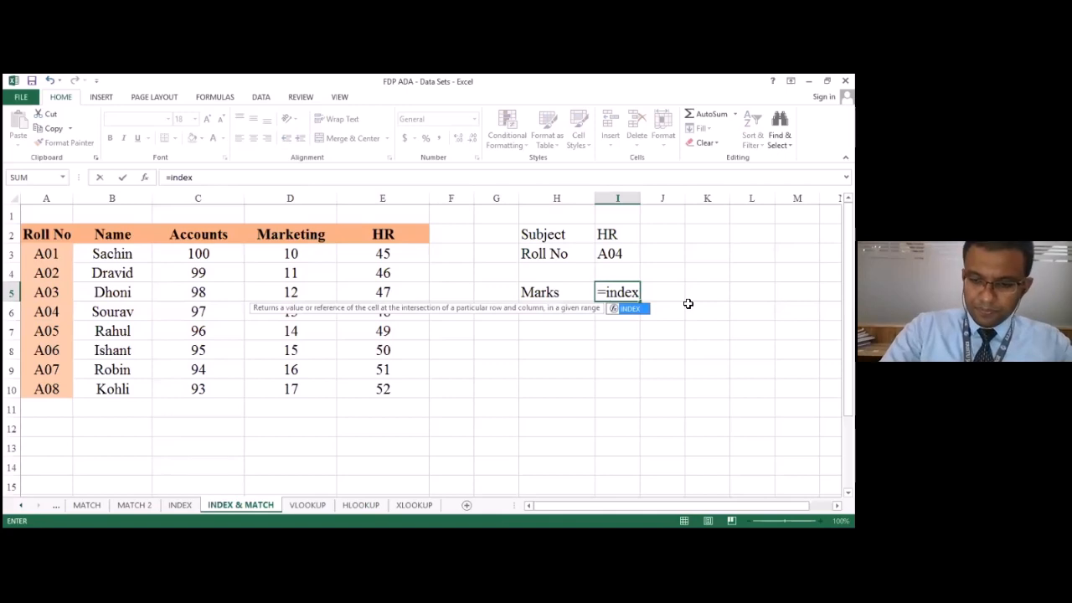
text(()
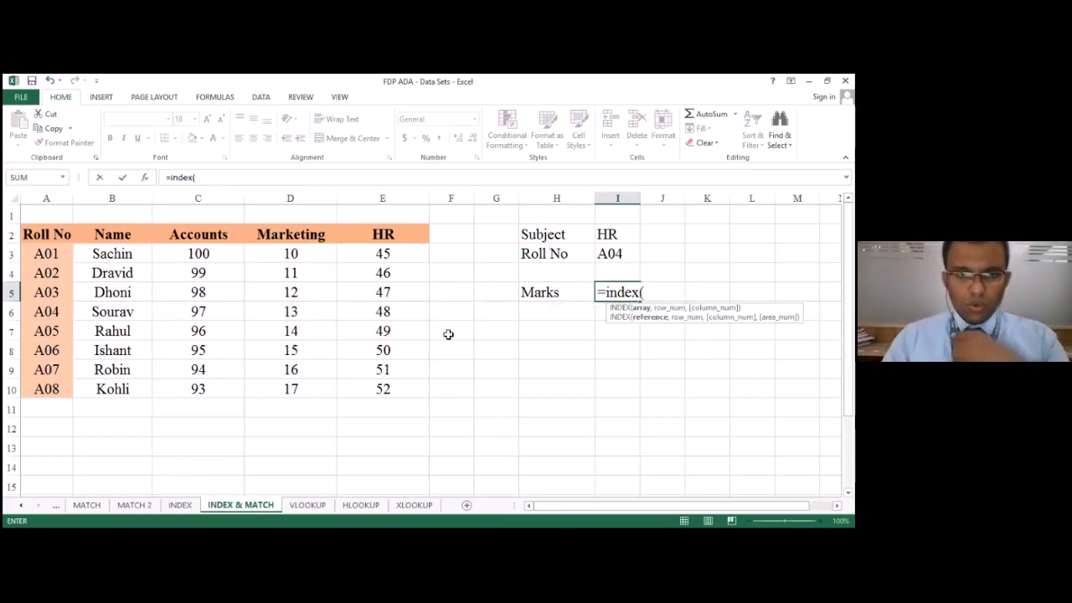
click(172, 253)
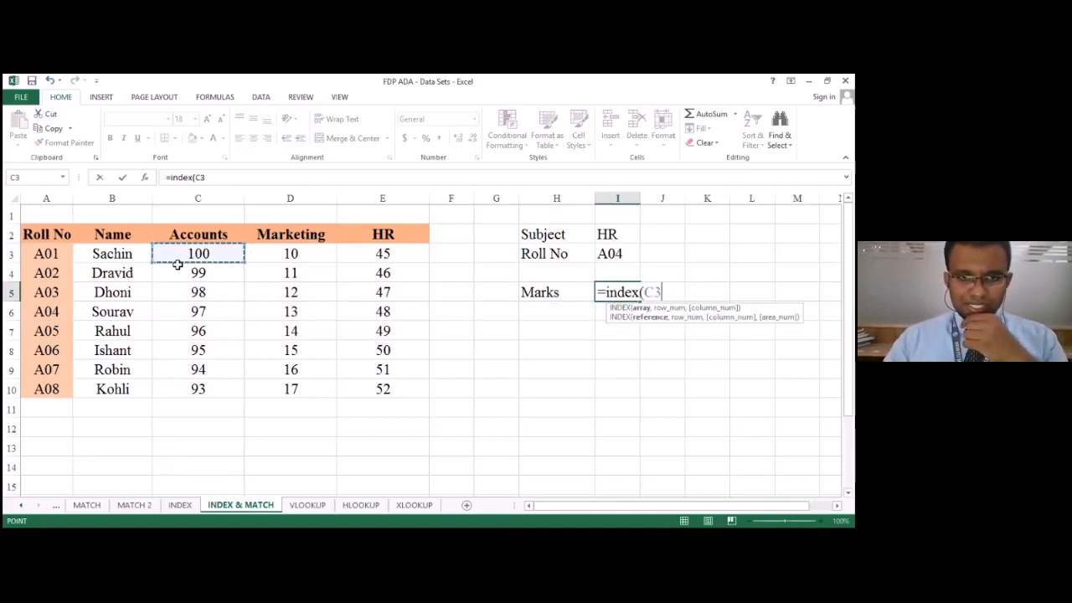
drag(177, 265, 368, 389)
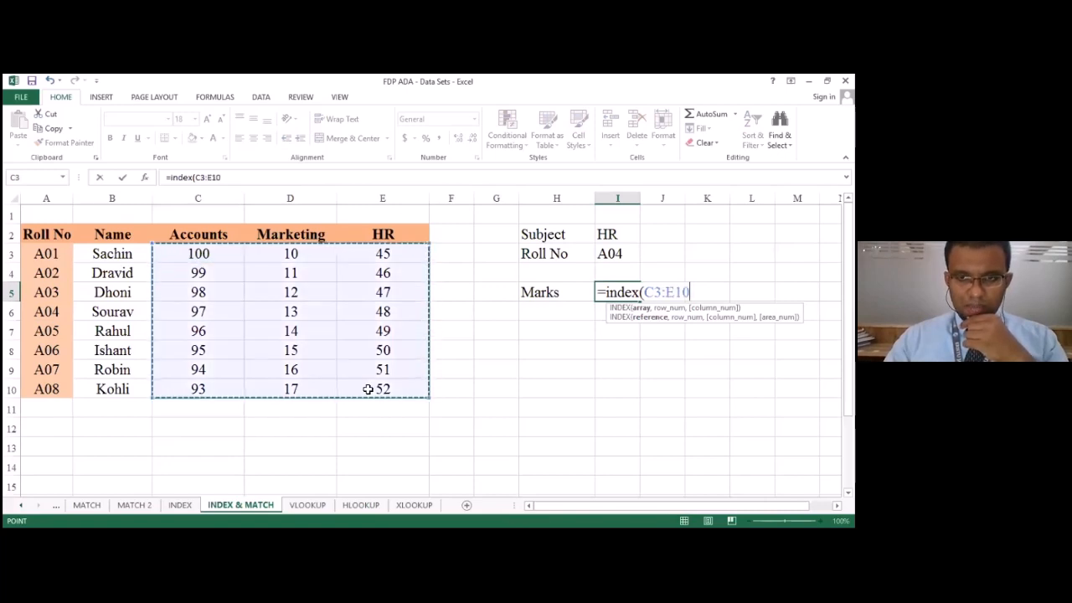
text(,)
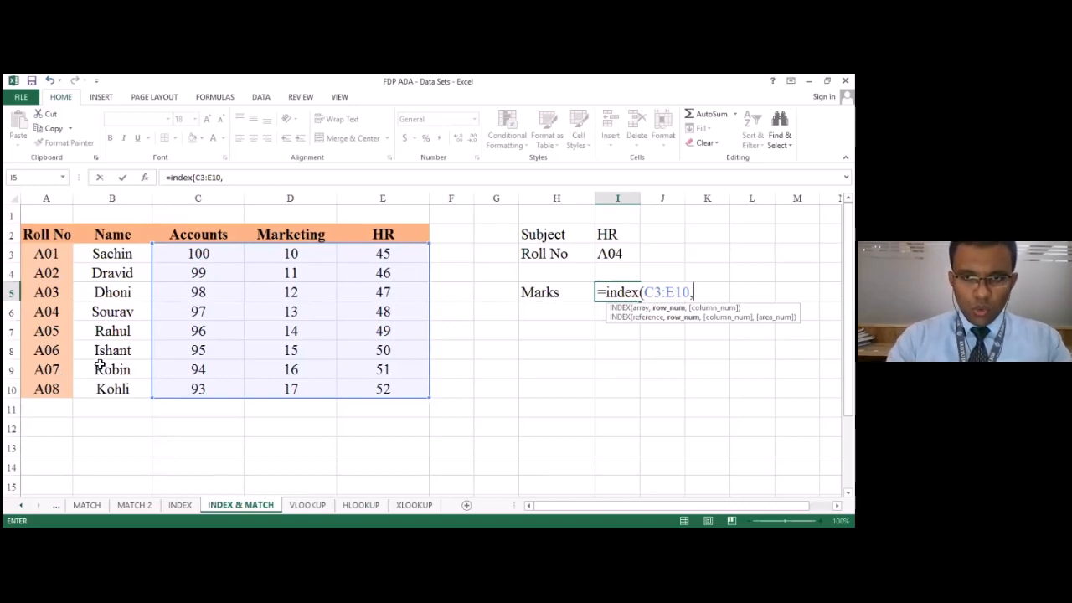
- Try a MATCH of the roll number in I3 against A3:A10 as the INDEX formula's row number
text(m)
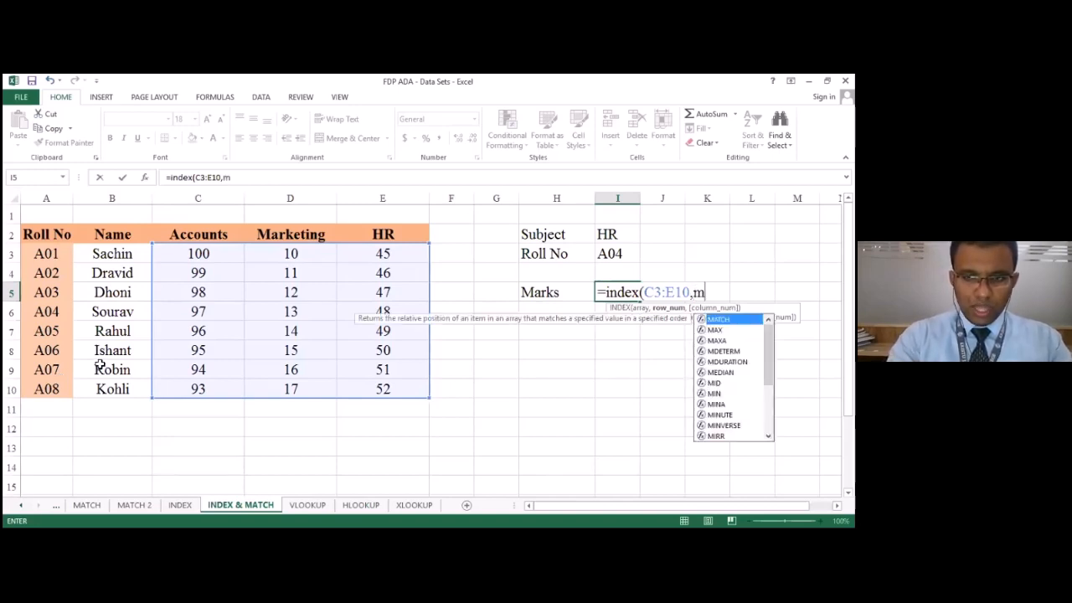
text(atch)
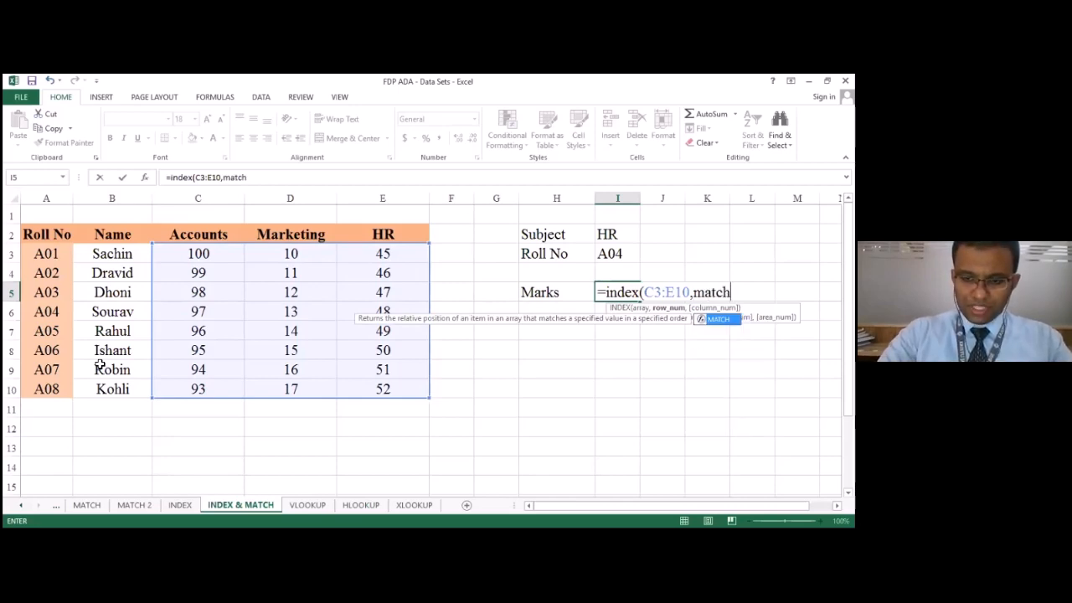
text(()
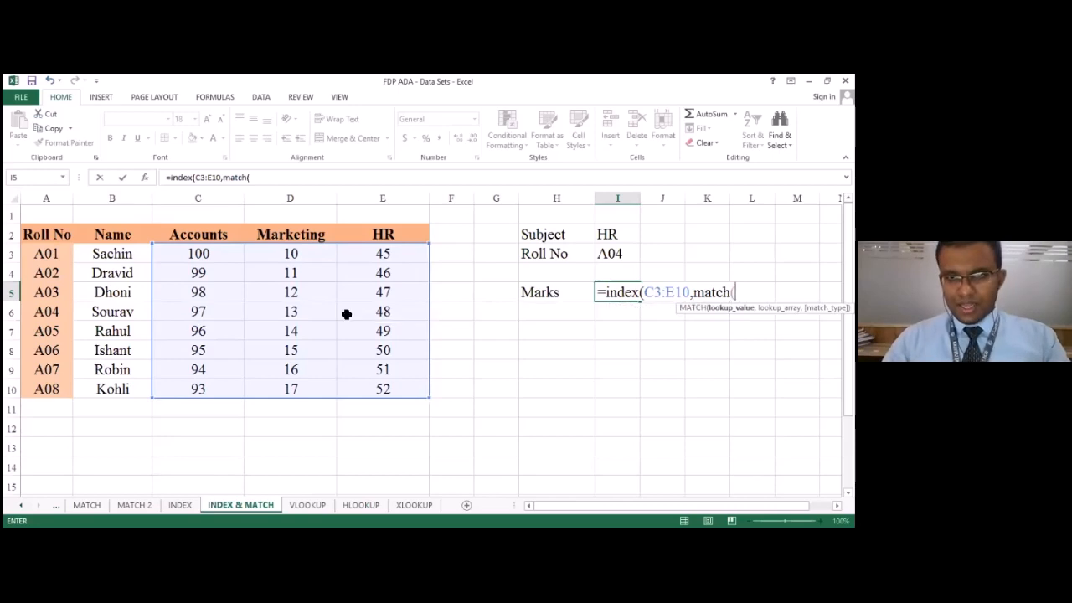
click(620, 257)
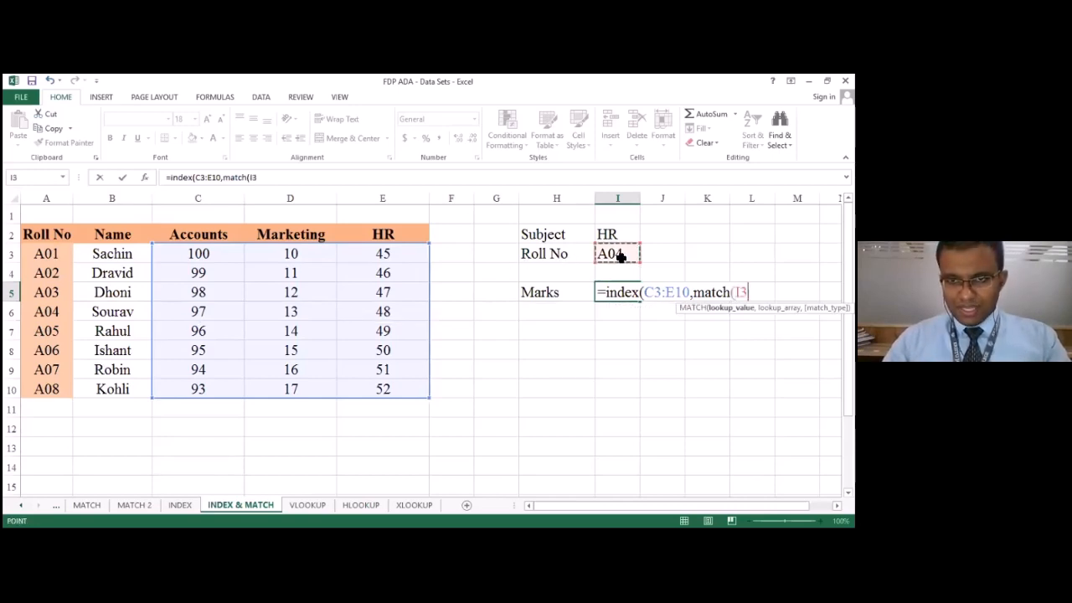
text(,)
click(50, 257)
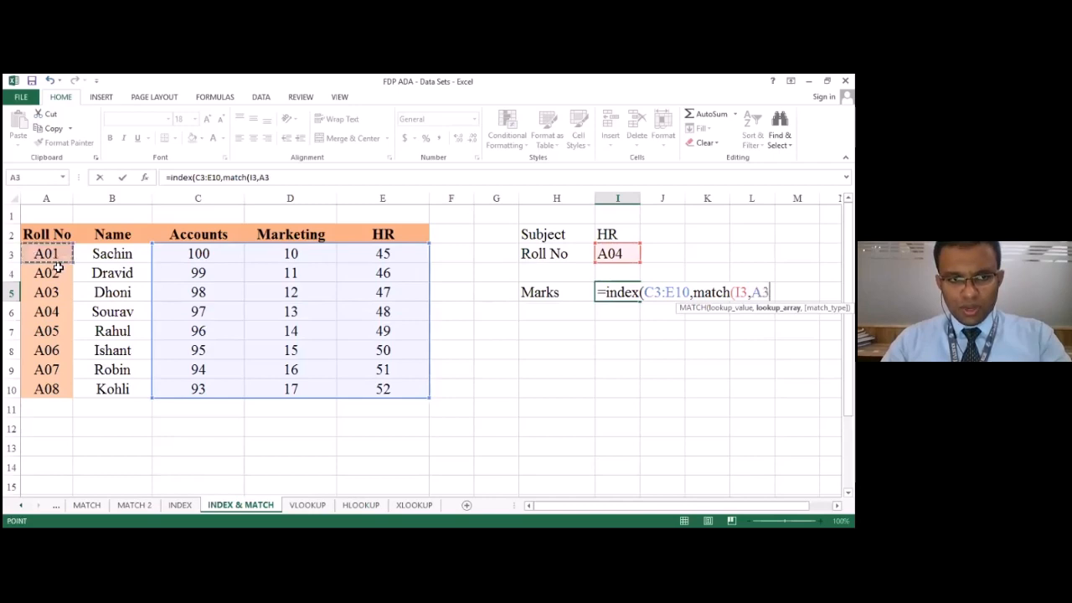
drag(59, 265, 62, 387)
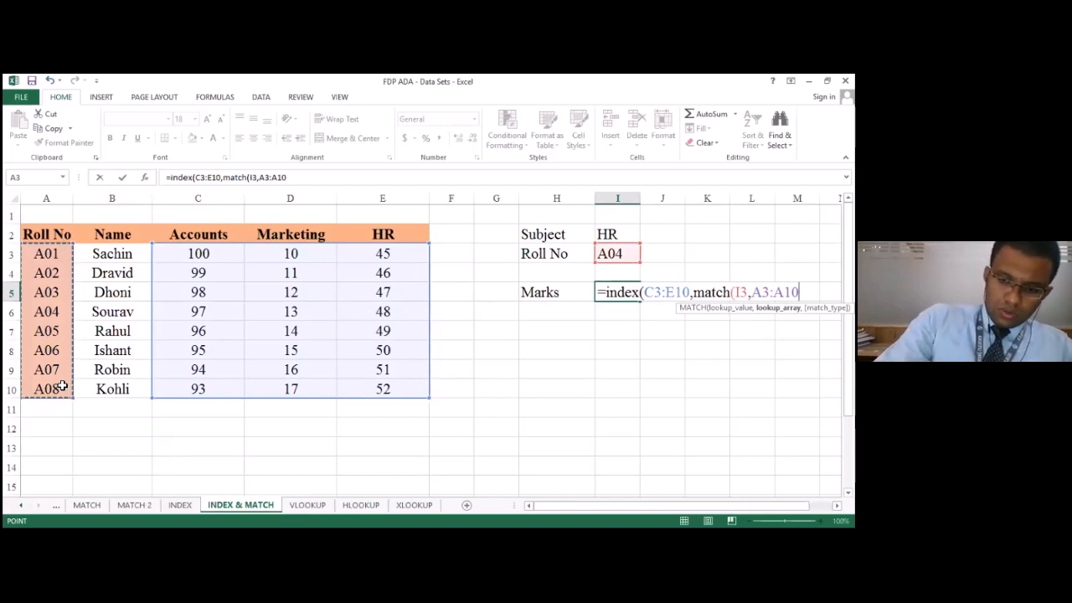
text())
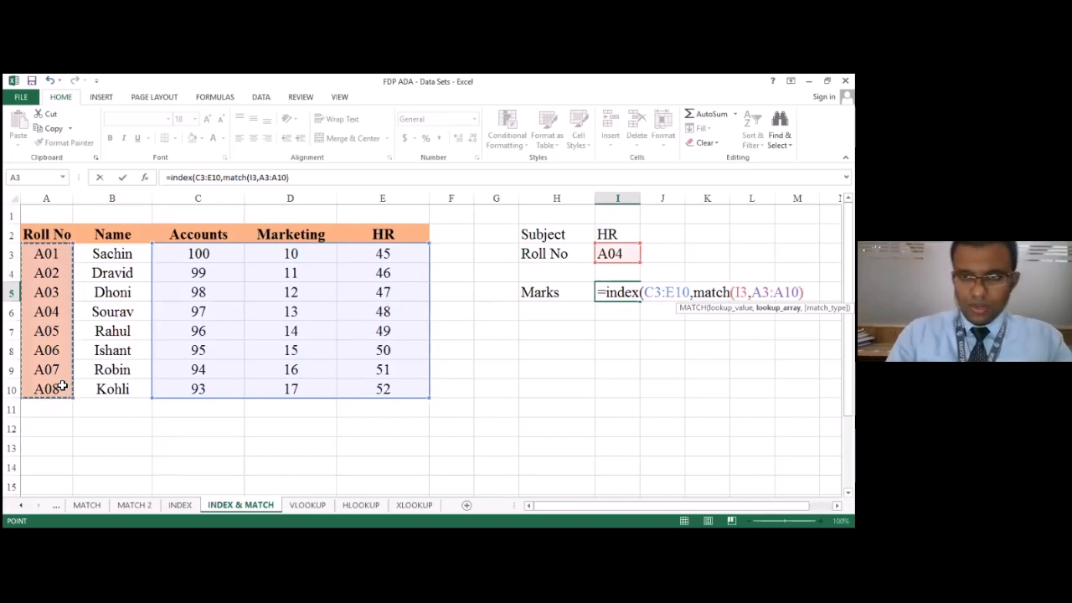
- Try a MATCH of the subject in I2 against C2:E2 as the column number and complete the formula
text(,)
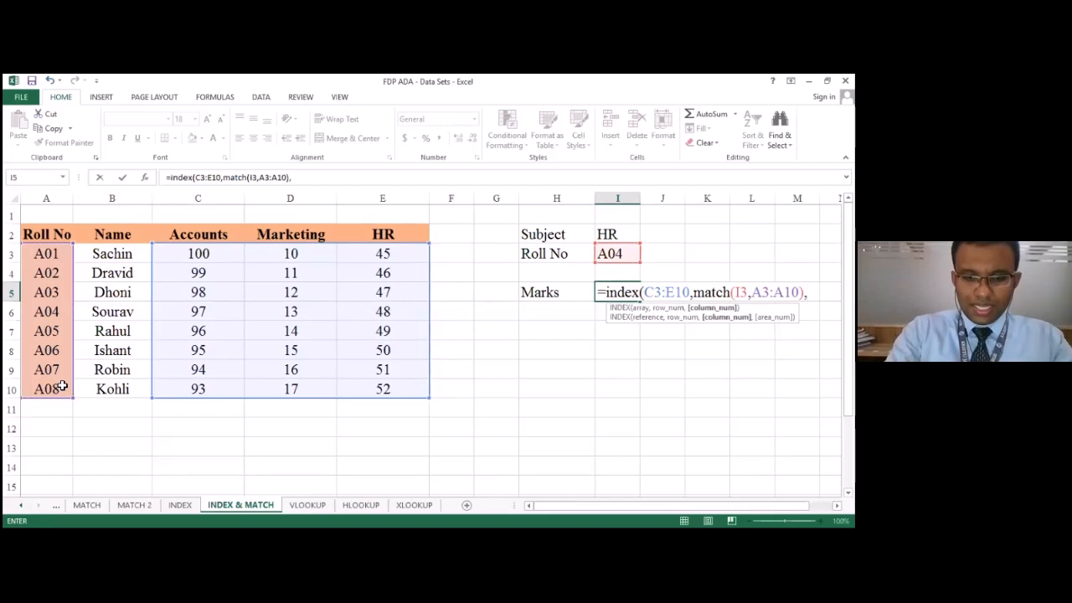
text(match)
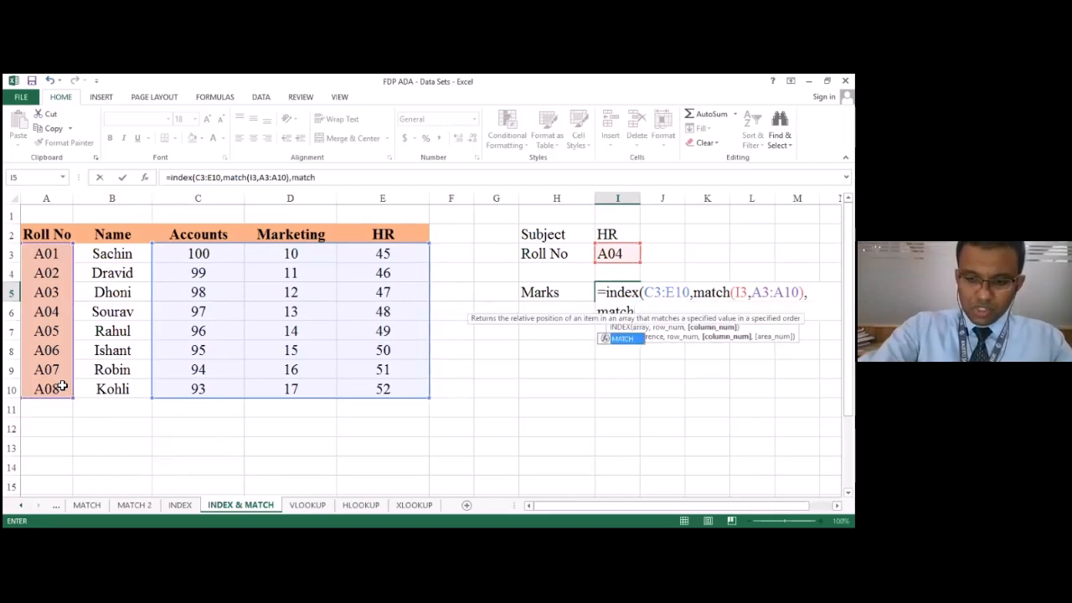
text(()
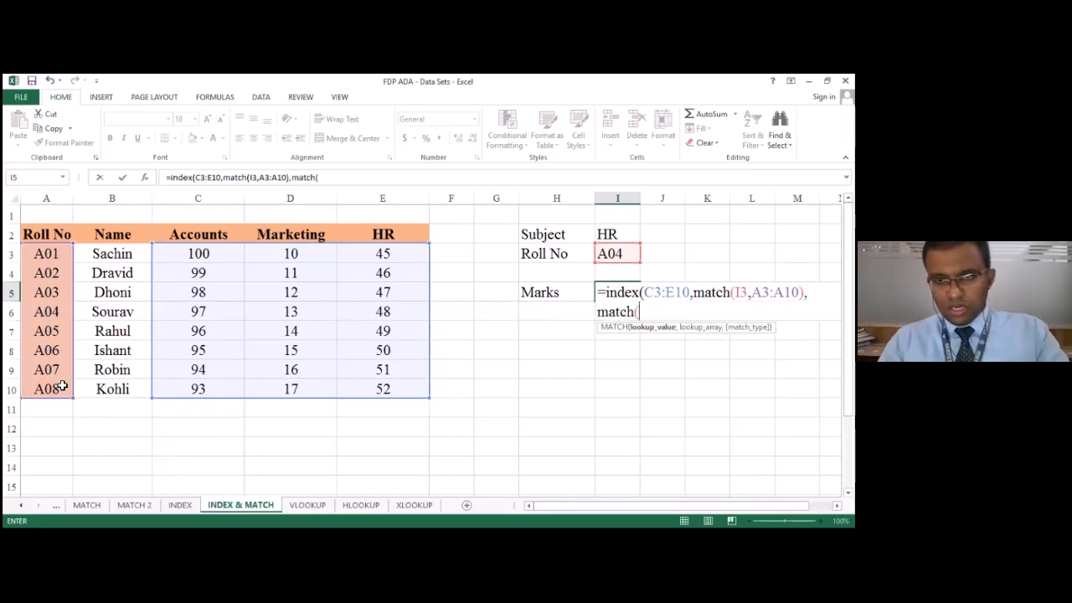
click(623, 233)
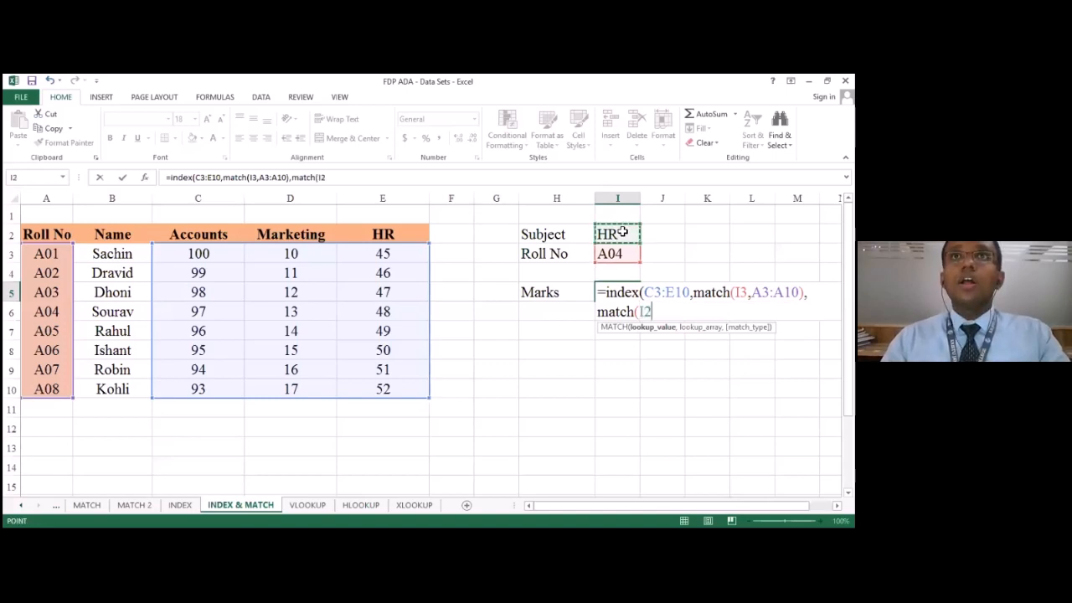
text(,)
click(225, 234)
drag(262, 232, 361, 234)
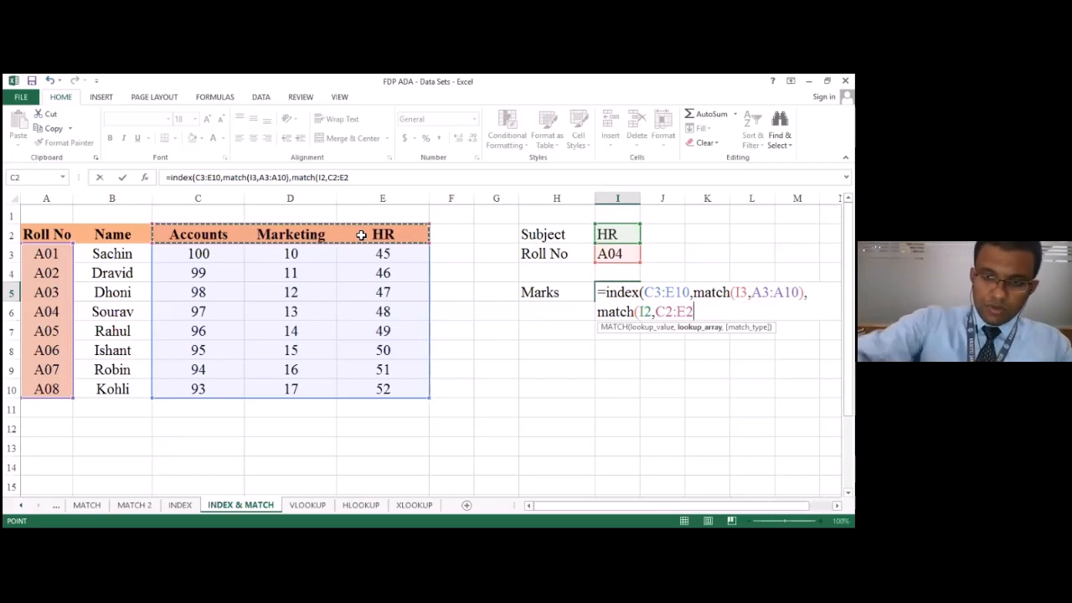
text())
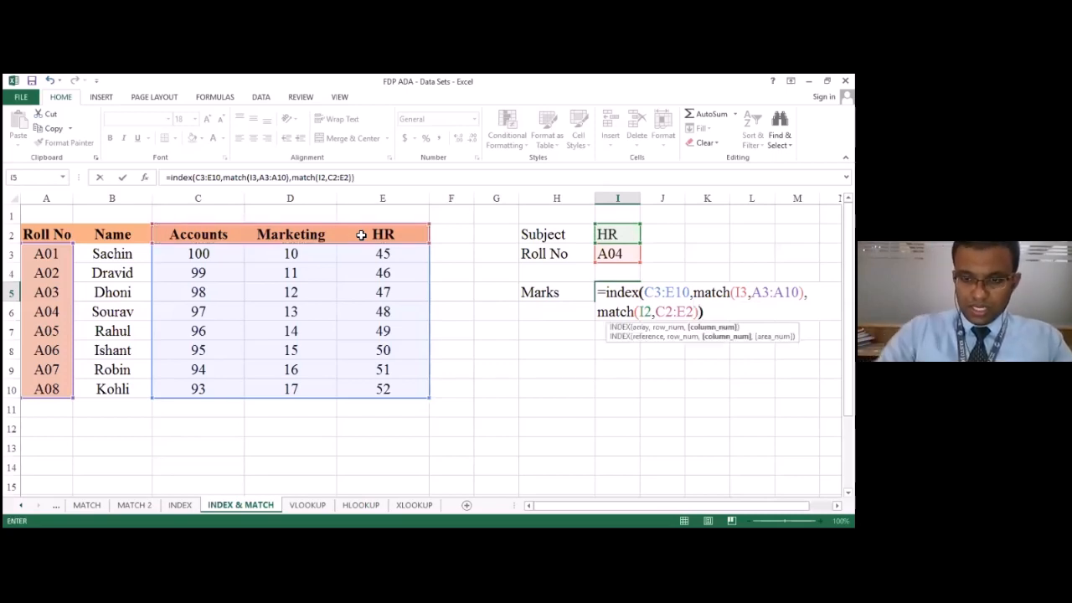
key(Return)
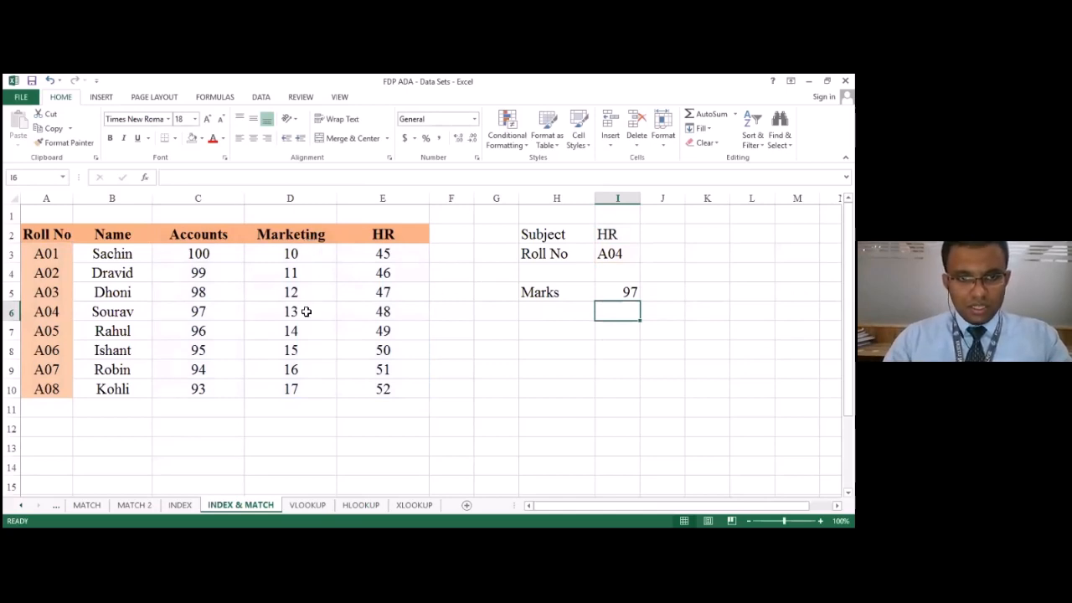
- Clear the Marks cell I5 and restart its INDEX formula with C3:E10 as the array
click(638, 298)
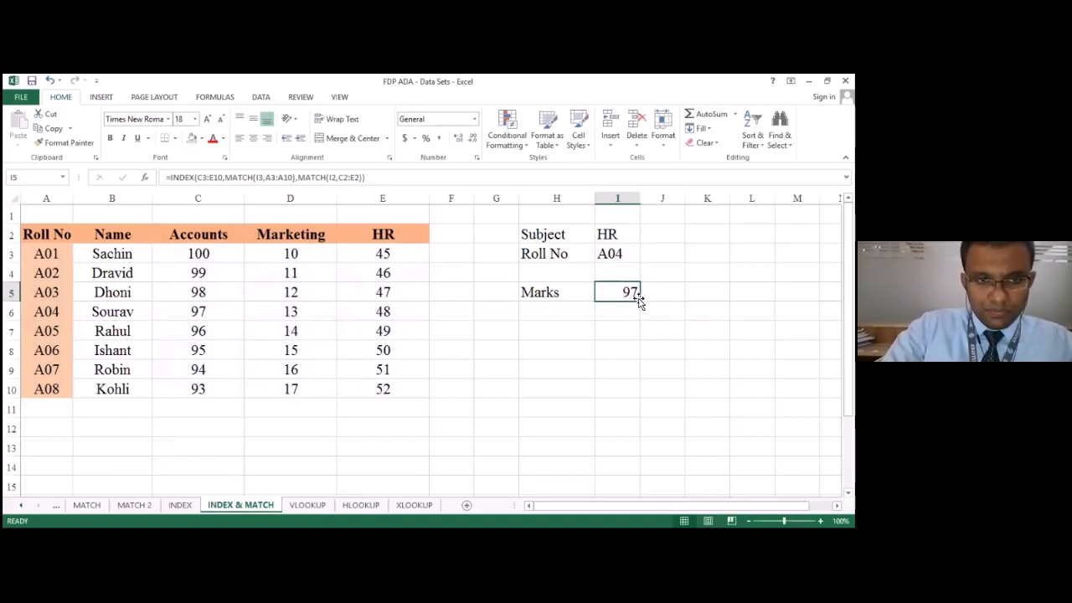
key(Delete)
text(=)
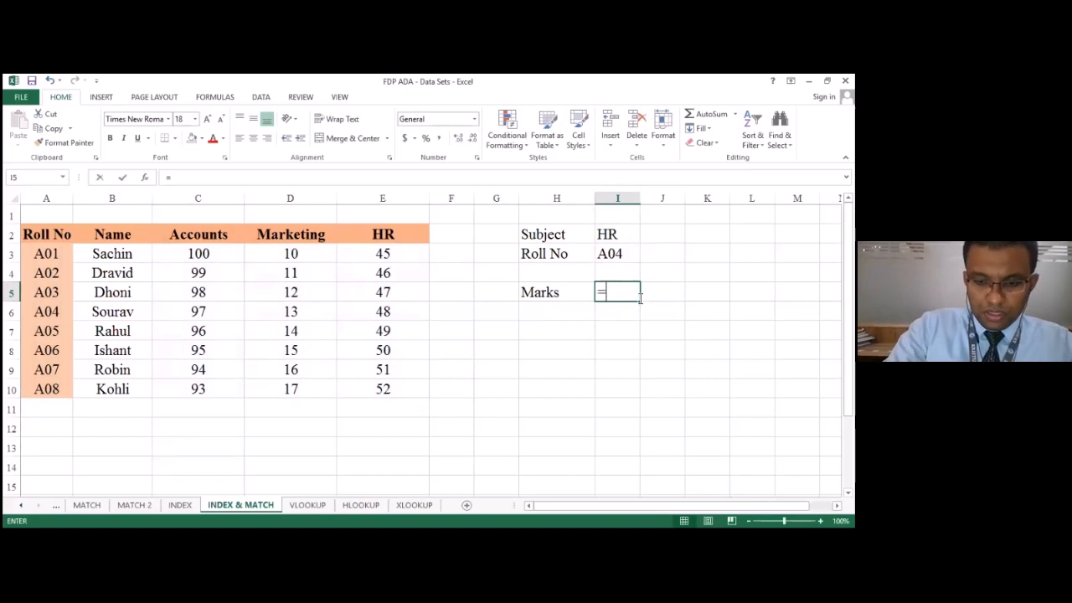
text(index)
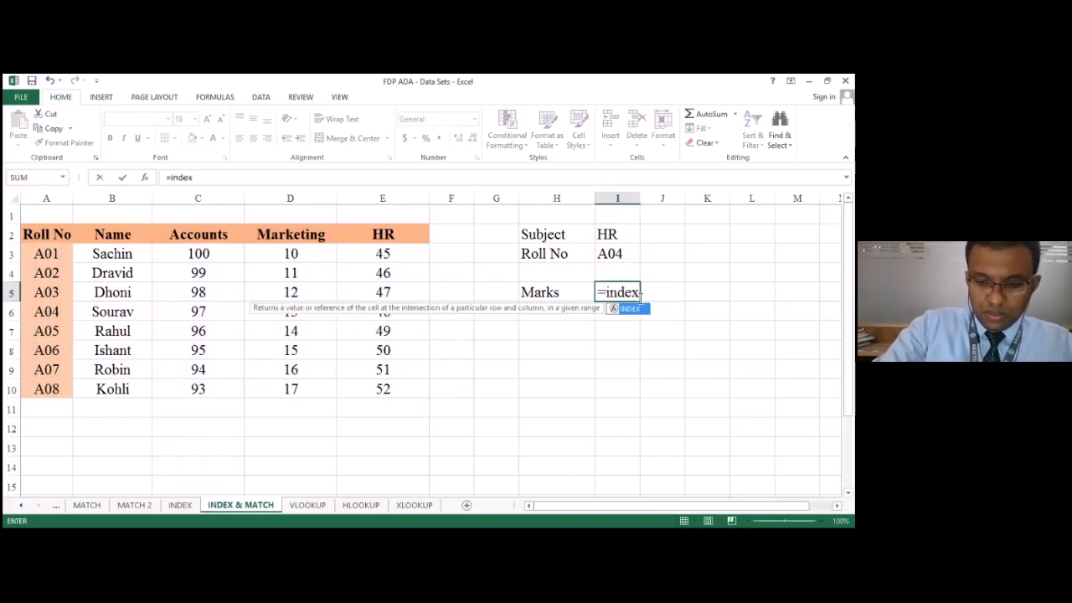
text(()
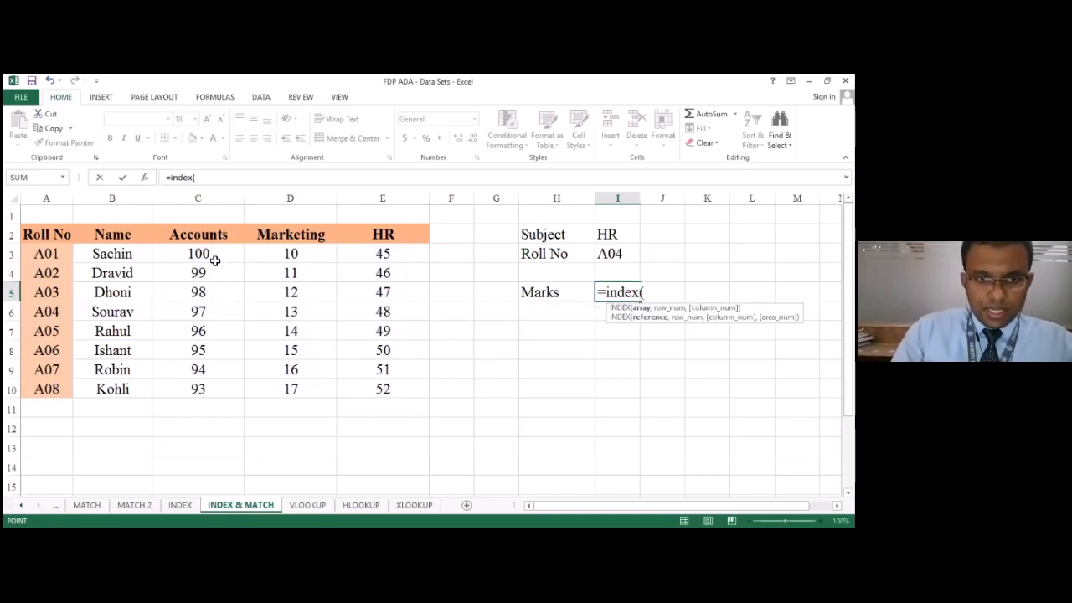
drag(214, 261, 394, 390)
text(,)
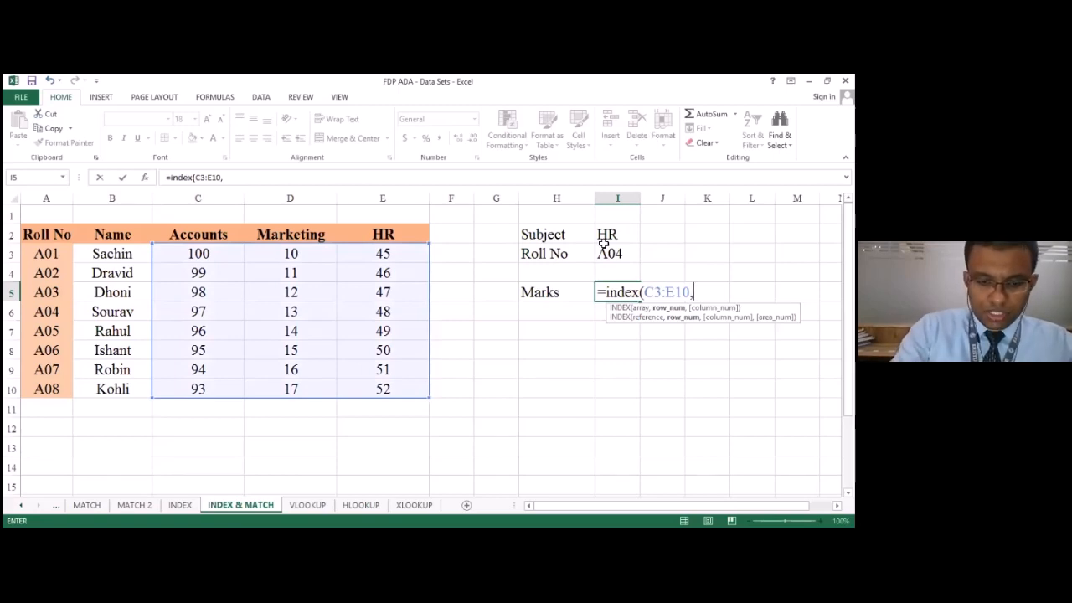
- Try a MATCH of the subject in I2 against the headers C2:E2 as the row number
text(match)
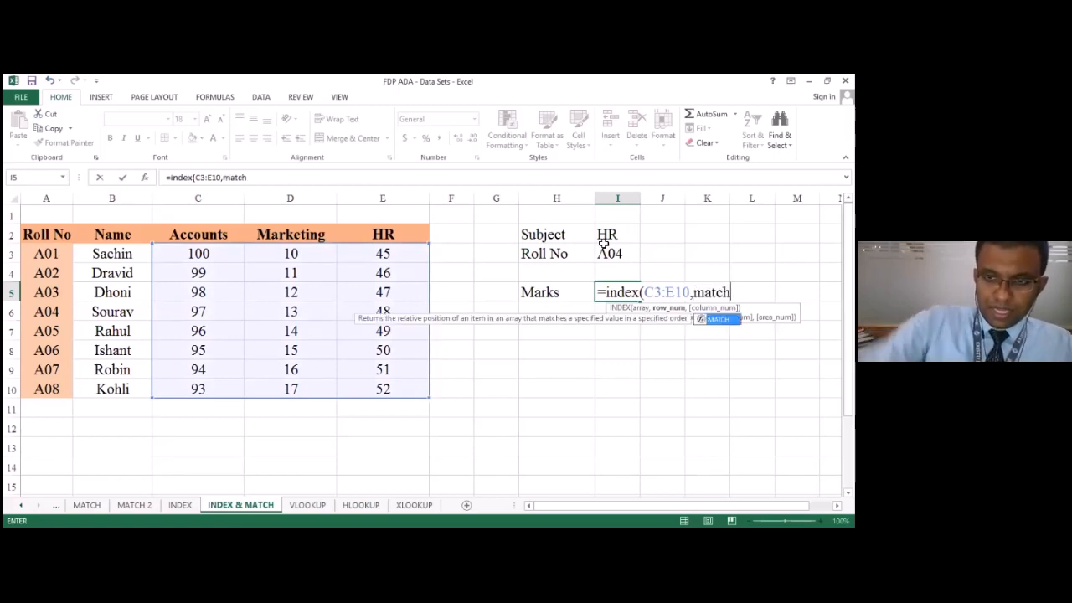
text(()
click(603, 228)
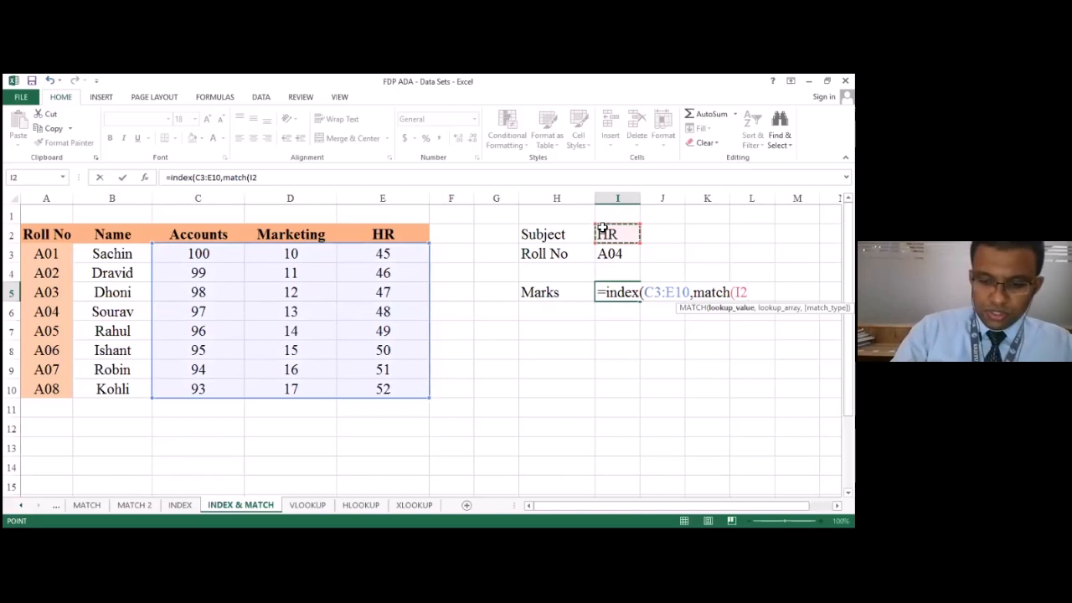
text(,)
click(201, 233)
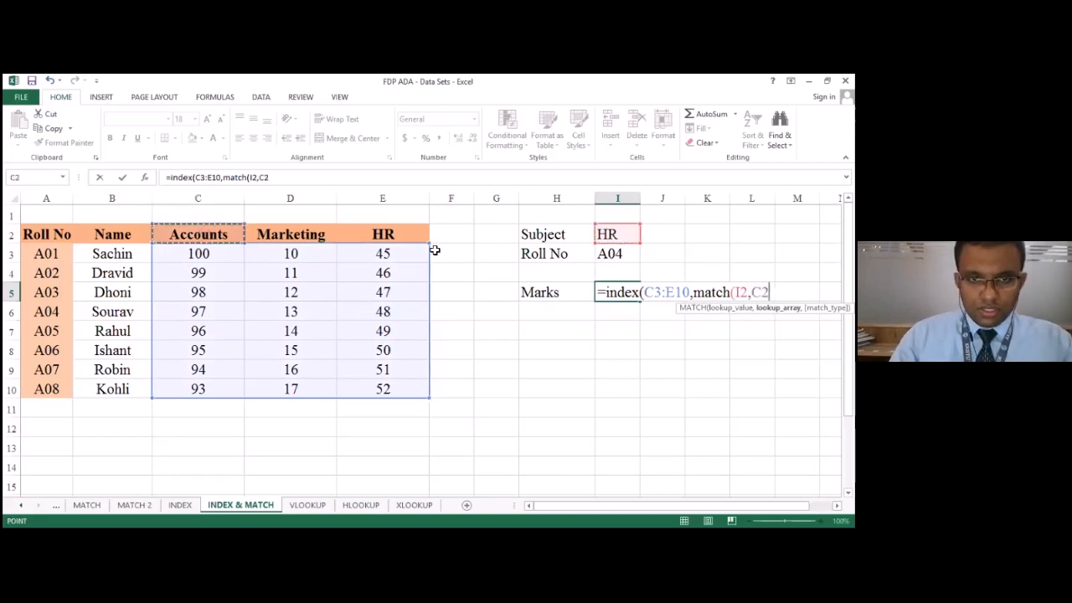
shift+click(413, 237)
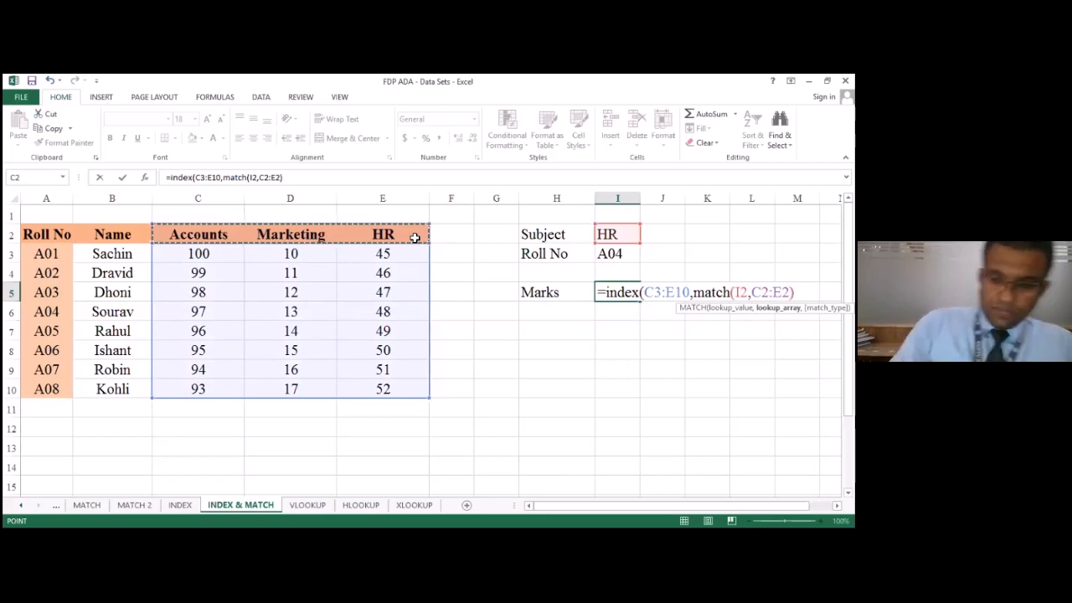
text())
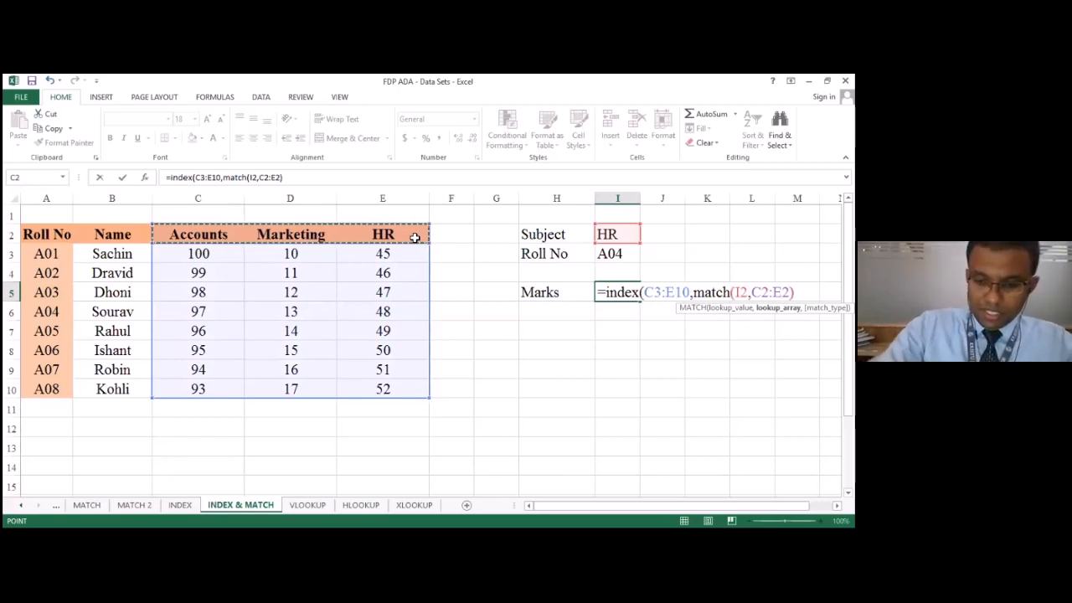
- Try a MATCH on the roll number in I3 as the column number and discard the whole formula
text(,match()
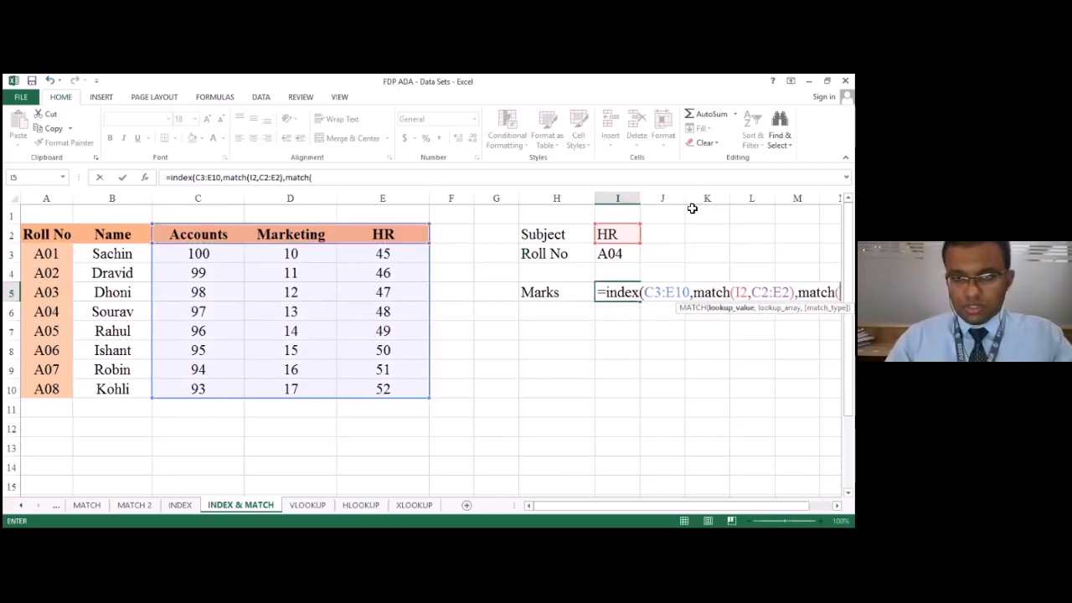
click(599, 255)
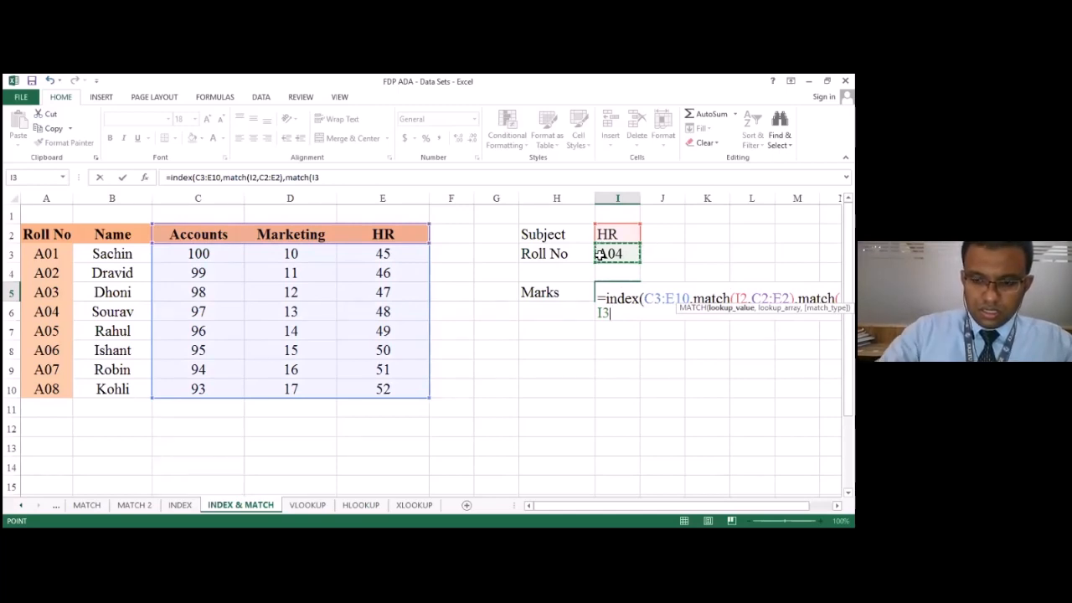
text())
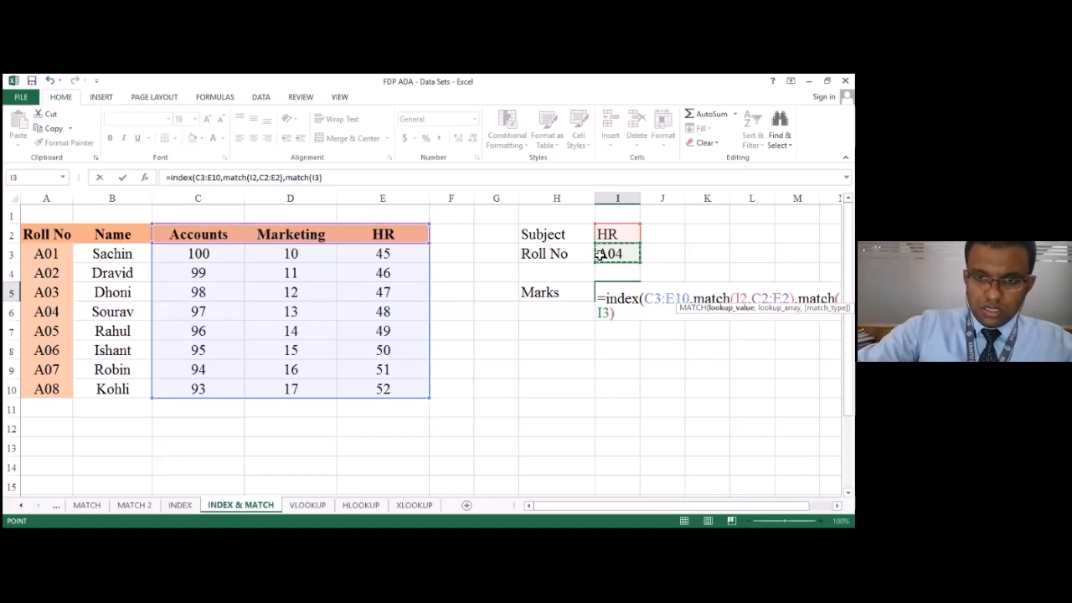
key(Escape)
- Start an INDEX formula in the Marks cell I5 with the student table A3:E10 as its array
text(=)
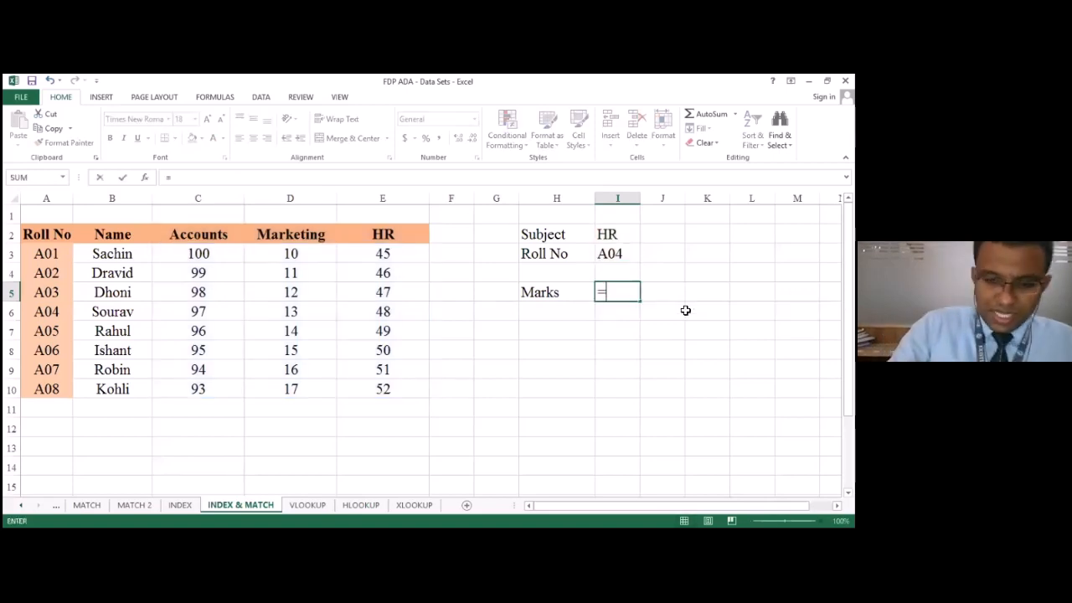
text(index)
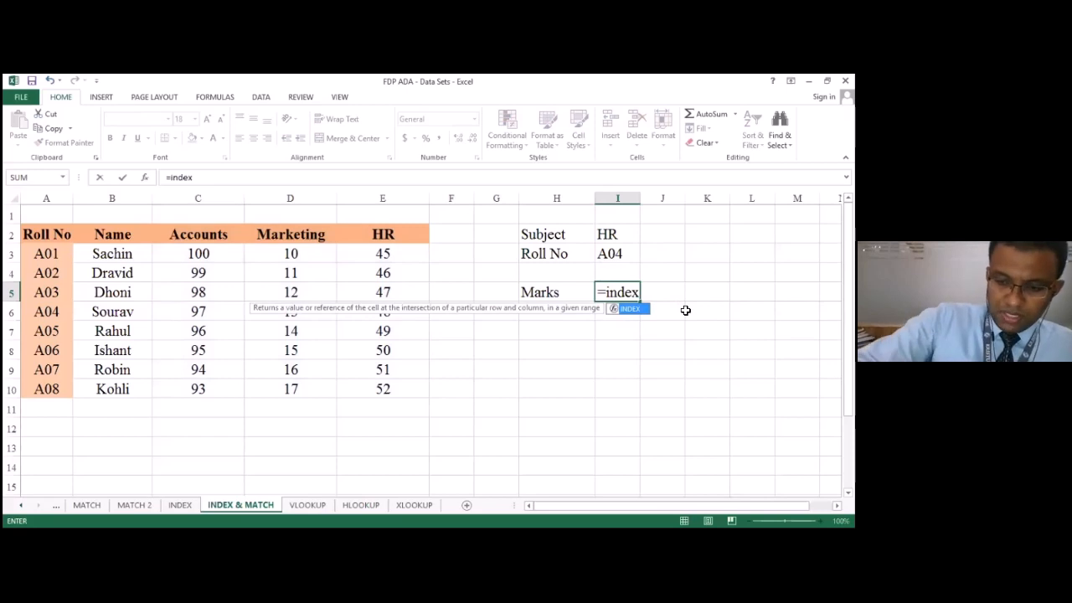
text(()
click(63, 259)
drag(63, 258, 373, 388)
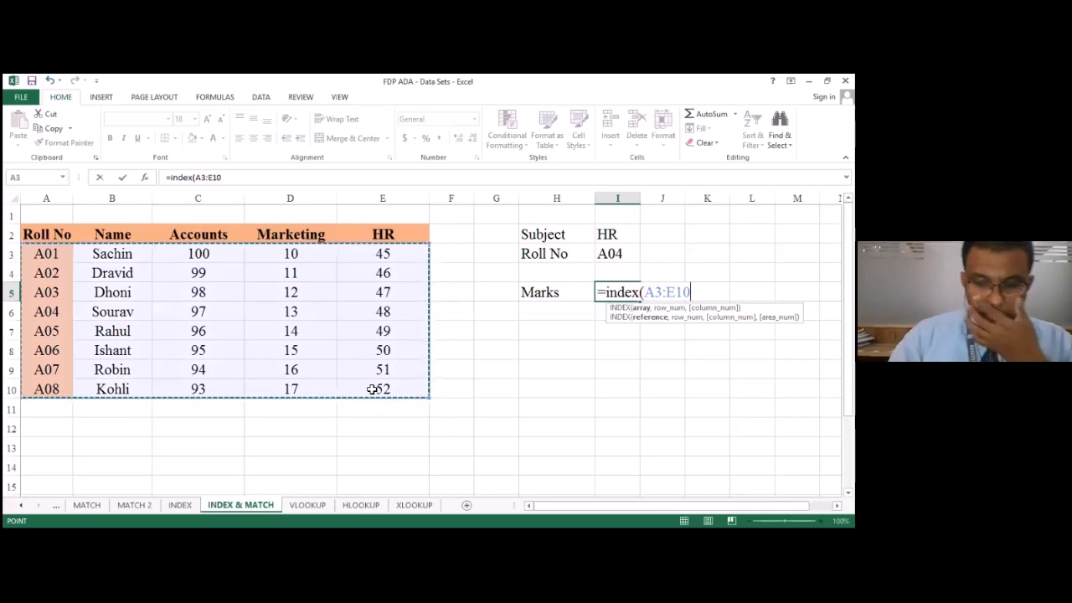
text(,)
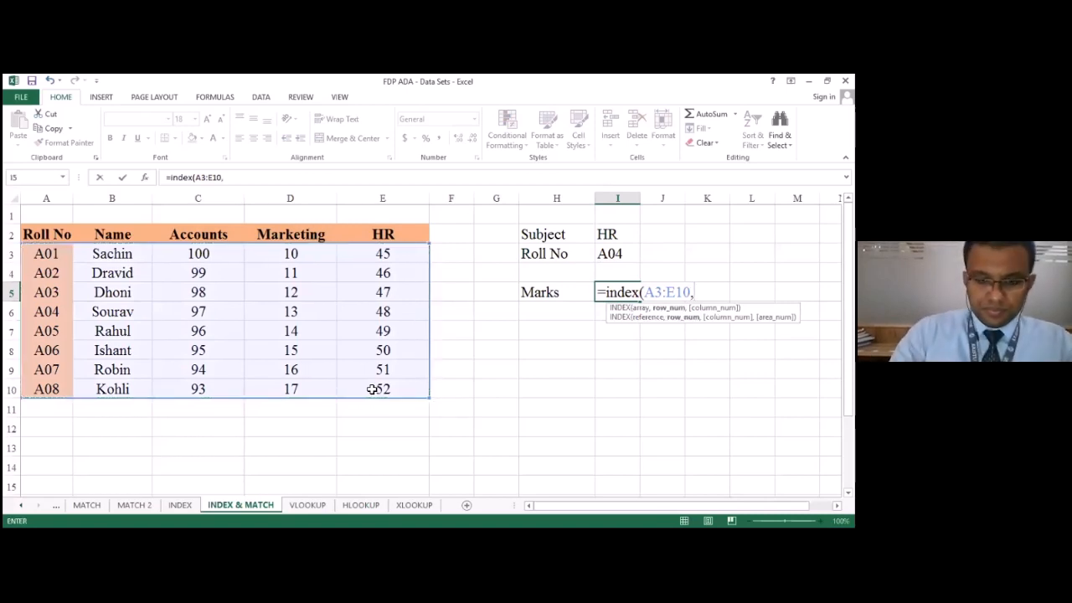
text(match)
key(BackSpace)
key(BackSpace)
key(BackSpace)
key(BackSpace)
key(BackSpace)
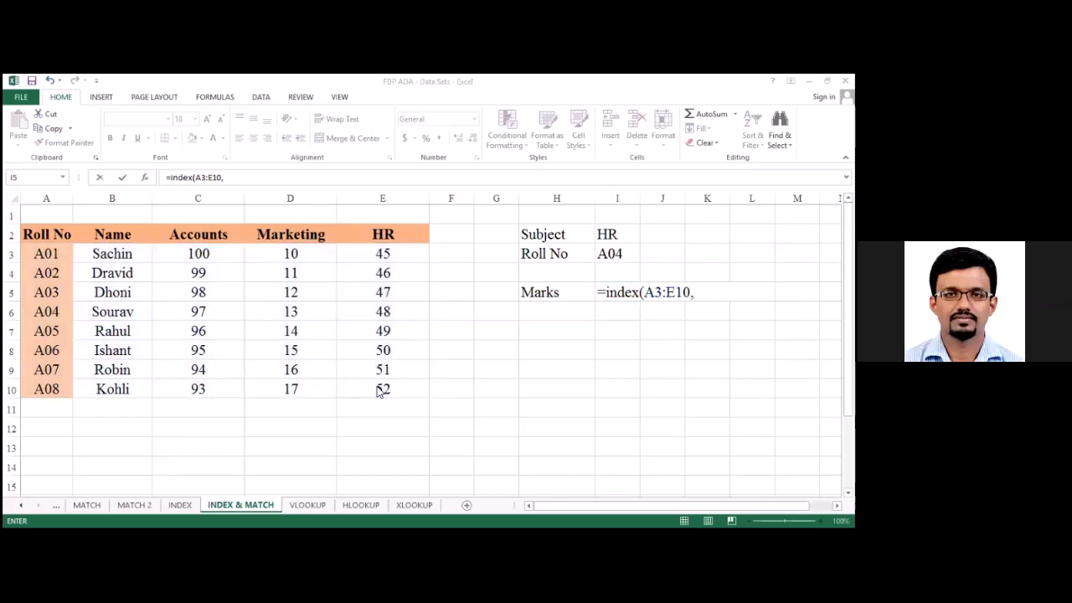
- Try a nested INDEX of the subject in I2 with the roll numbers A3:A10 as the row number
click(530, 121)
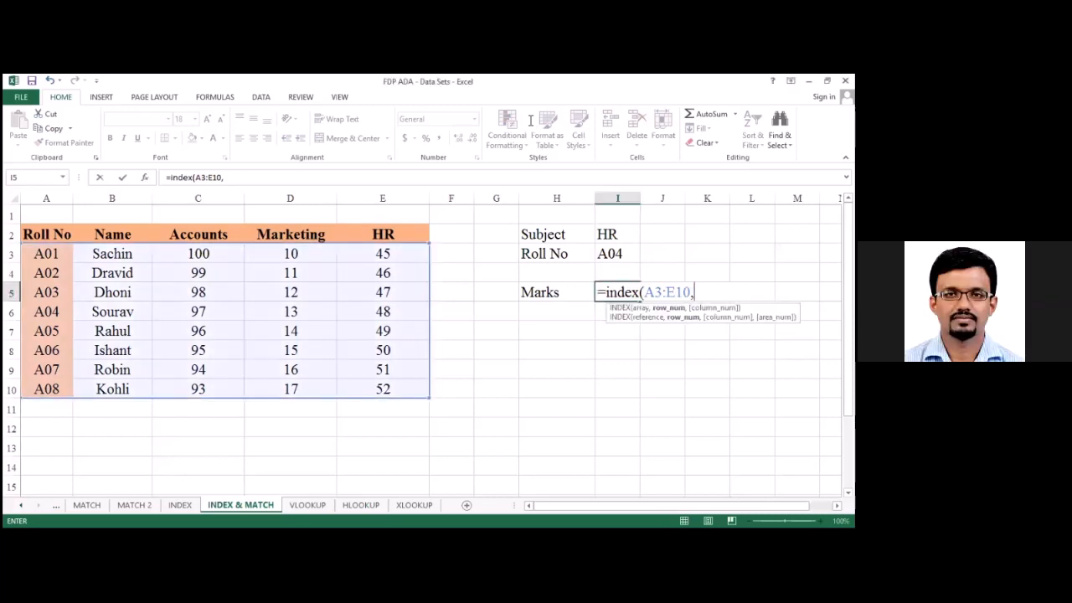
text(INDEX)
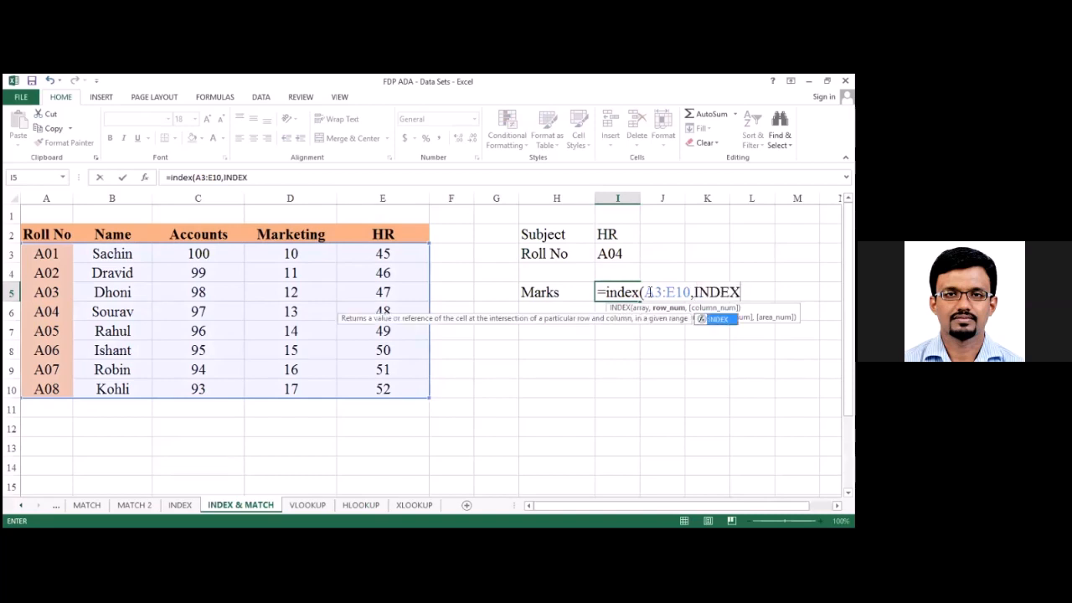
text(()
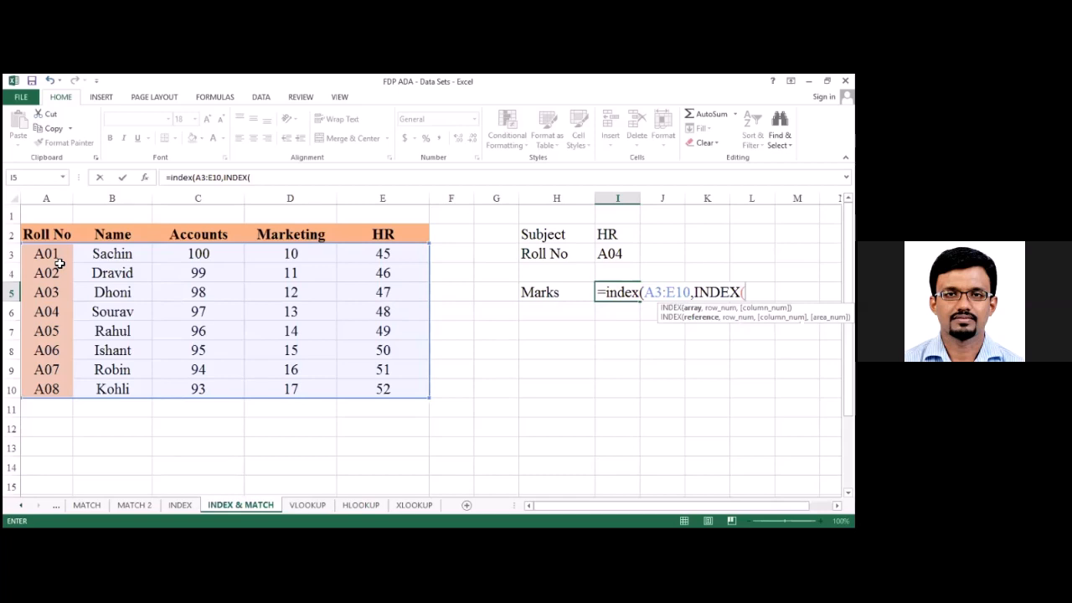
click(600, 233)
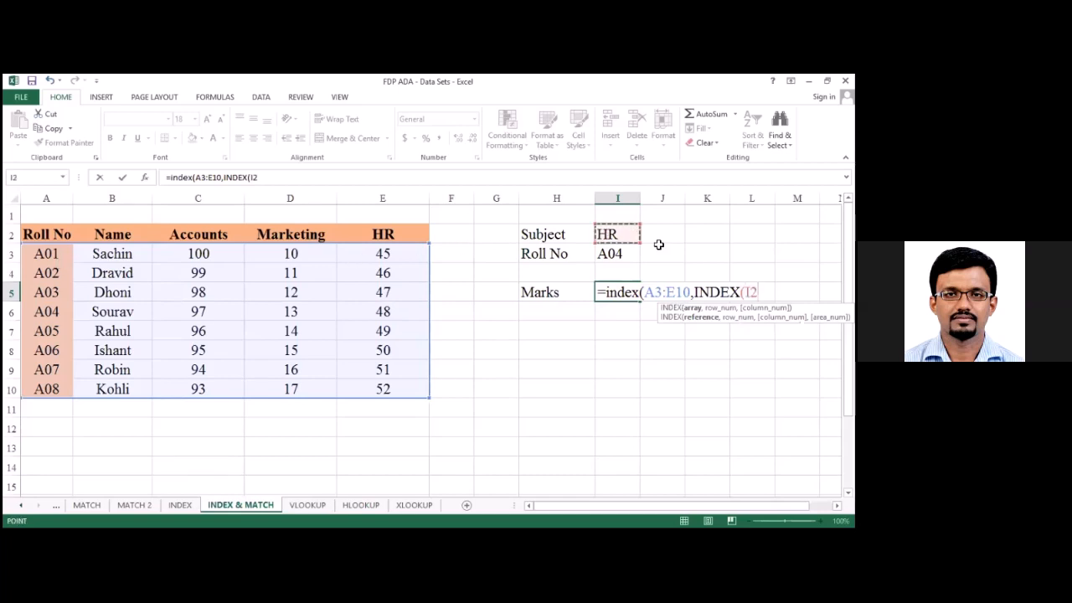
text(,)
drag(51, 251, 49, 400)
text())
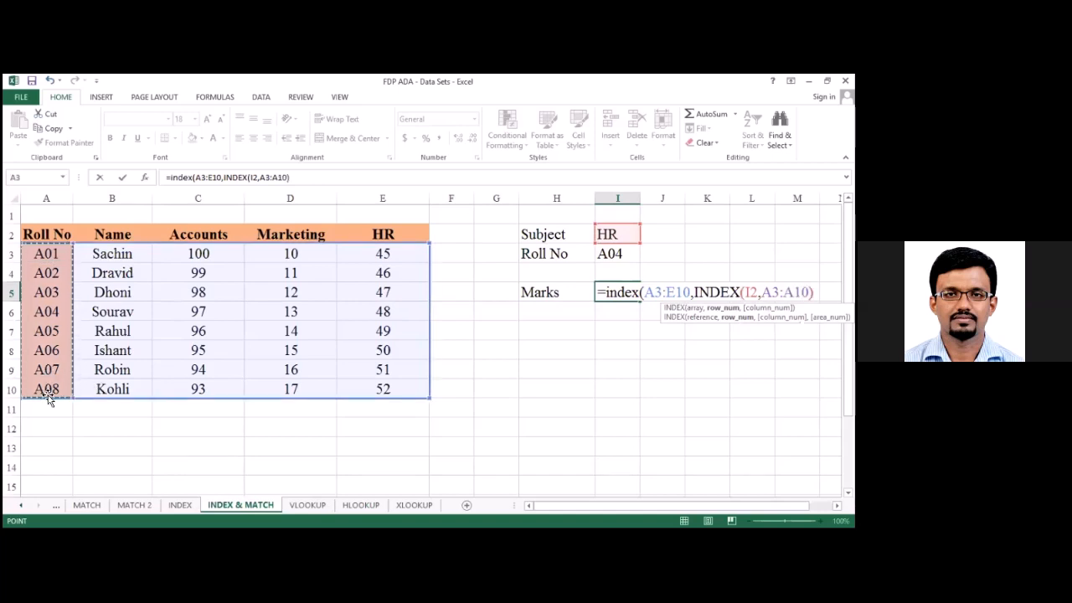
- Try a nested INDEX of the roll number in I3 with the headers C2:E2 as the column number and enter the formula
text(,INDEX)
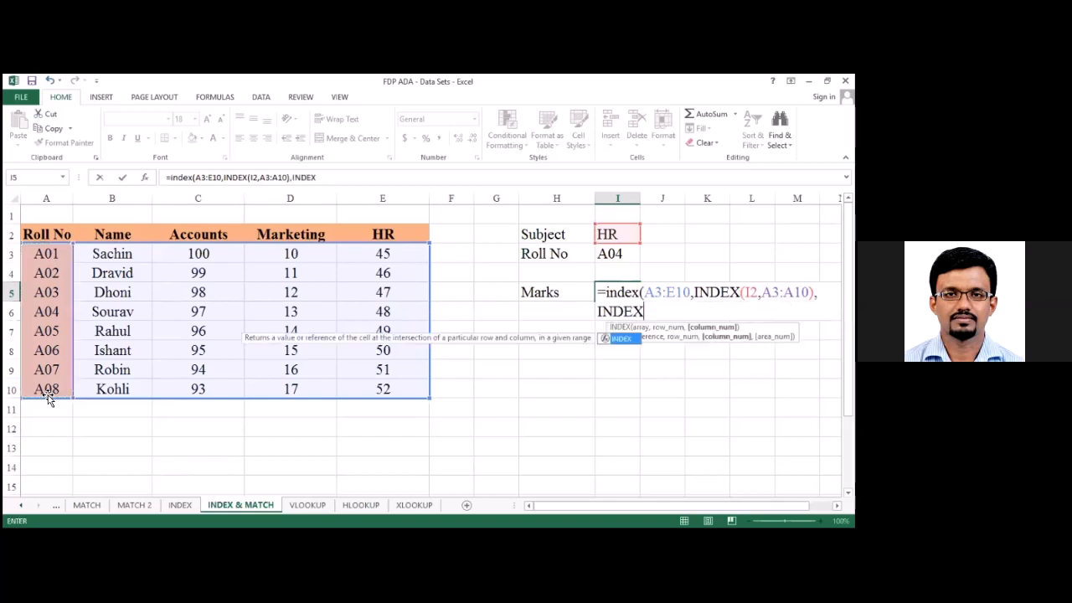
text(()
click(624, 249)
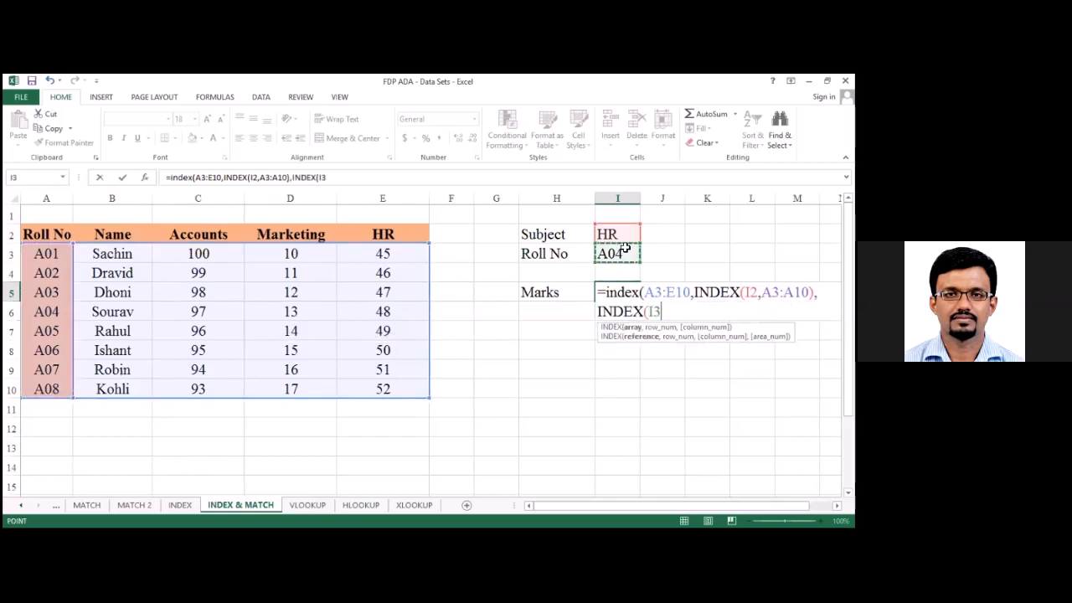
text(,)
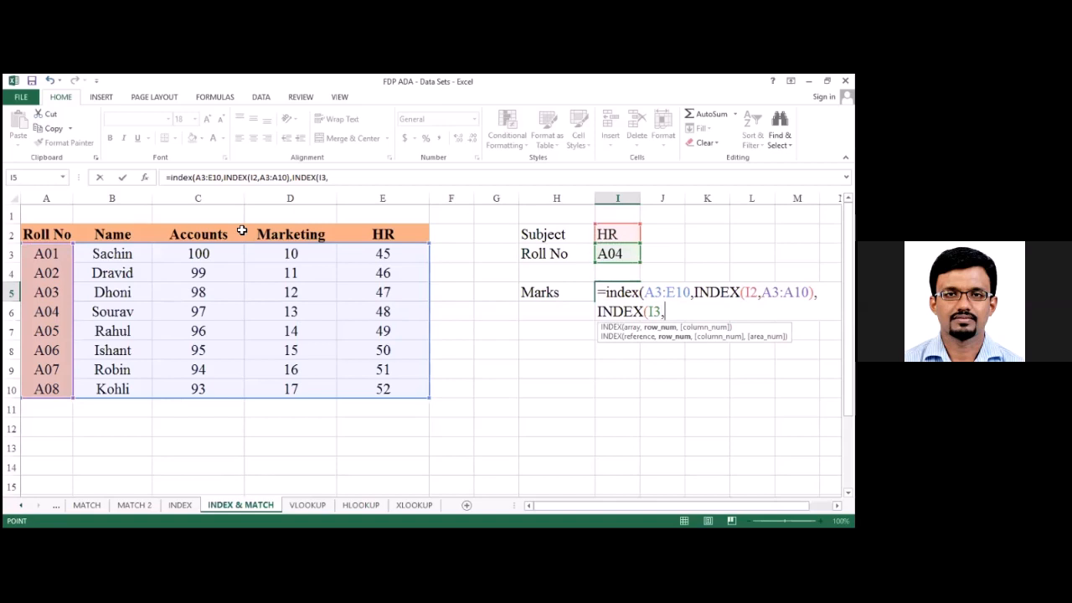
drag(241, 230, 361, 234)
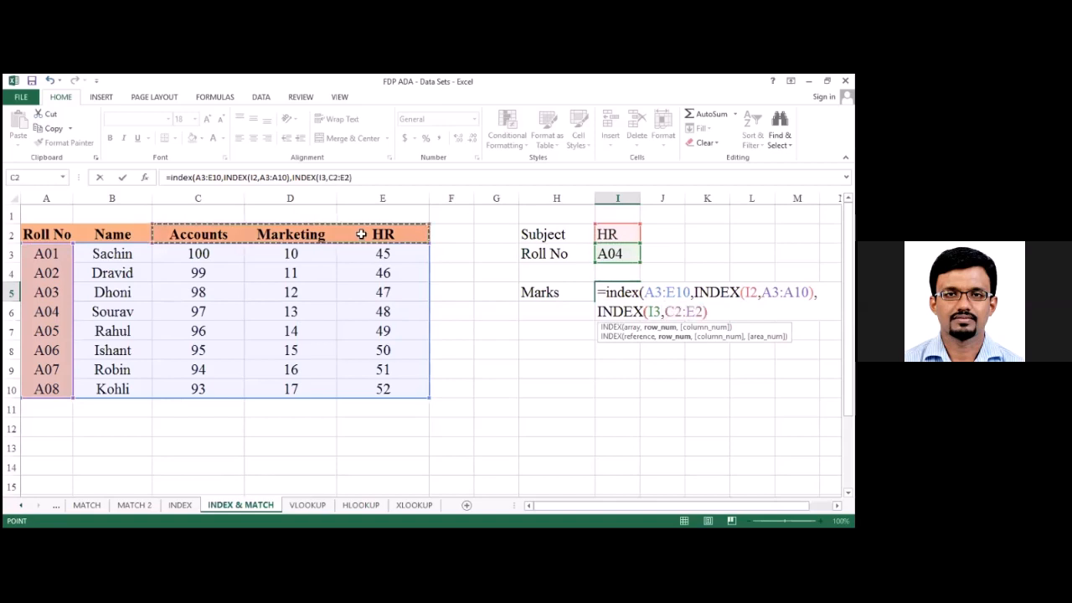
key(Return)
- Strip the I5 formula's arguments and use the marks range C3:E10 as the INDEX array
click(637, 285)
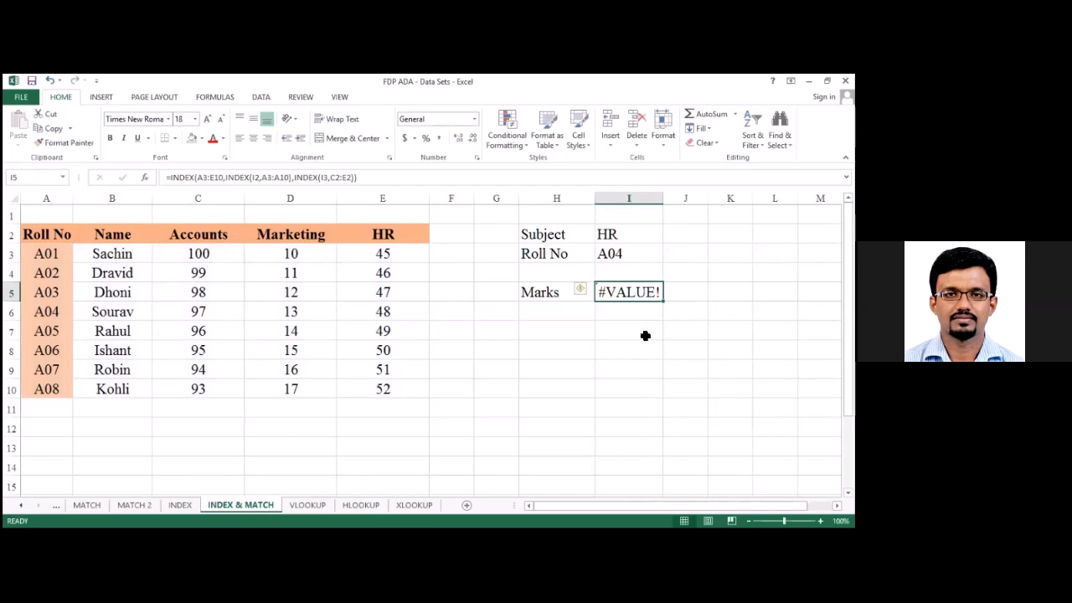
click(215, 177)
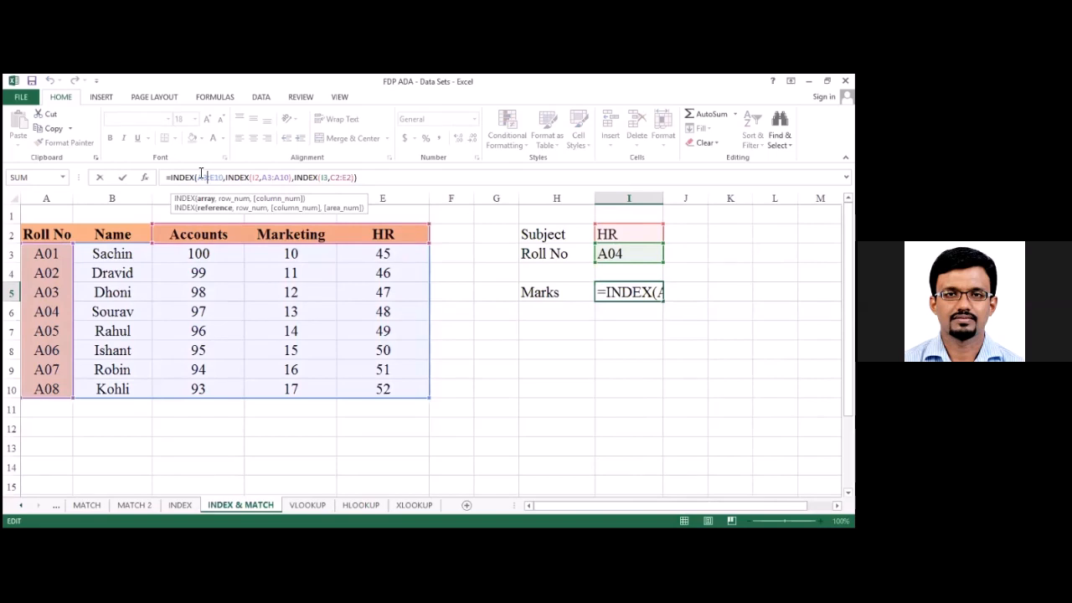
drag(204, 179, 483, 179)
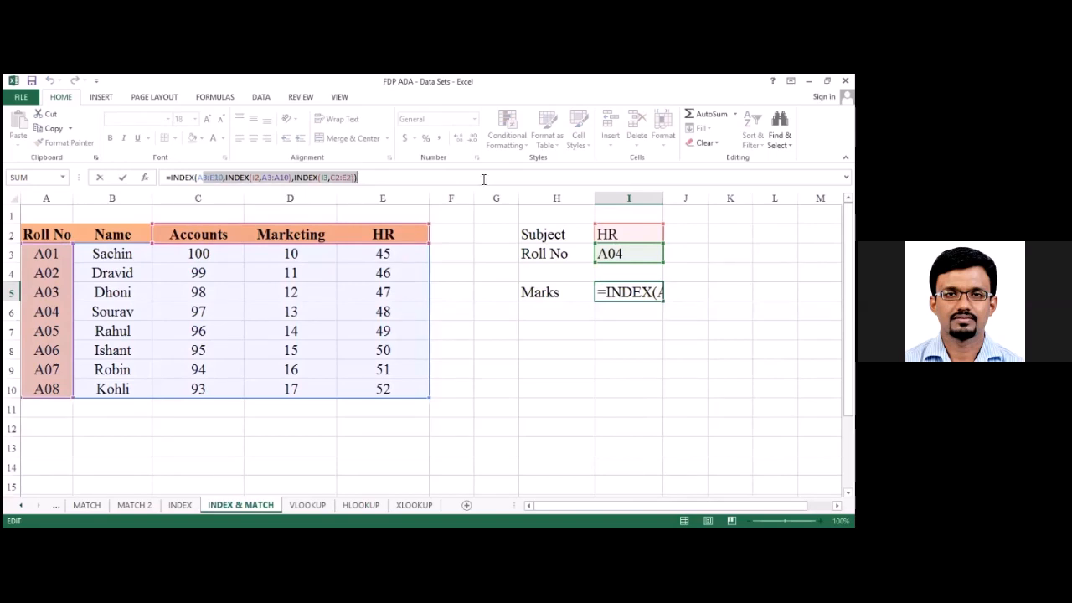
key(BackSpace)
click(218, 253)
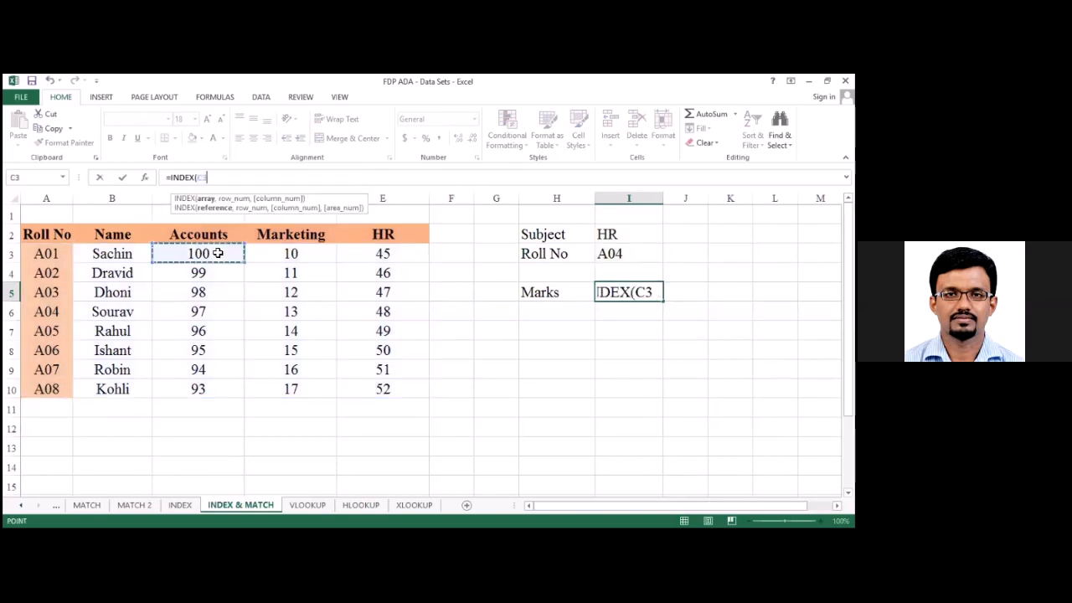
drag(217, 253, 338, 383)
text(,)
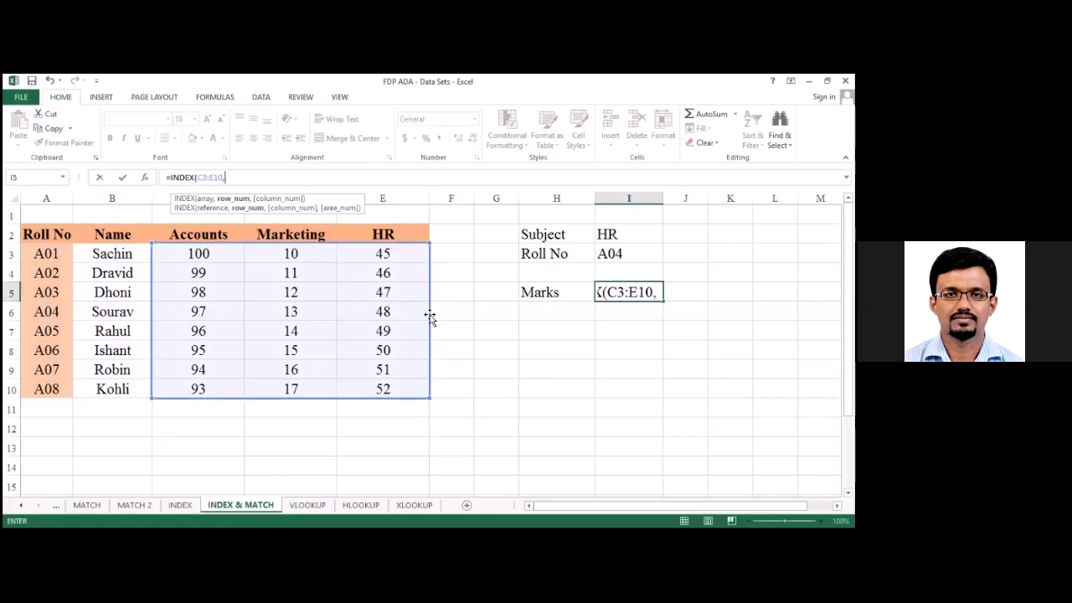
- Try MATCH(I2,C2:E2) as the row number, looking the subject up in the headers without a match type
text(MATH)
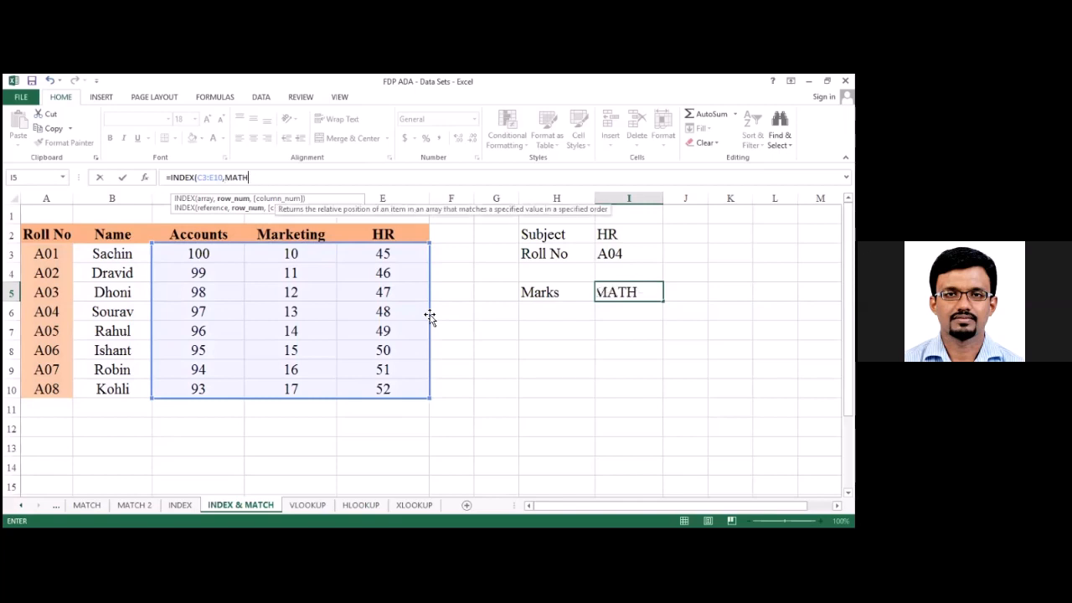
key(BackSpace)
key(BackSpace)
text(TCH)
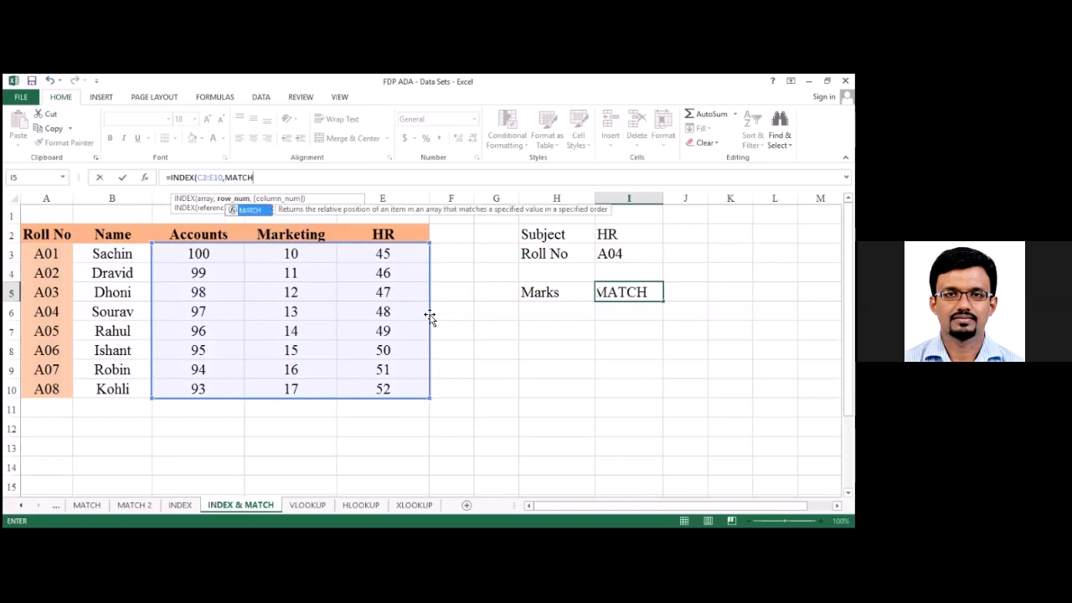
text(()
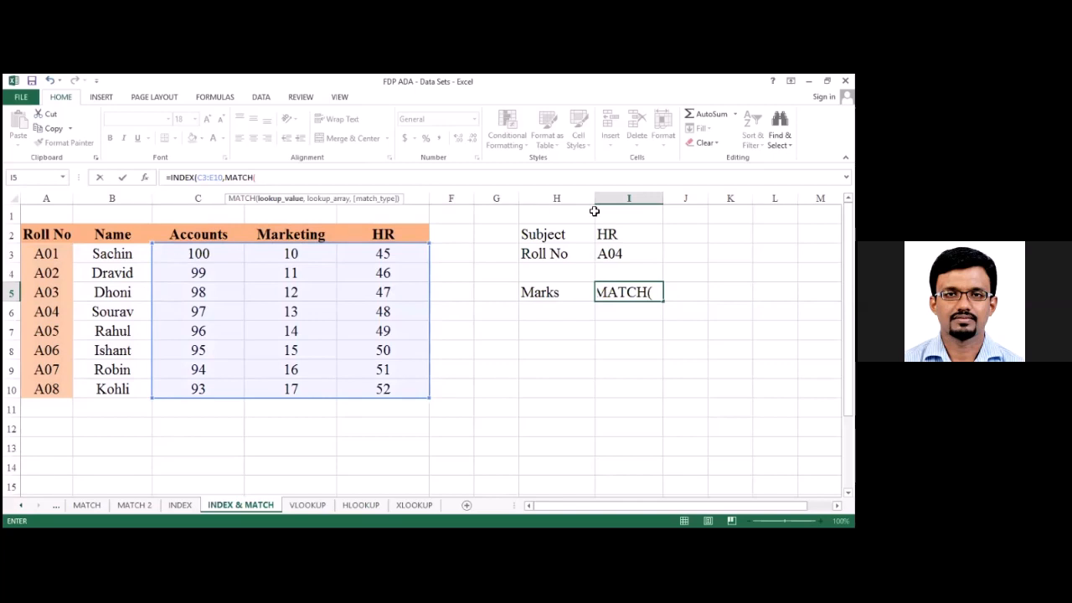
click(615, 234)
text(,)
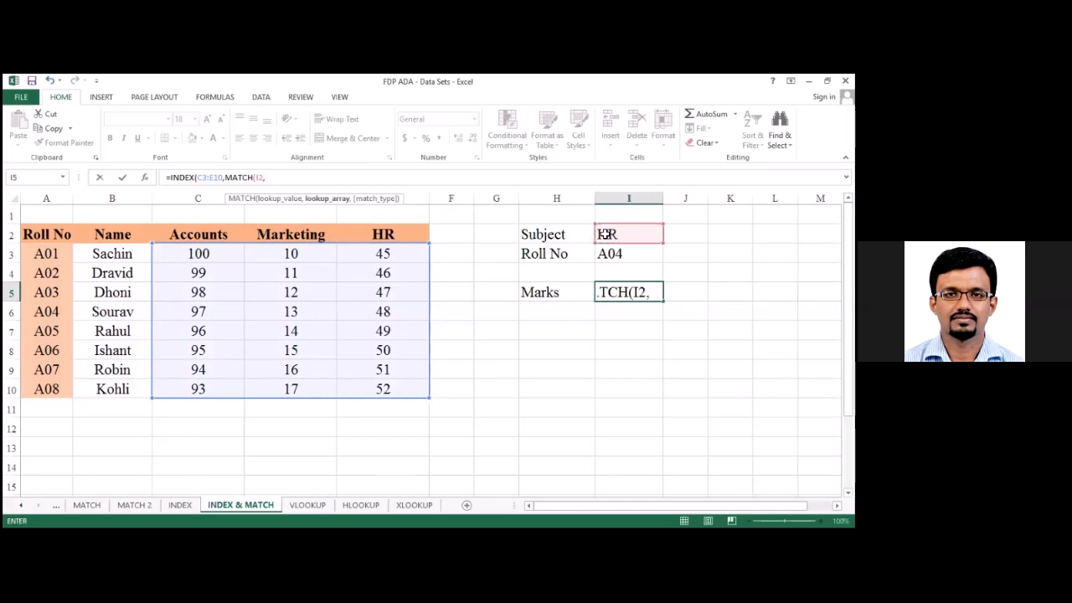
click(202, 235)
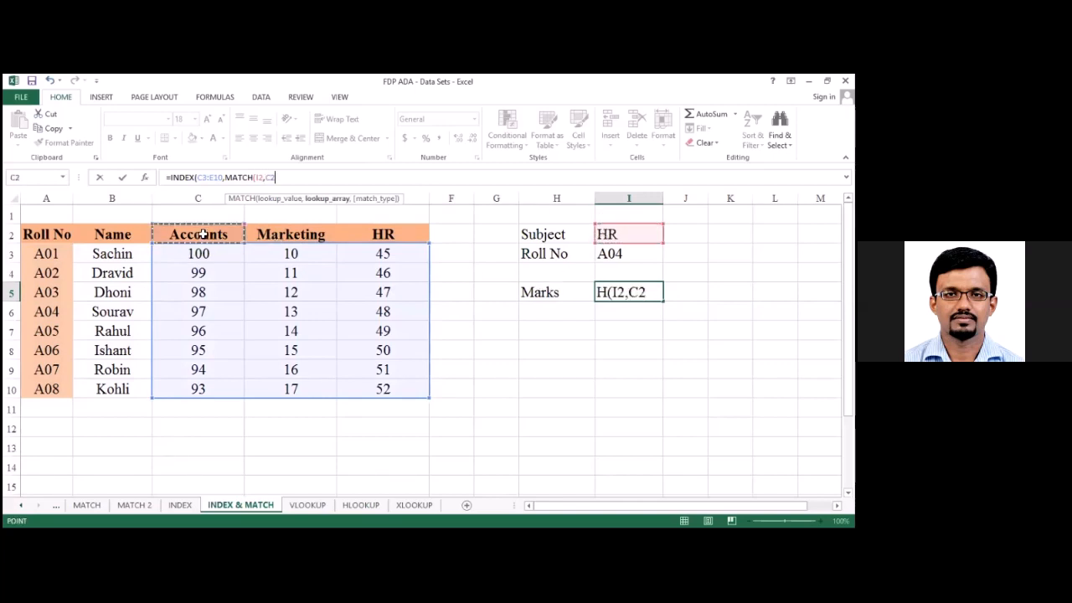
drag(202, 234, 359, 226)
text(,)
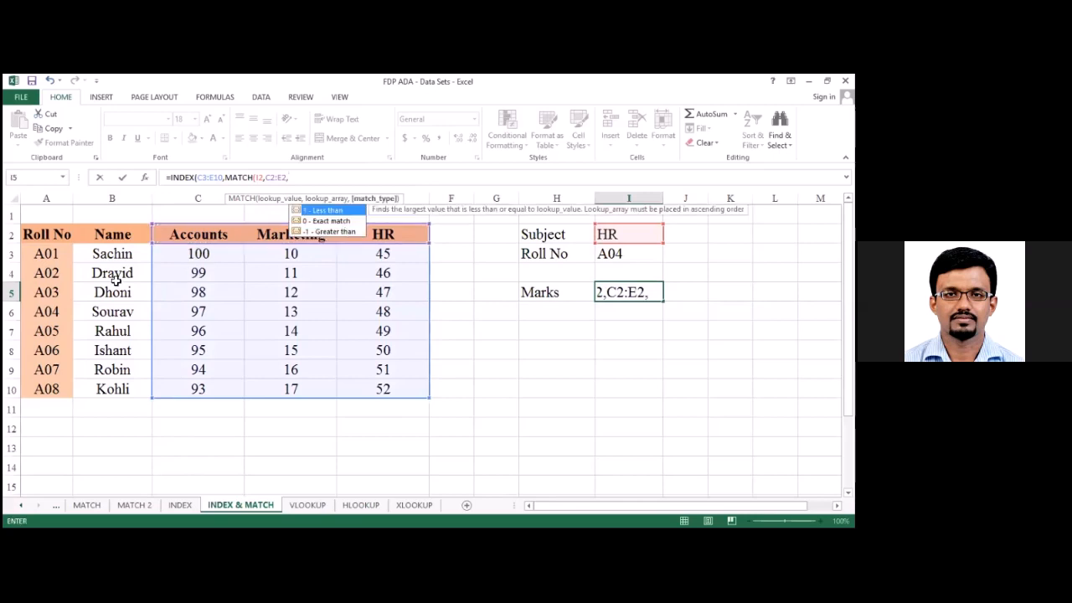
key(BackSpace)
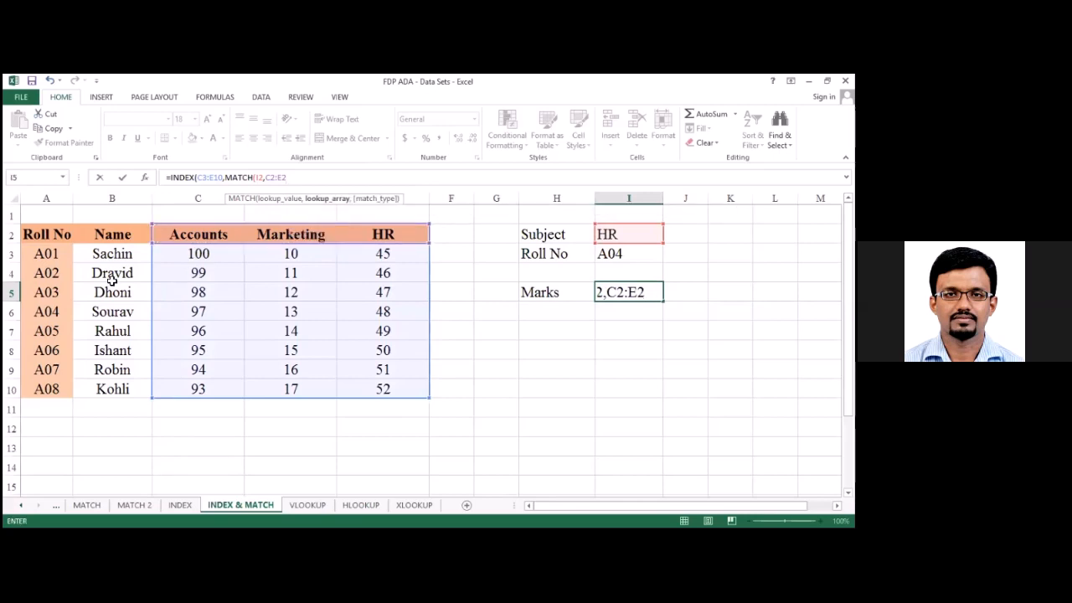
text(),)
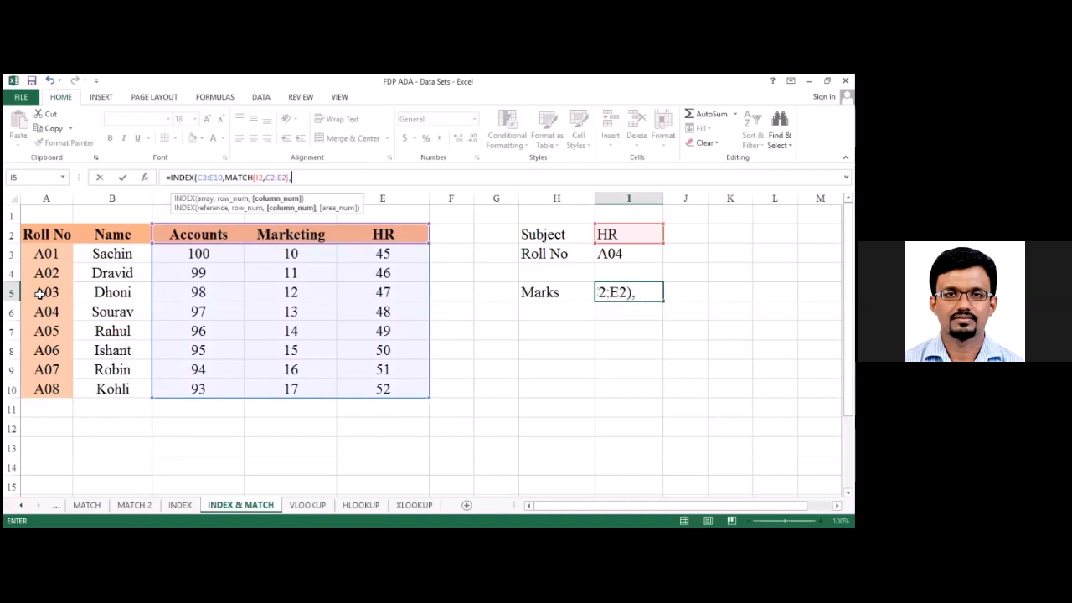
- Try MATCH(I3,A3:A10) as the column number, looking up the roll number, and enter the formula
text(M)
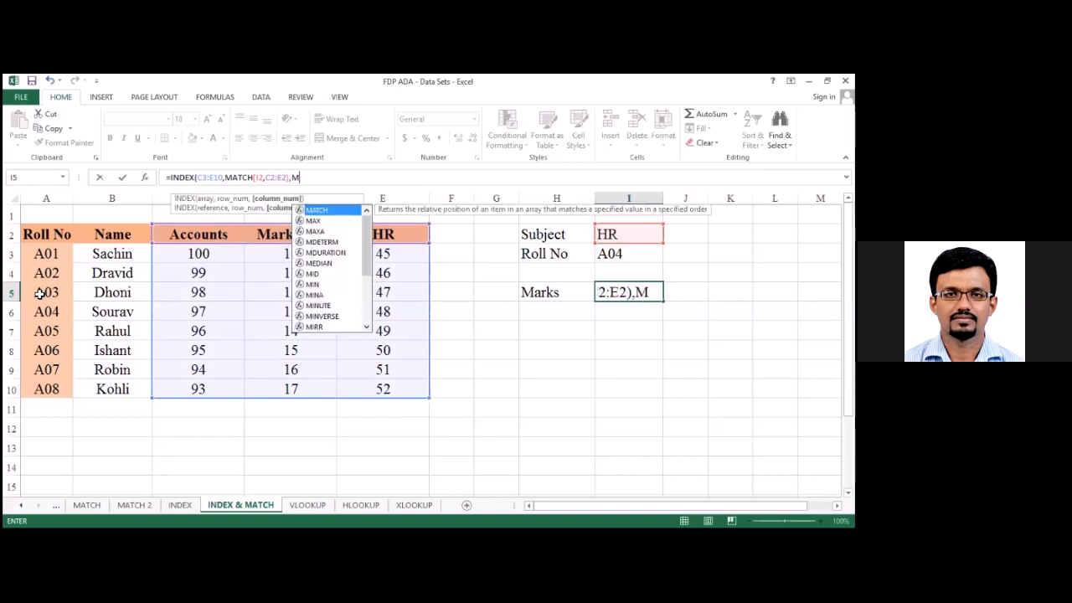
text(atch)
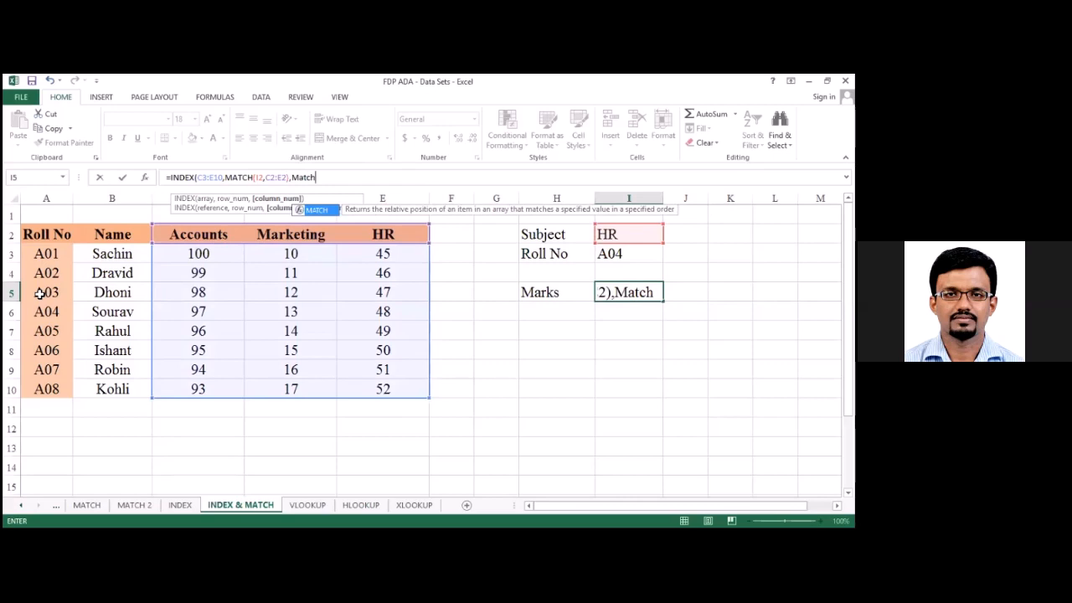
text(()
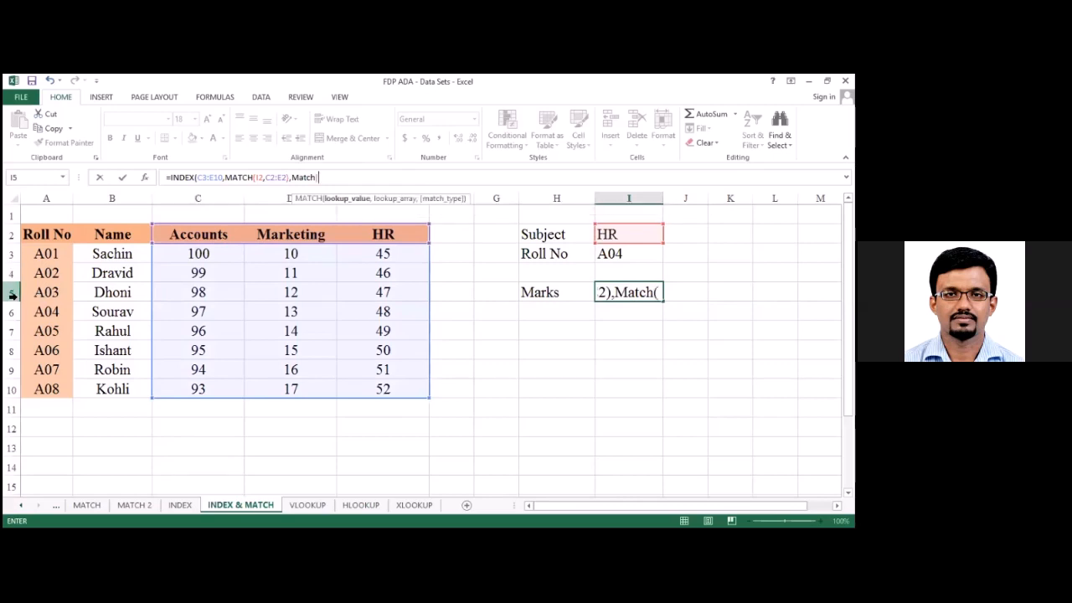
click(616, 253)
text(,)
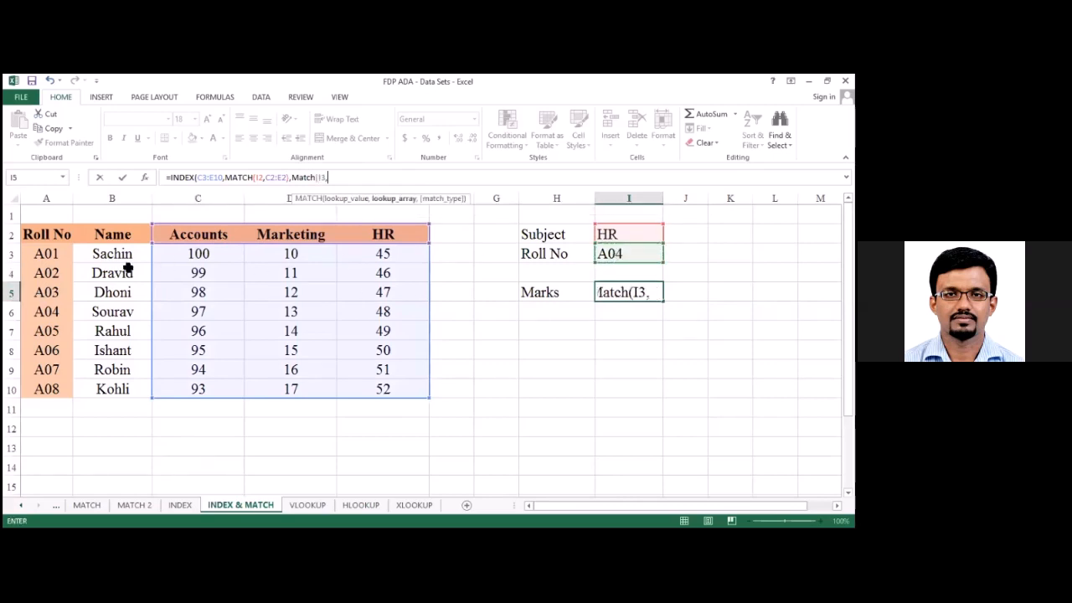
click(53, 257)
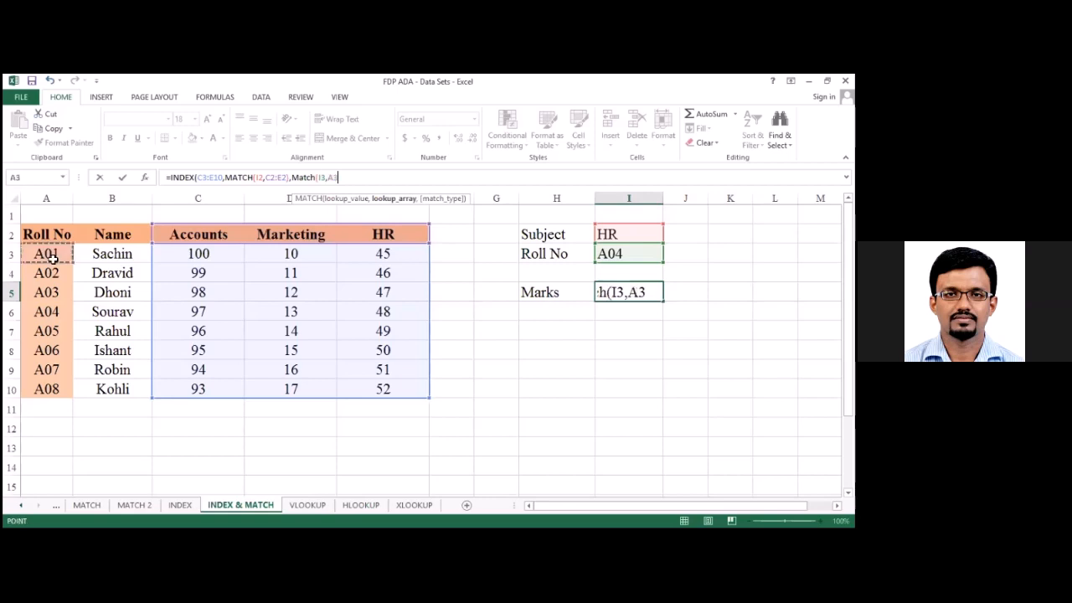
drag(53, 260, 52, 385)
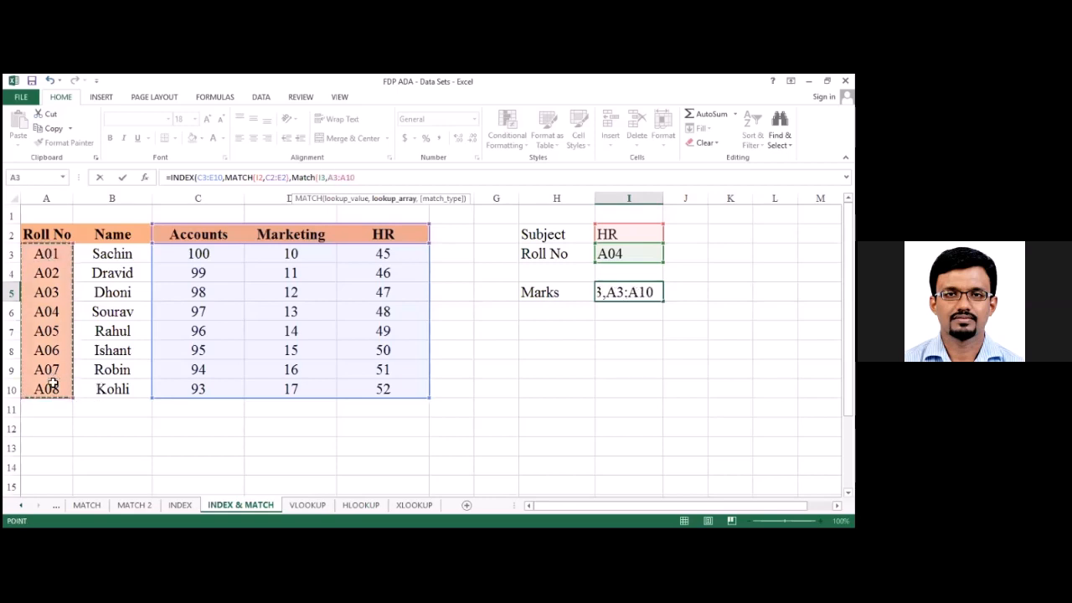
text()))
key(Return)
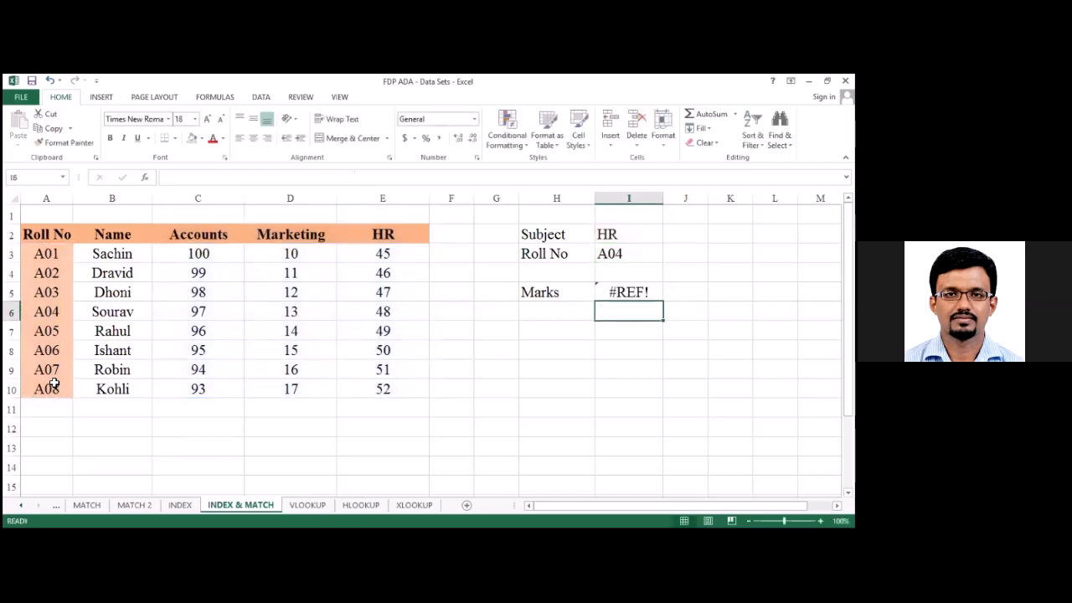
- Review the INDEX formula in I5 and clear it from the cell
click(623, 285)
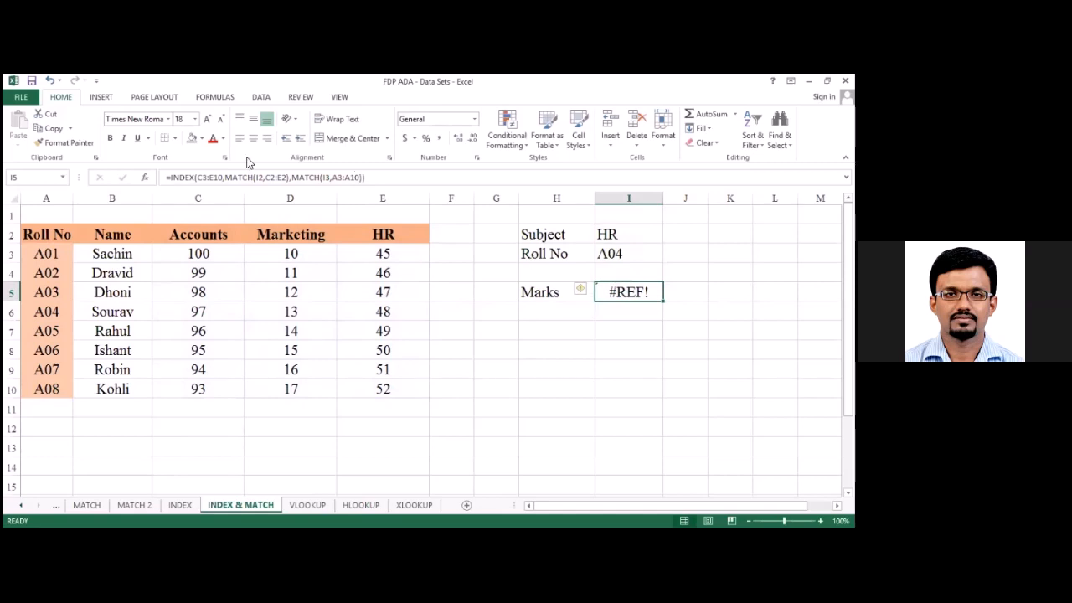
click(331, 177)
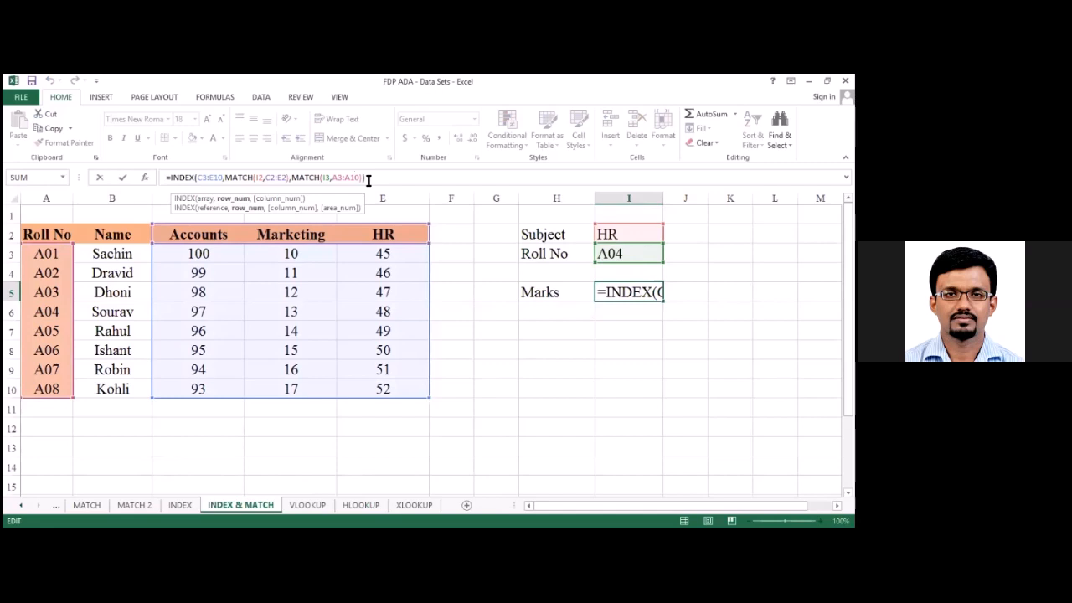
click(370, 179)
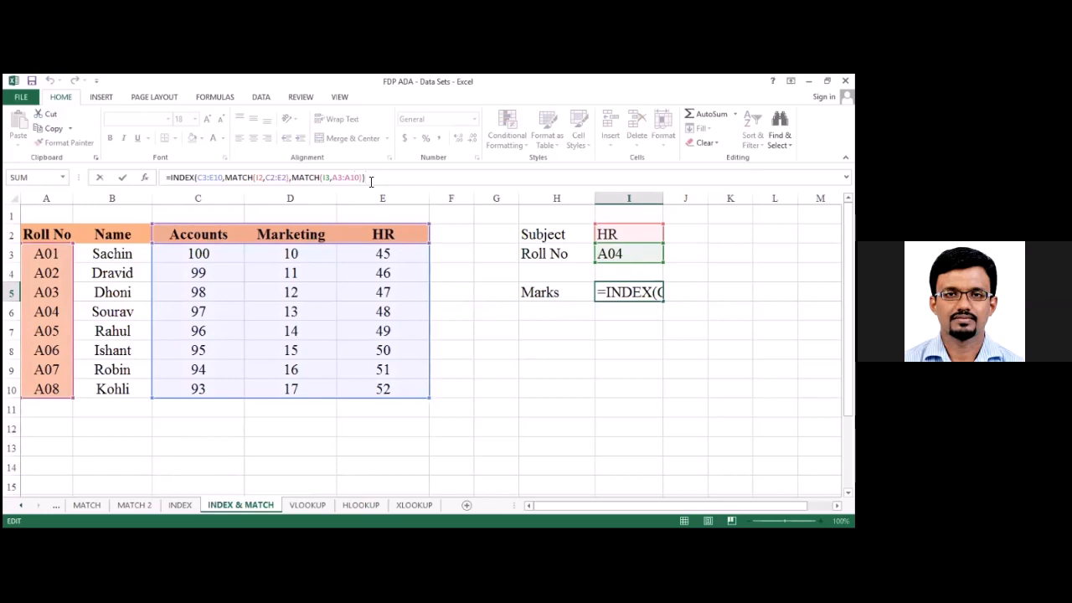
click(371, 182)
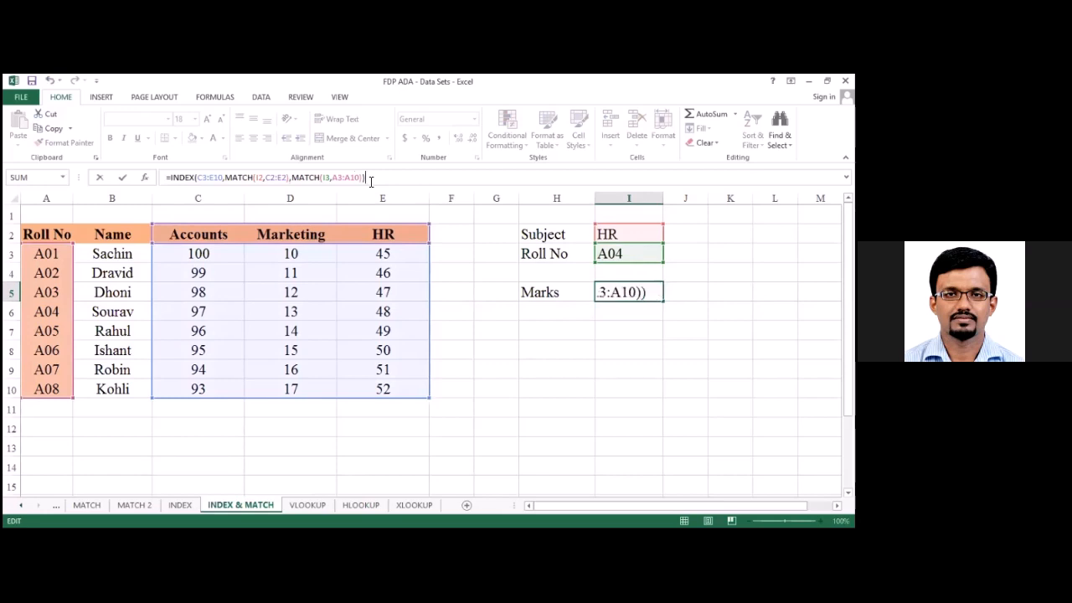
key(Return)
key(Delete)
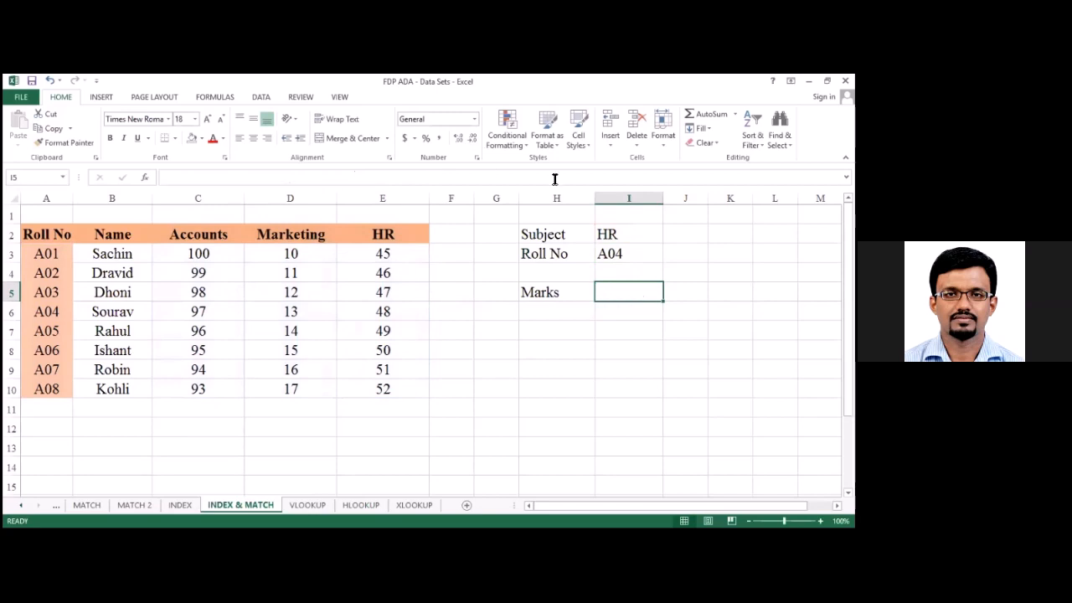
- Start a new INDEX formula in I5 with the marks range C3:E10 as the array and a nested MATCH as the row number
text(=)
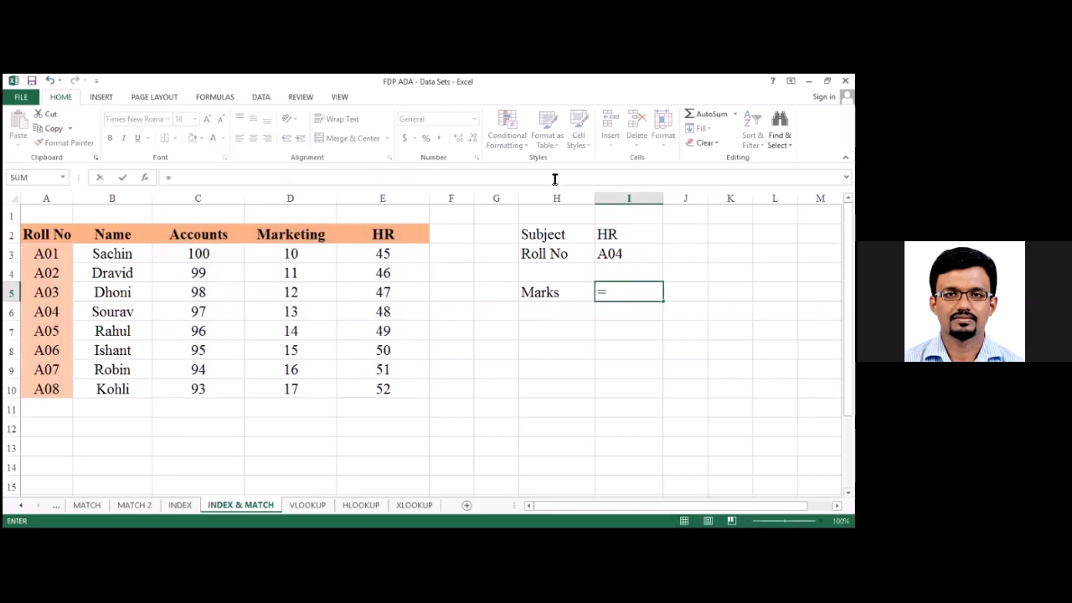
text(index)
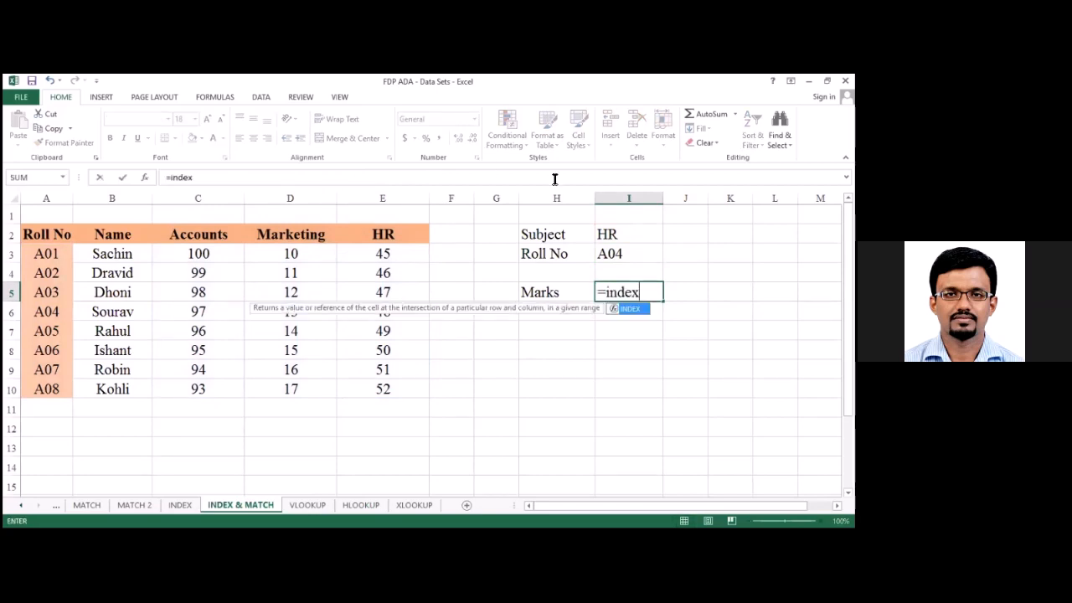
text(()
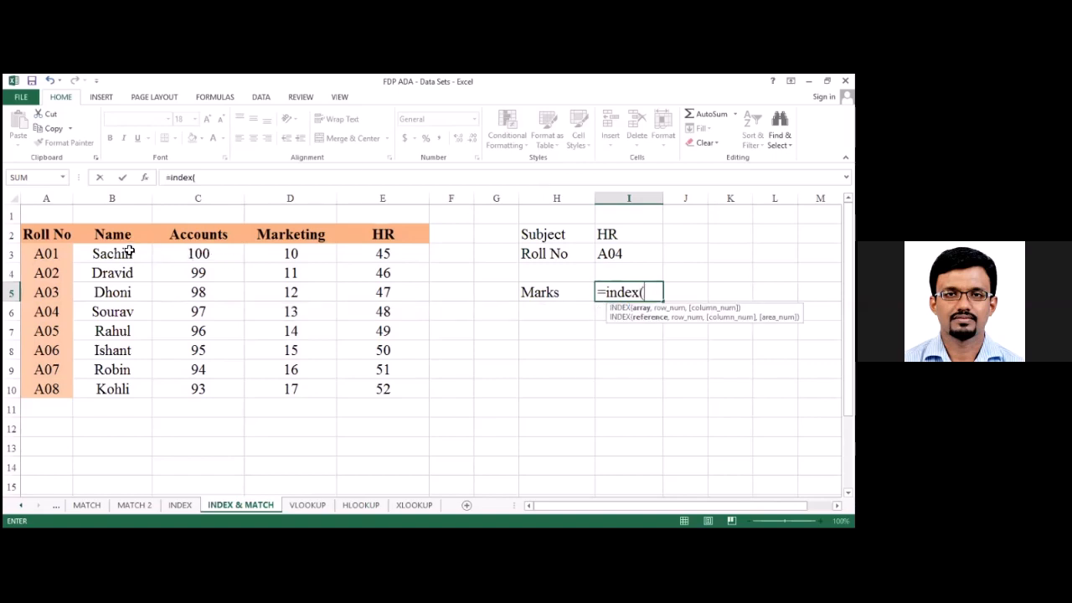
click(173, 254)
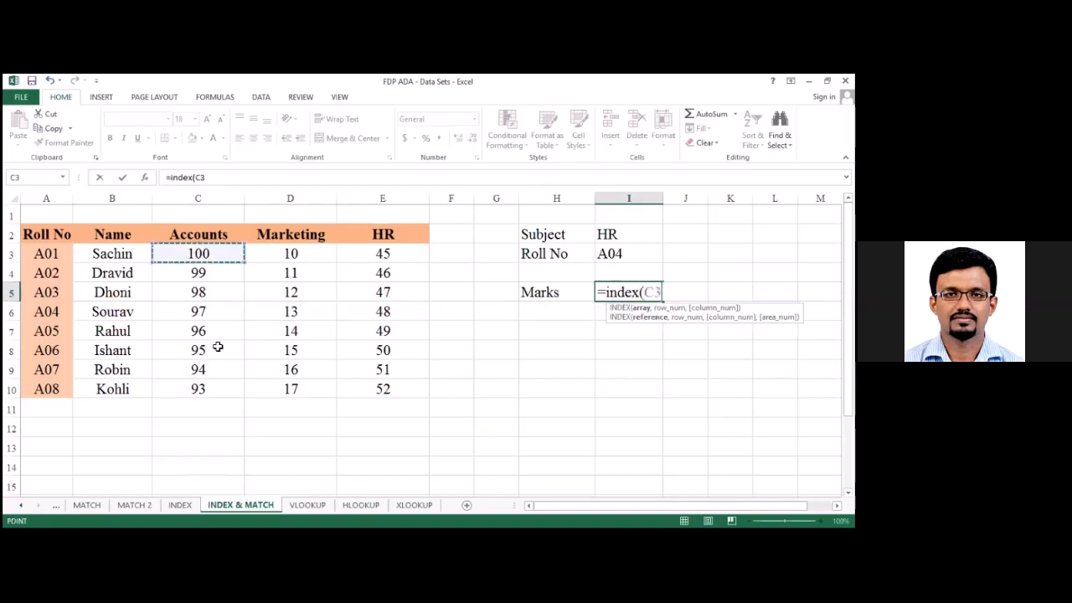
text(:E10,)
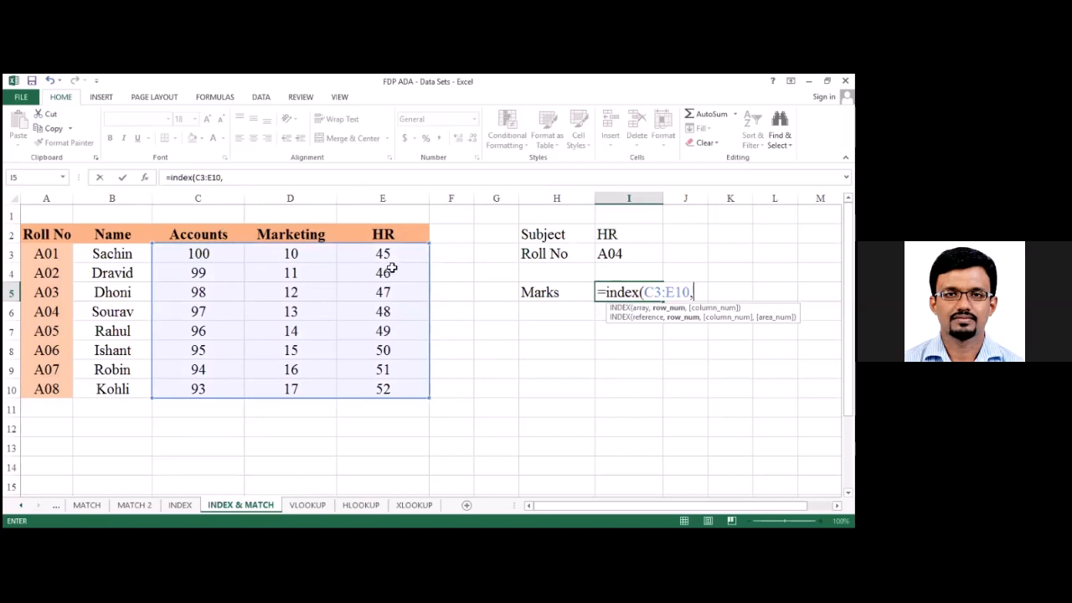
text(m)
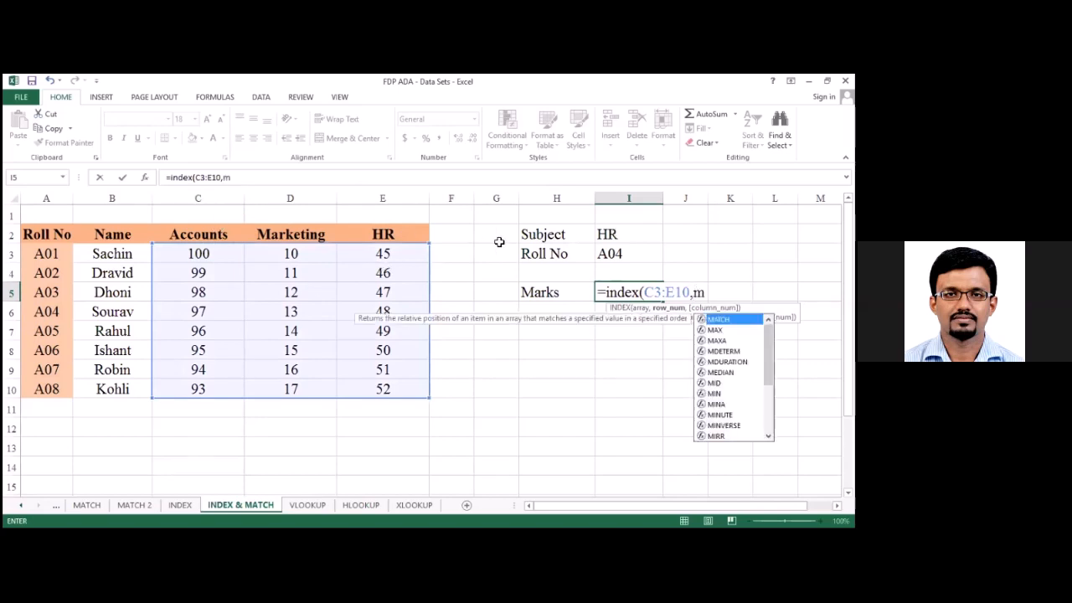
text(atch)
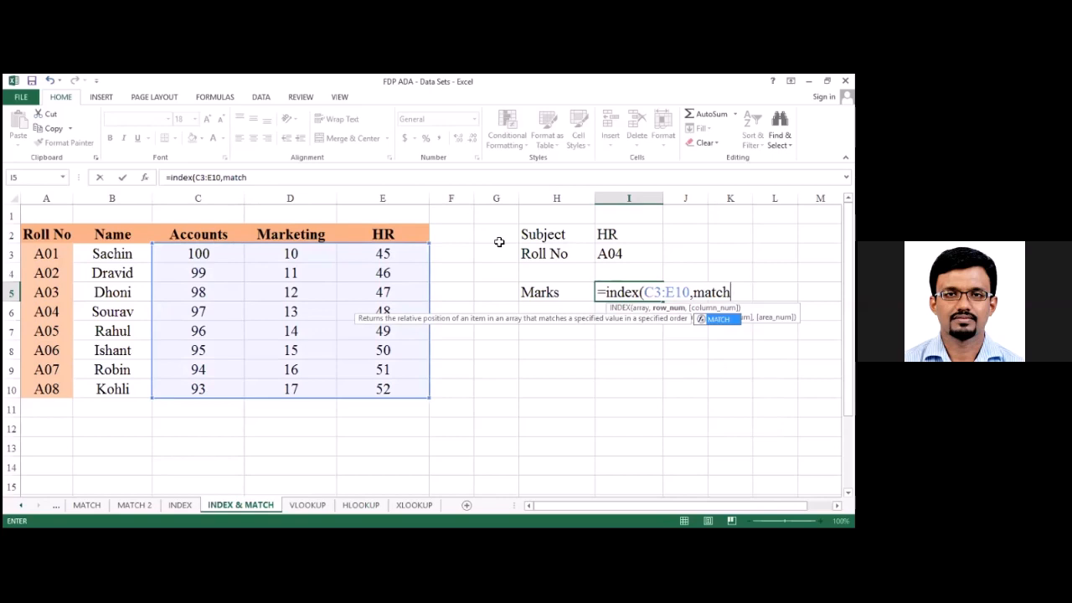
text(()
click(32, 233)
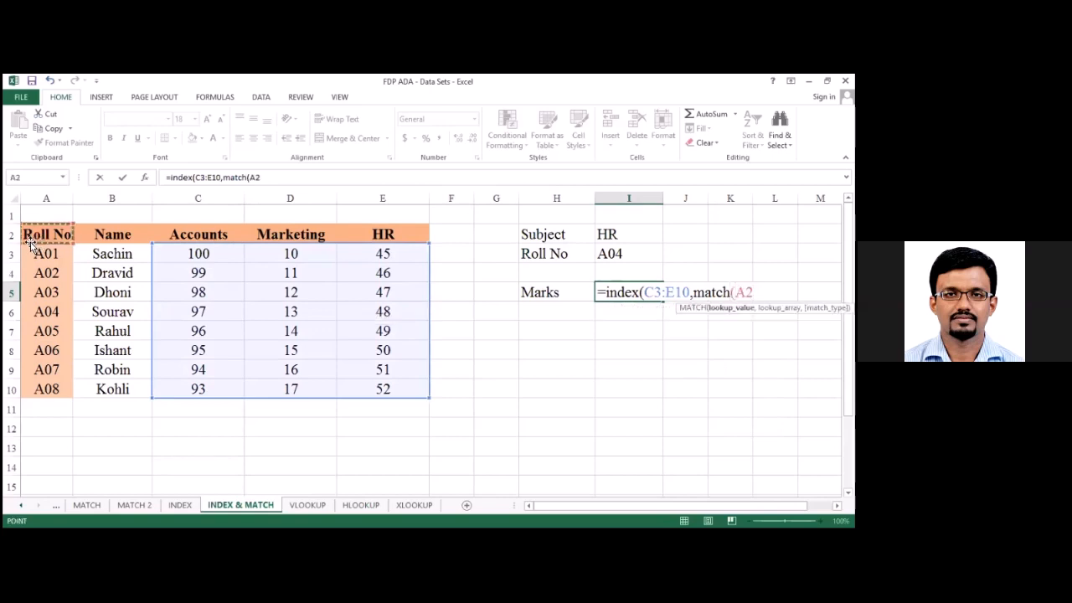
click(36, 260)
drag(36, 260, 60, 392)
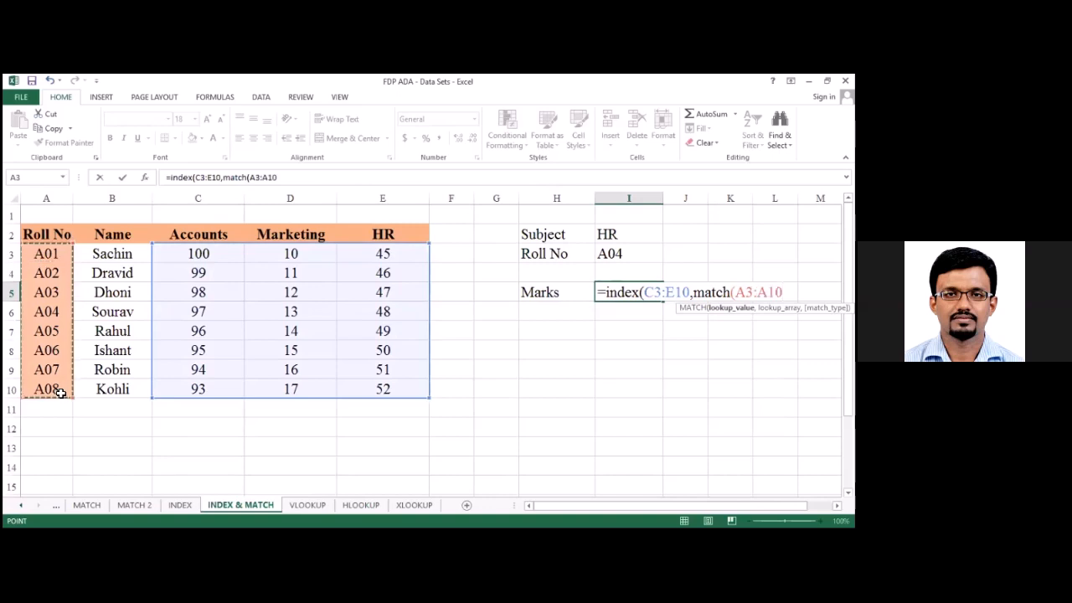
key(BackSpace)
key(BackSpace)
key(BackSpace)
key(BackSpace)
text(,)
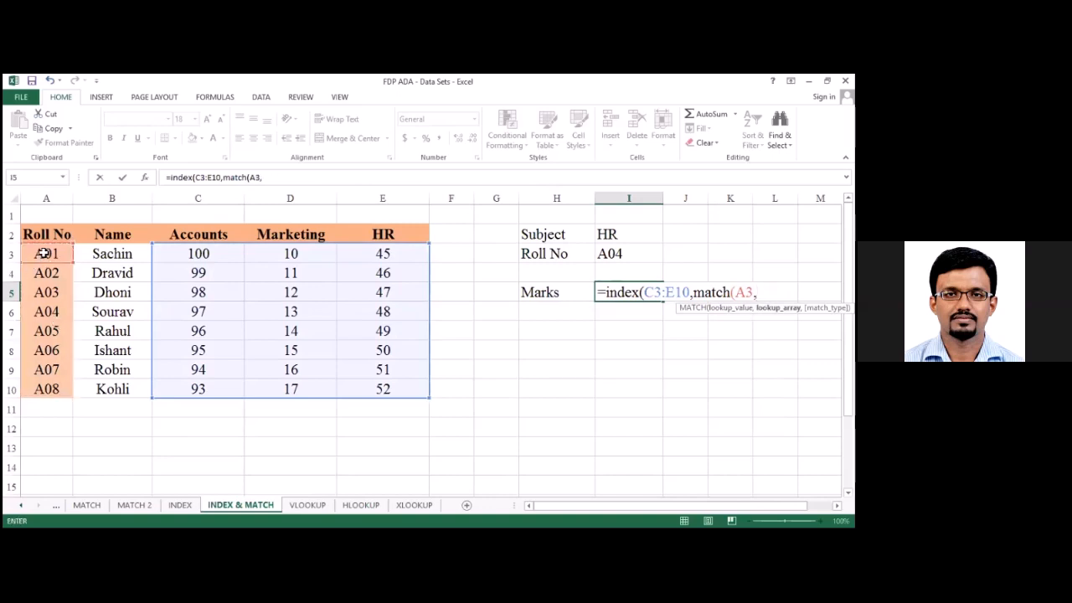
click(626, 234)
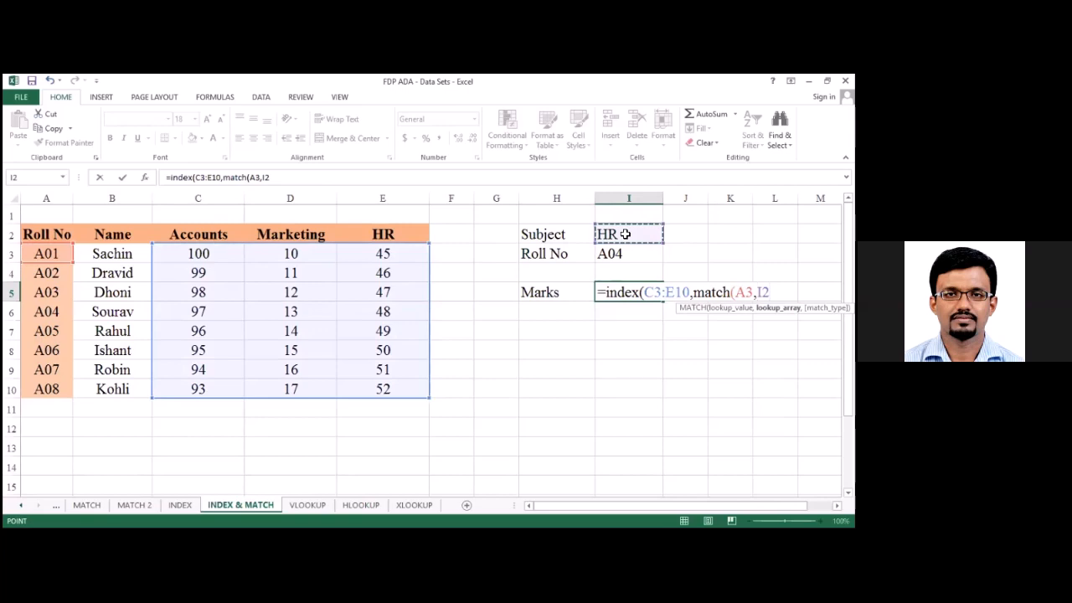
key(BackSpace)
key(BackSpace)
key(BackSpace)
key(BackSpace)
key(BackSpace)
- Fill in the row-number MATCH with lookup value I2, lookup array A3:A10 and exact match type 0
click(624, 234)
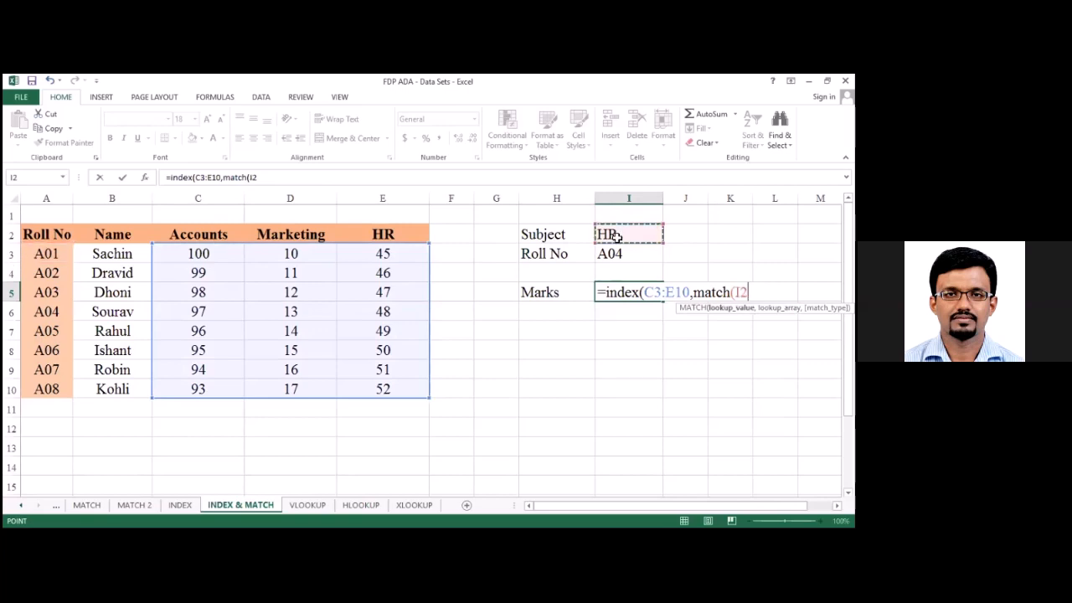
text(,)
click(60, 258)
drag(63, 266, 72, 383)
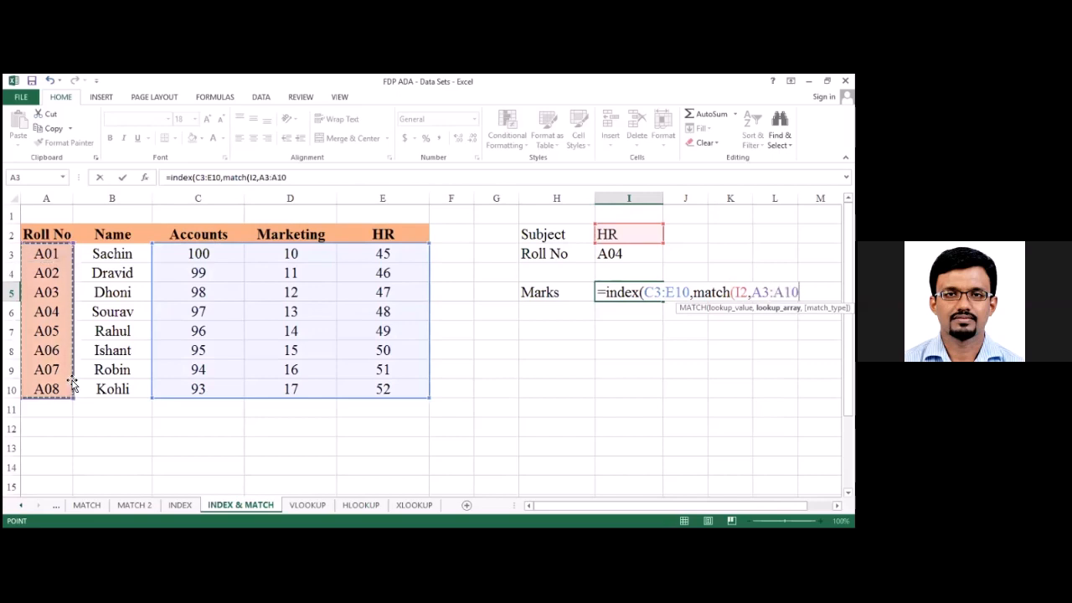
text(,)
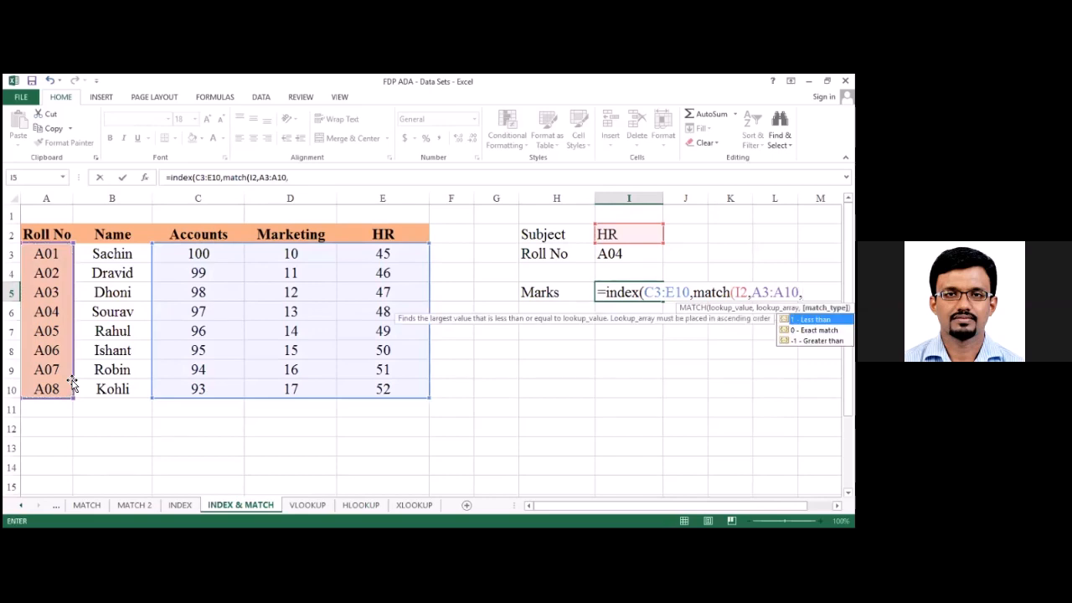
text())
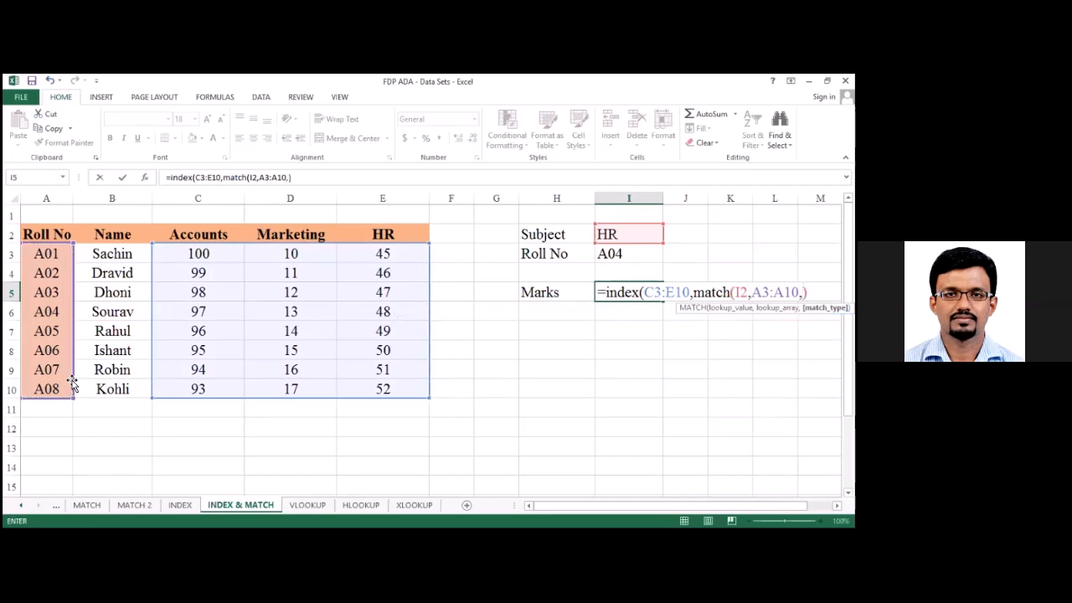
key(BackSpace)
text(0)
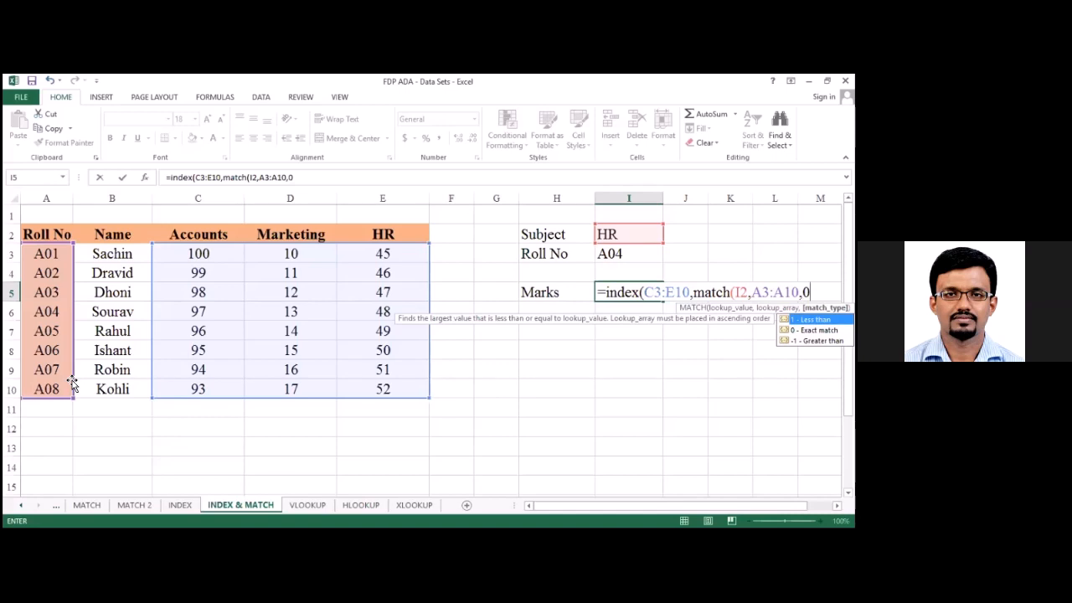
text(),)
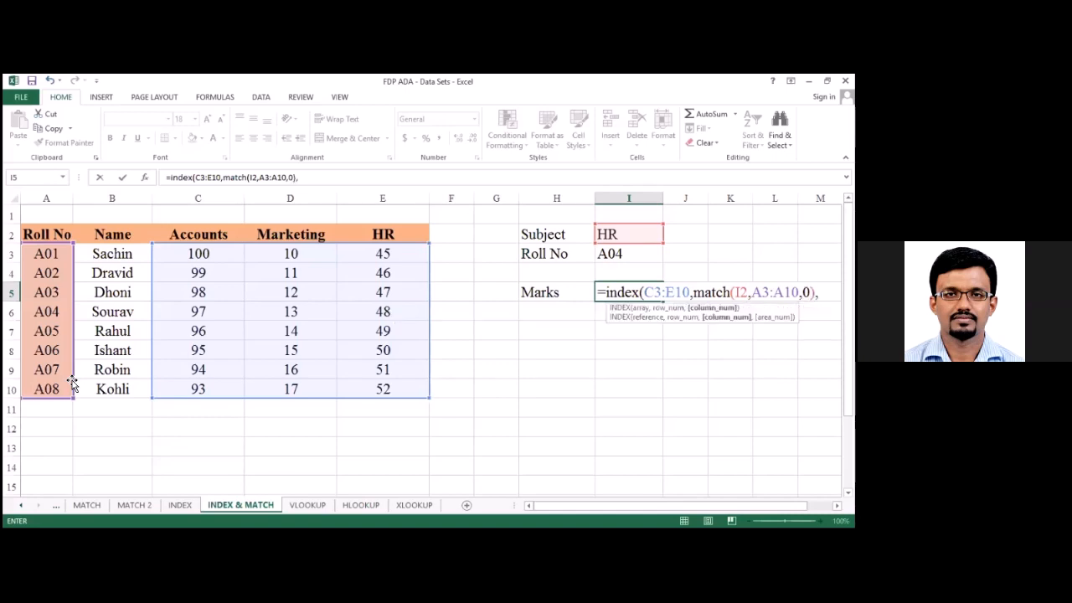
- Start a second MATCH as the column number and discard the trial lookup value I3
text(match)
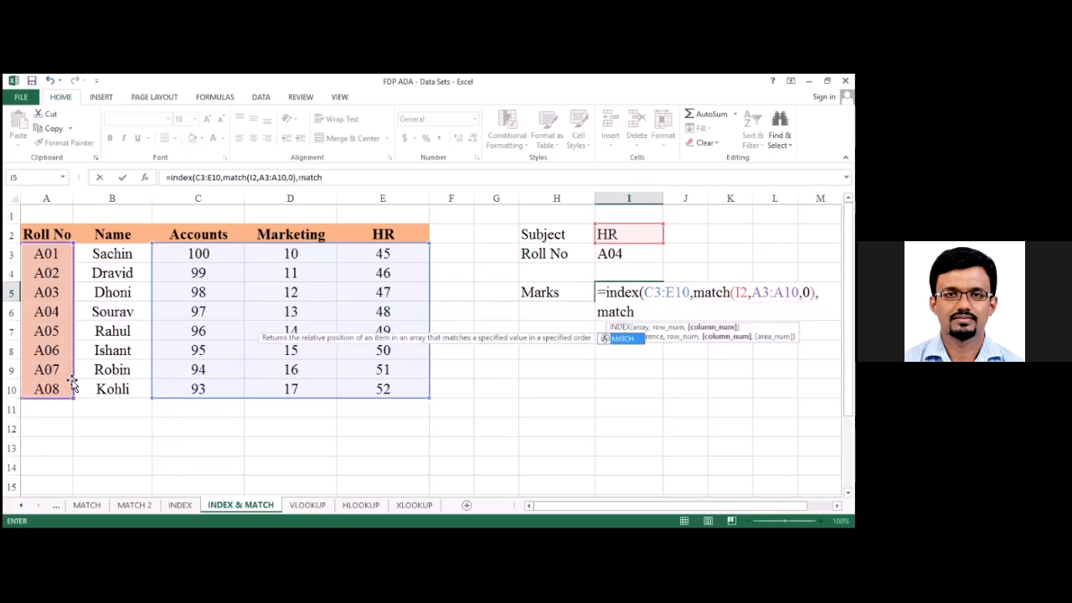
text(()
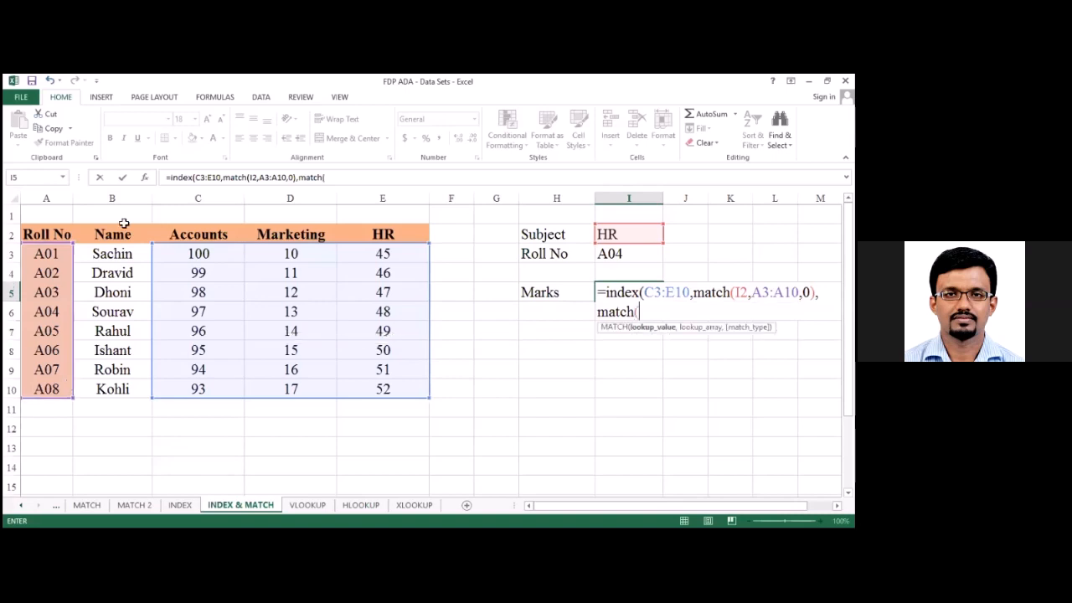
click(624, 251)
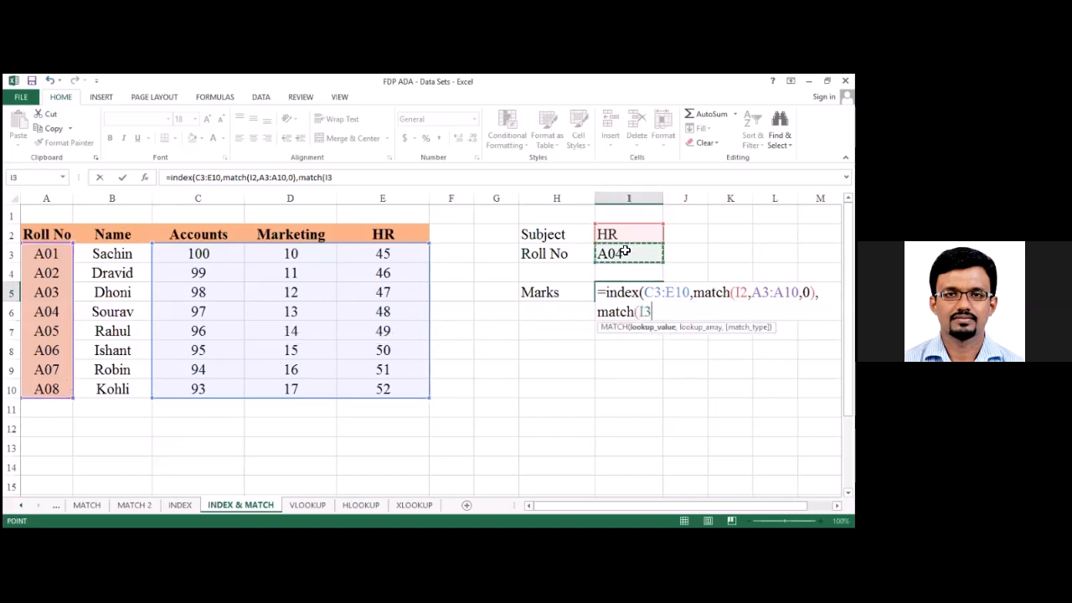
key(BackSpace)
key(BackSpace)
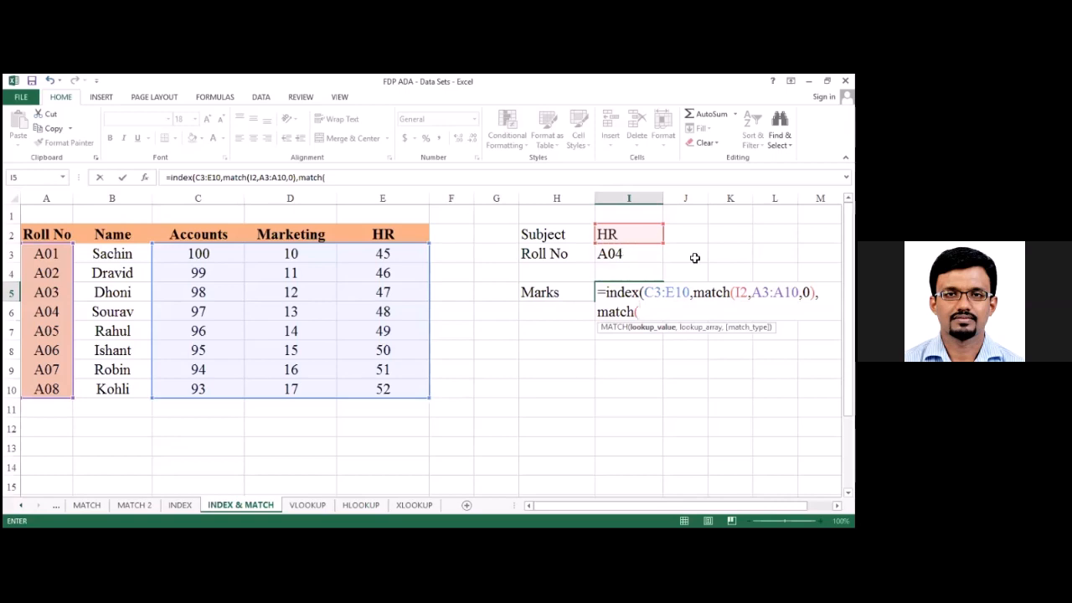
- Change the lookup value of the row-number MATCH to the roll number in I3
click(744, 293)
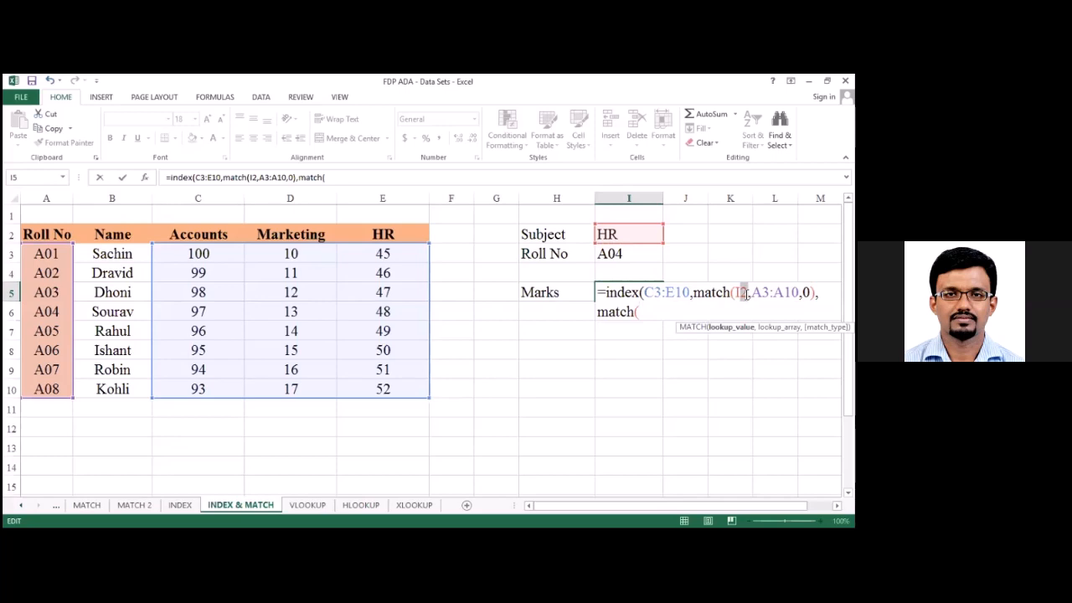
key(BackSpace)
key(BackSpace)
click(612, 257)
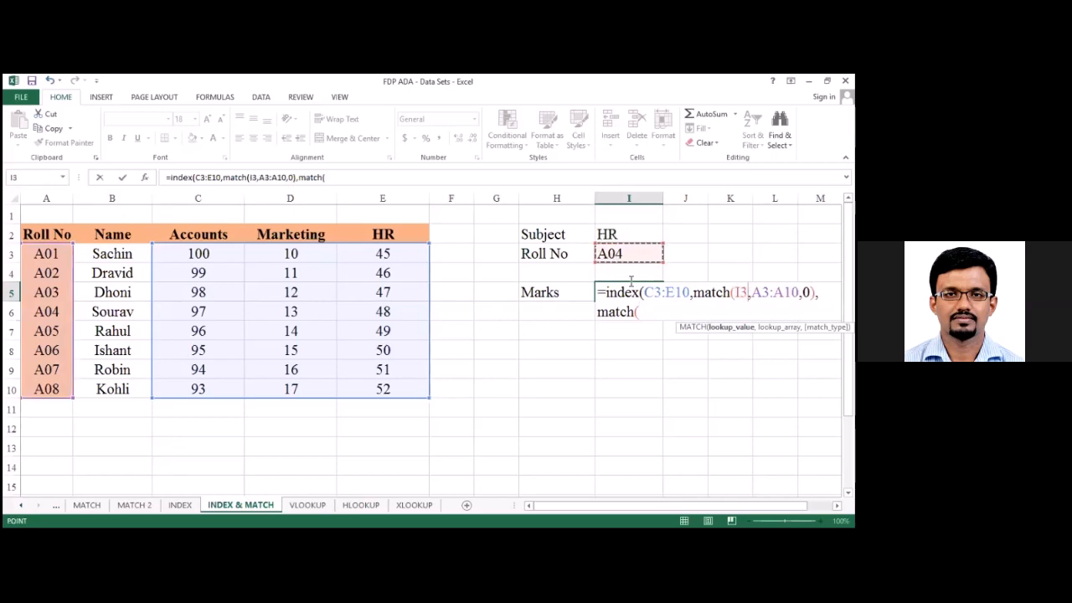
- Complete the column-number MATCH with the subject in I2, headers C2:E2 and exact match type 0, and enter the formula
click(628, 232)
text(,)
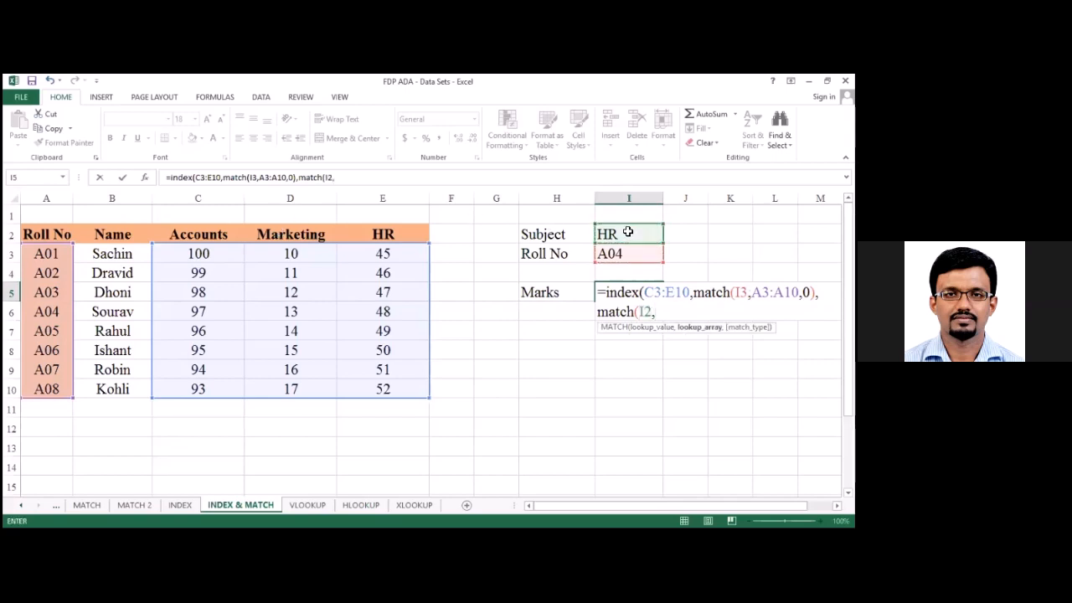
click(226, 230)
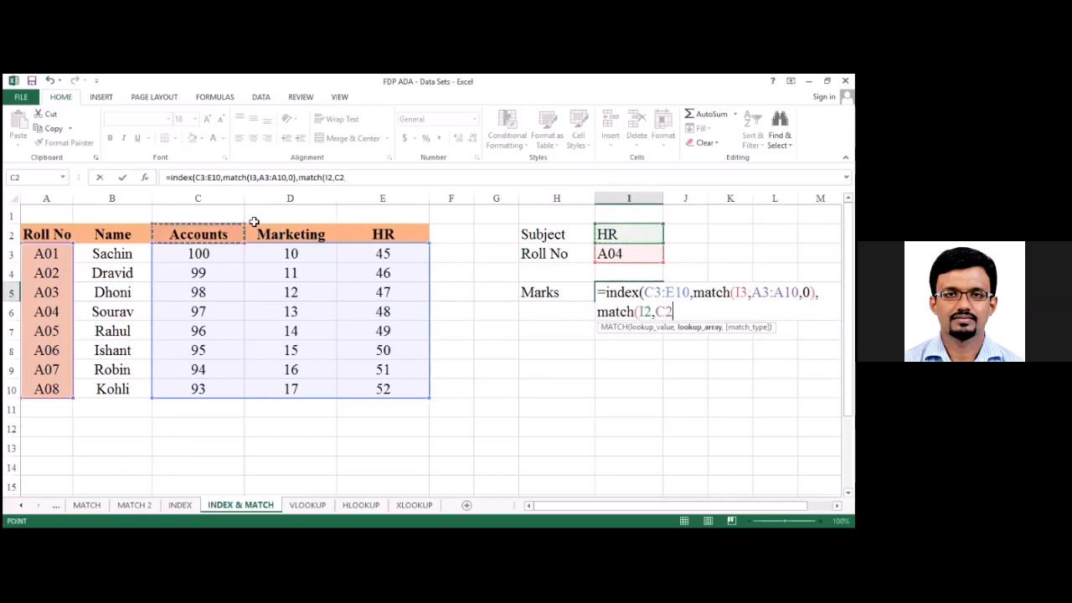
shift+click(365, 234)
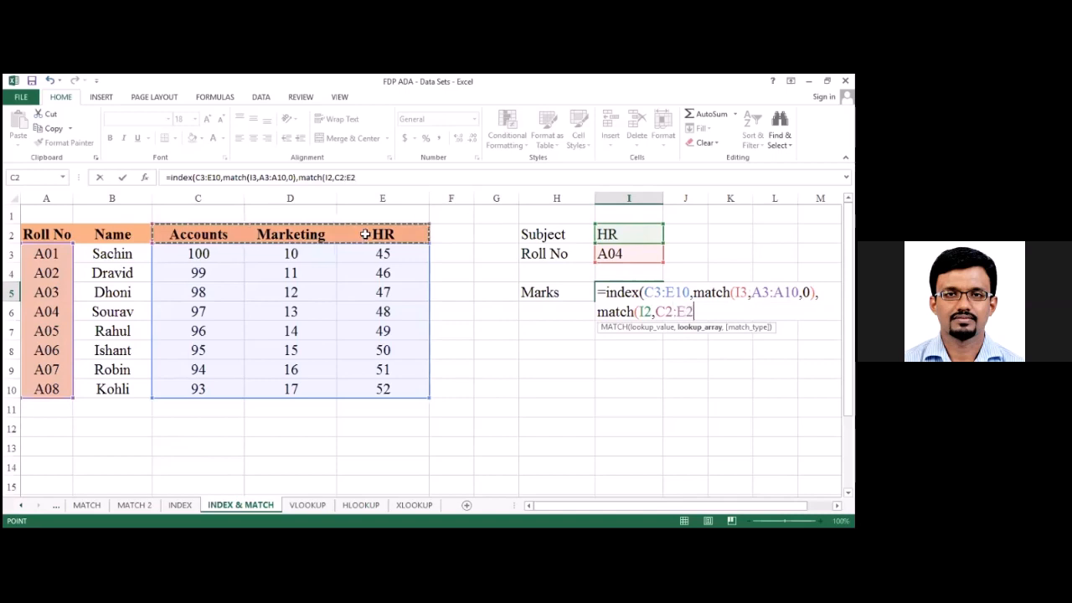
text(,))
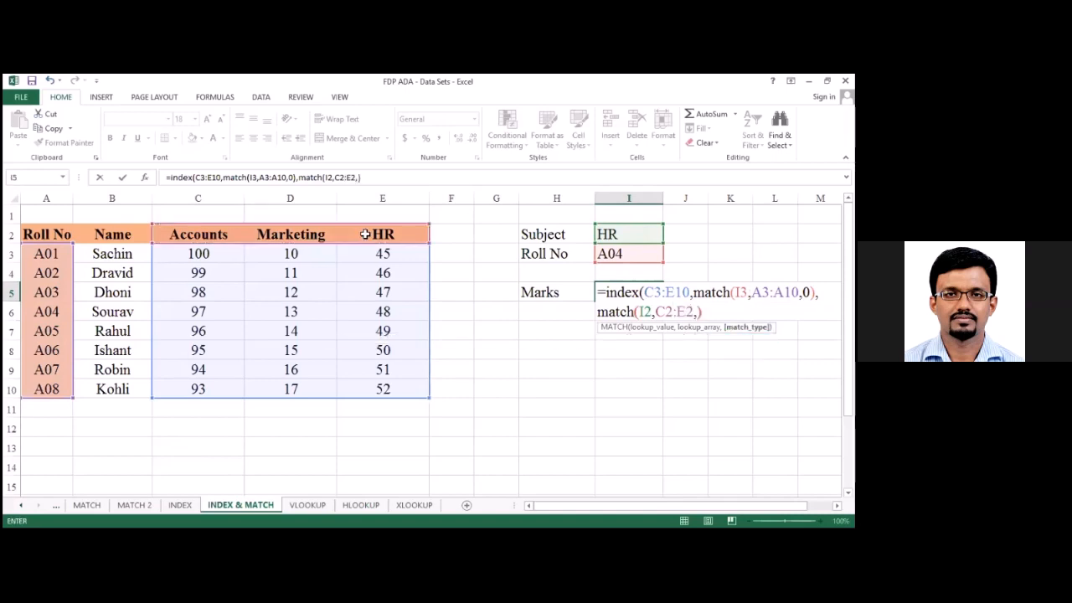
key(BackSpace)
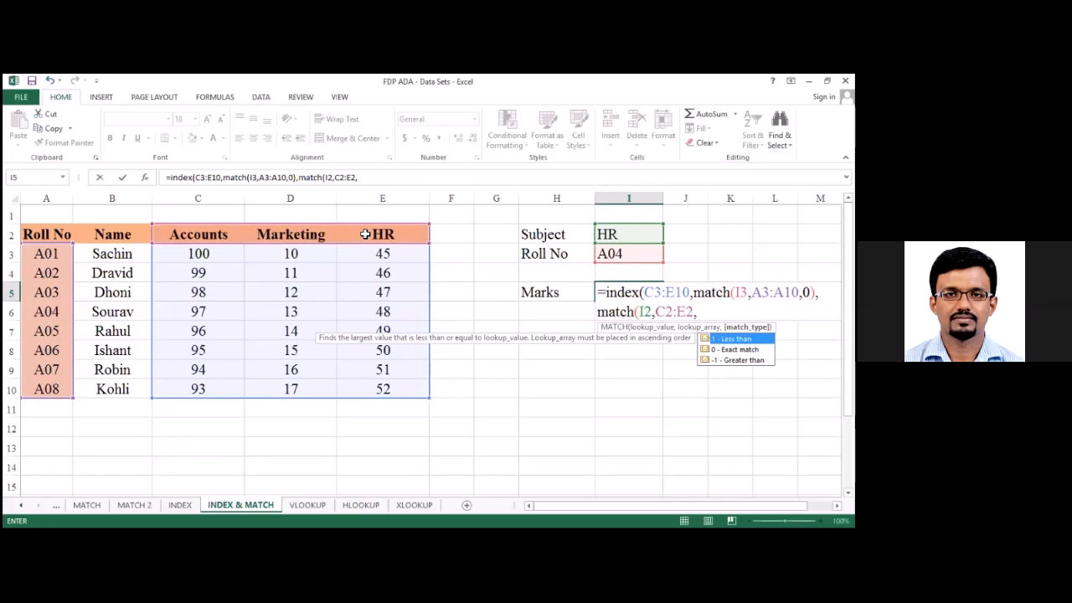
text())
key(BackSpace)
text(0))
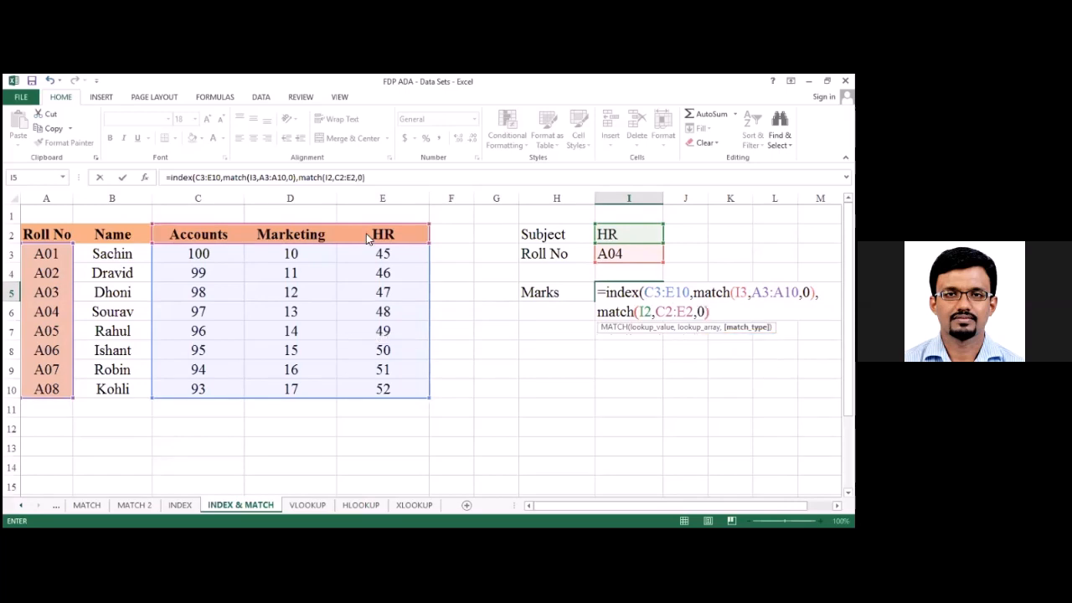
key(Return)
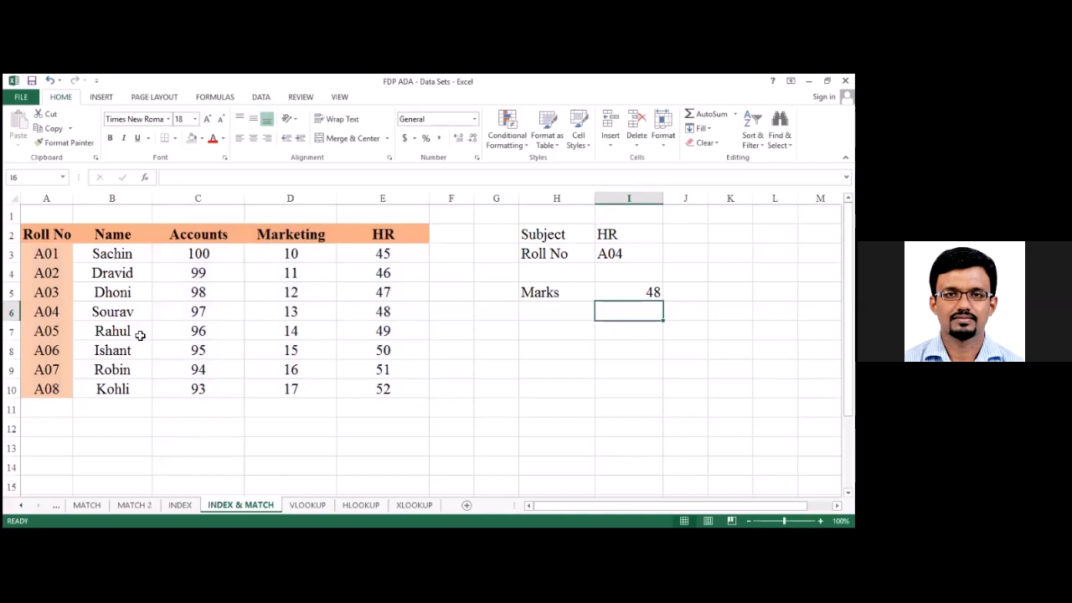
- Clear the existing INDEX and MATCH formula from the Marks cell I5
click(141, 80)
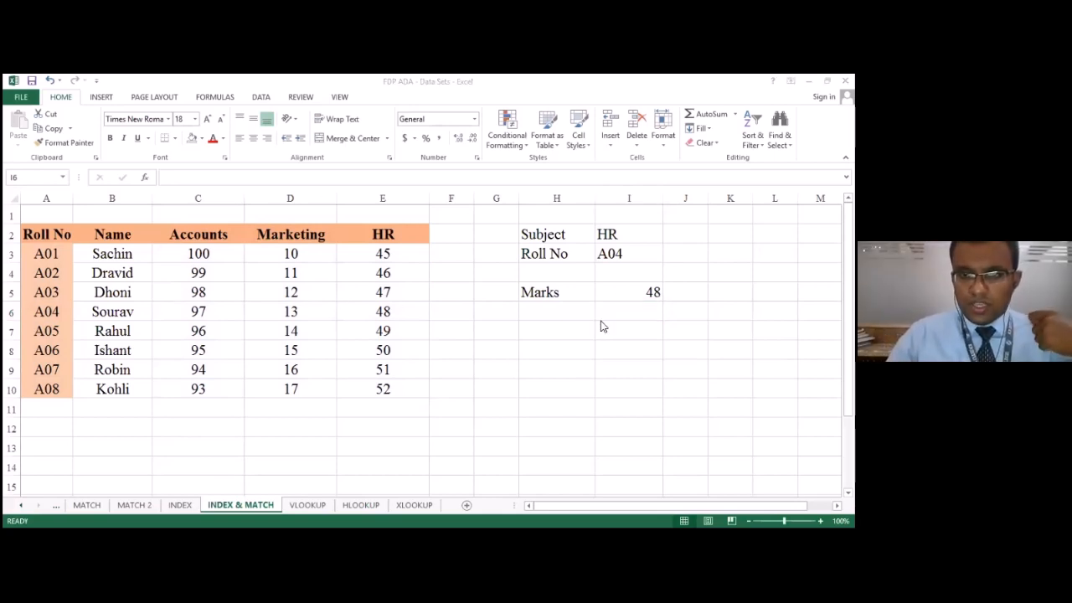
click(646, 292)
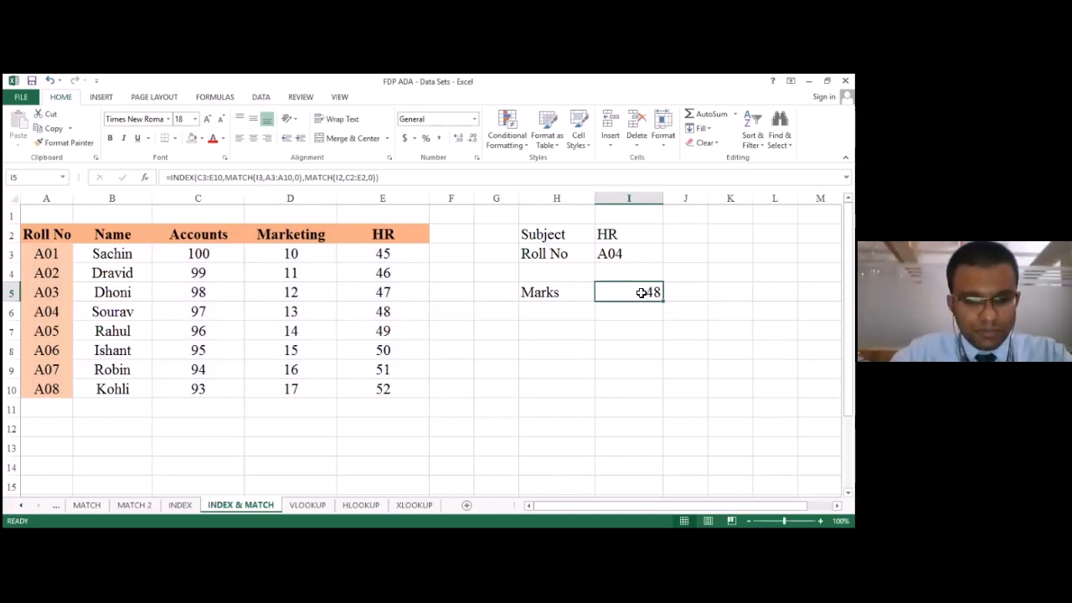
key(Delete)
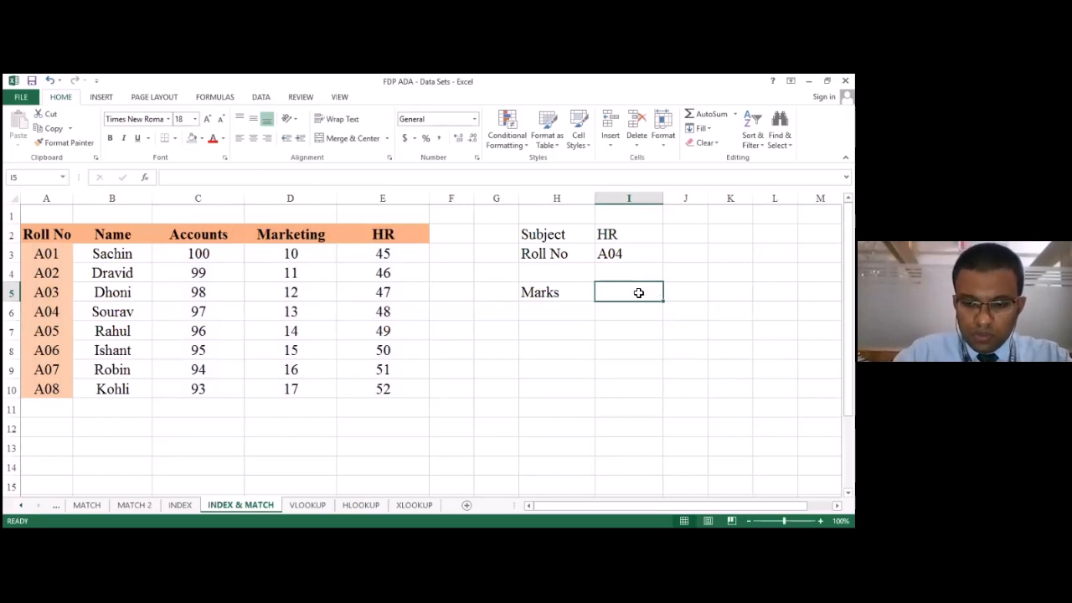
text(=)
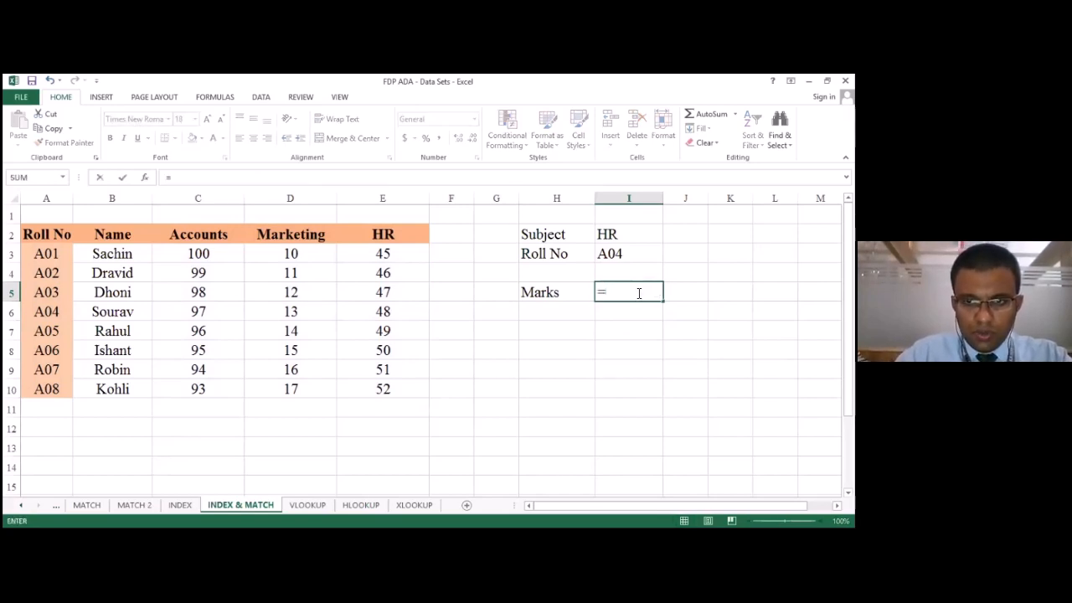
text(inde)
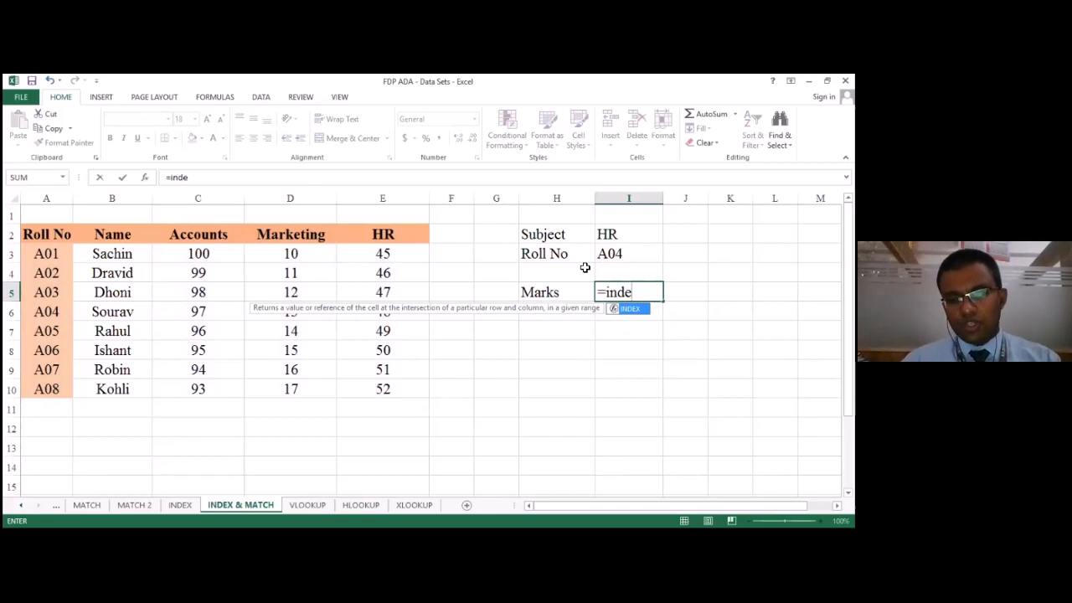
key(BackSpace)
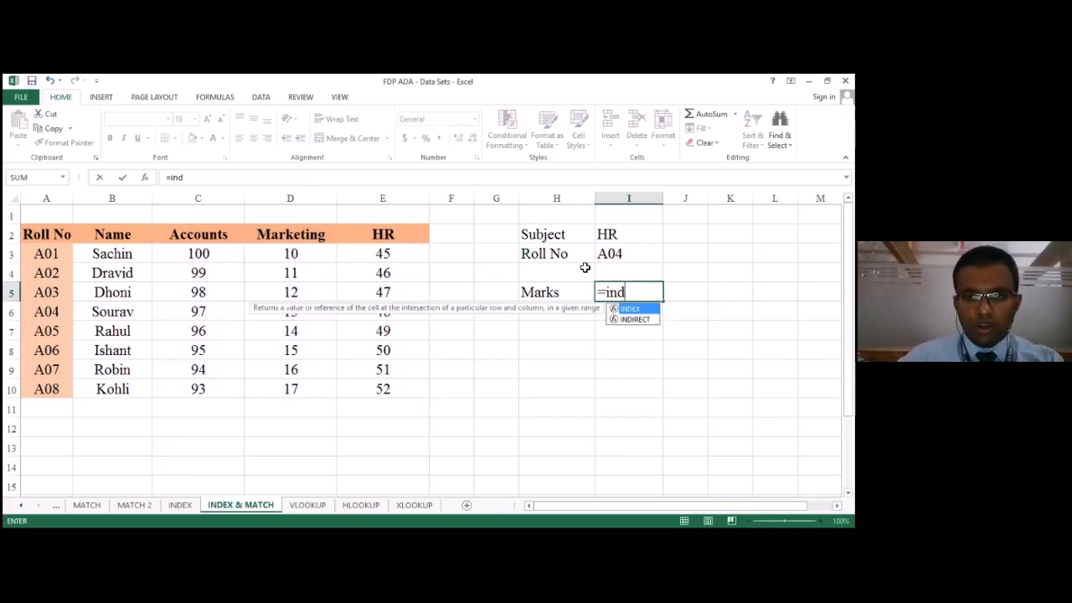
key(BackSpace)
key(BackSpace)
key(BackSpace)
key(BackSpace)
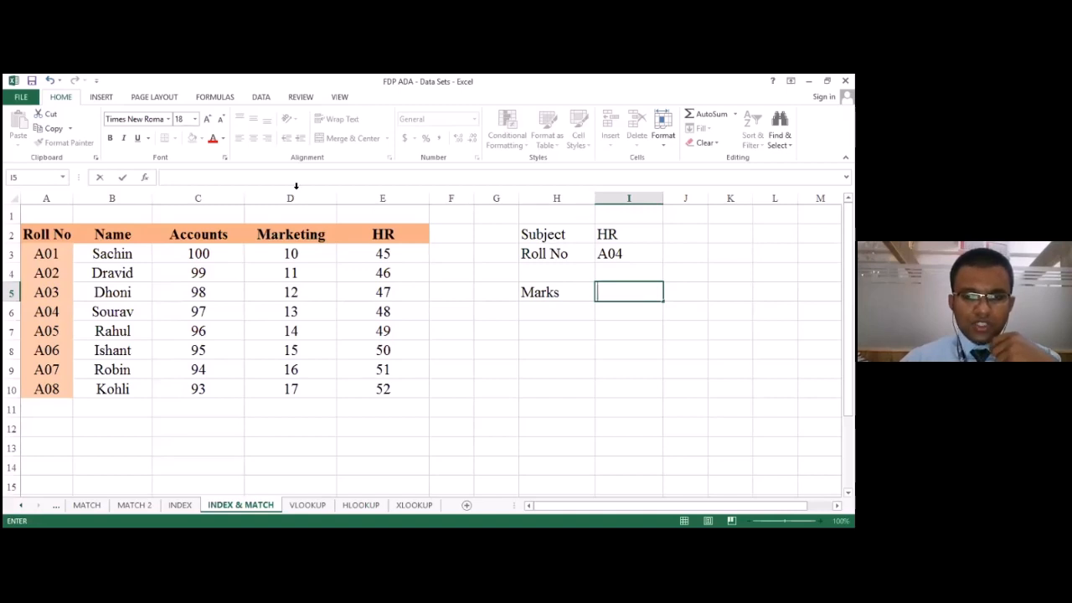
click(209, 238)
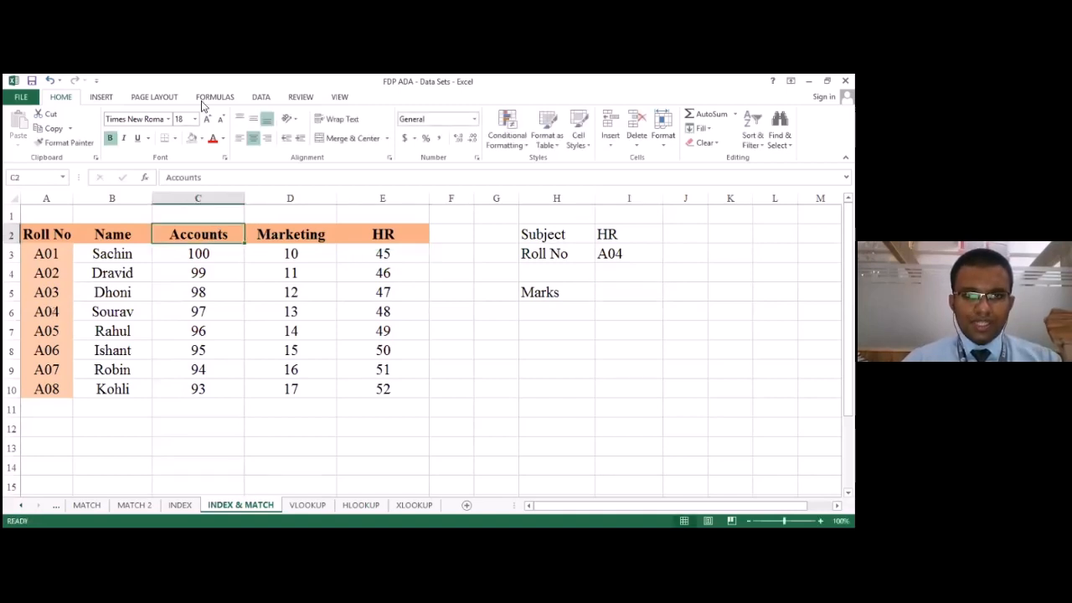
drag(540, 235, 627, 265)
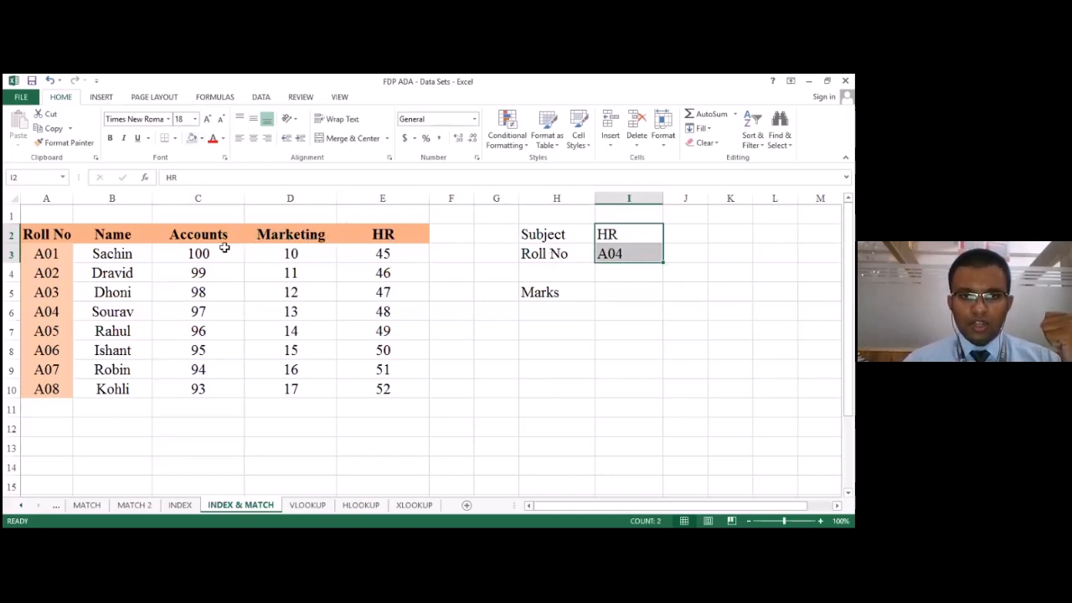
- Start a new INDEX formula in the Marks cell I5
click(612, 292)
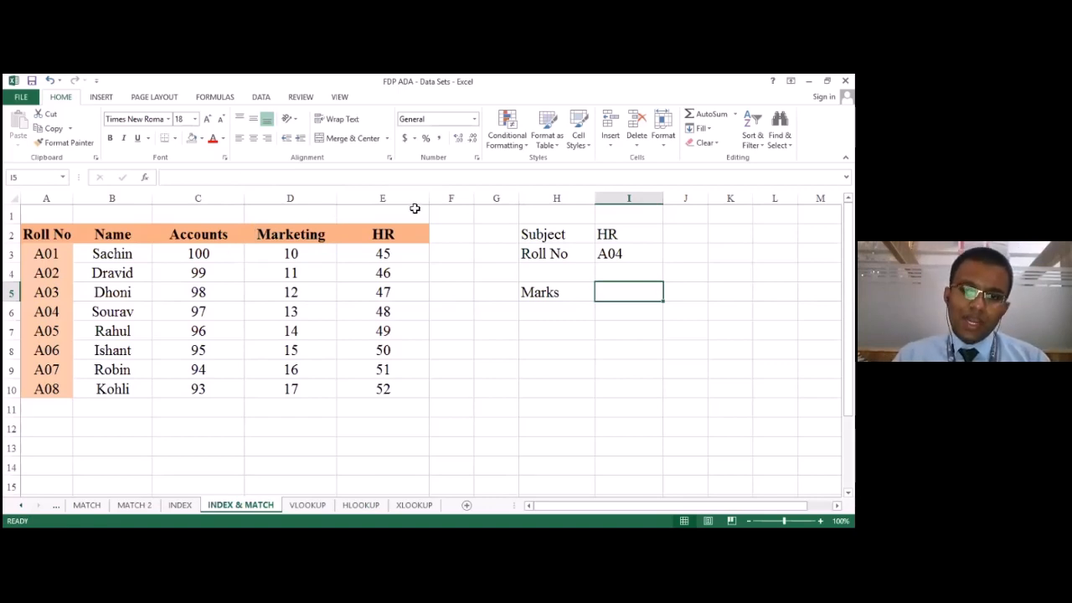
text(inde)
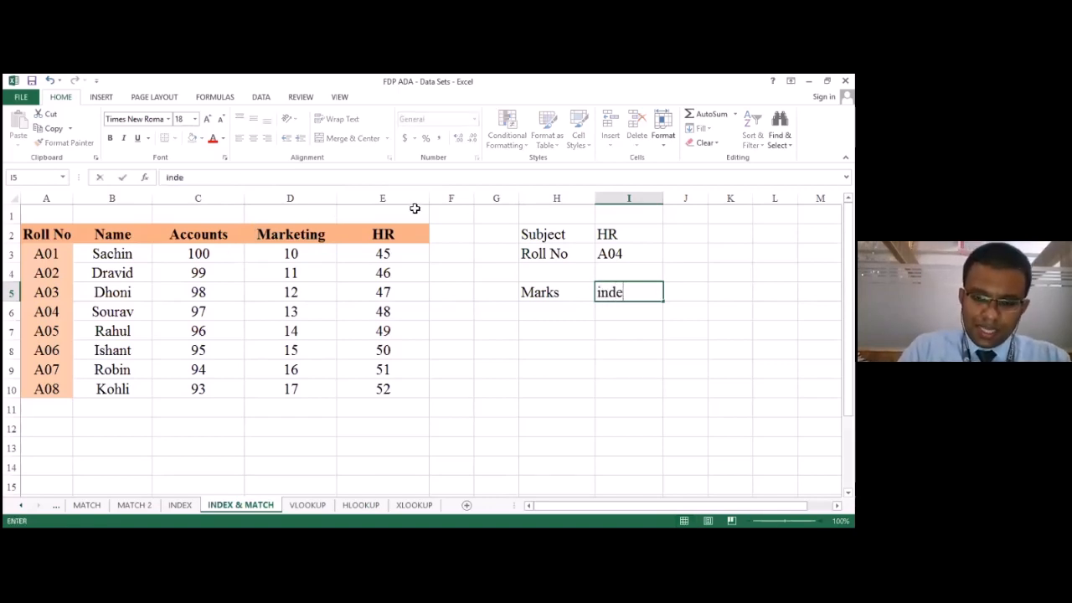
key(BackSpace)
key(BackSpace)
key(BackSpace)
key(BackSpace)
text(=)
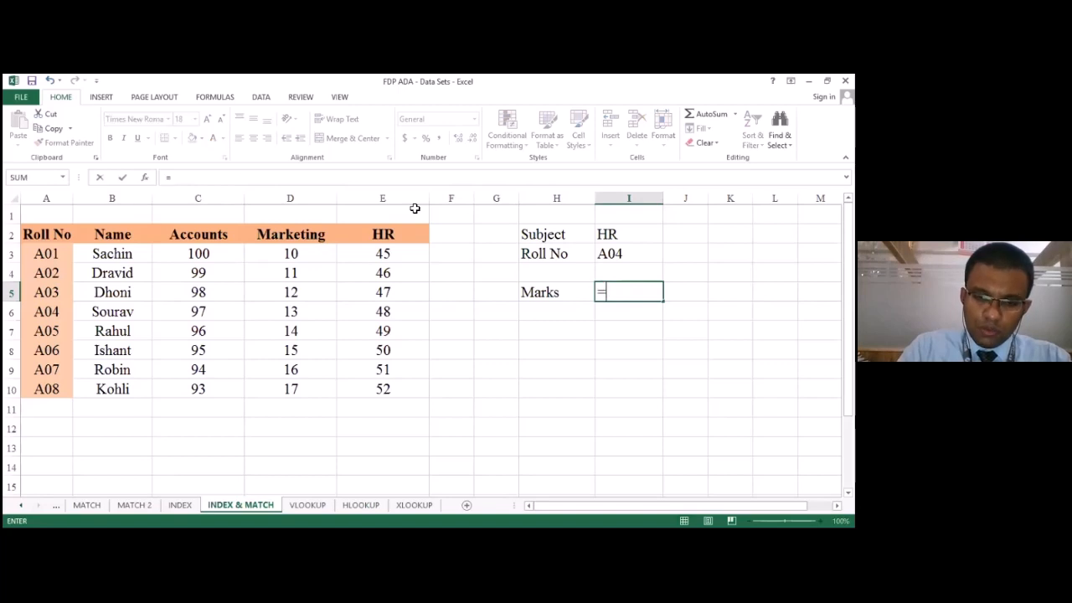
text(index)
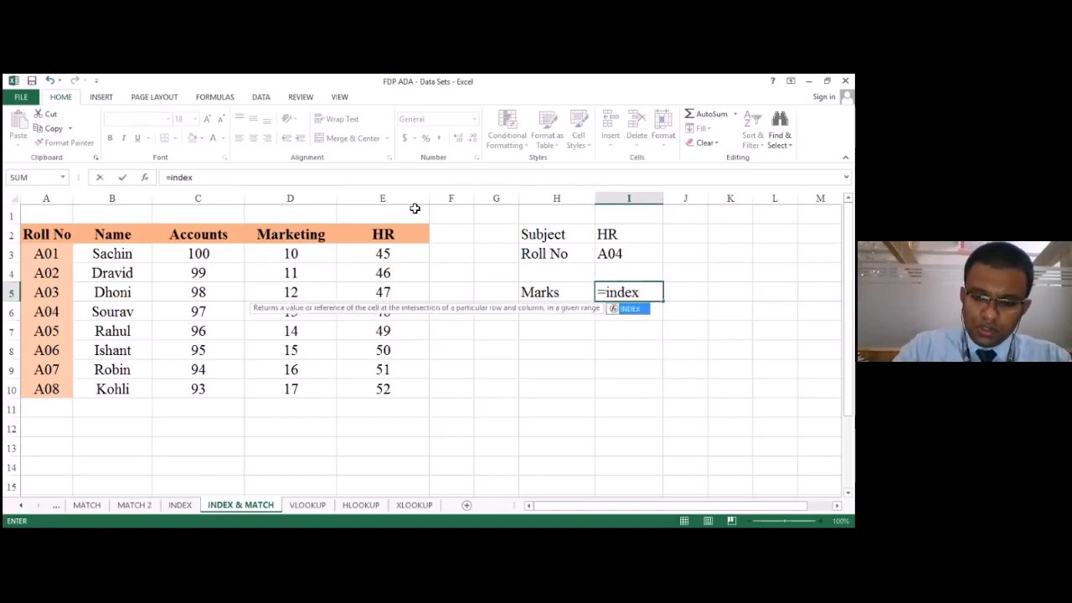
text(()
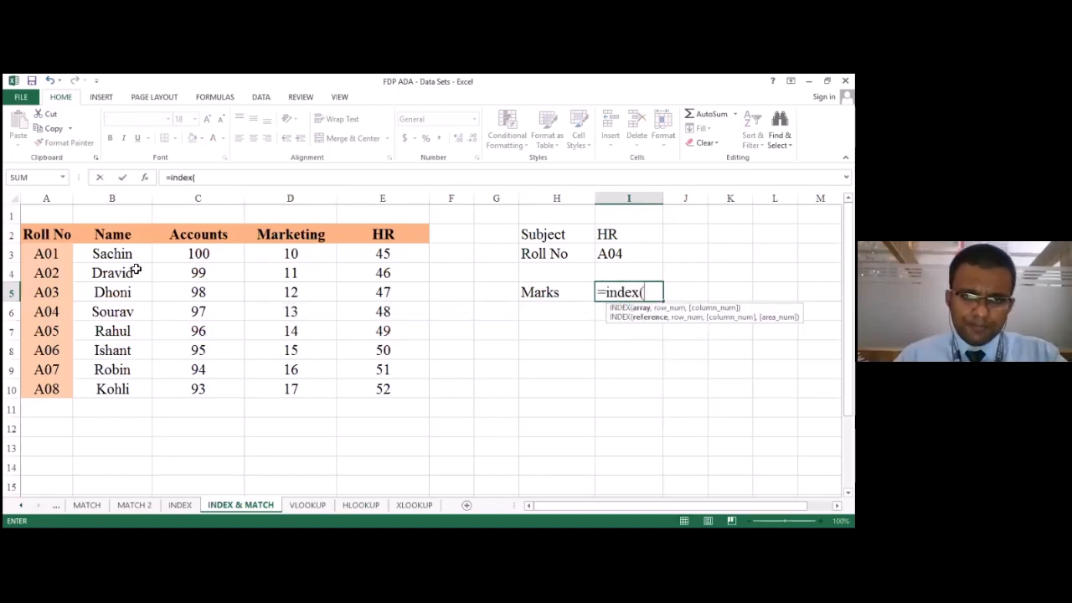
- Complete the INDEX formula with the marks range C3:E10, row number 1 and column number 1, and enter it
click(168, 251)
shift+click(360, 389)
text(,)
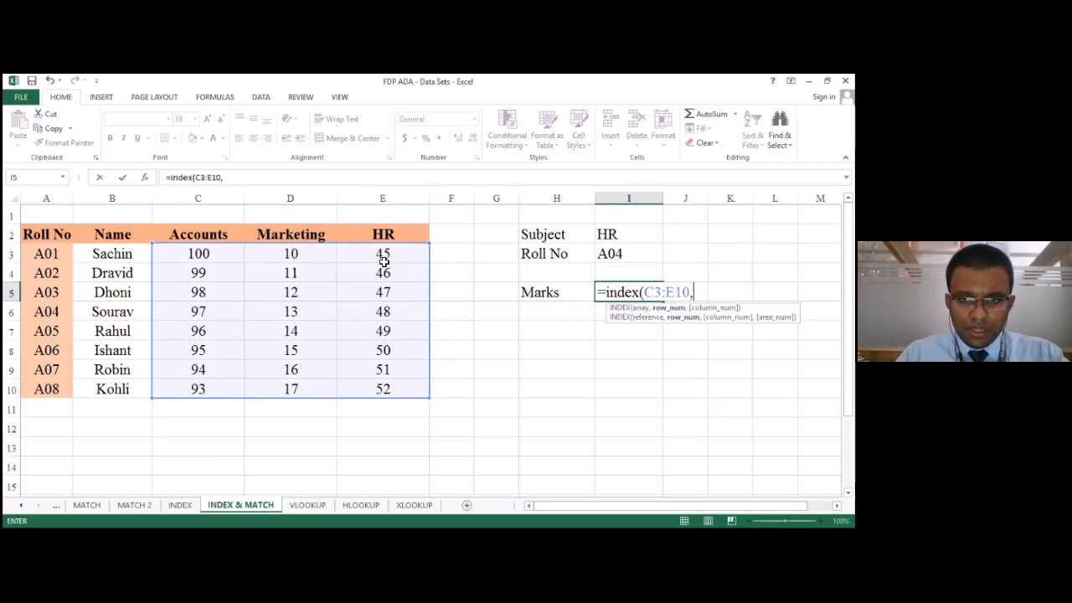
text(1)
text(,1))
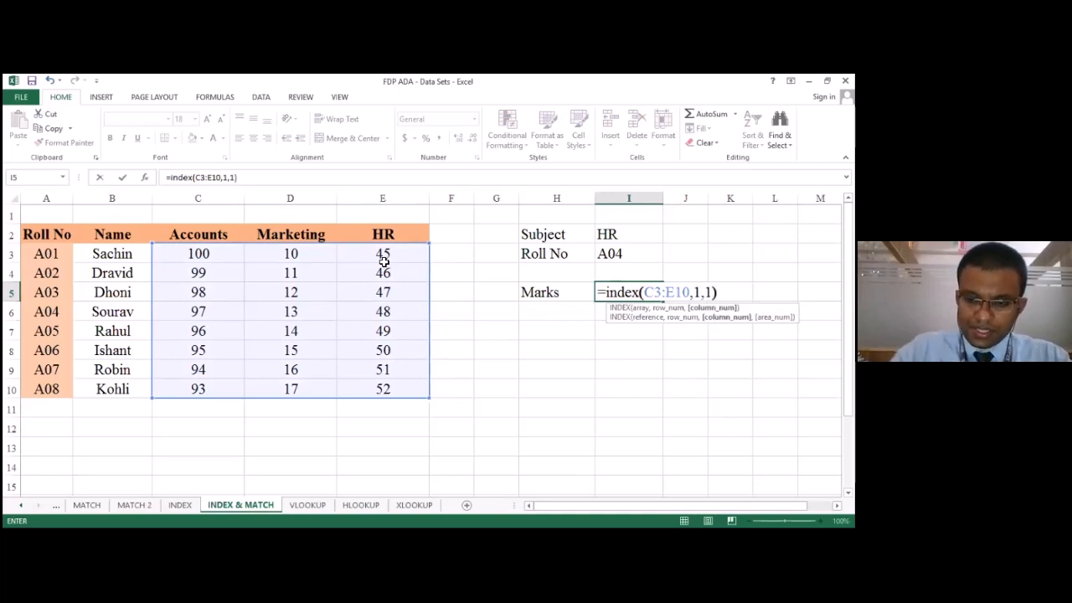
key(Return)
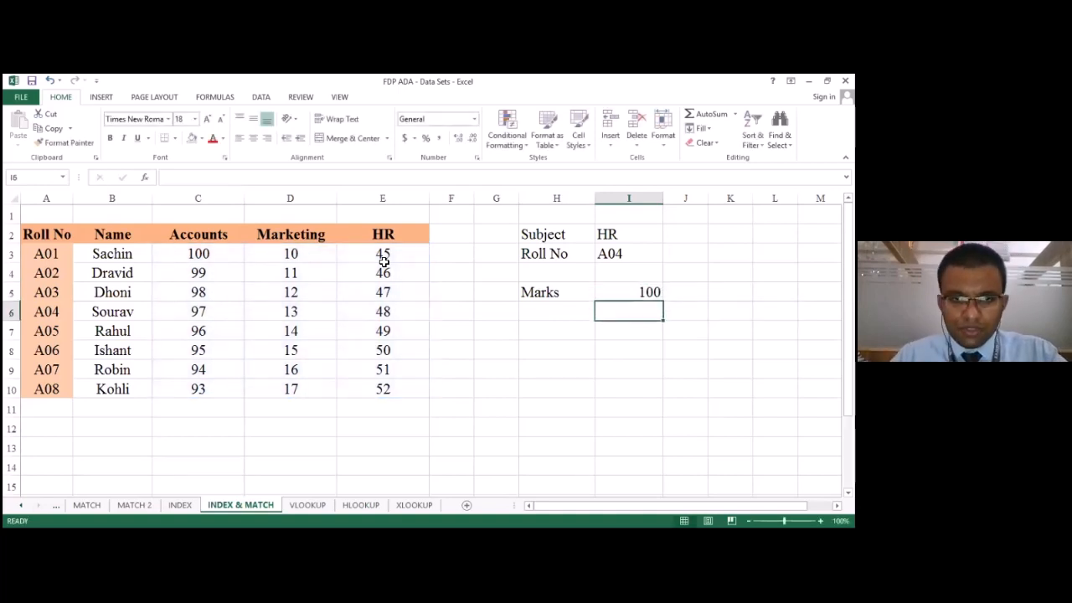
- Reopen the formula in I5 and remove its fixed row and column numbers after the array C3:E10
click(650, 294)
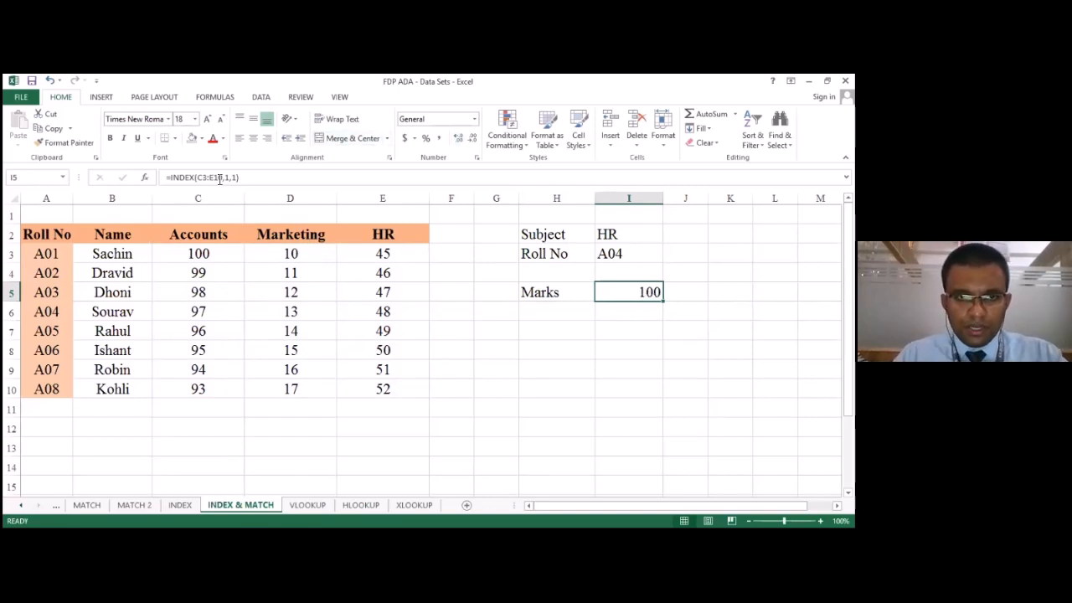
click(286, 177)
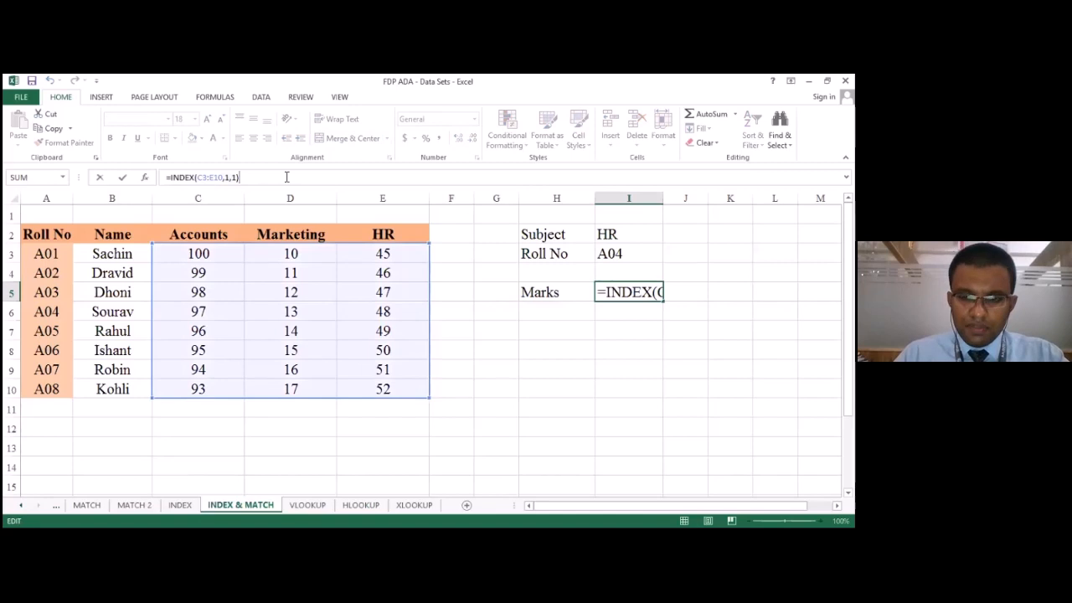
key(BackSpace)
key(BackSpace)
key(BackSpace)
key(BackSpace)
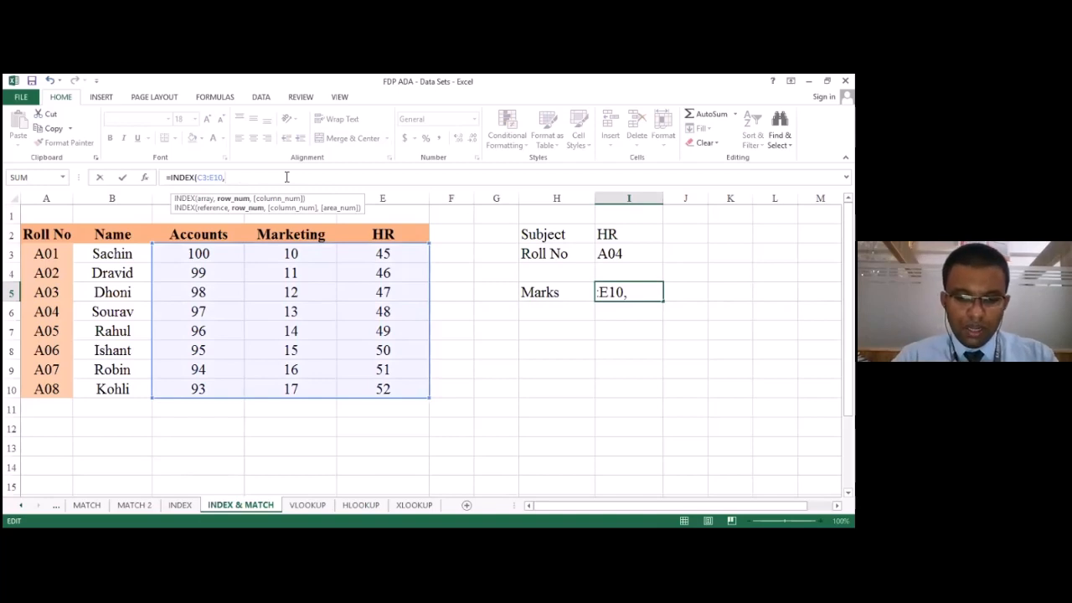
- Add a MATCH as the row number with the roll number in I3 as lookup value and A3:A10 as lookup array
text(match)
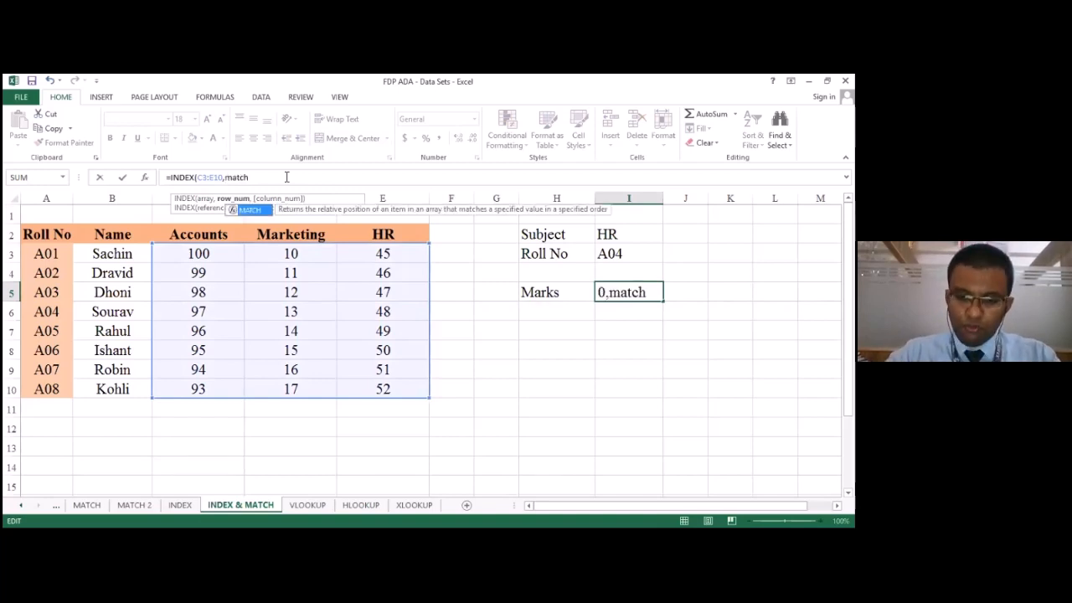
text(()
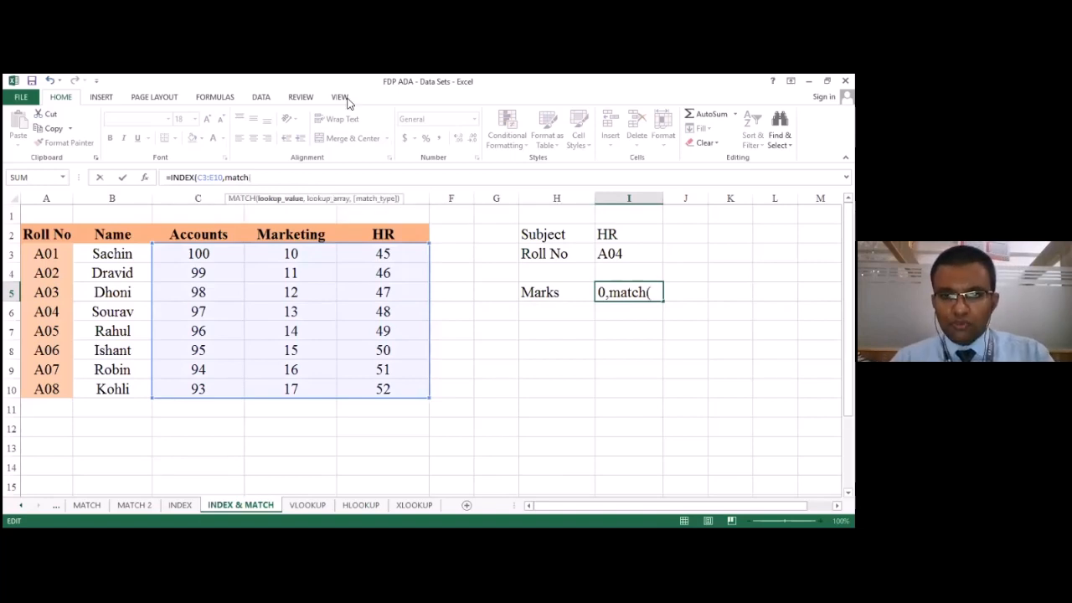
click(615, 254)
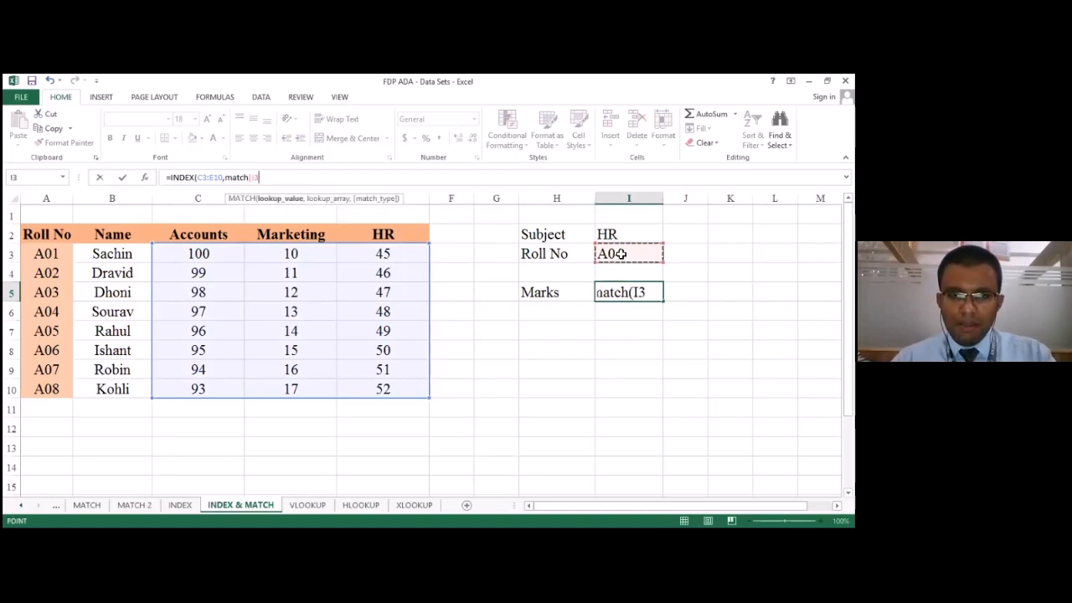
text(,)
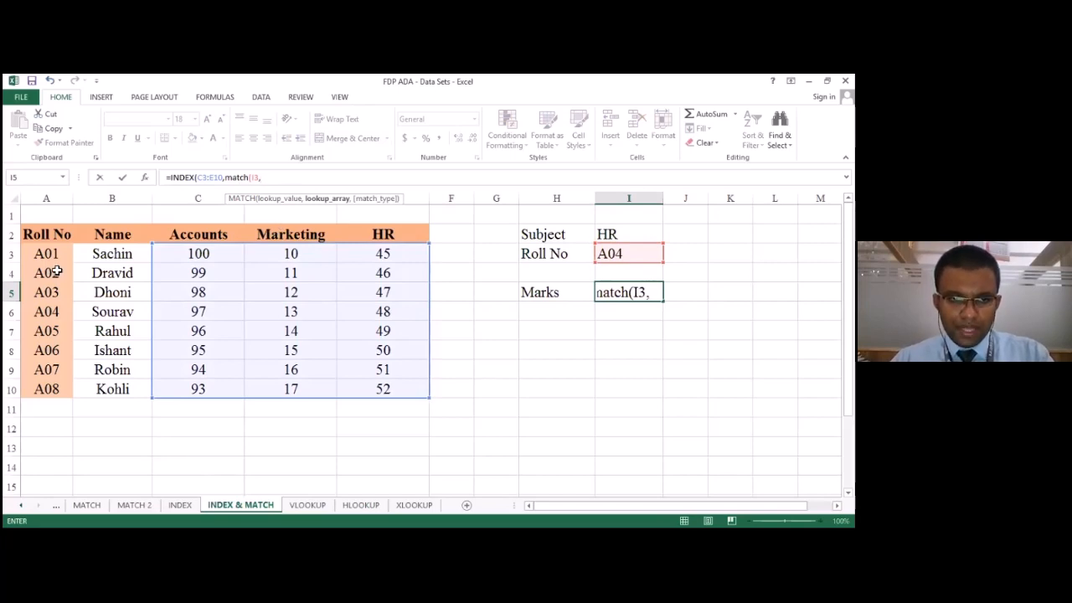
drag(49, 254, 42, 382)
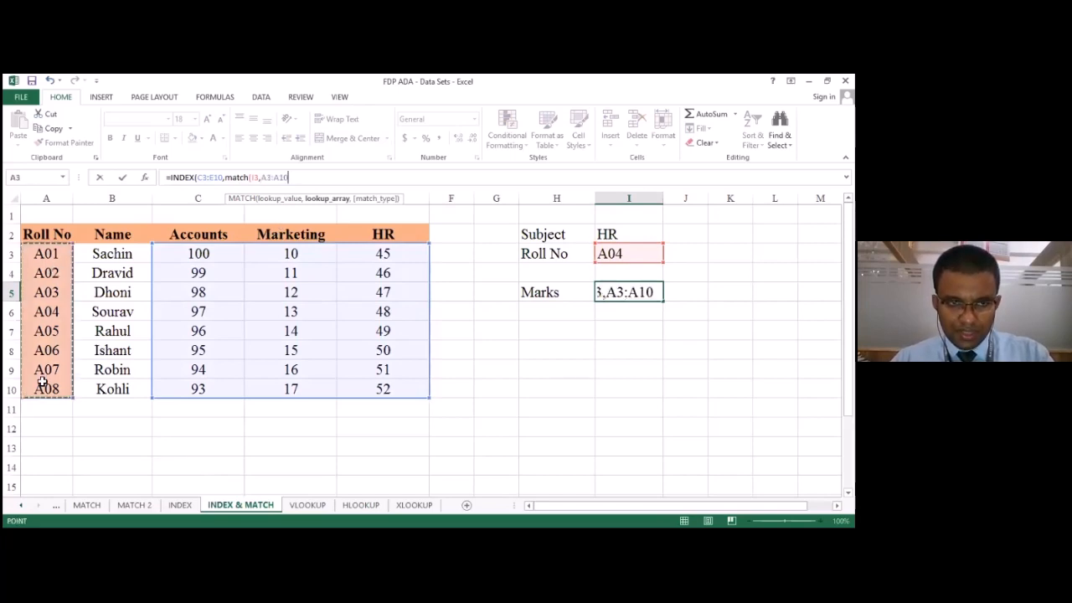
text(),)
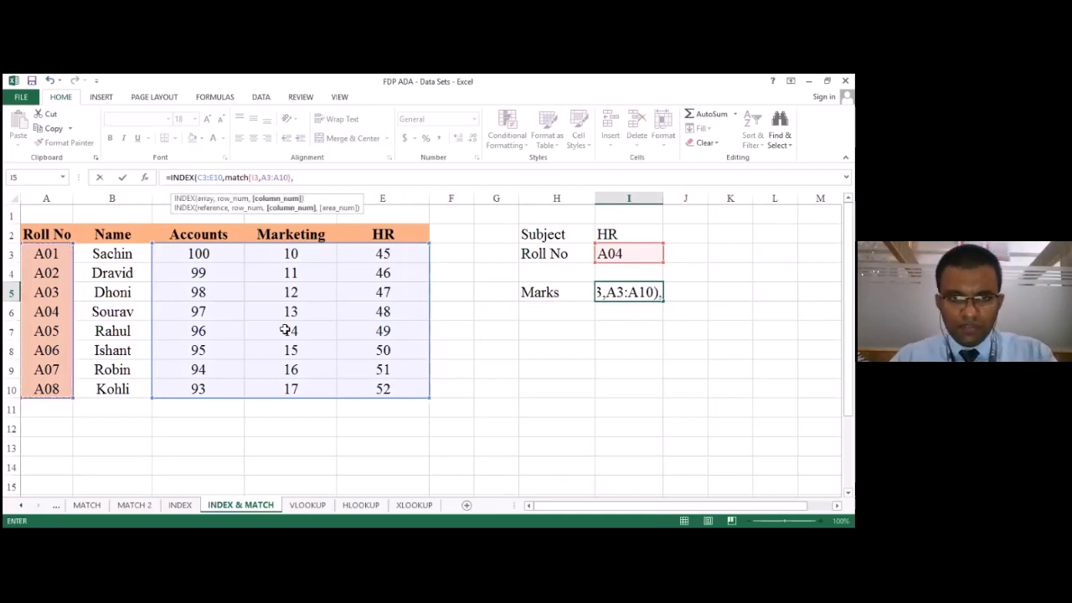
click(624, 236)
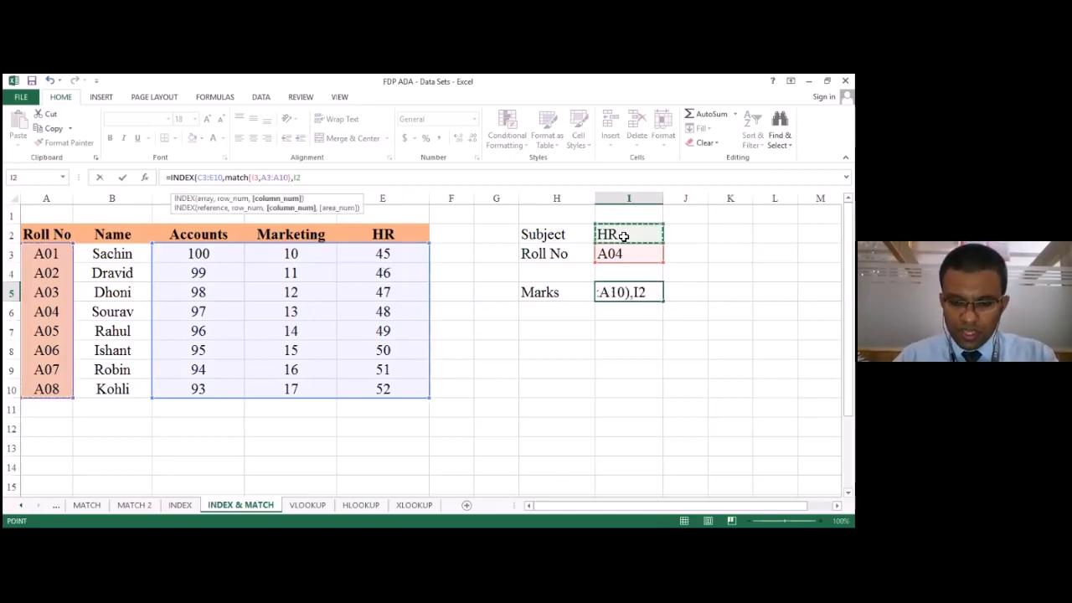
text(,)
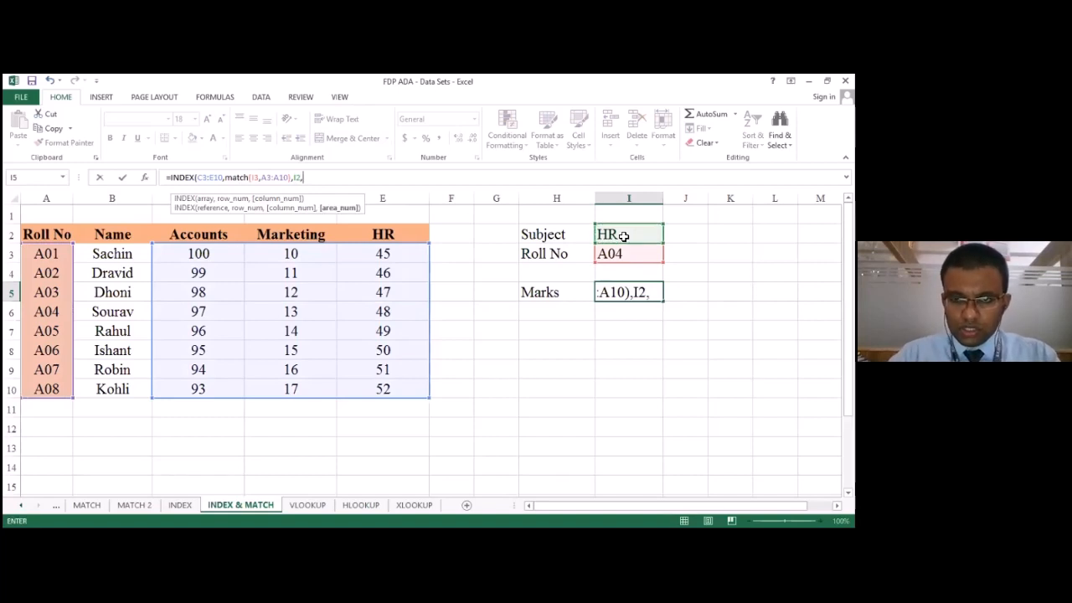
key(BackSpace)
key(BackSpace)
key(BackSpace)
text(m)
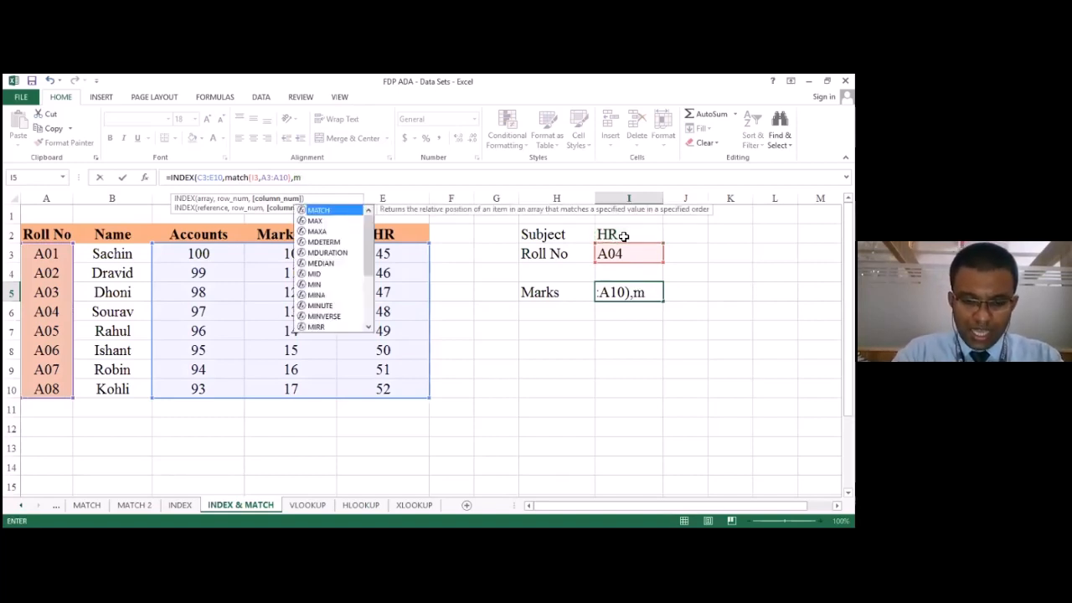
text(atch)
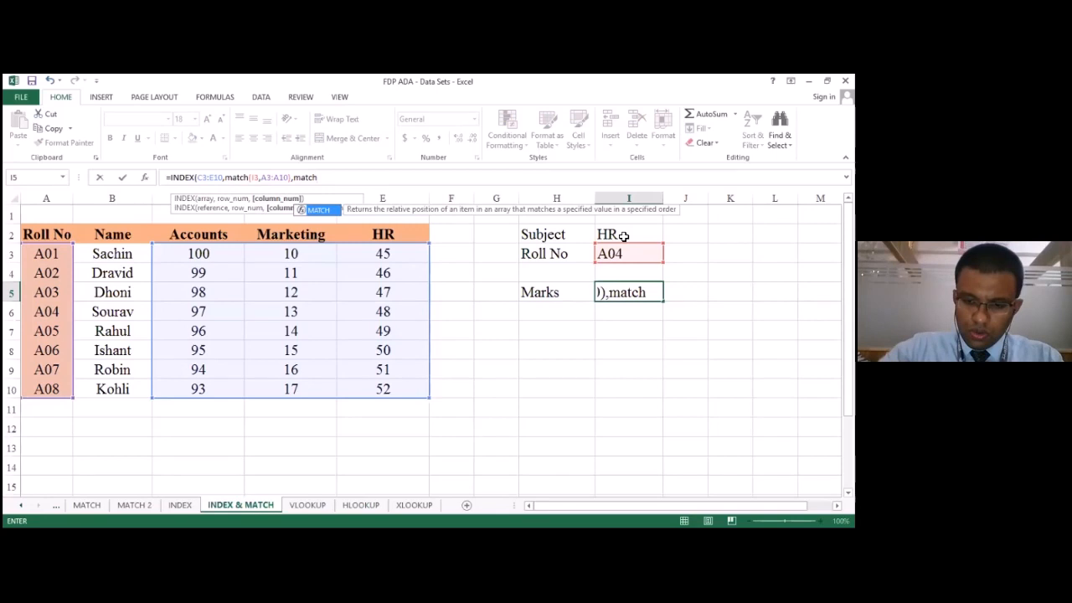
text(()
click(624, 236)
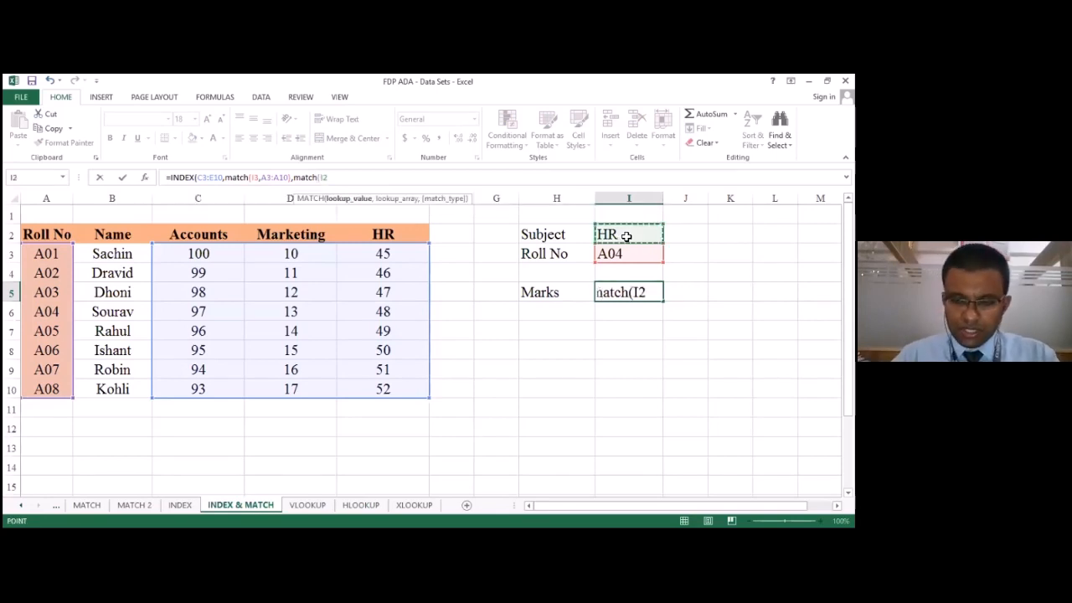
key(BackSpace)
text(=)
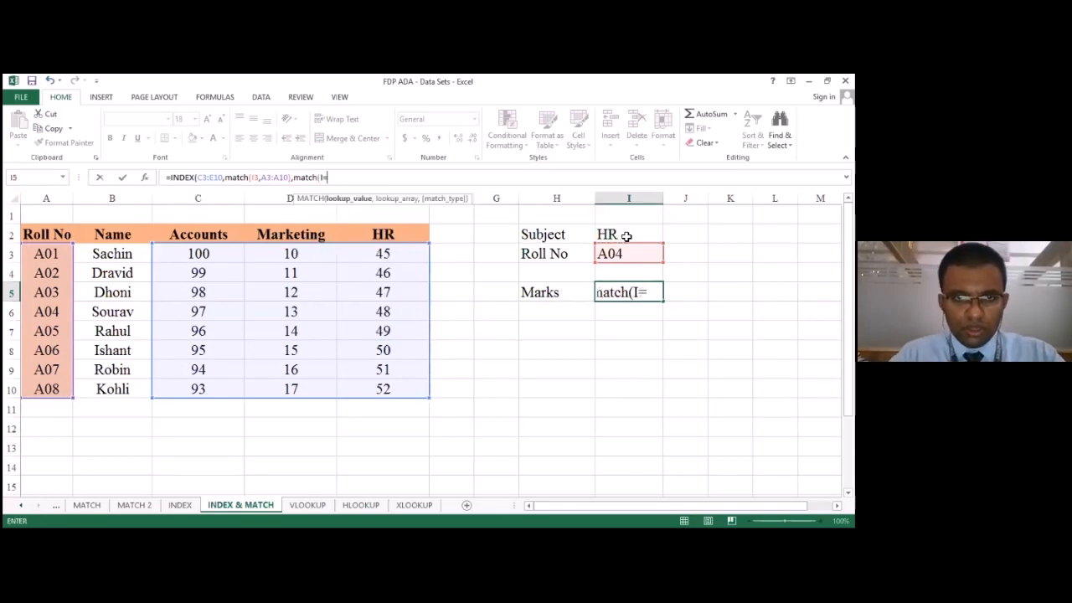
key(BackSpace)
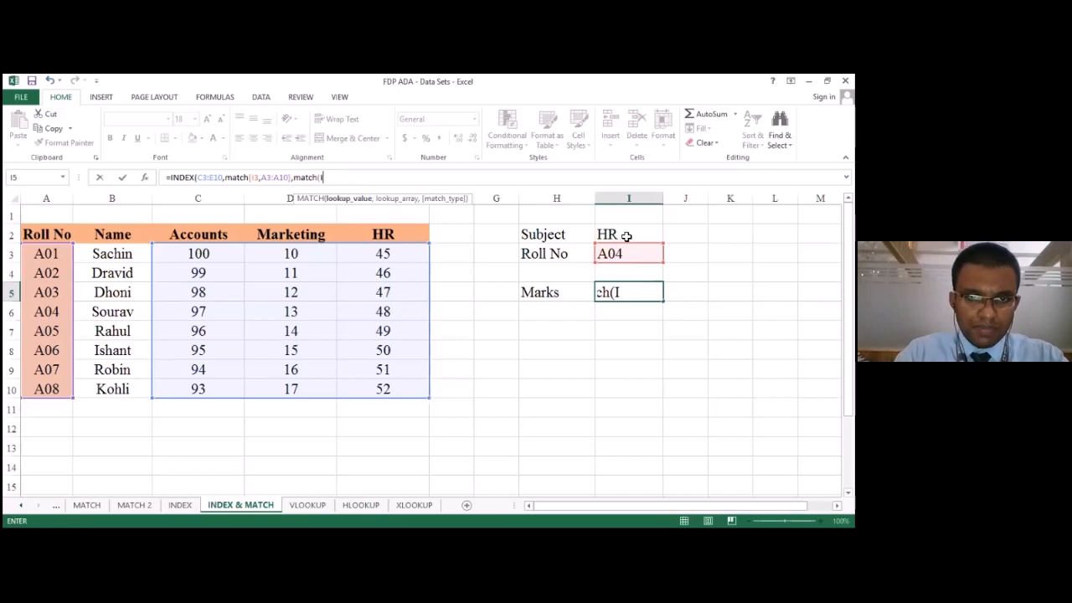
key(BackSpace)
key(BackSpace)
key(BackSpace)
key(BackSpace)
key(BackSpace)
key(BackSpace)
key(BackSpace)
- Reopen the row-number MATCH at its end, add the exact match type 0 and close it again
key(BackSpace)
key(BackSpace)
text(,0)
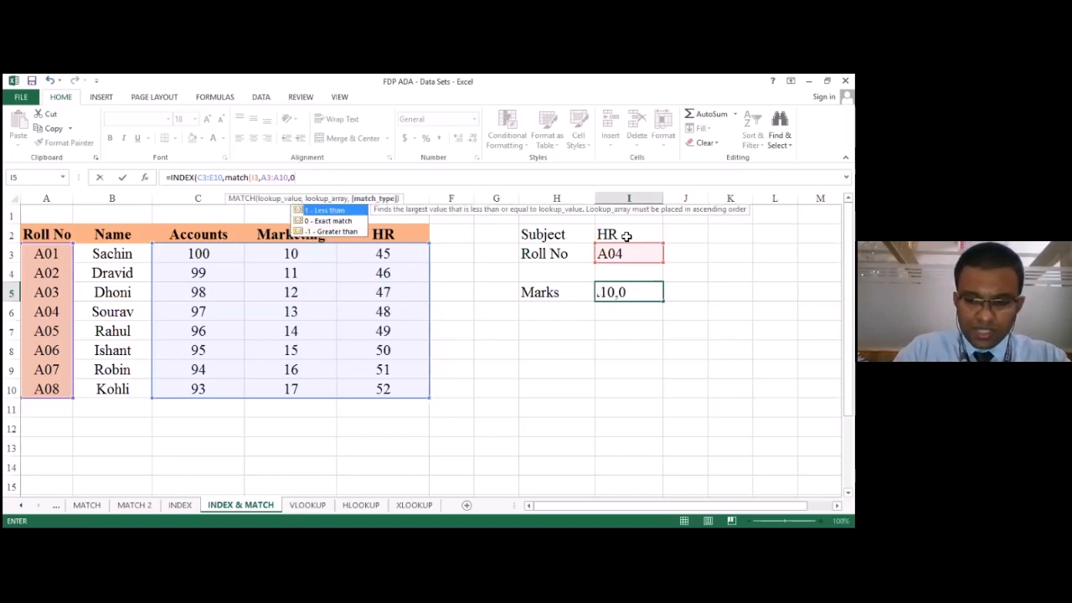
text())
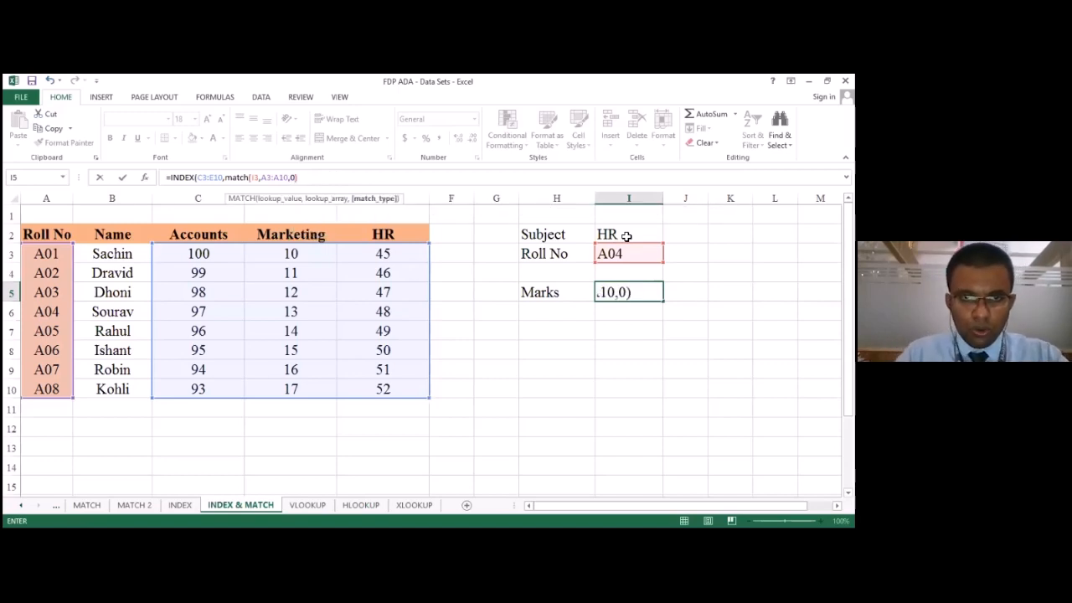
- Add a MATCH as the column number with subject I2 as lookup value, C2:E2 as lookup array and match type 0, and enter the formula
text(,)
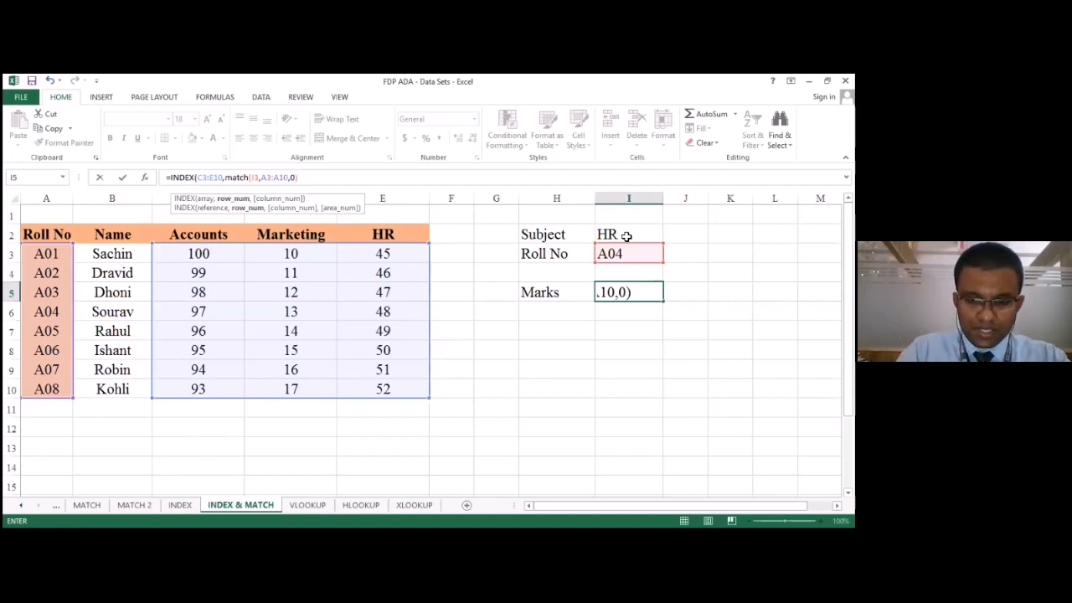
text(,)
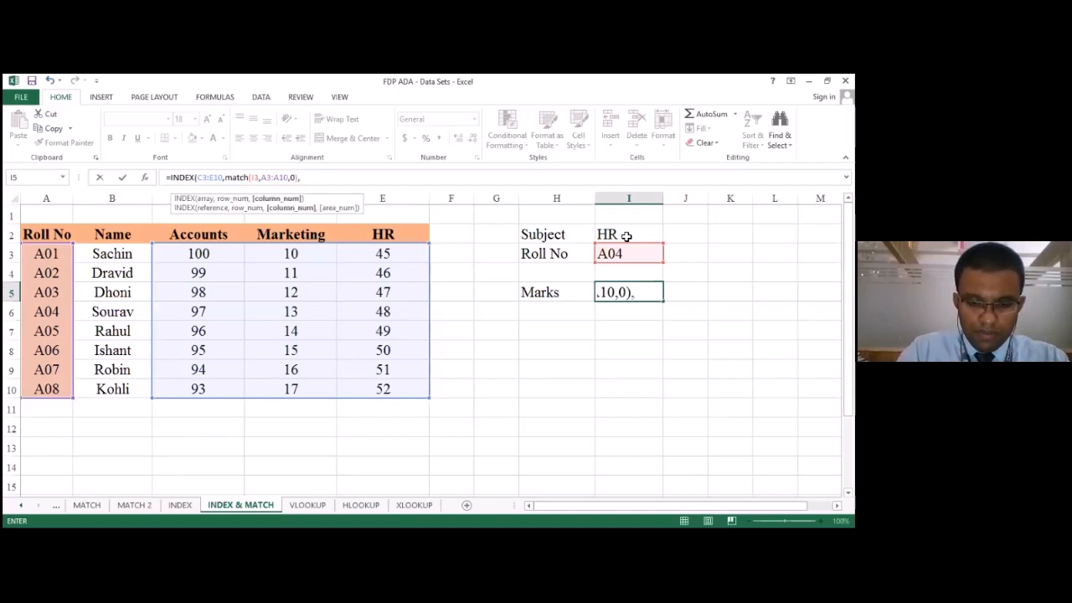
text(match)
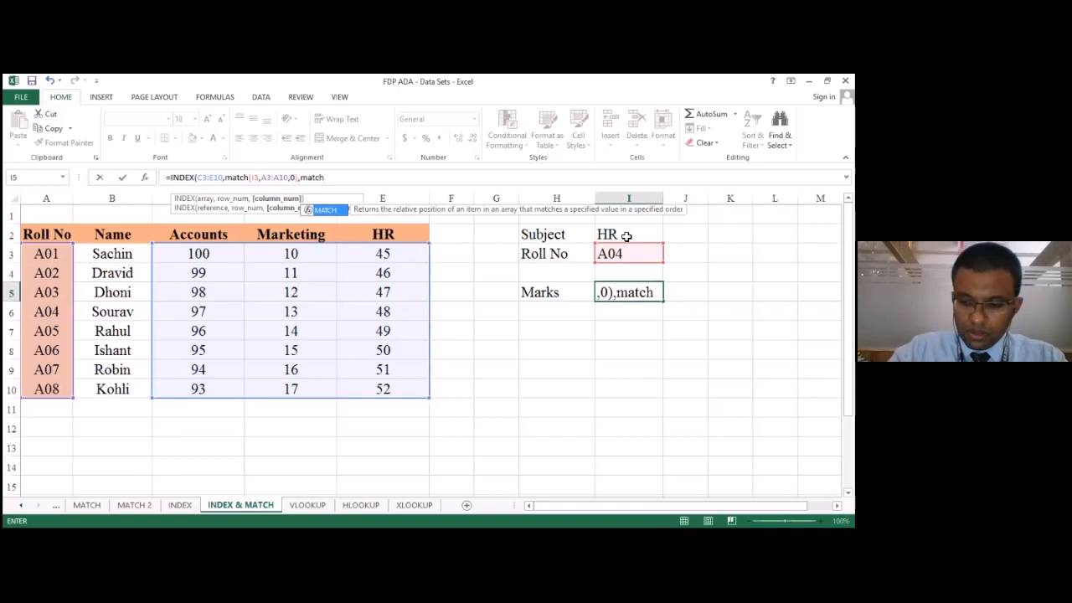
text(()
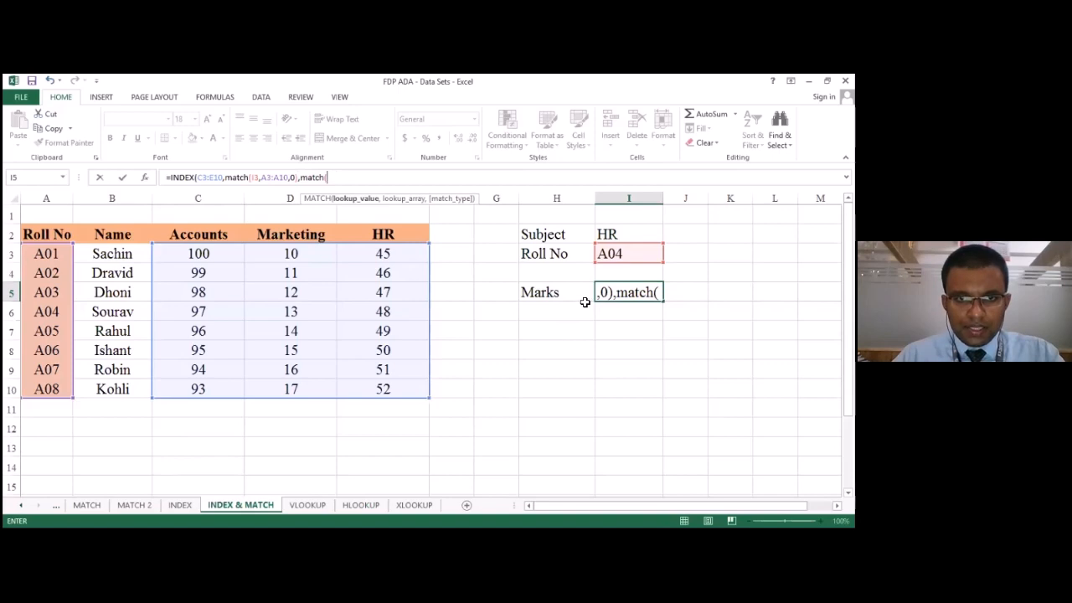
click(631, 238)
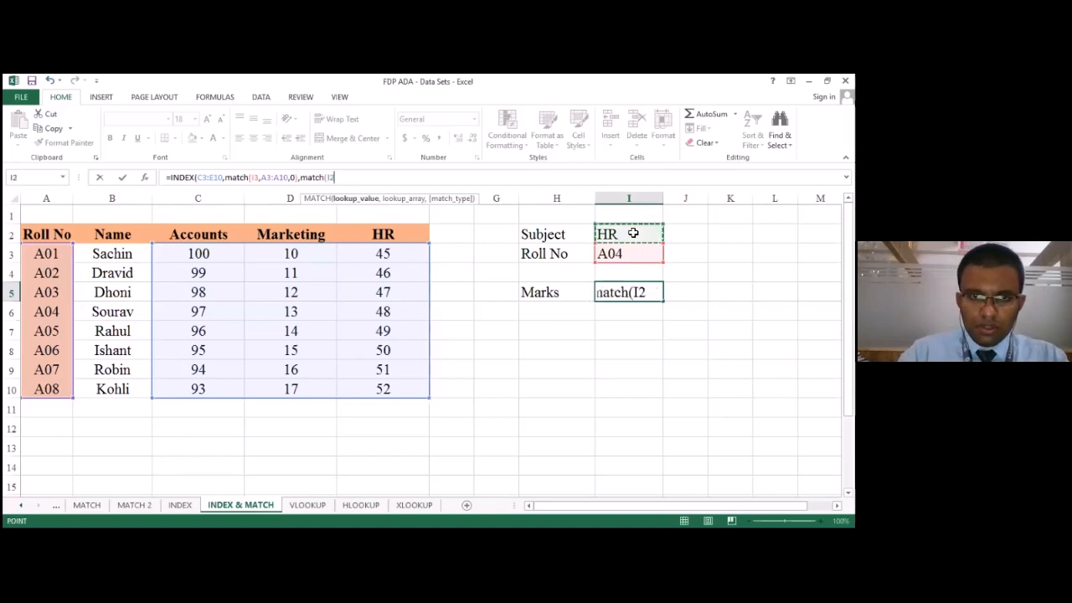
text(,)
click(225, 240)
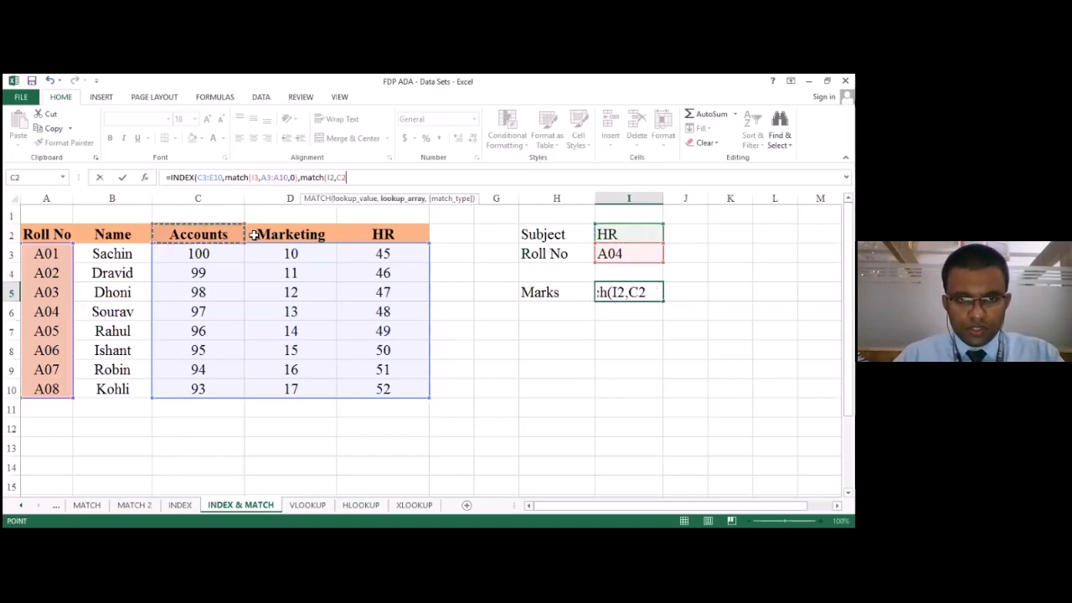
drag(253, 236, 362, 235)
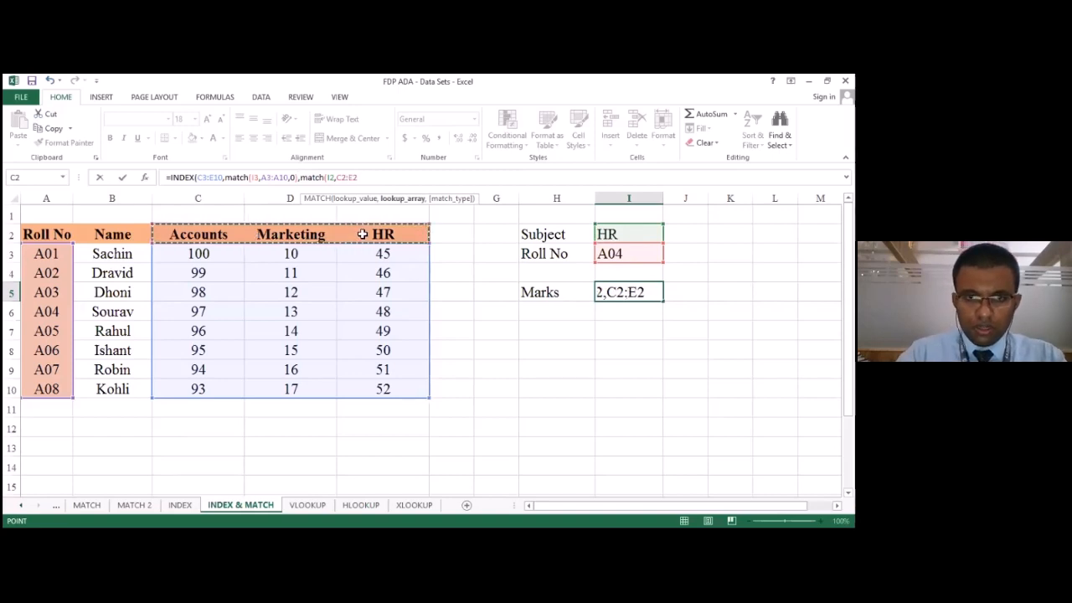
text(,0)
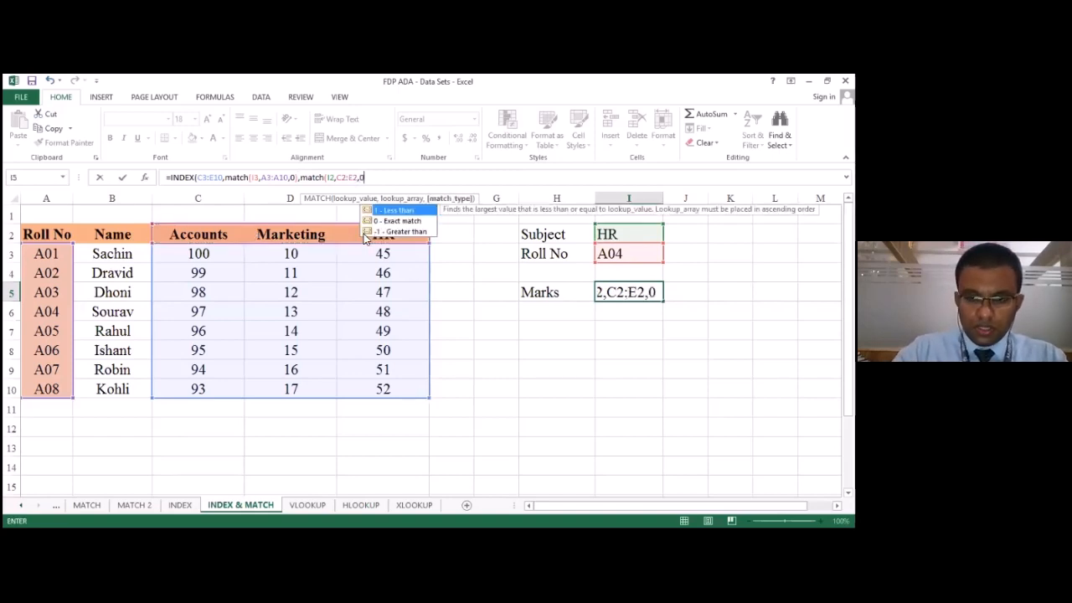
text())
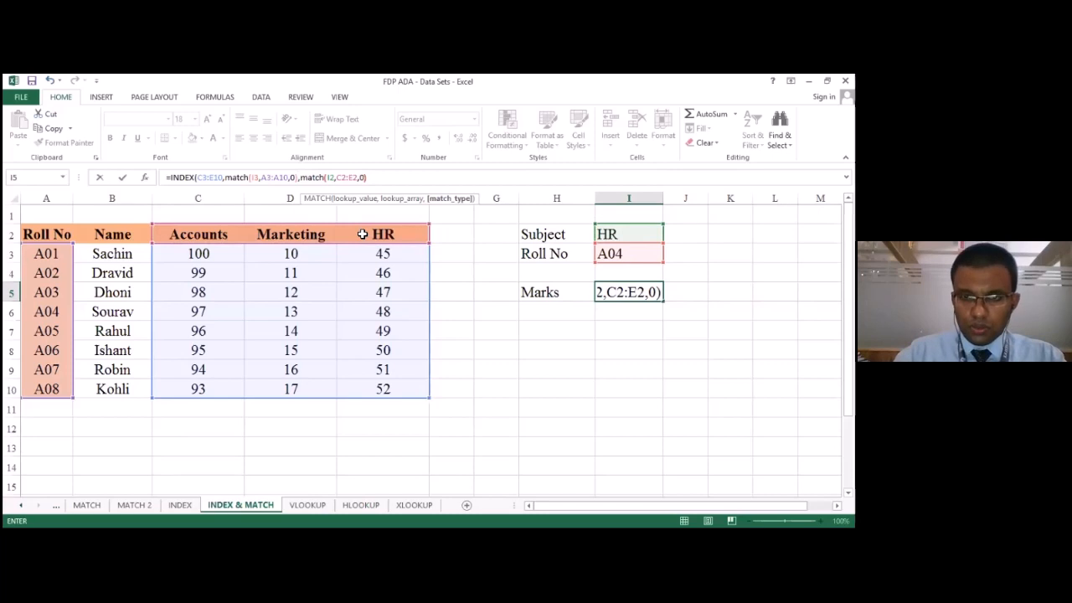
key(Return)
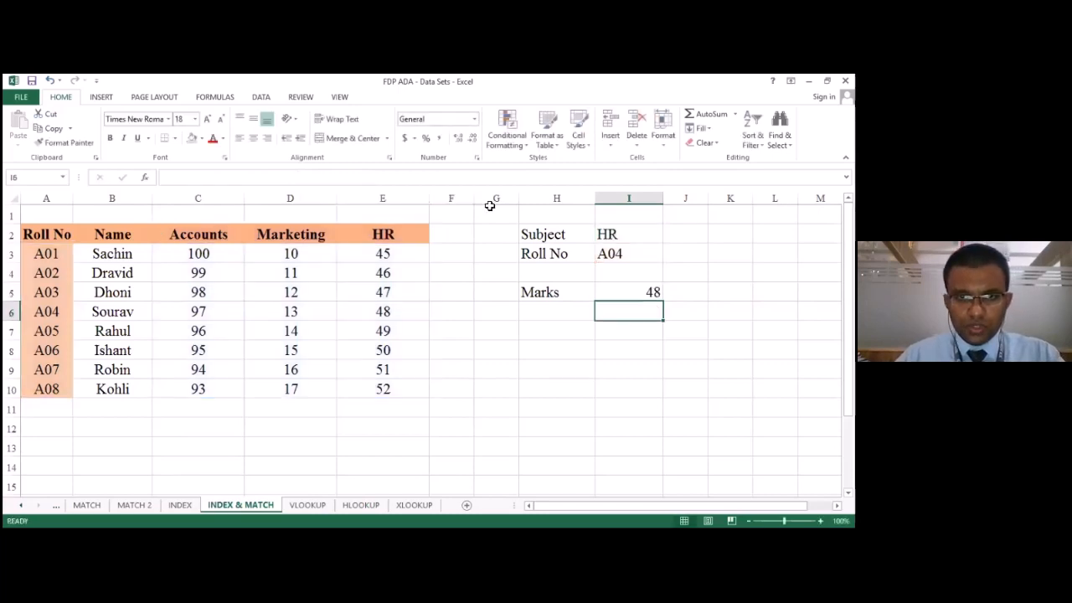
- View the installed Office version in the account's product information and return to the worksheet
click(21, 96)
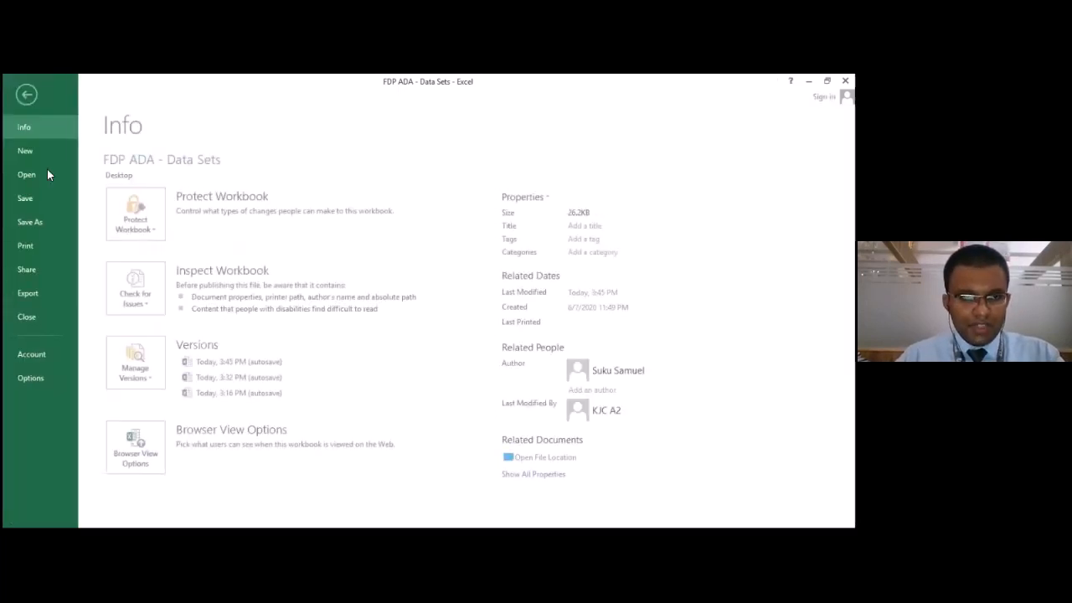
click(43, 383)
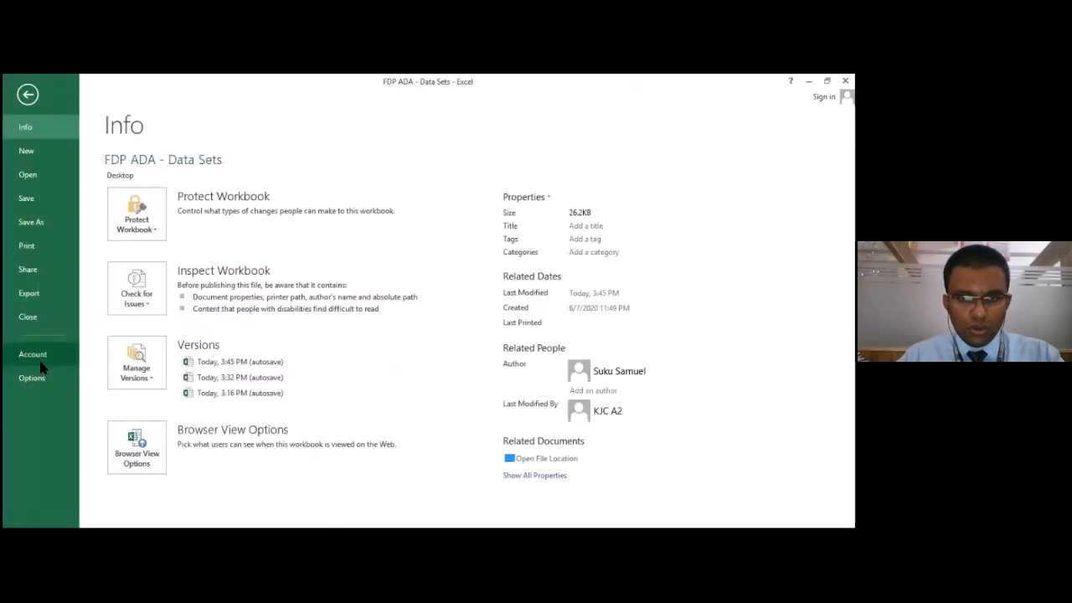
click(40, 363)
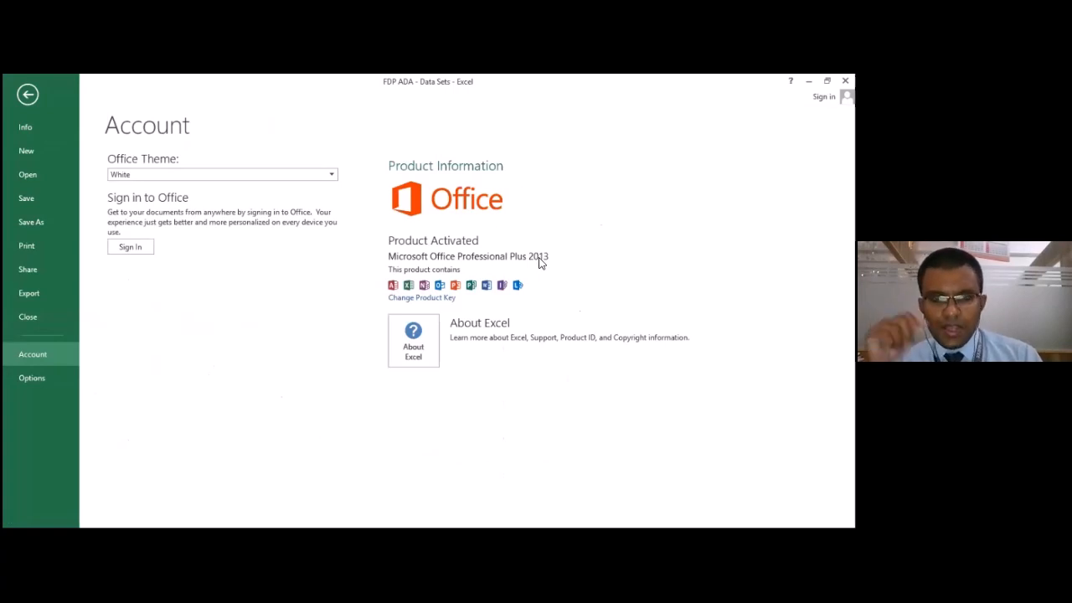
click(28, 95)
- Examine the match type arguments of both MATCH functions in the I5 formula and close the formula
click(626, 292)
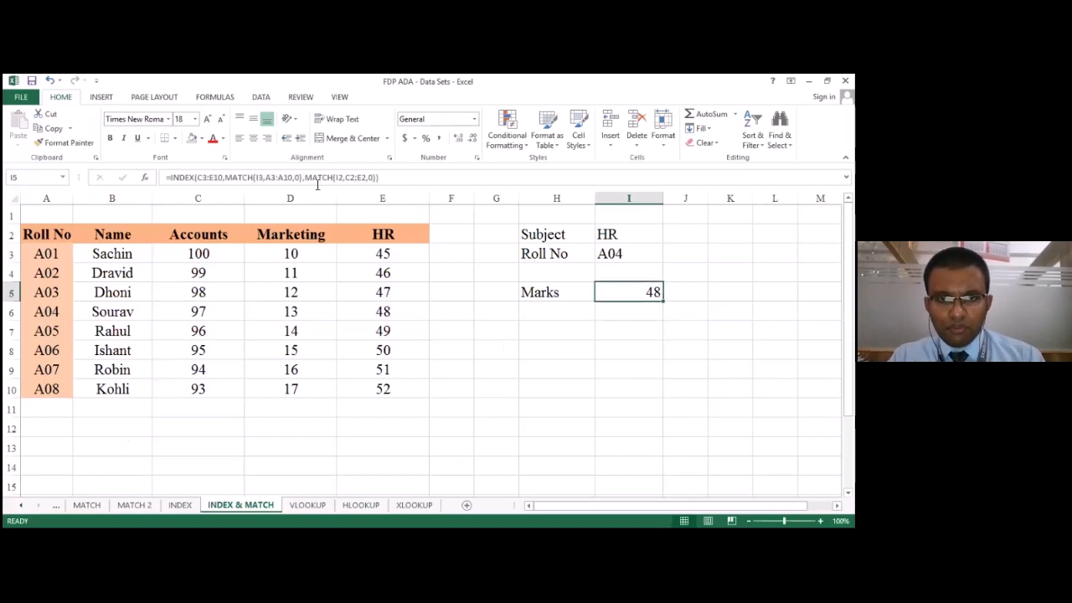
click(371, 177)
click(371, 178)
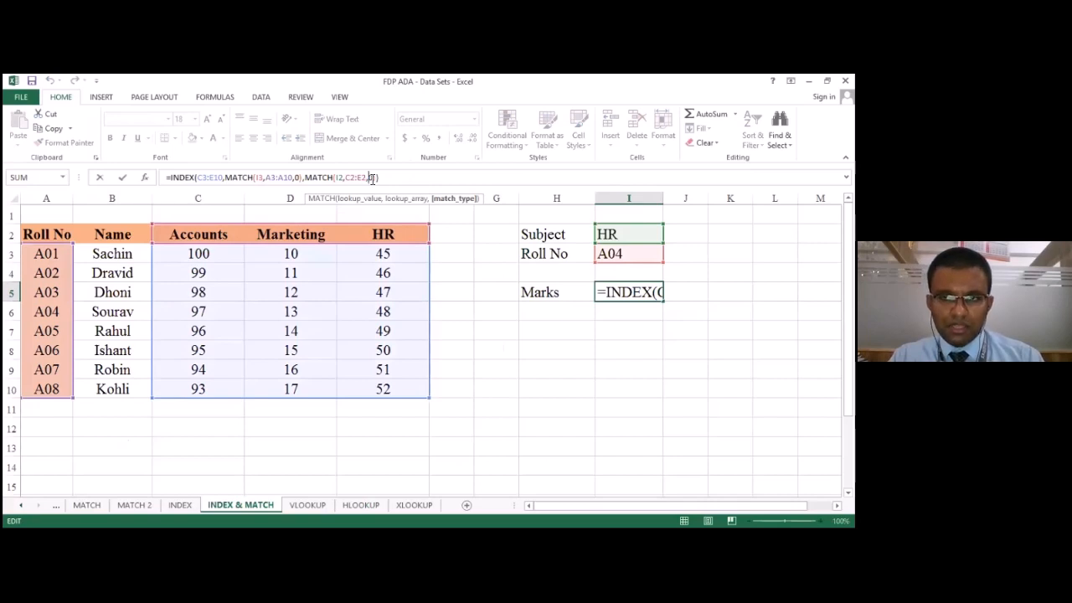
text(0)
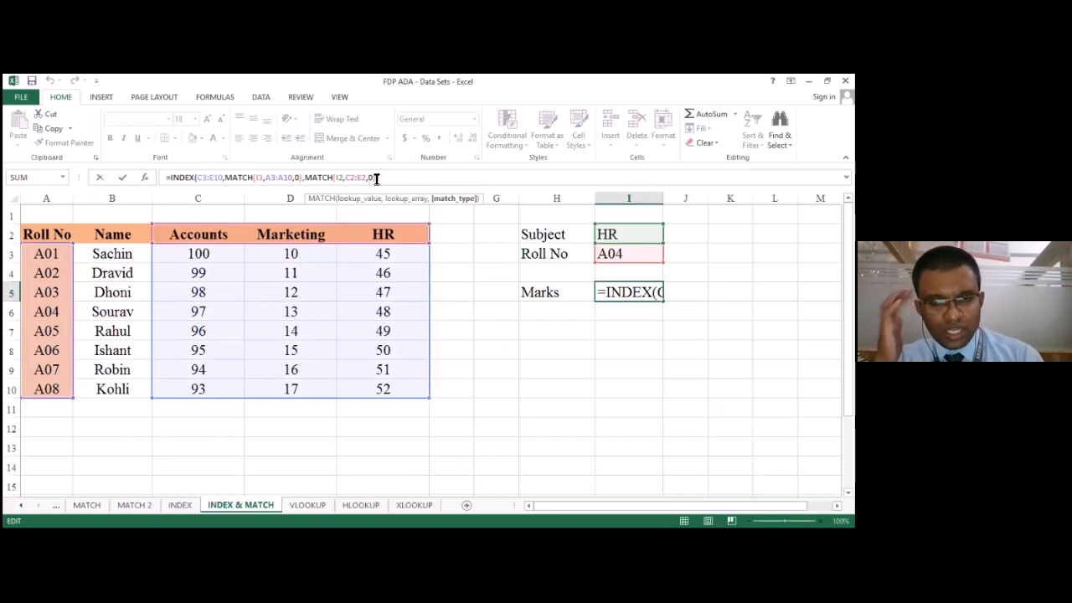
text()))
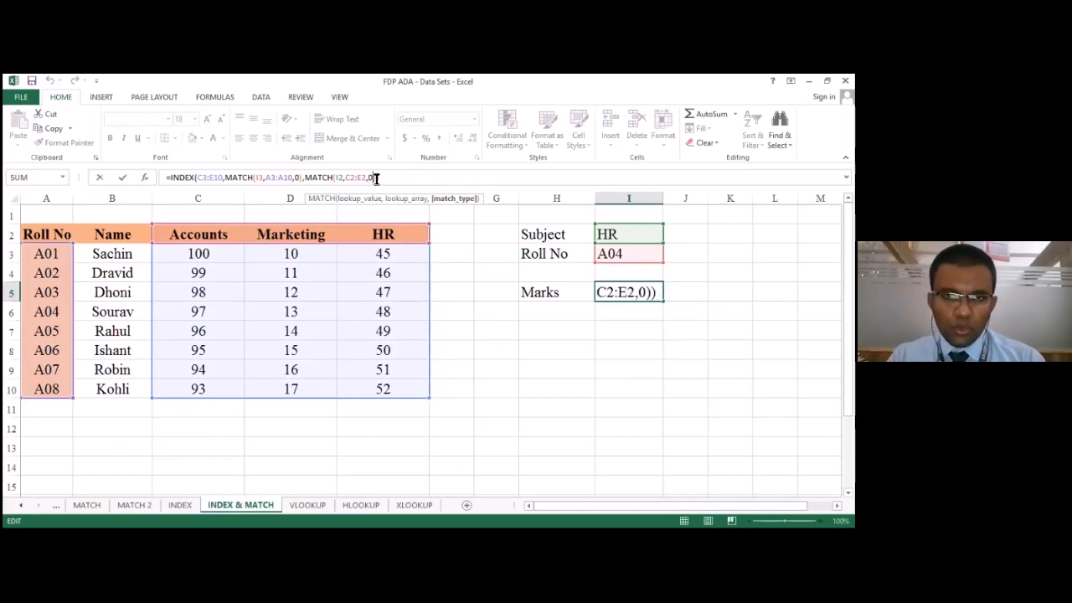
double_click(297, 177)
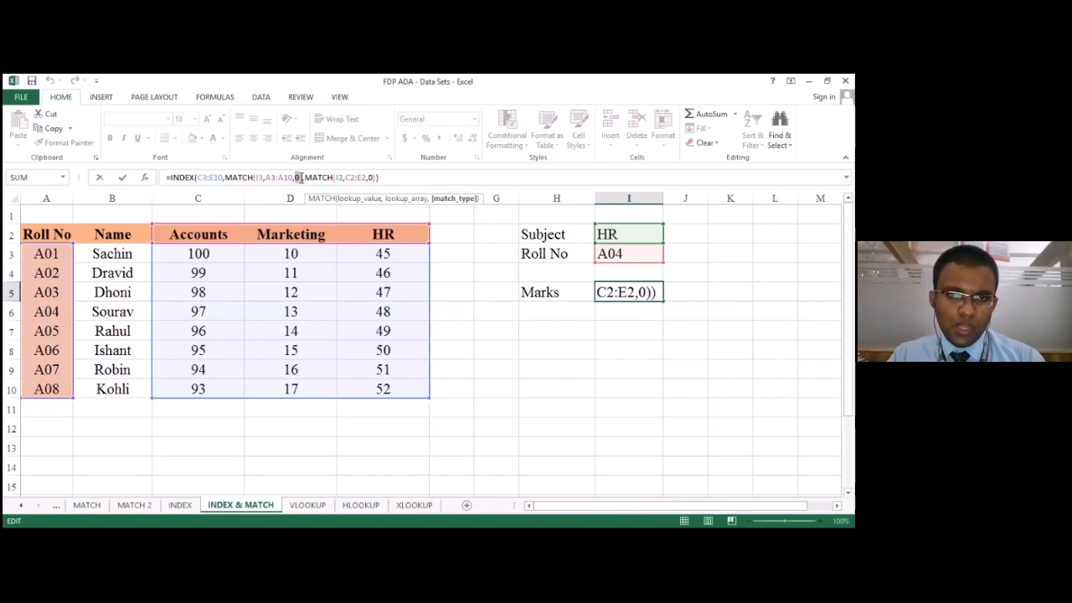
drag(301, 177, 304, 178)
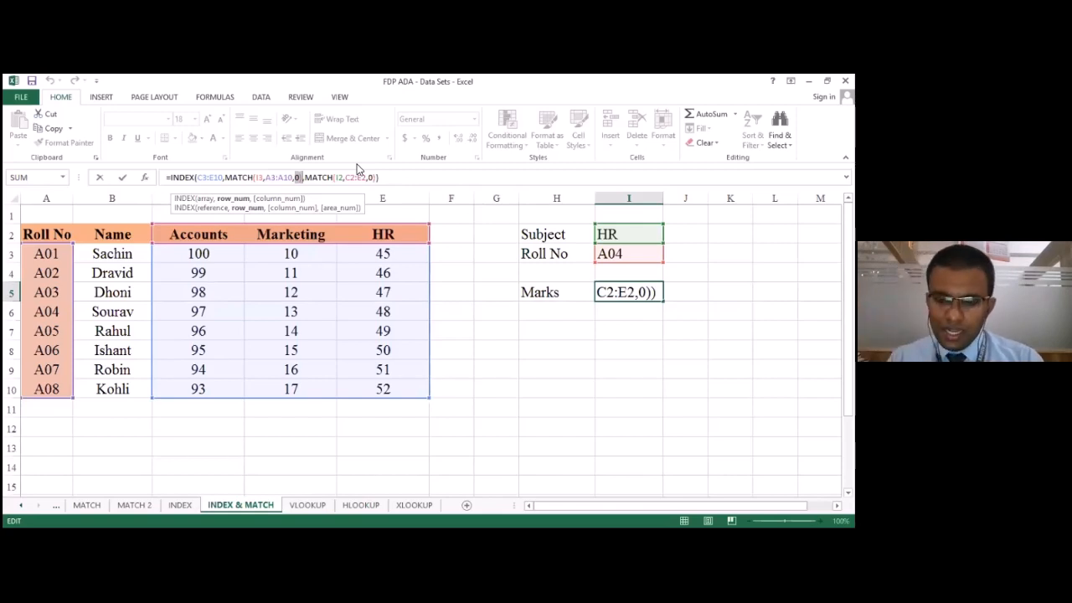
key(Right)
key(Left)
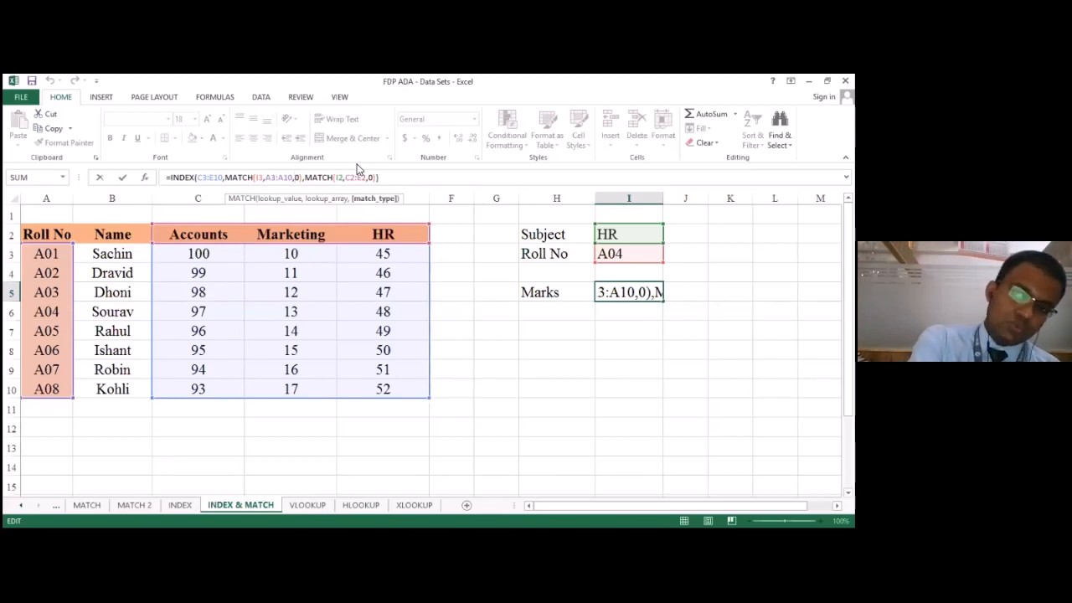
key(ctrl+Return)
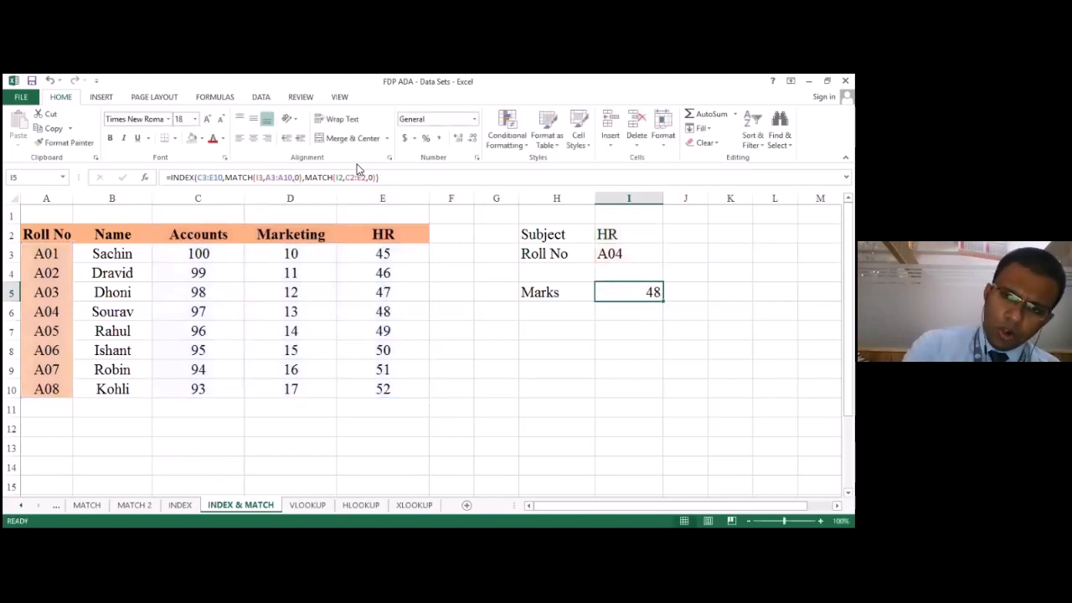
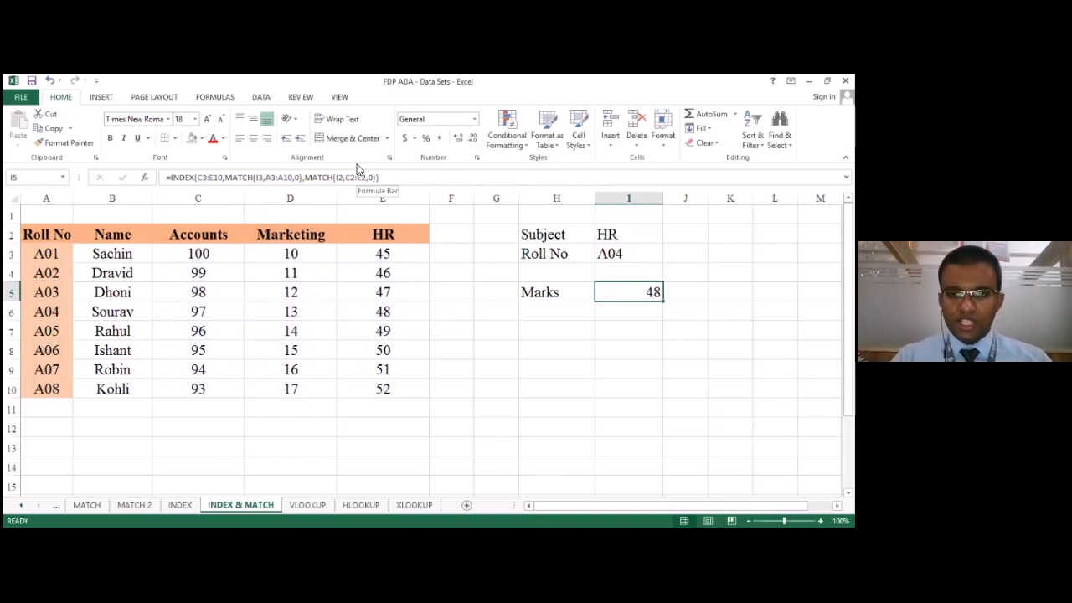
key(Down)
text(=)
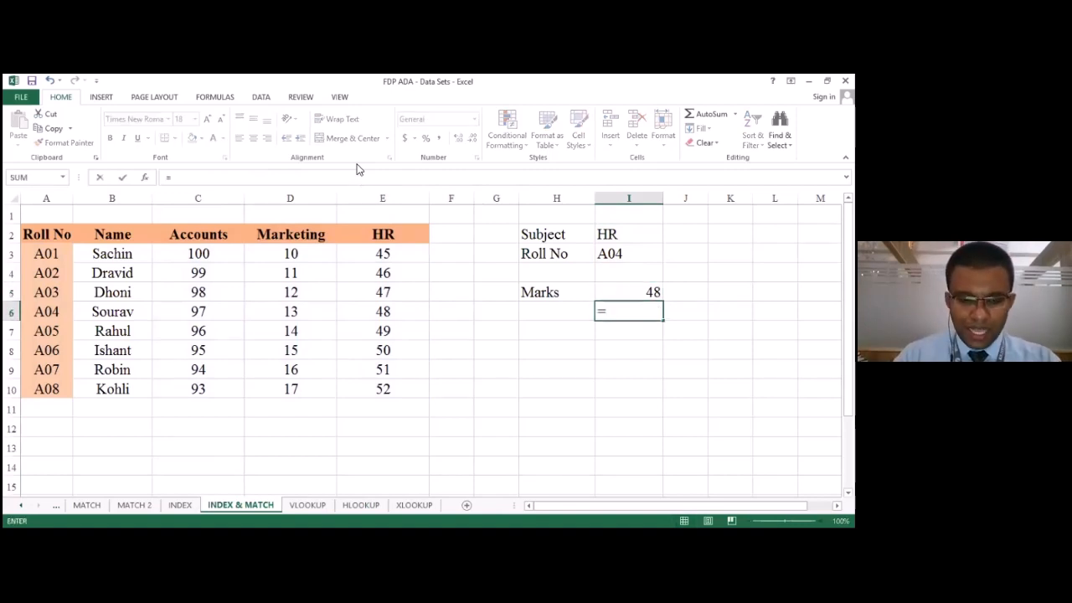
text(xlookup)
key(BackSpace)
key(BackSpace)
key(BackSpace)
key(BackSpace)
key(BackSpace)
key(BackSpace)
key(BackSpace)
key(BackSpace)
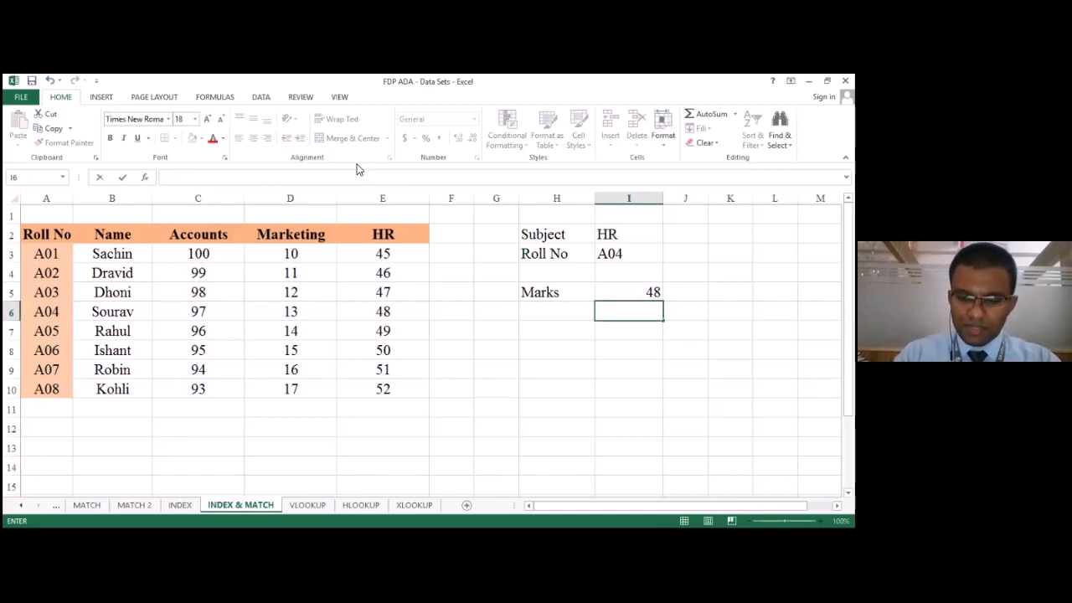
key(Escape)
key(Down)
key(Up)
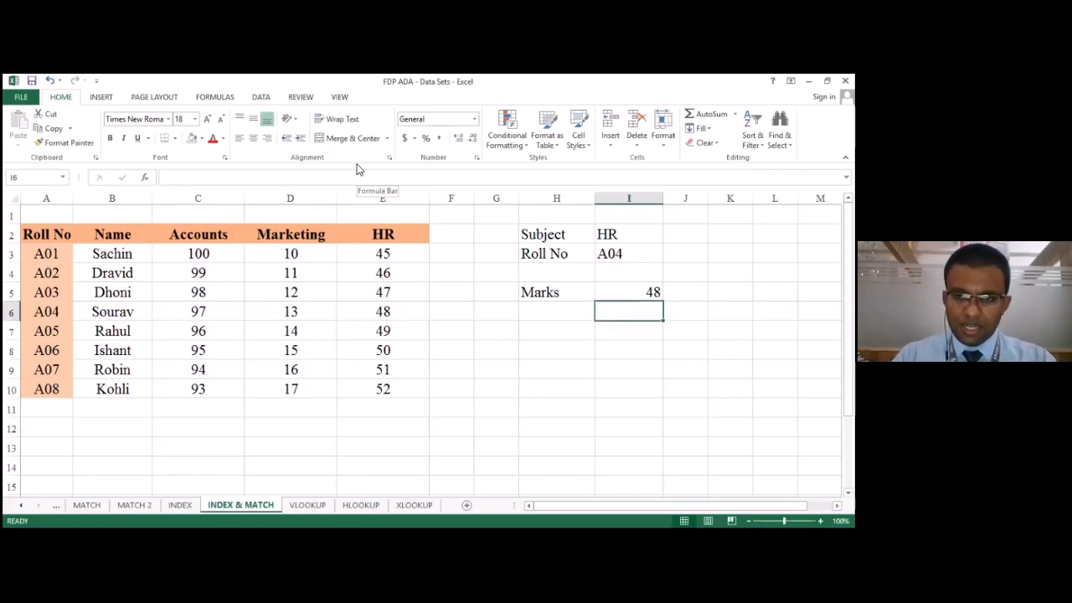
key(Up)
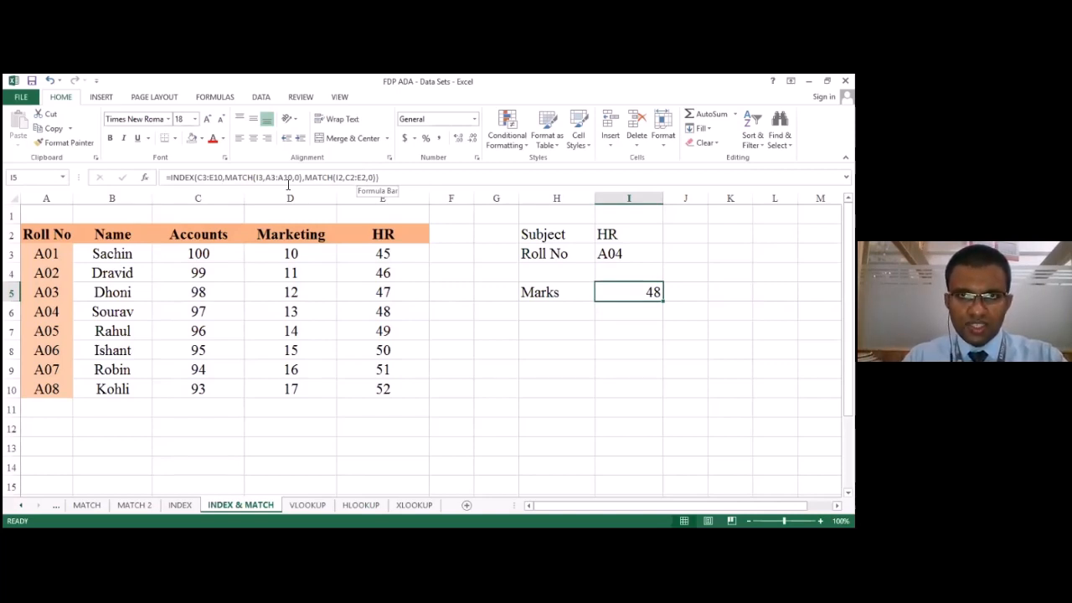
- Check the Office product edition on the account page once more and go back to the sheet
click(13, 100)
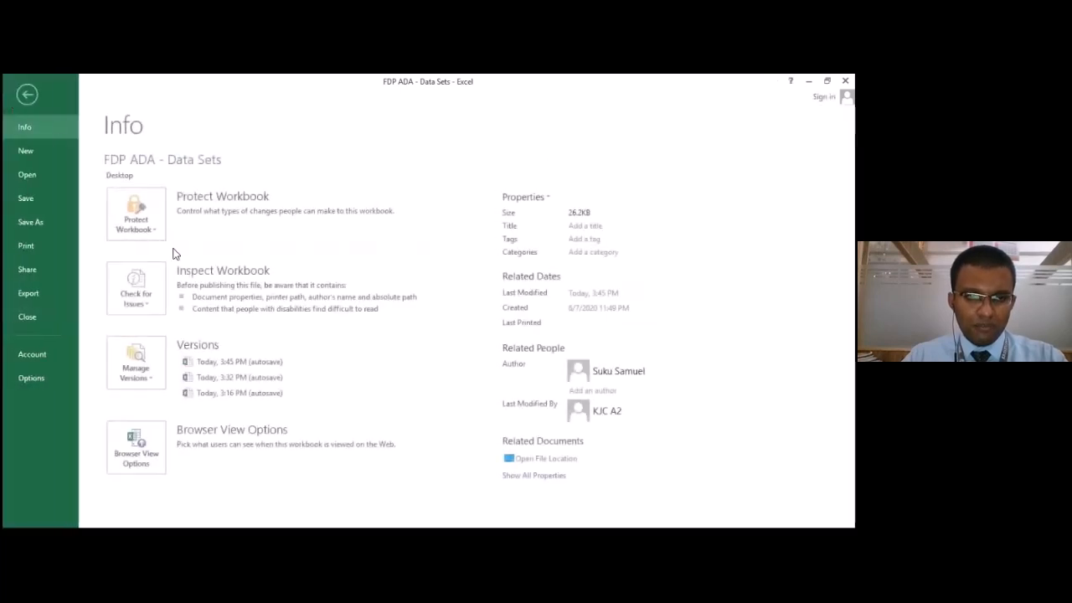
click(61, 354)
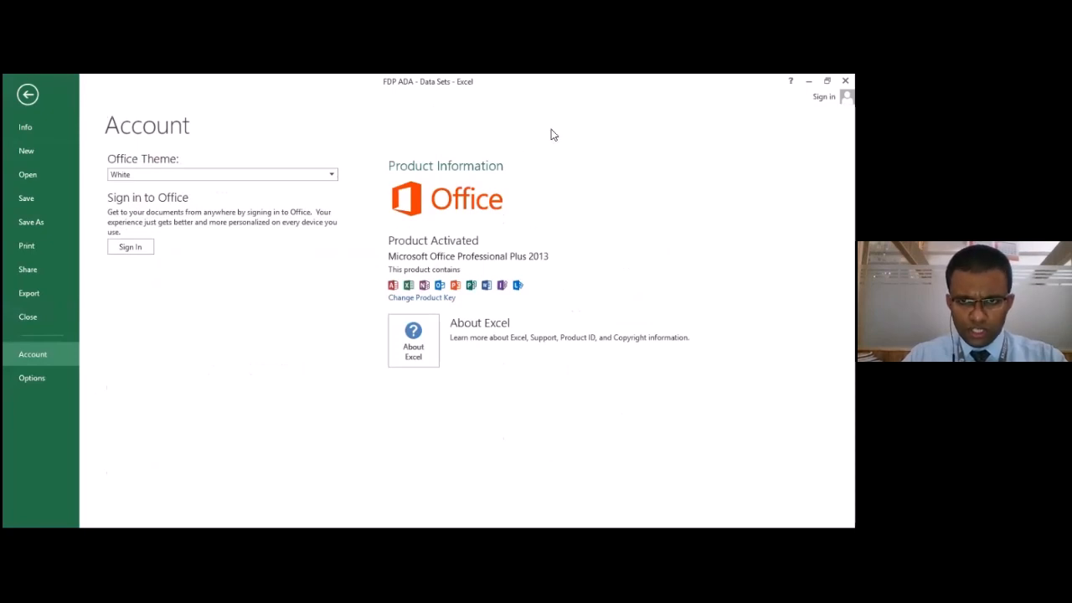
click(28, 95)
- Clear the marks cell I5 and start a new INDEX formula there with C3:E10 as the array
key(Delete)
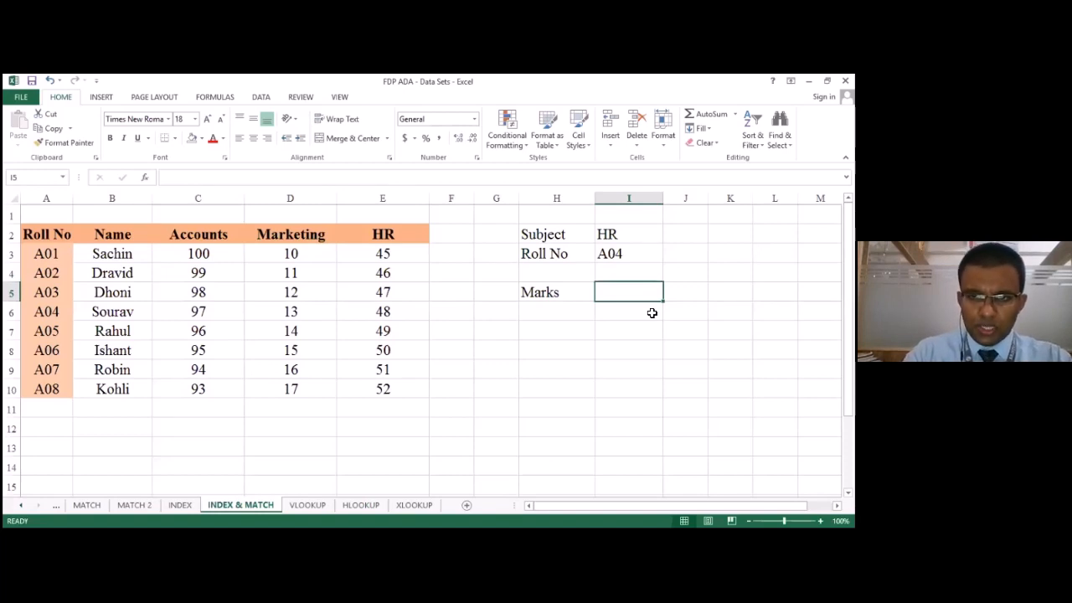
text(=)
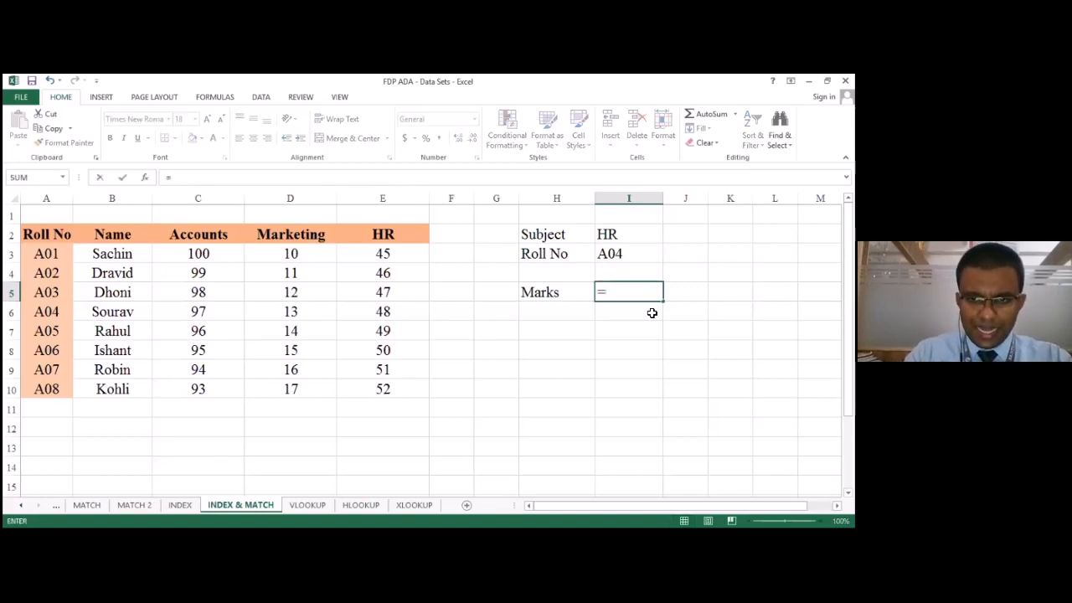
text(index()
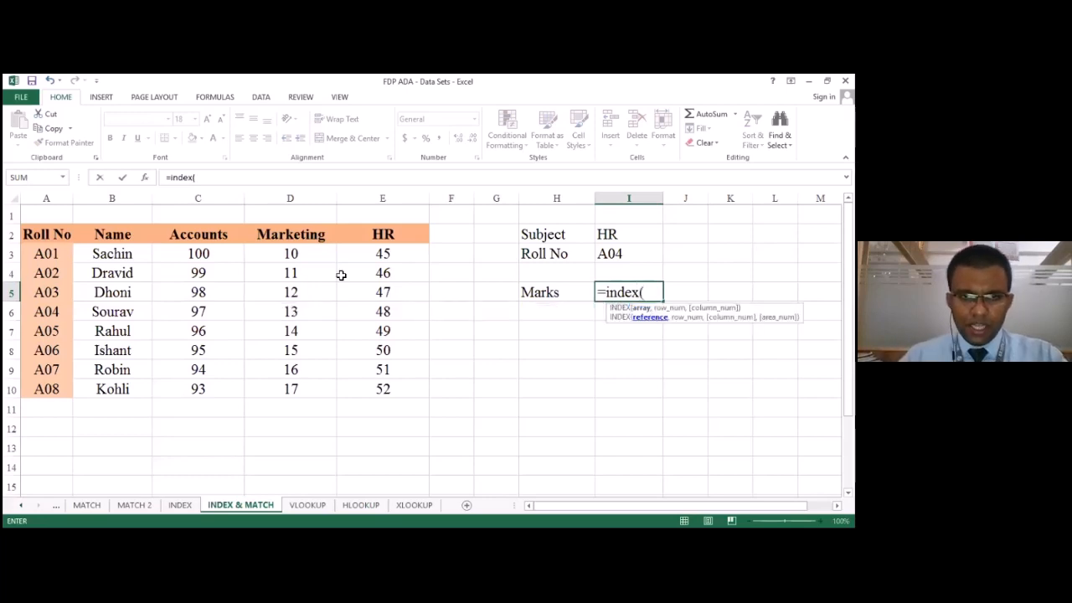
click(219, 255)
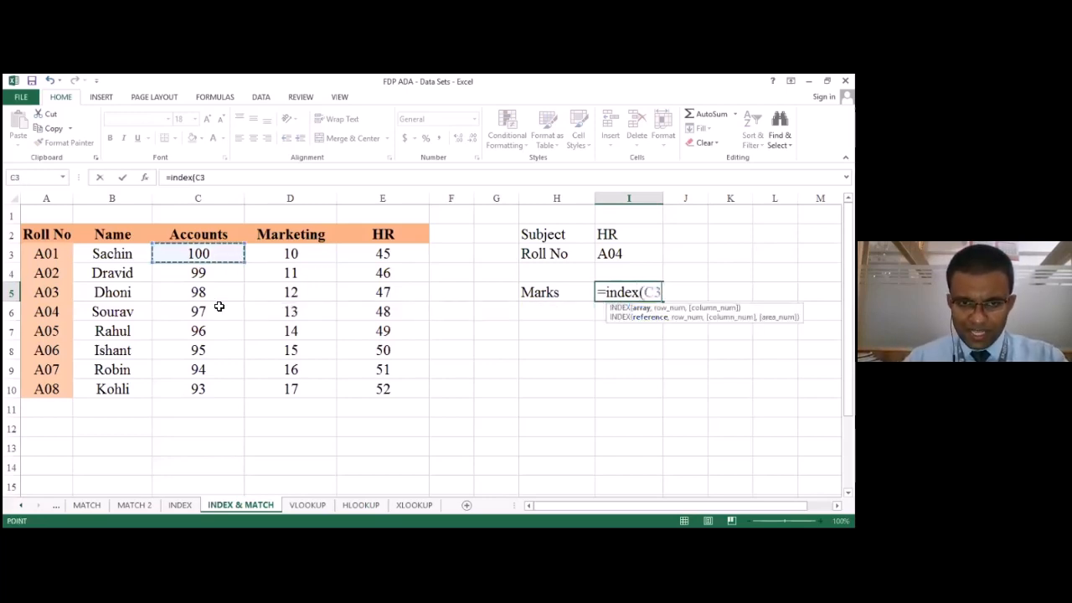
key(ctrl+shift+Down)
key(ctrl+shift+Right)
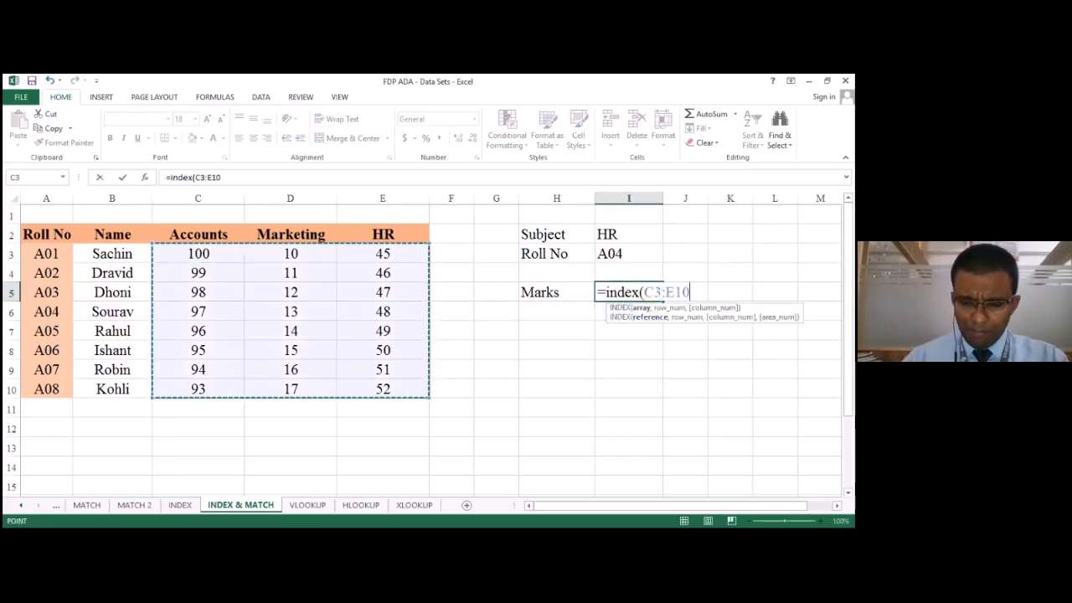
text(,)
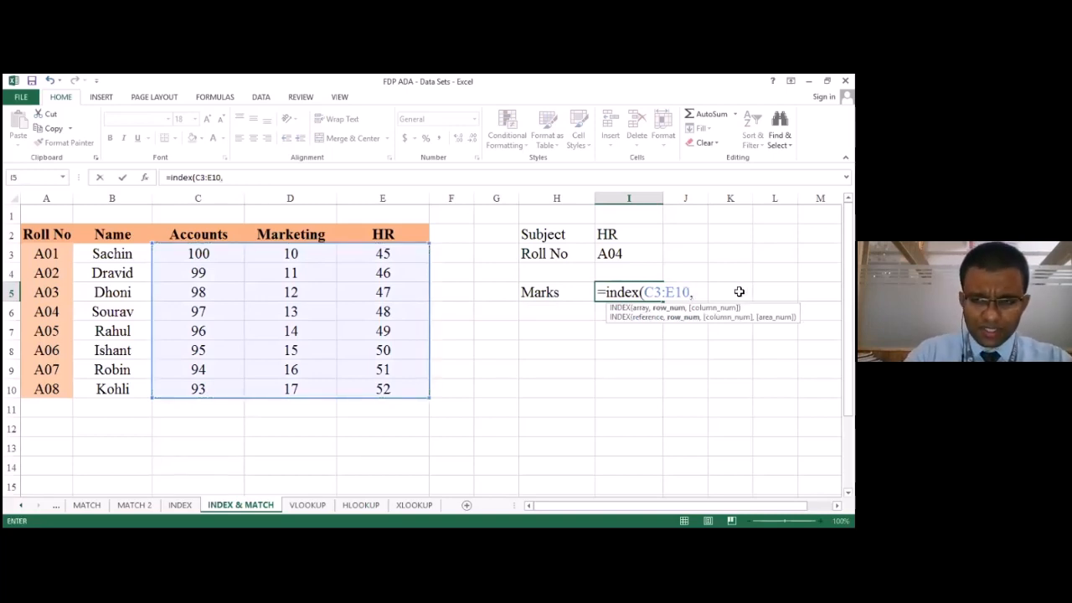
- Add a MATCH as the row number with roll number I3 as lookup value, A3:A10 as lookup array and match type 0
text(match)
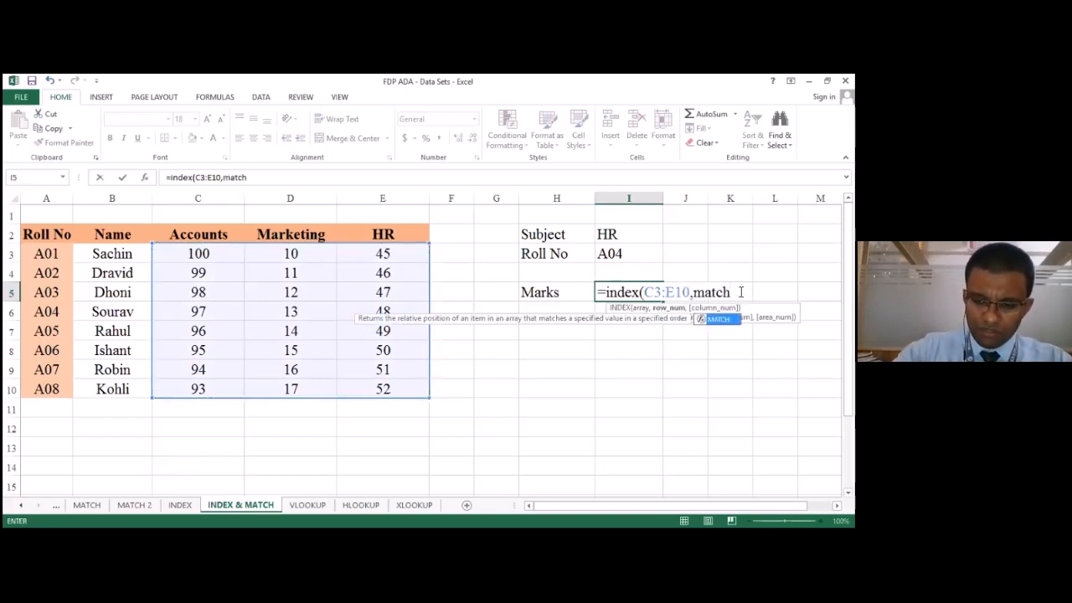
text(()
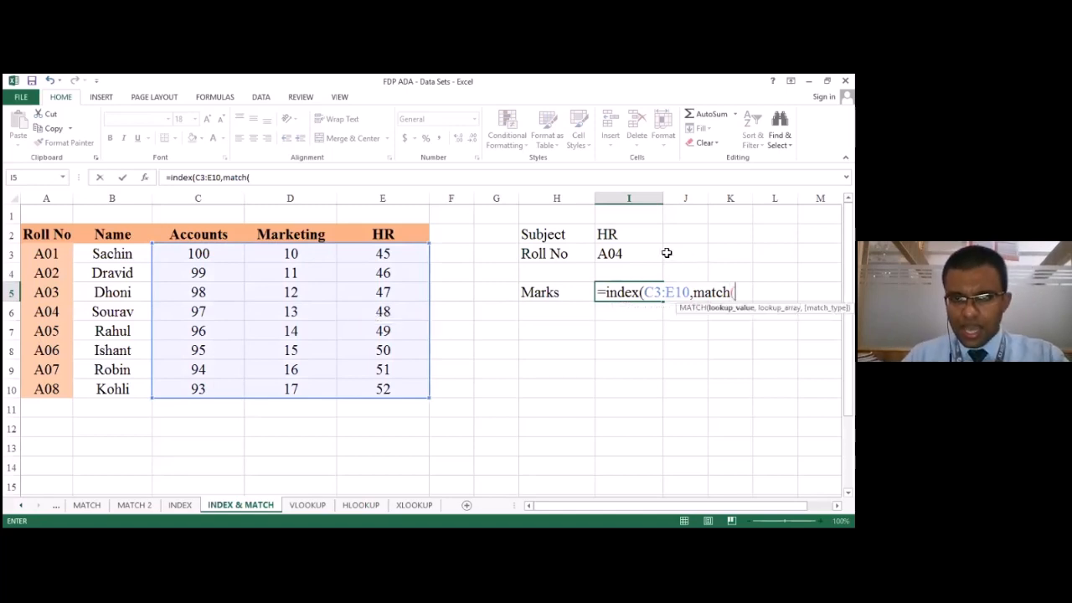
click(641, 250)
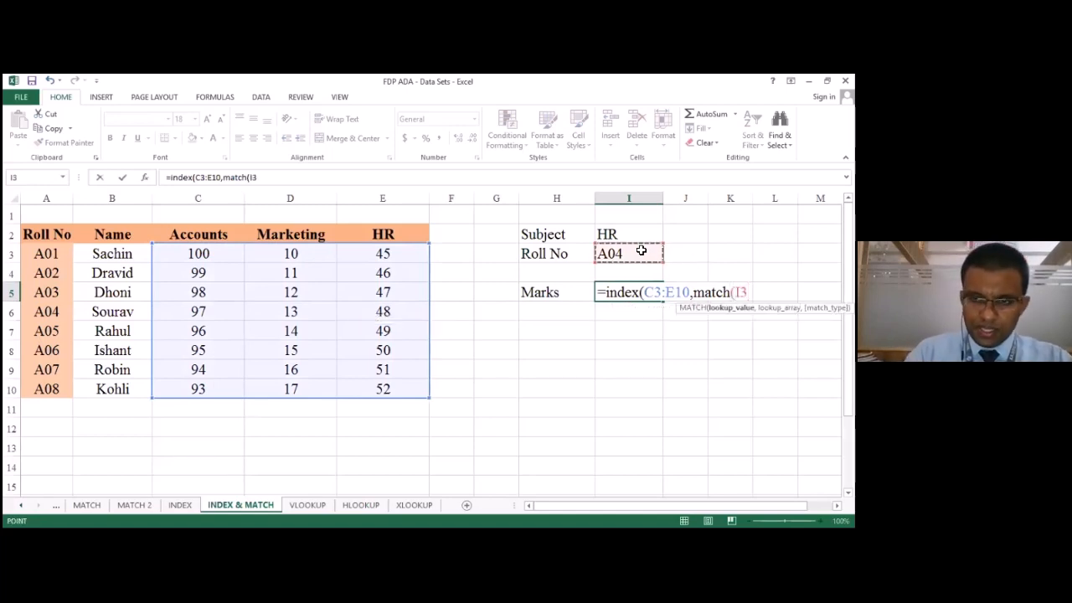
text(,)
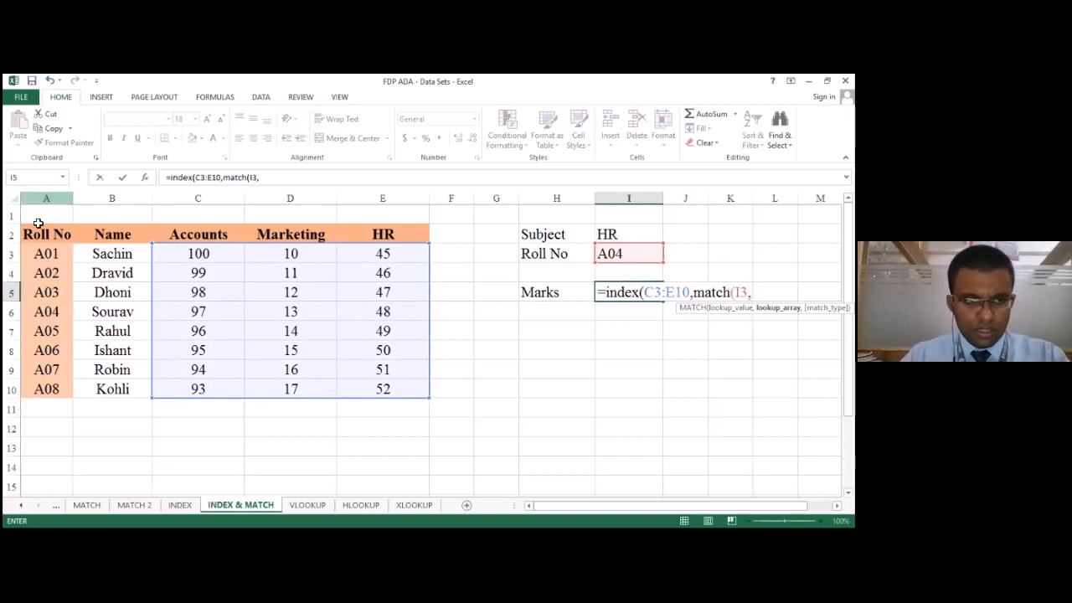
click(46, 254)
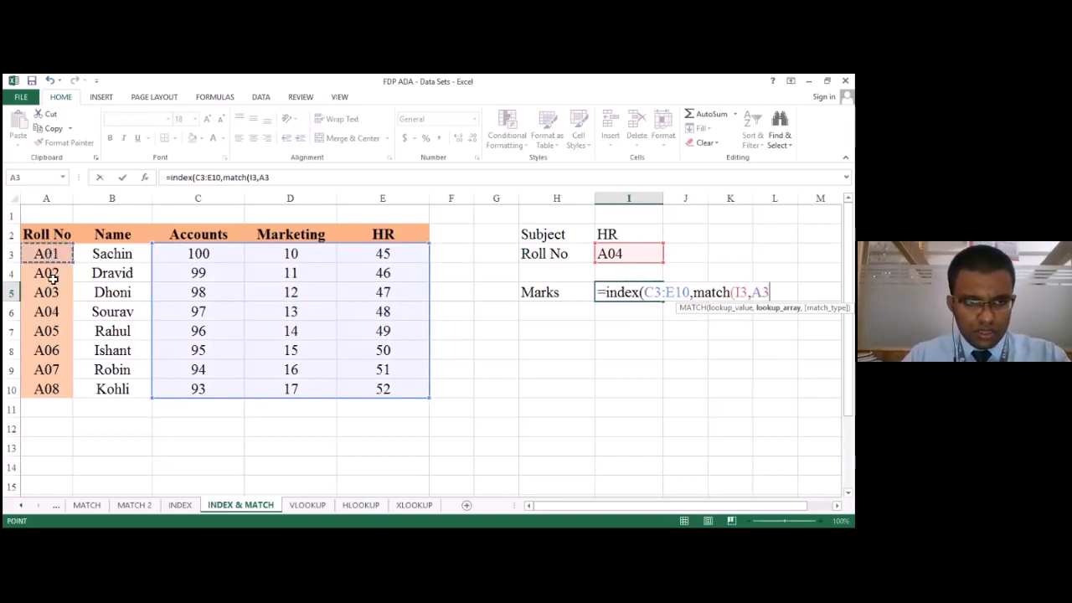
drag(52, 279, 42, 388)
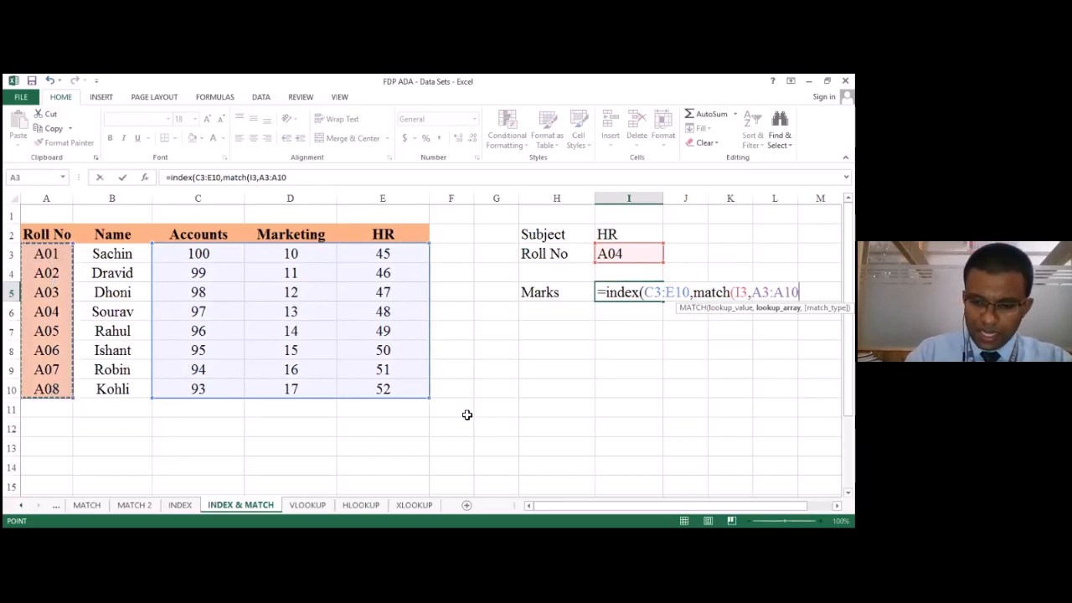
text(,))
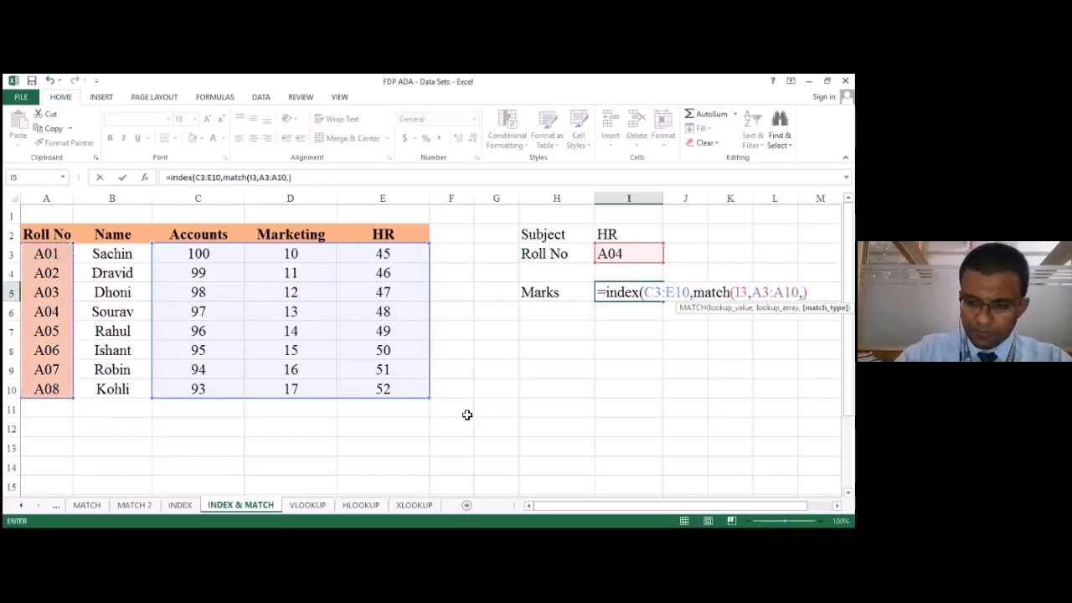
key(Left)
text(0)
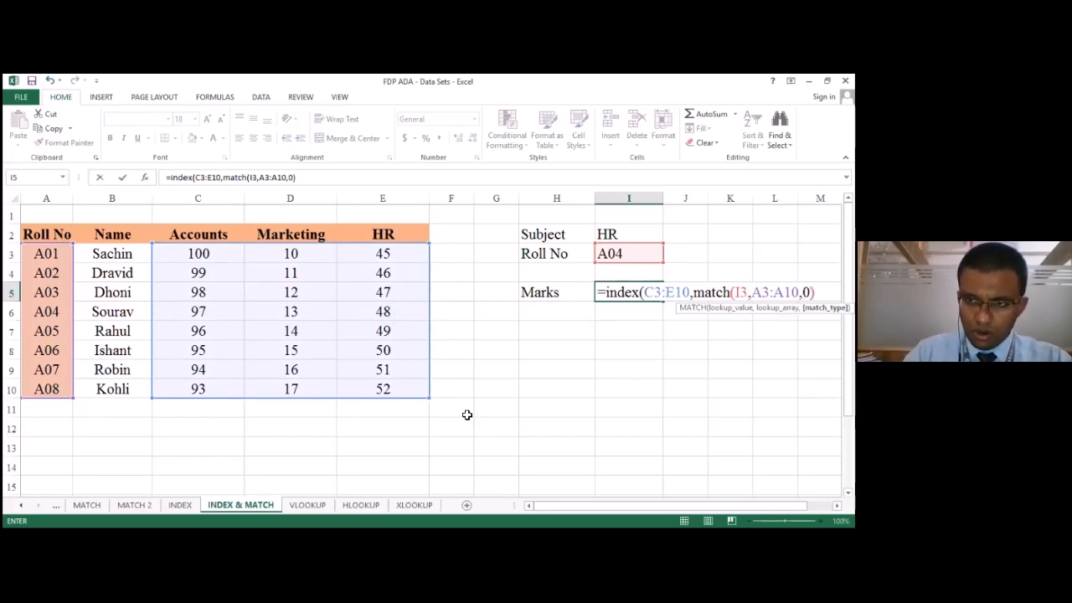
- Begin a second MATCH as the column number of the INDEX formula, with subject cell I2 as its lookup value
key(Right)
text(,)
click(642, 235)
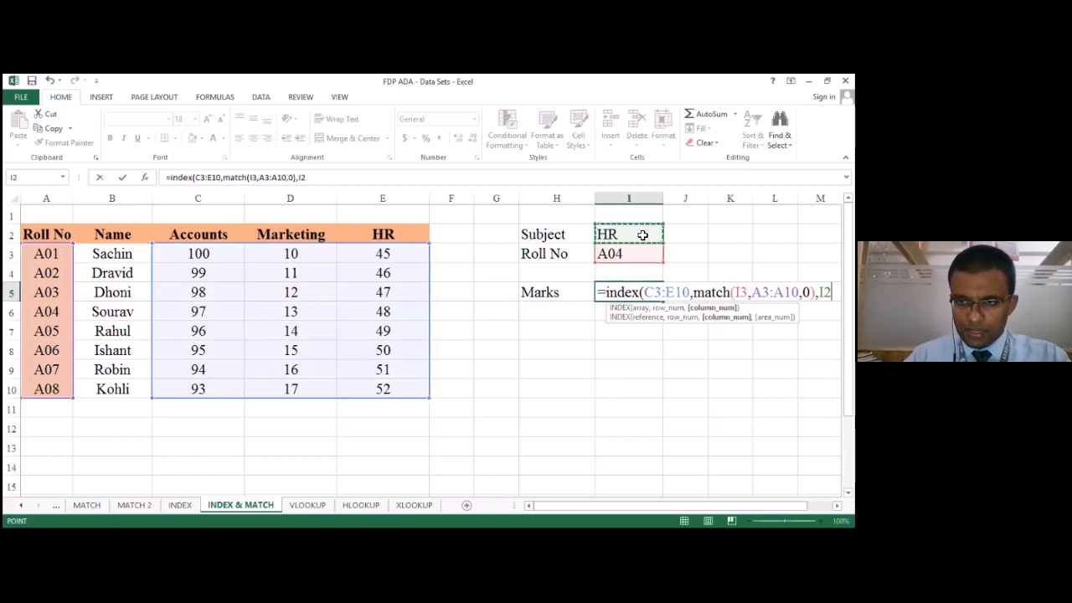
key(BackSpace)
key(BackSpace)
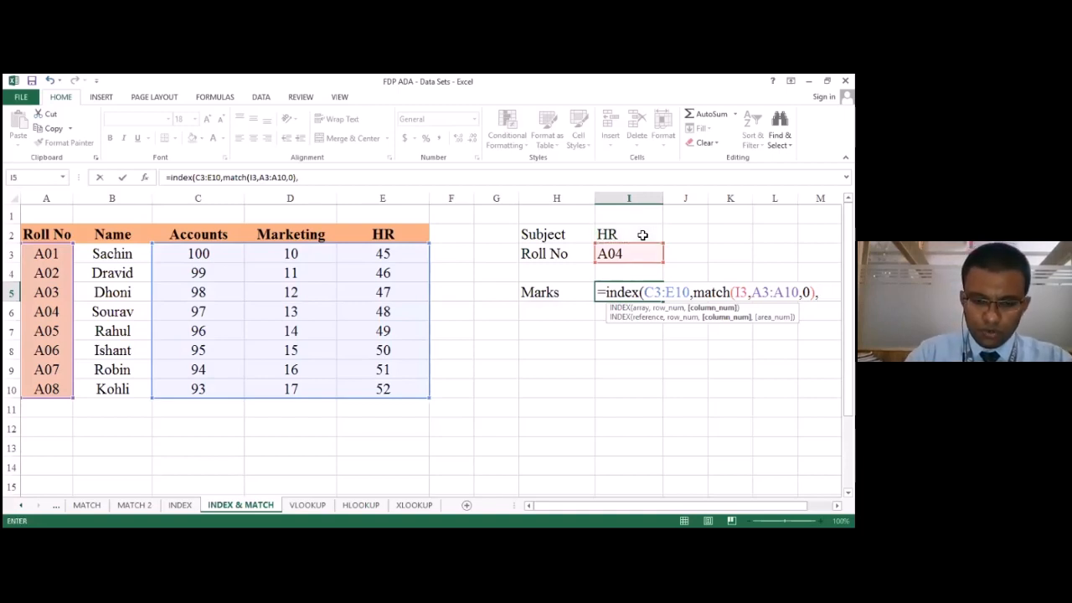
text(match)
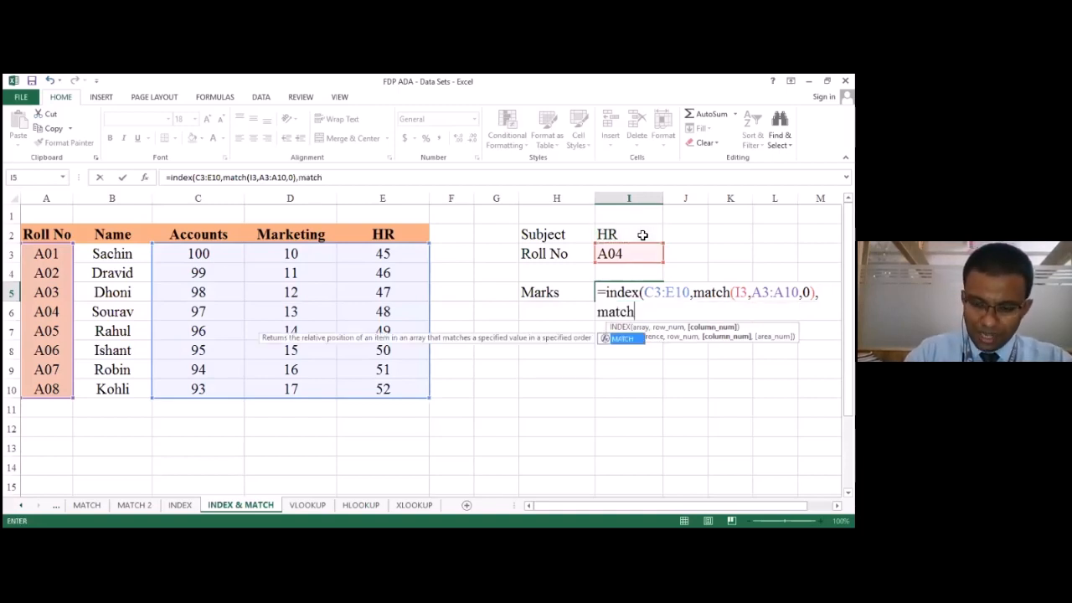
text(()
click(642, 236)
text(,)
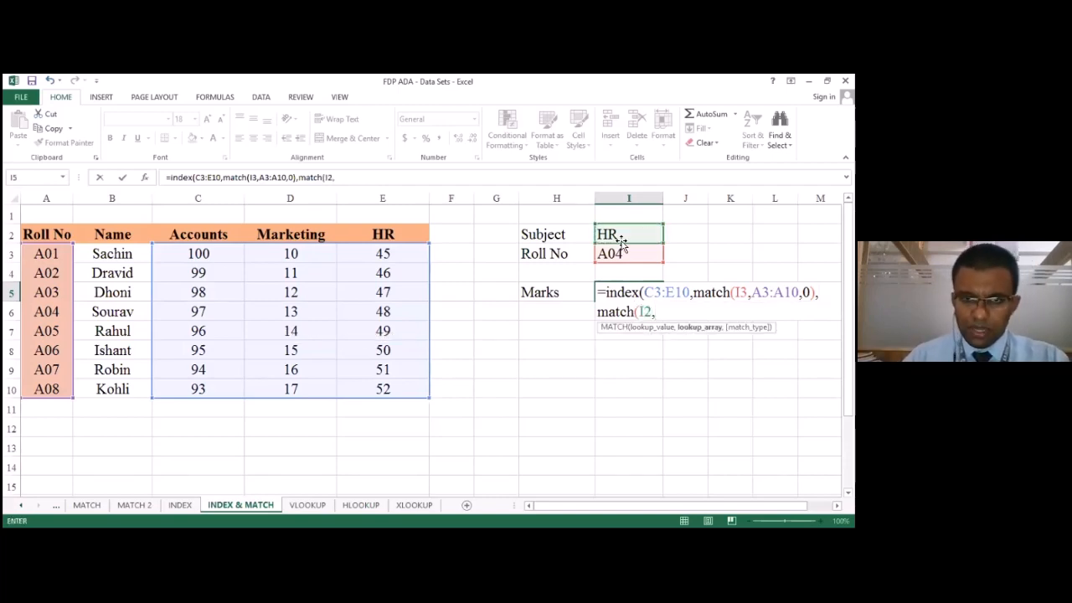
- Complete the second MATCH with lookup array C2:E2 and match type 0, and enter the formula
click(215, 234)
drag(215, 234, 360, 231)
text(,)
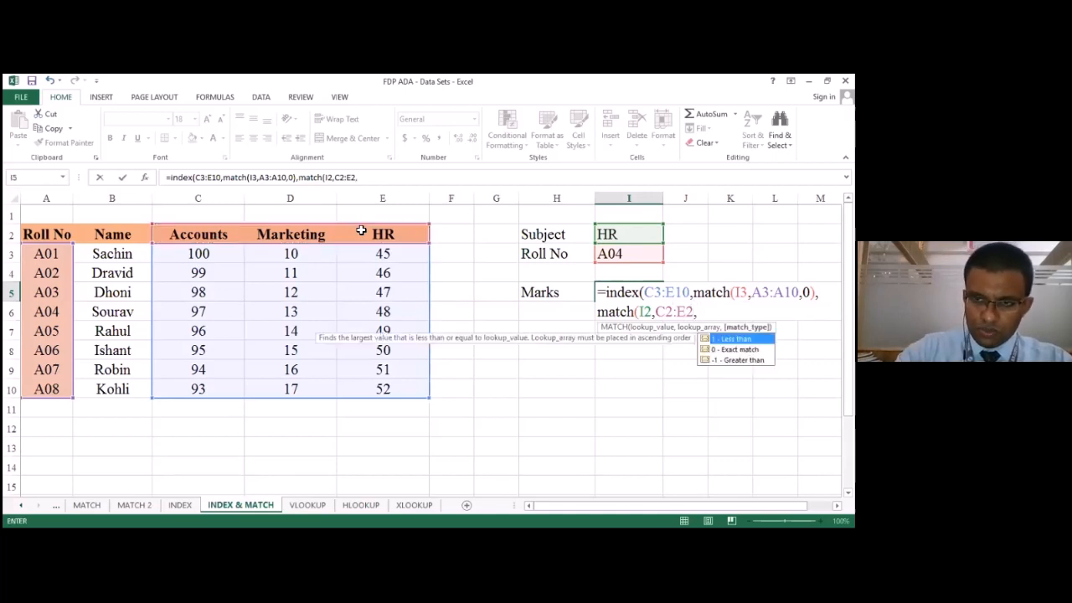
text(0)
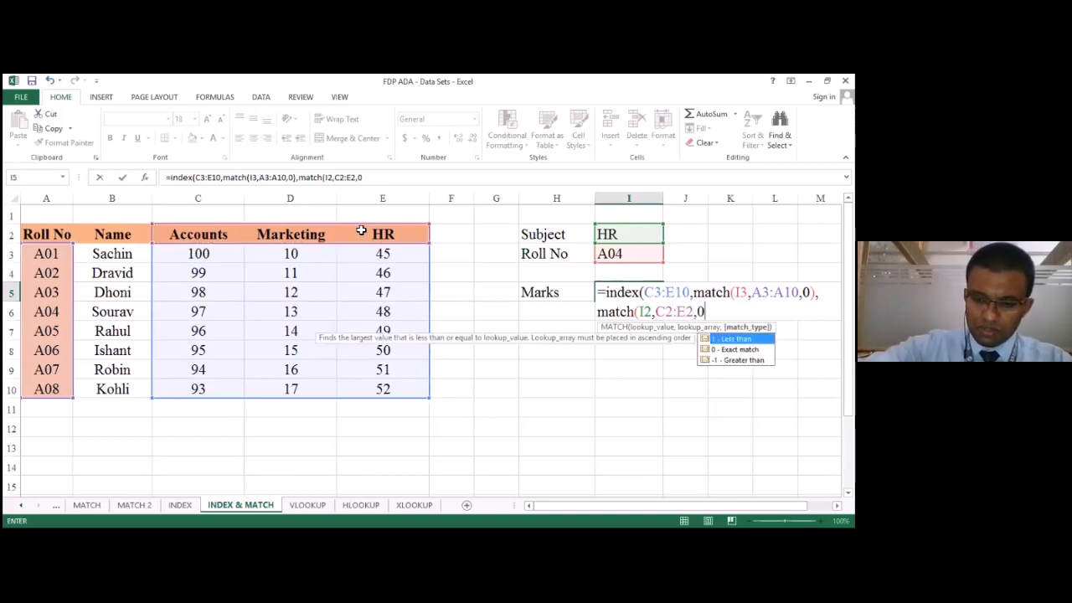
text())
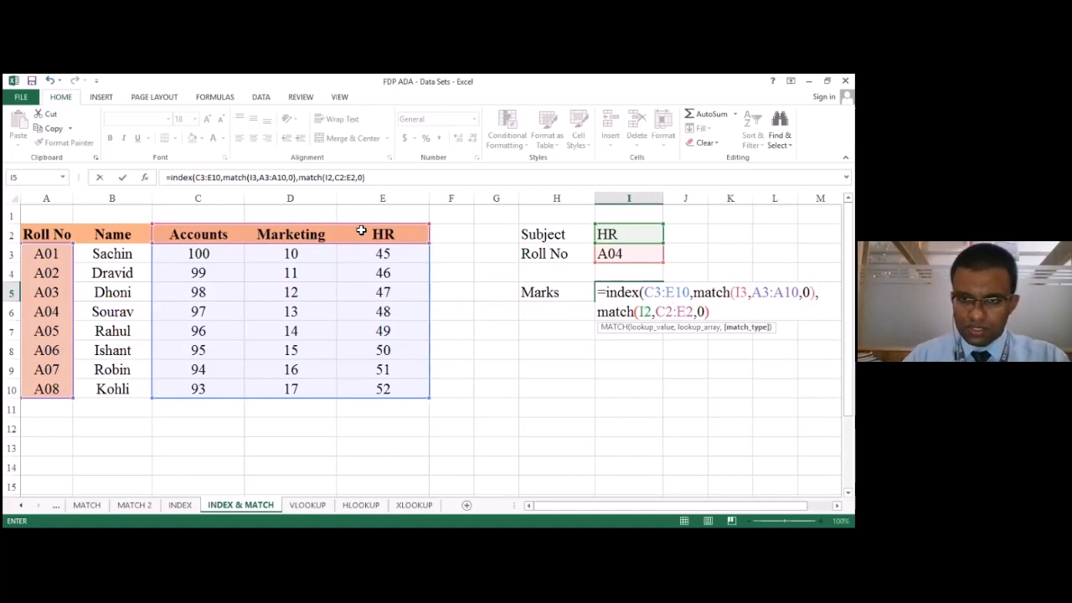
key(Return)
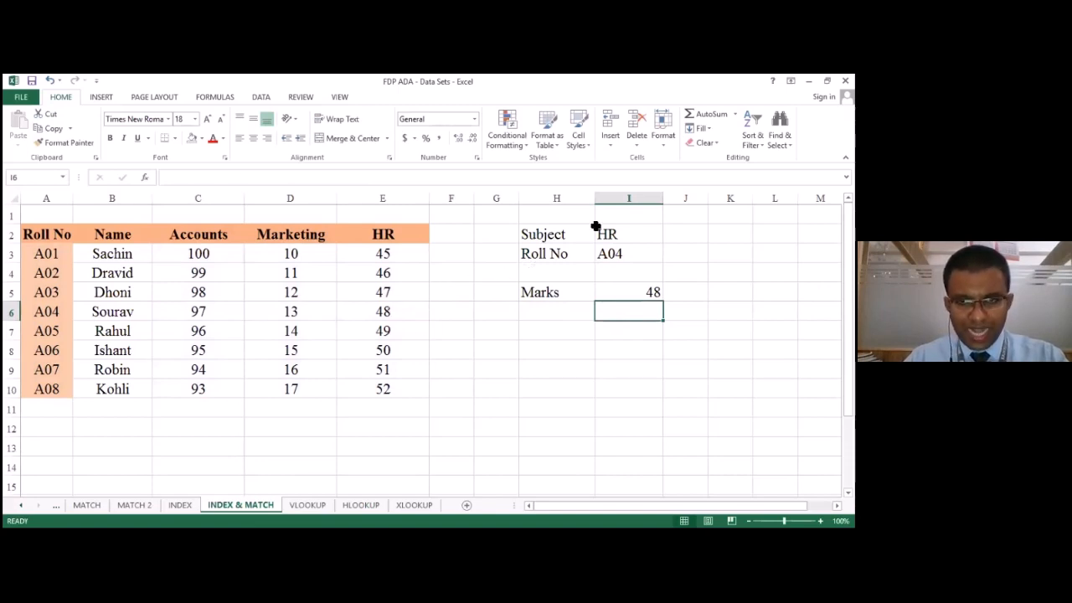
- Change the subject in I2 to Accounts to test the formula
click(630, 226)
text(acoc)
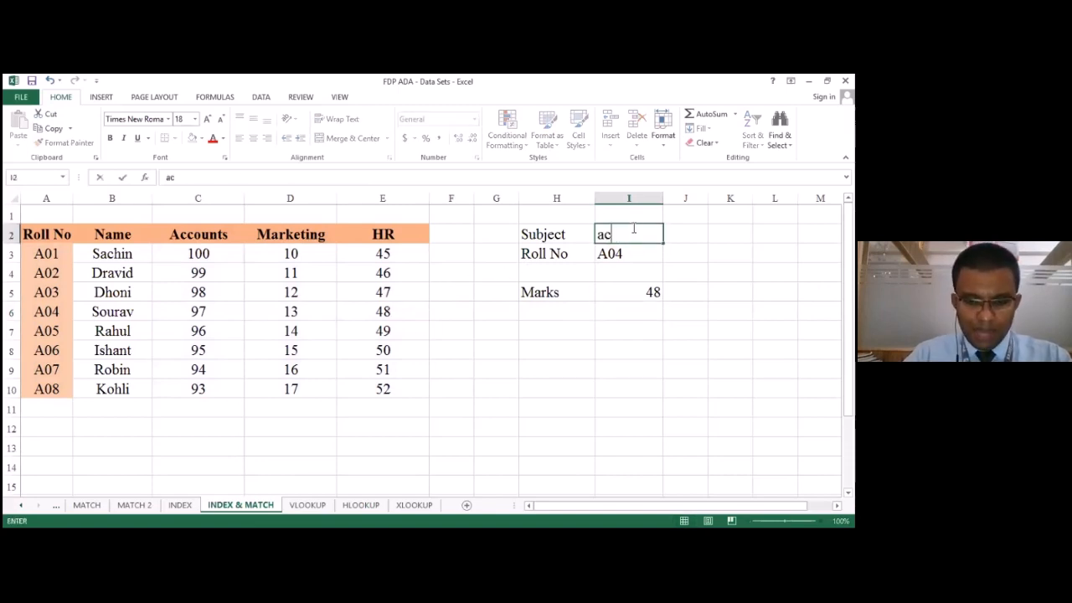
key(BackSpace)
key(BackSpace)
key(BackSpace)
key(BackSpace)
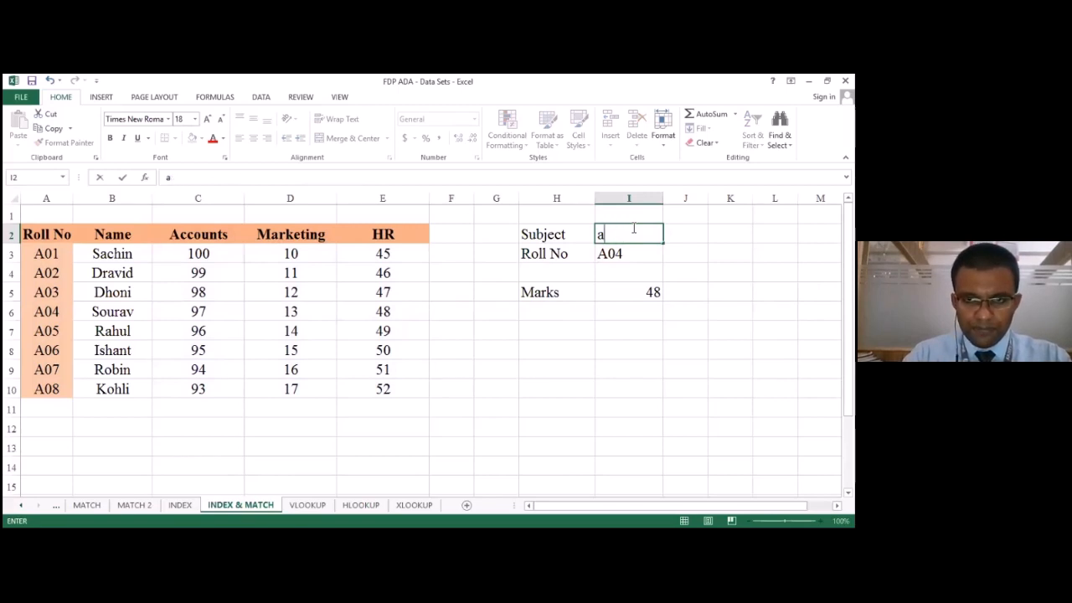
text(acco)
key(BackSpace)
key(BackSpace)
key(BackSpace)
key(BackSpace)
text(Accounts)
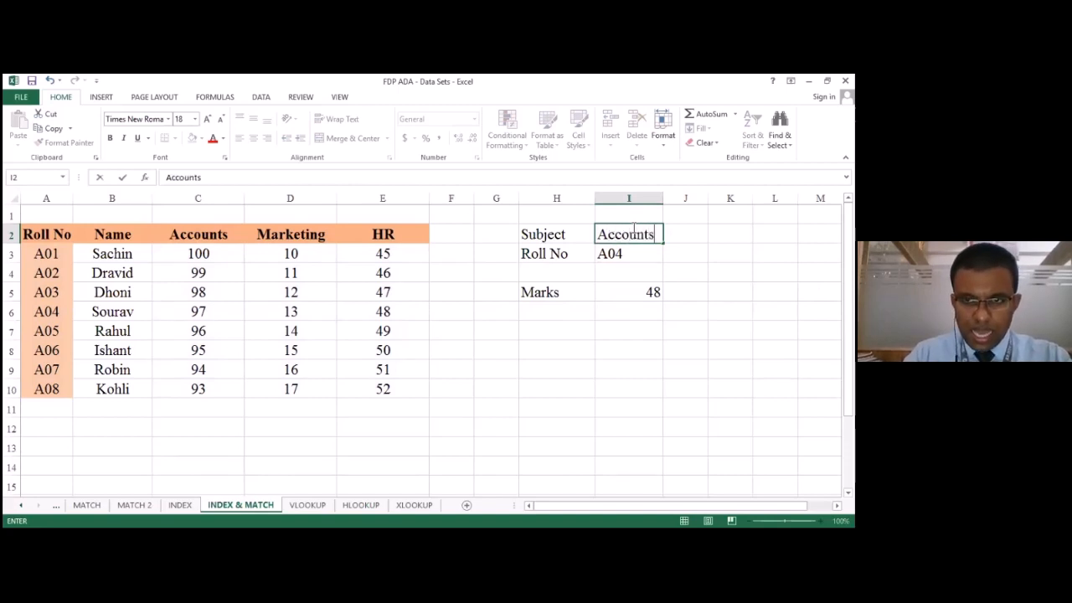
key(Return)
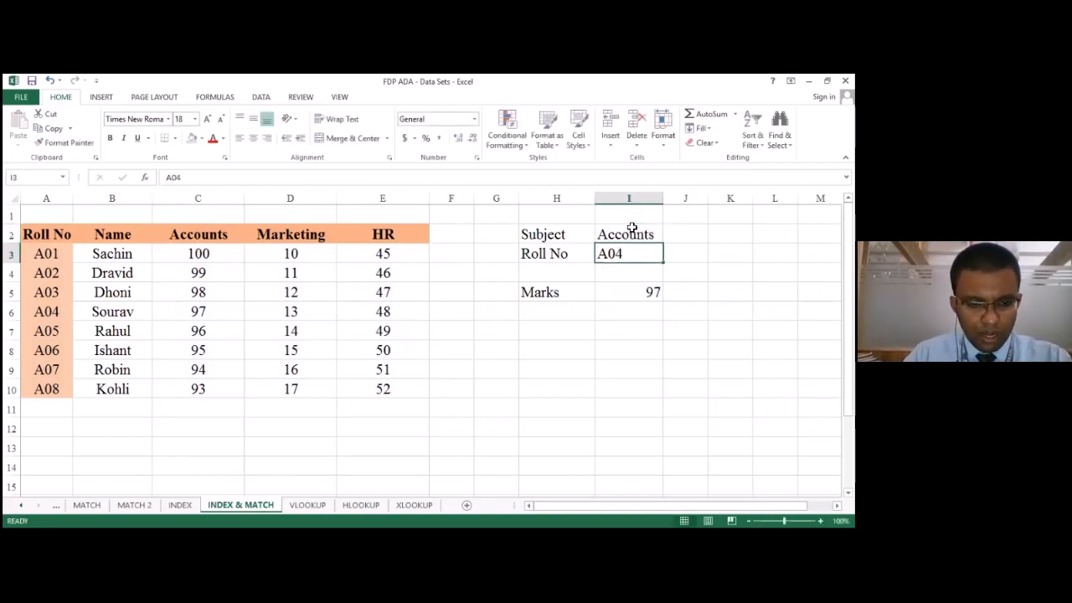
- Change the roll number in I3 to a01 to test the marks lookup
key(Down)
key(Up)
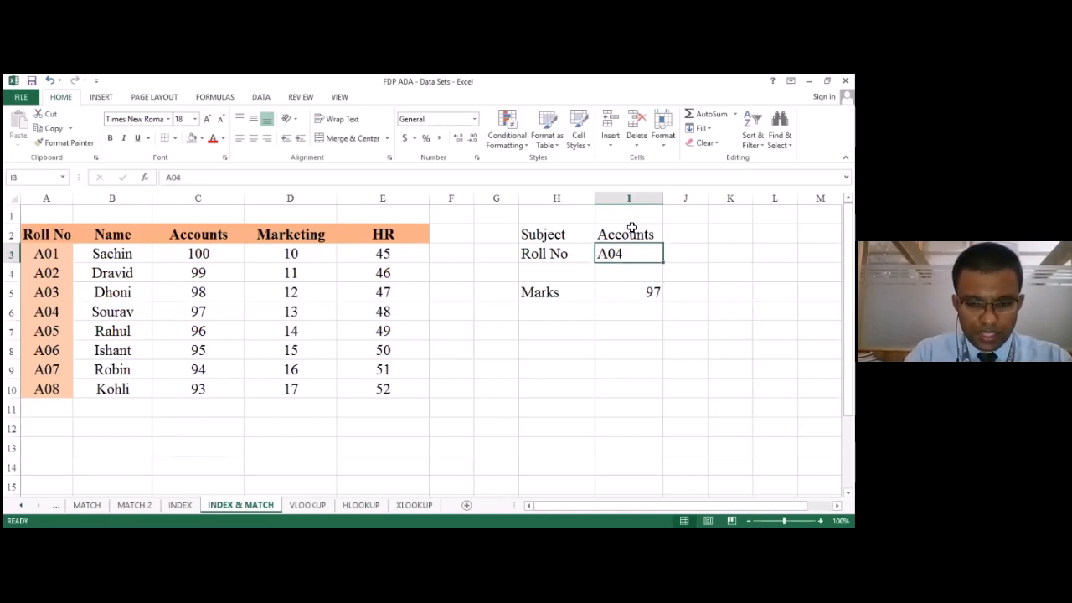
text(01)
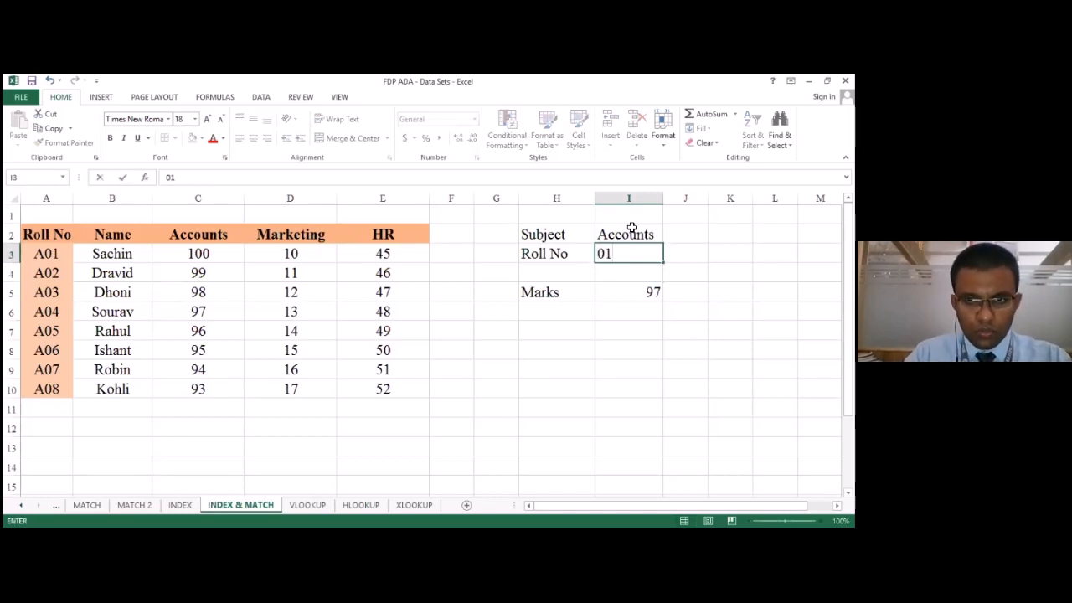
key(BackSpace)
key(BackSpace)
text(a01)
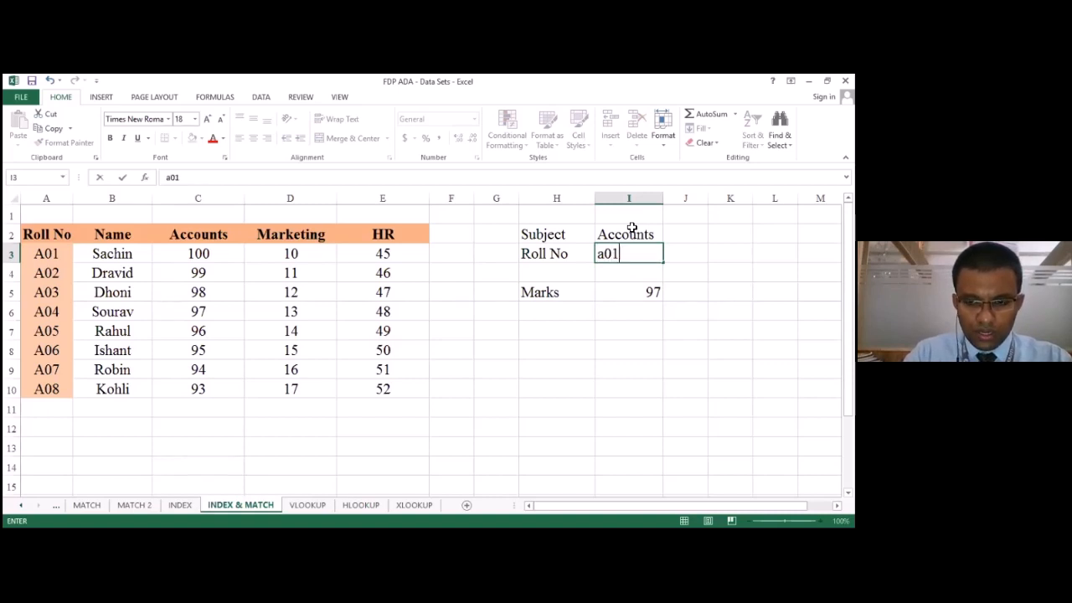
key(Return)
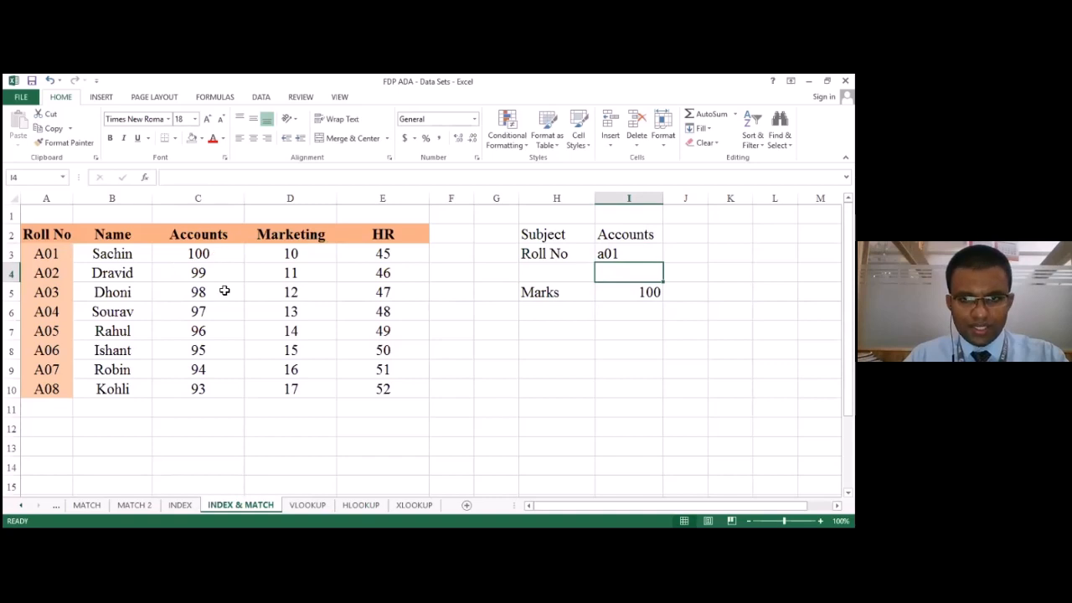
- Set the roll number in I3 to A08 to test the lookup with the last student
click(637, 250)
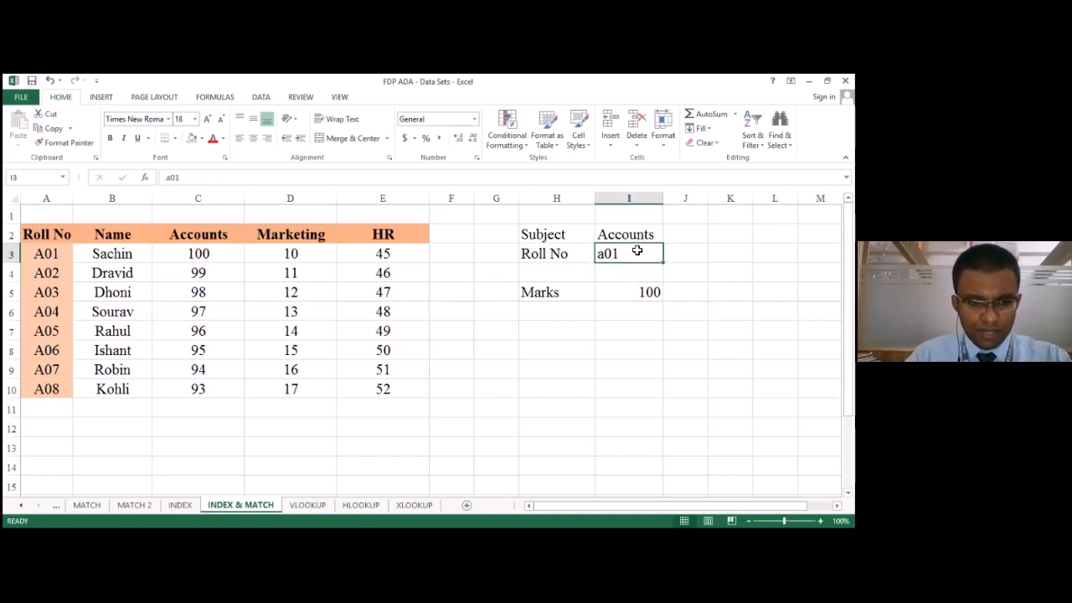
key(BackSpace)
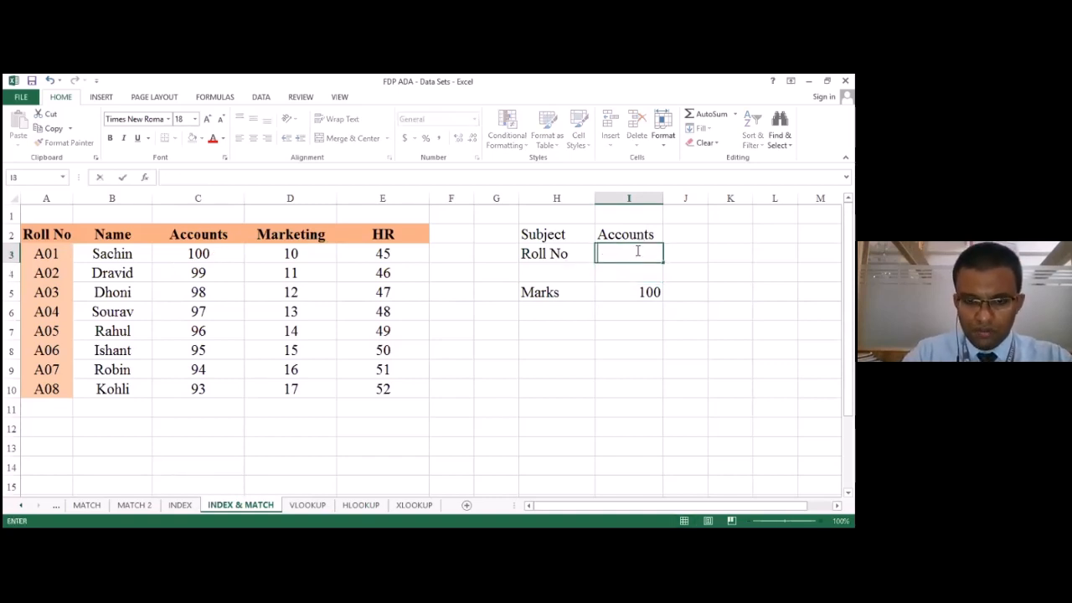
text(A08)
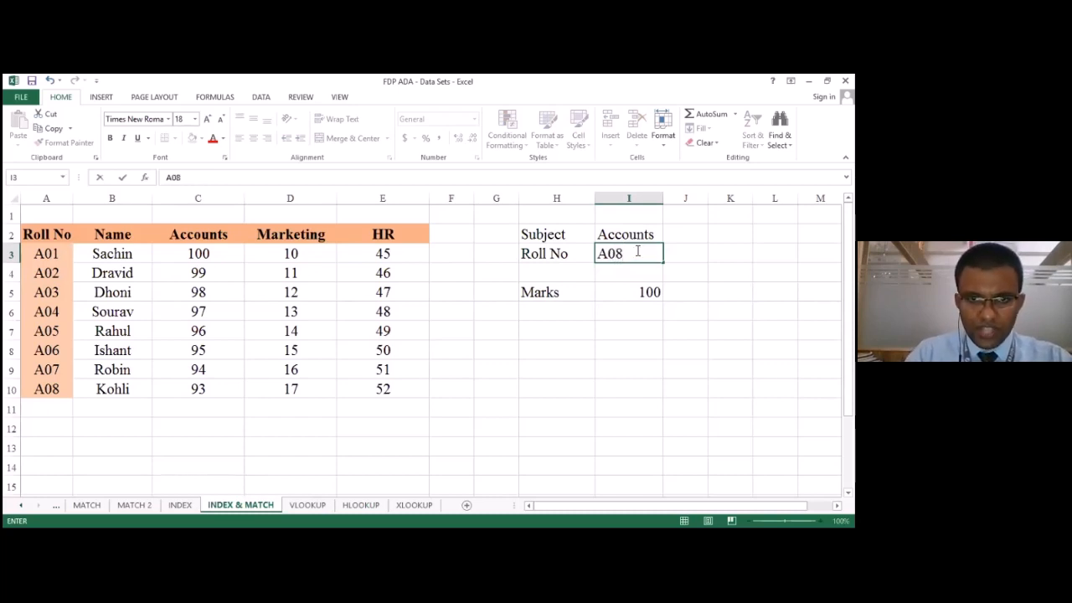
key(Return)
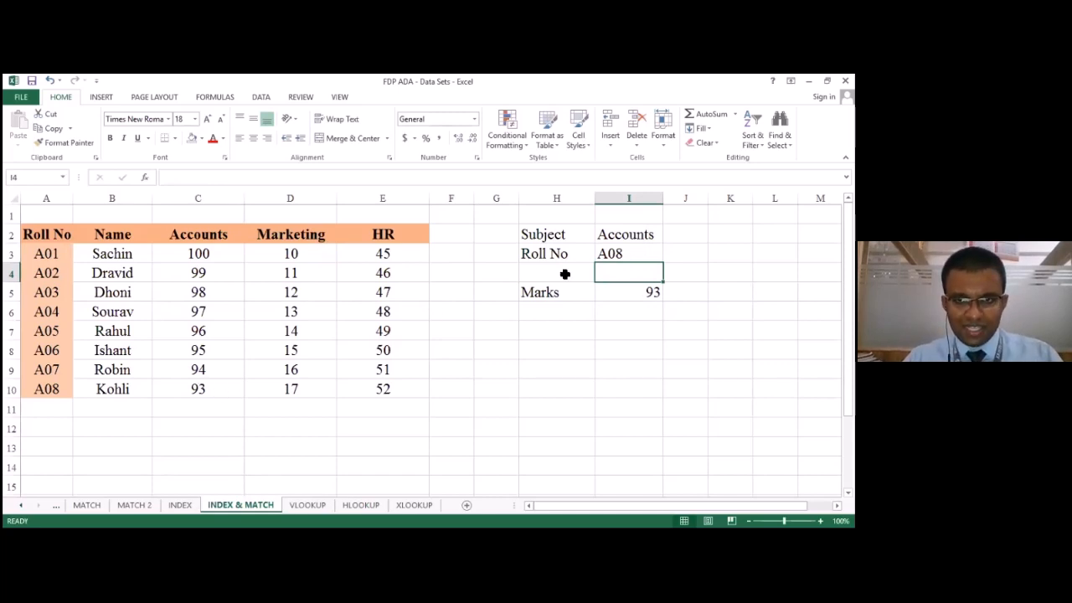
- Change the subject in I2 to Marketing to test the marks lookup
click(643, 235)
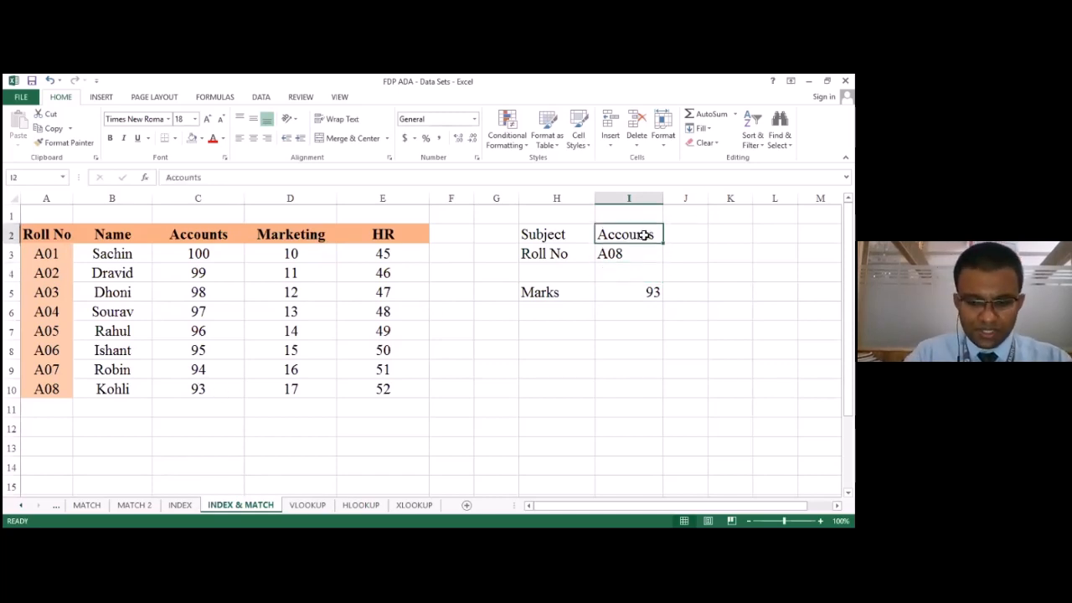
text(Ma)
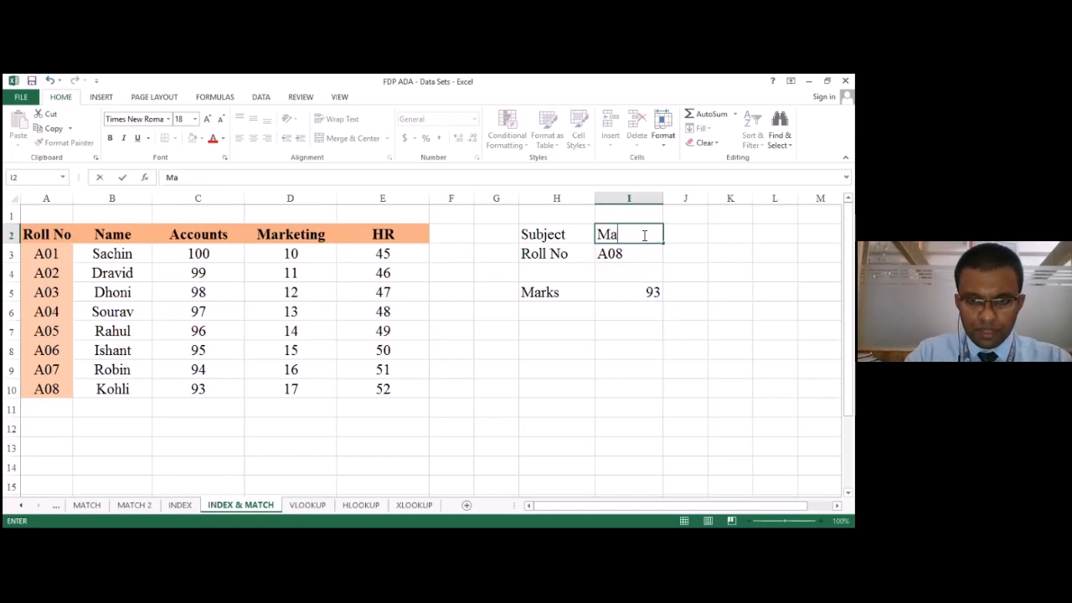
text(rketing)
key(Return)
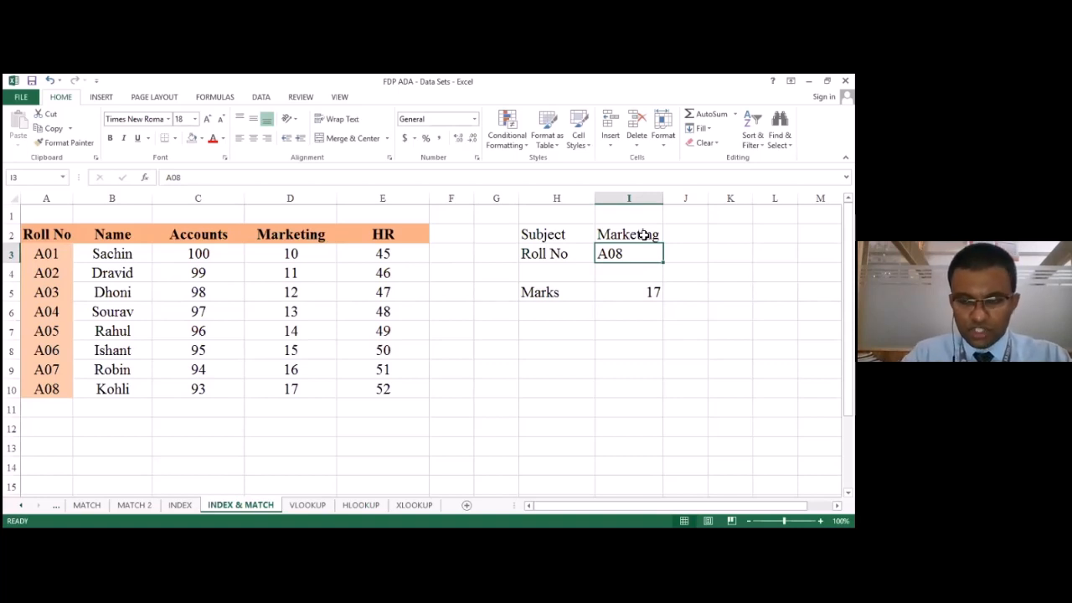
- Set the roll number in I3 to A04 and select B6:D6 to check the returned marks against the table
key(BackSpace)
text(a)
key(BackSpace)
text(A)
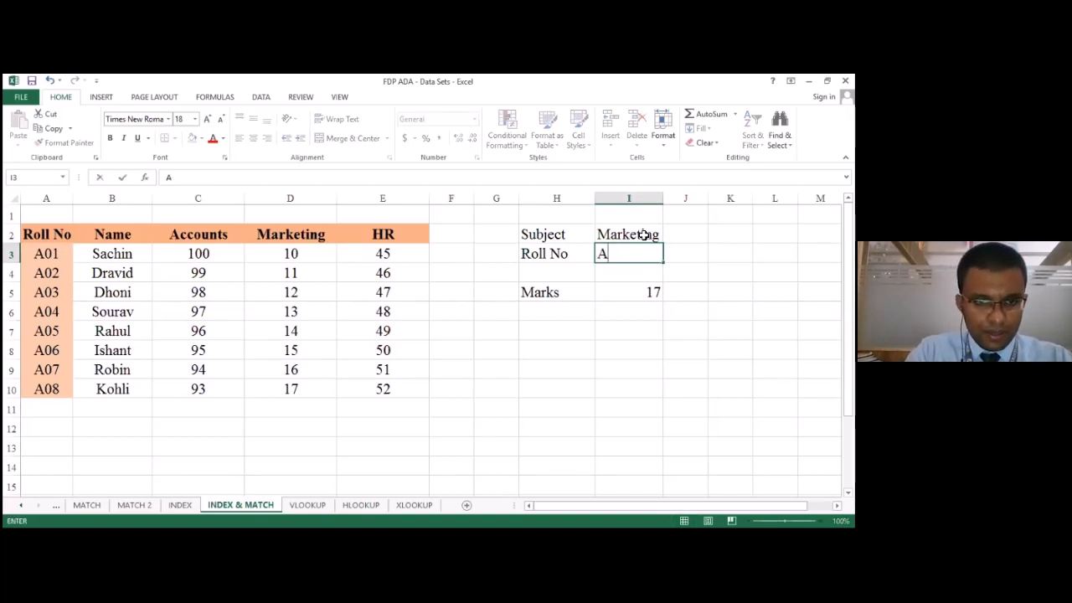
text(04)
key(Return)
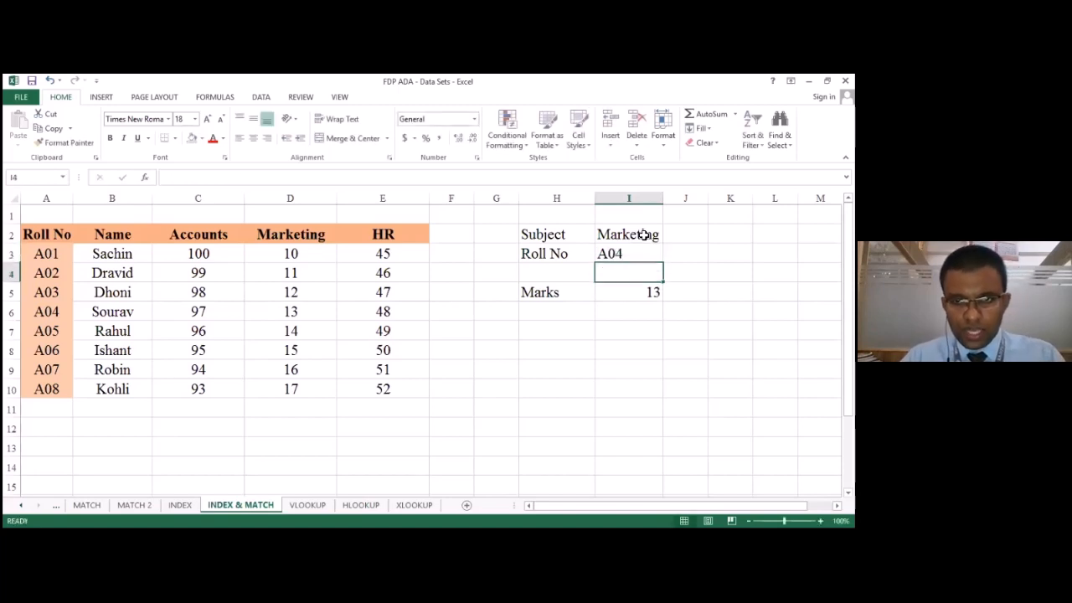
drag(97, 311, 265, 313)
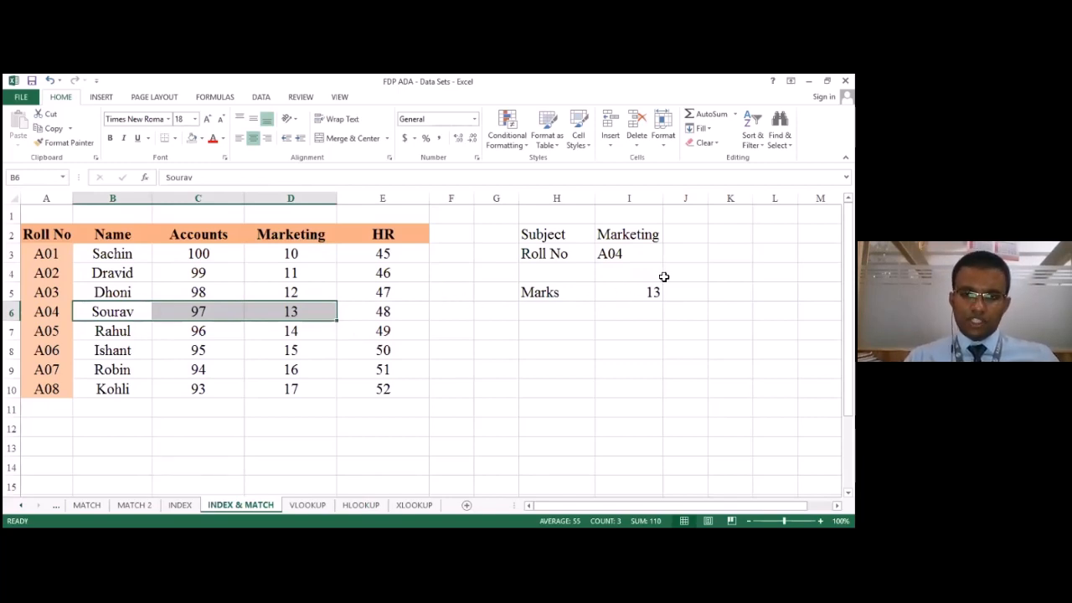
- Clear the formula in I5 and start a new INDEX formula there with C3:E10 as the array
click(650, 292)
key(Delete)
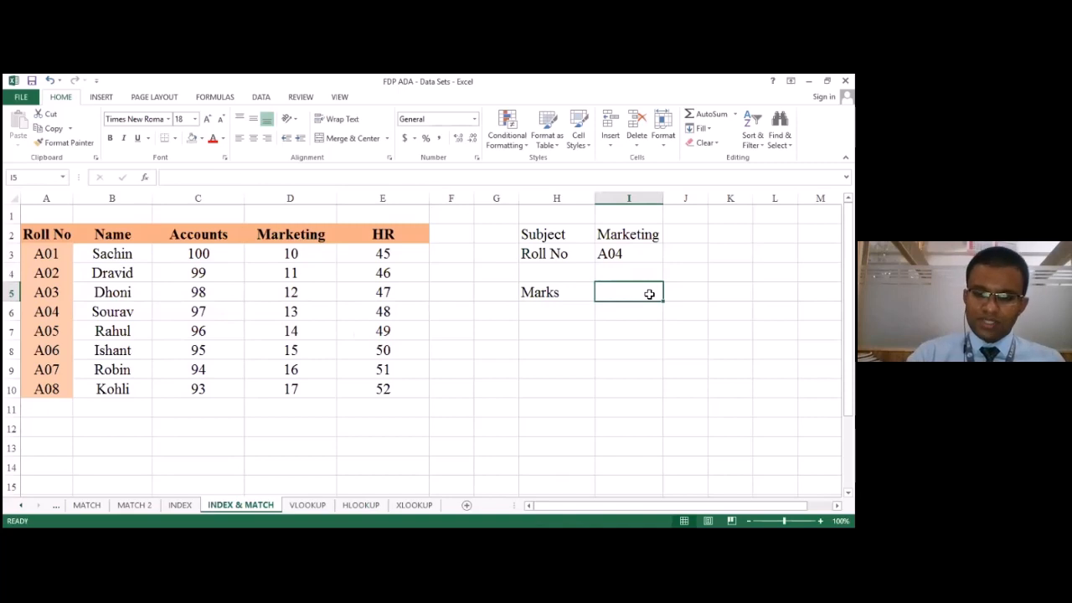
text(=)
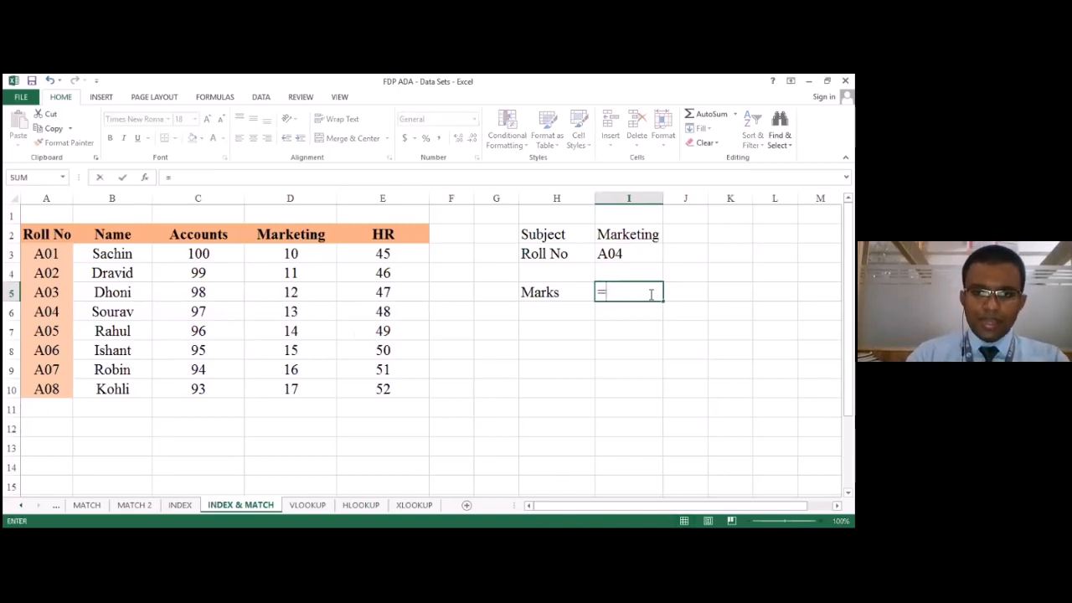
text(INDEX)
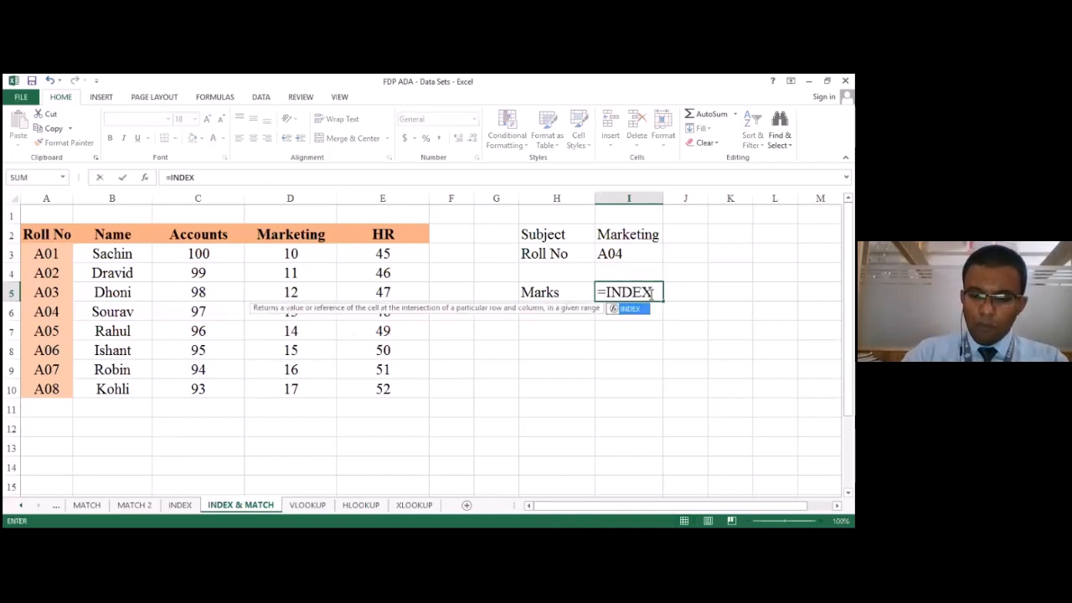
text(()
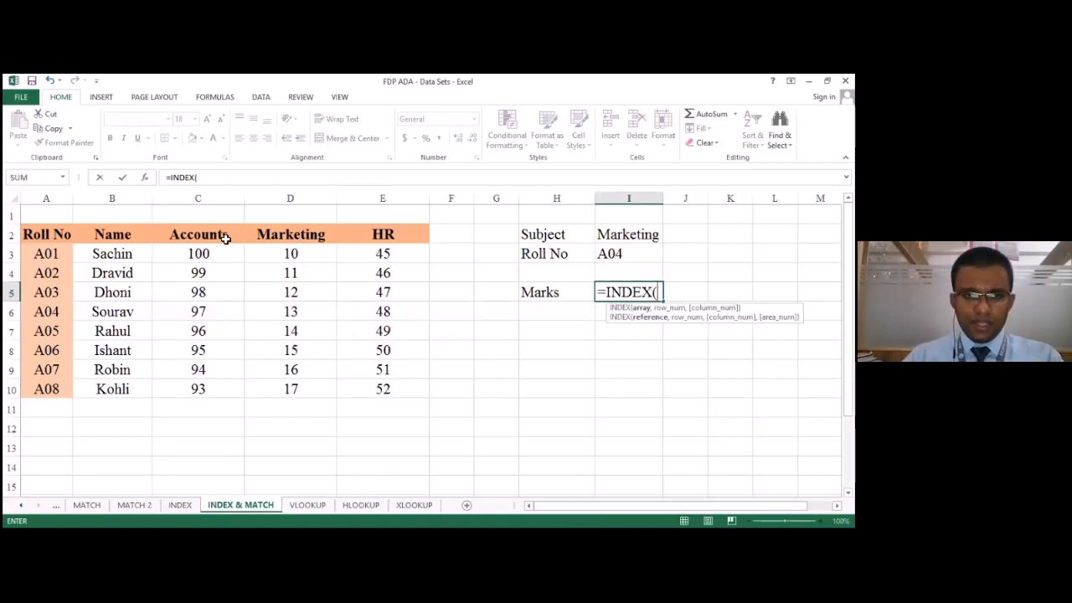
click(171, 257)
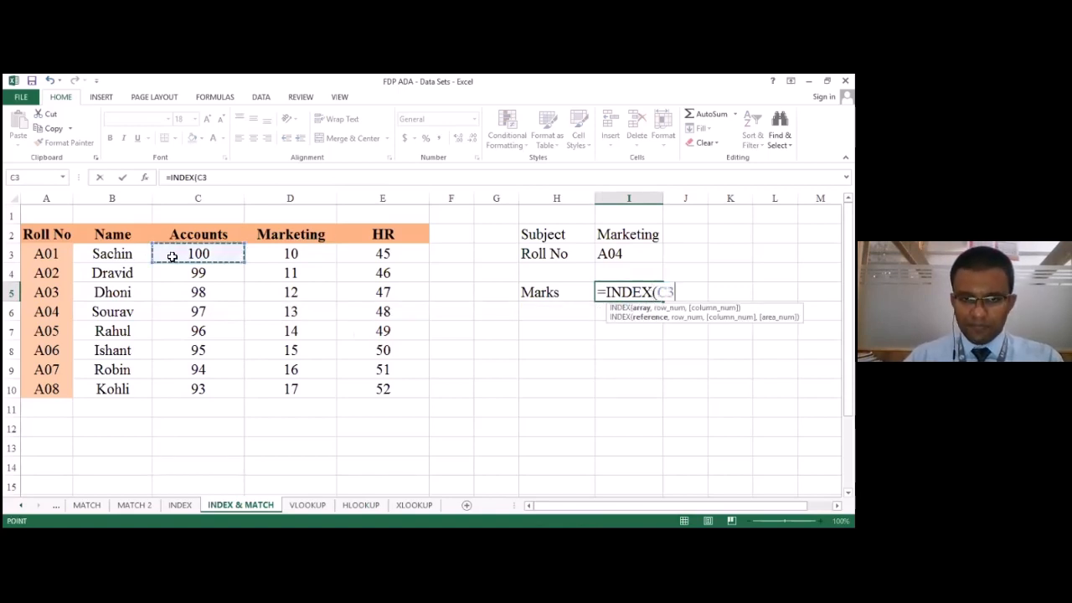
drag(171, 256, 354, 387)
- Add a MATCH as the row number, with lookup value I3, lookup array A3:A10 and match type 0
text(,MT)
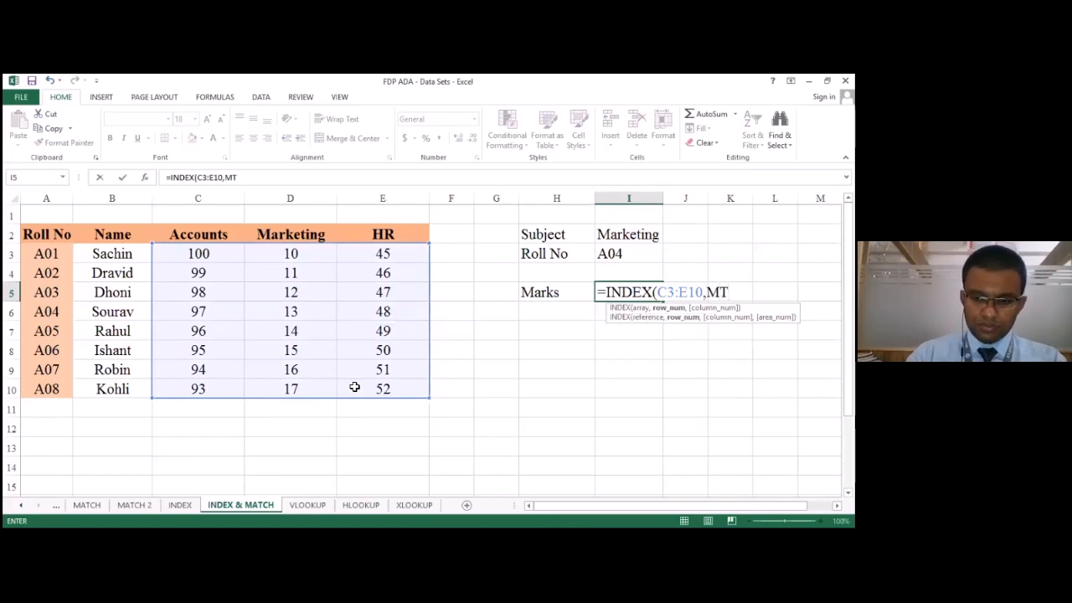
key(BackSpace)
text(atch)
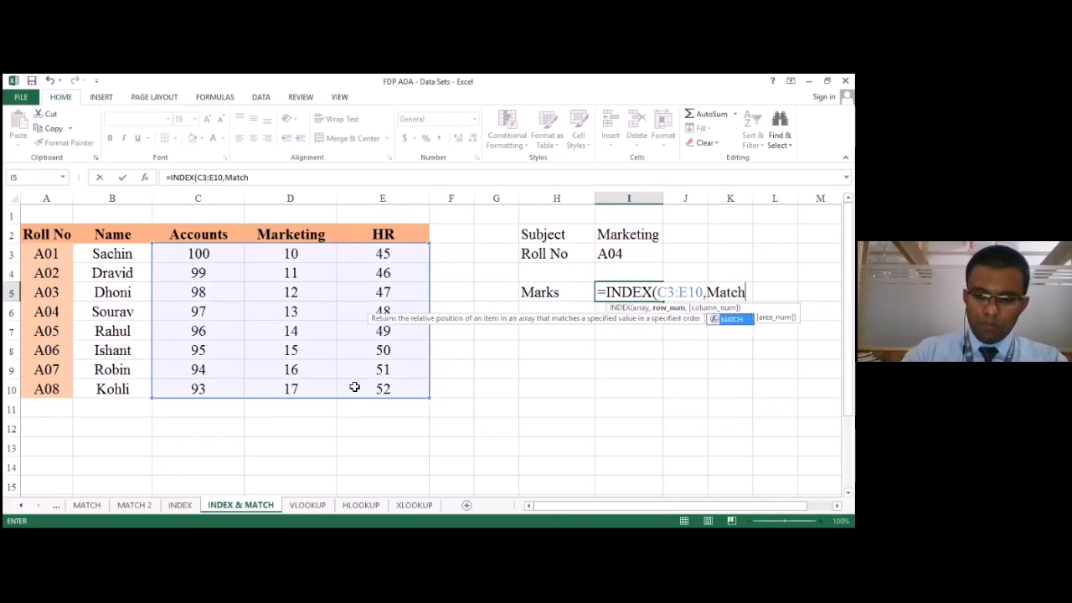
text(()
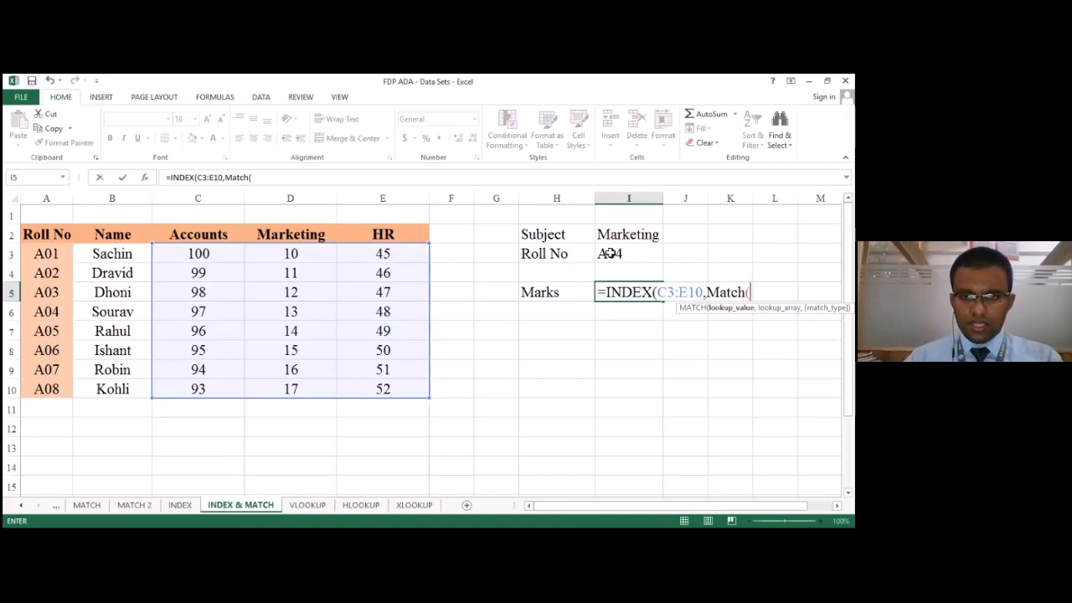
click(637, 251)
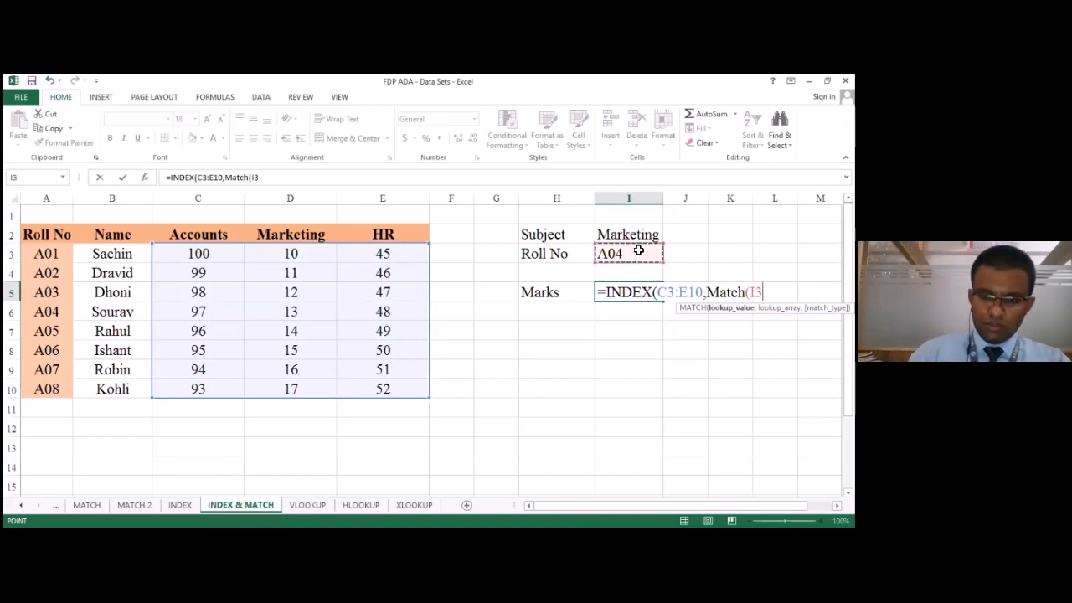
text(,)
click(68, 254)
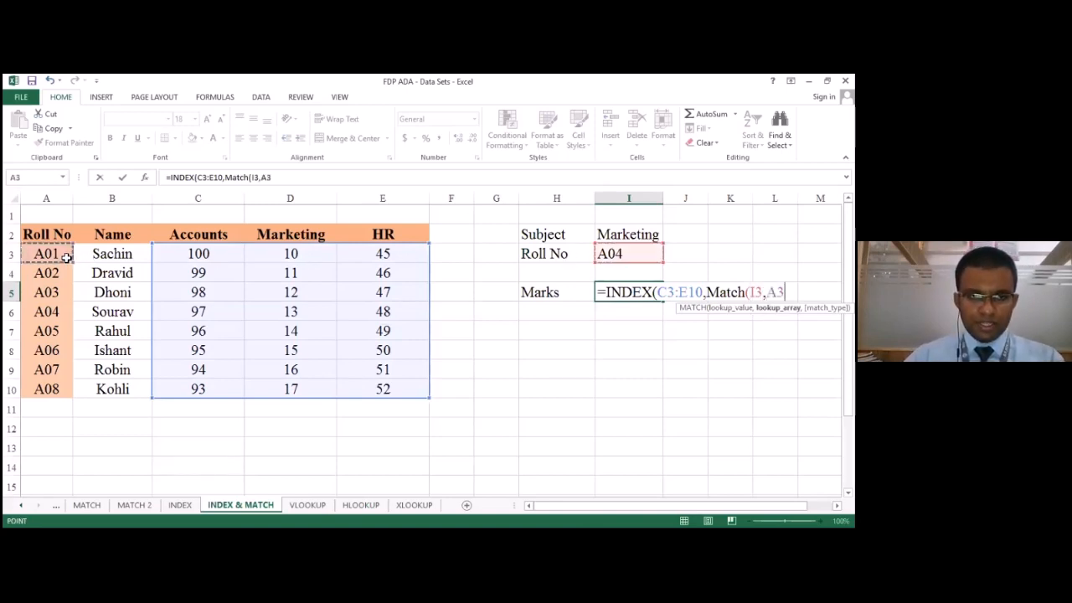
drag(62, 273, 56, 382)
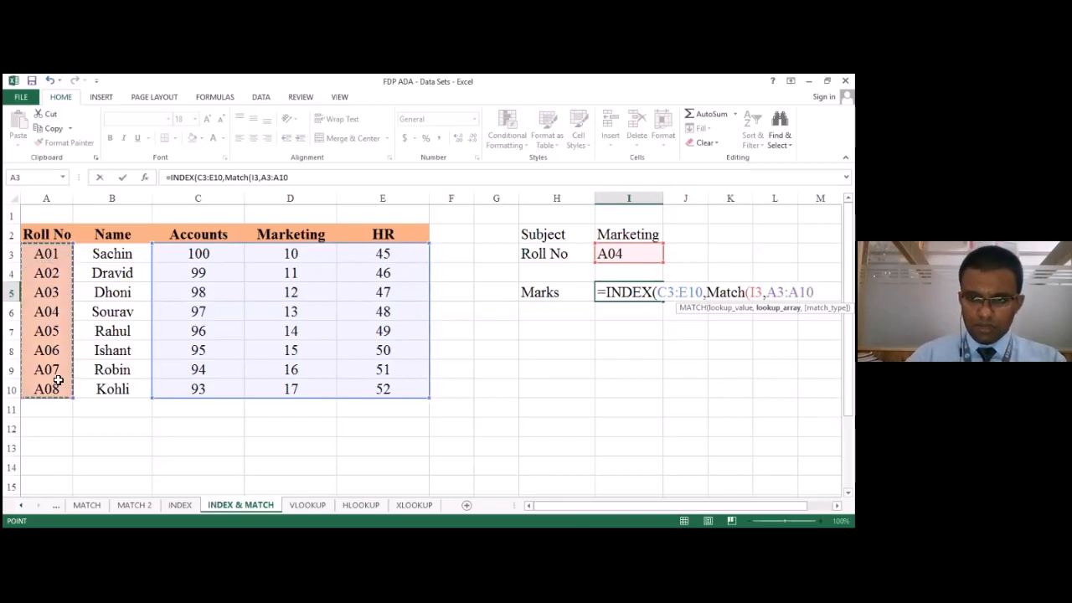
text(,0)
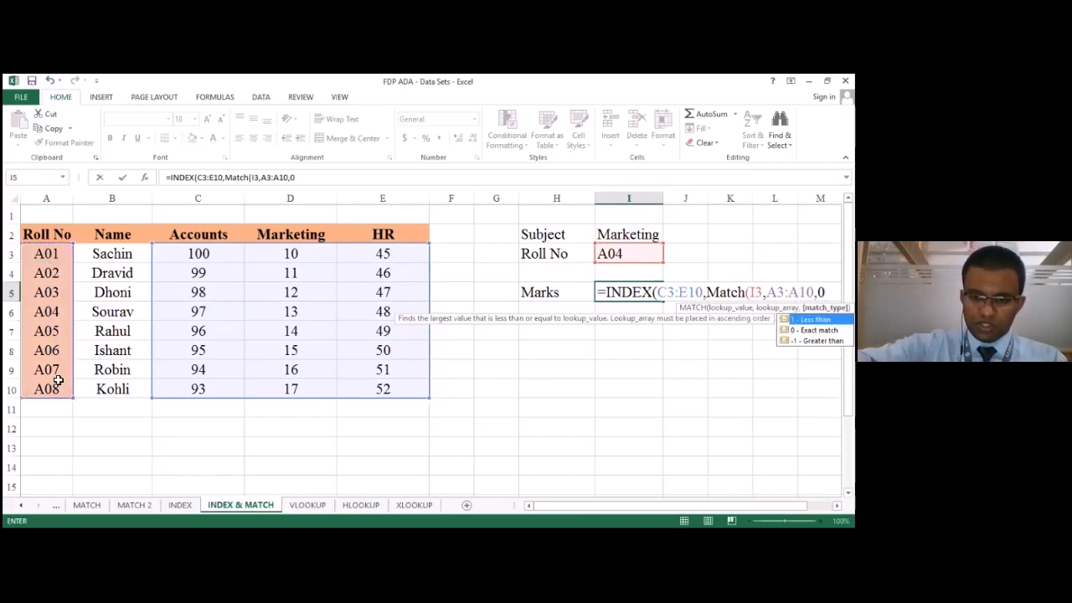
text())
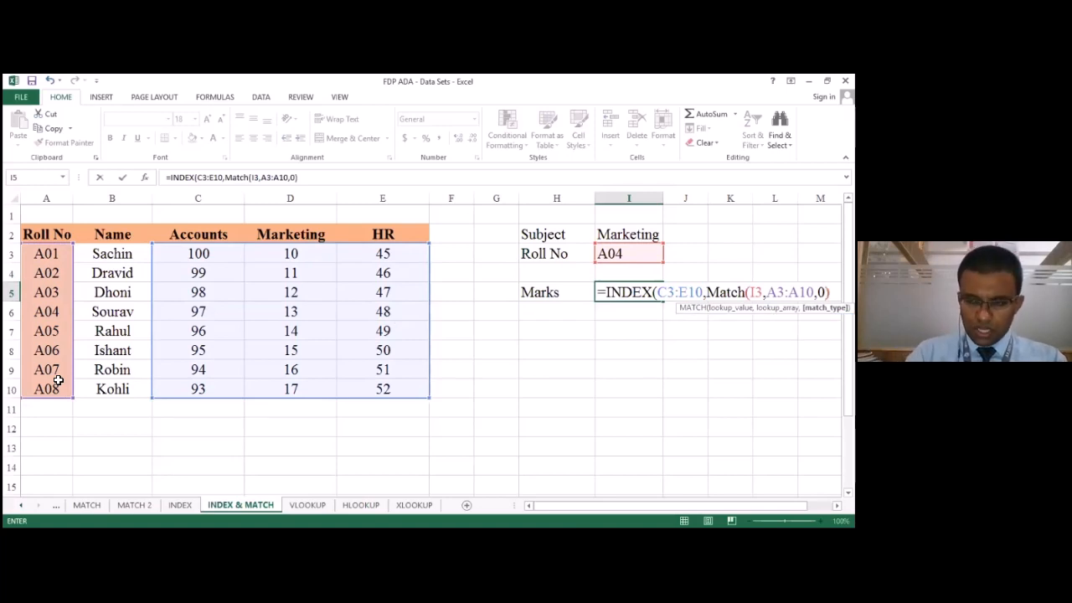
text(,)
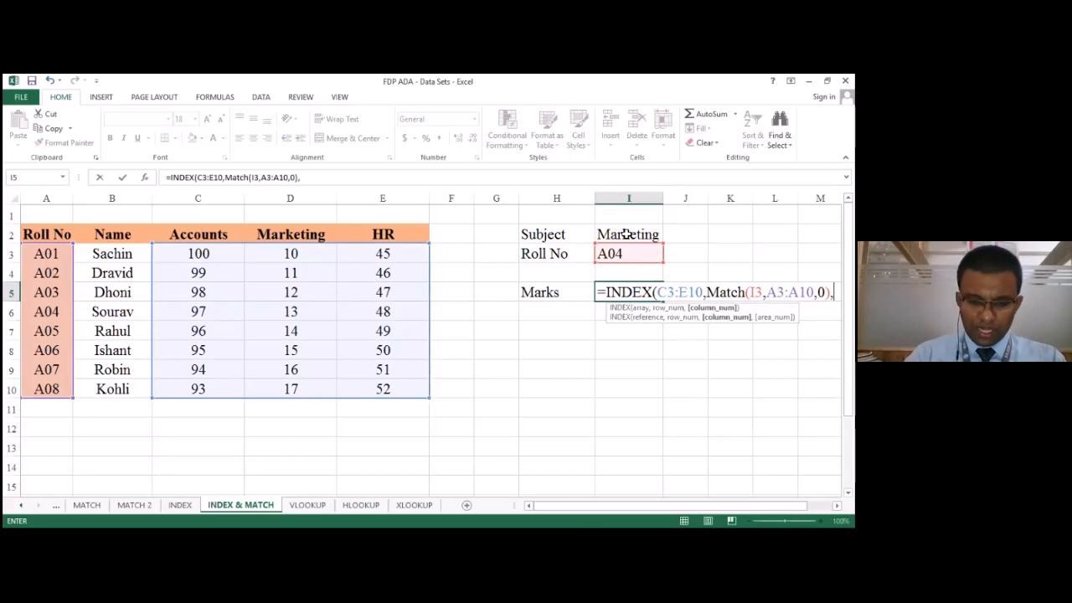
- Add a second MATCH as the column number, with lookup value I2, lookup array C2:E2 and match type 0, and enter the formula
text(match)
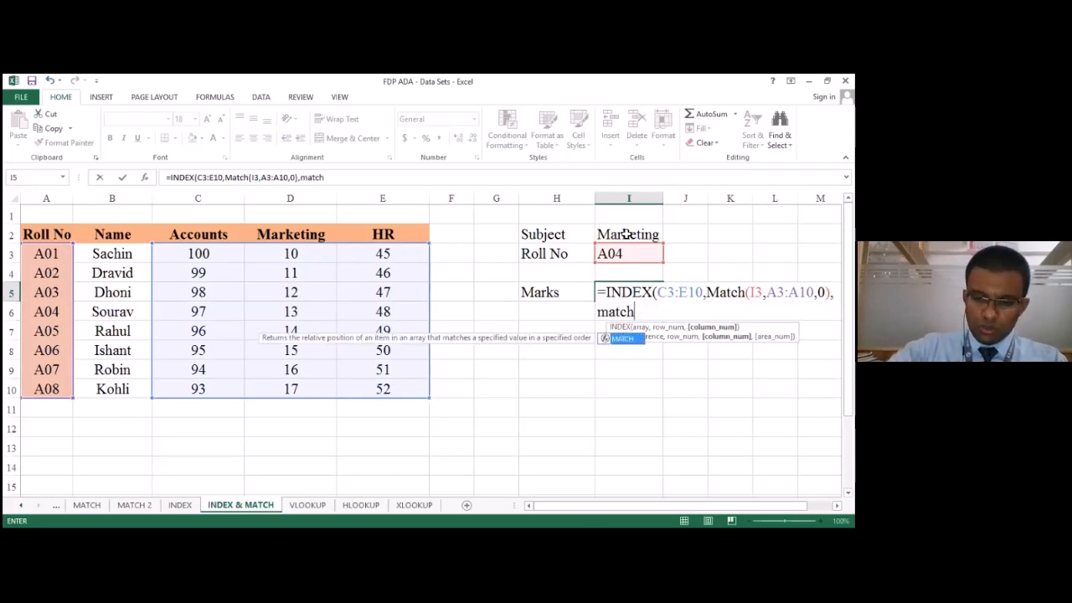
text(()
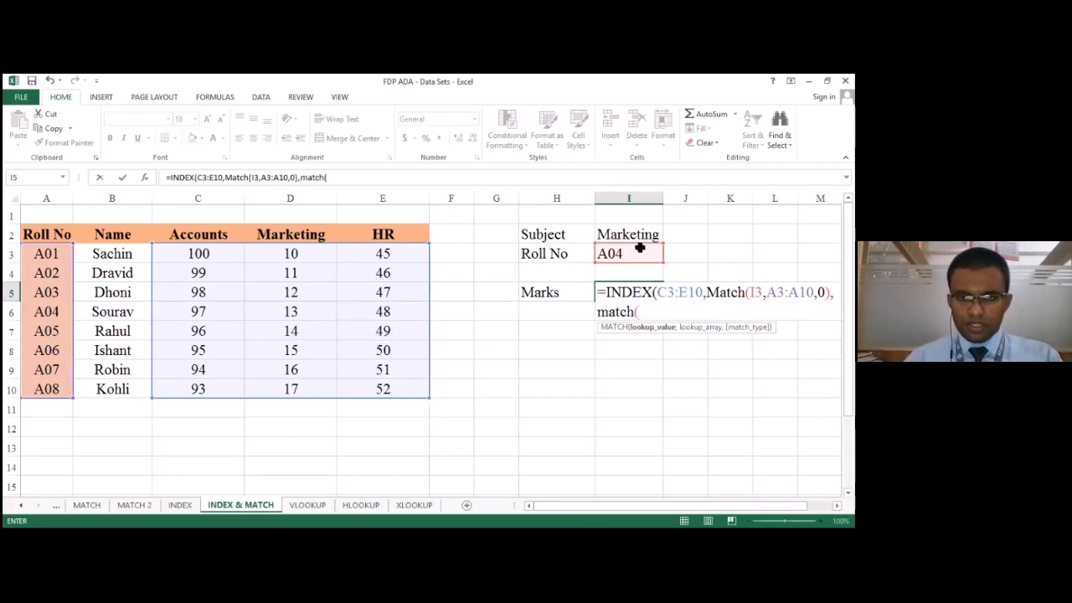
click(640, 235)
text(,)
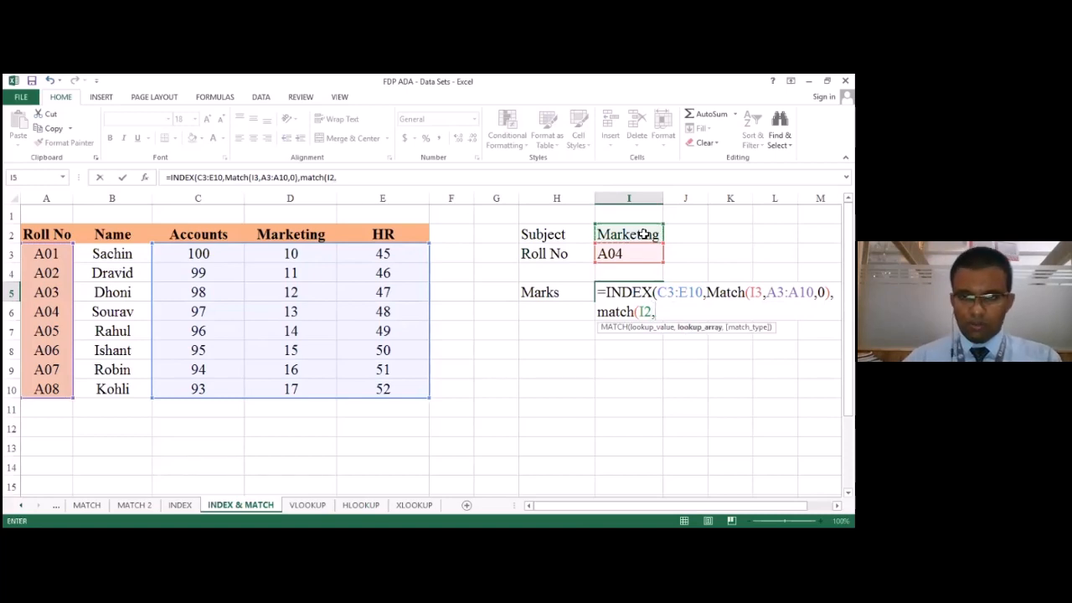
click(206, 234)
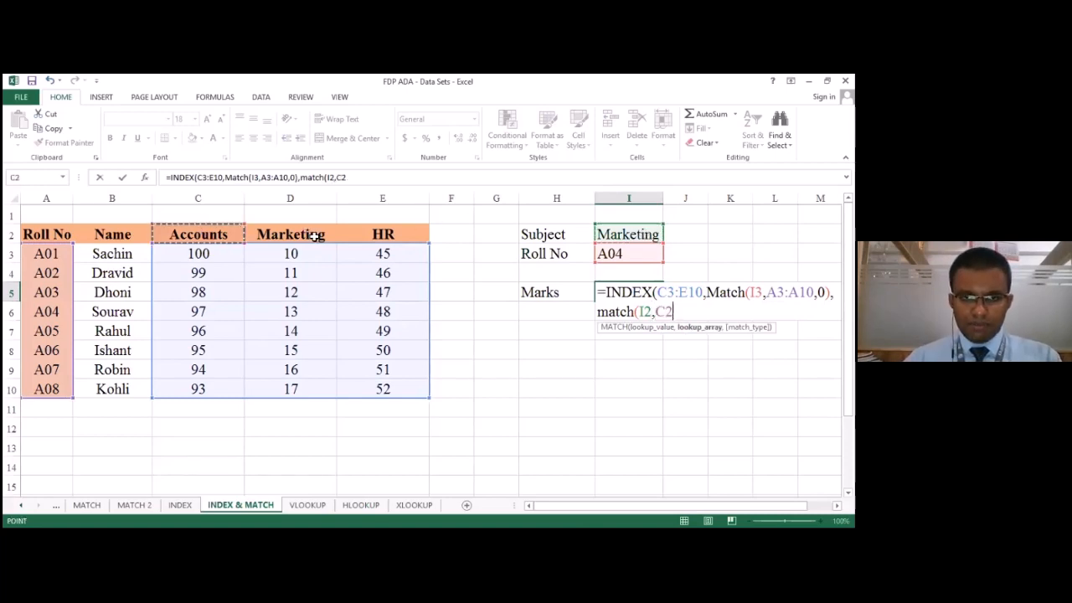
shift+click(394, 235)
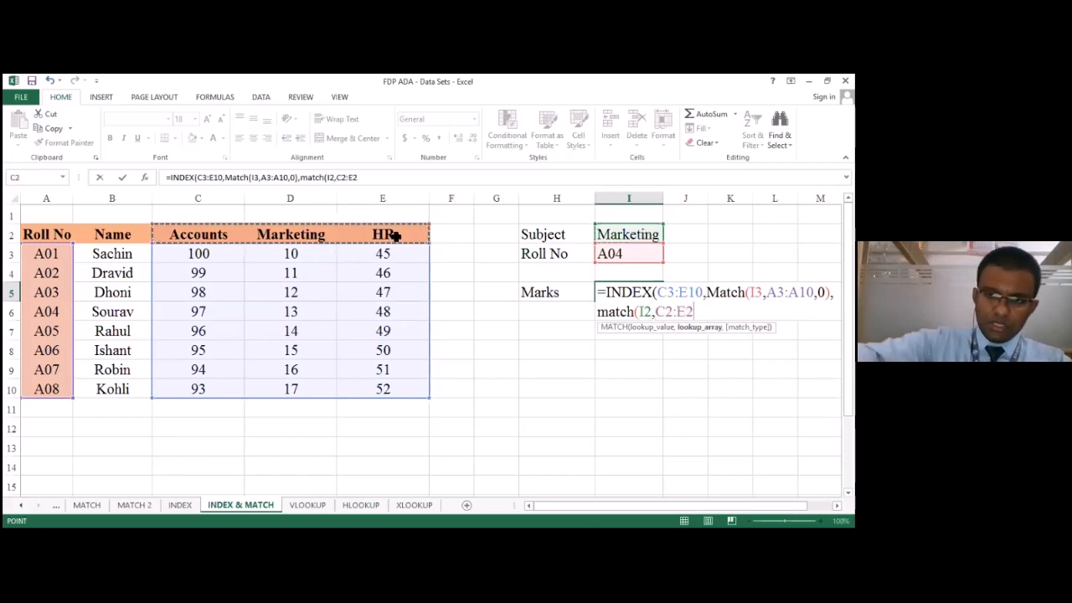
text(,0))
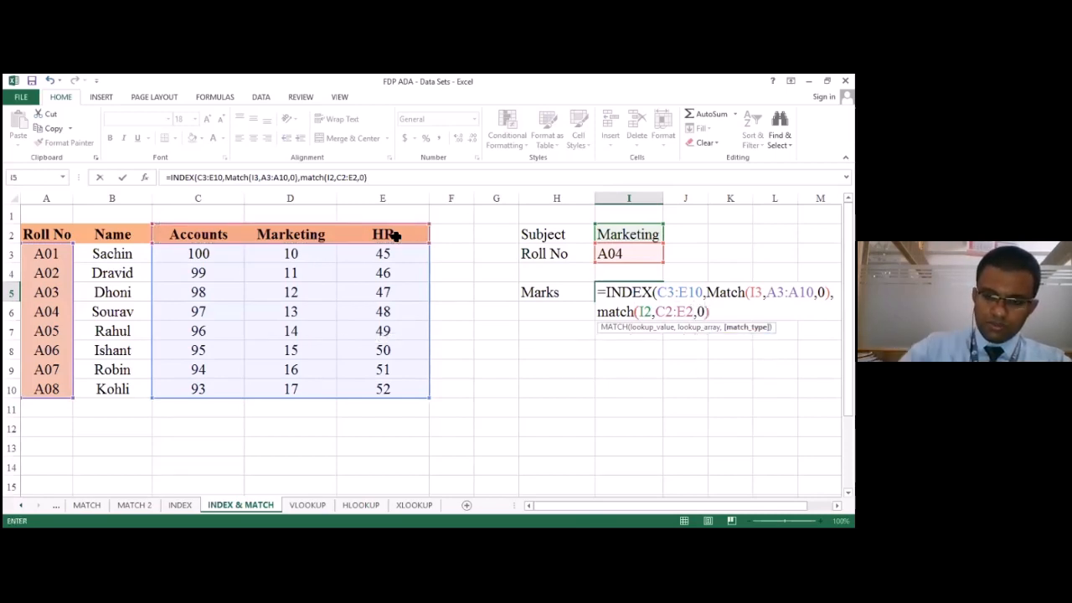
text())
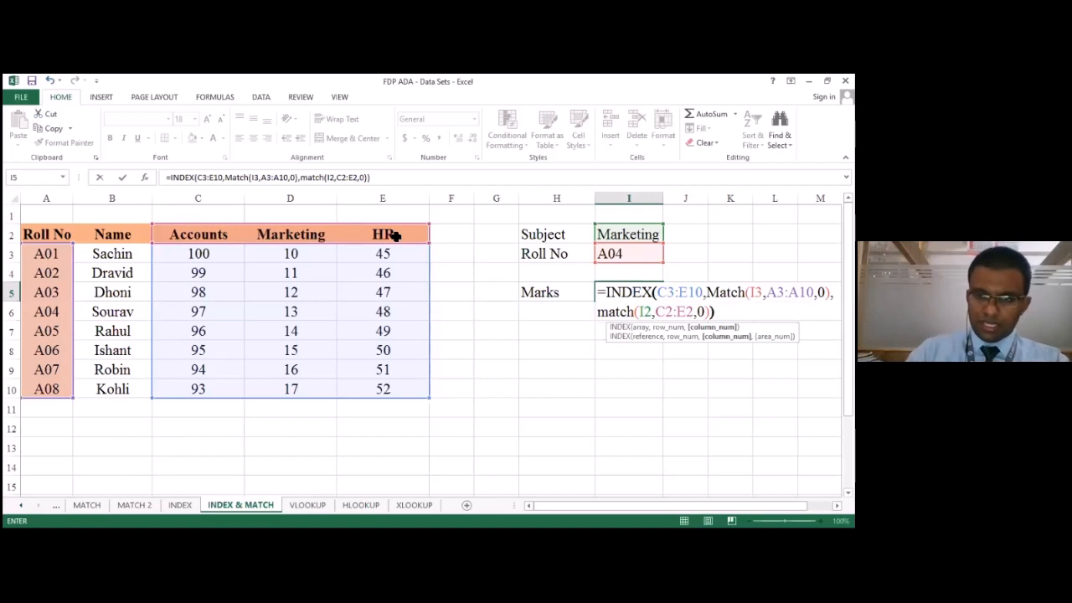
key(Return)
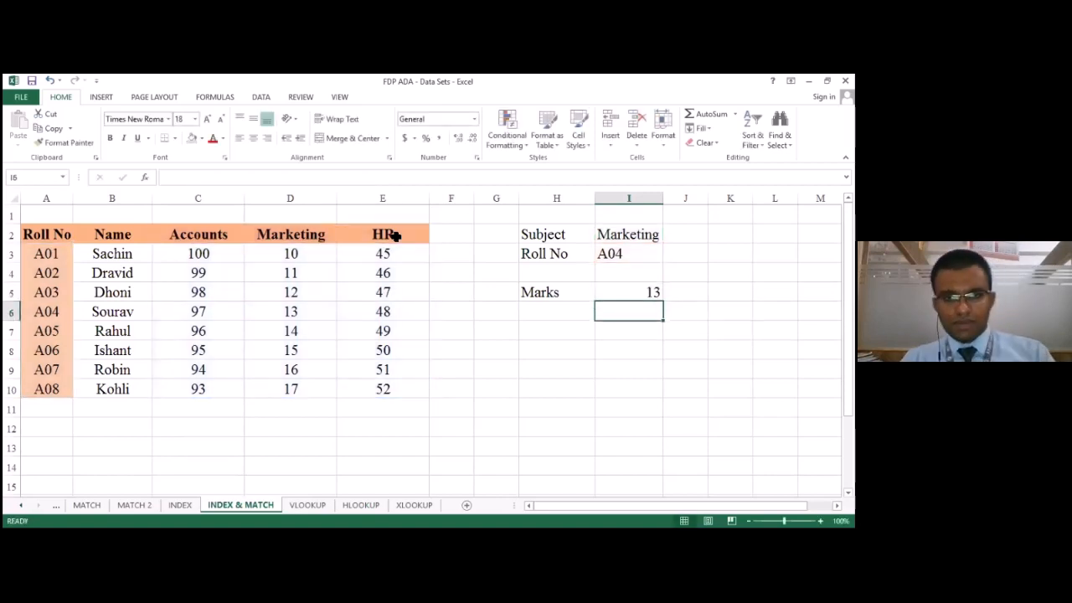
- Change the roll number in I3 to a03 to test the rebuilt formula
key(Up)
key(Up)
key(Left)
key(Up)
key(Right)
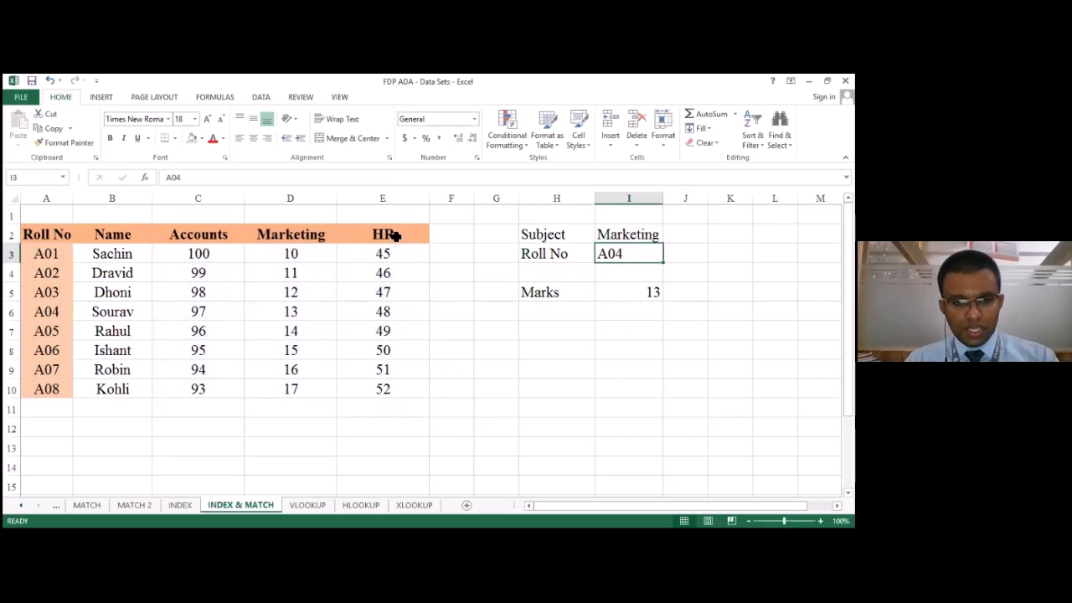
text(a03)
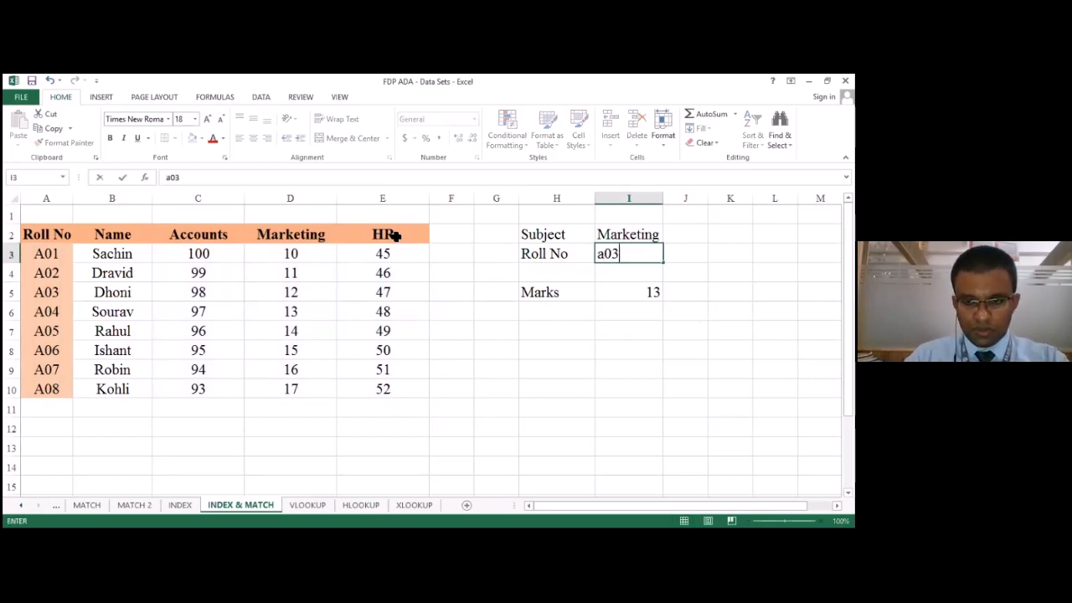
key(Return)
- Check the returned marks against the A03 row of the marks table
key(Down)
key(Left)
key(Left)
key(Left)
key(Left)
key(Left)
key(Left)
key(Left)
key(Left)
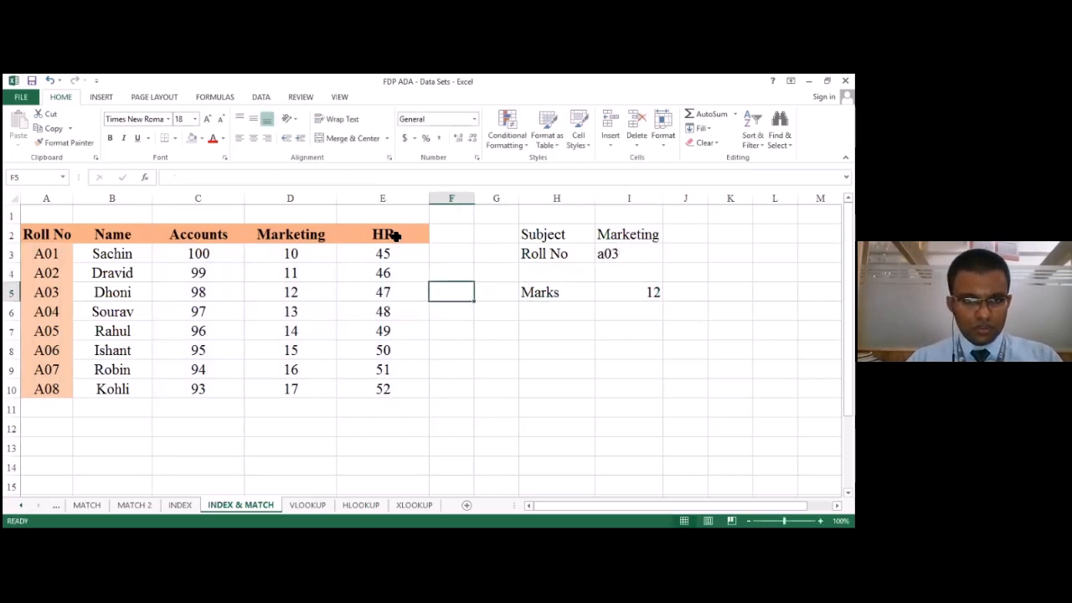
key(Right)
key(Right)
key(Right)
key(Right)
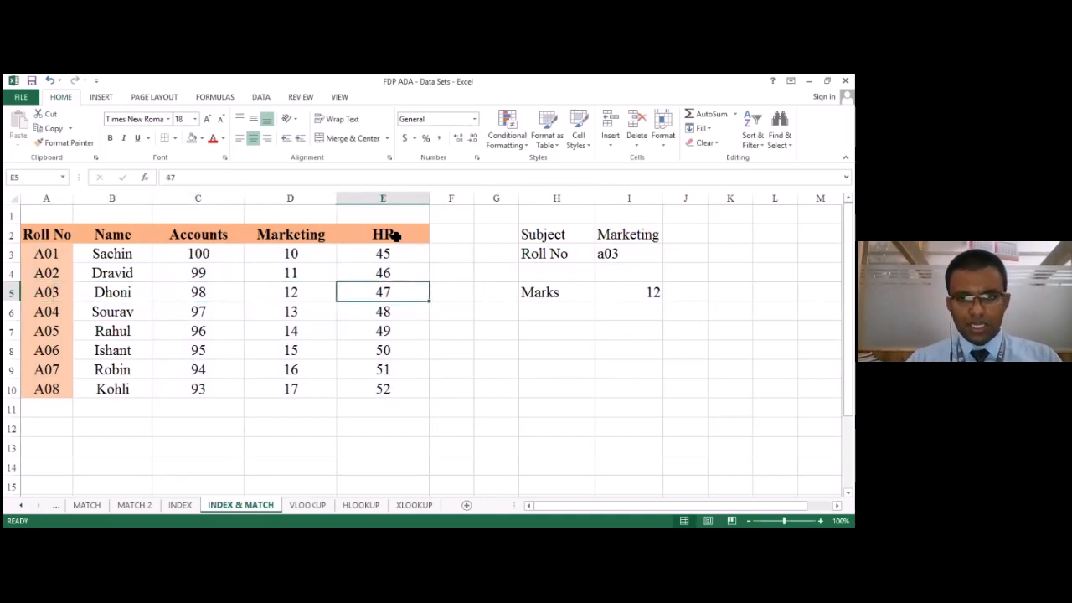
- Display the combined INDEX and MATCH formula in I5 for review
click(383, 123)
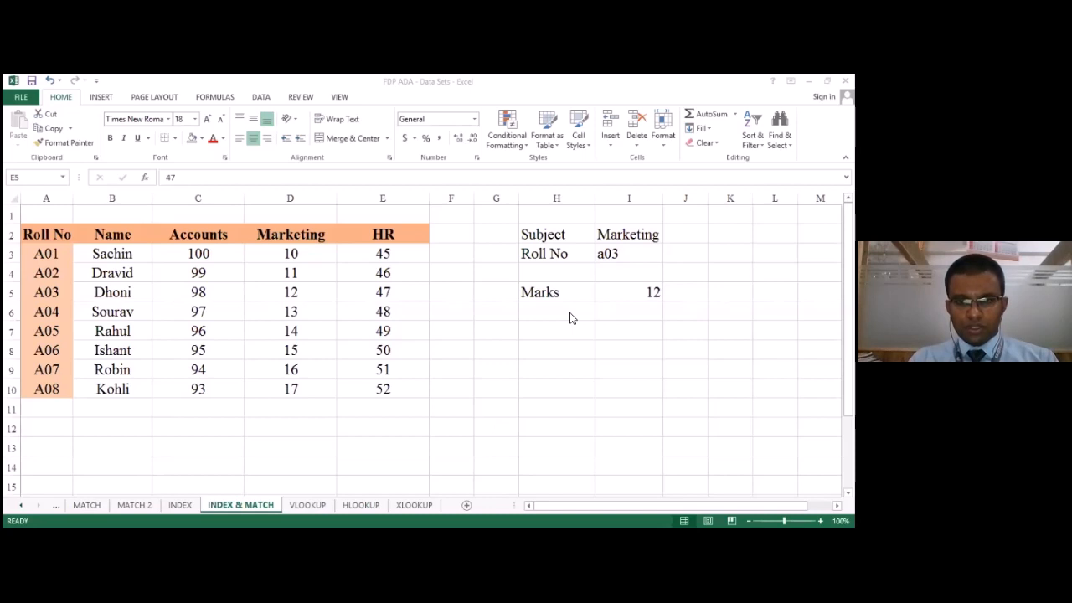
click(635, 285)
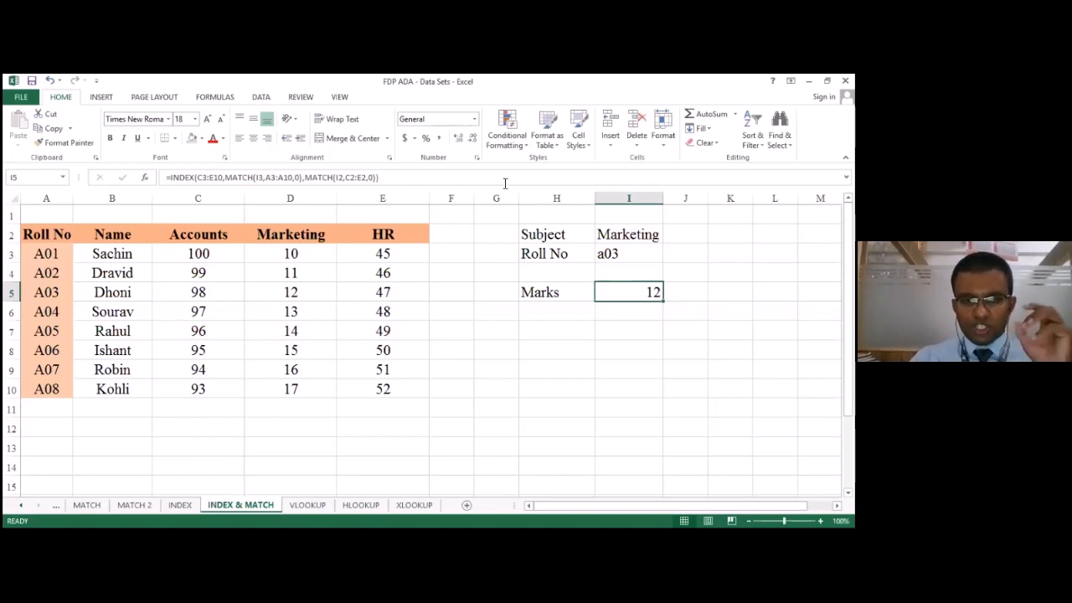
key(alt+Tab)
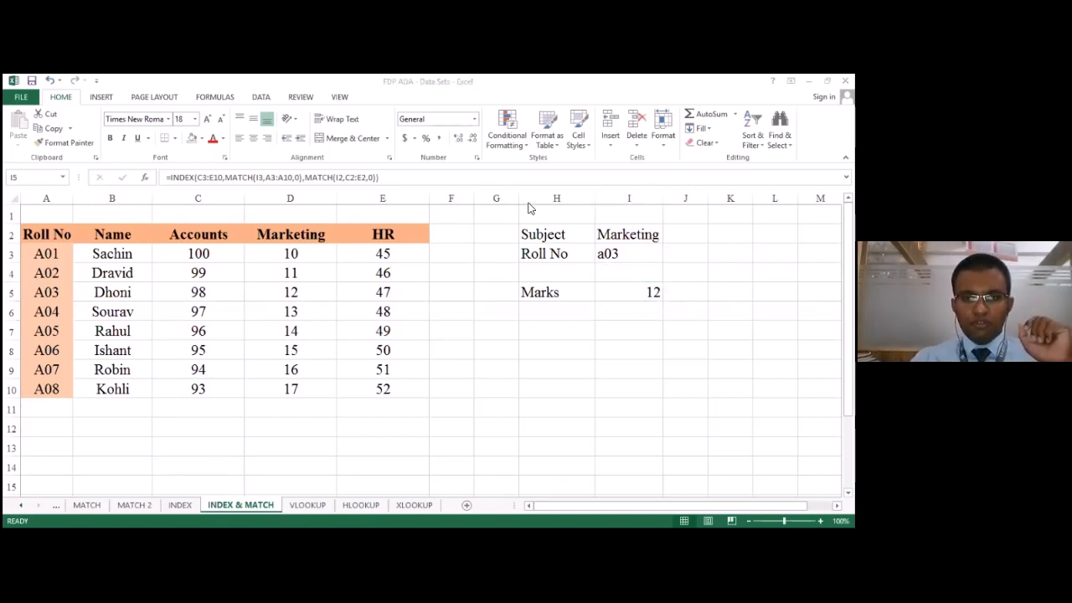
- Review the marks range, roll numbers and subject headers used by the formula, along with the subject, roll number and marks cells
drag(209, 260, 402, 385)
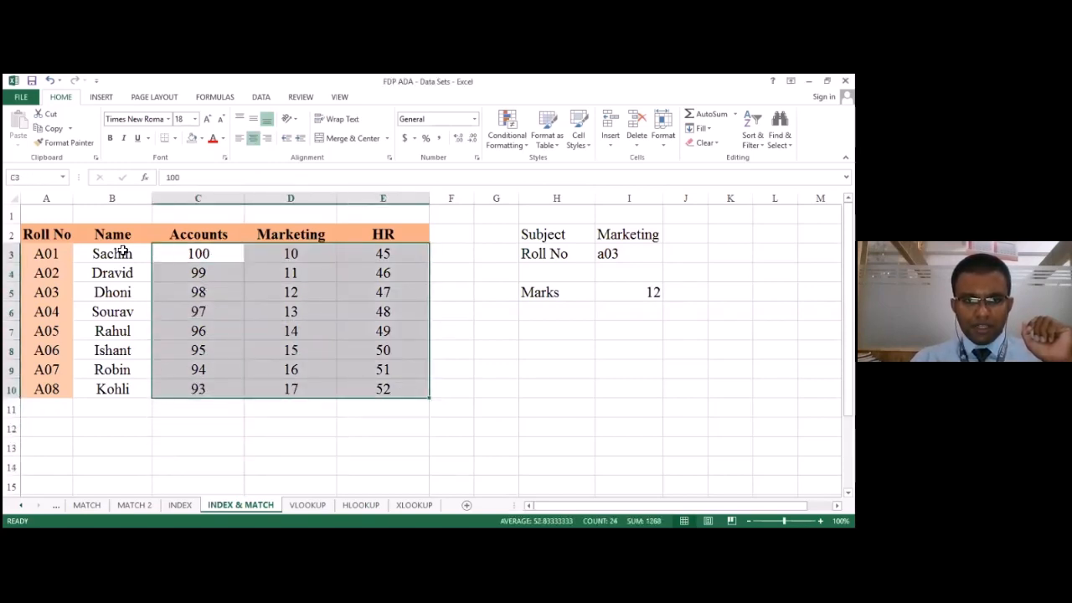
drag(112, 240, 407, 400)
drag(59, 260, 52, 389)
drag(172, 230, 395, 247)
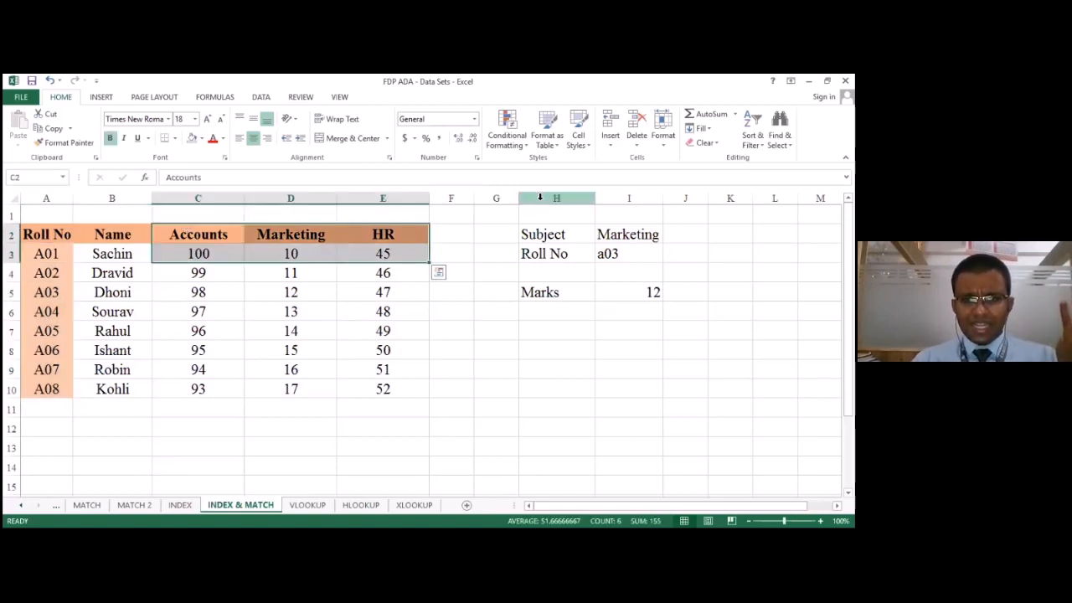
click(632, 241)
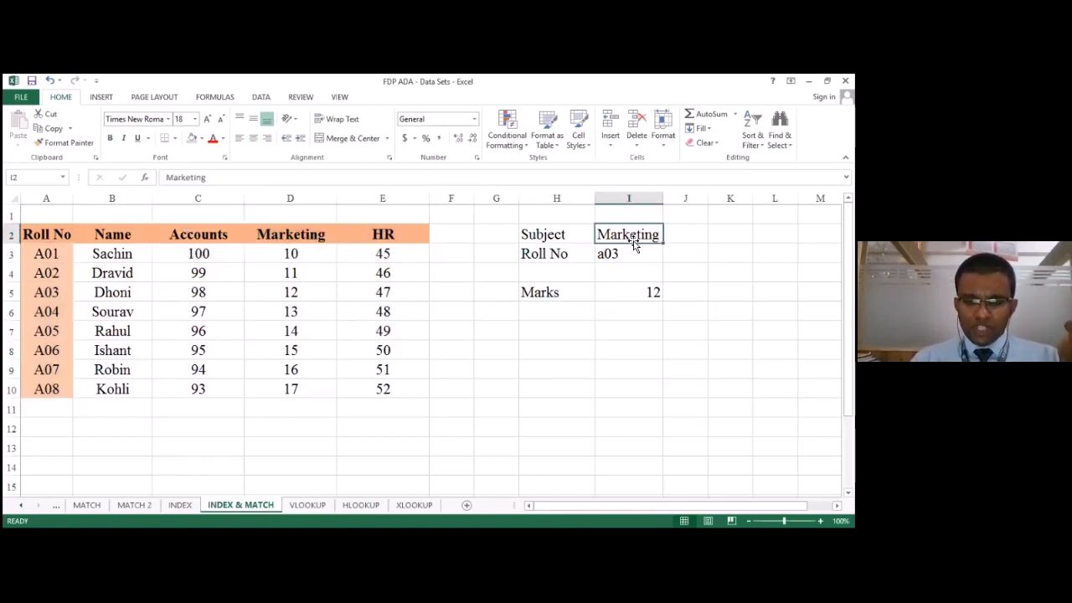
key(Down)
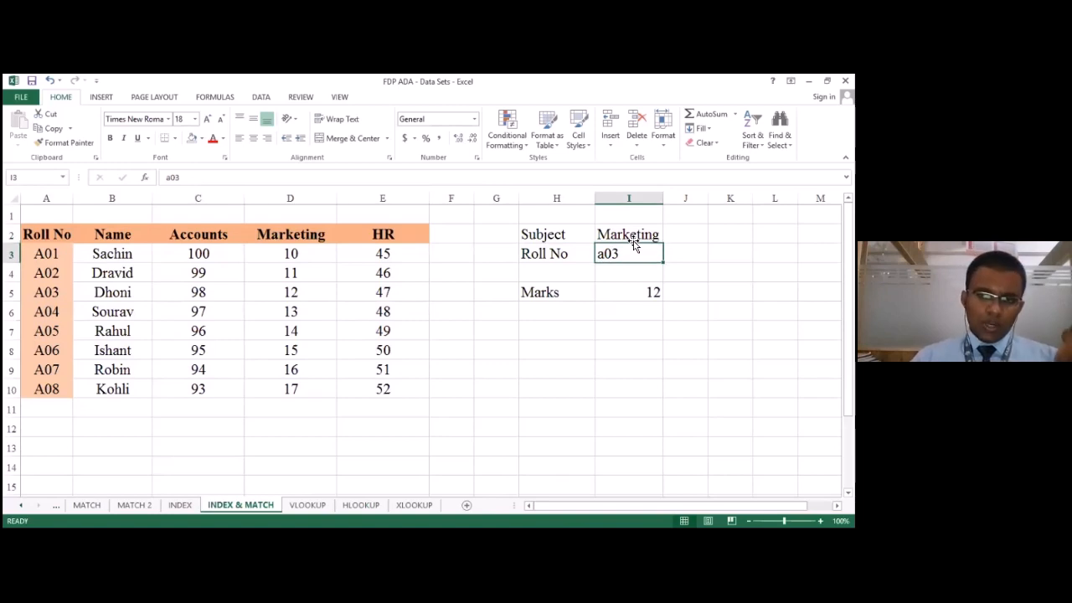
key(Down)
key(Down)
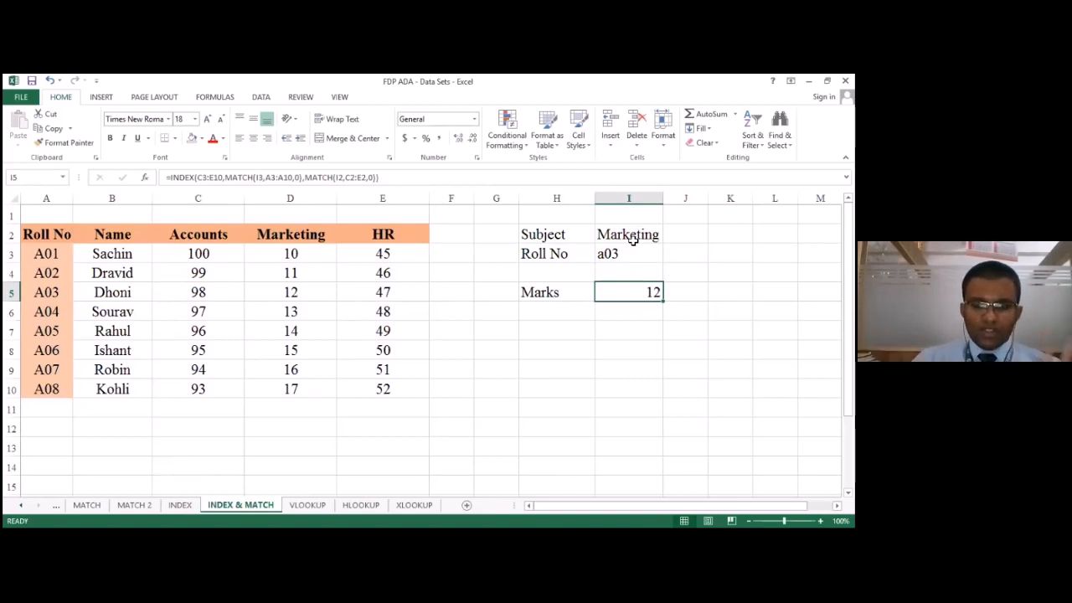
- Enter the label INDEX in I6, below the marks result
key(Down)
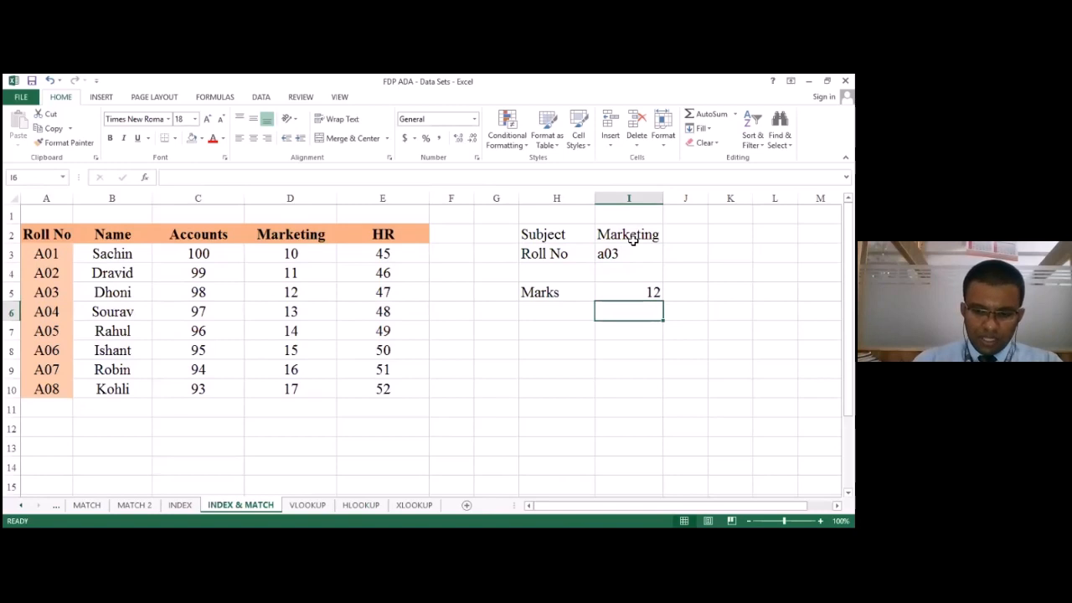
text(I)
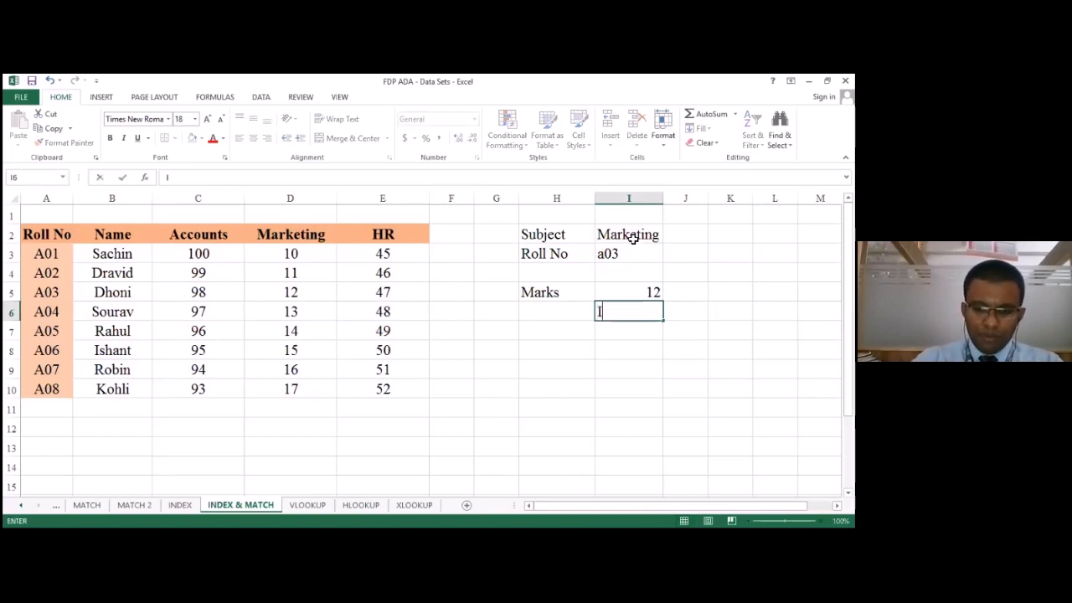
text(NDEX)
key(Return)
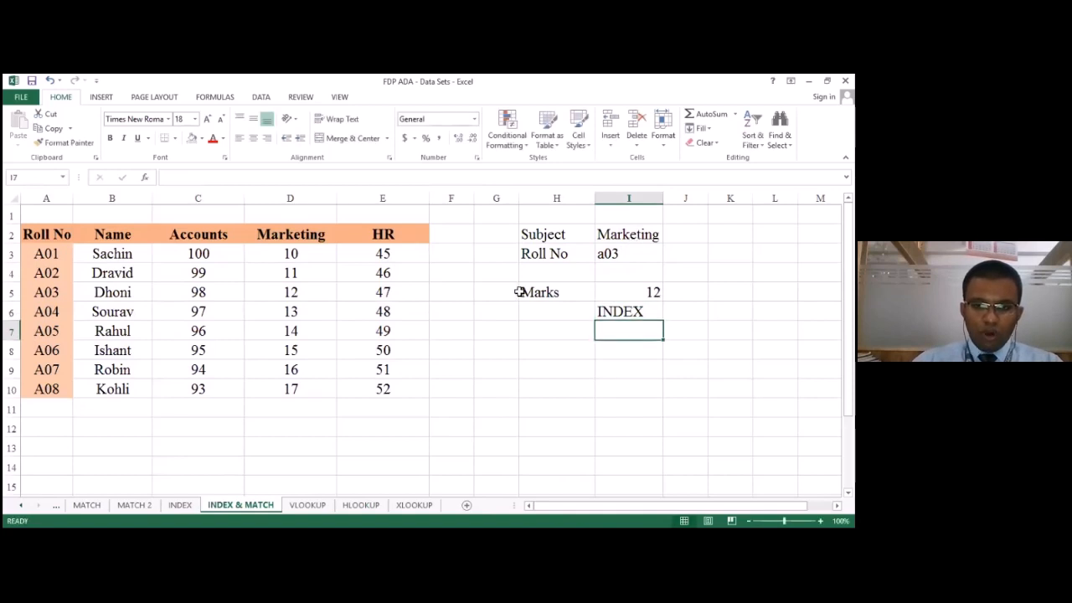
click(629, 313)
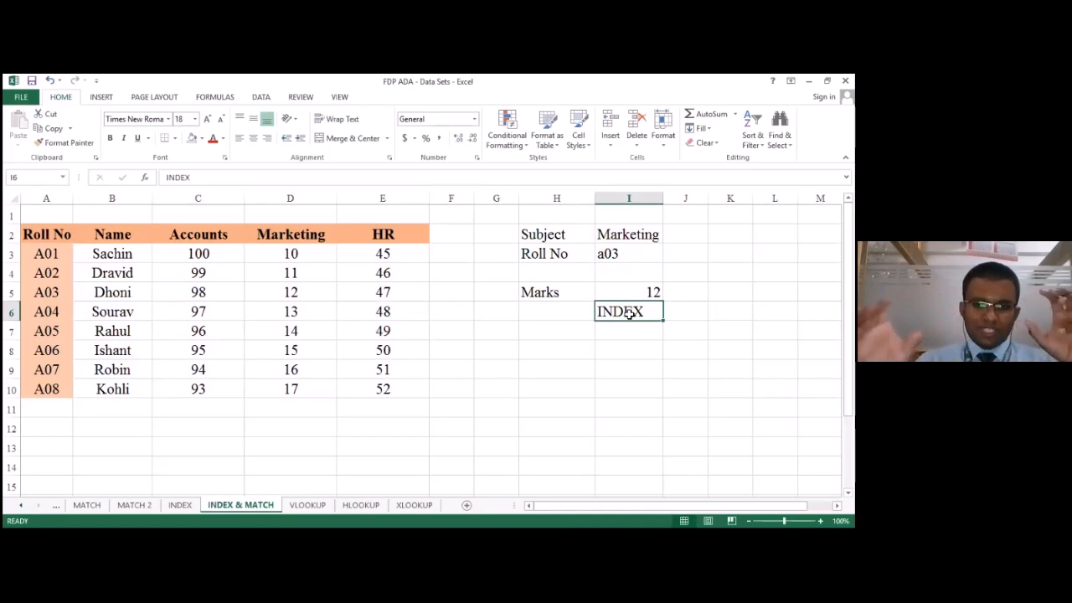
- On the INDEX sheet, trace the 2,1 and 3,2 row and column references through the table and compare them with their INDEX formulas
click(180, 505)
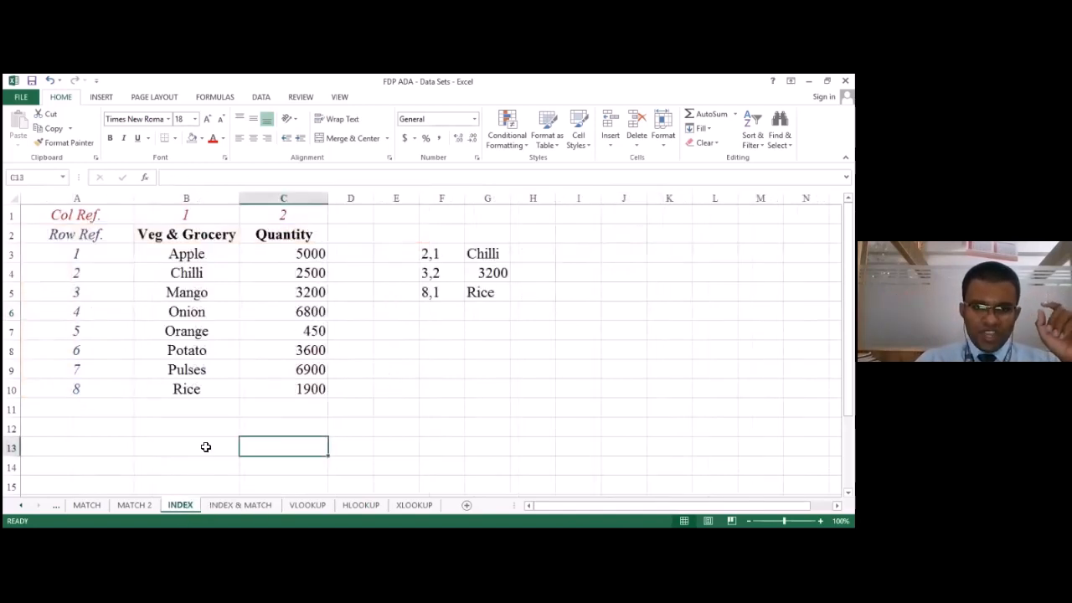
click(437, 252)
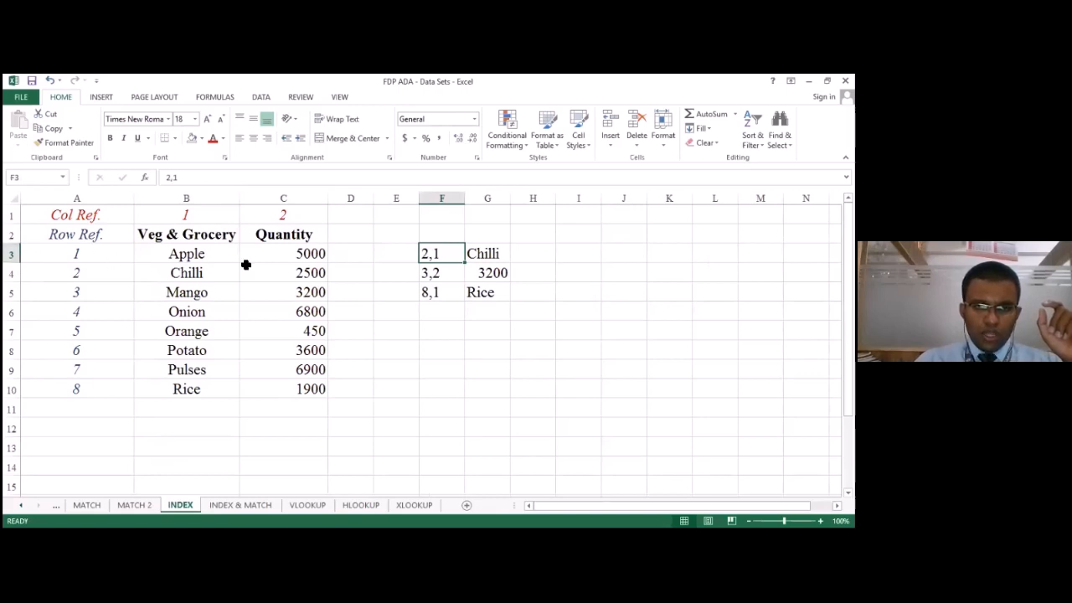
click(234, 198)
drag(119, 274, 177, 271)
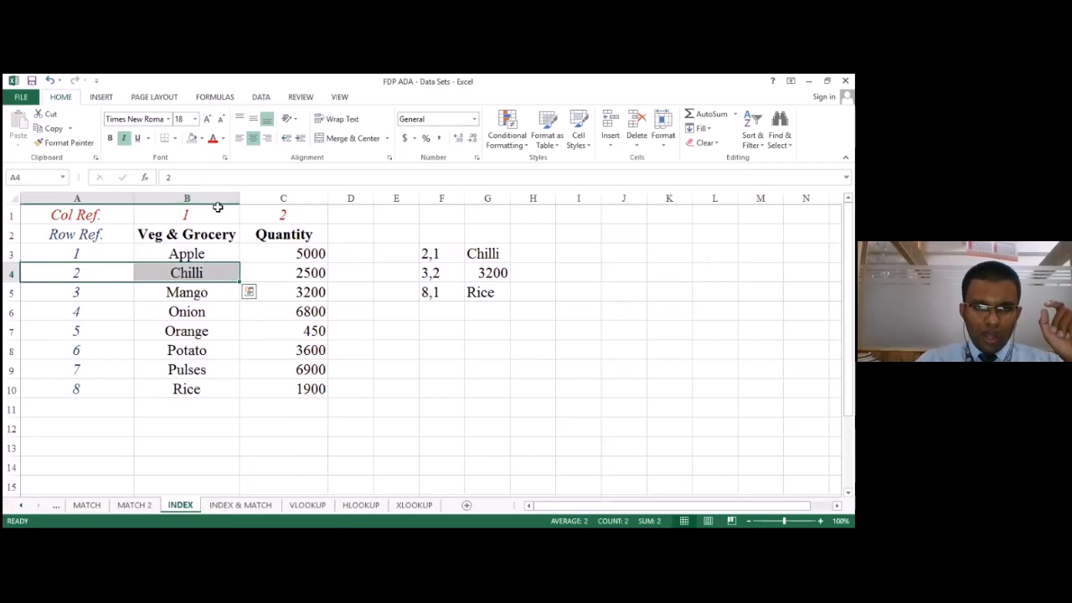
click(485, 252)
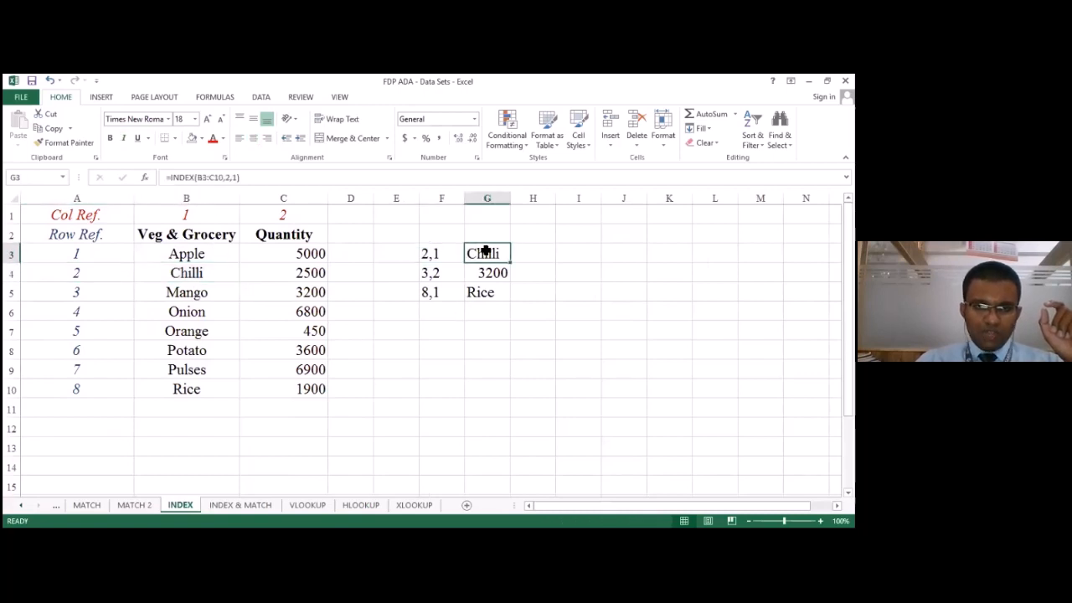
click(446, 274)
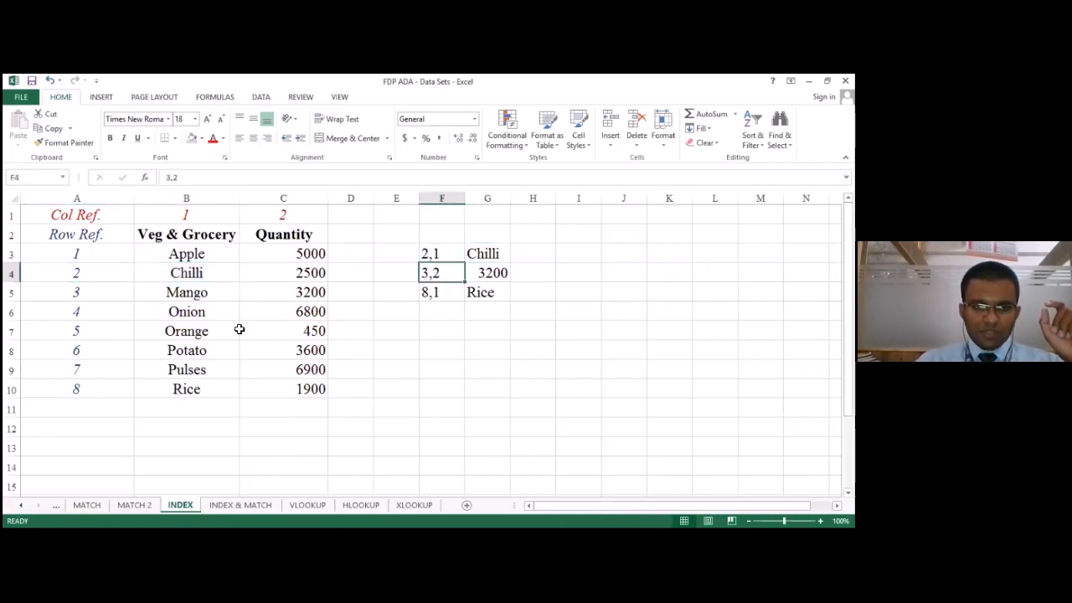
drag(87, 299, 289, 293)
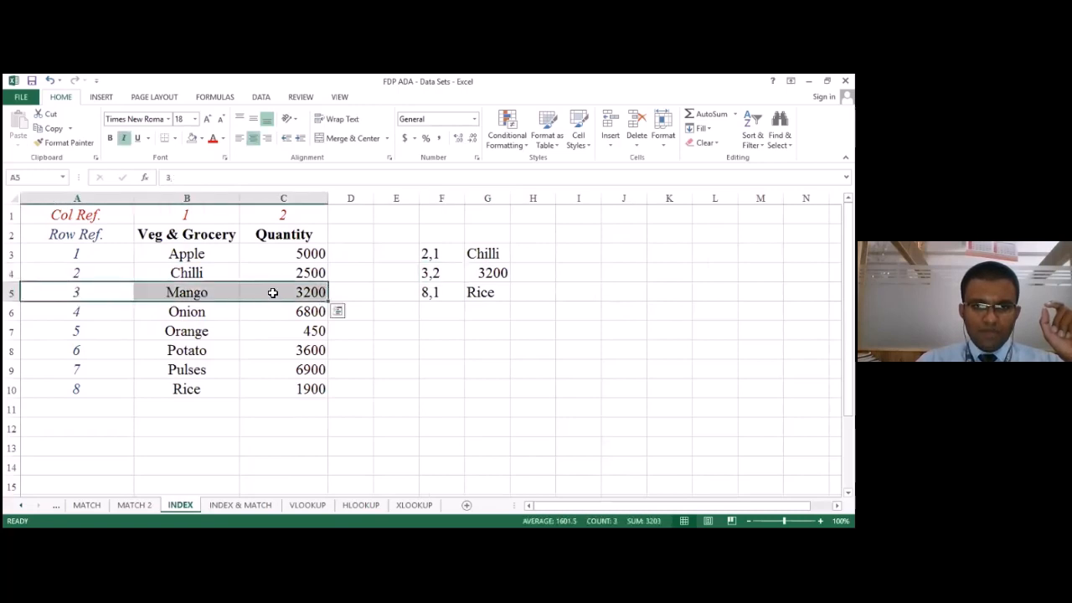
click(283, 198)
click(487, 279)
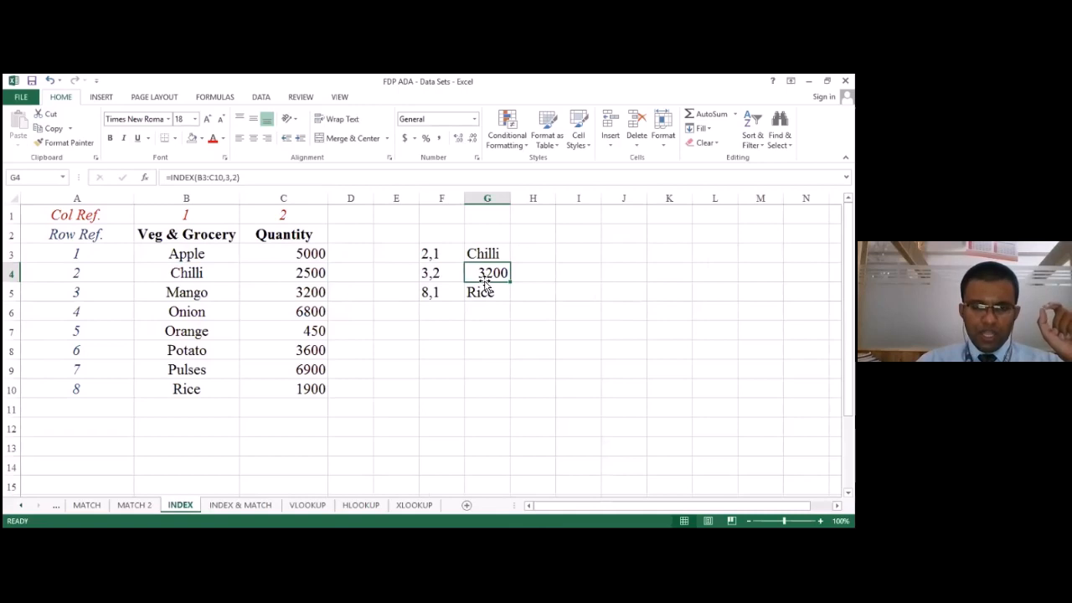
- Review the row and column reference pairs in F3:F5 on the INDEX sheet one by one
click(227, 505)
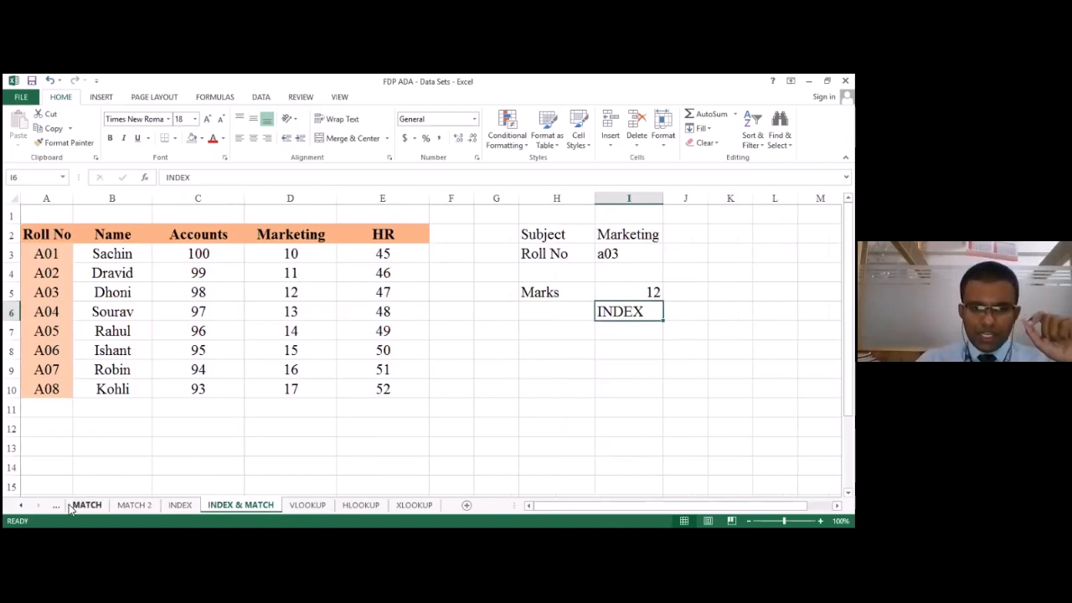
click(182, 506)
drag(444, 249, 443, 289)
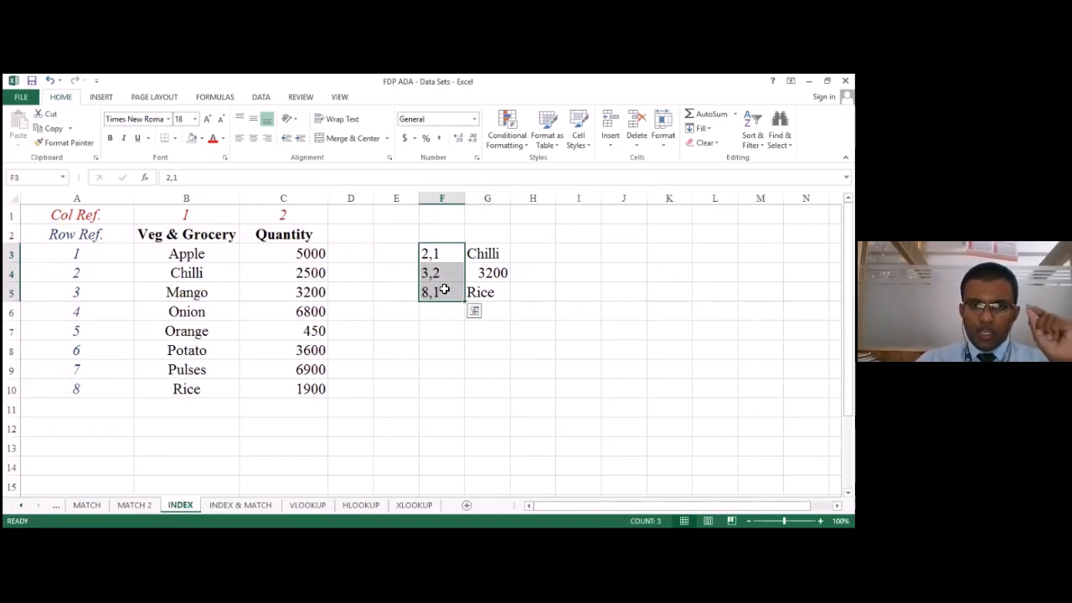
click(441, 251)
key(Down)
key(Down)
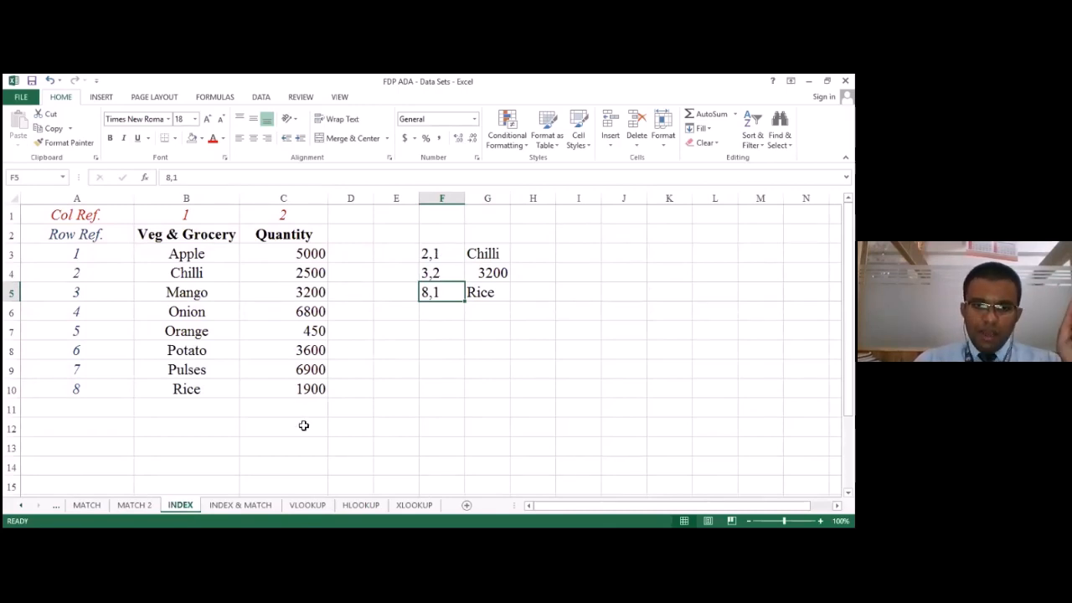
- Return to the INDEX & MATCH sheet and examine the subject headers C2:E2 and roll numbers A3:A10 as lookup ranges
click(240, 505)
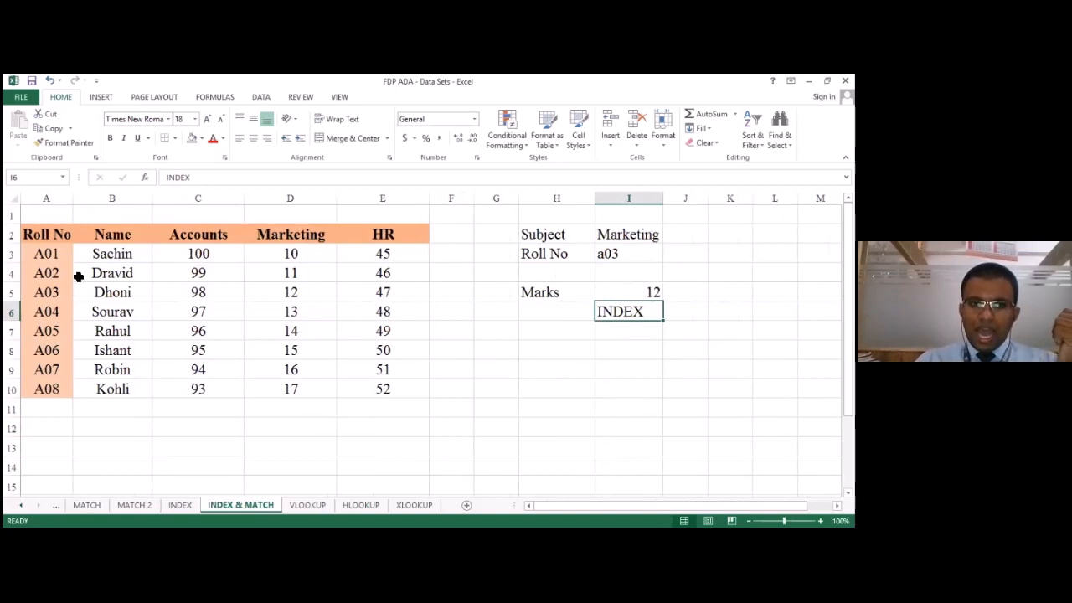
drag(191, 228, 371, 231)
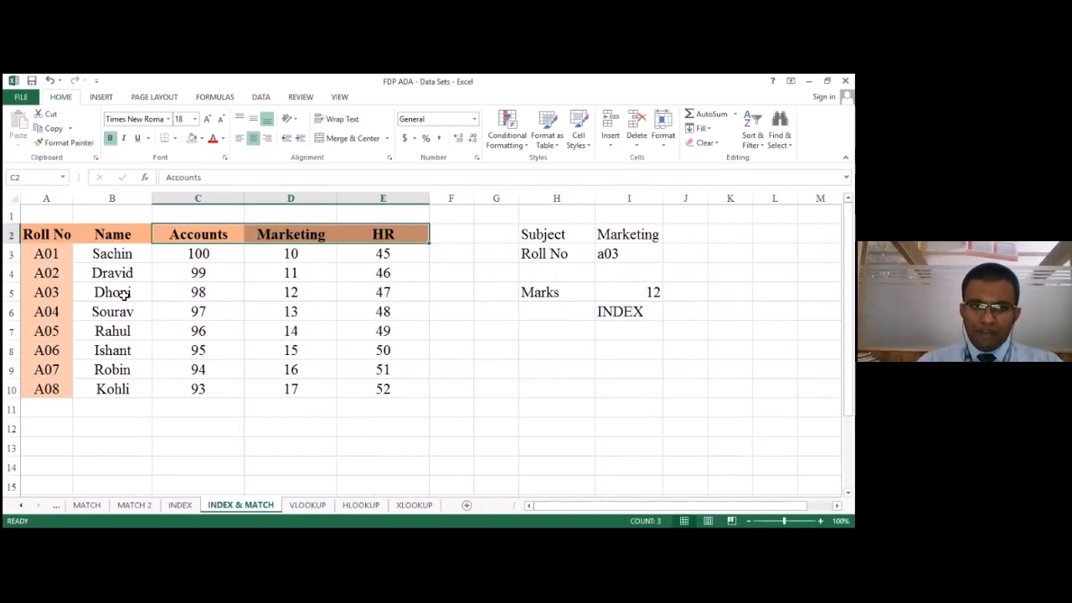
drag(57, 253, 50, 388)
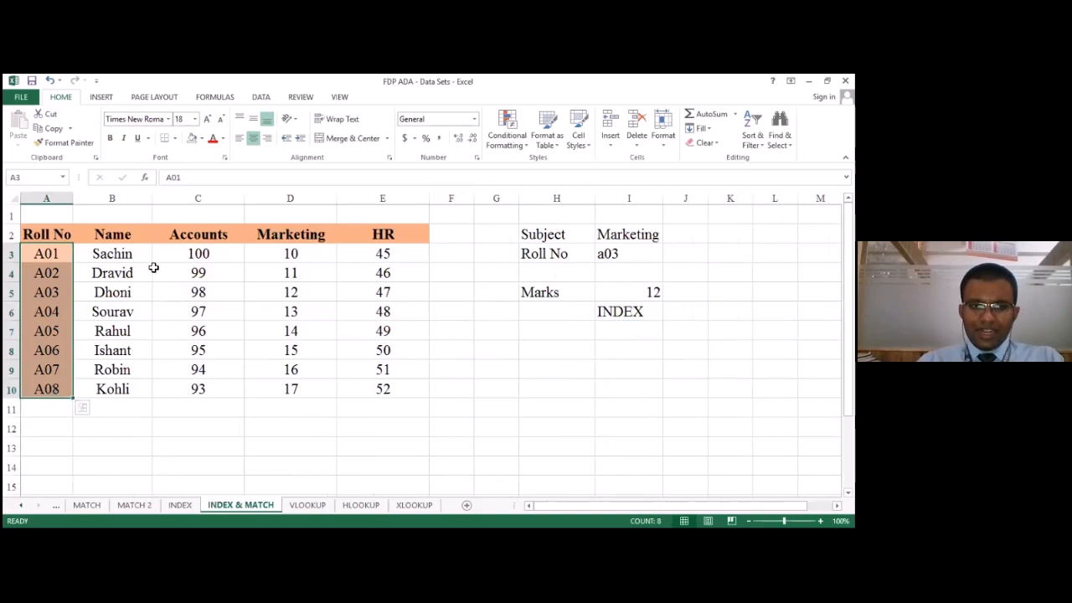
drag(220, 236, 382, 240)
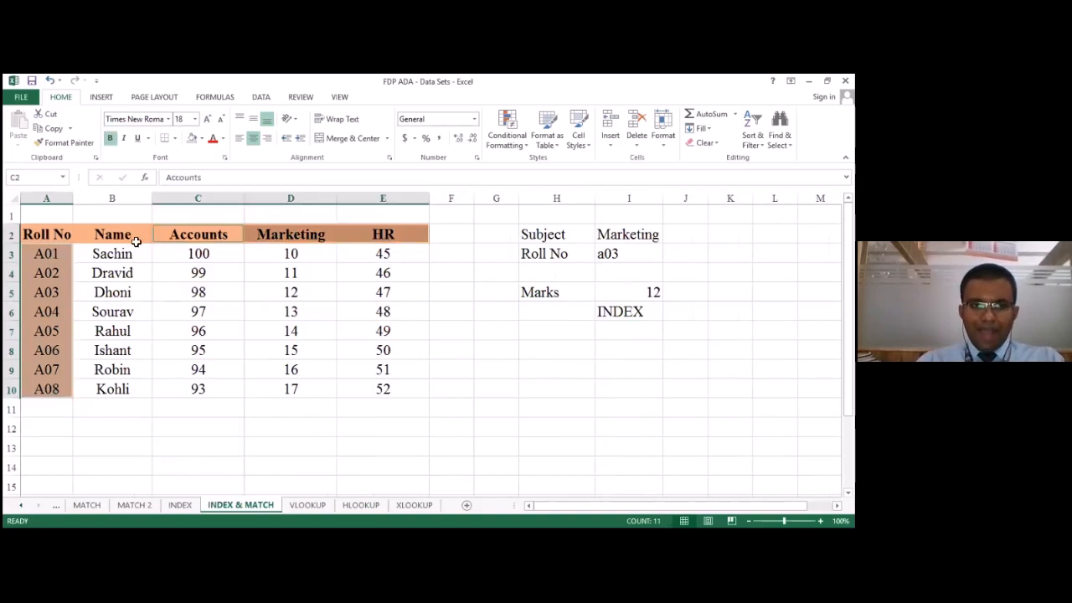
- Clear the formula in I5 and the label in I6, and widen column I to about three times its width
click(634, 307)
click(636, 298)
key(Delete)
key(Down)
key(Delete)
click(636, 297)
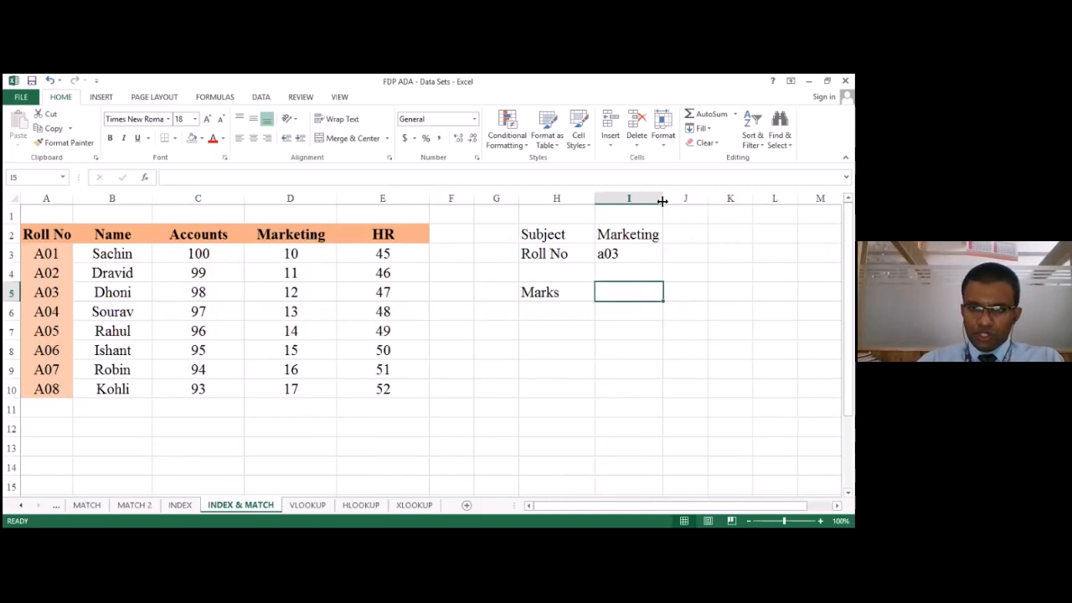
drag(661, 201, 825, 201)
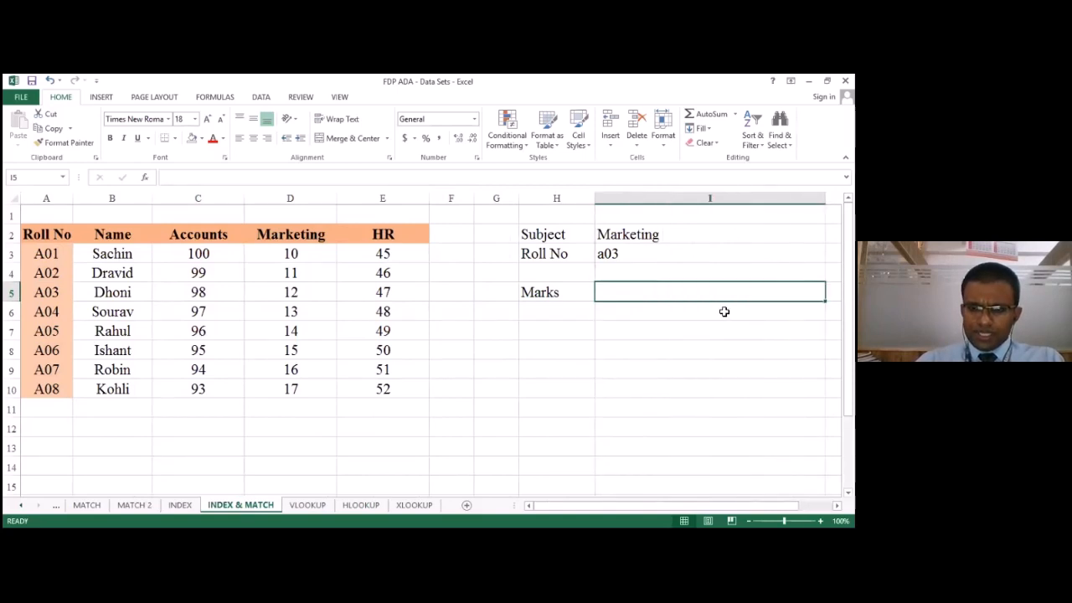
- Start an INDEX formula in I5 with the marks range C3:E10 as its array
scroll(724, 312, right, 1)
text(=)
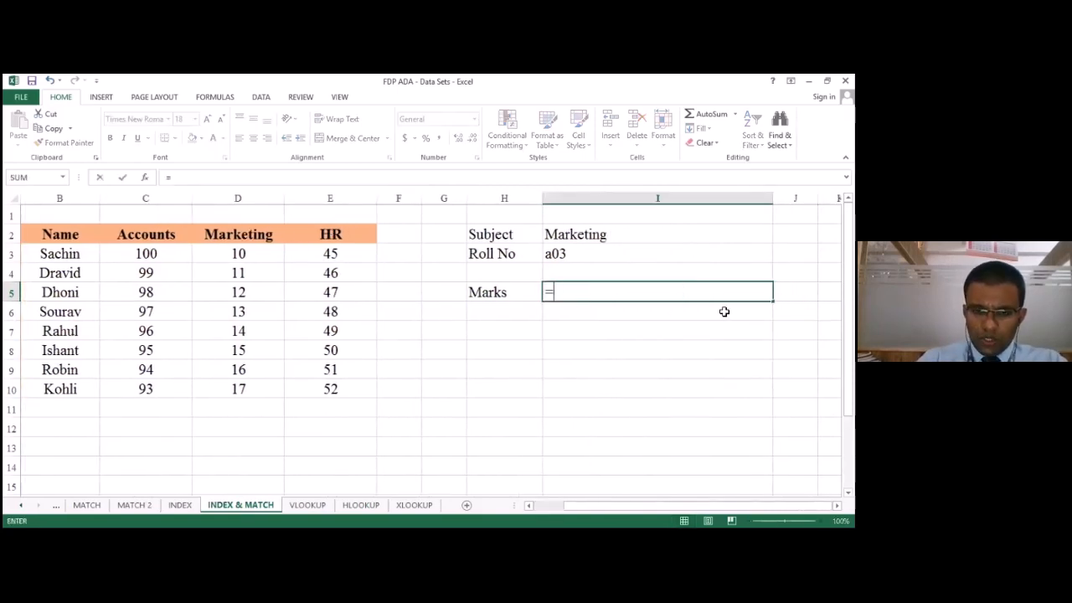
text(index)
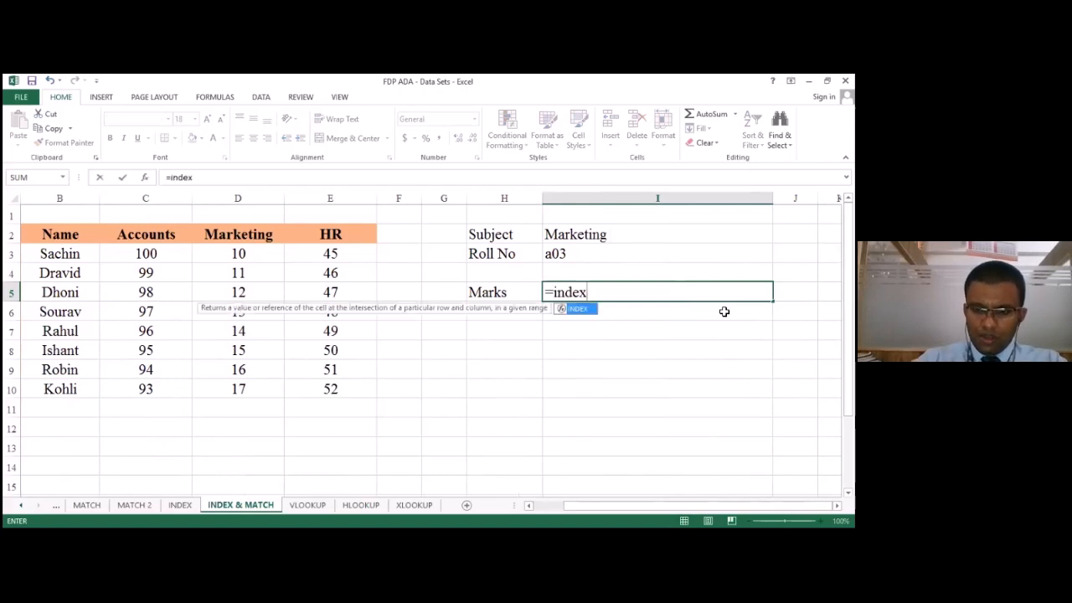
text(()
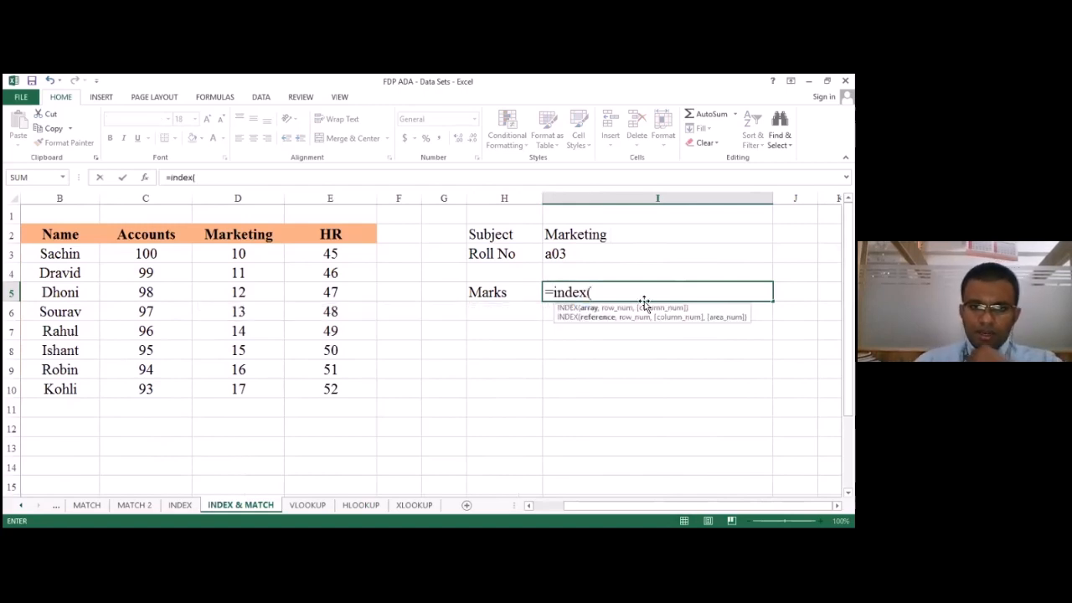
click(162, 253)
drag(164, 267, 302, 390)
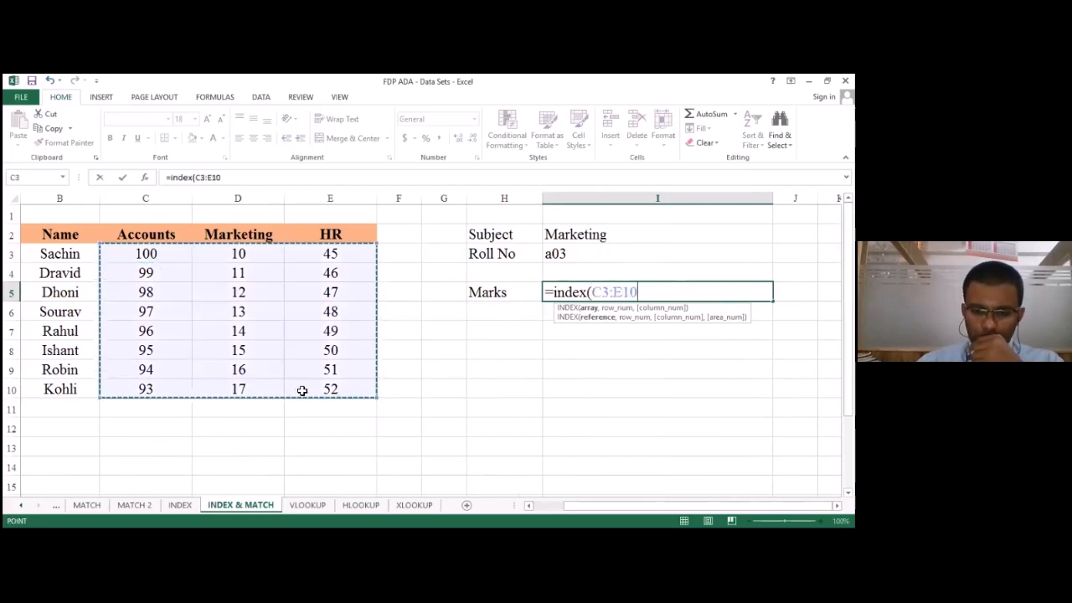
text(,)
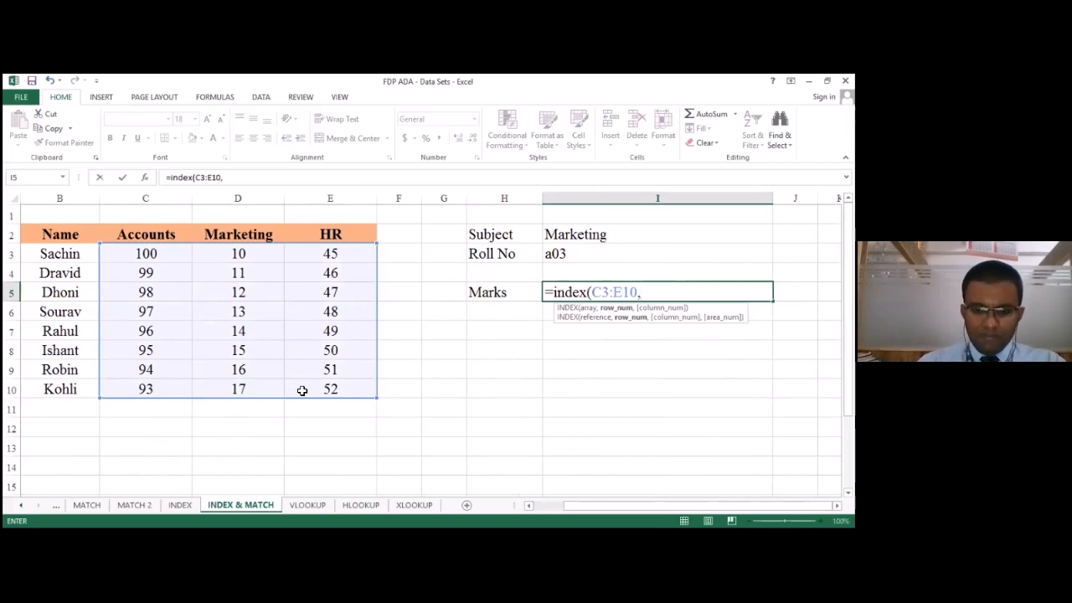
- Add a MATCH function as the INDEX row argument, with the roll number in I3 as its lookup value
text(m=)
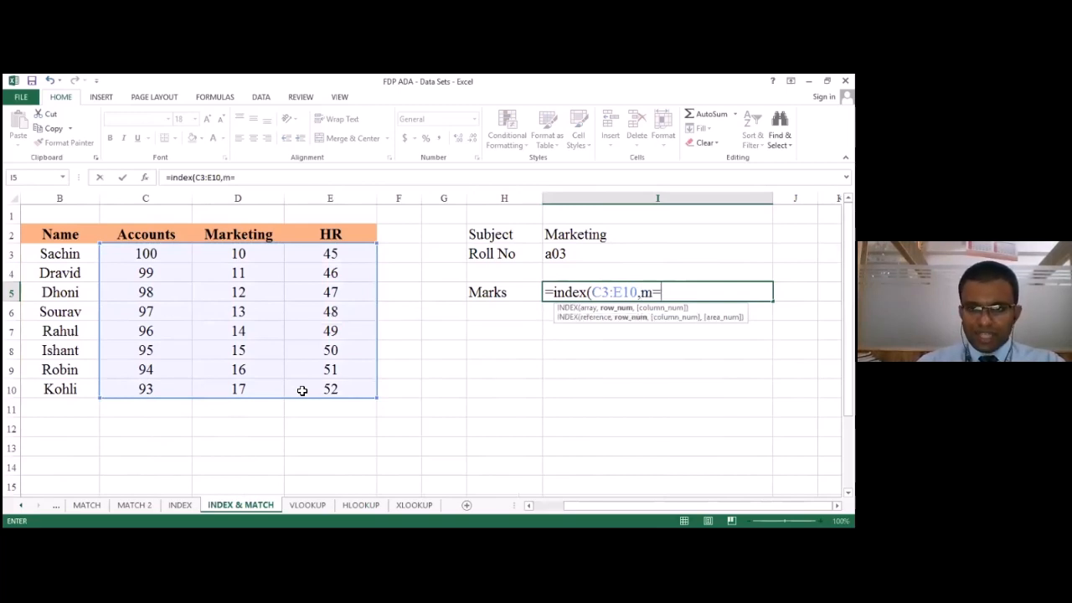
key(BackSpace)
key(BackSpace)
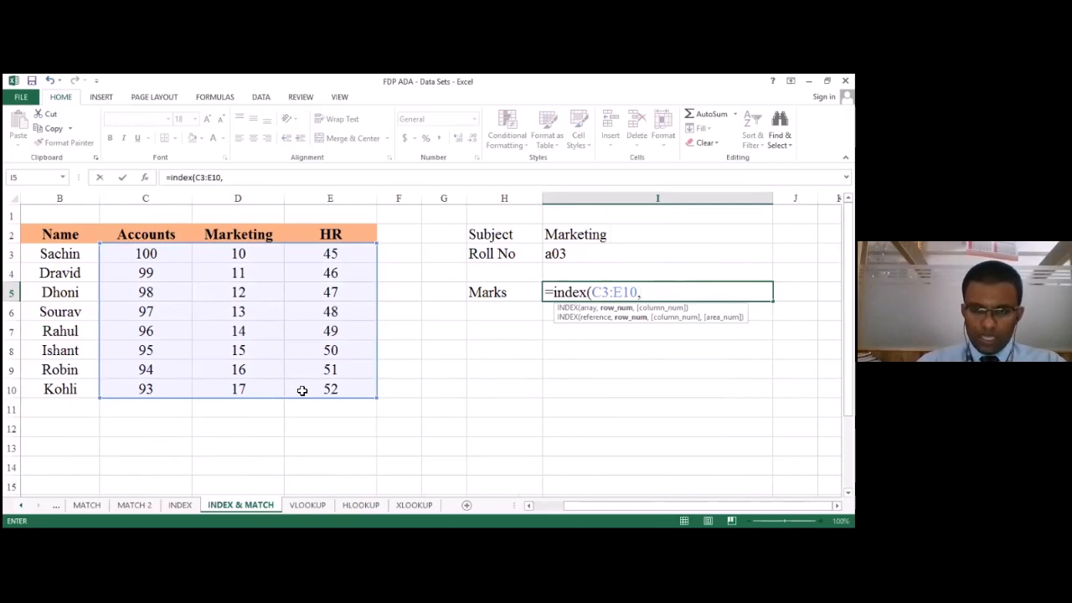
text(ma)
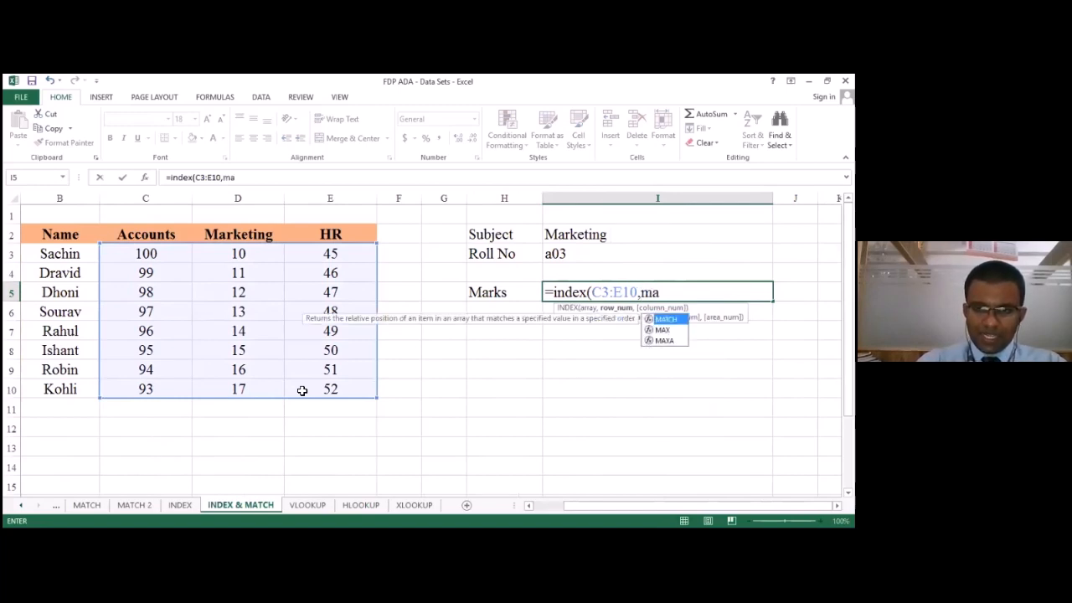
text(tch)
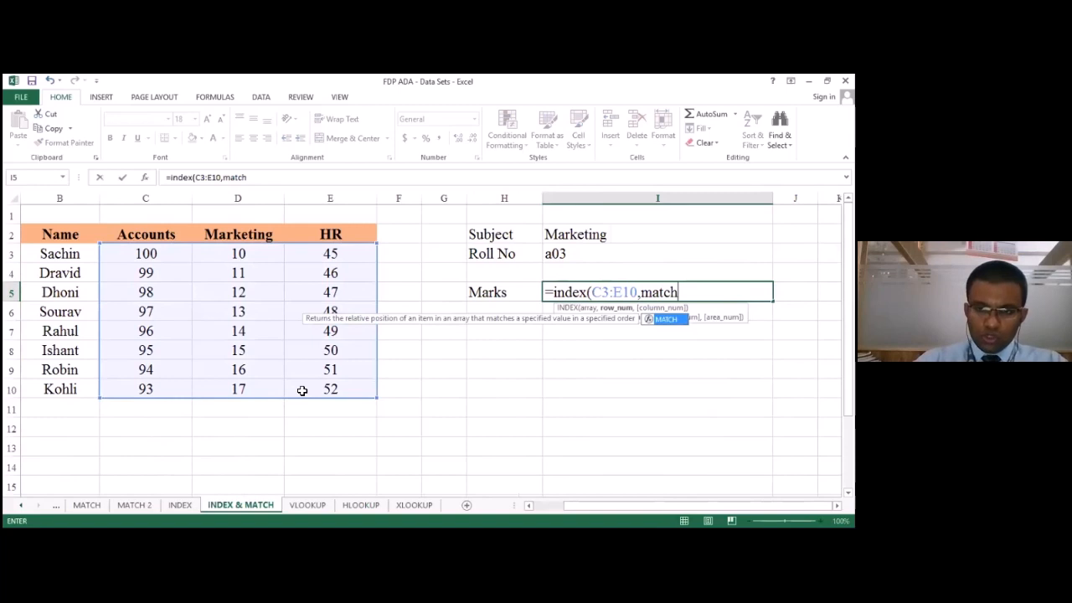
text(()
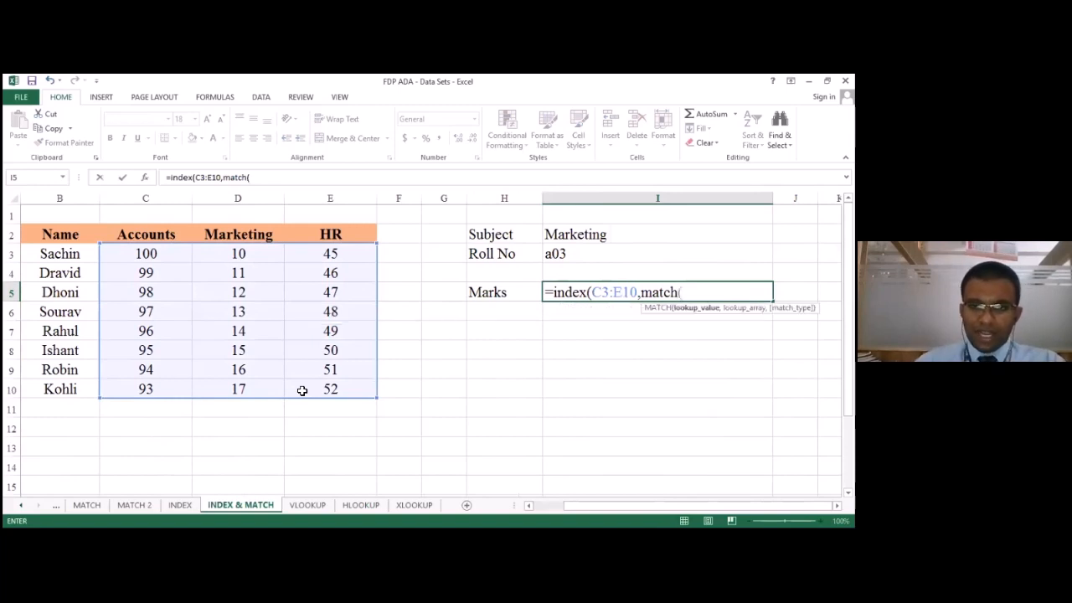
click(572, 253)
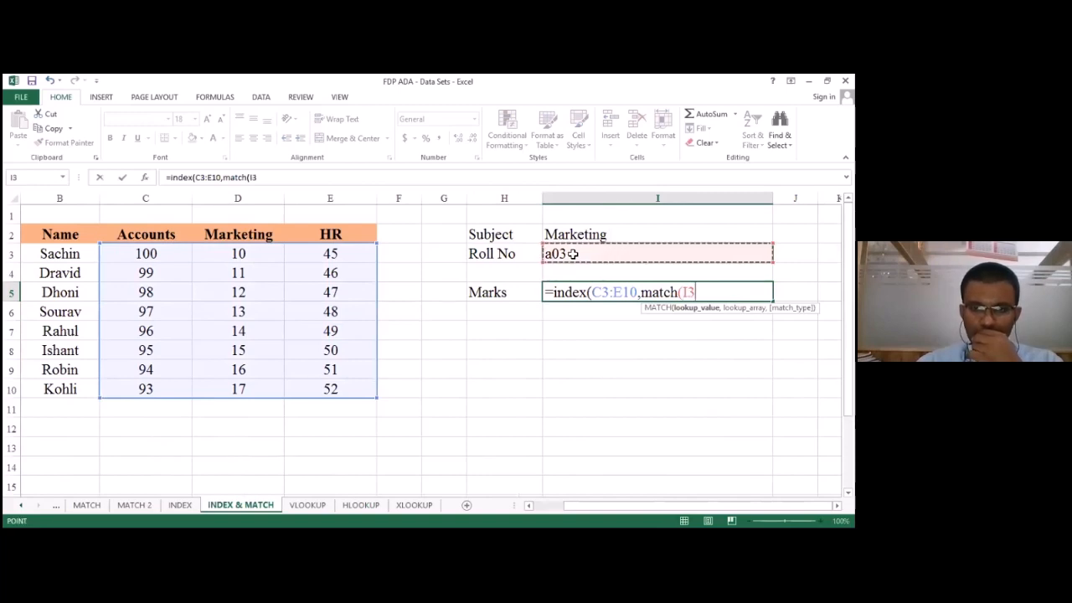
text(,)
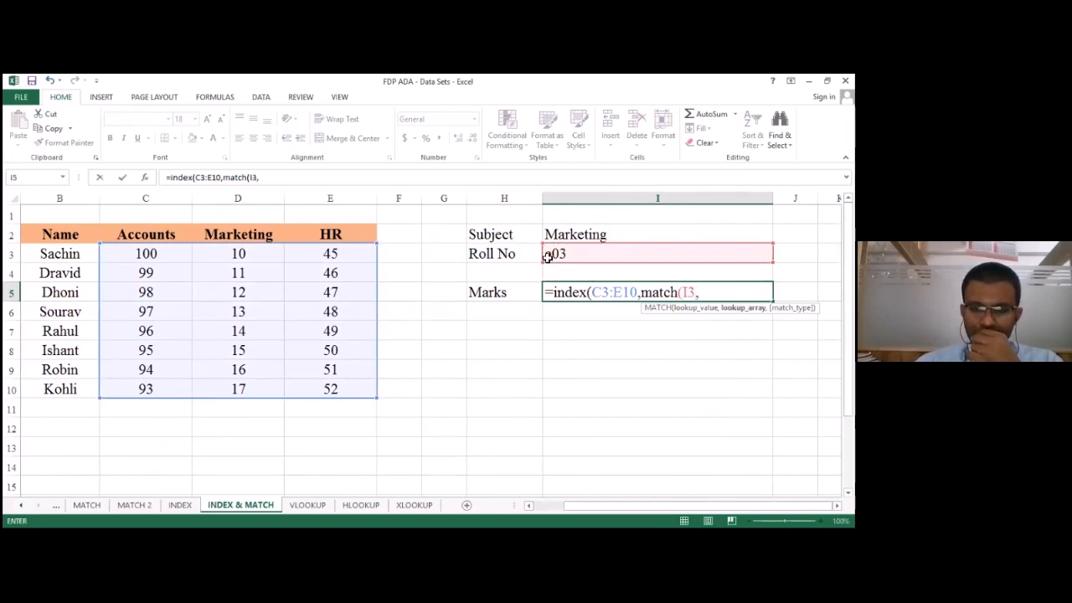
- Set the roll numbers A3:A10 as the MATCH lookup array, close that function and go on to the INDEX column argument
click(555, 507)
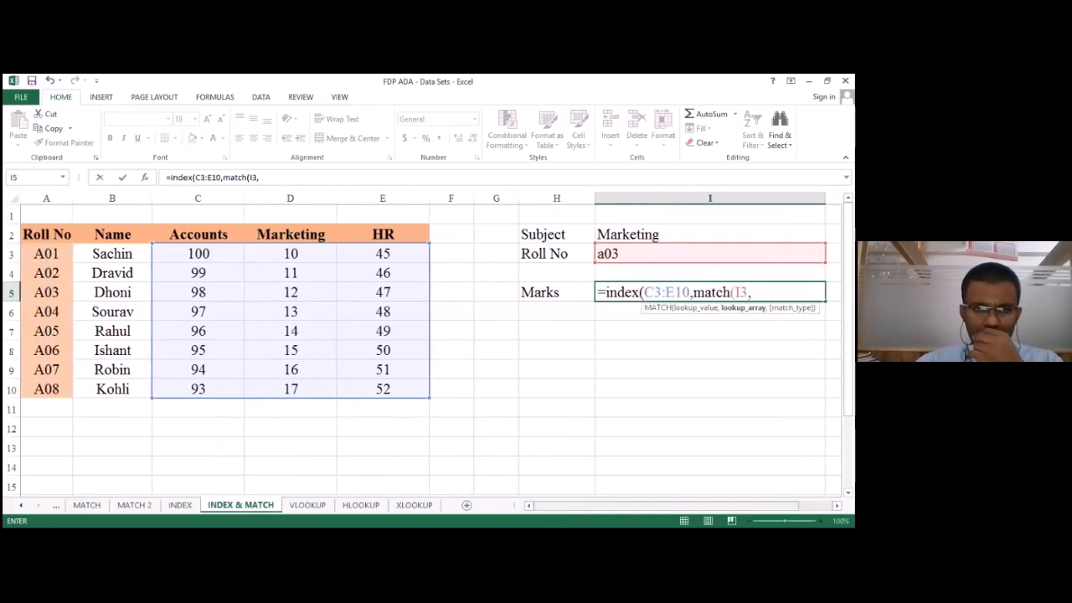
click(46, 255)
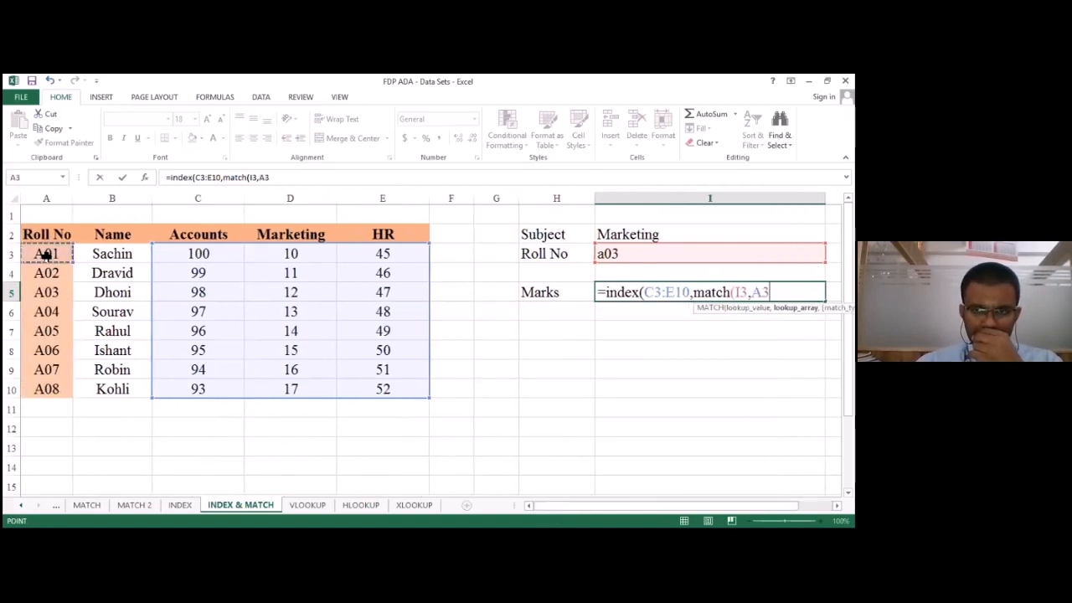
drag(46, 254, 55, 386)
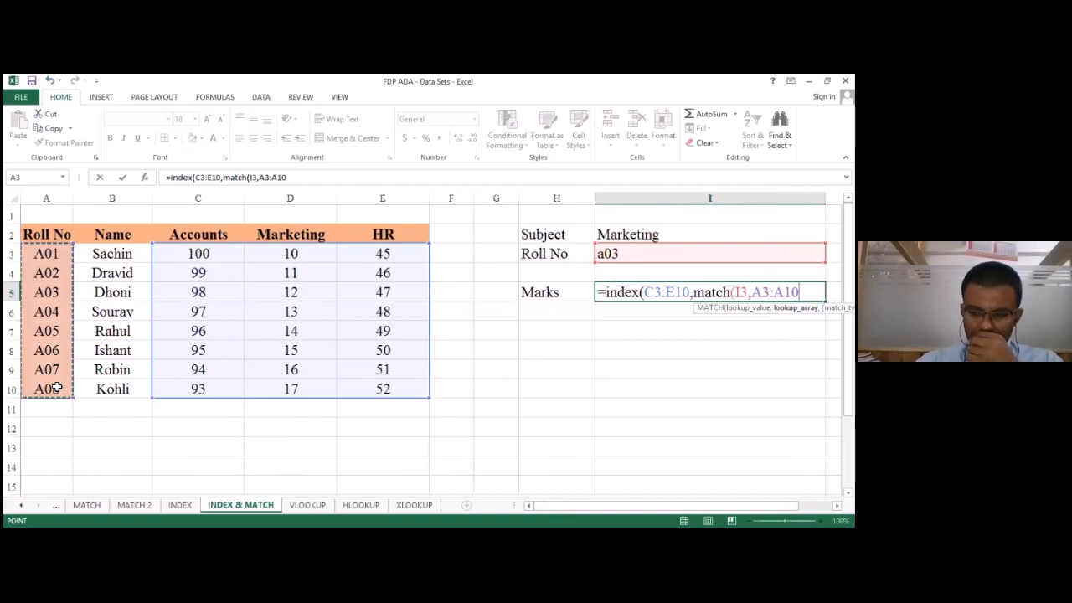
text())
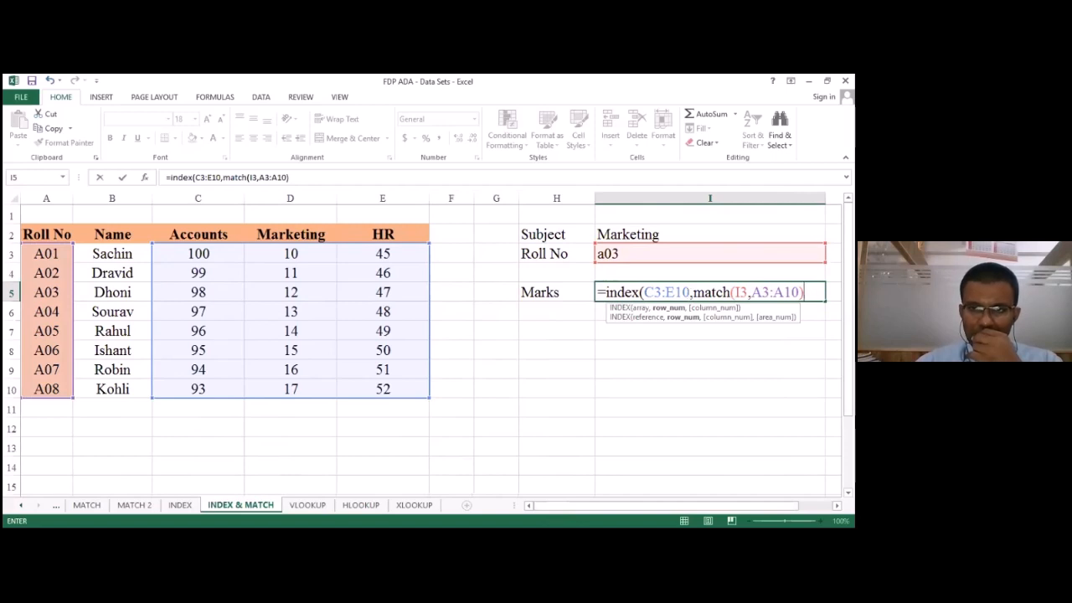
drag(804, 291, 692, 293)
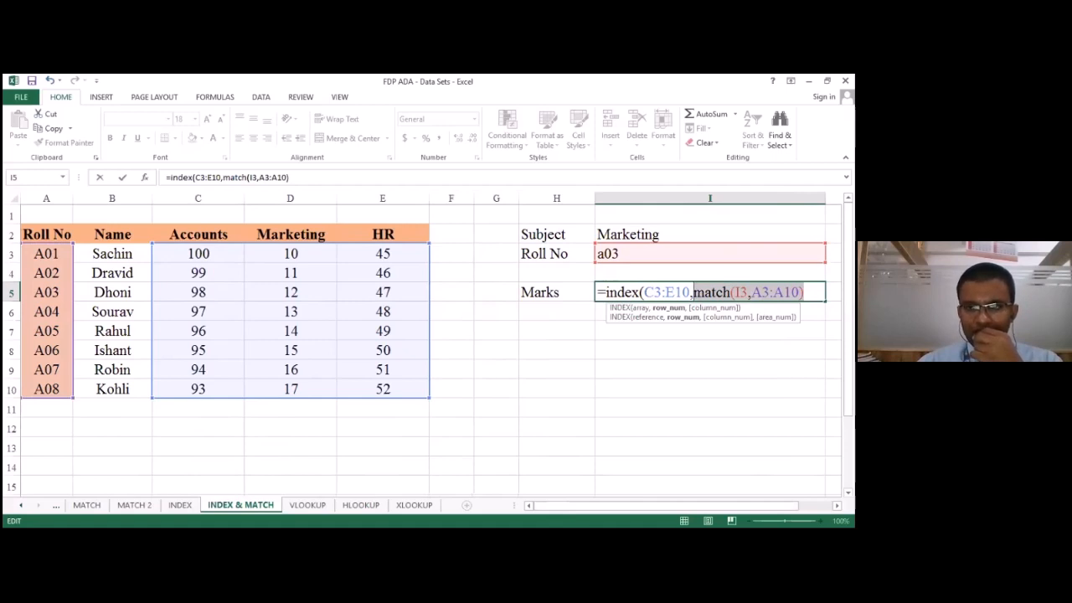
click(804, 293)
text(,)
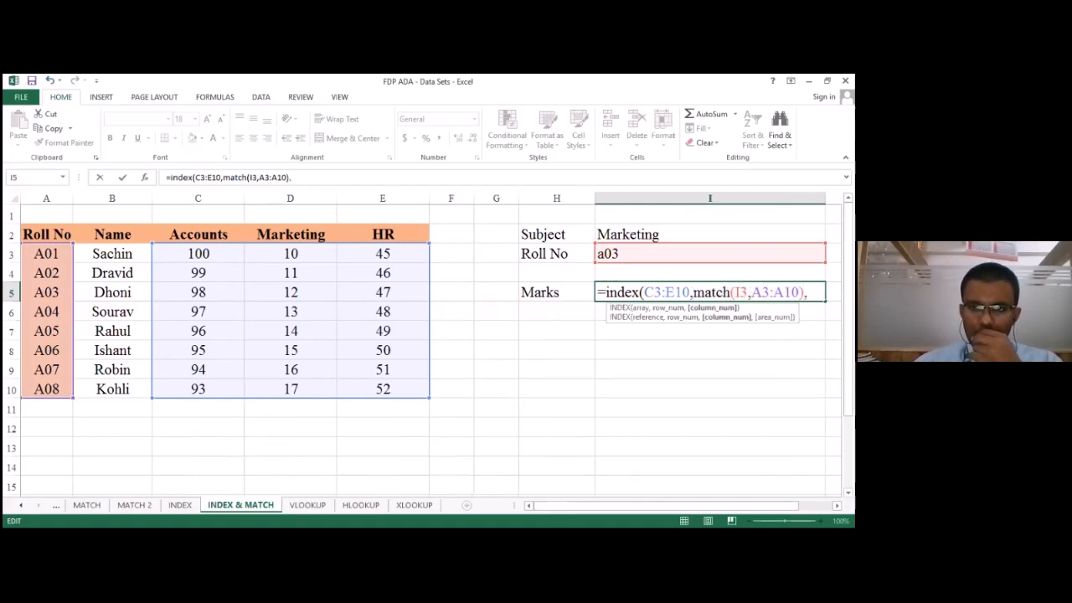
- Add a second MATCH function as the column argument, with the subject in I2 as its lookup value
click(735, 227)
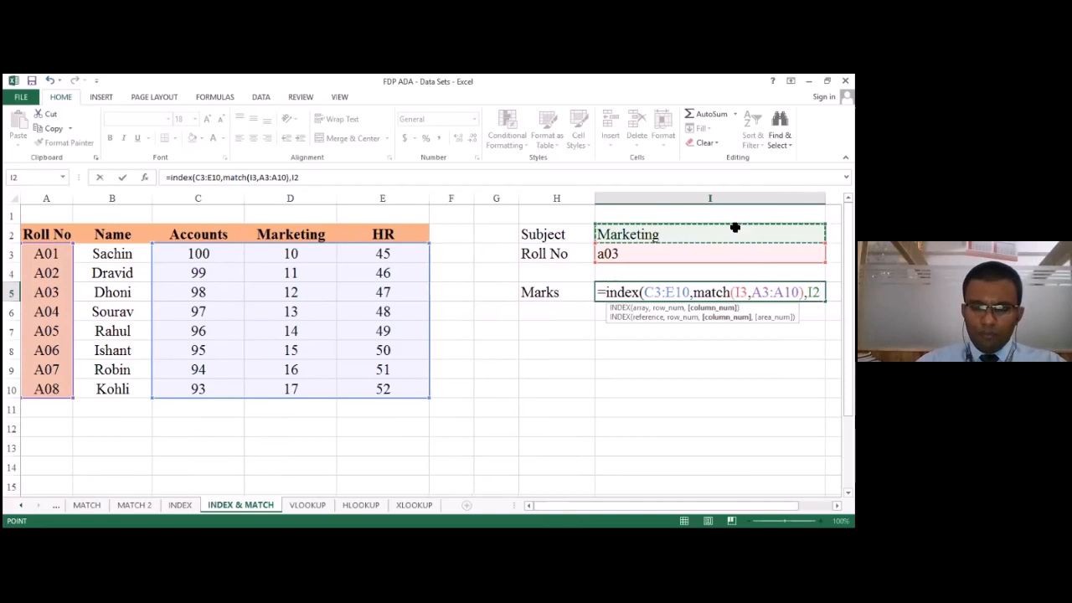
key(BackSpace)
key(BackSpace)
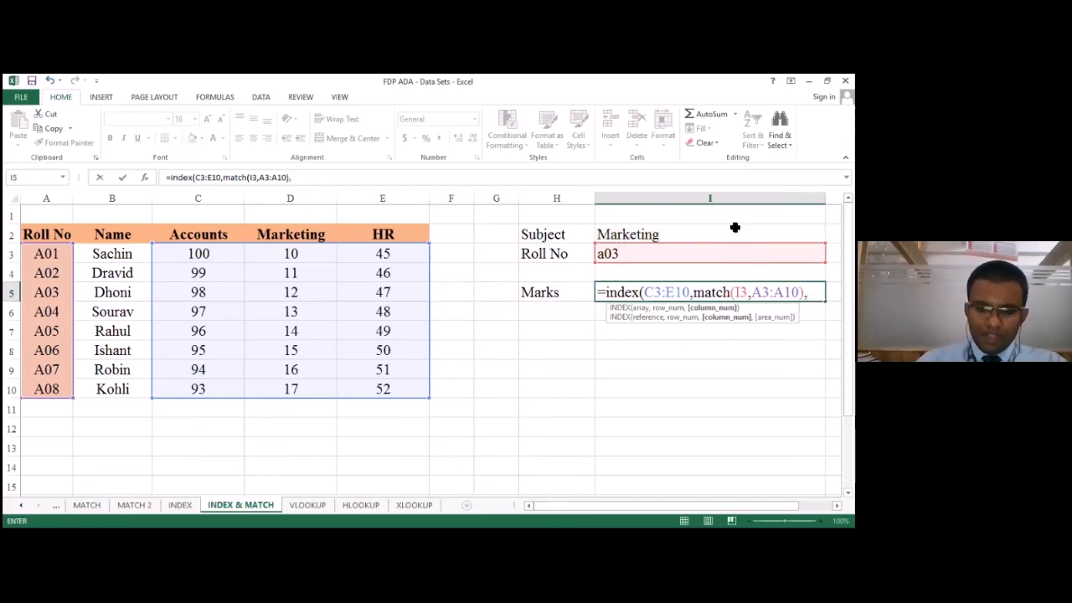
text(match)
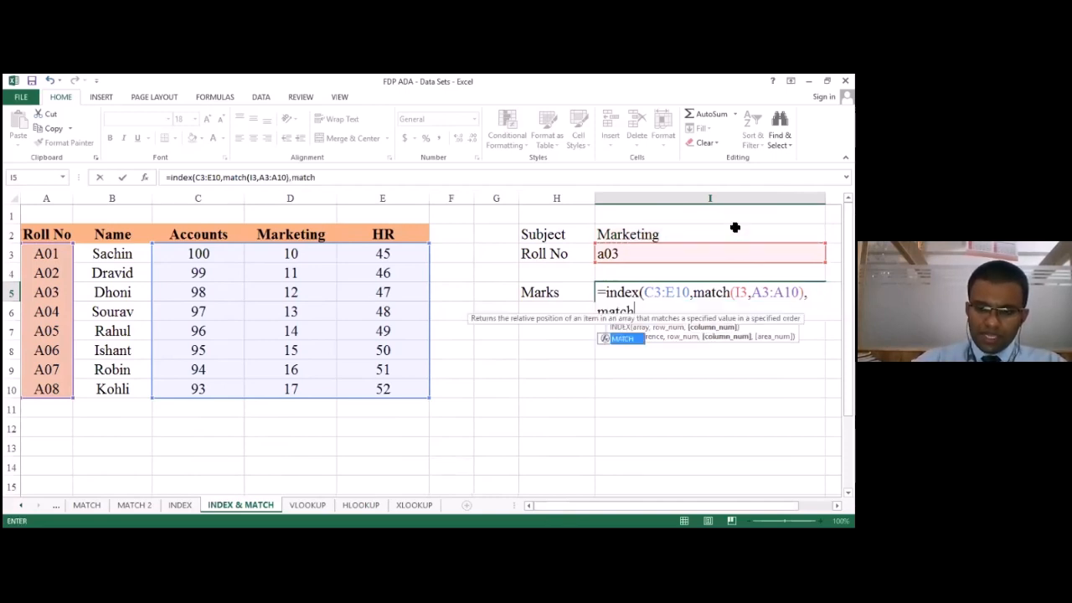
text(()
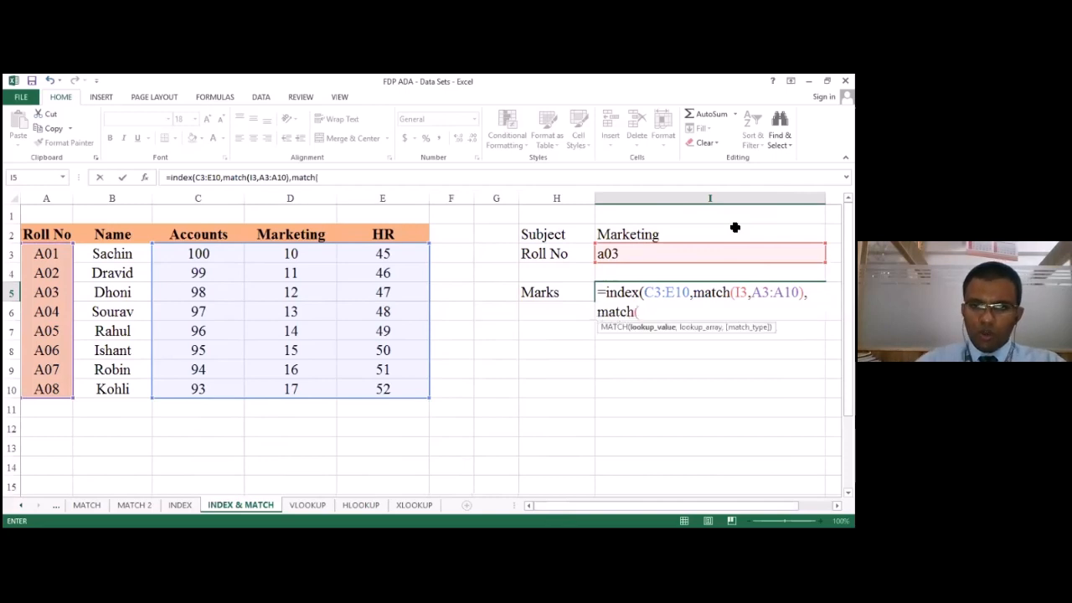
click(734, 228)
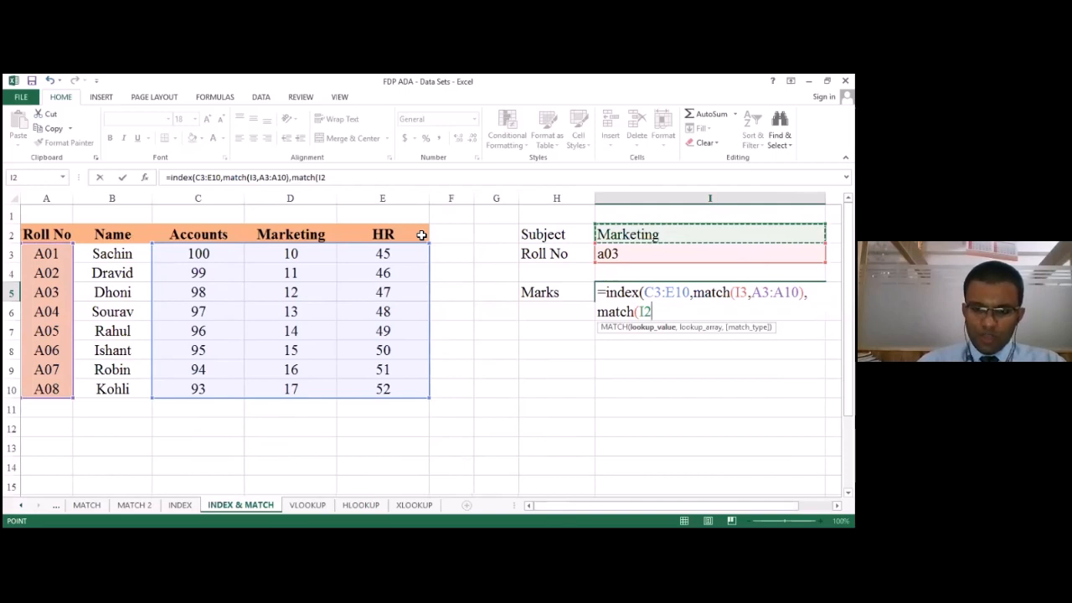
text(,)
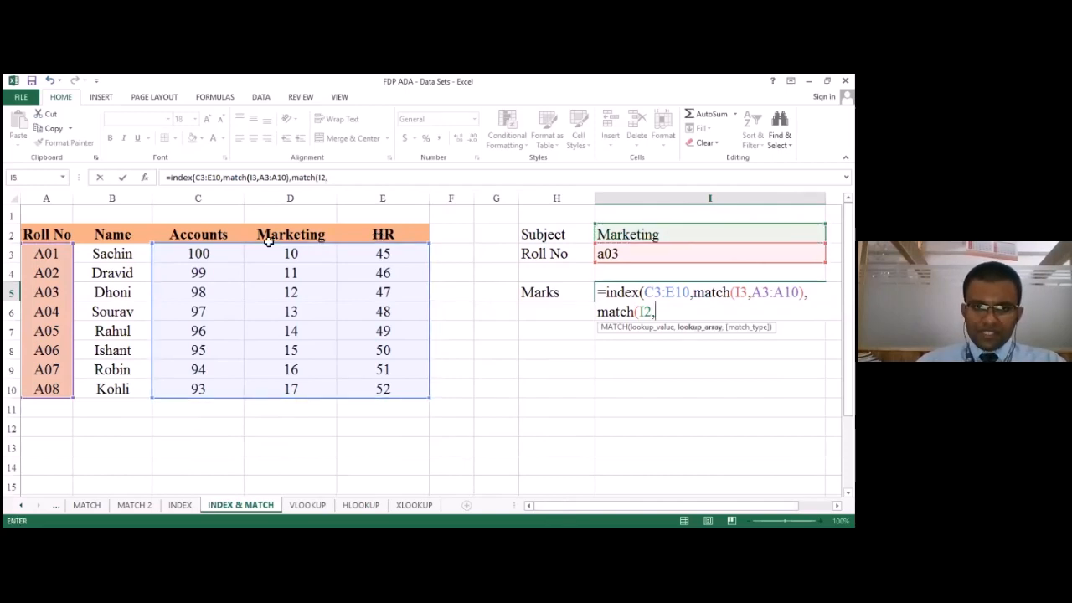
- Set the subject headers C2:E2 as the second MATCH lookup array and close both MATCH and INDEX
click(224, 234)
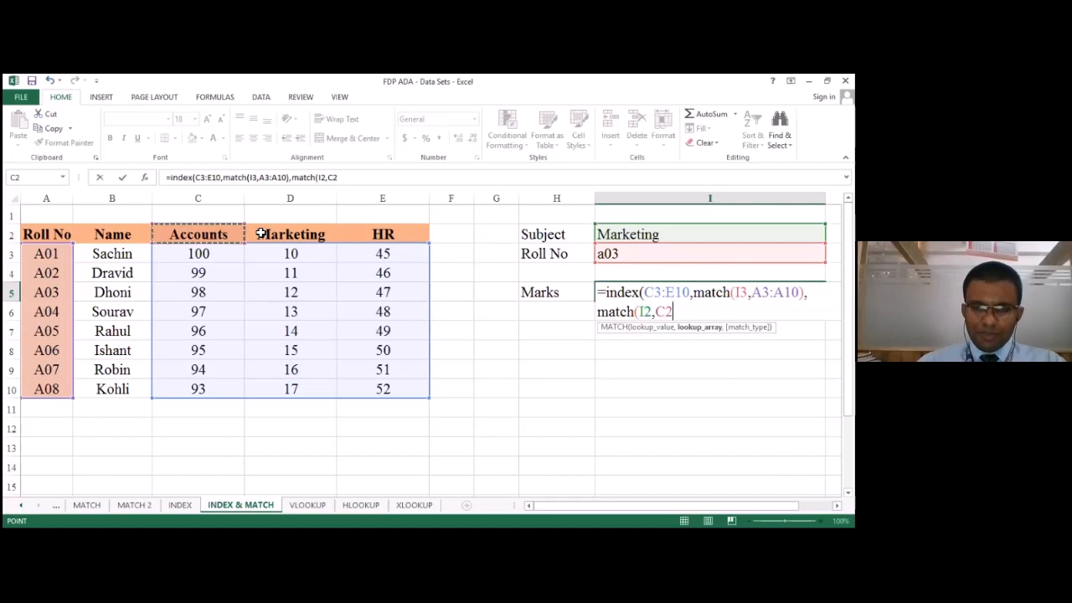
shift+click(370, 236)
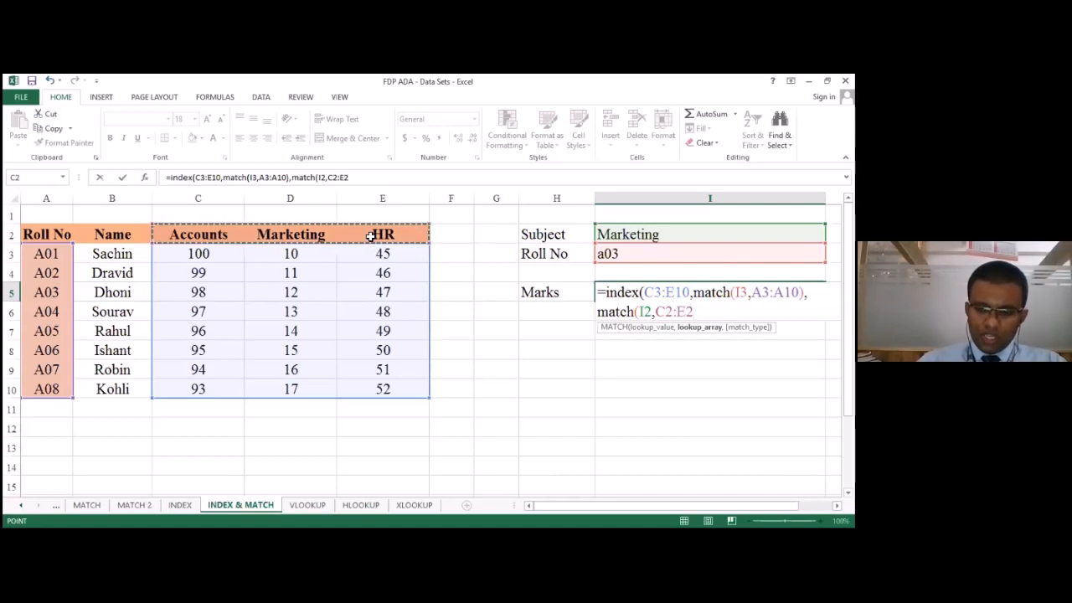
text())
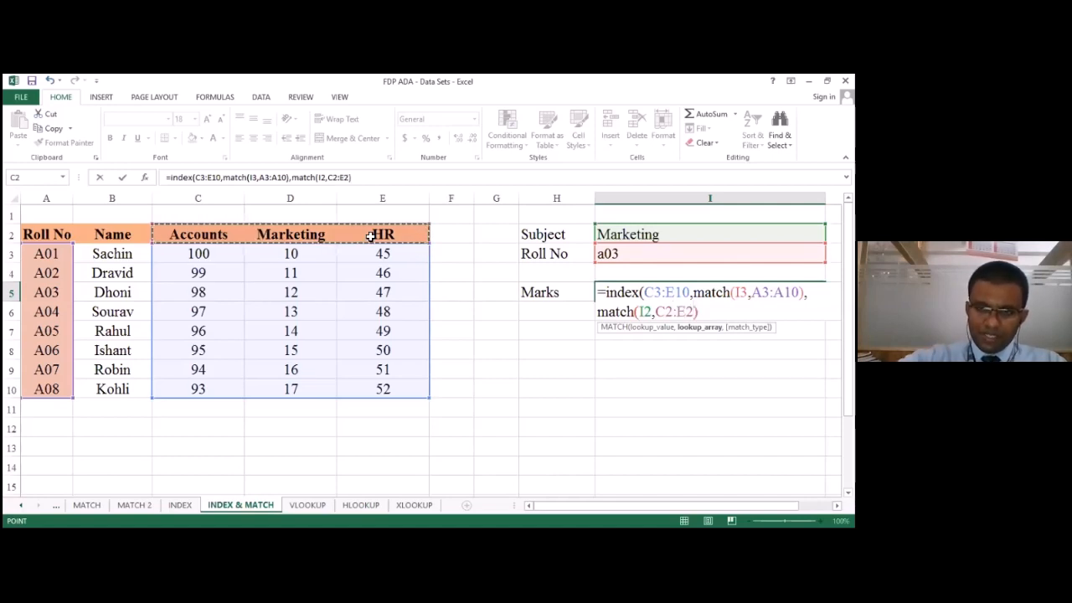
text())
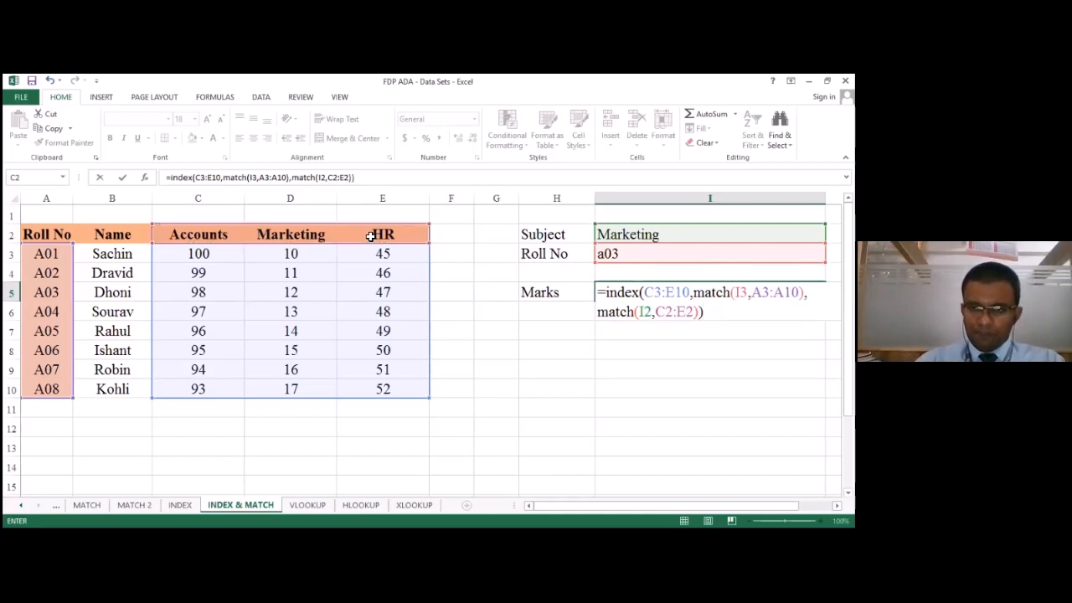
- Check the row and column MATCH arguments within the formula and enter it in I5
drag(606, 295, 802, 295)
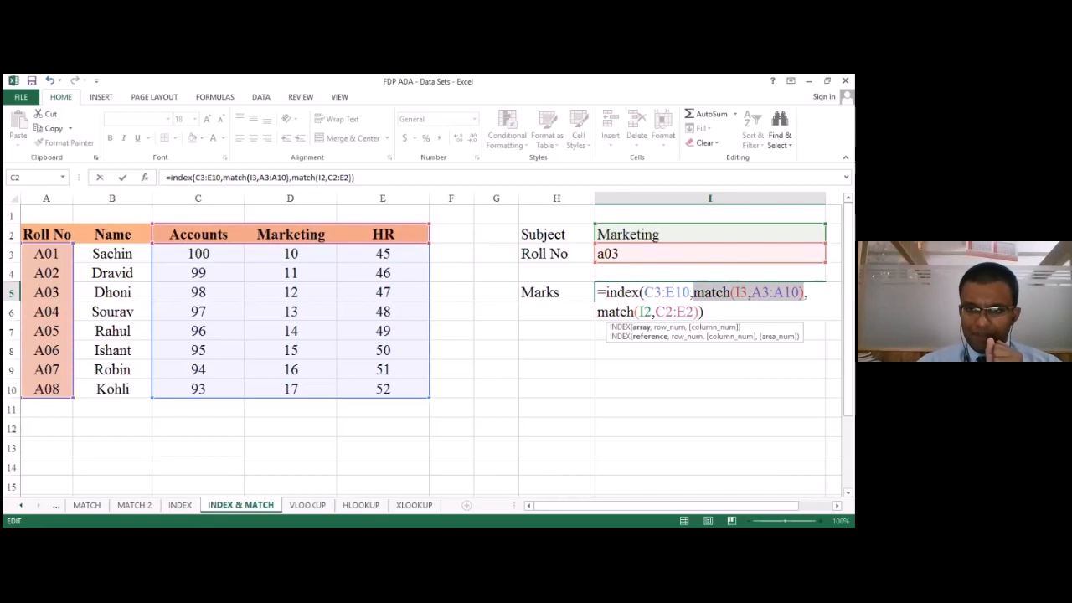
drag(596, 312, 697, 316)
click(730, 311)
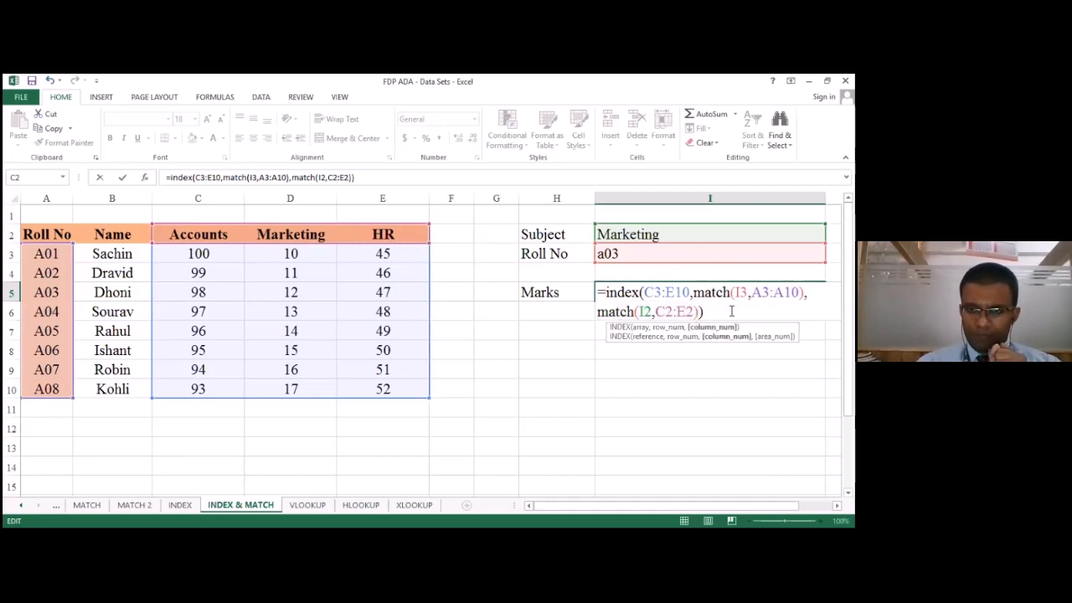
text())
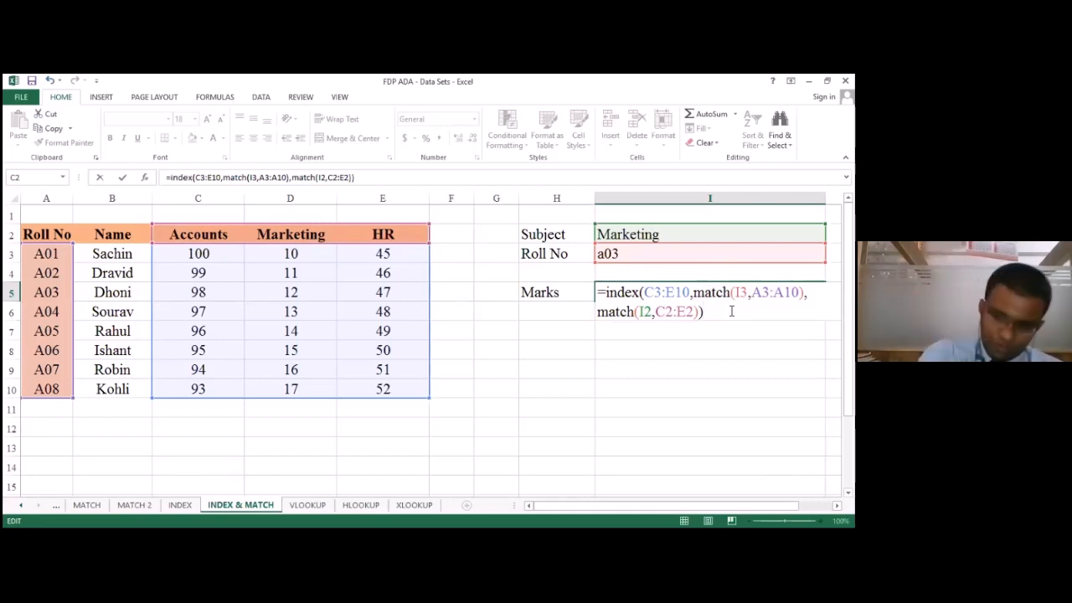
key(Return)
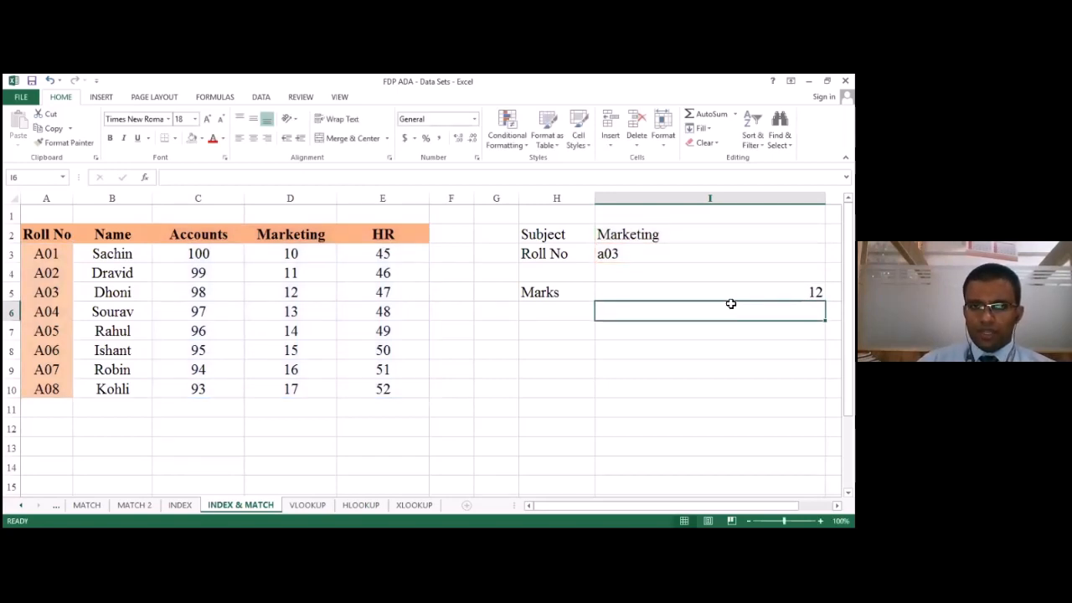
- Examine the combined INDEX and MATCH formula in I5 and the ranges it references
key(alt+Tab)
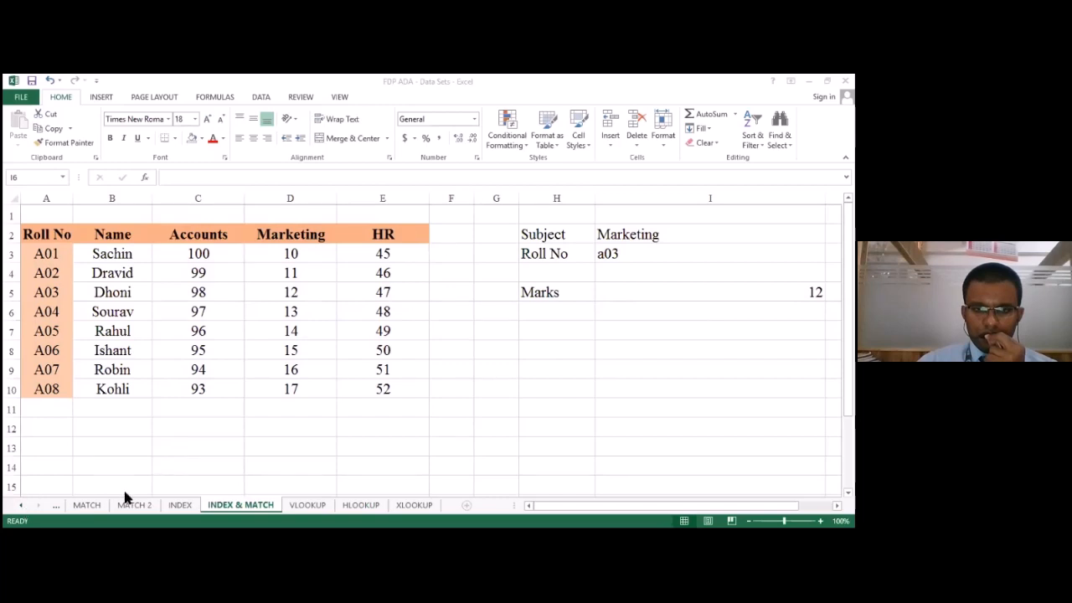
click(768, 286)
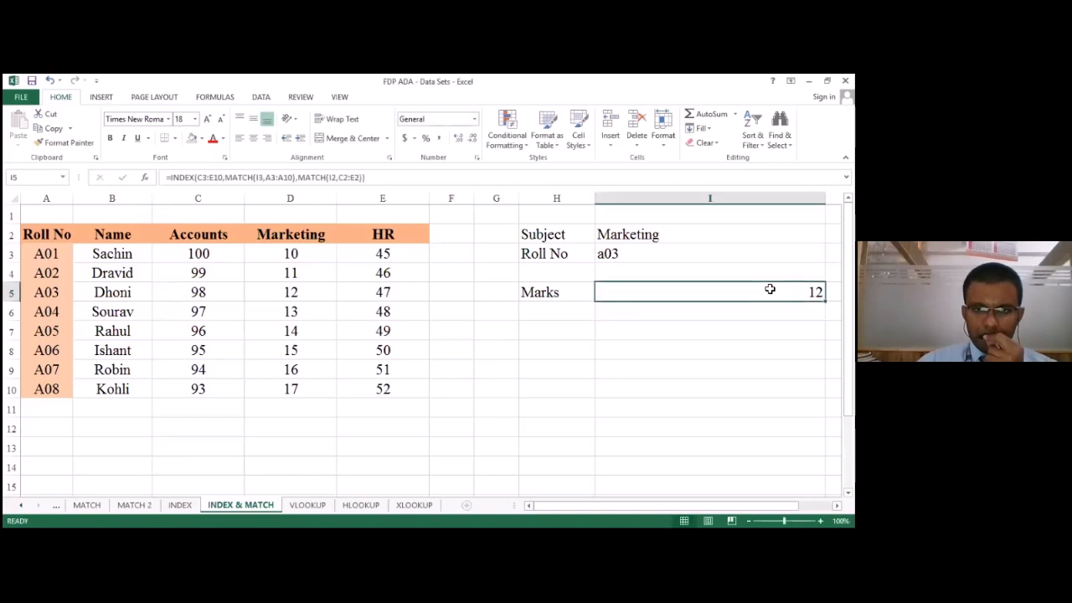
click(375, 180)
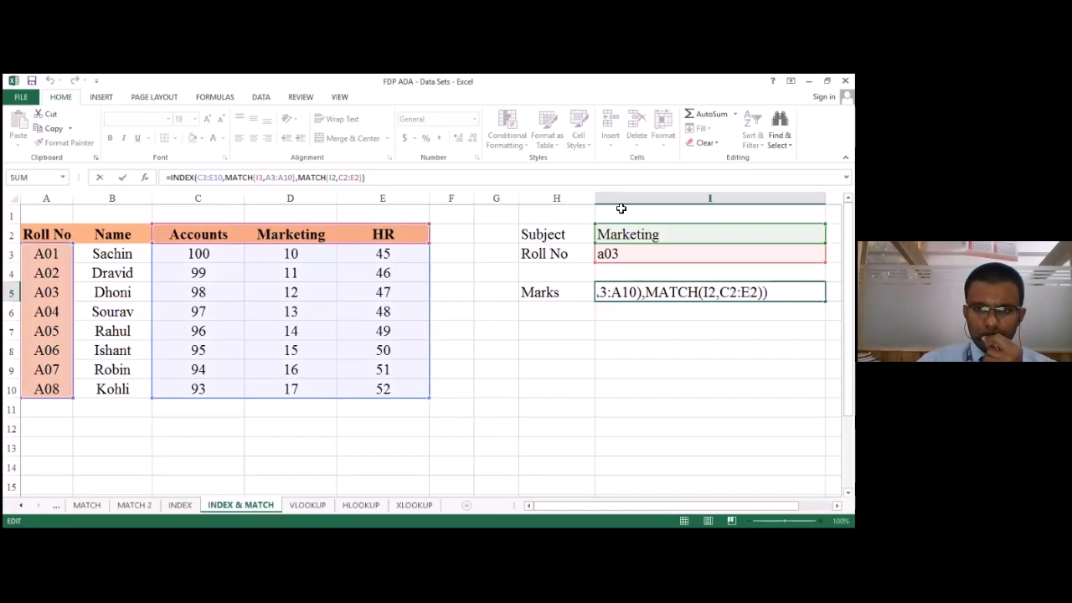
key(Return)
key(Down)
key(Down)
key(Down)
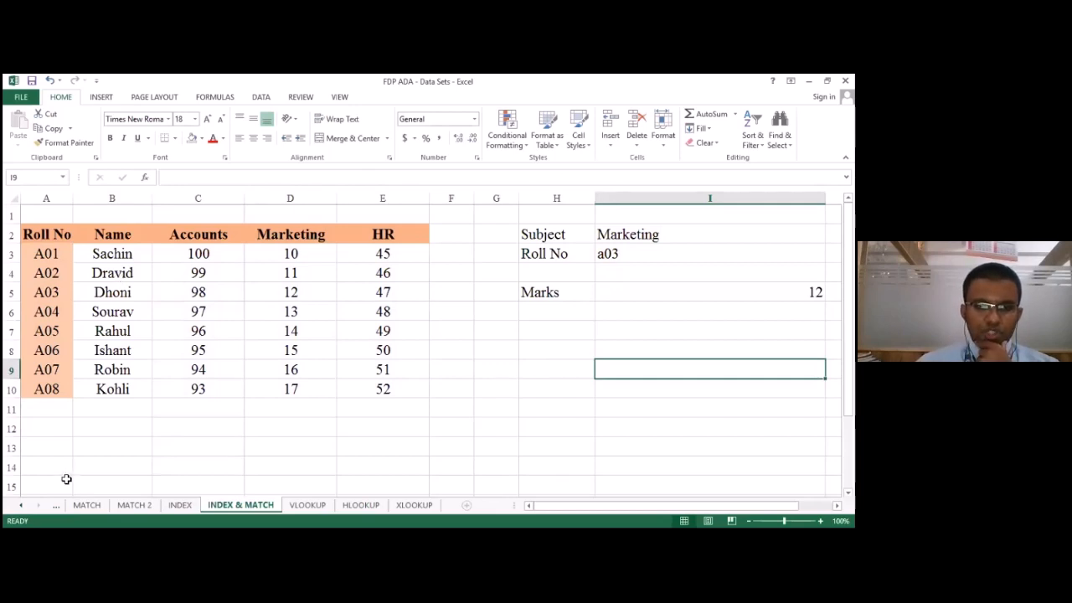
- Examine the roll numbers A3:A10 and the subject headers C2:E2 that the two MATCH functions search
drag(32, 253, 66, 390)
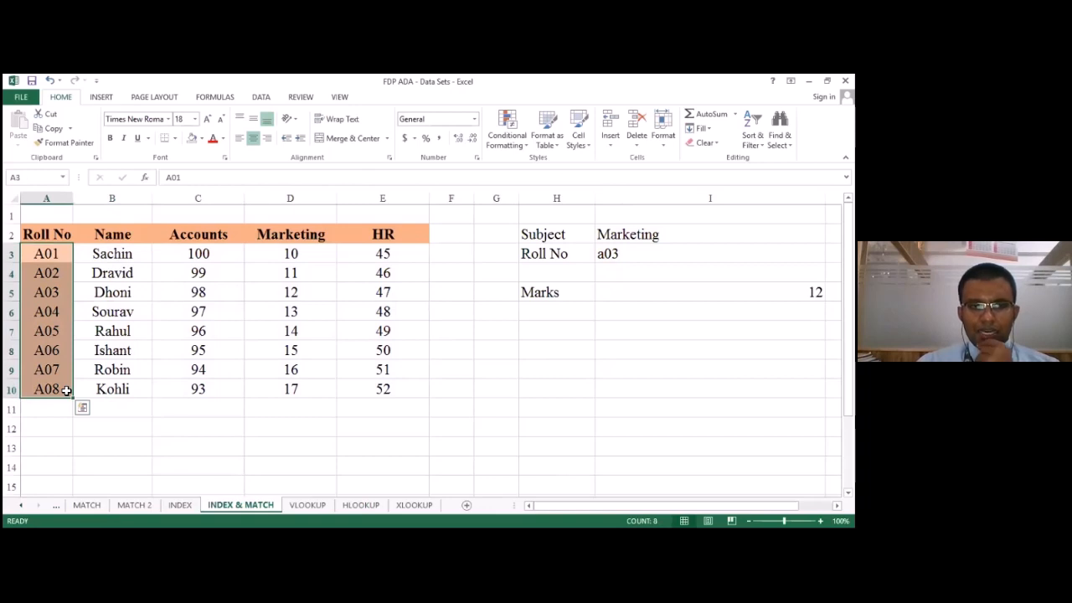
drag(52, 251, 52, 388)
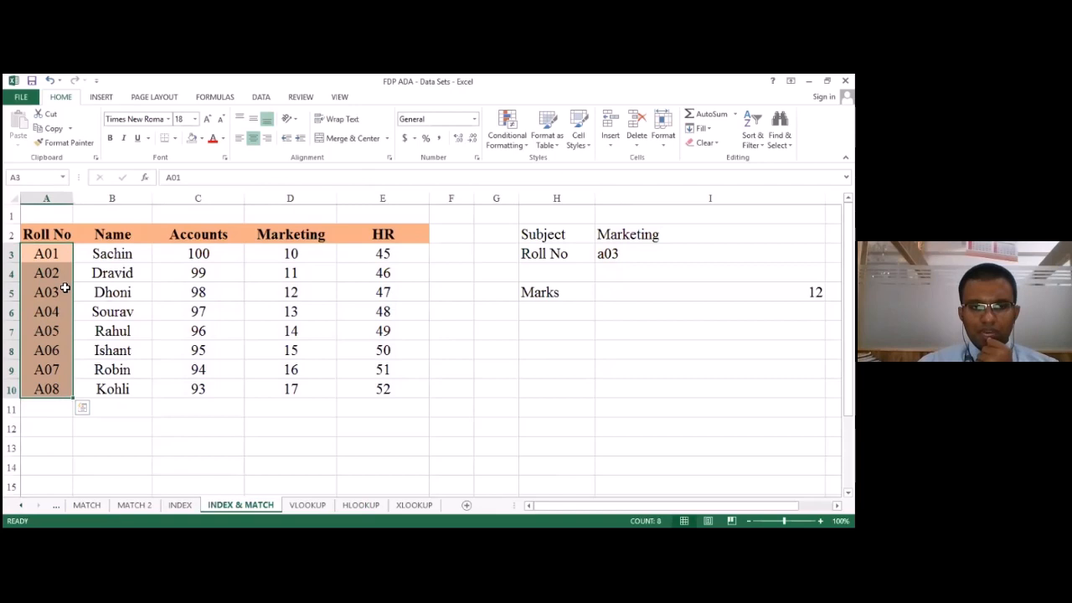
drag(112, 246, 142, 242)
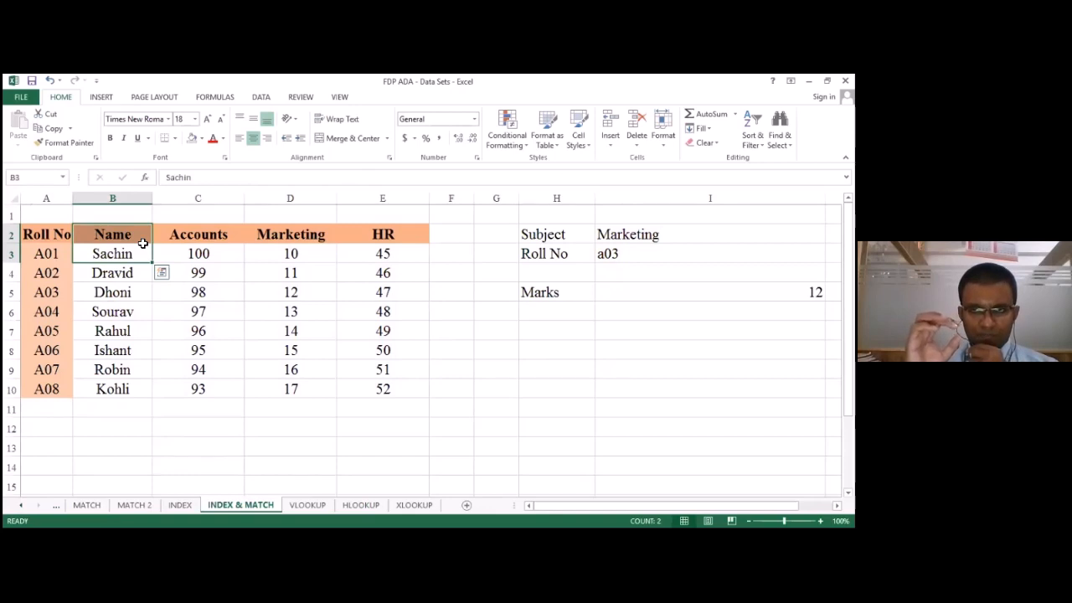
drag(40, 248, 25, 405)
drag(170, 234, 421, 227)
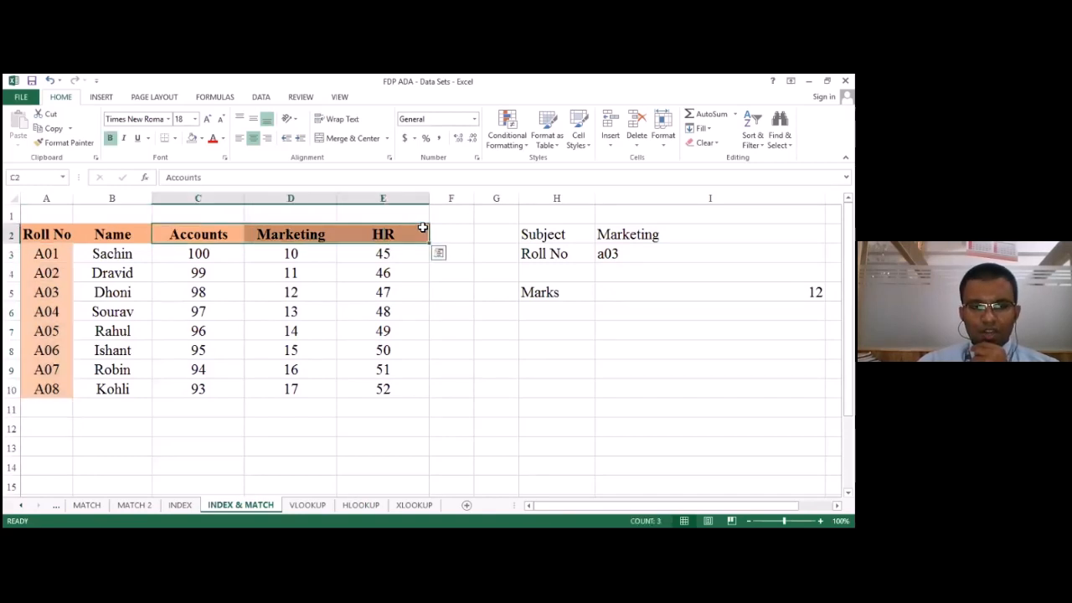
- Examine the marks range C3:E10 that the INDEX function draws its result from
click(173, 257)
drag(174, 257, 376, 388)
drag(201, 253, 407, 390)
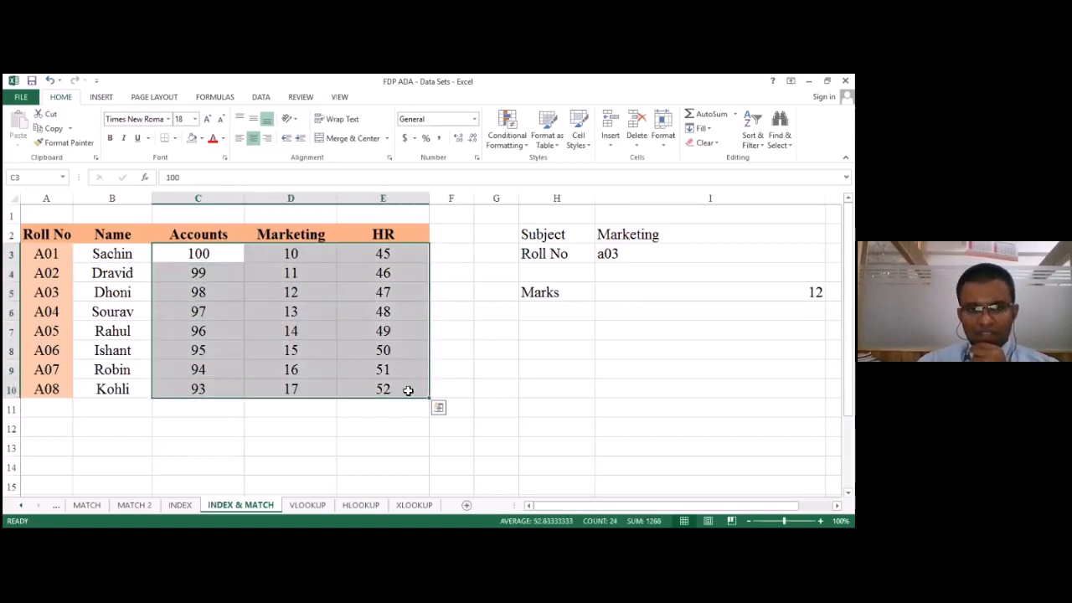
click(405, 350)
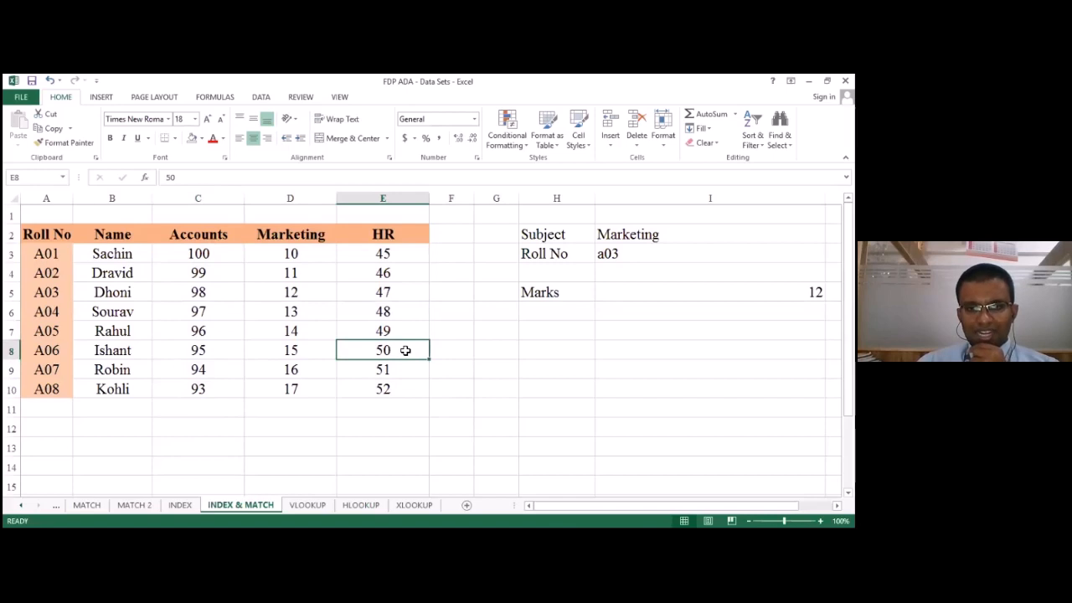
- Clear the existing status formulas in C2:C9 on the Nested IF sheet and return to cell C2
click(180, 506)
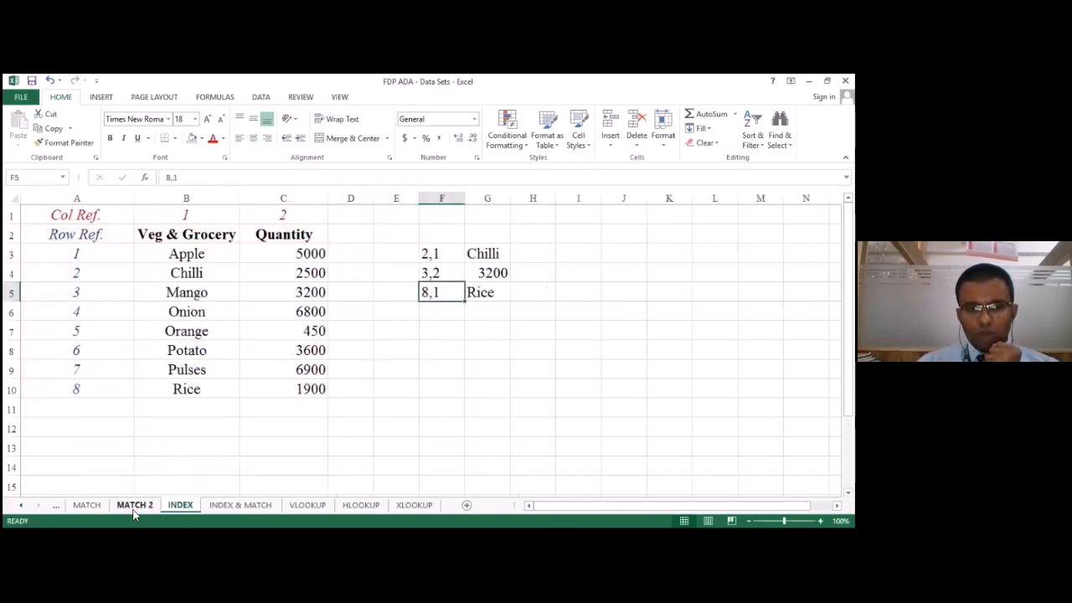
click(134, 510)
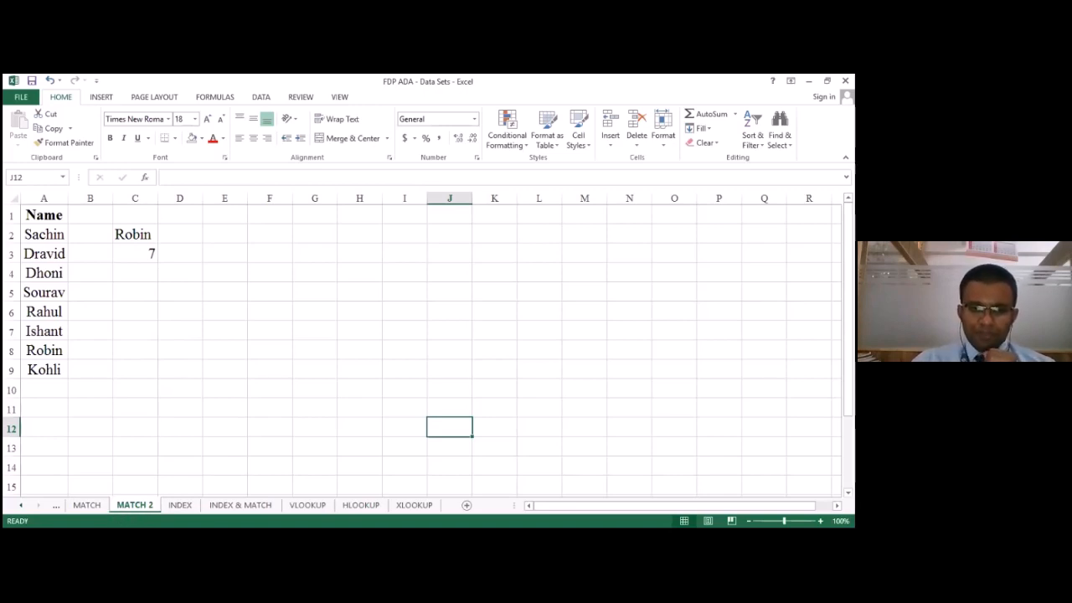
click(20, 505)
click(20, 505)
click(20, 504)
click(20, 505)
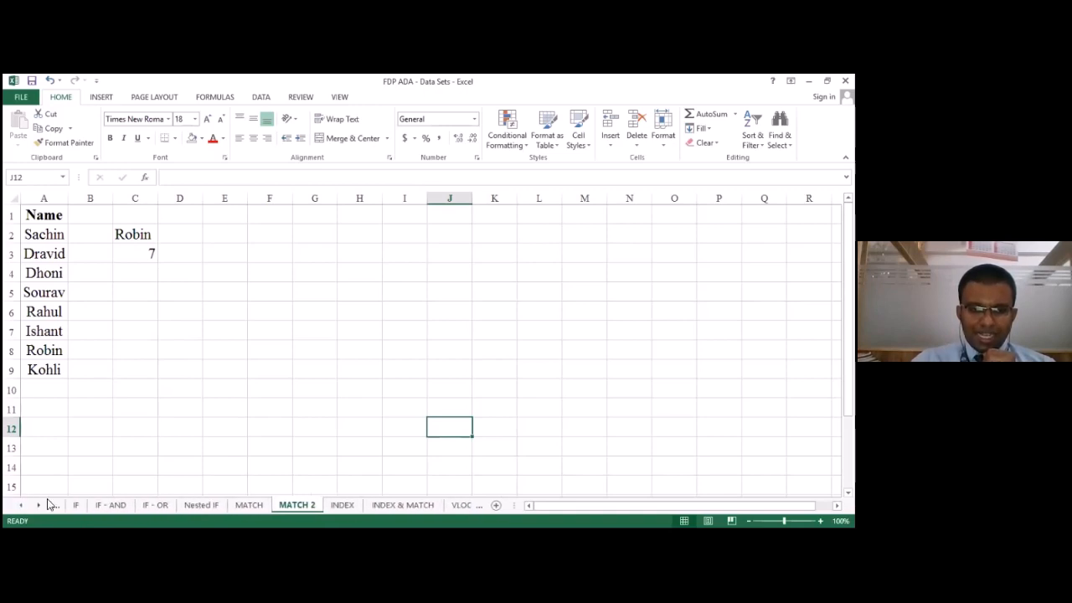
click(201, 505)
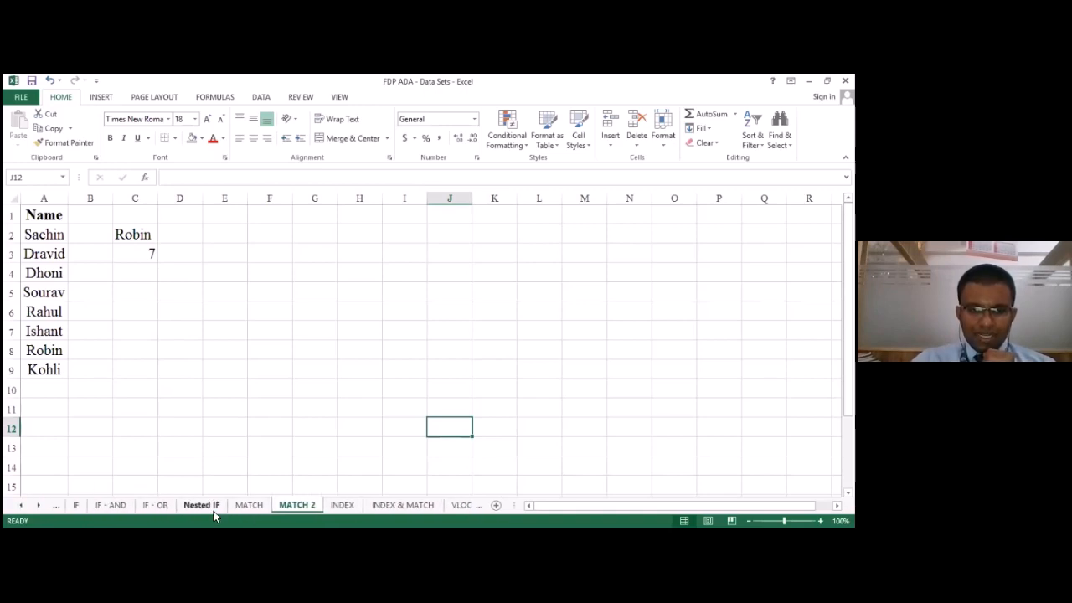
click(205, 232)
drag(205, 232, 191, 371)
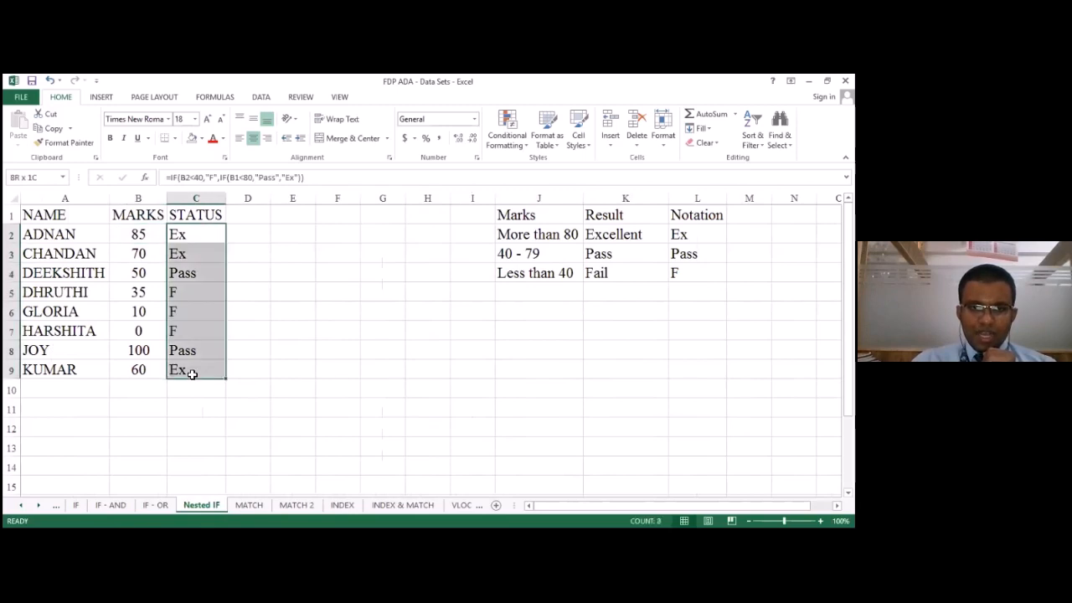
key(Delete)
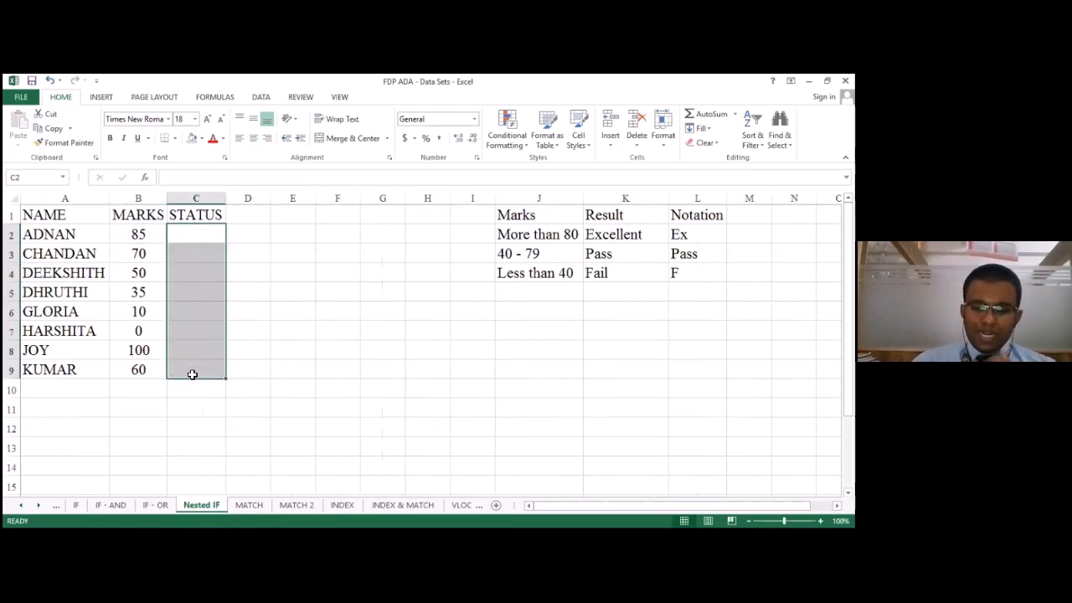
key(Right)
key(Up)
key(Left)
key(Down)
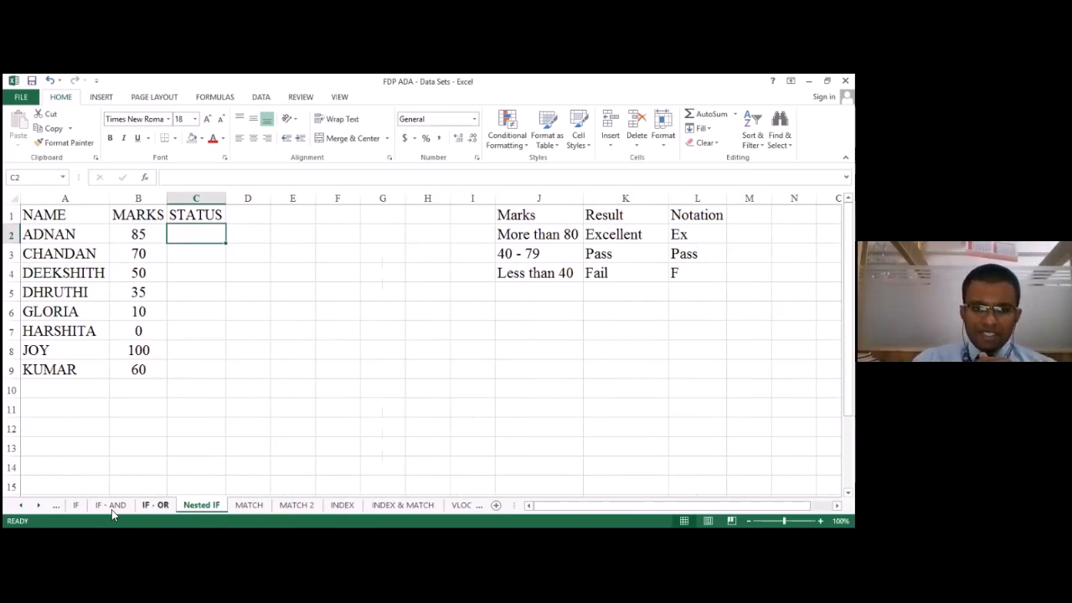
- Compare the marks and status columns on the IF sheet with those on the Nested IF sheet
click(77, 505)
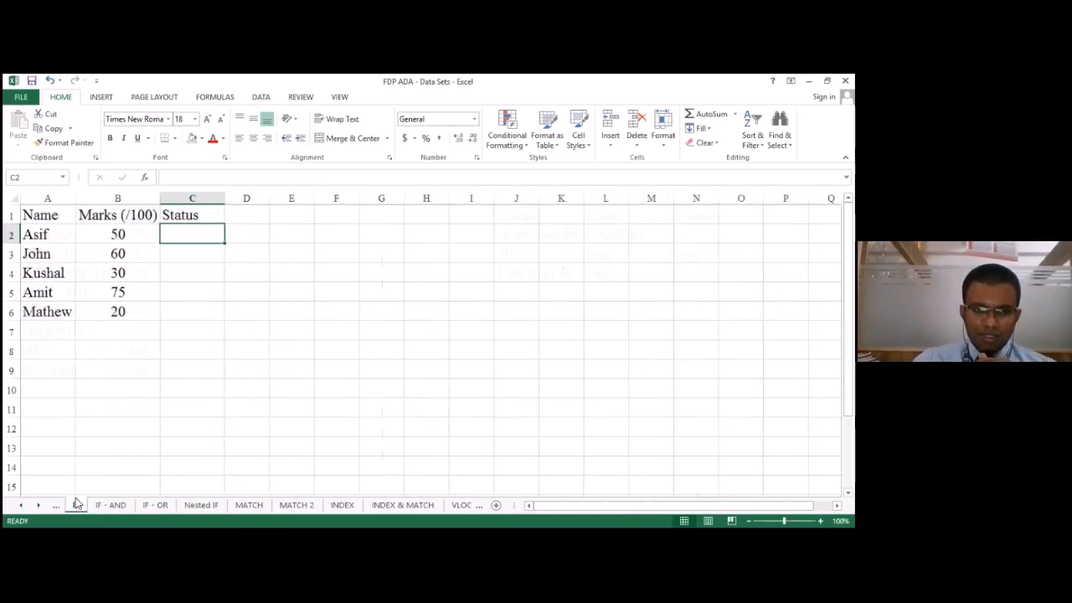
click(153, 241)
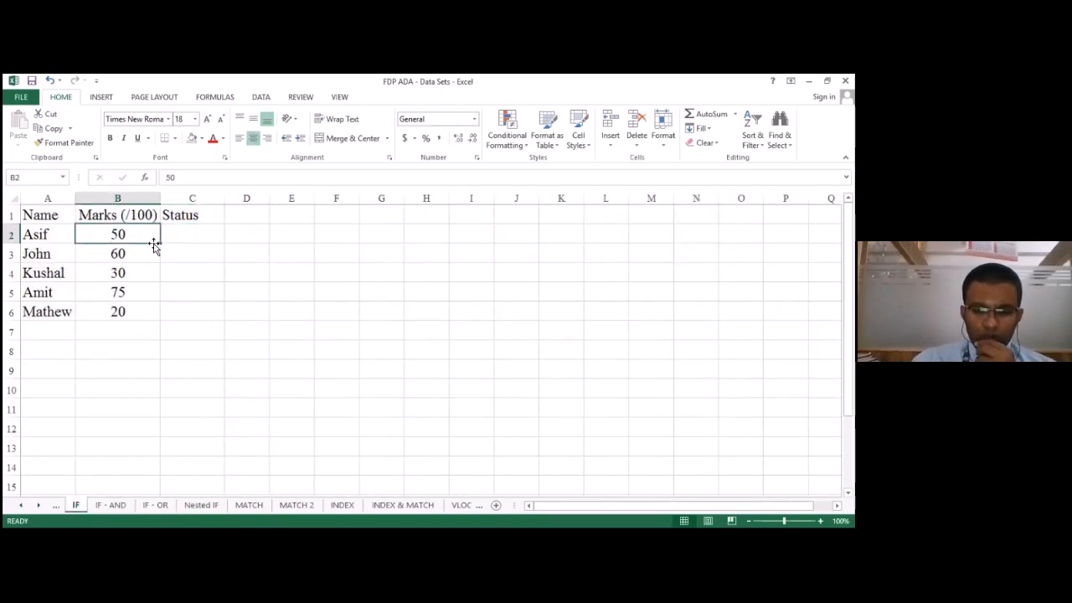
key(Right)
key(Left)
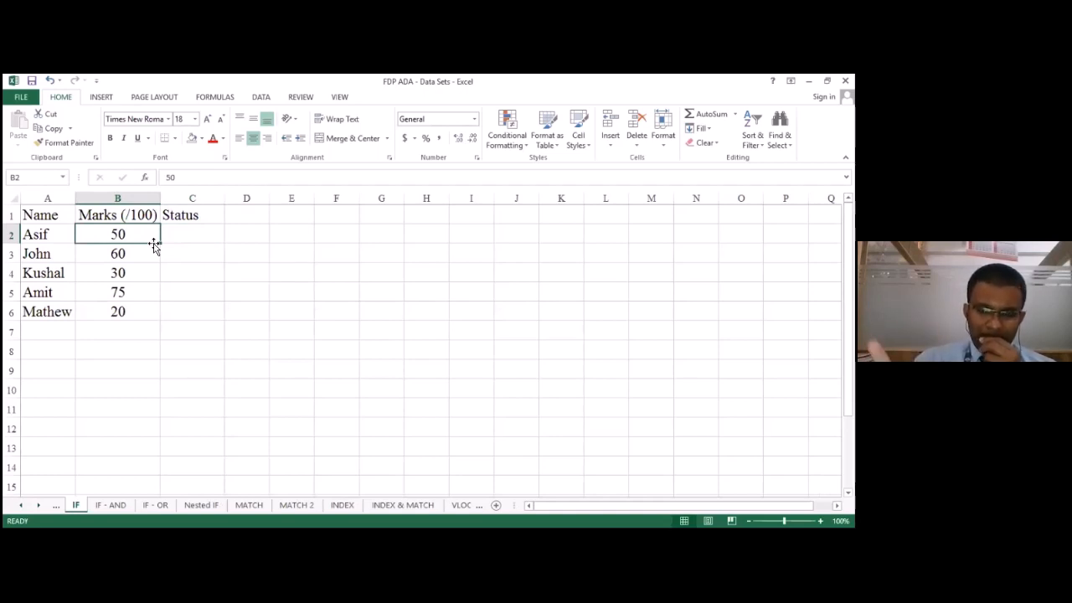
key(Right)
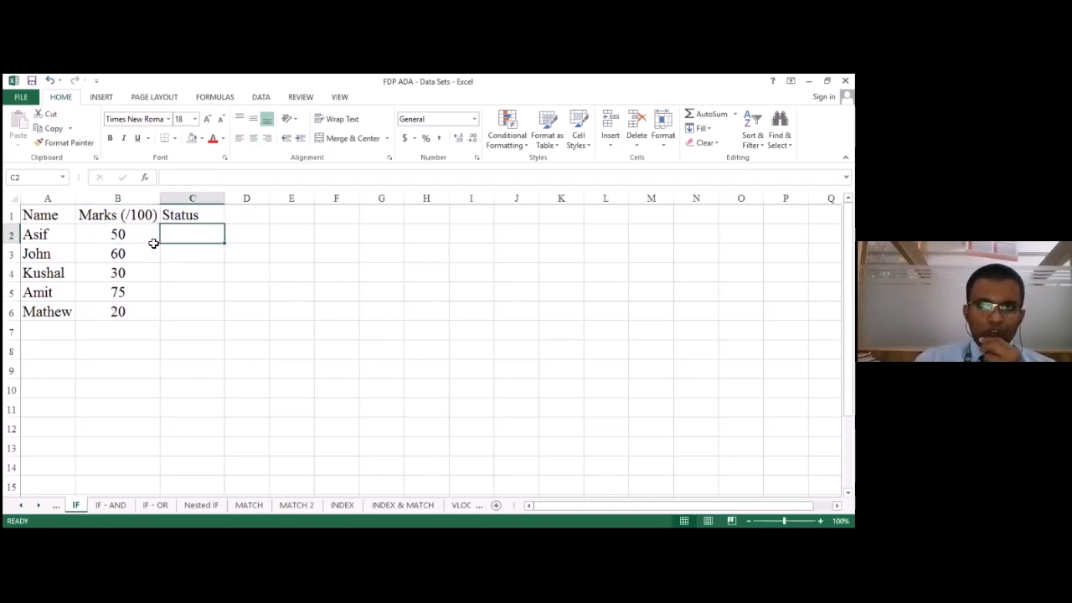
key(Left)
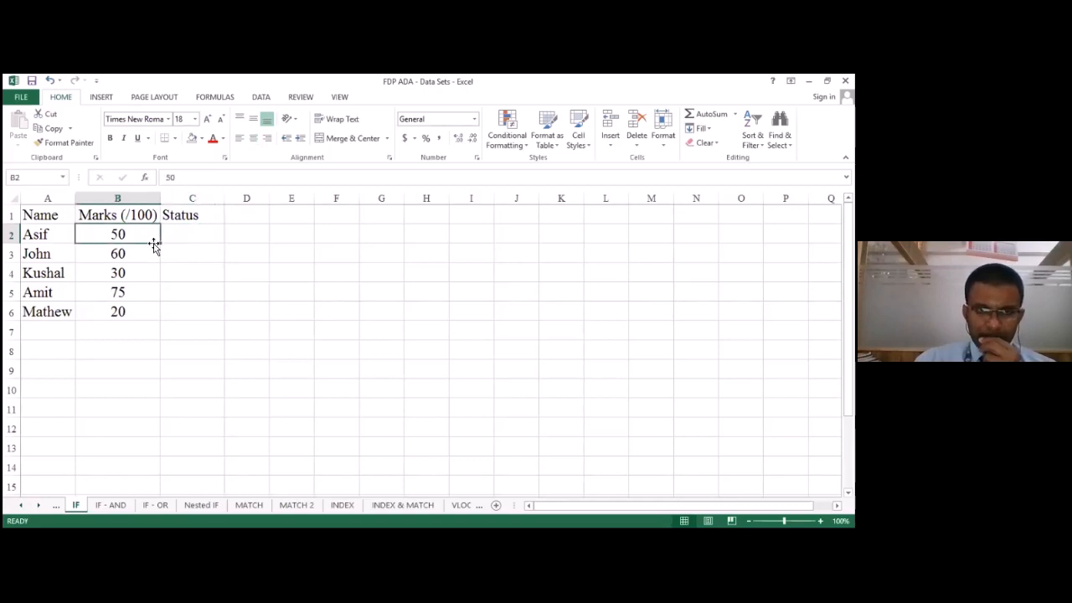
key(Right)
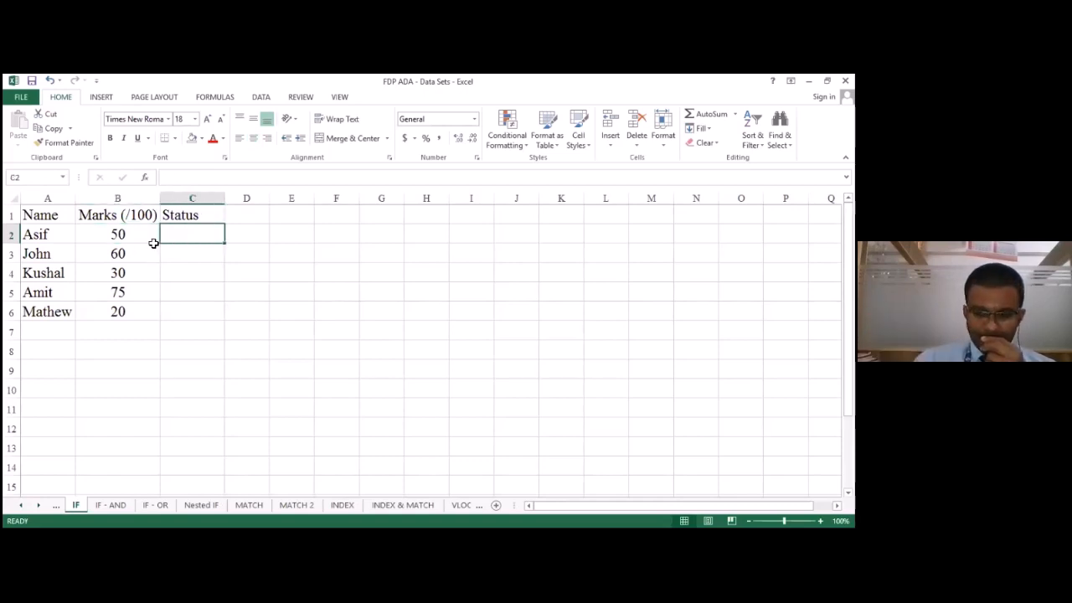
click(205, 505)
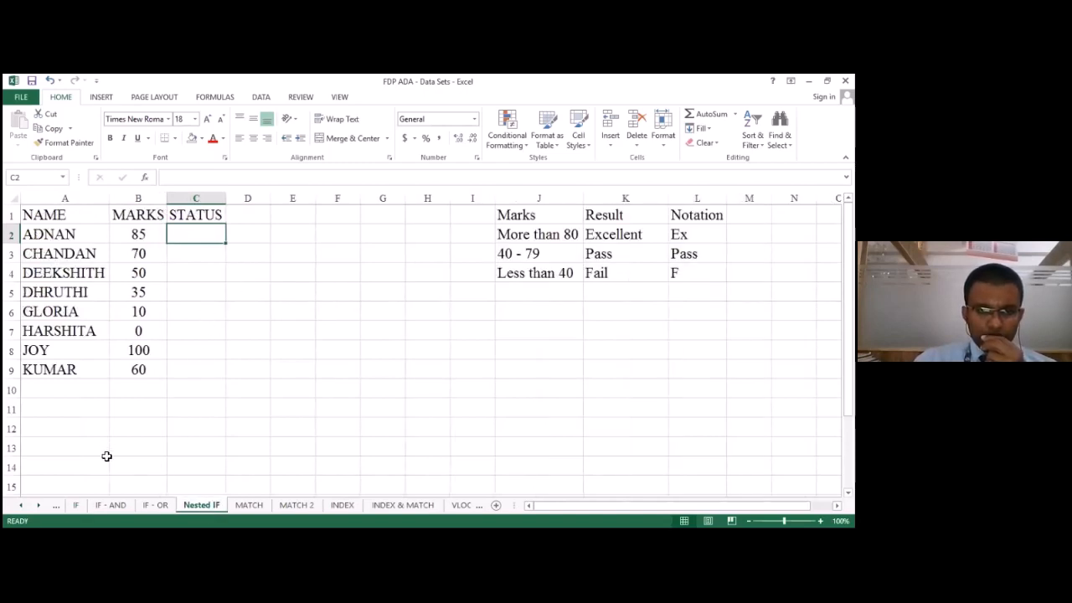
click(73, 504)
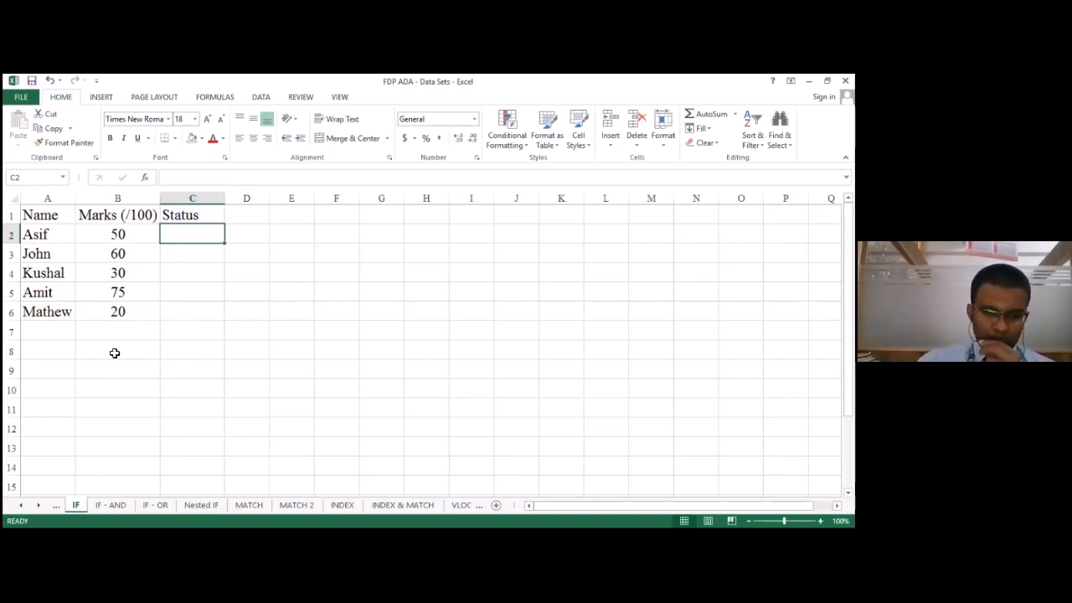
- Examine the marks bands, results and notations in J1:L4 on the Nested IF sheet
click(202, 505)
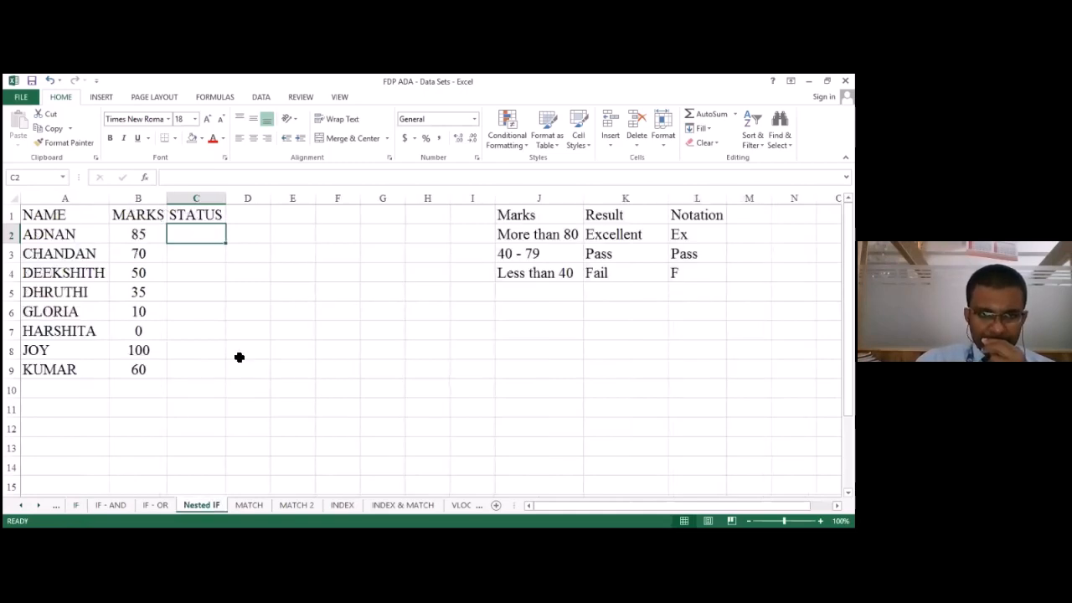
key(Right)
key(Right)
key(Right)
key(Right)
key(Right)
key(Right)
key(Right)
key(Right)
key(Right)
key(Right)
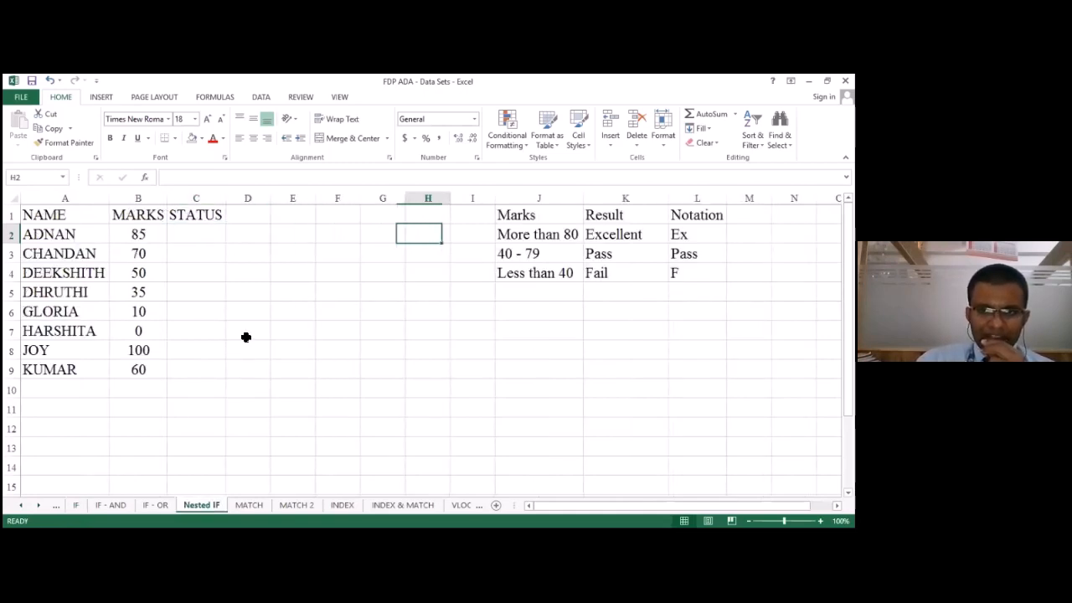
key(Left)
key(Down)
key(Down)
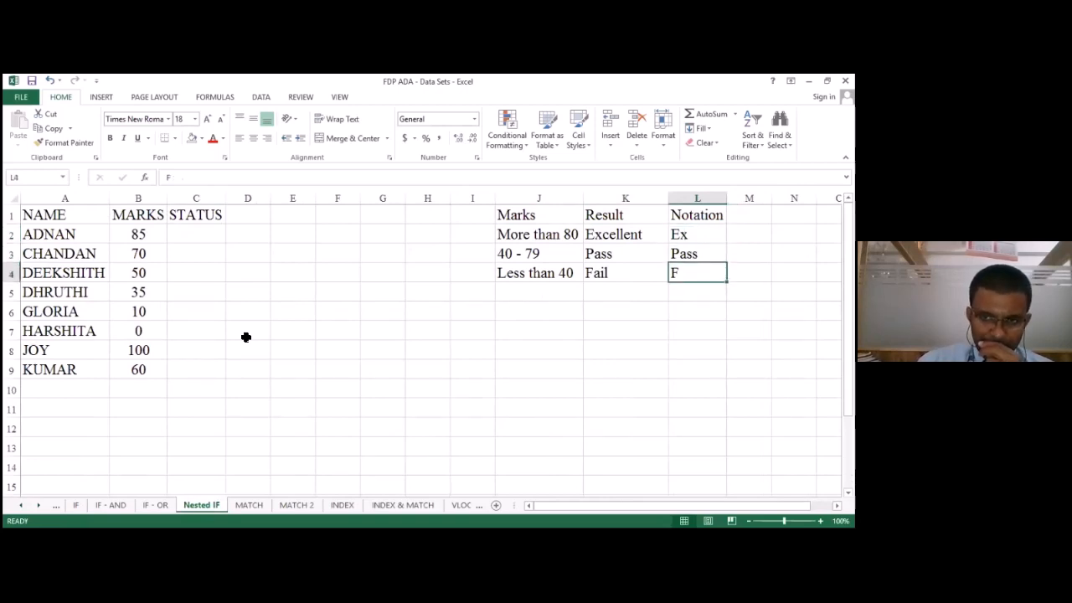
key(Left)
key(Up)
key(Up)
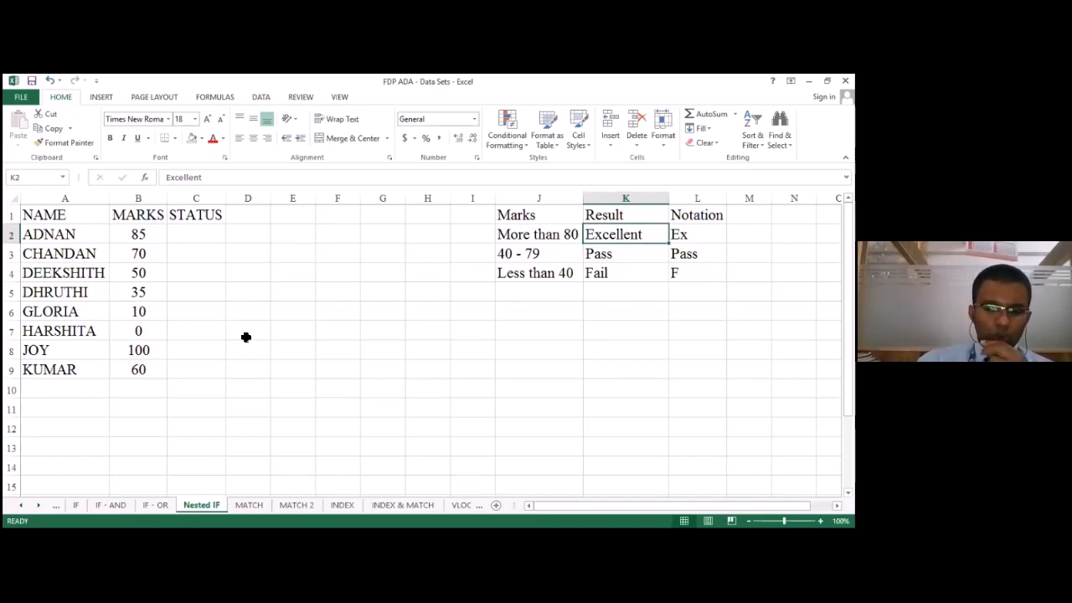
- Start an IF formula in C2 that returns "F" when the marks in B2 are less than 40
key(Left)
key(Left)
key(Left)
key(Left)
key(Left)
key(Left)
key(Left)
key(Left)
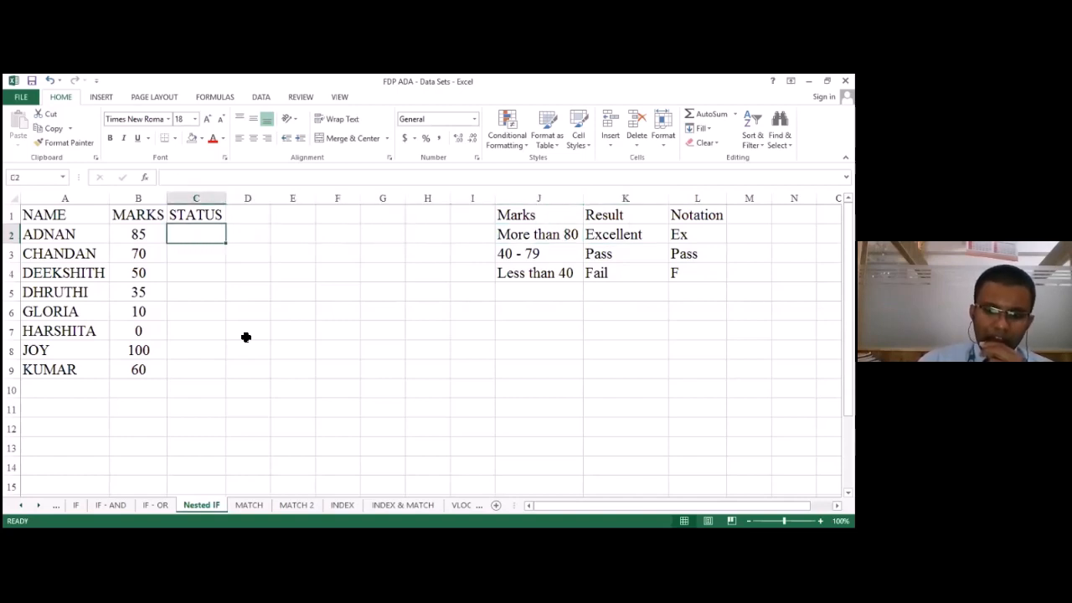
text(=)
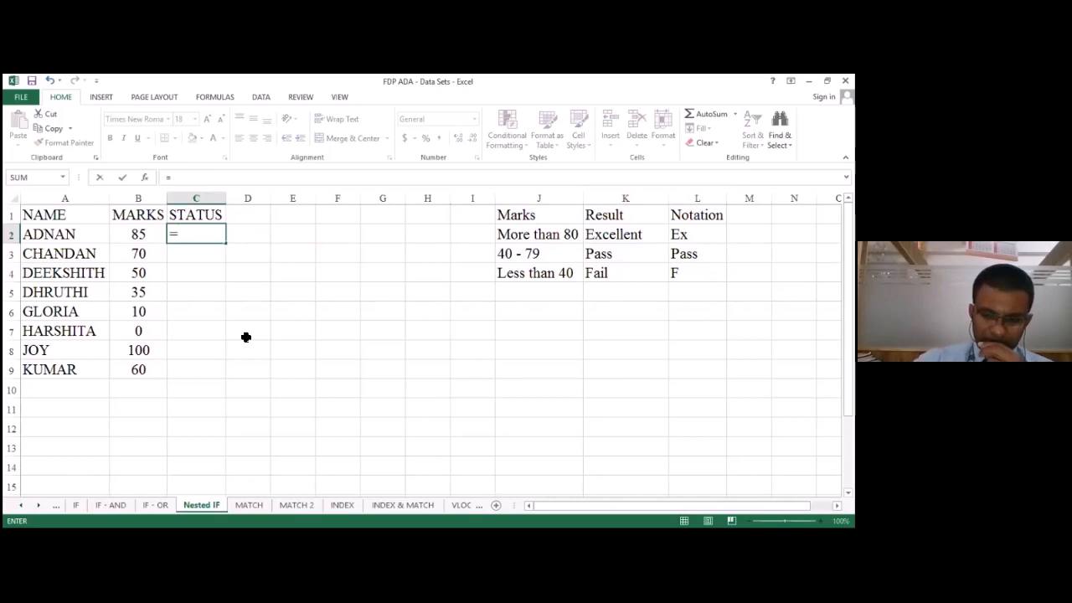
text(if9)
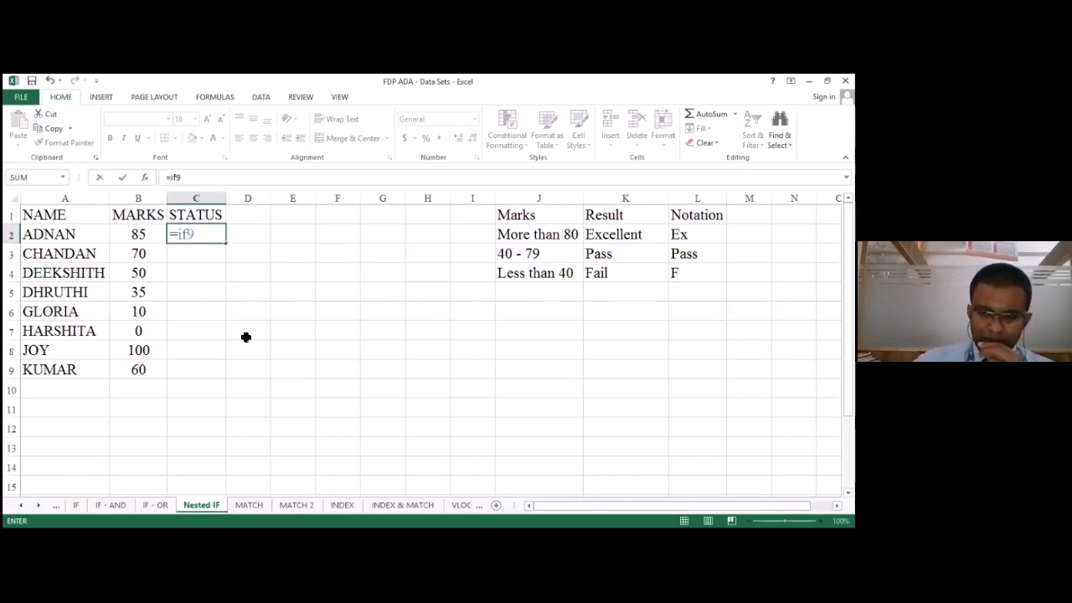
key(BackSpace)
text(()
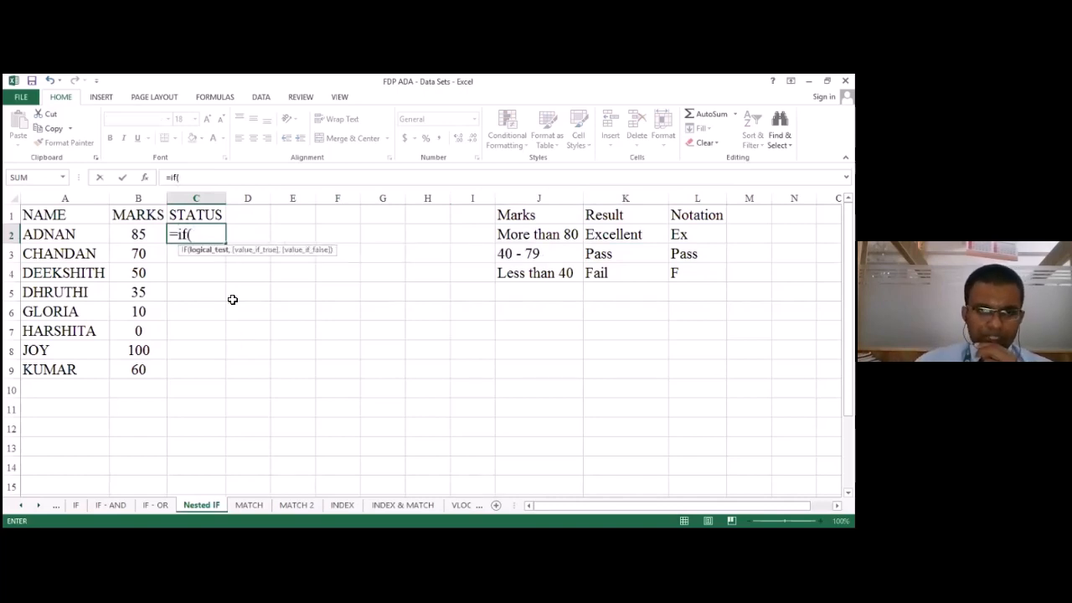
click(144, 233)
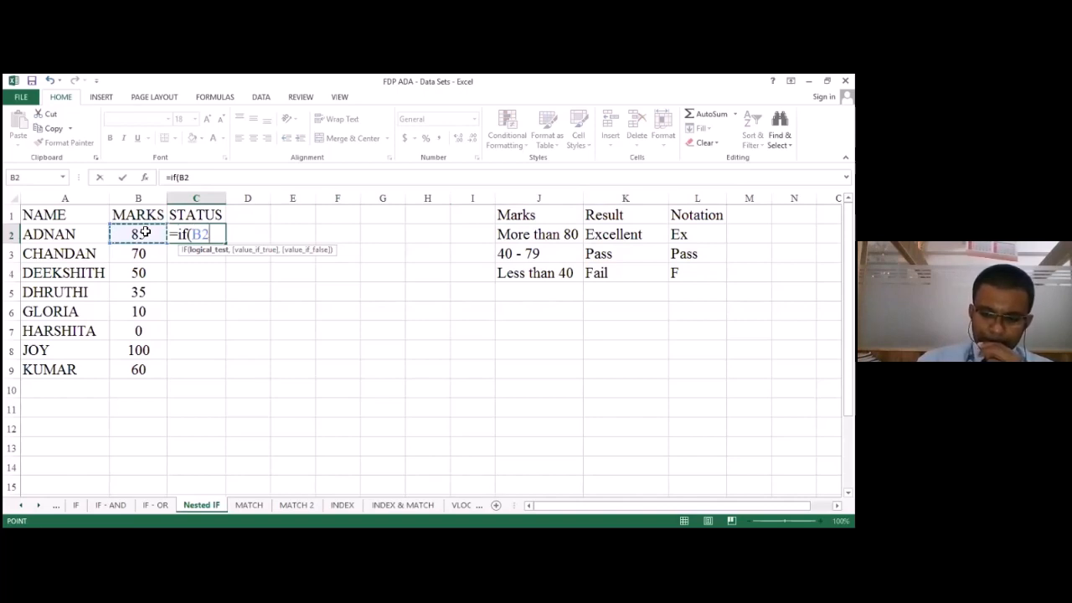
text(<)
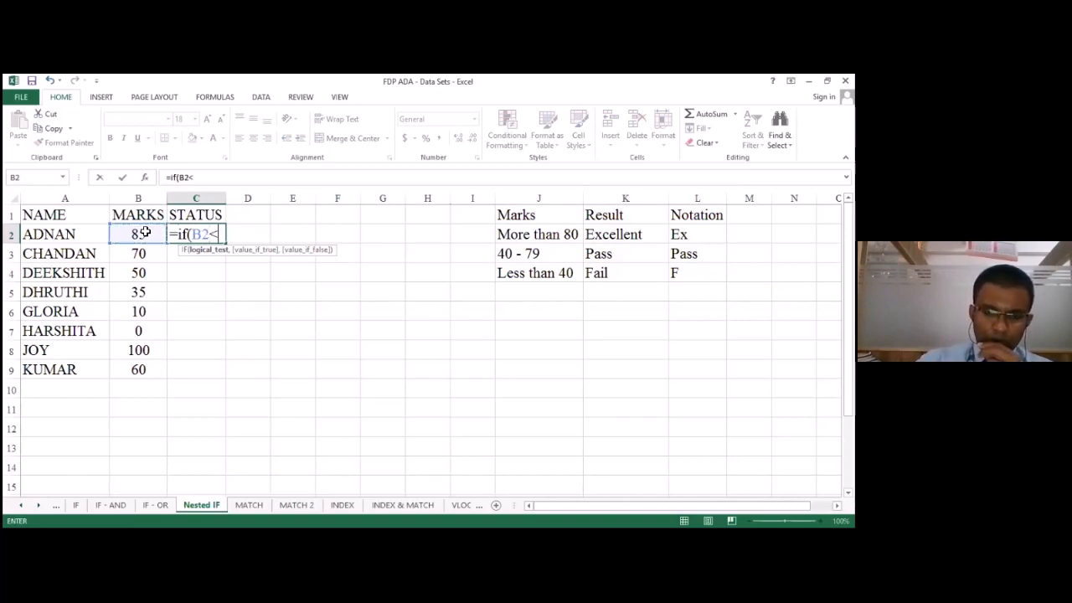
text(40)
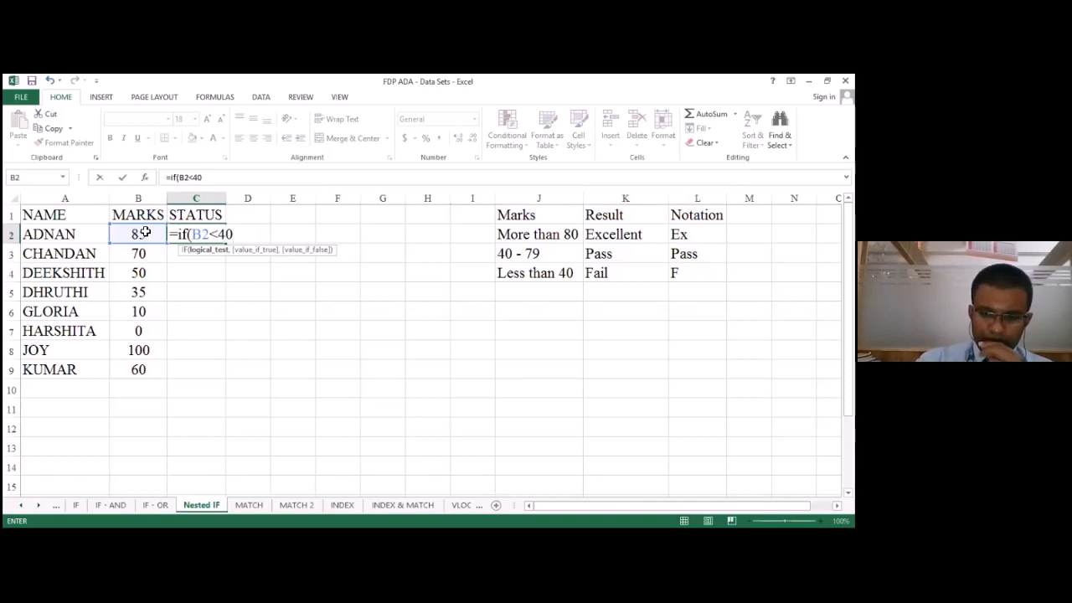
text(,"F",)
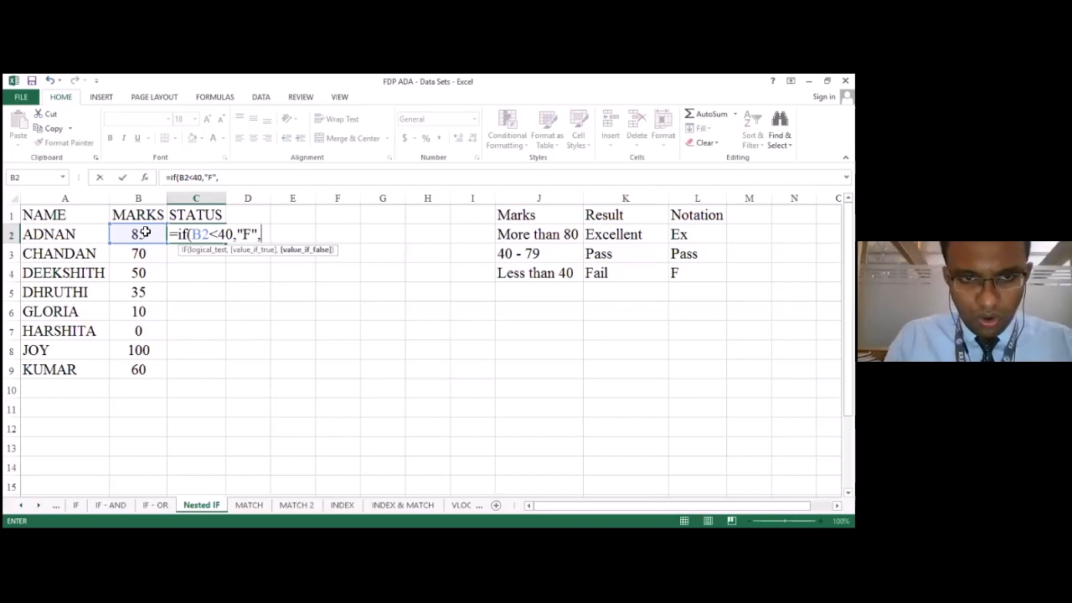
- Nest a second IF in the C2 formula that returns "Pass" when the marks in B2 are less than 80
text(if)
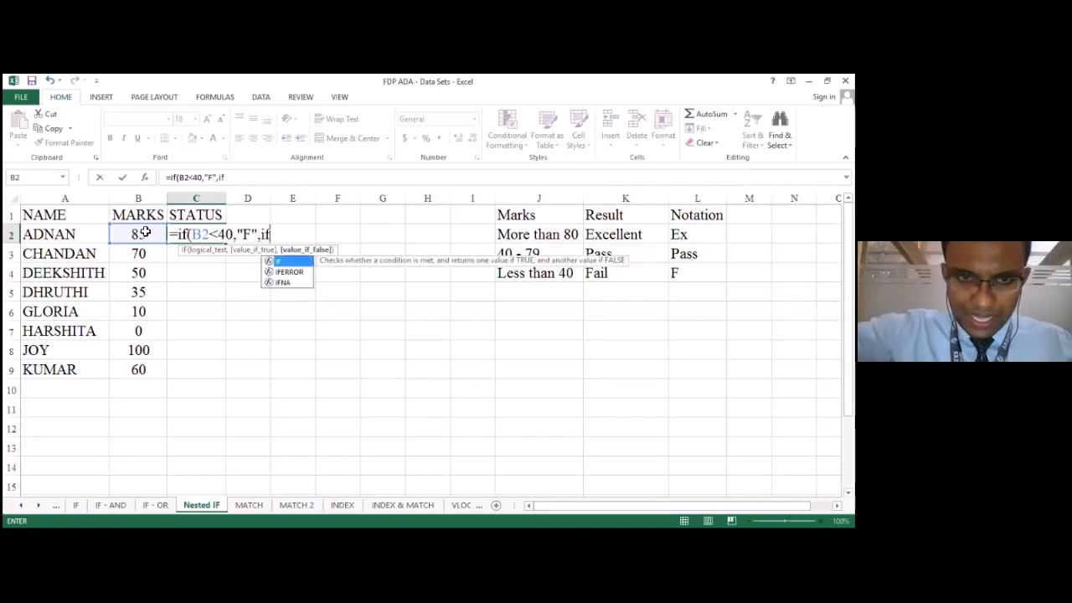
text(()
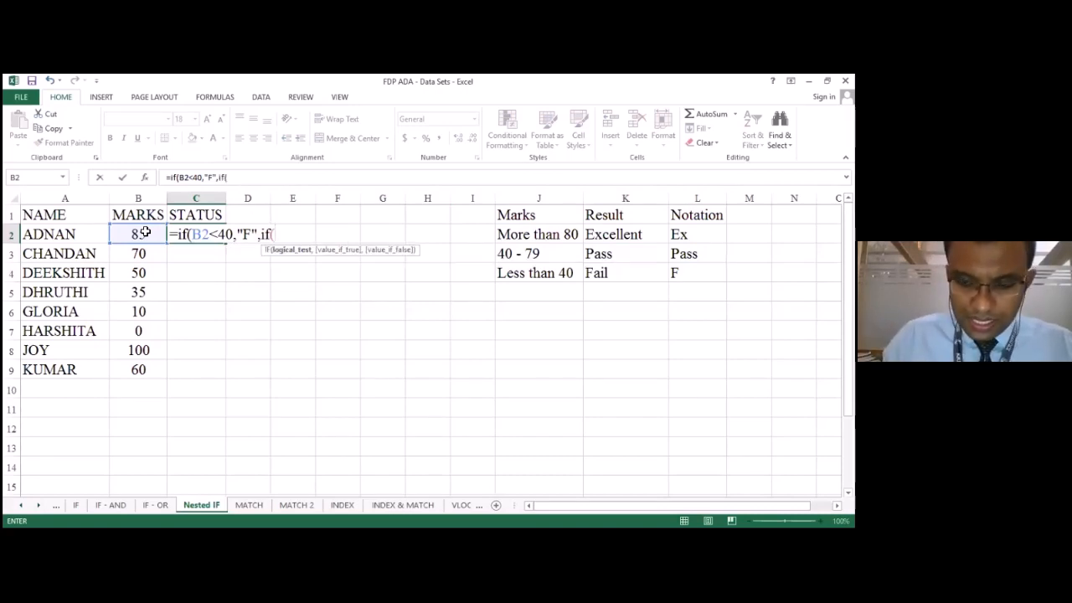
text(<)
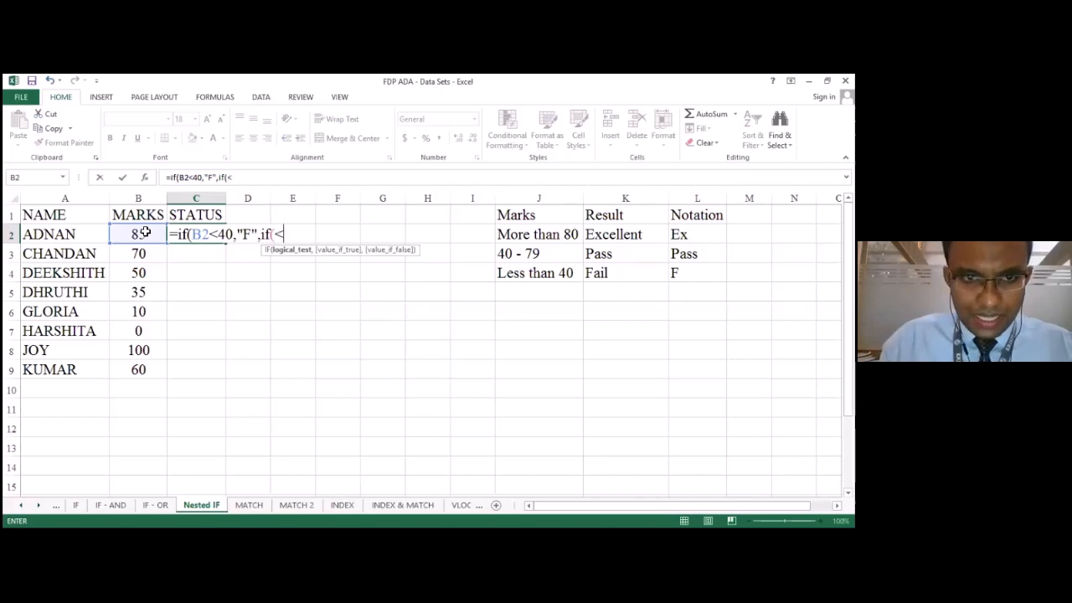
text(80)
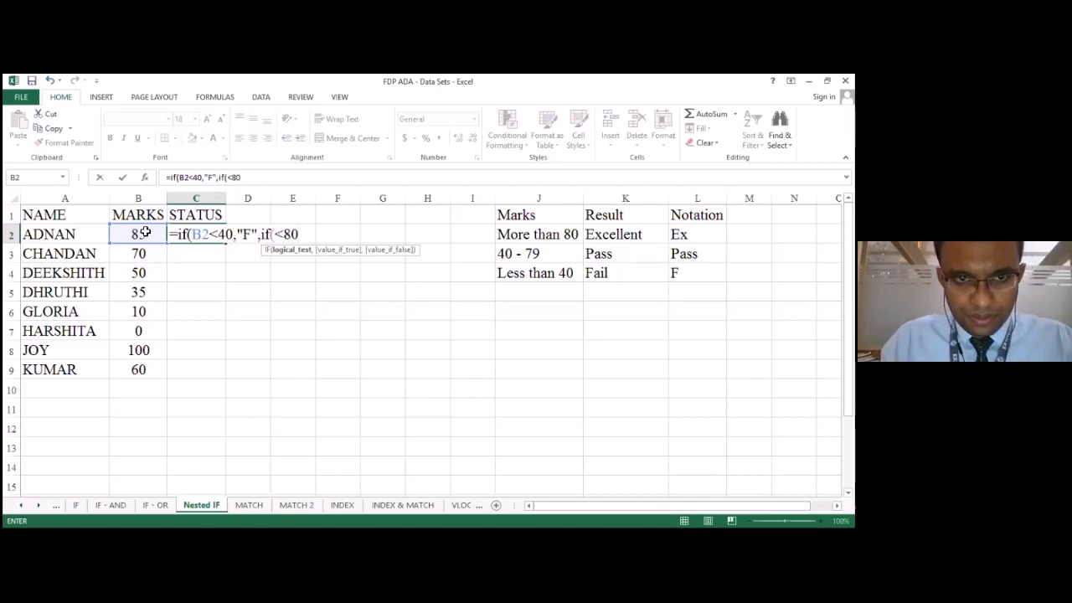
key(BackSpace)
key(BackSpace)
key(BackSpace)
click(145, 232)
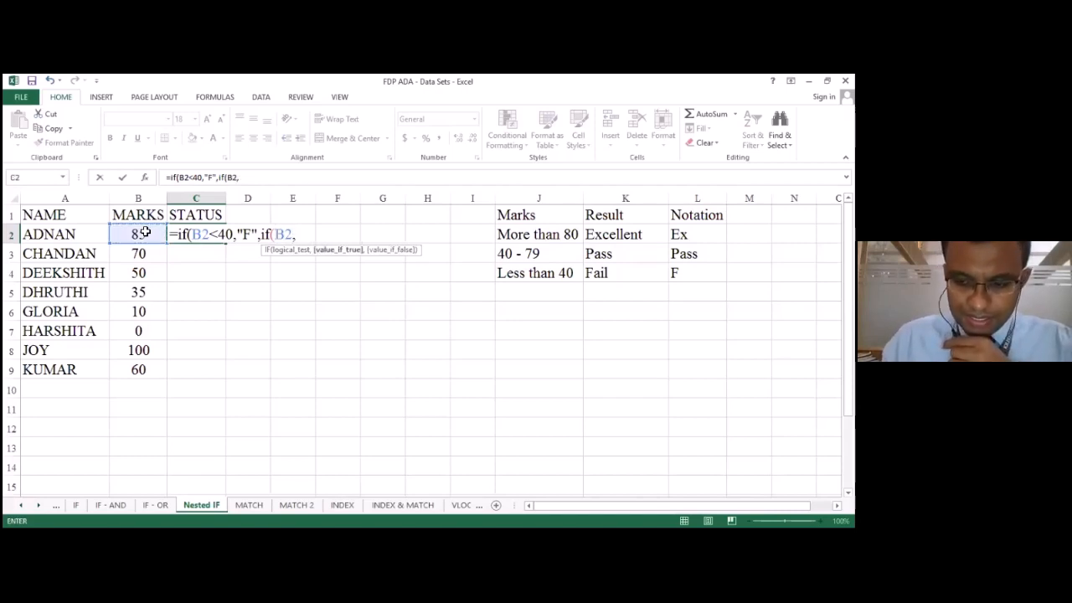
text(<)
text(8)
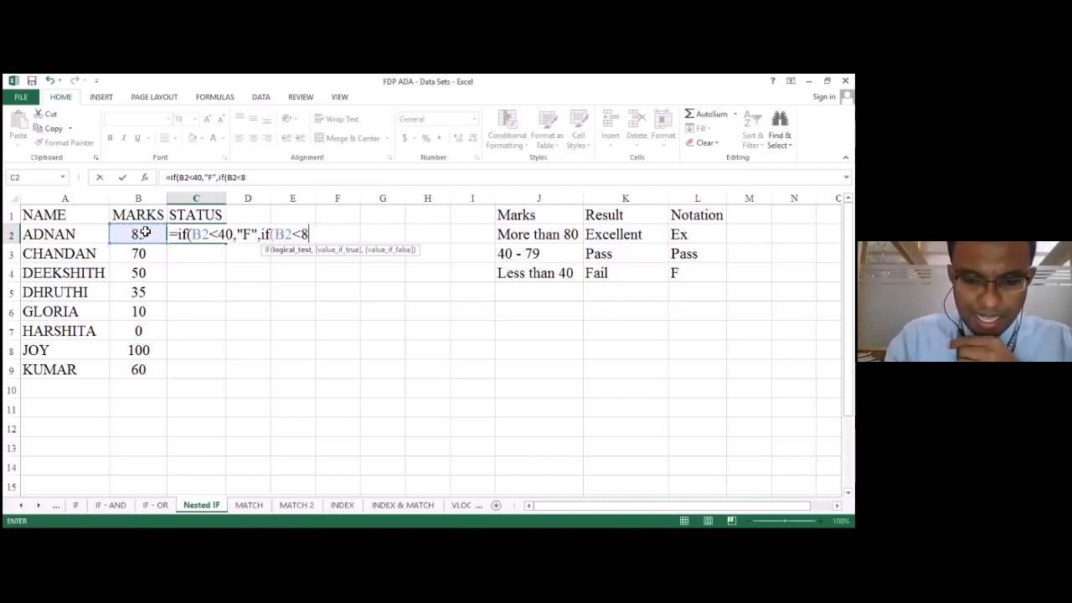
text(0,)
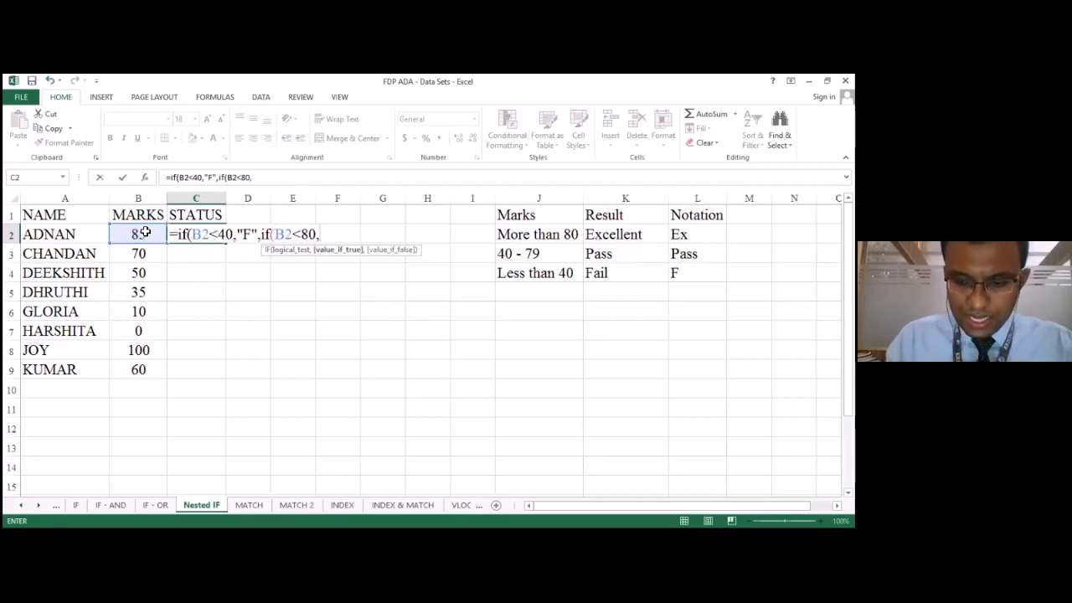
text("Pass)
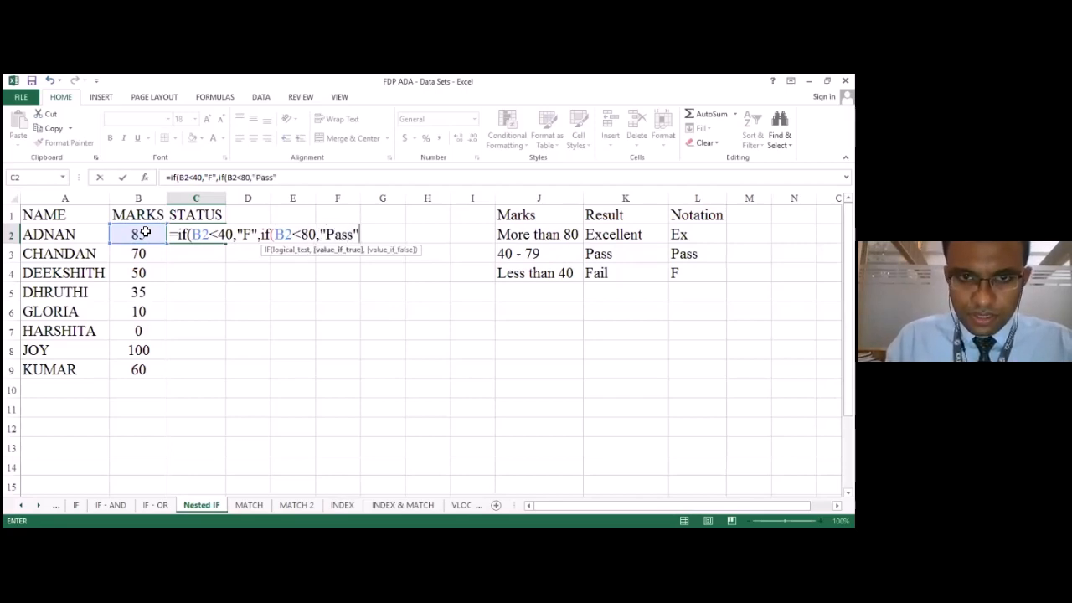
text(",)
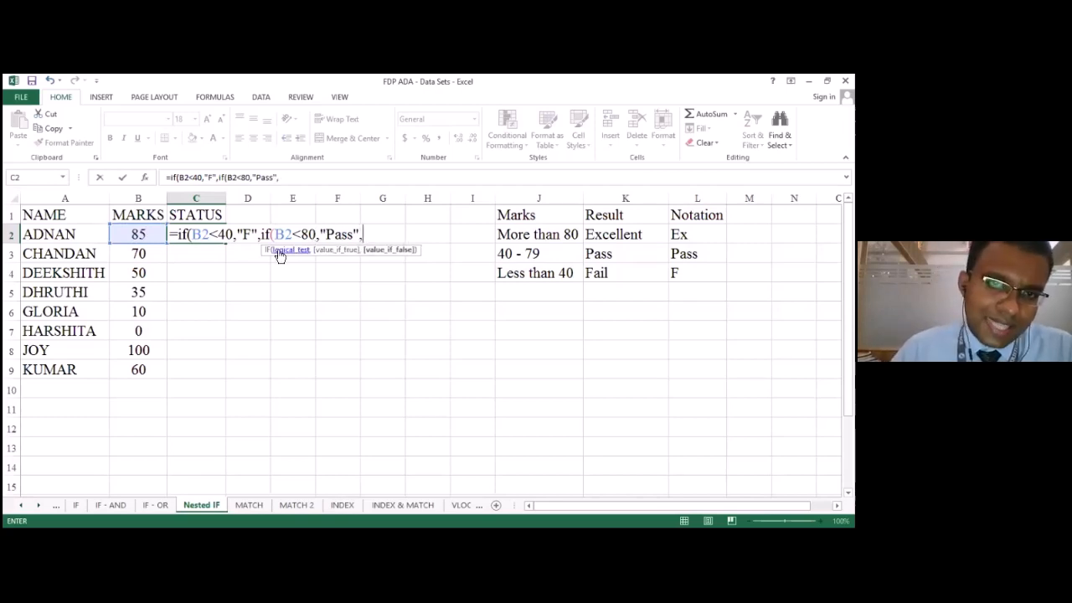
- Complete the nested IF in C2 with "E" for all other marks and fill the formula down to C9
click(350, 237)
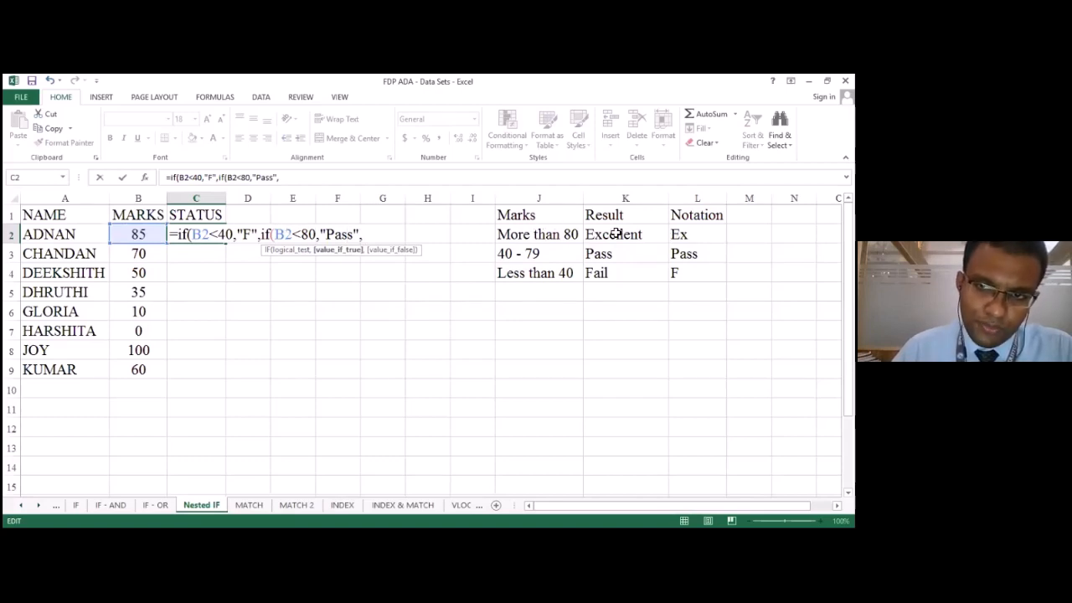
click(384, 238)
text("E"))
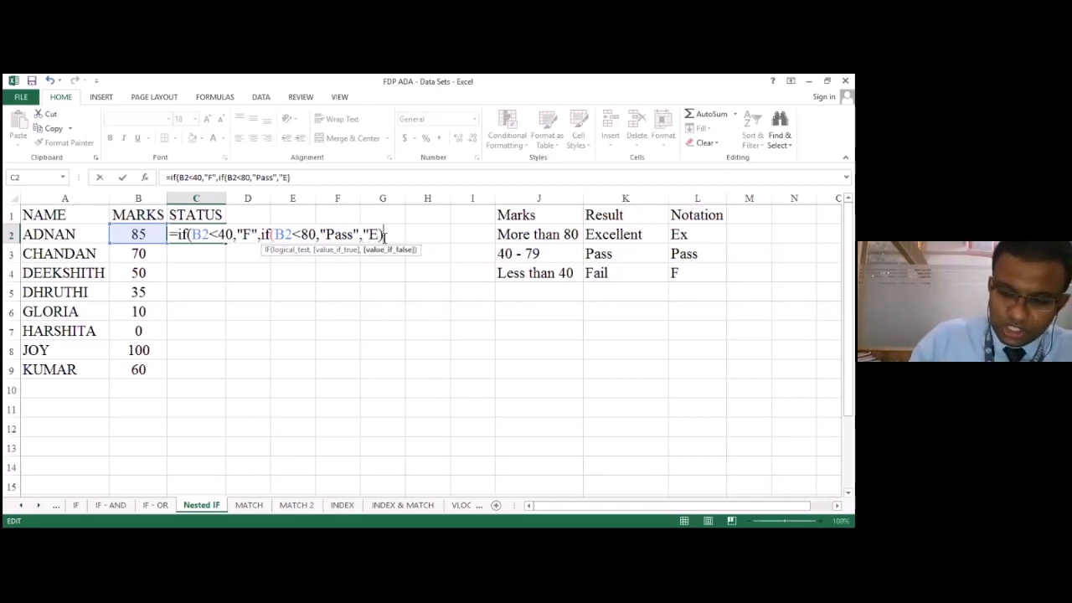
text())
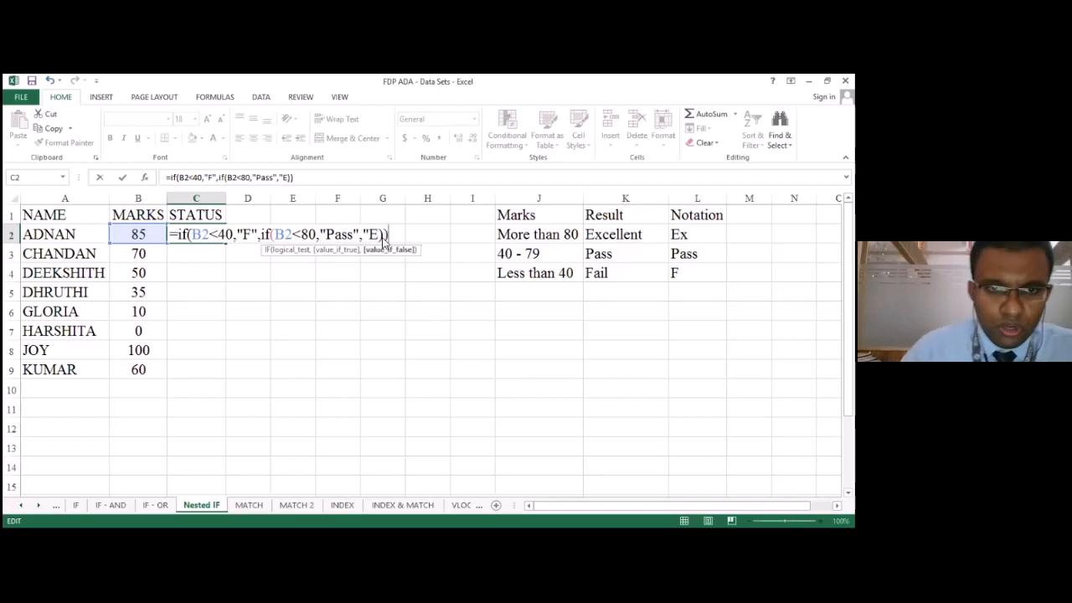
key(Return)
key(Return)
key(Up)
key(Up)
key(Down)
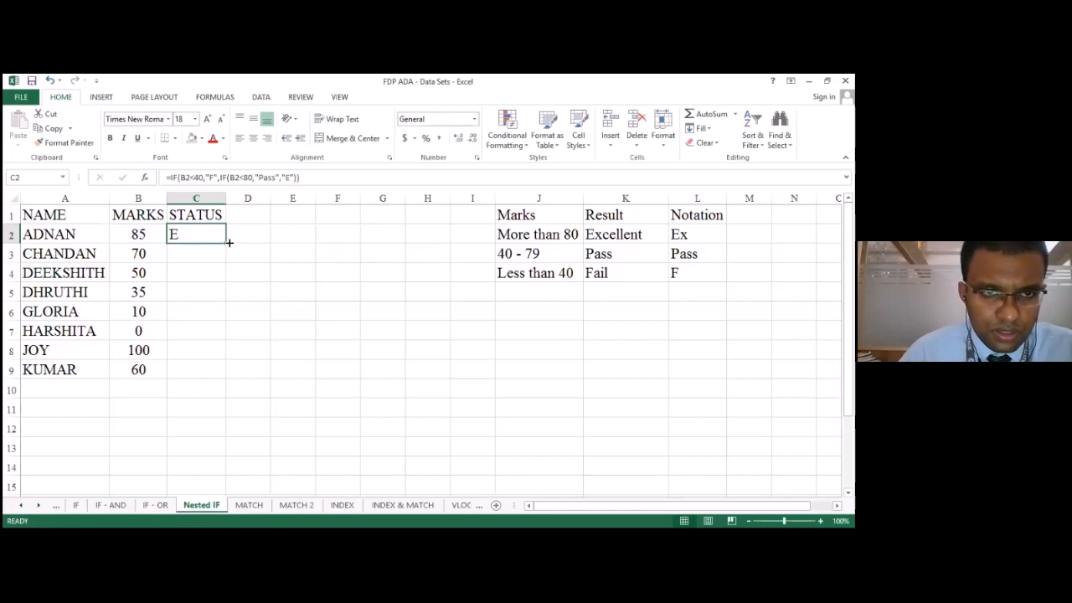
double_click(229, 242)
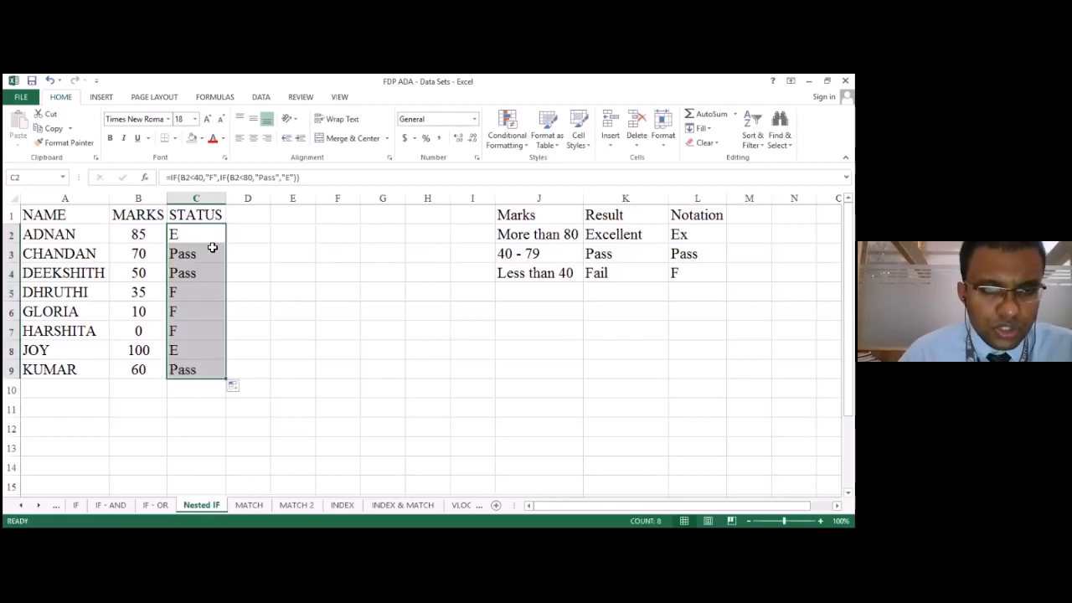
- Compare each student's marks in column B with the status in column C, row by row from row 2 to row 9
click(210, 233)
key(Left)
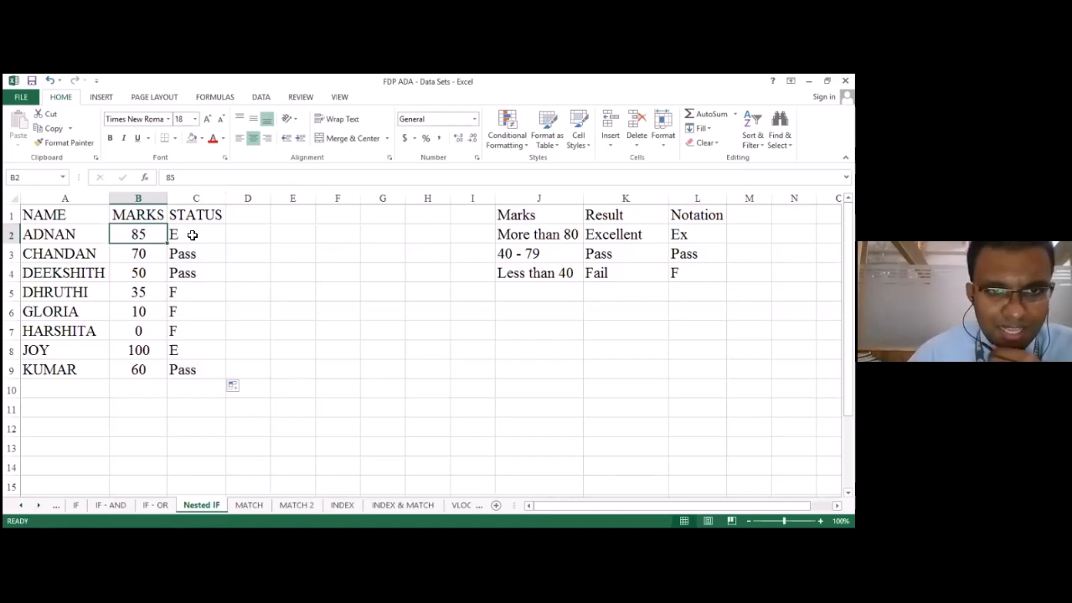
click(192, 235)
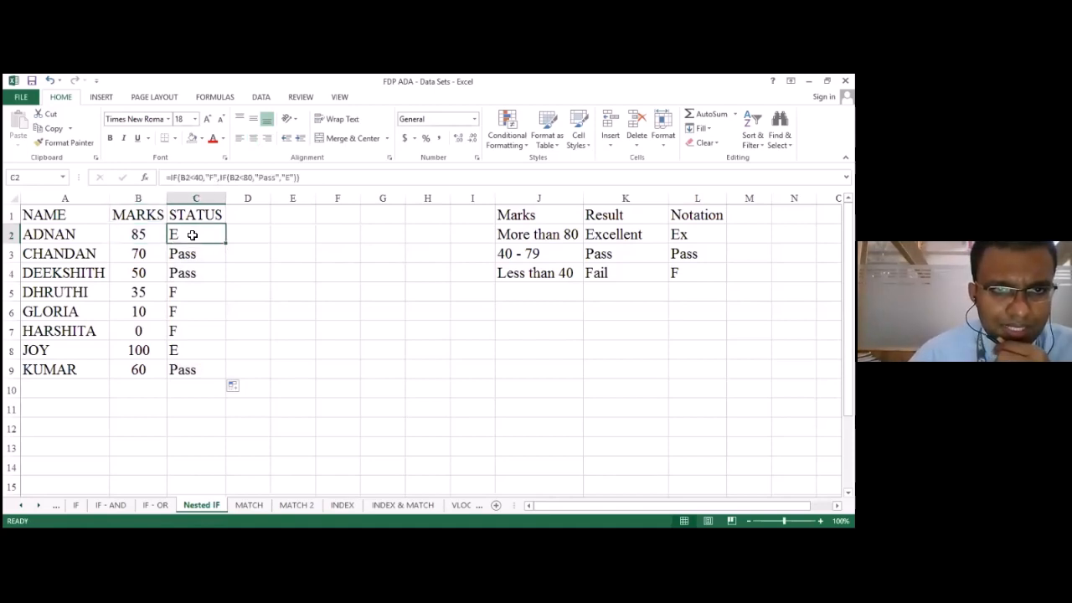
key(Down)
key(Left)
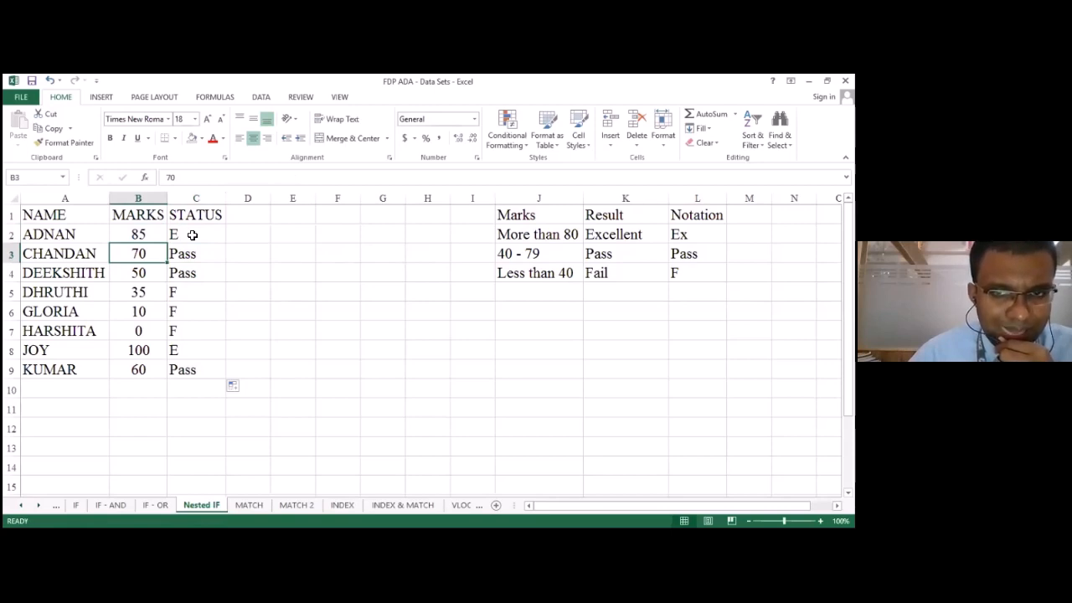
key(Right)
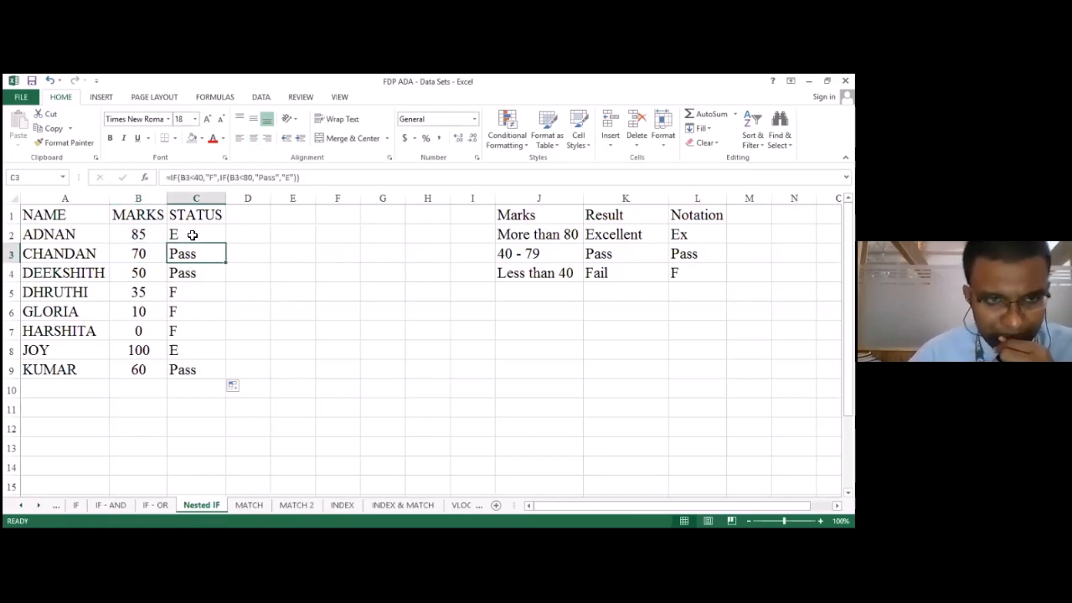
key(Left)
key(Right)
key(Left)
key(Right)
key(Left)
key(Right)
key(Left)
key(Down)
key(Right)
key(Left)
key(Right)
key(Left)
key(Right)
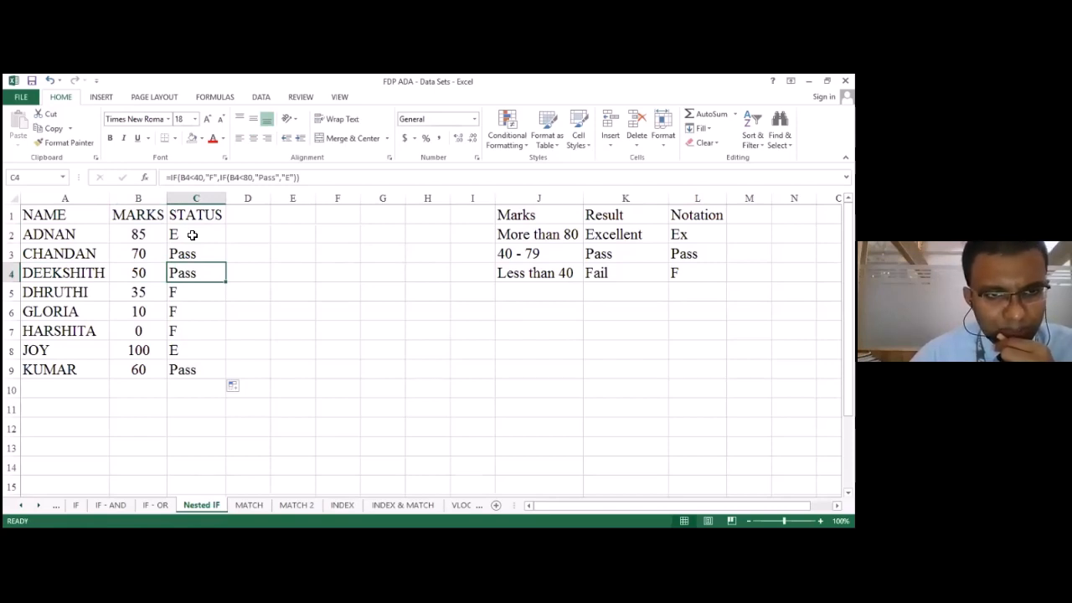
key(Down)
key(Left)
key(Right)
key(Left)
key(Right)
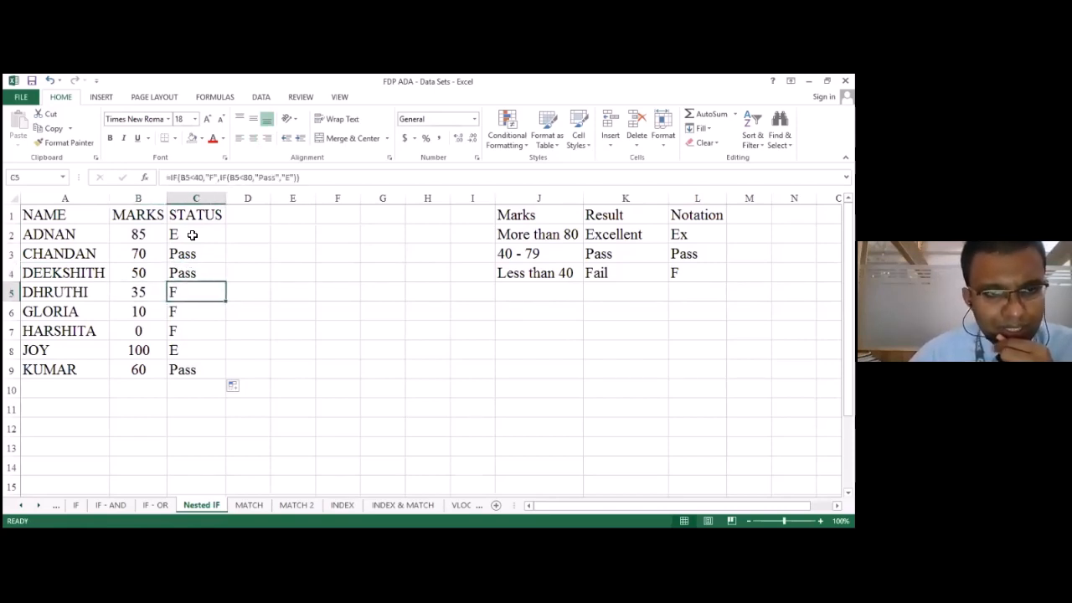
key(Left)
key(Right)
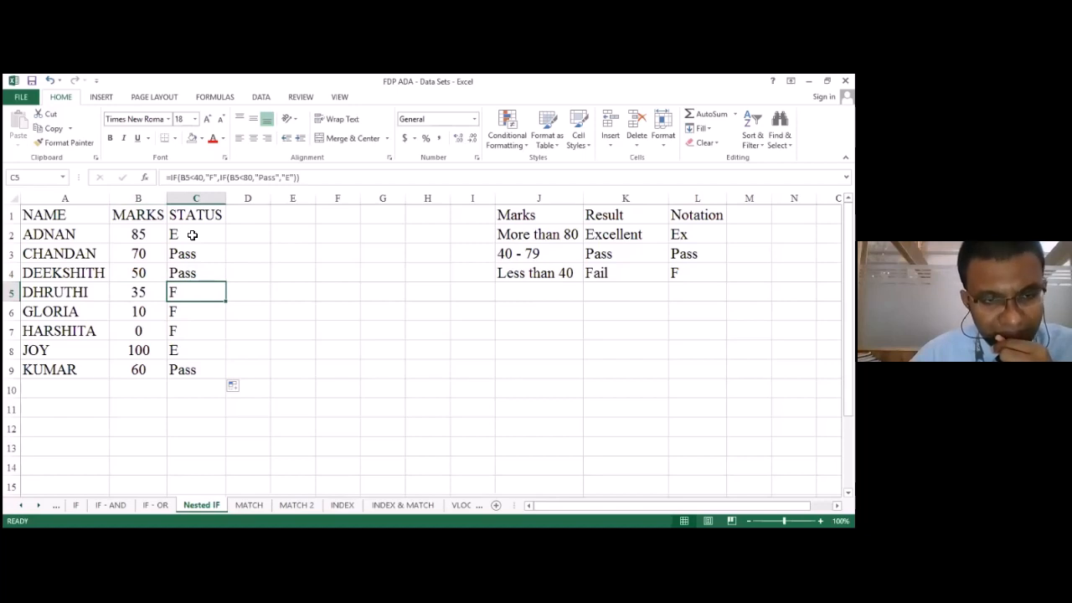
key(Down)
key(Down)
key(Left)
key(Up)
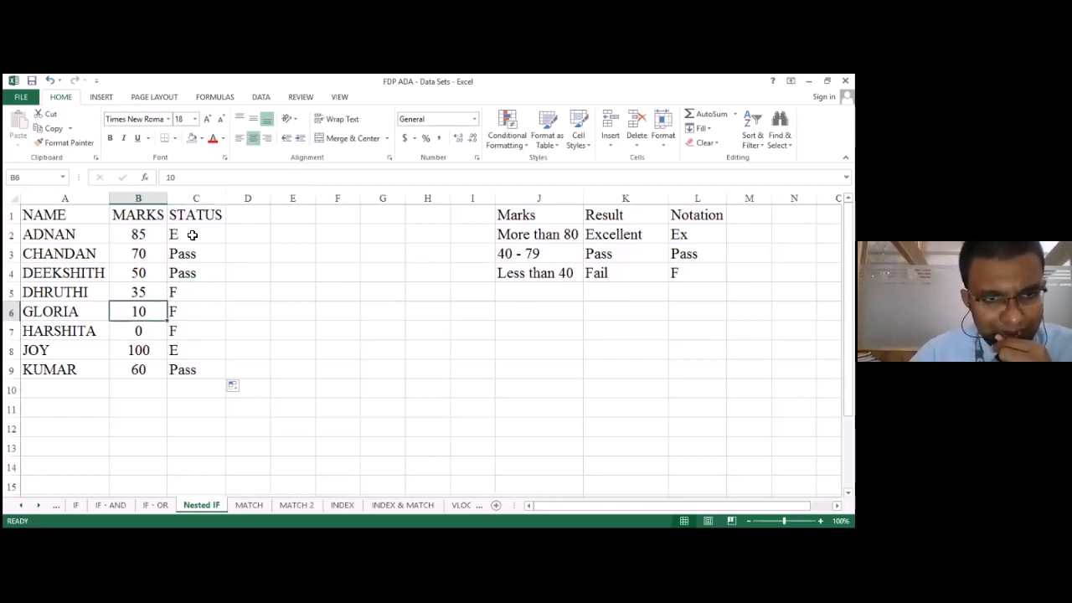
key(Right)
key(Down)
key(Left)
key(Right)
key(Left)
key(Right)
key(Left)
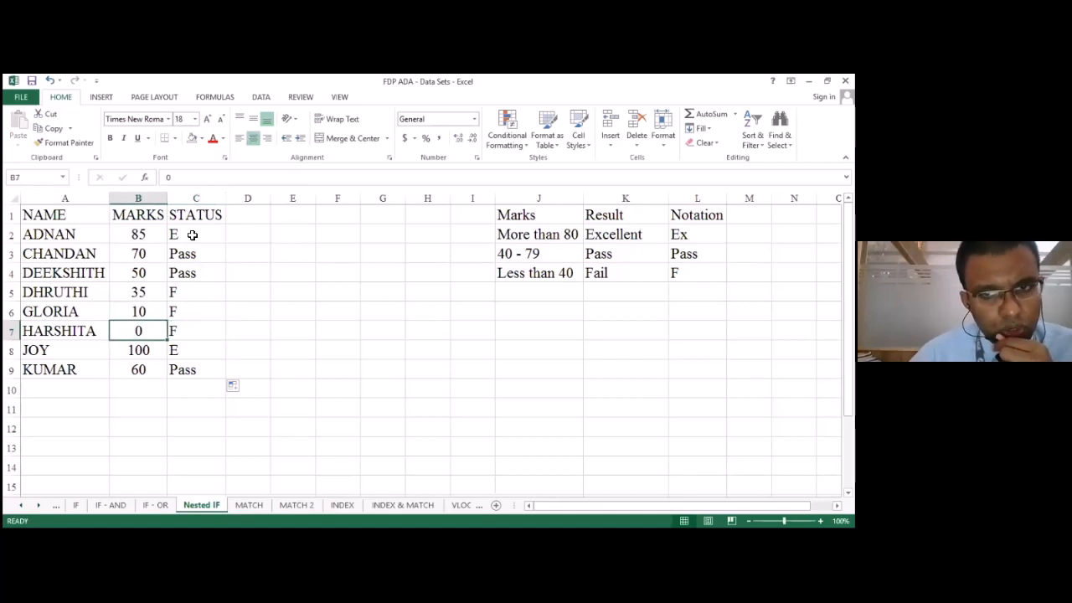
key(Right)
key(Down)
key(Left)
key(Right)
key(Left)
key(Right)
key(Left)
key(Right)
key(Left)
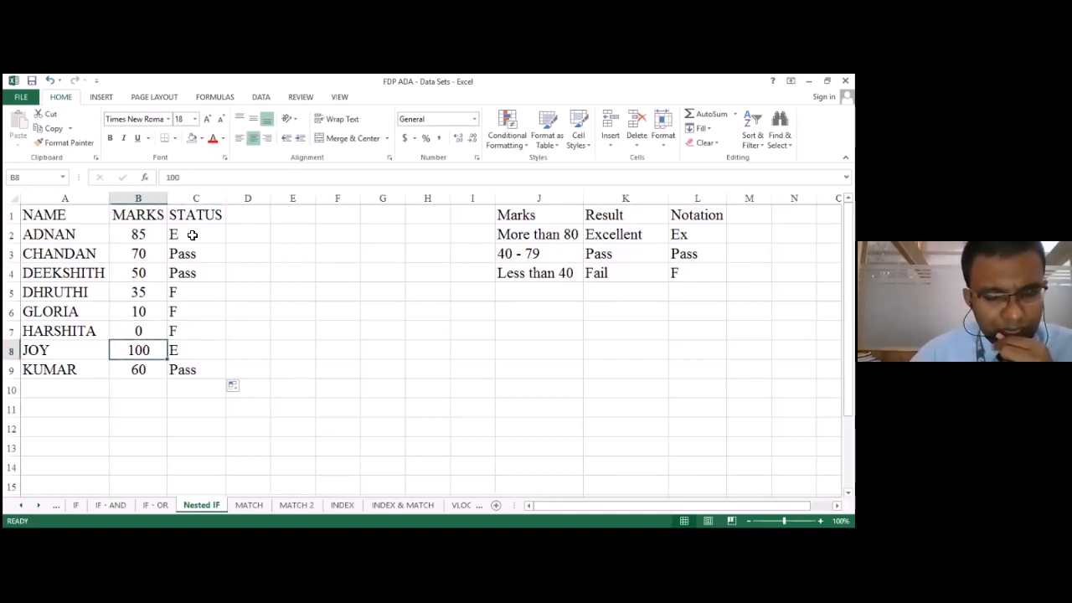
key(Right)
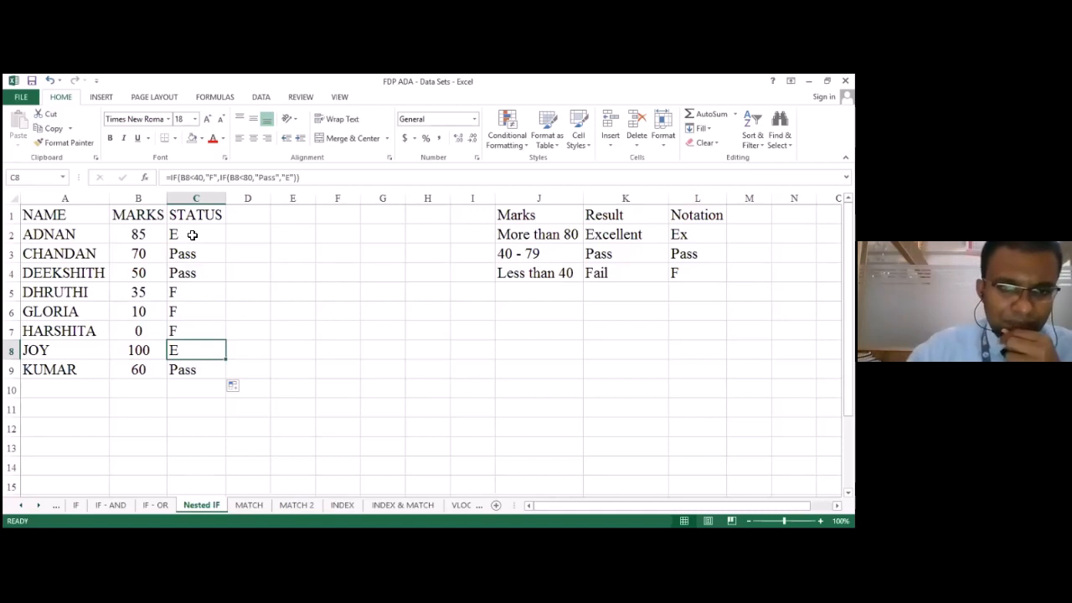
key(Down)
key(Left)
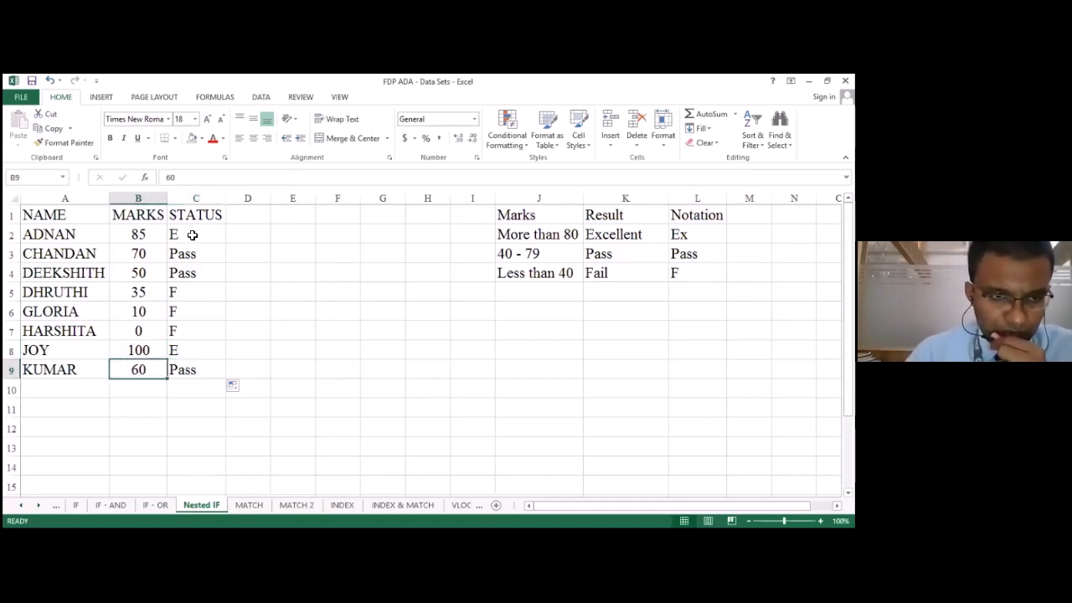
key(Right)
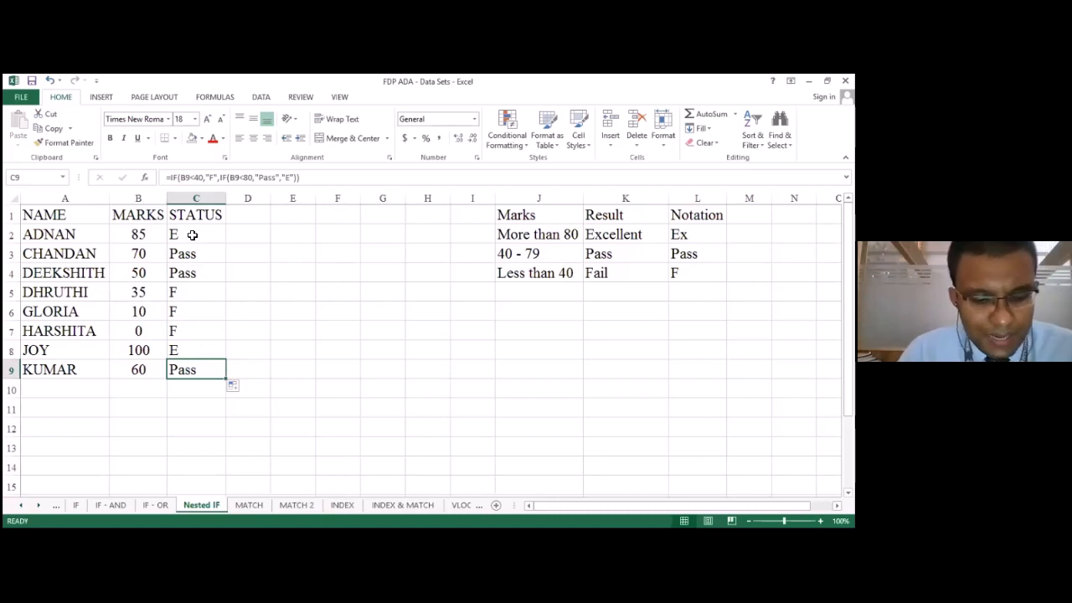
- Examine the outer IF, the nested IF and the final value in the formula in C9
key(F2)
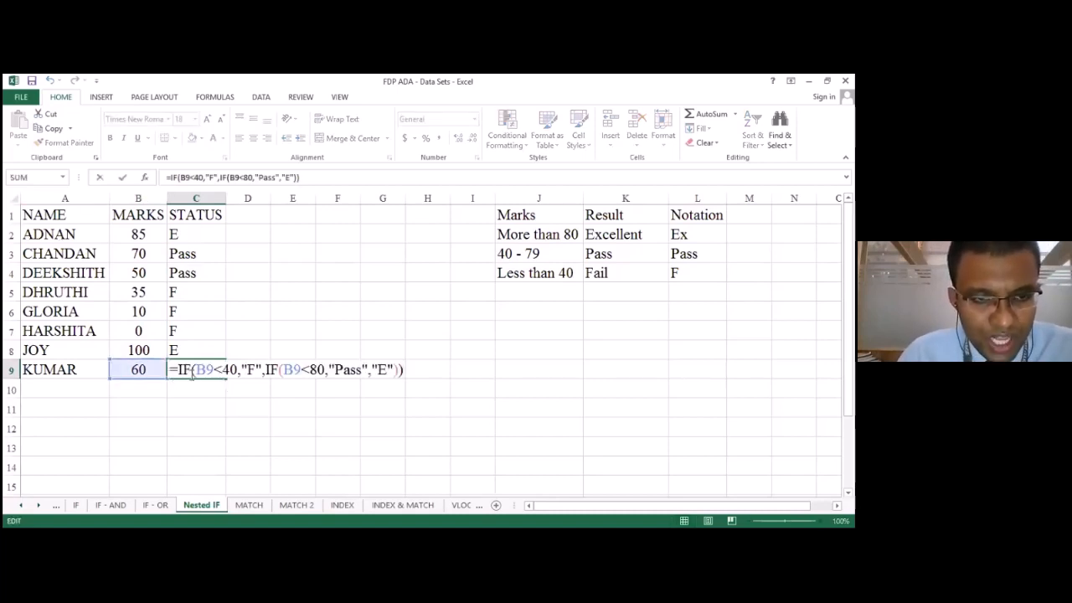
drag(178, 370, 198, 371)
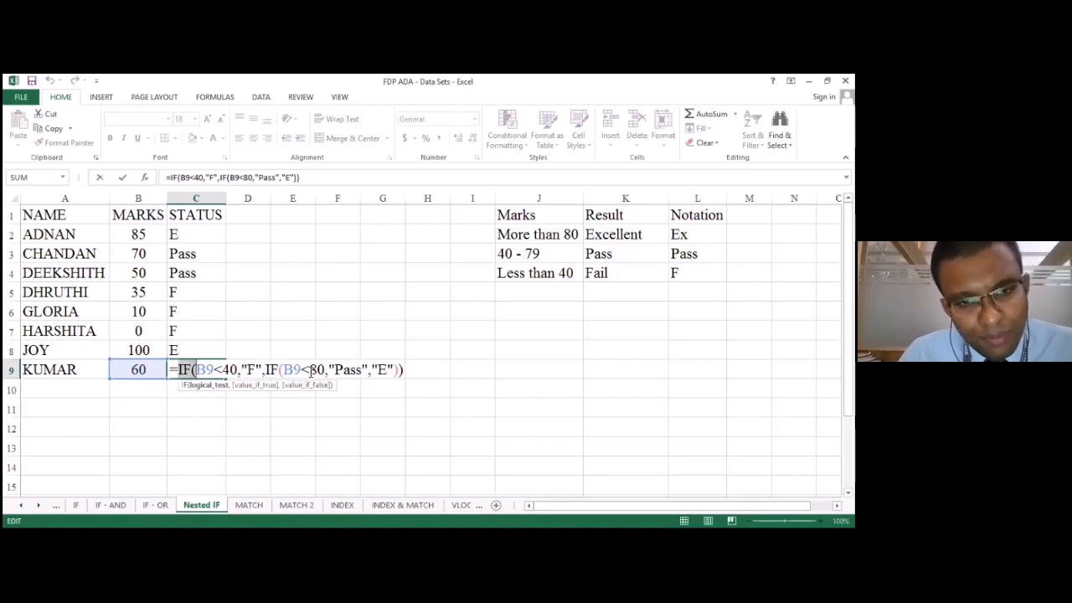
click(268, 371)
drag(269, 371, 283, 371)
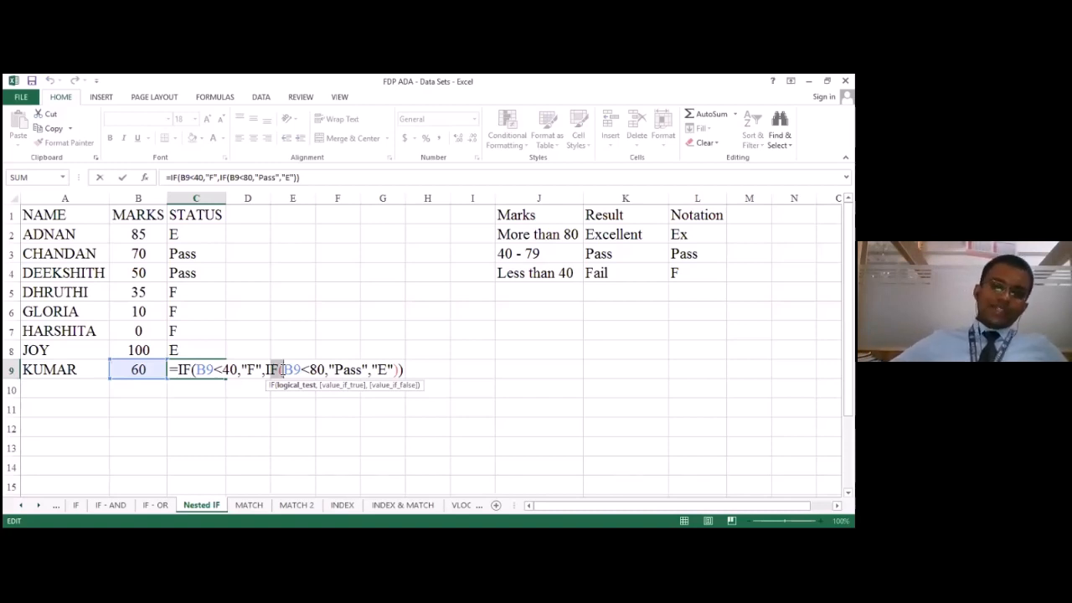
click(390, 369)
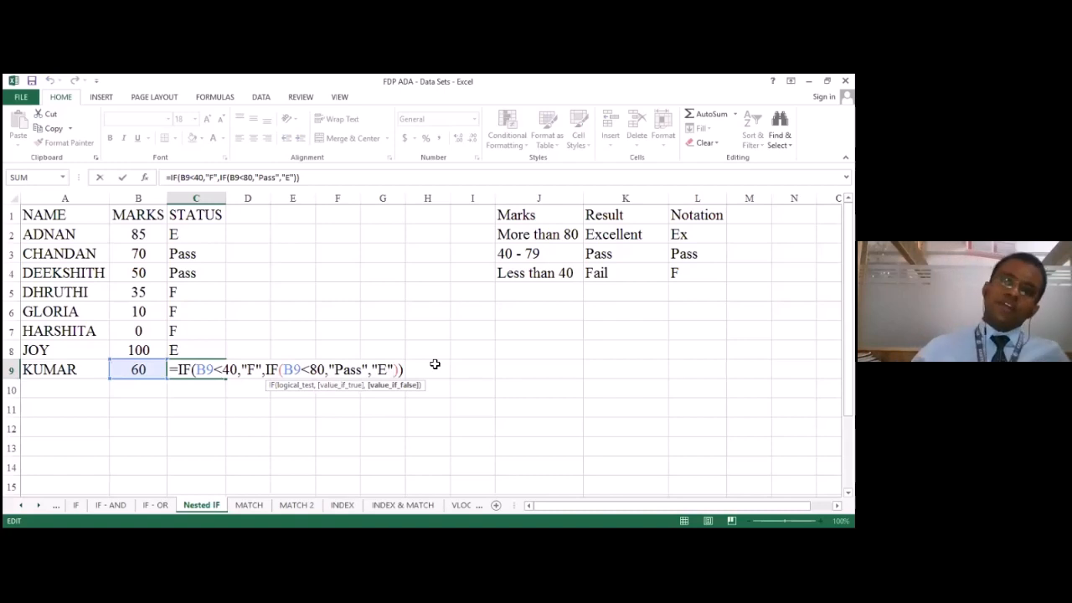
key(Escape)
click(480, 98)
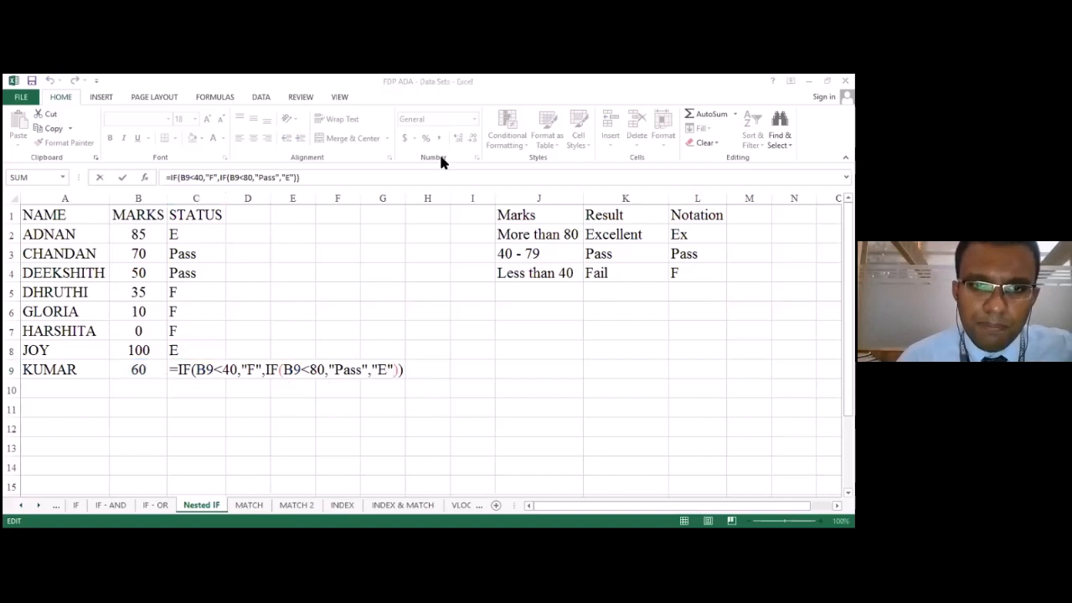